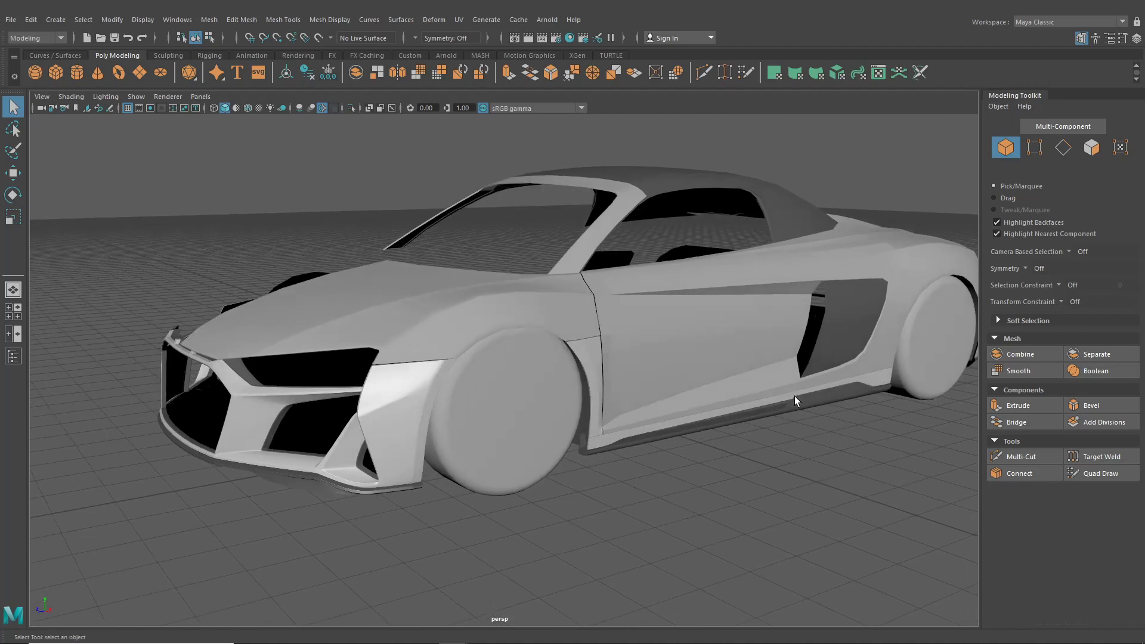
Examine the car's separate body panels, checking the half hood, windshield frame and side body from several angles.
{"action": "left_click_drag", "start_coordinate": [514, 392], "coordinate": [563, 399], "text": "alt"}
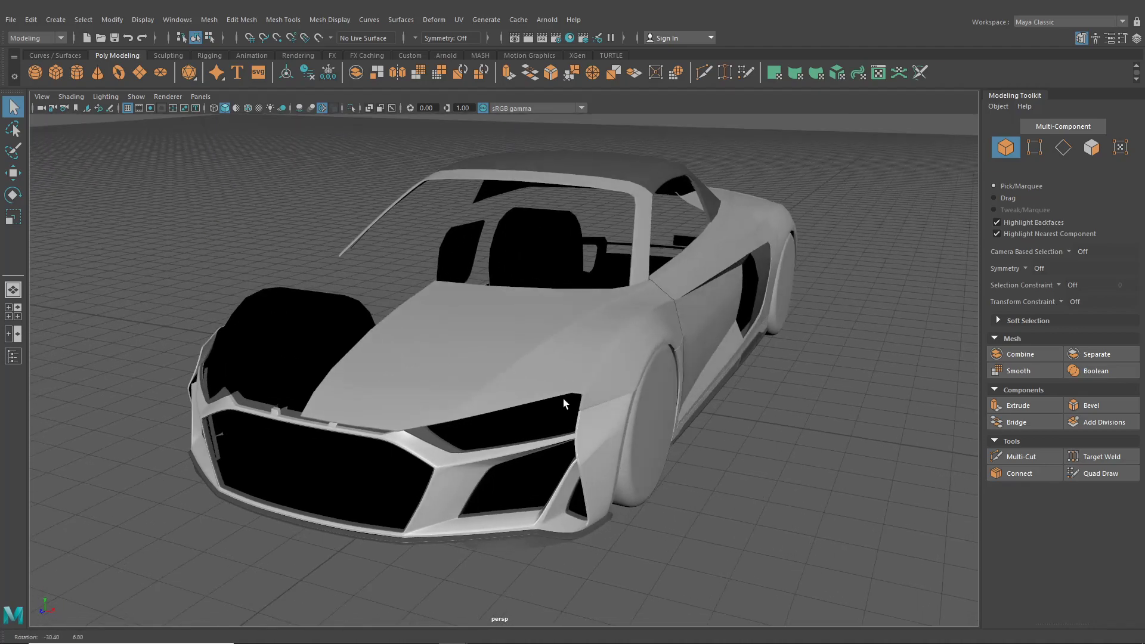
{"action": "left_click", "coordinate": [559, 330]}
{"action": "left_click_drag", "start_coordinate": [625, 352], "coordinate": [555, 352], "text": "alt"}
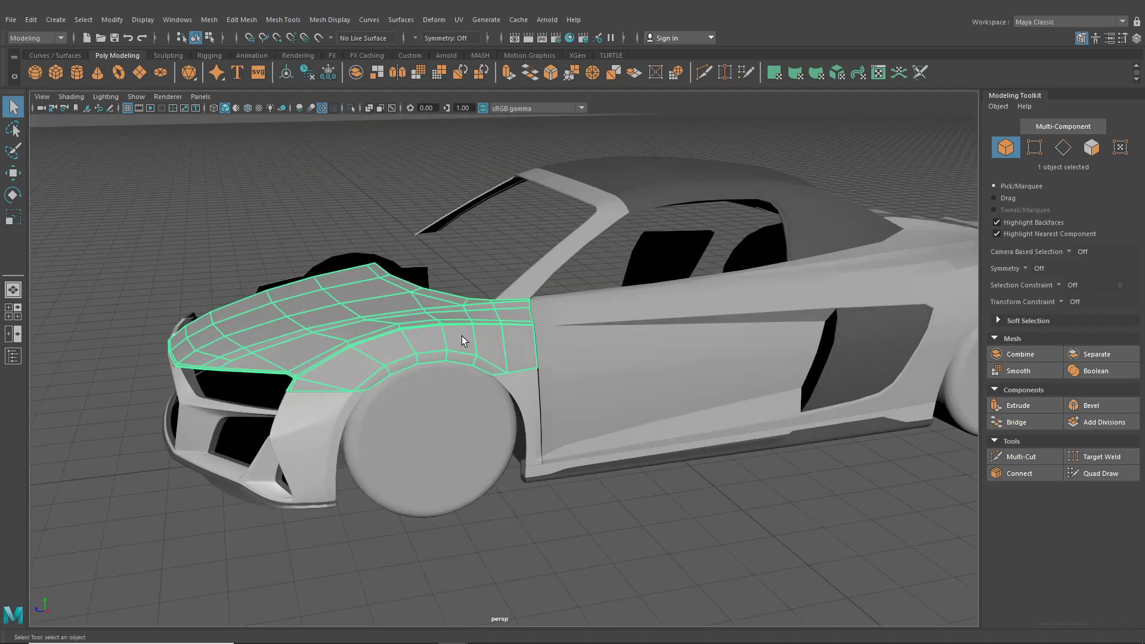
{"action": "left_click_drag", "start_coordinate": [322, 344], "coordinate": [391, 350], "text": "alt"}
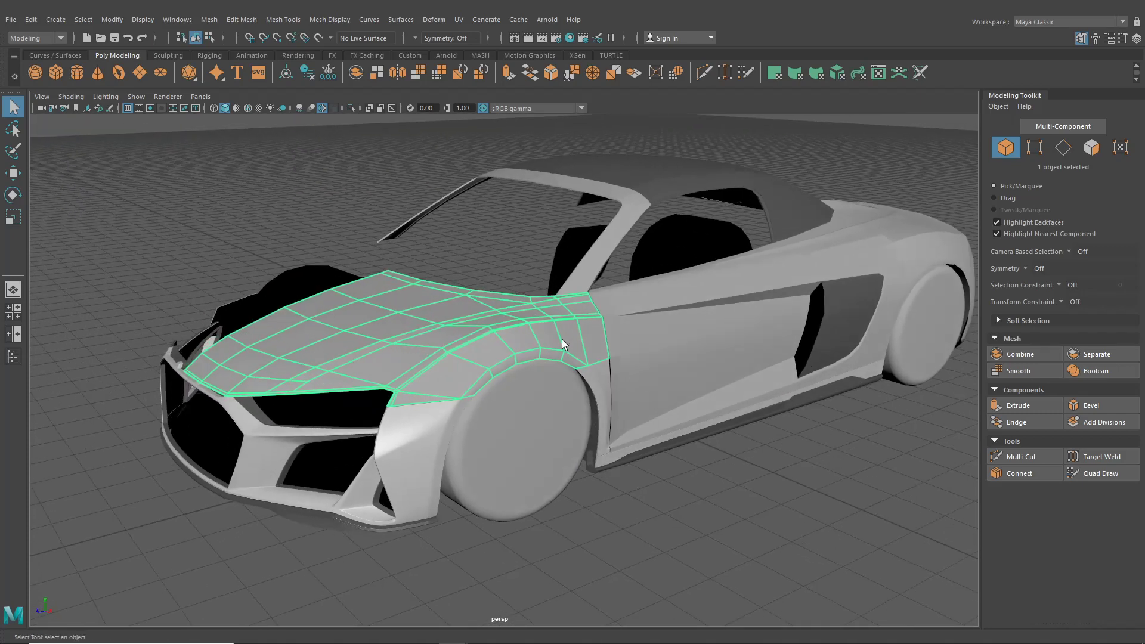
{"action": "left_click_drag", "start_coordinate": [563, 344], "coordinate": [532, 348], "text": "alt"}
{"action": "left_click", "coordinate": [547, 299]}
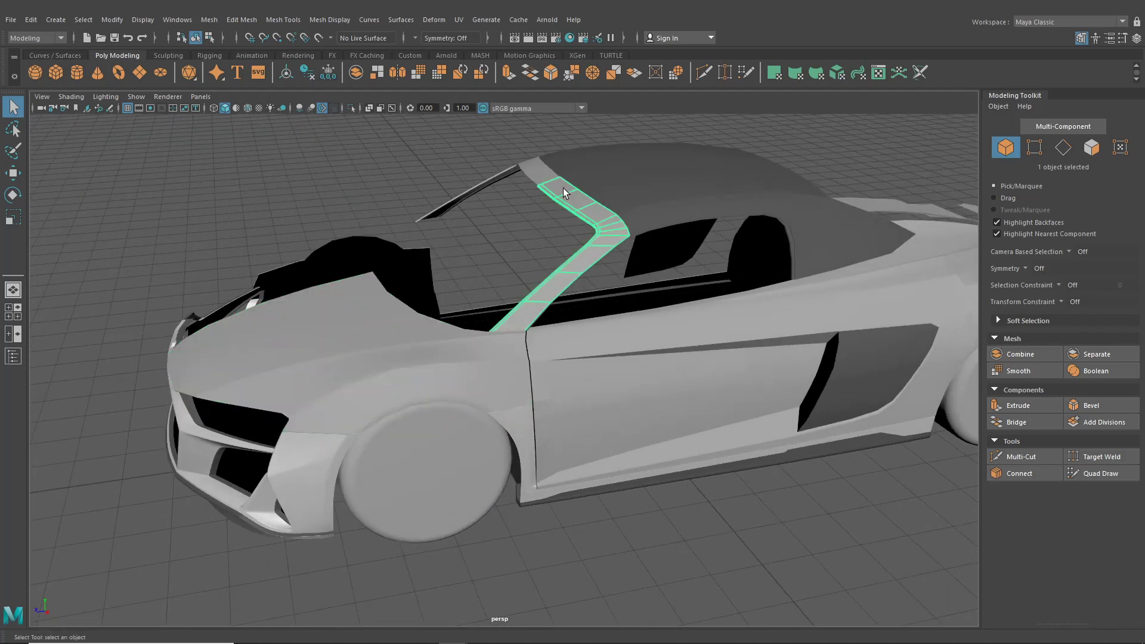
{"action": "left_click_drag", "start_coordinate": [588, 241], "coordinate": [599, 253], "text": "alt"}
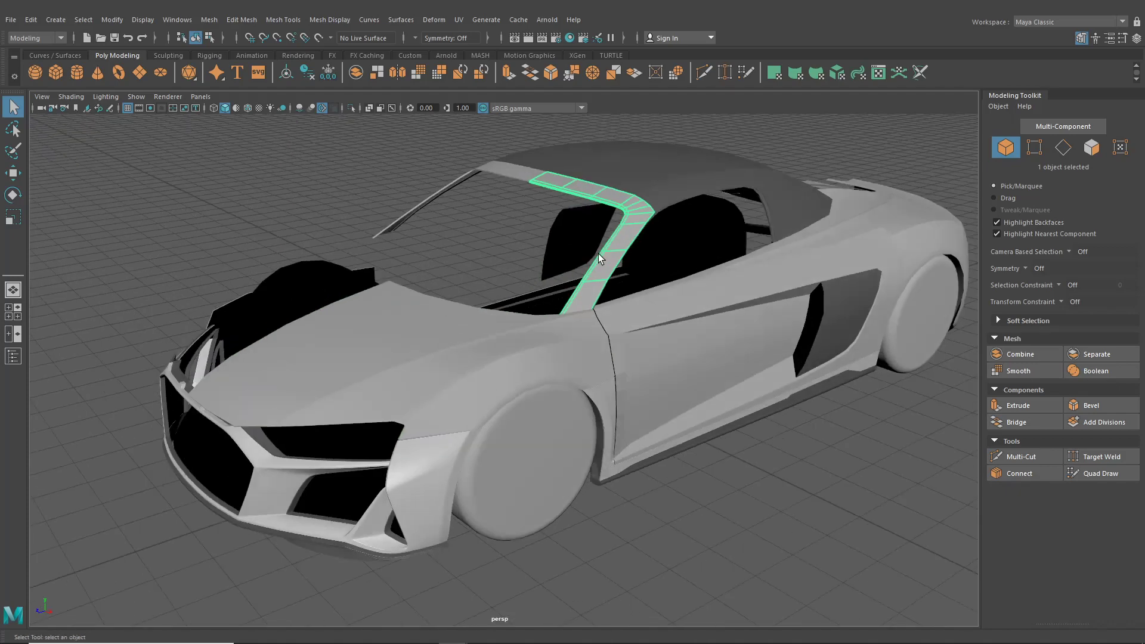
{"action": "left_click_drag", "start_coordinate": [685, 327], "coordinate": [626, 312], "text": "alt"}
{"action": "left_click", "coordinate": [657, 347]}
{"action": "left_click_drag", "start_coordinate": [657, 347], "coordinate": [718, 541], "text": "alt"}
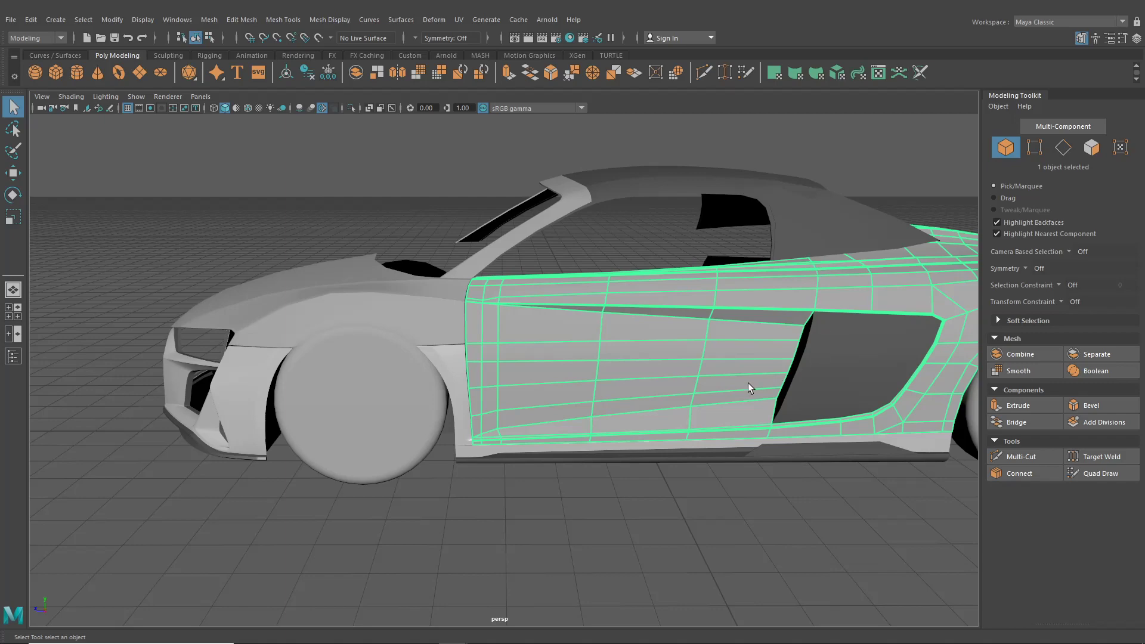
{"action": "left_click_drag", "start_coordinate": [748, 383], "coordinate": [537, 373], "text": "alt"}
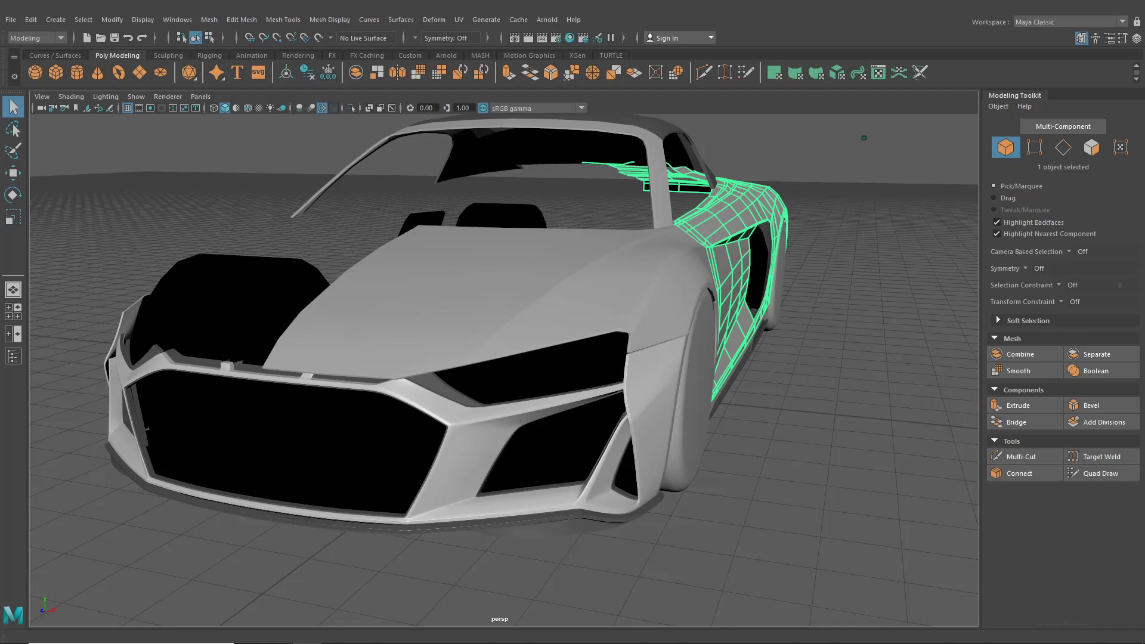
Switch to the browser's reference photo of the Audi R8 and study the hood, fender and headlight panel lines up close.
{"action": "key", "text": "alt+Tab"}
{"action": "left_click_drag", "start_coordinate": [992, 50], "coordinate": [911, 70]}
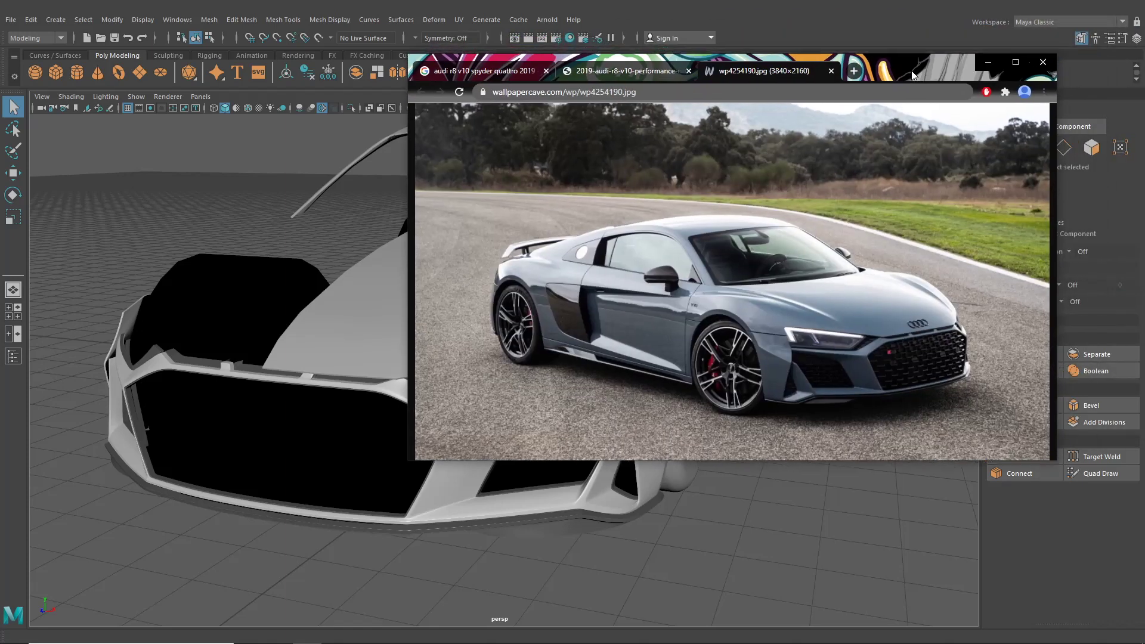
{"action": "left_click", "coordinate": [865, 280]}
{"action": "scroll", "coordinate": [747, 324], "scroll_direction": "down", "scroll_amount": 3}
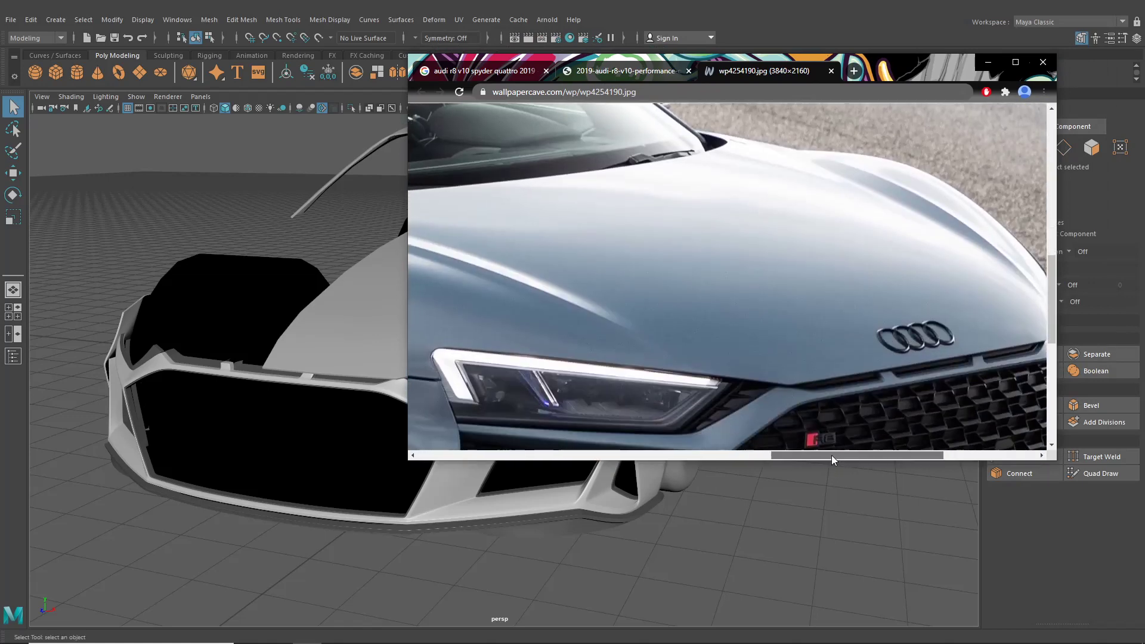
{"action": "left_click_drag", "start_coordinate": [831, 456], "coordinate": [728, 452]}
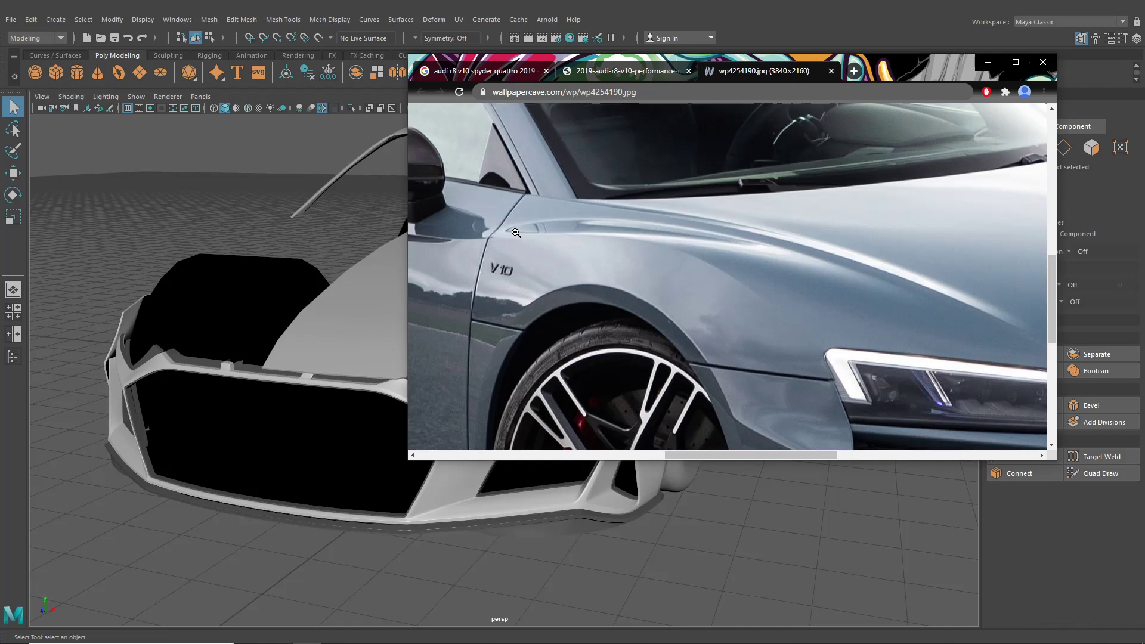
{"action": "left_click_drag", "start_coordinate": [780, 454], "coordinate": [896, 457]}
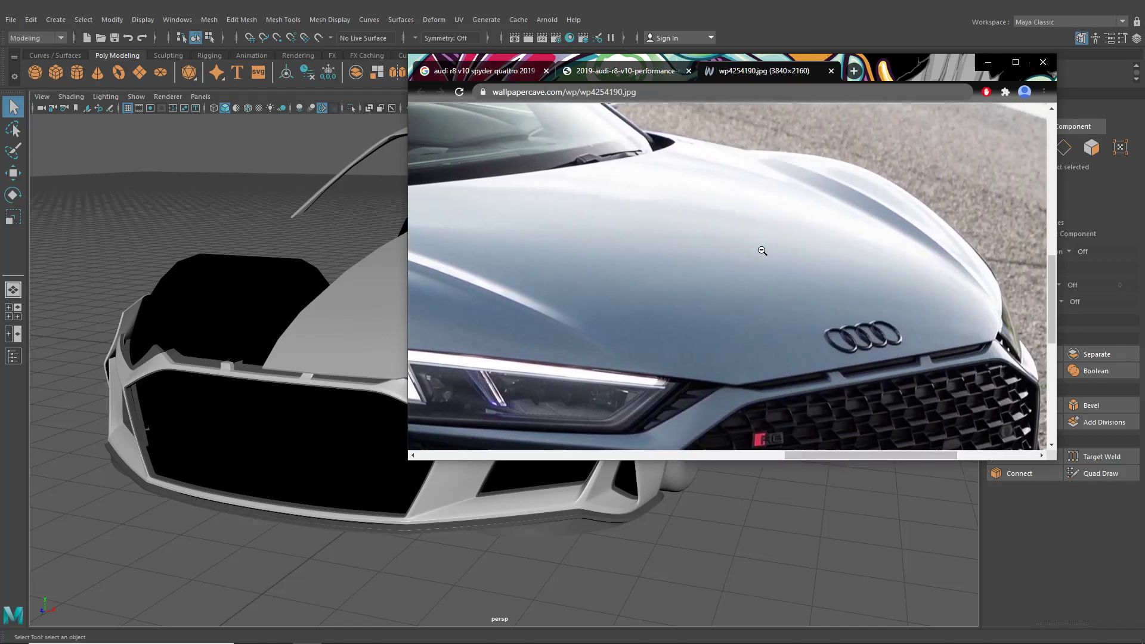
{"action": "left_click", "coordinate": [988, 62]}
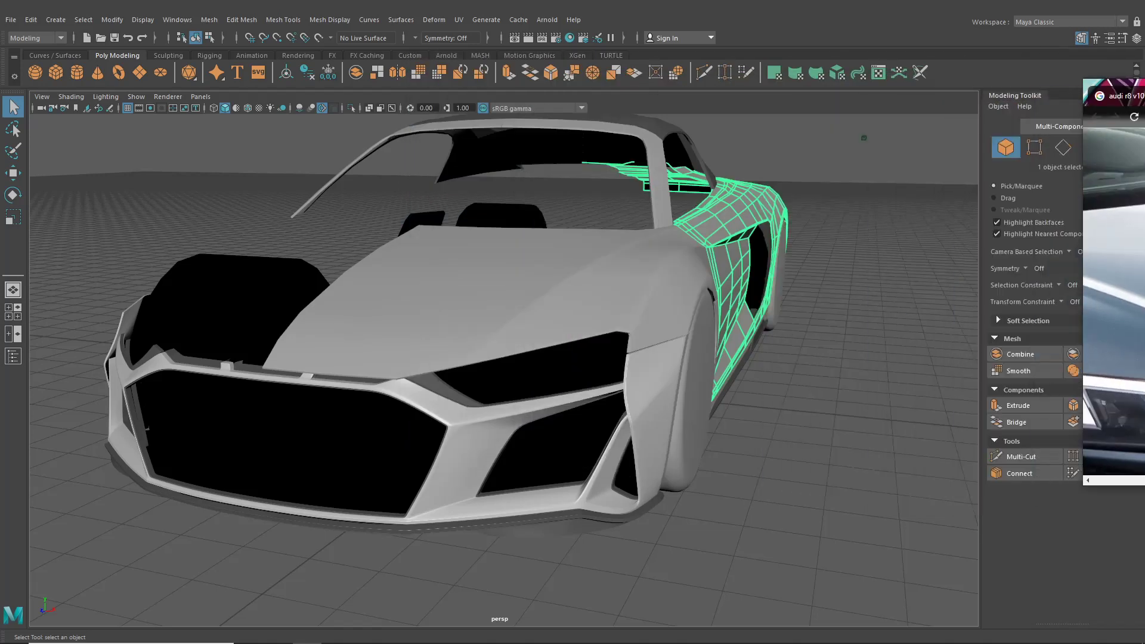
Duplicate the half hood panel with Duplicate Special, mirroring the copy onto the other side of the car.
{"action": "left_click", "coordinate": [871, 314]}
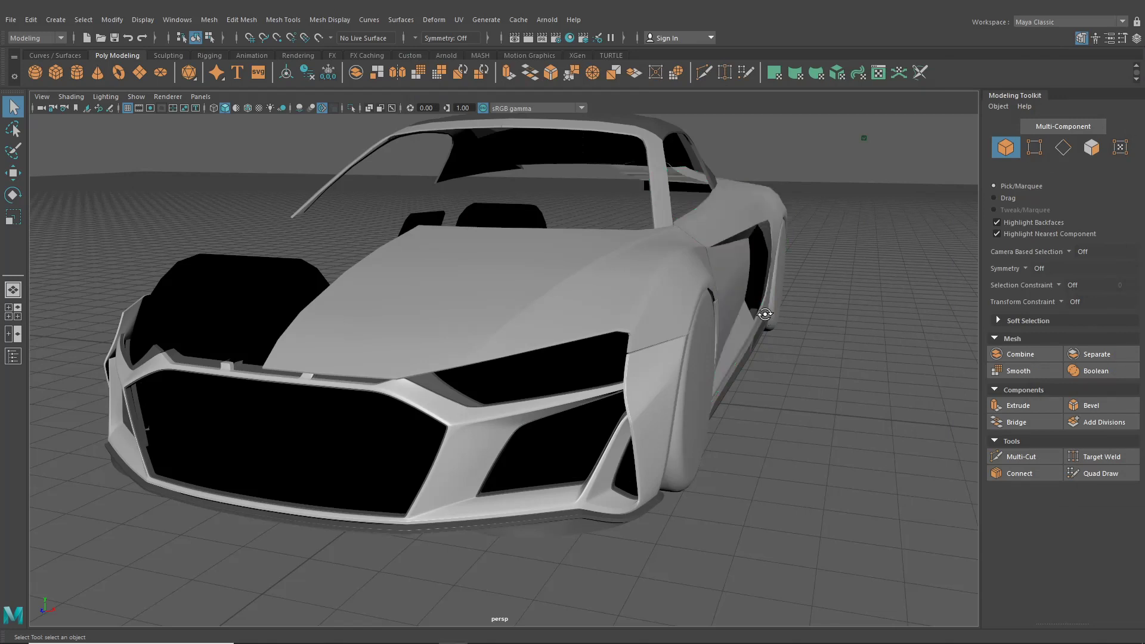
{"action": "left_click_drag", "start_coordinate": [765, 314], "coordinate": [589, 362], "text": "alt"}
{"action": "left_click", "coordinate": [590, 361]}
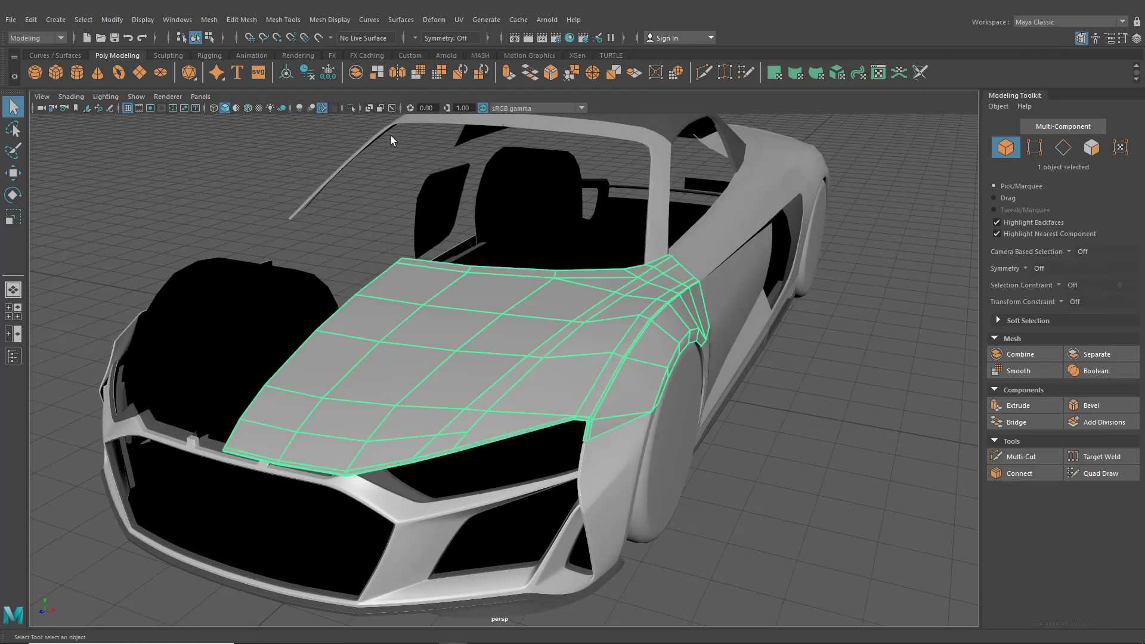
{"action": "left_click", "coordinate": [14, 173]}
{"action": "left_click_drag", "start_coordinate": [358, 268], "coordinate": [453, 239], "text": "alt"}
{"action": "left_click", "coordinate": [31, 23]}
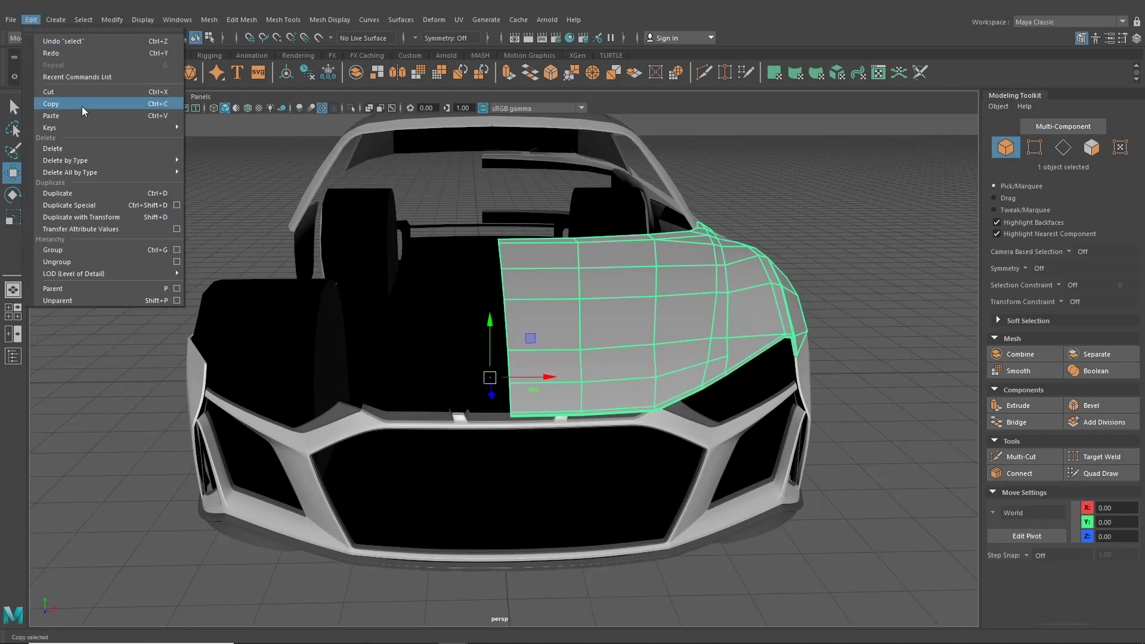
{"action": "left_click", "coordinate": [99, 204]}
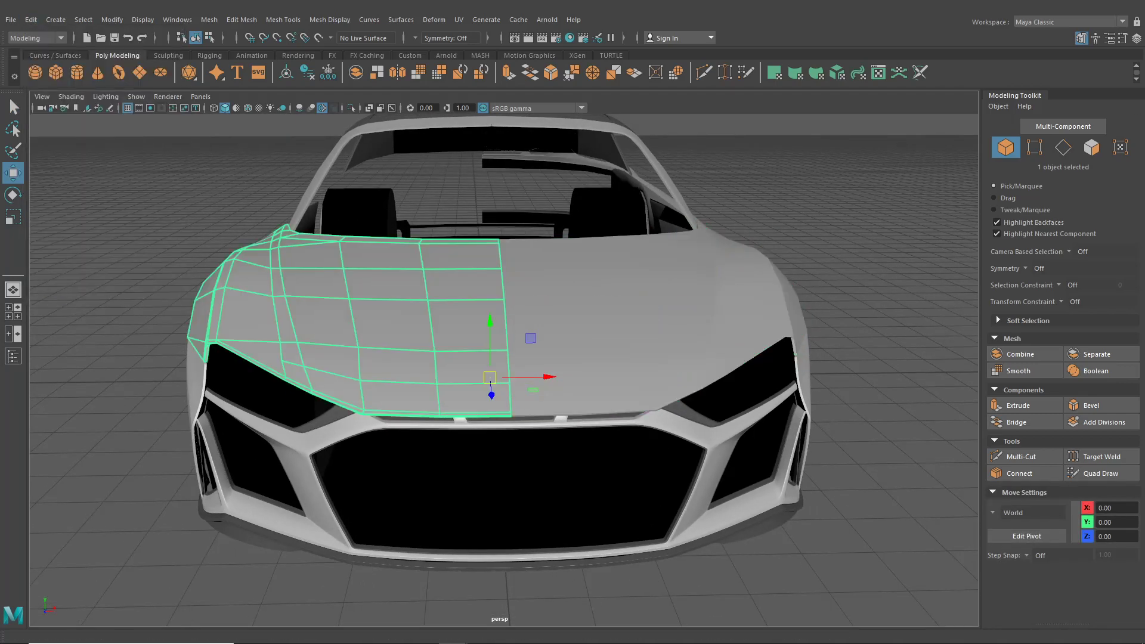
{"action": "left_click_drag", "start_coordinate": [638, 289], "coordinate": [661, 319], "text": "alt"}
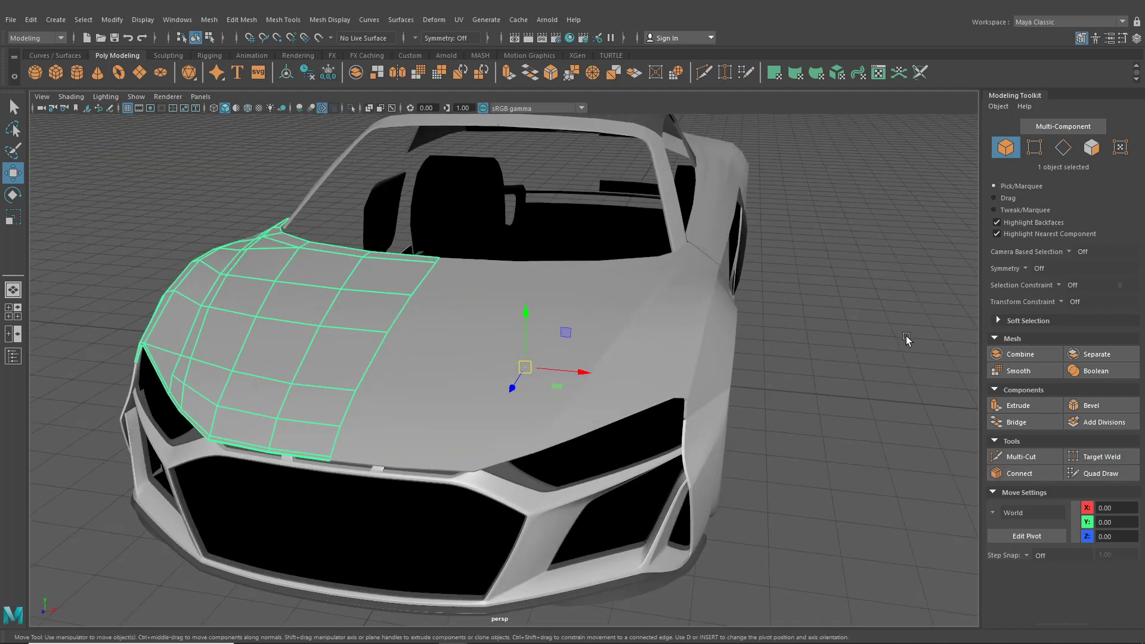
Isolate the original half hood panel and switch it to edge selection.
{"action": "scroll", "coordinate": [906, 338], "scroll_direction": "down", "scroll_amount": 3}
{"action": "left_click", "coordinate": [843, 370]}
{"action": "left_click_drag", "start_coordinate": [844, 370], "coordinate": [544, 215], "text": "alt"}
{"action": "left_click", "coordinate": [583, 334]}
{"action": "scroll", "coordinate": [583, 334], "scroll_direction": "up", "scroll_amount": 5}
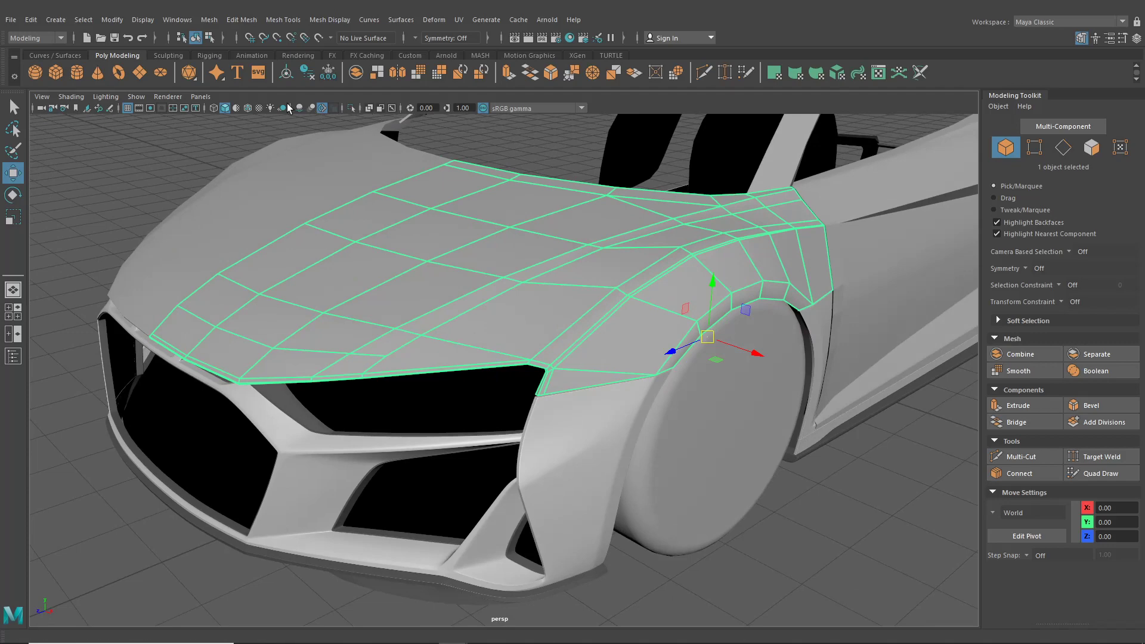
{"action": "left_click", "coordinate": [352, 109]}
{"action": "left_click_drag", "start_coordinate": [486, 239], "coordinate": [666, 148], "text": "alt"}
{"action": "right_click_drag", "start_coordinate": [666, 147], "coordinate": [660, 116]}
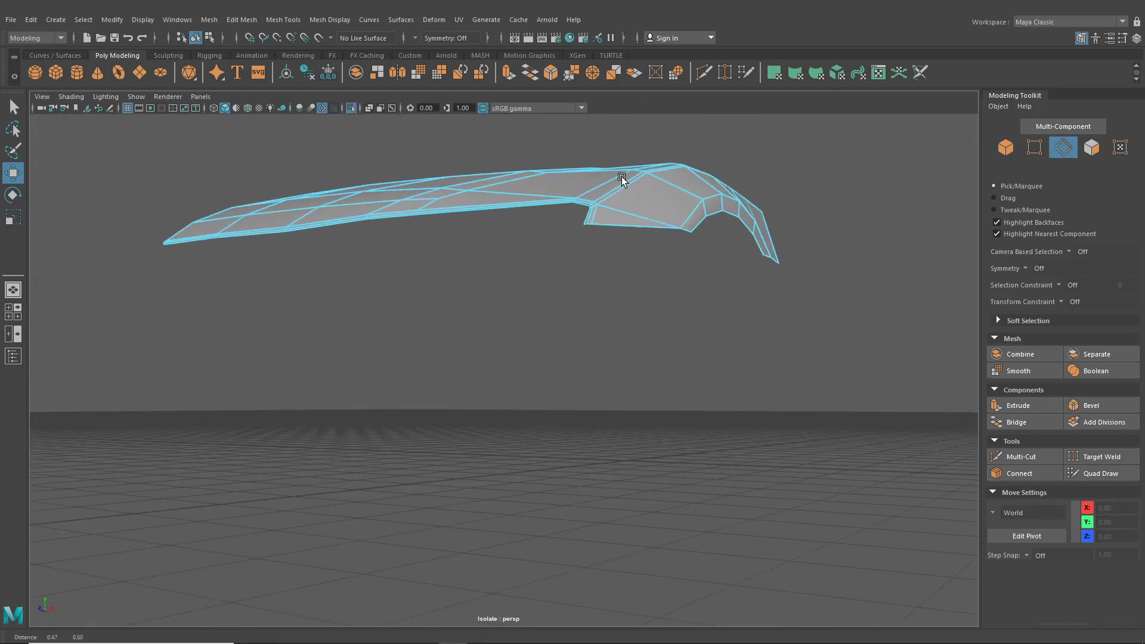
Select the half hood's open border edges, leaving out the edges along the car's centre line.
{"action": "scroll", "coordinate": [583, 225], "scroll_direction": "up", "scroll_amount": 3}
{"action": "double_click", "coordinate": [584, 179]}
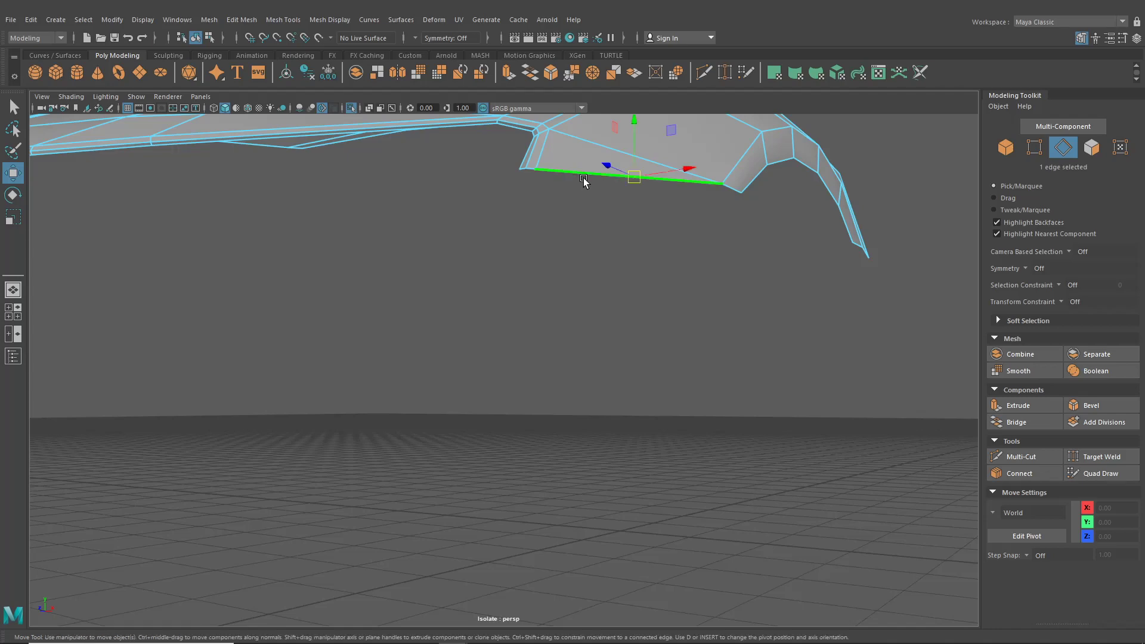
{"action": "left_click_drag", "start_coordinate": [583, 178], "coordinate": [498, 213], "text": "alt"}
{"action": "scroll", "coordinate": [578, 192], "scroll_direction": "up", "scroll_amount": 3}
{"action": "scroll", "coordinate": [582, 267], "scroll_direction": "down", "scroll_amount": 3}
{"action": "scroll", "coordinate": [498, 213], "scroll_direction": "up", "scroll_amount": 3}
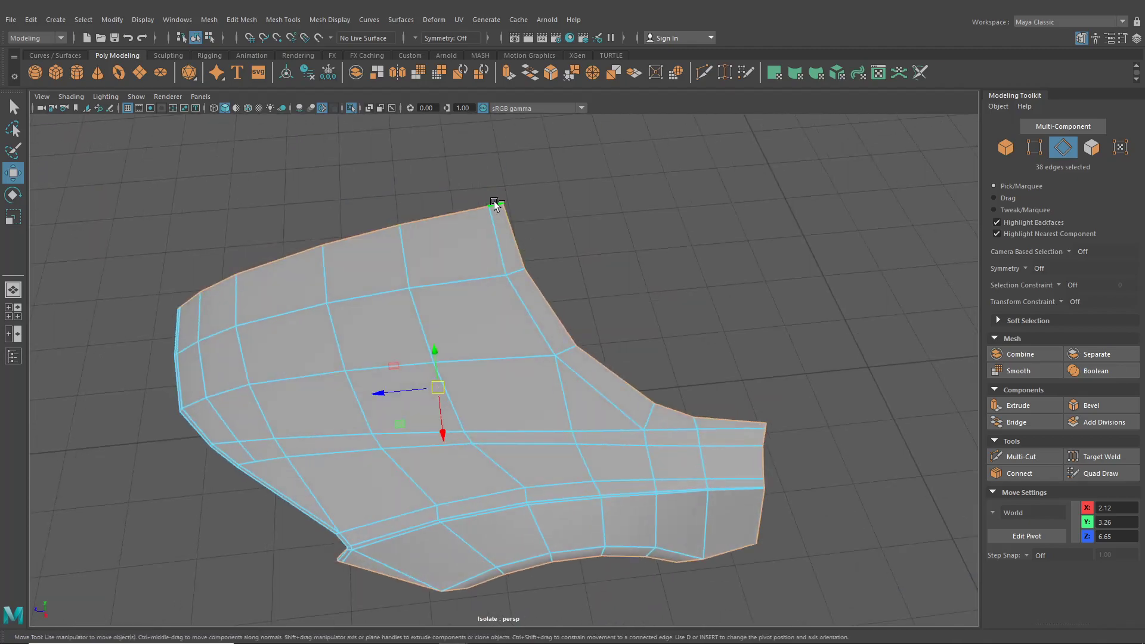
{"action": "left_click", "coordinate": [386, 220], "text": "ctrl"}
{"action": "left_click", "coordinate": [300, 249], "text": "ctrl"}
{"action": "left_click", "coordinate": [225, 276], "text": "ctrl"}
{"action": "left_click_drag", "start_coordinate": [225, 275], "coordinate": [468, 336], "text": "alt"}
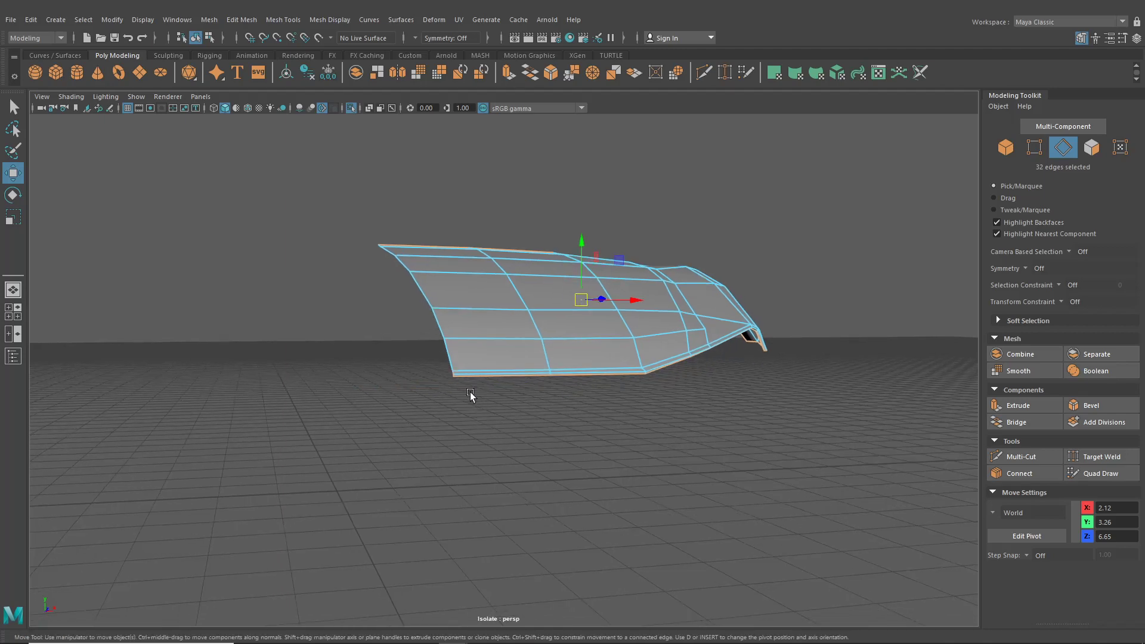
{"action": "scroll", "coordinate": [588, 475], "scroll_direction": "up", "scroll_amount": 5}
{"action": "left_click_drag", "start_coordinate": [281, 396], "coordinate": [519, 345], "text": "ctrl"}
{"action": "scroll", "coordinate": [281, 396], "scroll_direction": "down", "scroll_amount": 5}
Extrude the selected hood border edges with a Local Translate Z of about -0.032, checking the lip against the surrounding panels.
{"action": "key", "text": "ctrl+e"}
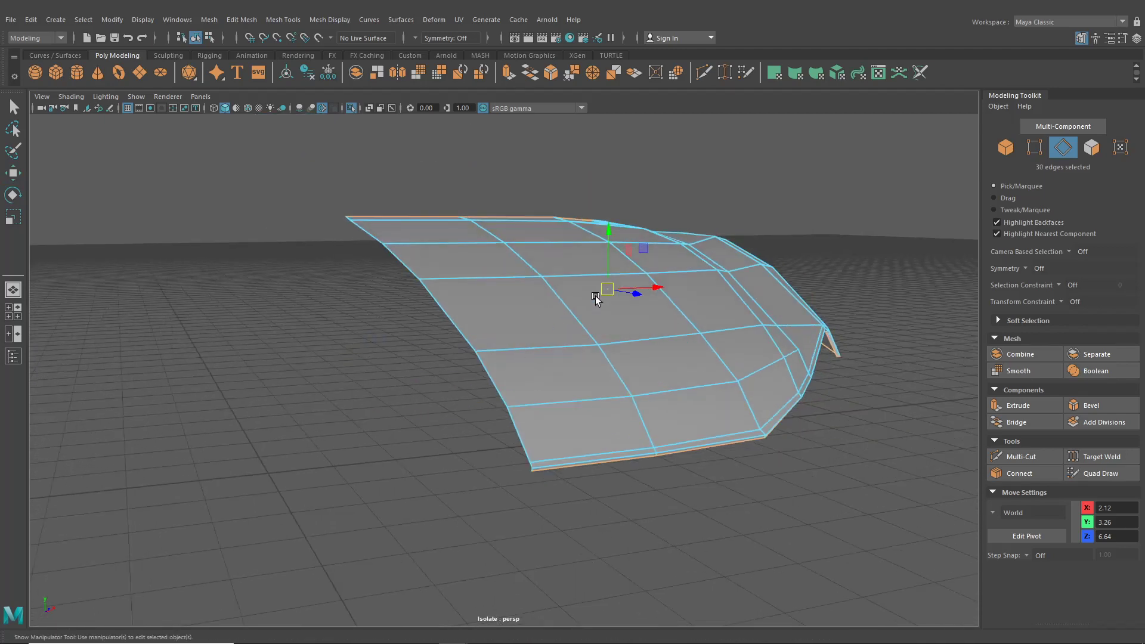
{"action": "left_click_drag", "start_coordinate": [656, 286], "coordinate": [418, 287], "text": "alt"}
{"action": "left_click_drag", "start_coordinate": [297, 362], "coordinate": [293, 364]}
{"action": "left_click", "coordinate": [351, 108]}
{"action": "left_click_drag", "start_coordinate": [370, 167], "coordinate": [501, 276], "text": "alt"}
{"action": "middle_click_drag", "start_coordinate": [501, 276], "coordinate": [581, 286], "text": "alt"}
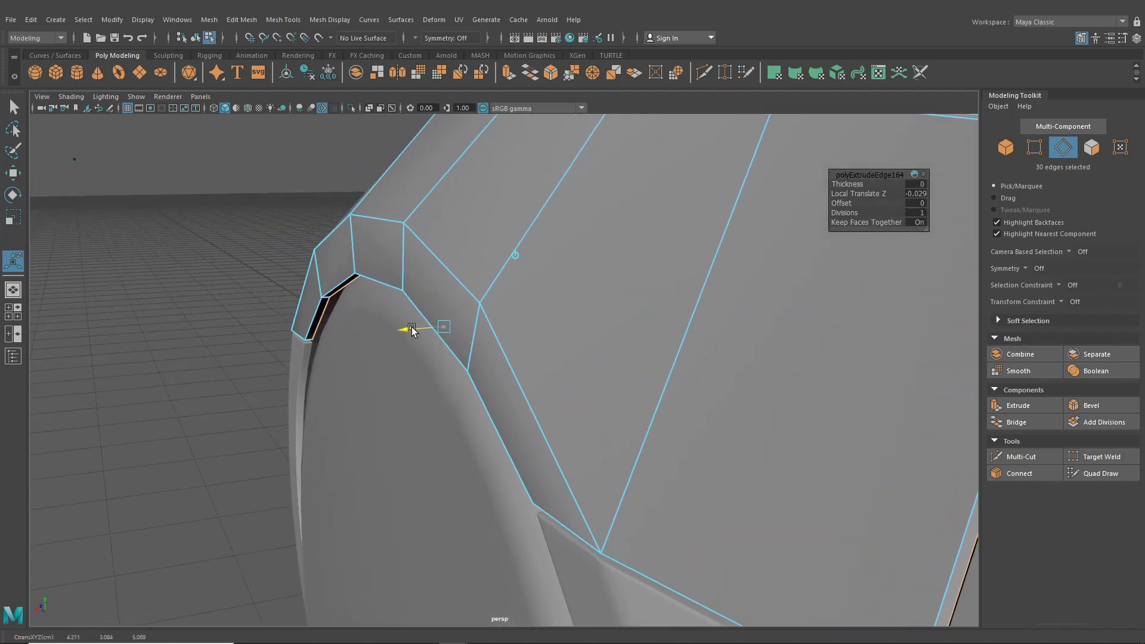
{"action": "left_click_drag", "start_coordinate": [412, 328], "coordinate": [411, 329]}
{"action": "right_click_drag", "start_coordinate": [412, 331], "coordinate": [370, 332], "text": "alt"}
{"action": "mouse_move", "coordinate": [370, 331]}
{"action": "left_mouse_down", "text": "alt"}
{"action": "mouse_move", "coordinate": [340, 328]}
{"action": "mouse_move", "coordinate": [385, 336]}
{"action": "left_mouse_up", "text": "alt"}
Return to object selection and isolate the extruded hood panel for inspection.
{"action": "left_click", "coordinate": [196, 37]}
{"action": "left_click", "coordinate": [351, 108]}
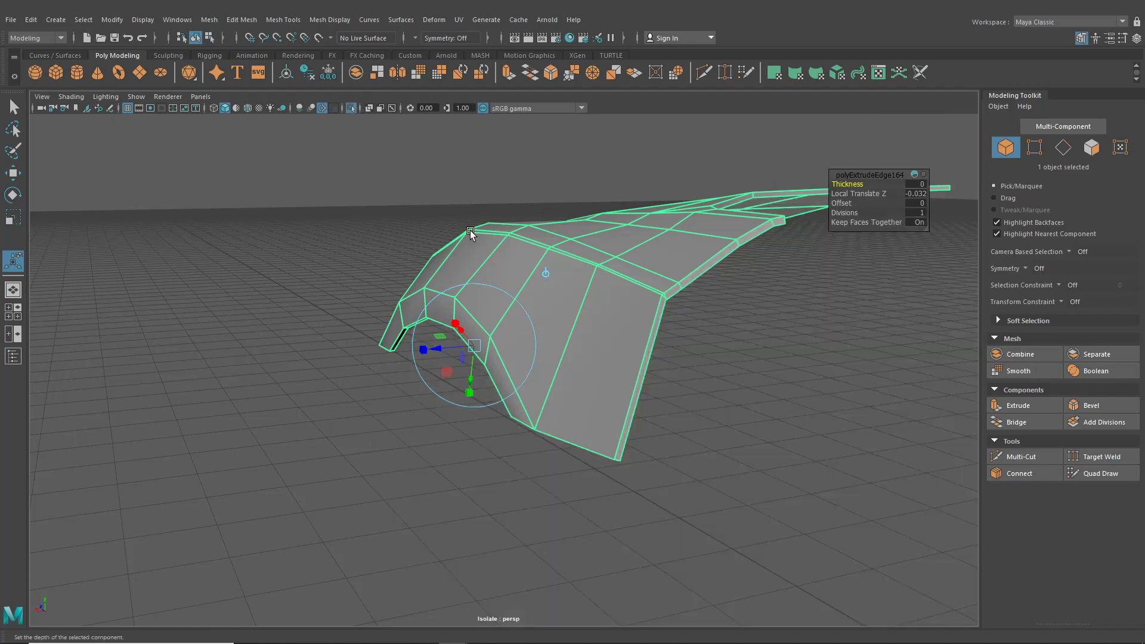
{"action": "left_click_drag", "start_coordinate": [704, 365], "coordinate": [289, 383], "text": "alt"}
{"action": "left_click", "coordinate": [661, 366]}
{"action": "scroll", "coordinate": [529, 362], "scroll_direction": "up", "scroll_amount": 3}
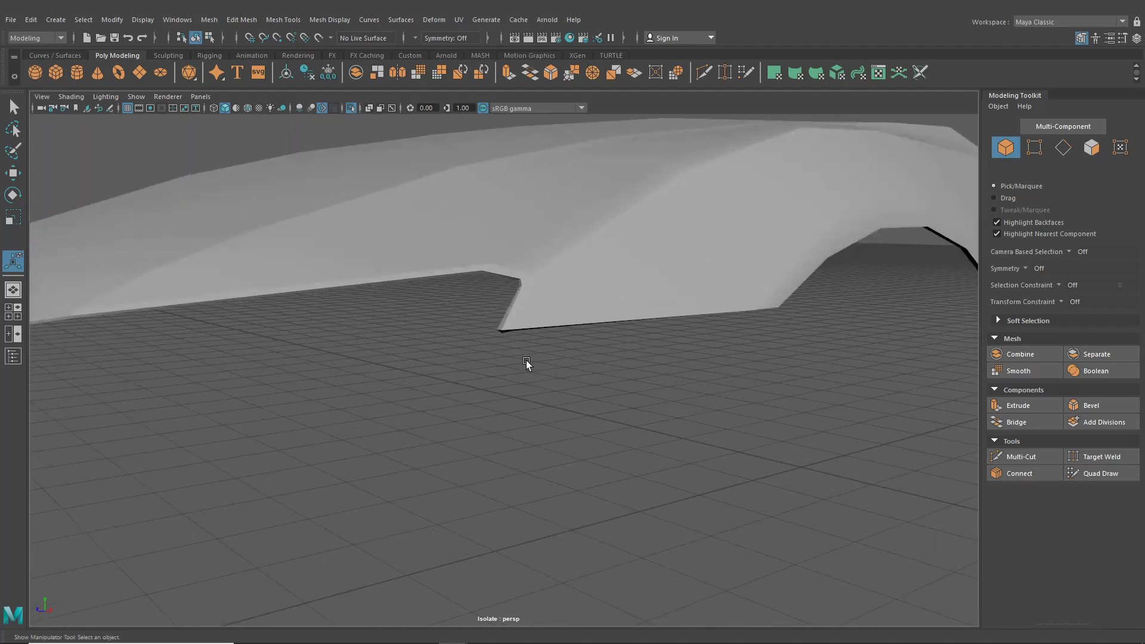
Move the inner lip vertex at the hood's lower front corner beside the headlight slightly to about 3.73, 2.72, 7.79.
{"action": "left_click", "coordinate": [529, 324]}
{"action": "scroll", "coordinate": [507, 280], "scroll_direction": "up", "scroll_amount": 3}
{"action": "left_click_drag", "start_coordinate": [508, 281], "coordinate": [610, 314], "text": "alt"}
{"action": "key", "text": "F10"}
{"action": "key", "text": "q"}
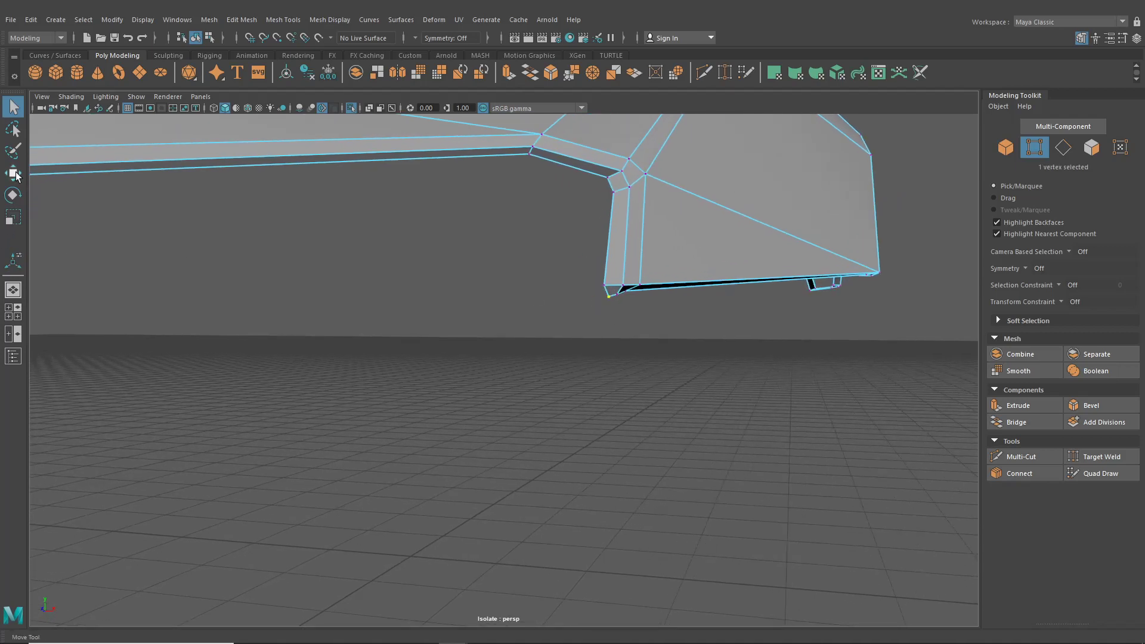
{"action": "left_click", "coordinate": [13, 174]}
{"action": "key", "text": "f"}
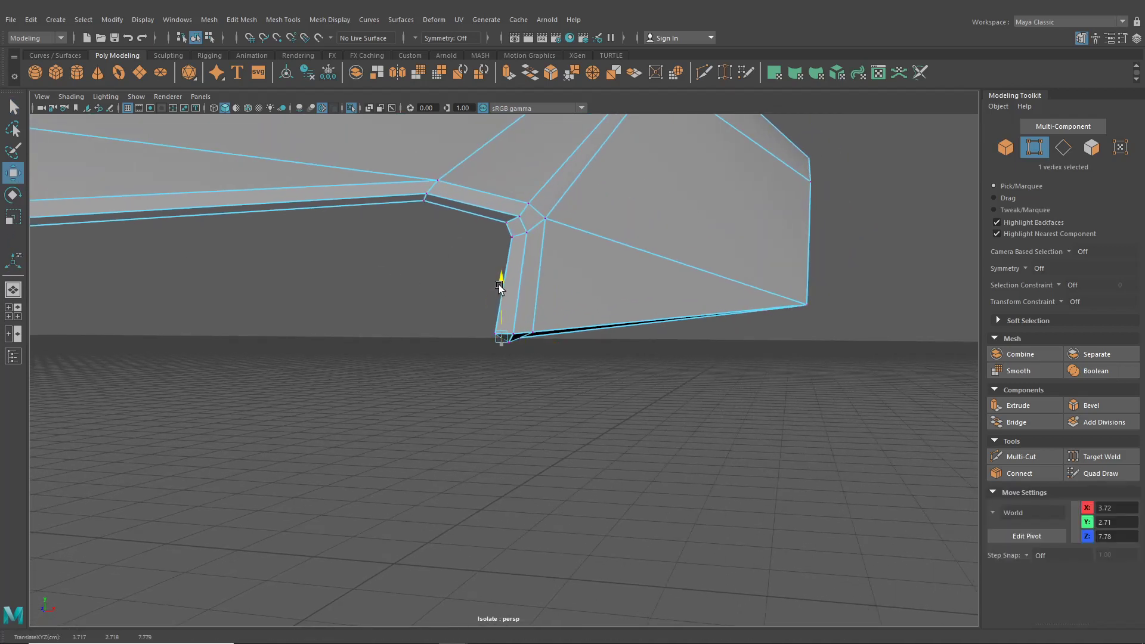
{"action": "left_click_drag", "start_coordinate": [505, 356], "coordinate": [567, 373]}
Shift the inner lip vertex at the hood's rear outer corner slightly to about 3.90, 3.50, 3.69.
{"action": "right_click_drag", "start_coordinate": [567, 373], "coordinate": [687, 504], "text": "alt"}
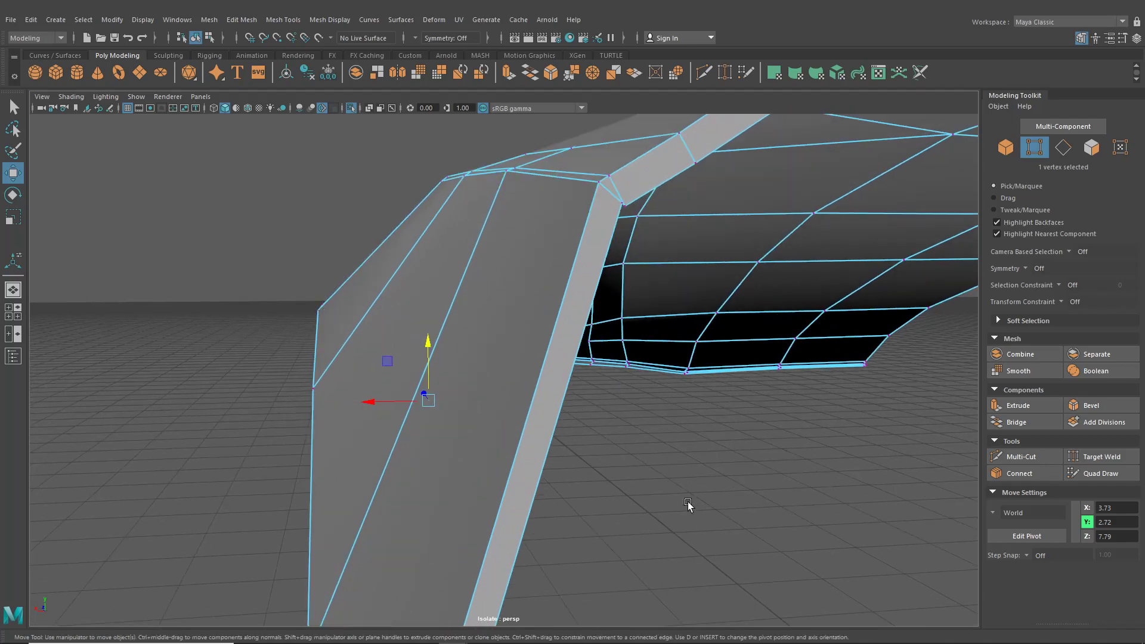
{"action": "left_click", "coordinate": [627, 206]}
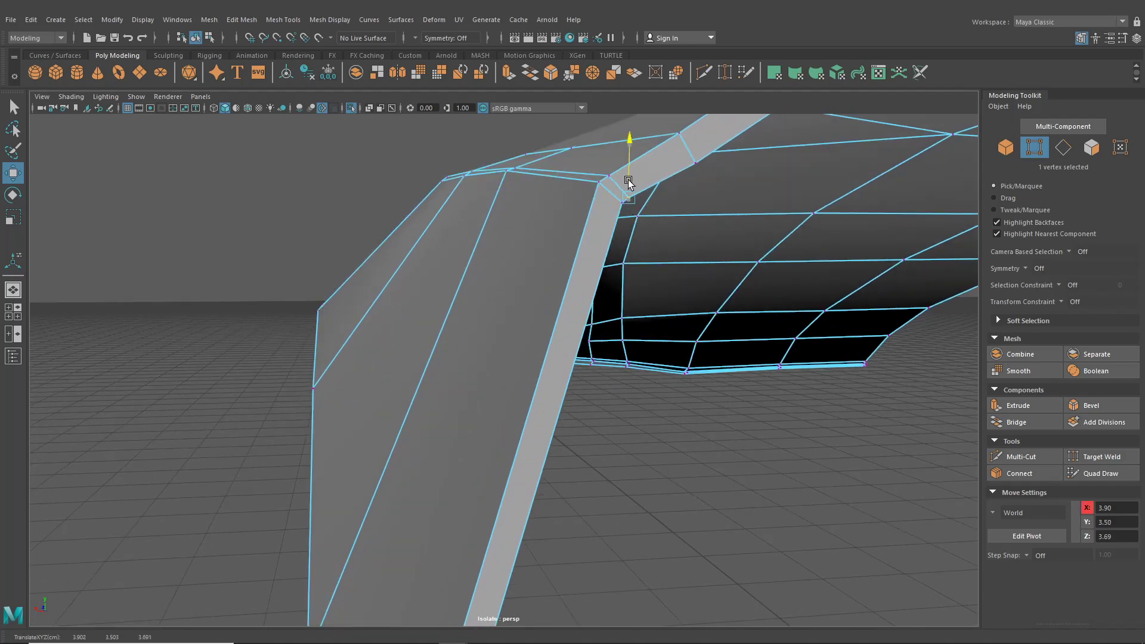
{"action": "right_click_drag", "start_coordinate": [628, 183], "coordinate": [602, 155], "text": "alt"}
{"action": "left_click_drag", "start_coordinate": [602, 155], "coordinate": [715, 292], "text": "alt"}
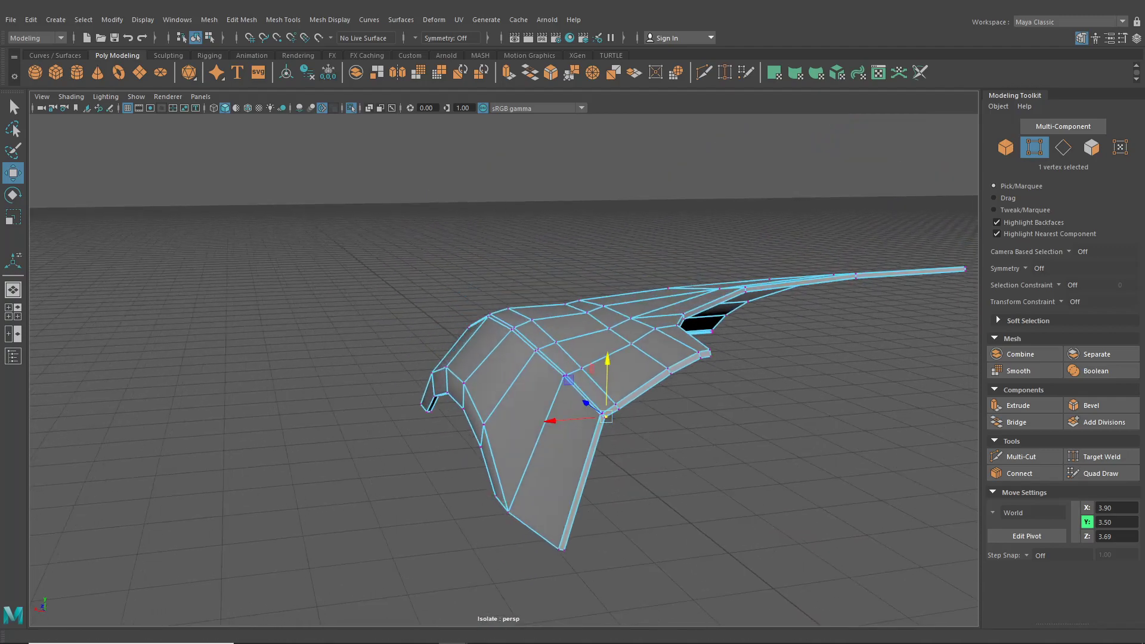
Bring back the whole car in object mode and show the hood panel in smooth preview to check its gaps.
{"action": "left_click", "coordinate": [196, 39]}
{"action": "left_click", "coordinate": [352, 108]}
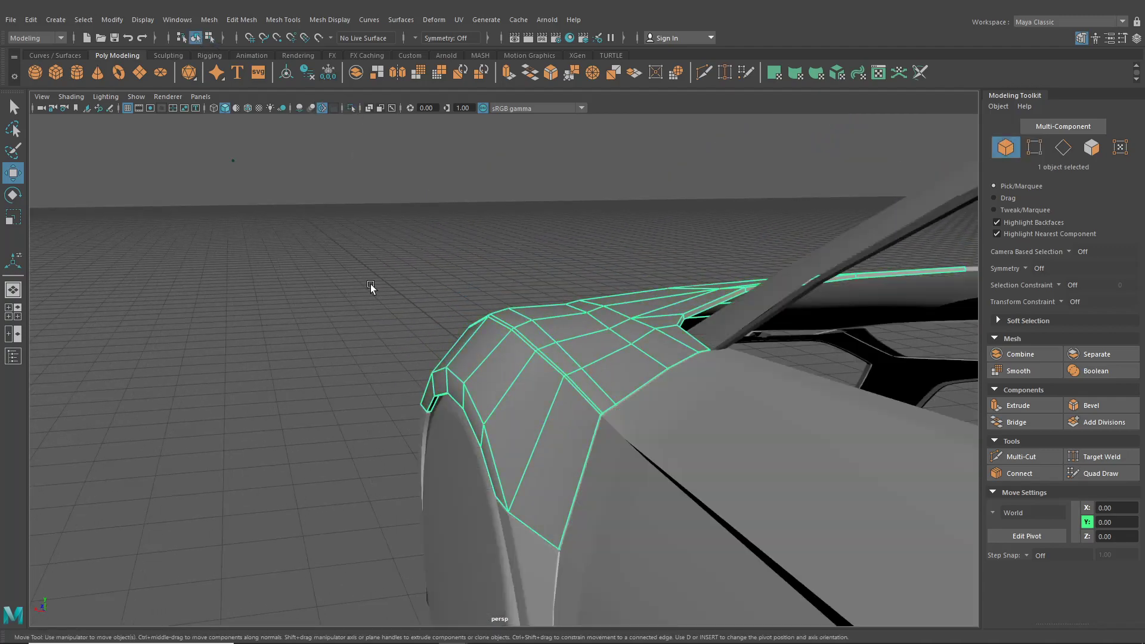
{"action": "left_click_drag", "start_coordinate": [370, 287], "coordinate": [468, 305], "text": "alt"}
{"action": "left_click", "coordinate": [282, 282]}
{"action": "left_click", "coordinate": [467, 305]}
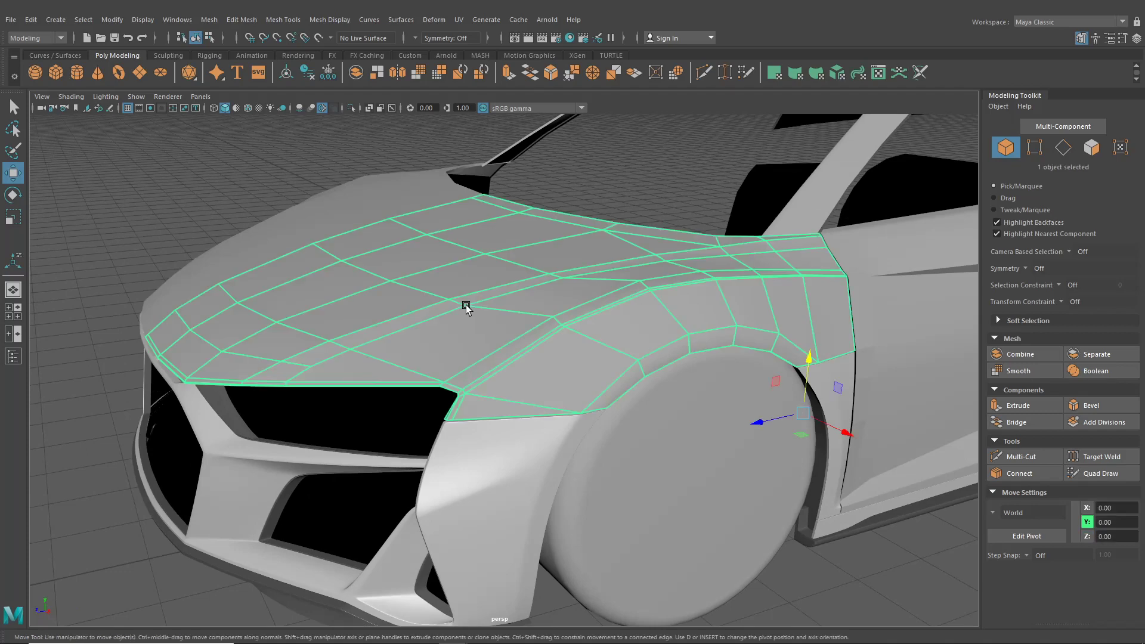
{"action": "left_click", "coordinate": [859, 580]}
{"action": "right_click_drag", "start_coordinate": [662, 434], "coordinate": [700, 441], "text": "alt"}
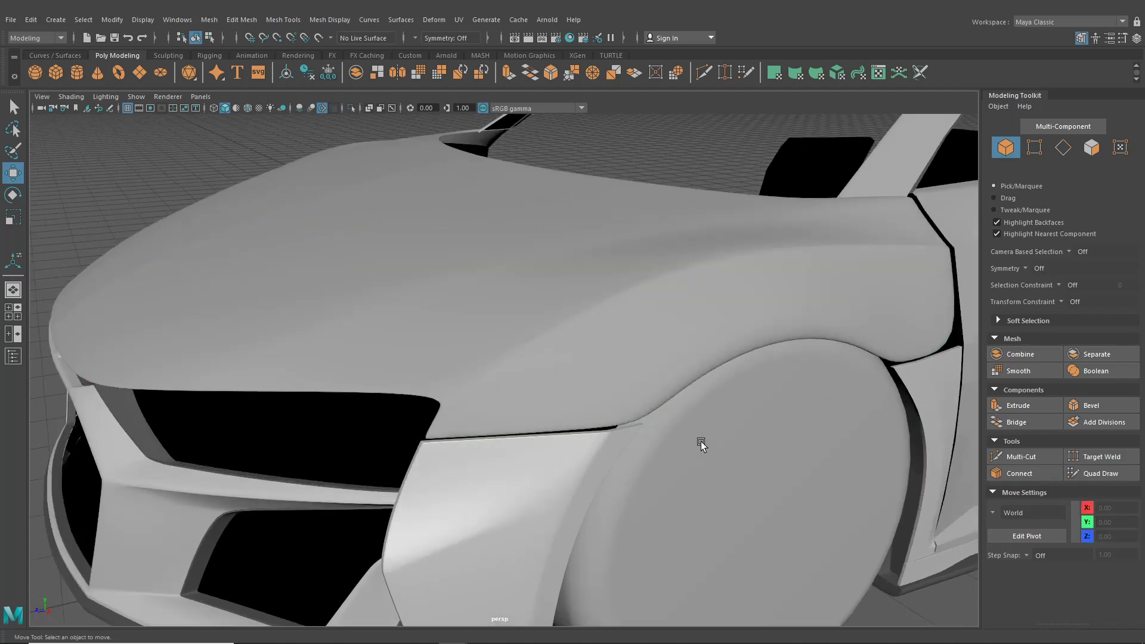
{"action": "left_click_drag", "start_coordinate": [700, 441], "coordinate": [786, 442], "text": "alt"}
{"action": "left_click_drag", "start_coordinate": [580, 369], "coordinate": [526, 373], "text": "alt"}
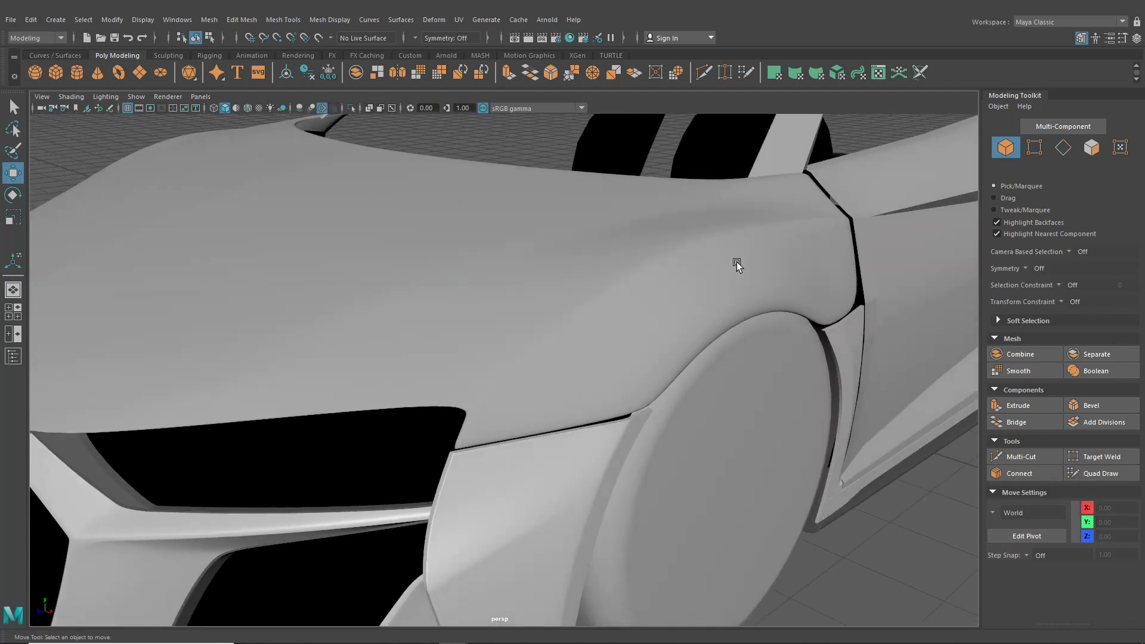
Select the hood panel and turn off its smooth preview to expose the unsmoothed mesh.
{"action": "scroll", "coordinate": [634, 299], "scroll_direction": "down", "scroll_amount": 2}
{"action": "mouse_move", "coordinate": [634, 299]}
{"action": "left_mouse_down", "text": "alt"}
{"action": "mouse_move", "coordinate": [520, 334]}
{"action": "mouse_move", "coordinate": [452, 309]}
{"action": "mouse_move", "coordinate": [629, 306]}
{"action": "mouse_move", "coordinate": [620, 285]}
{"action": "left_mouse_up", "text": "alt"}
{"action": "left_click_drag", "start_coordinate": [546, 350], "coordinate": [621, 350], "text": "alt"}
{"action": "left_click", "coordinate": [579, 345]}
{"action": "scroll", "coordinate": [578, 345], "scroll_direction": "up", "scroll_amount": 3}
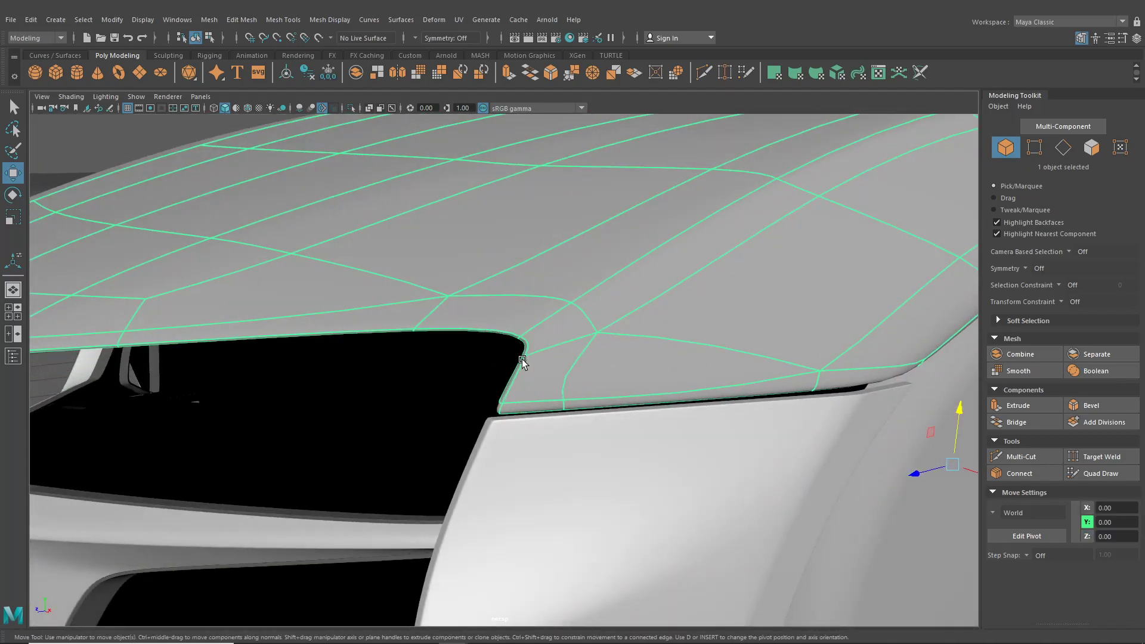
{"action": "scroll", "coordinate": [524, 361], "scroll_direction": "down", "scroll_amount": 4}
{"action": "scroll", "coordinate": [502, 291], "scroll_direction": "up", "scroll_amount": 2}
{"action": "middle_click_drag", "start_coordinate": [502, 292], "coordinate": [566, 342], "text": "alt"}
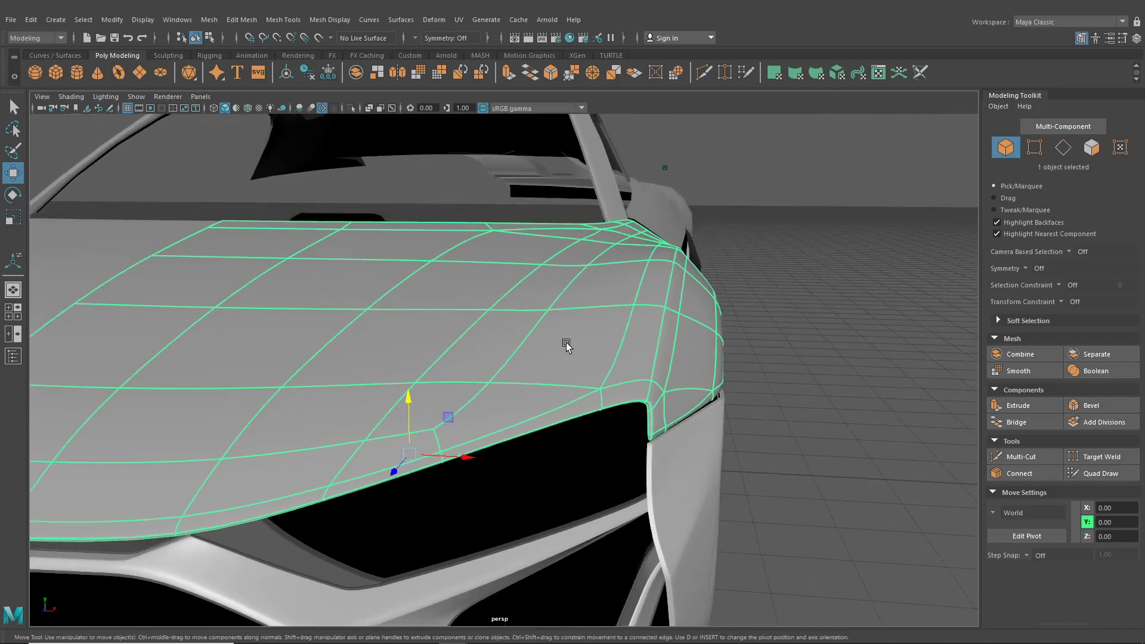
{"action": "key", "text": "1"}
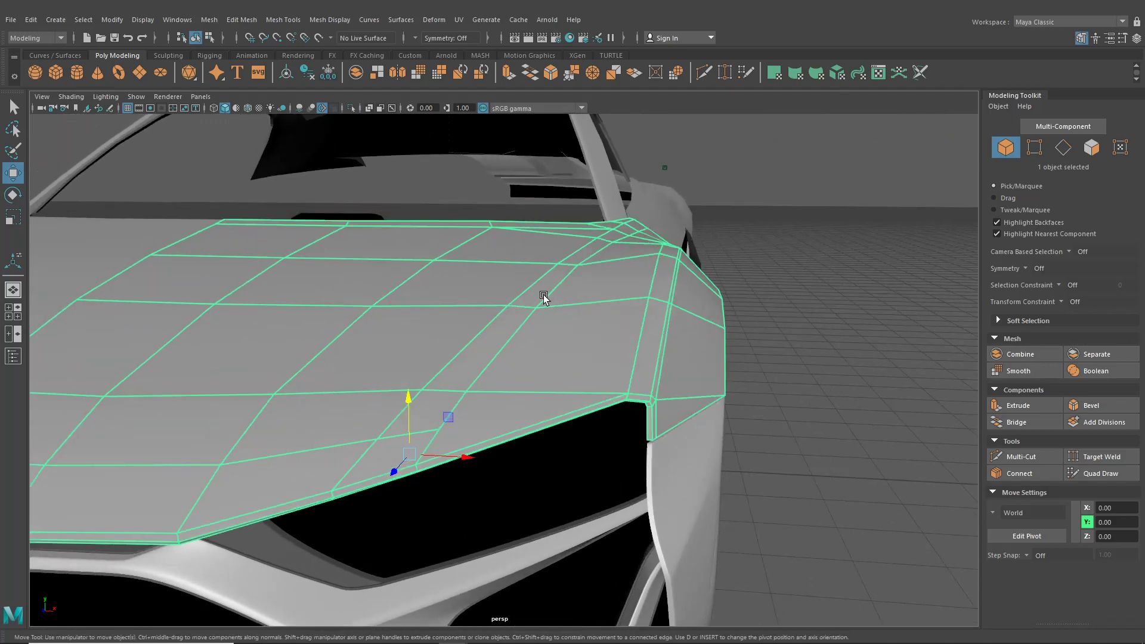
Switch the hood to vertex editing and adjust the rear crease vertices above the wheel arch to about 3.31, 3.82, 4.75 and 3.00, 3.70, 6.44.
{"action": "left_click_drag", "start_coordinate": [549, 295], "coordinate": [493, 289], "text": "alt"}
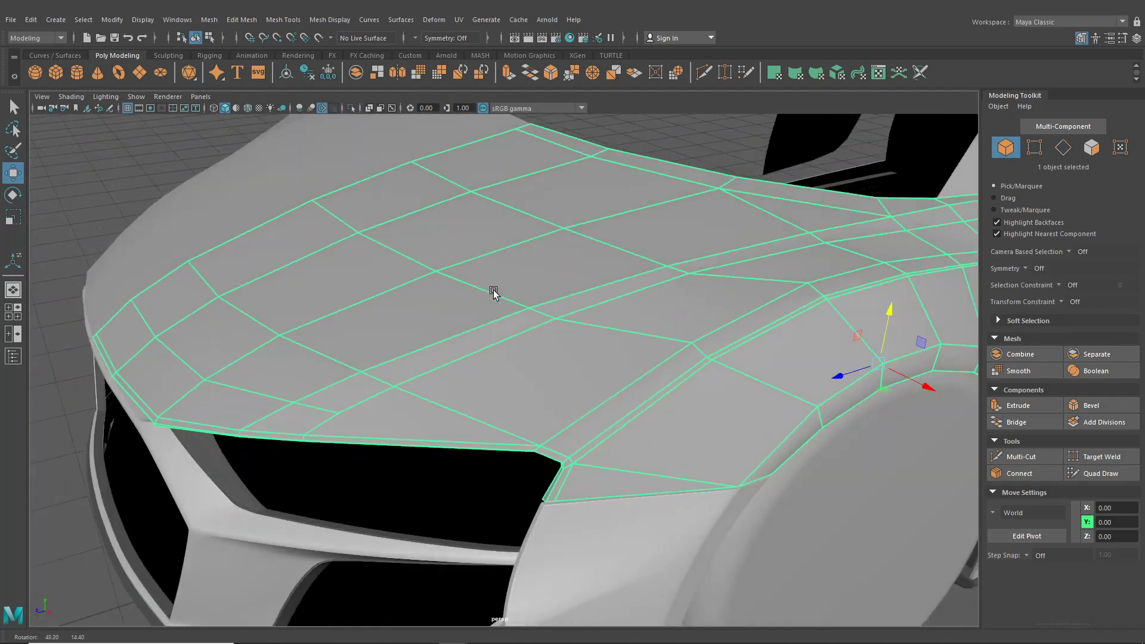
{"action": "scroll", "coordinate": [494, 289], "scroll_direction": "up", "scroll_amount": 3}
{"action": "left_click_drag", "start_coordinate": [231, 323], "coordinate": [435, 286], "text": "alt"}
{"action": "right_click_drag", "start_coordinate": [434, 286], "coordinate": [489, 282]}
{"action": "left_click", "coordinate": [490, 279]}
{"action": "left_click_drag", "start_coordinate": [491, 281], "coordinate": [476, 229], "text": "alt"}
{"action": "left_click", "coordinate": [371, 277]}
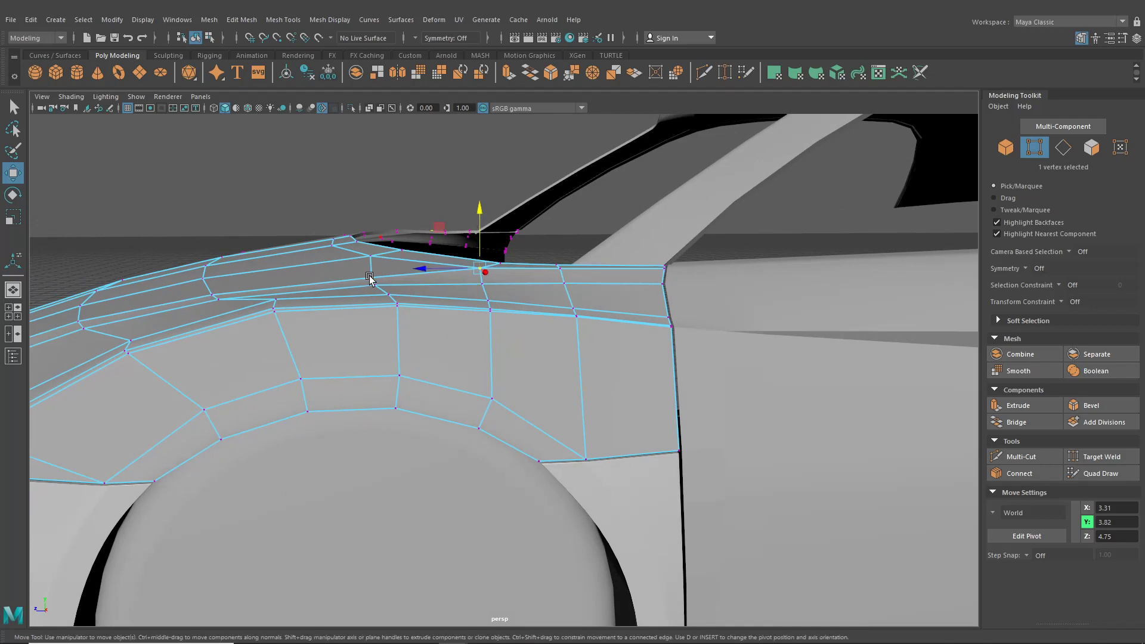
{"action": "left_click_drag", "start_coordinate": [370, 255], "coordinate": [336, 236]}
{"action": "left_click", "coordinate": [343, 260]}
{"action": "middle_click_drag", "start_coordinate": [319, 264], "coordinate": [318, 292], "text": "alt"}
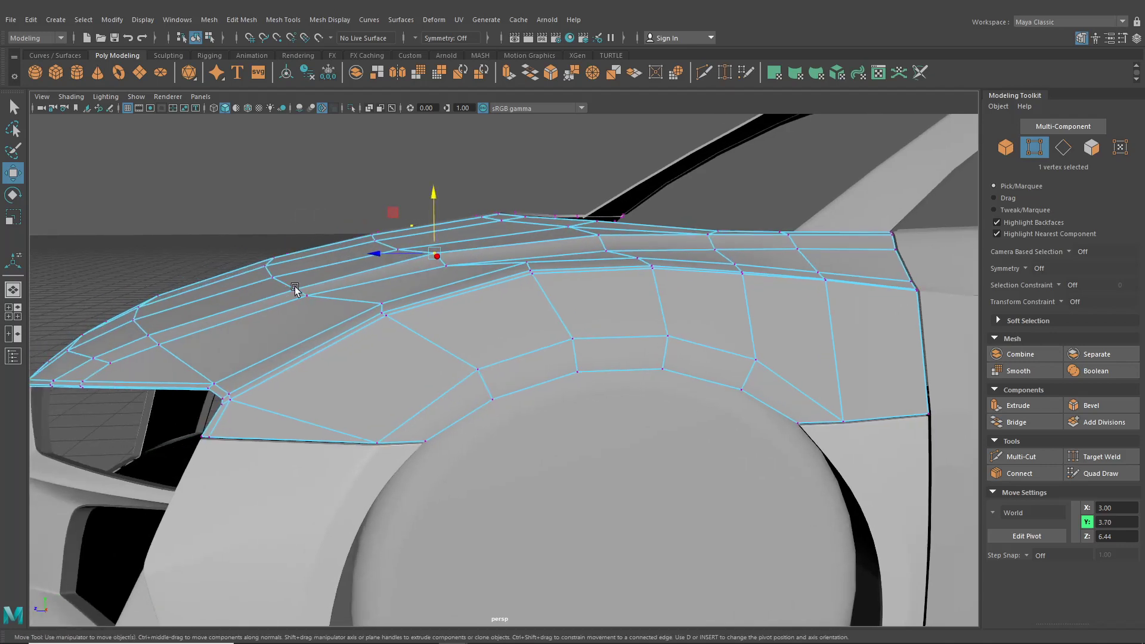
Adjust the crease vertices towards the hood's front to about 2.78, 3.50, 7.35 and 2.33, 2.96, 8.79.
{"action": "left_click", "coordinate": [296, 287]}
{"action": "left_click_drag", "start_coordinate": [293, 266], "coordinate": [292, 260]}
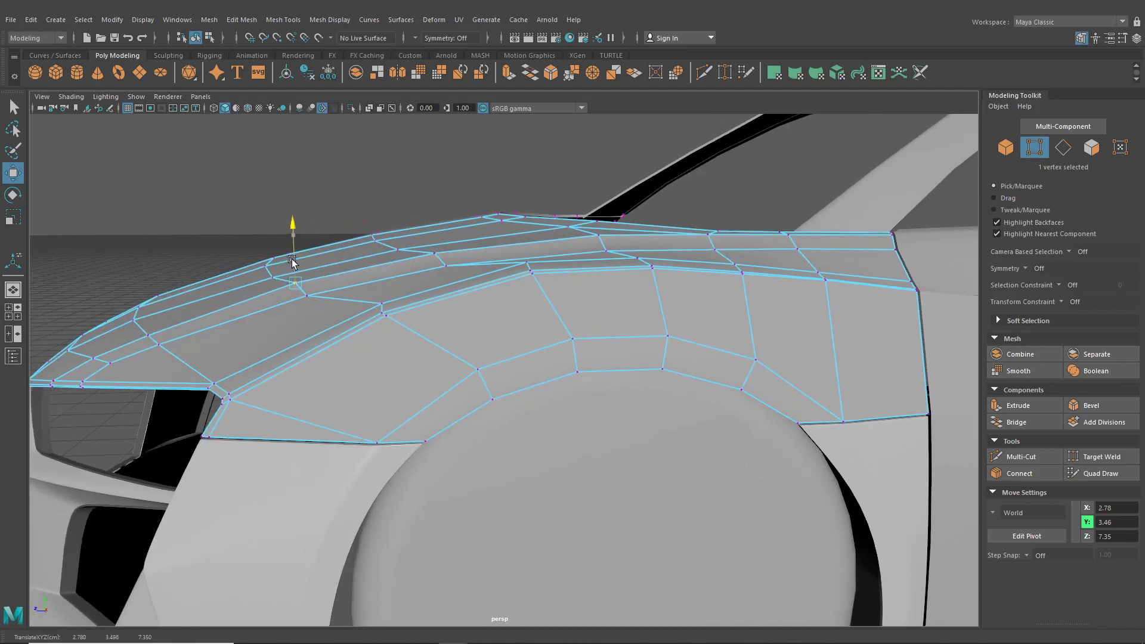
{"action": "left_click", "coordinate": [149, 332]}
{"action": "left_click_drag", "start_coordinate": [149, 332], "coordinate": [447, 353]}
{"action": "left_click", "coordinate": [281, 332]}
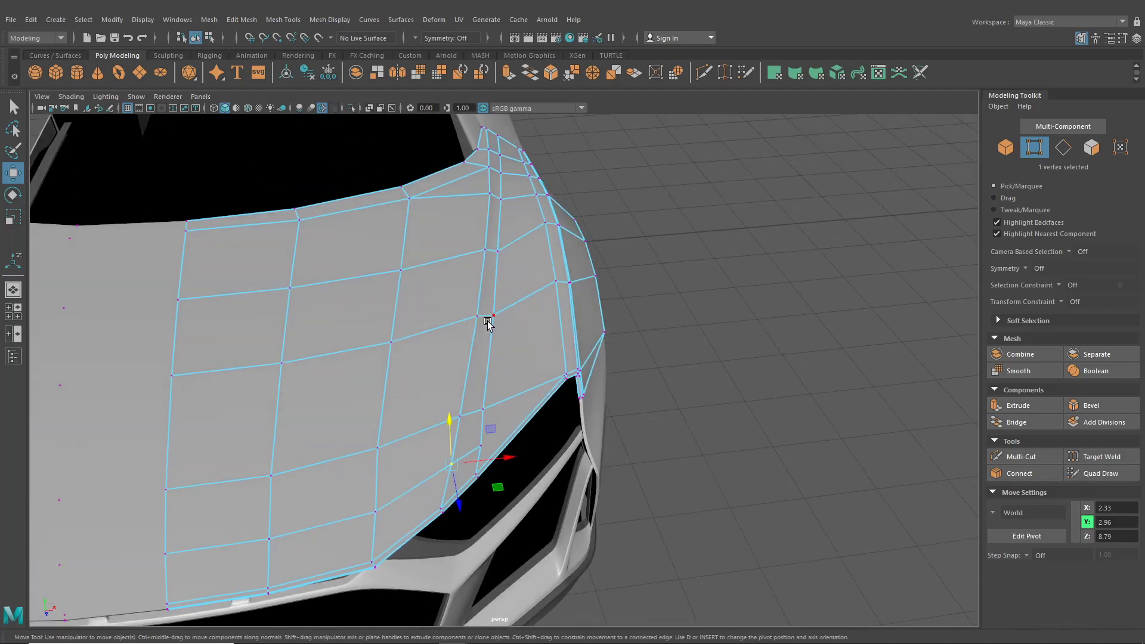
Shift two vertices on the crease's outer row above the headlight along X, to about X 2.60 and 2.95.
{"action": "left_click_drag", "start_coordinate": [494, 322], "coordinate": [483, 367], "text": "alt"}
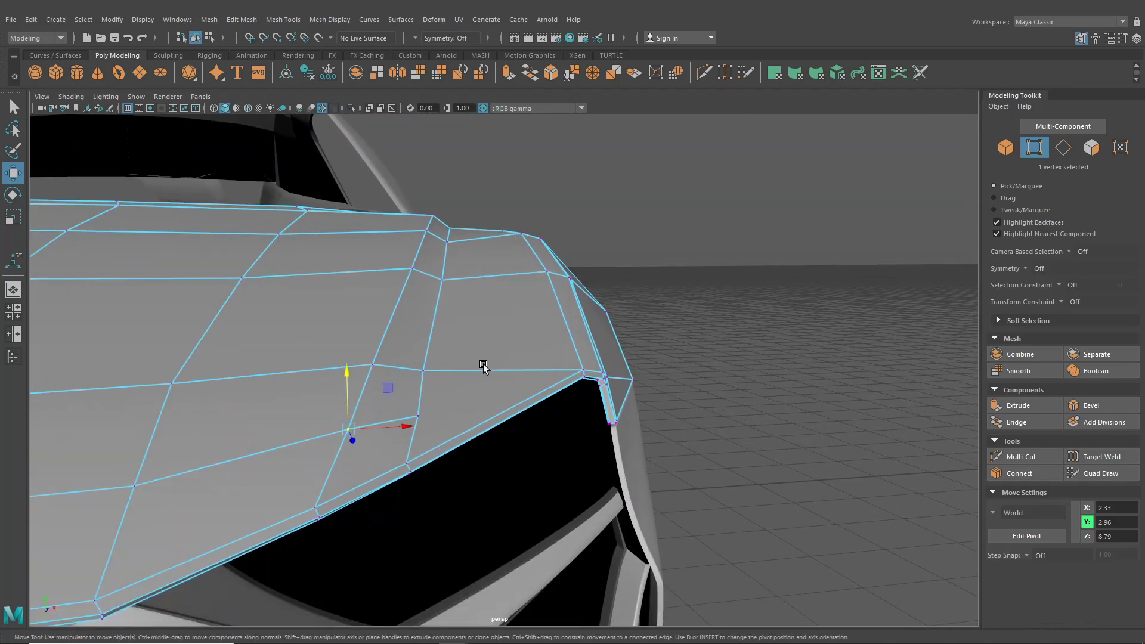
{"action": "left_click", "coordinate": [424, 413]}
{"action": "left_click_drag", "start_coordinate": [424, 412], "coordinate": [493, 403], "text": "alt"}
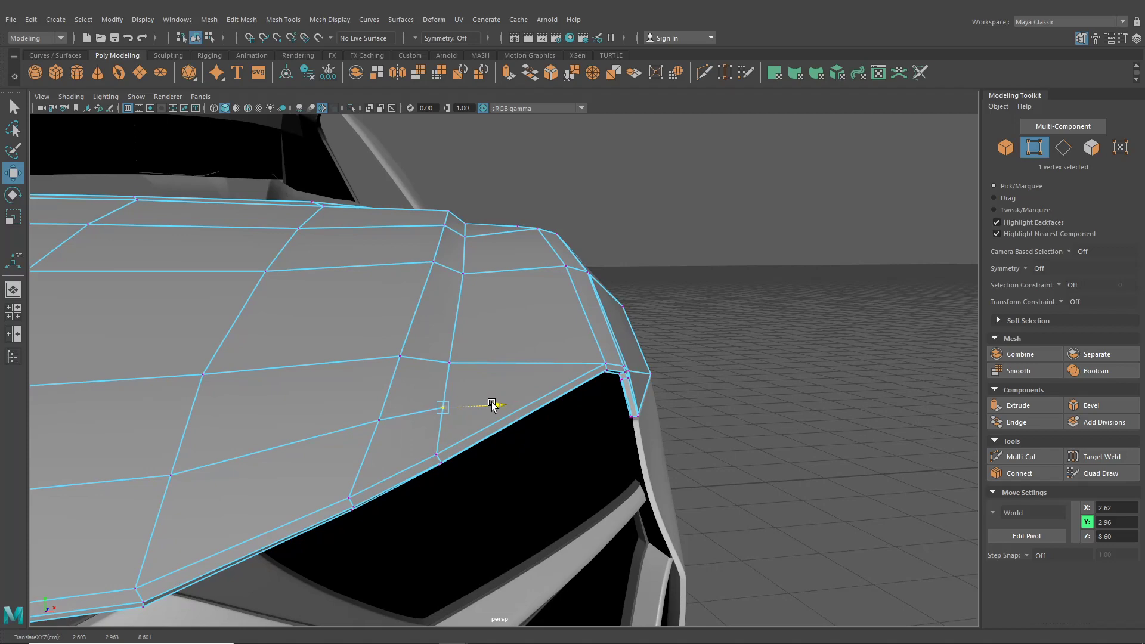
{"action": "left_click", "coordinate": [506, 273]}
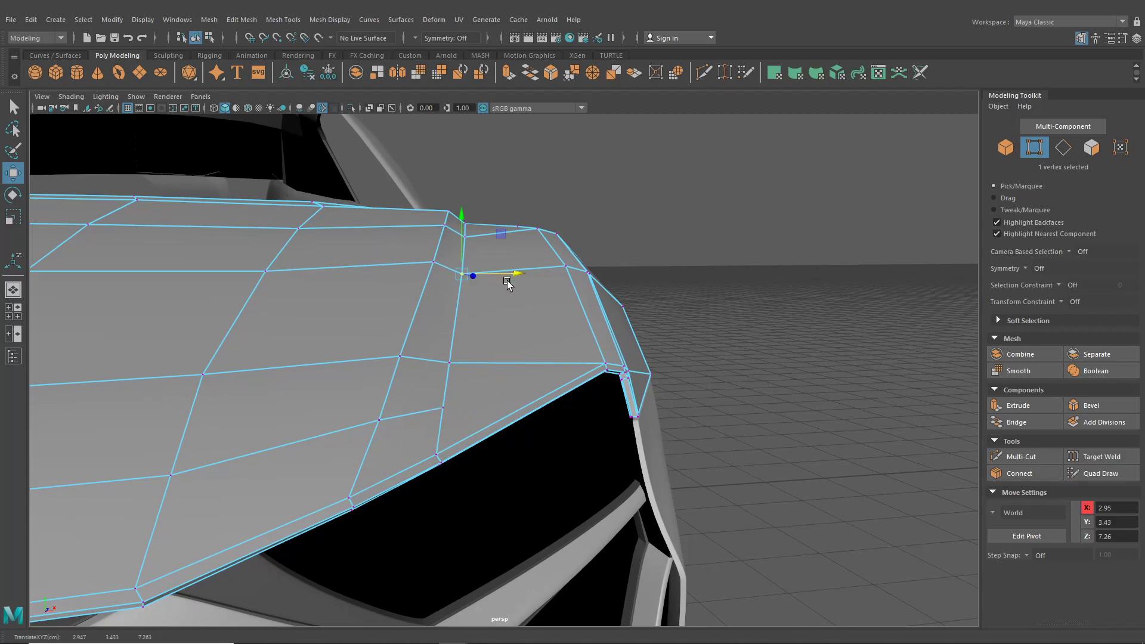
Shift the next two outer-row crease vertices towards the windshield along X, to about X 3.34 and 3.15.
{"action": "left_click_drag", "start_coordinate": [507, 283], "coordinate": [501, 293], "text": "alt"}
{"action": "left_click", "coordinate": [490, 190]}
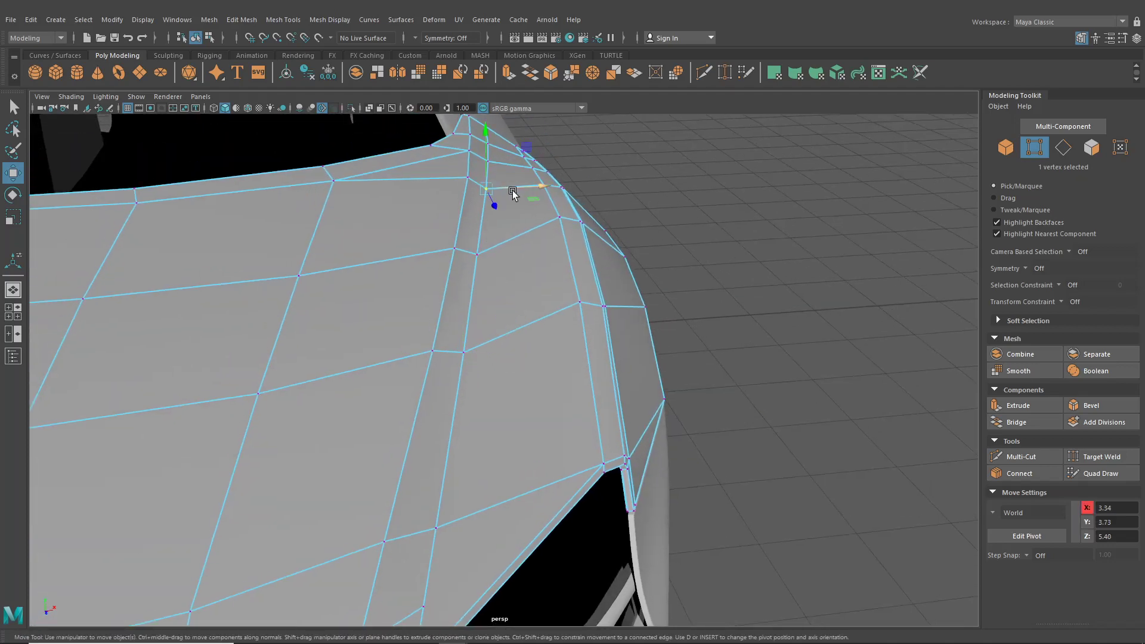
{"action": "middle_click_drag", "start_coordinate": [482, 257], "coordinate": [507, 253]}
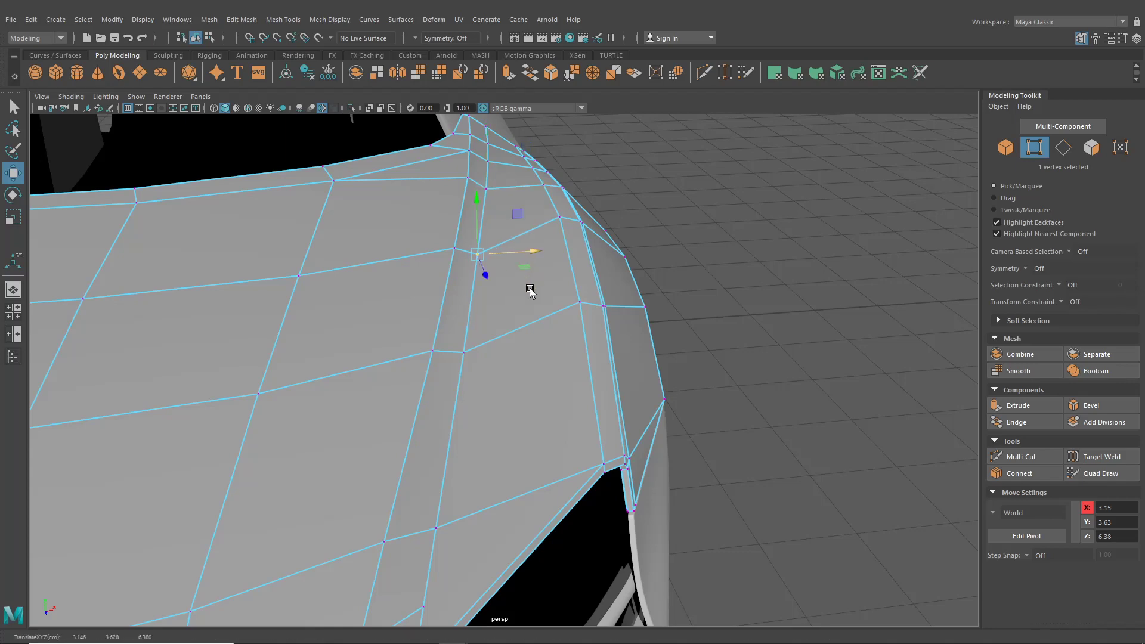
Bevel the hood's inner crease edges, from the front border to the rear corner, with a fraction of 0.3 and one segment.
{"action": "left_click_drag", "start_coordinate": [531, 290], "coordinate": [588, 337], "text": "alt"}
{"action": "right_click_drag", "start_coordinate": [483, 303], "coordinate": [481, 252]}
{"action": "left_click", "coordinate": [441, 388]}
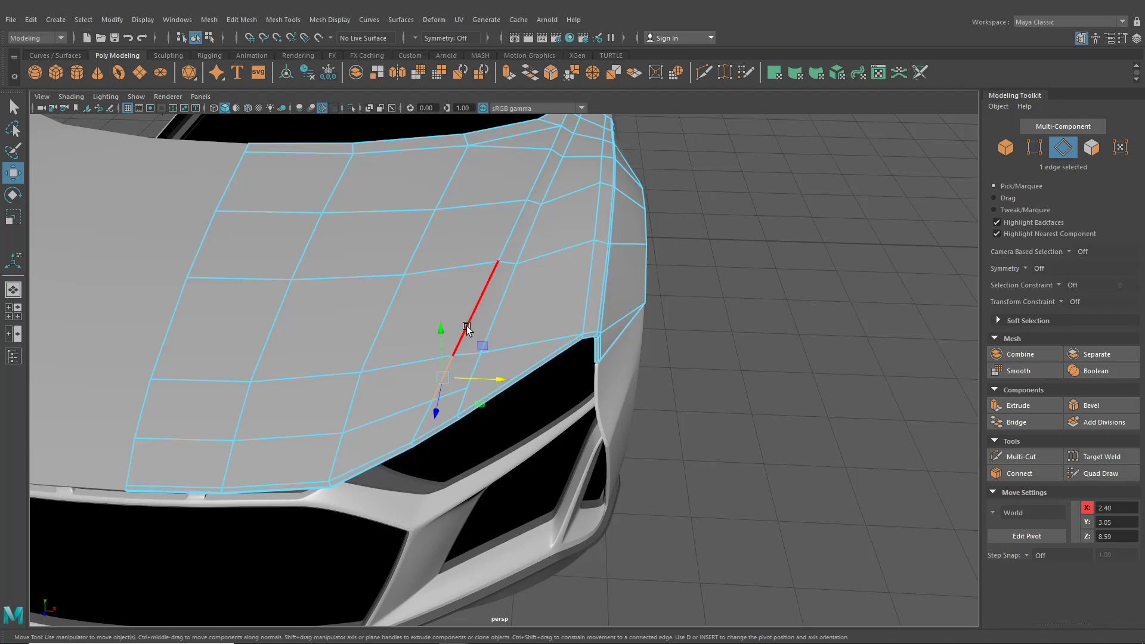
{"action": "left_click", "coordinate": [467, 330], "text": "shift"}
{"action": "left_click", "coordinate": [511, 231], "text": "shift"}
{"action": "left_click", "coordinate": [537, 179], "text": "shift"}
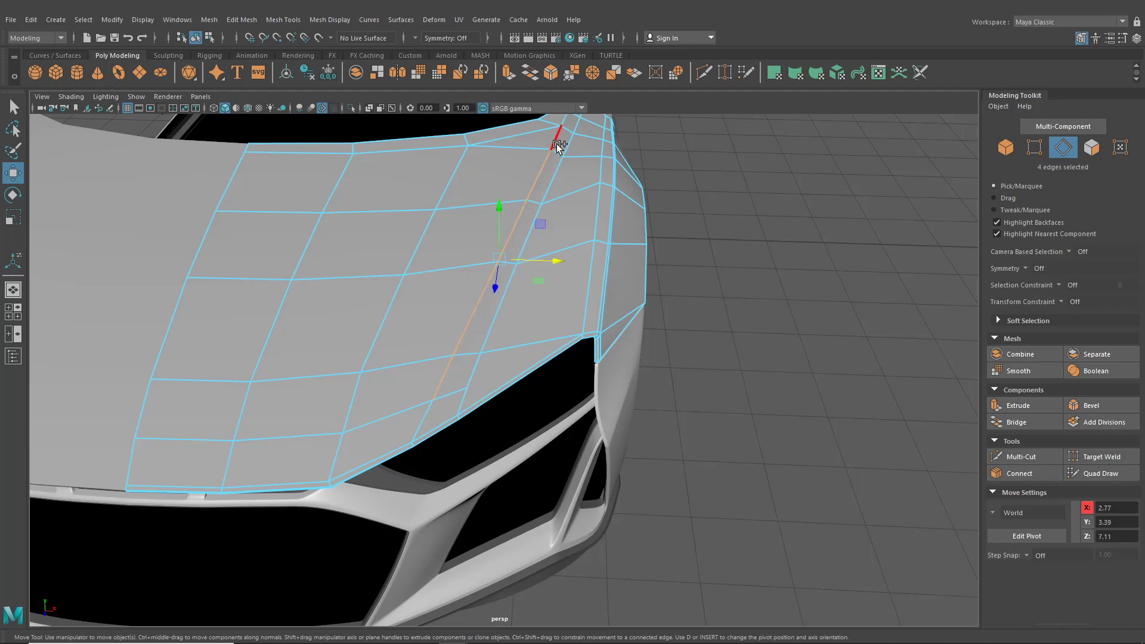
{"action": "left_click", "coordinate": [558, 145], "text": "shift"}
{"action": "left_click_drag", "start_coordinate": [558, 146], "coordinate": [463, 241], "text": "alt"}
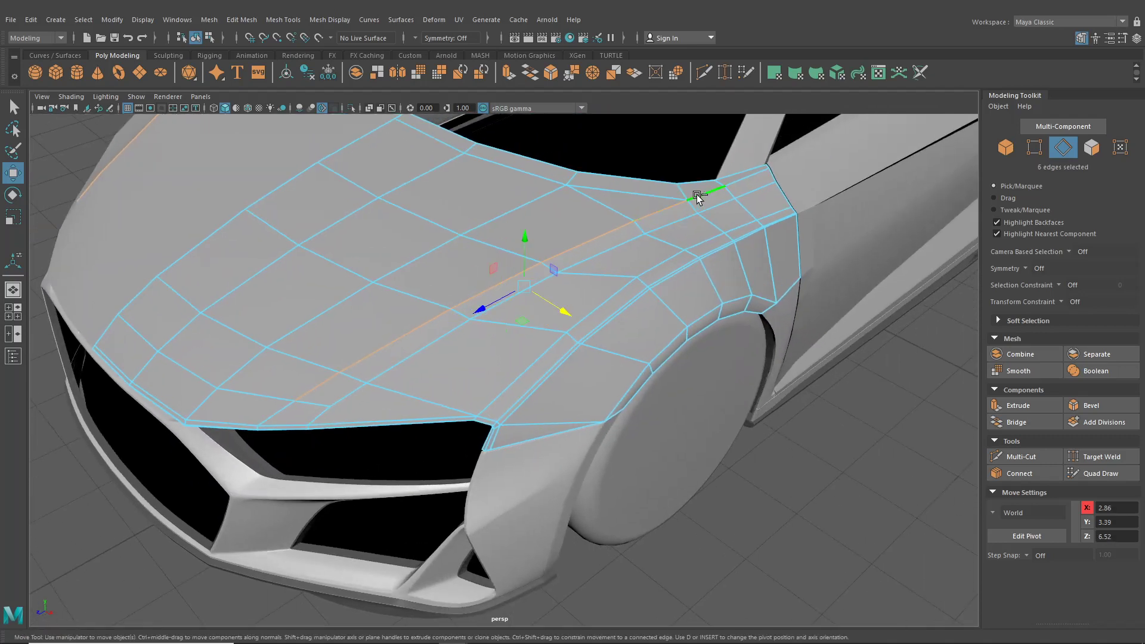
{"action": "middle_click_drag", "start_coordinate": [693, 248], "coordinate": [632, 291], "text": "alt"}
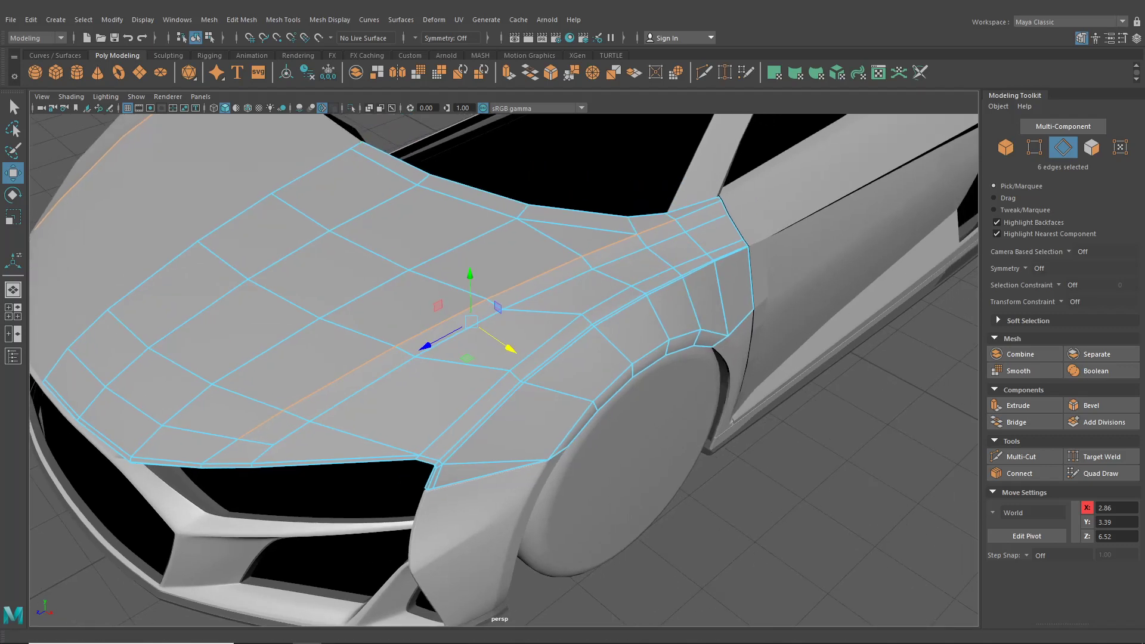
{"action": "left_click", "coordinate": [700, 210], "text": "shift"}
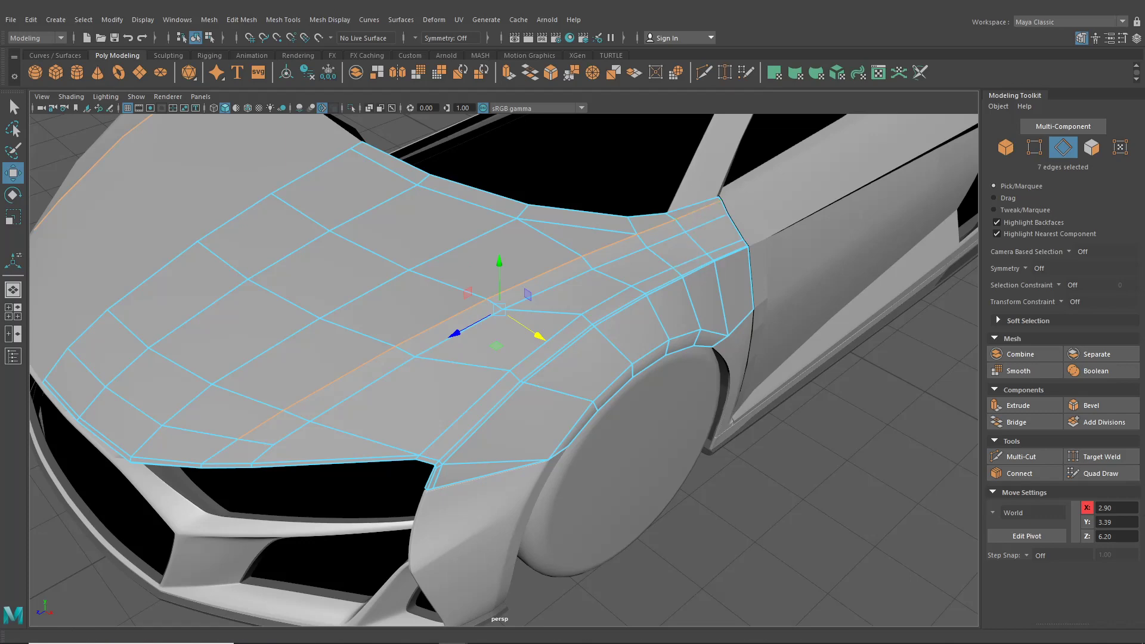
{"action": "left_click_drag", "start_coordinate": [782, 191], "coordinate": [674, 346], "text": "alt"}
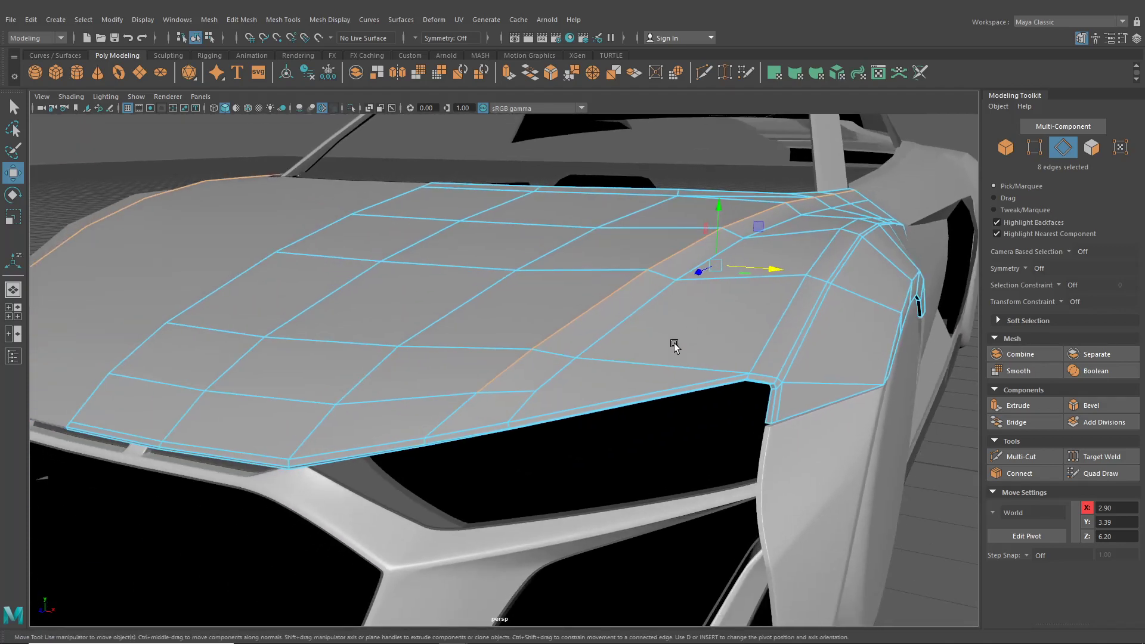
{"action": "left_click", "coordinate": [452, 418], "text": "shift"}
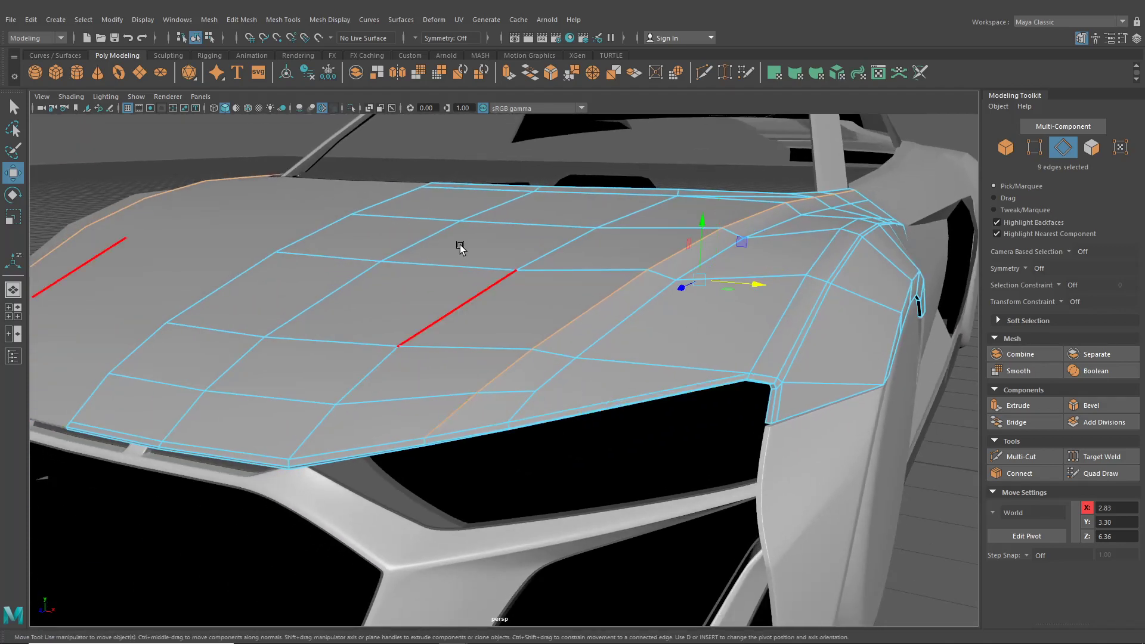
{"action": "left_click", "coordinate": [242, 20]}
{"action": "left_click", "coordinate": [252, 62]}
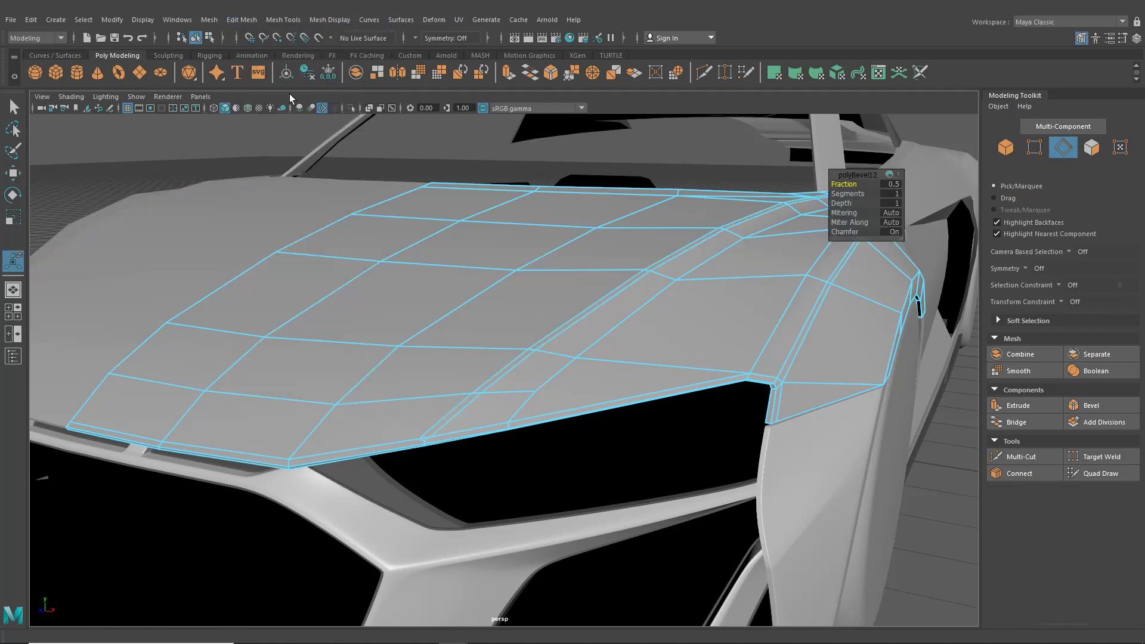
{"action": "left_click_drag", "start_coordinate": [453, 226], "coordinate": [557, 234], "text": "alt"}
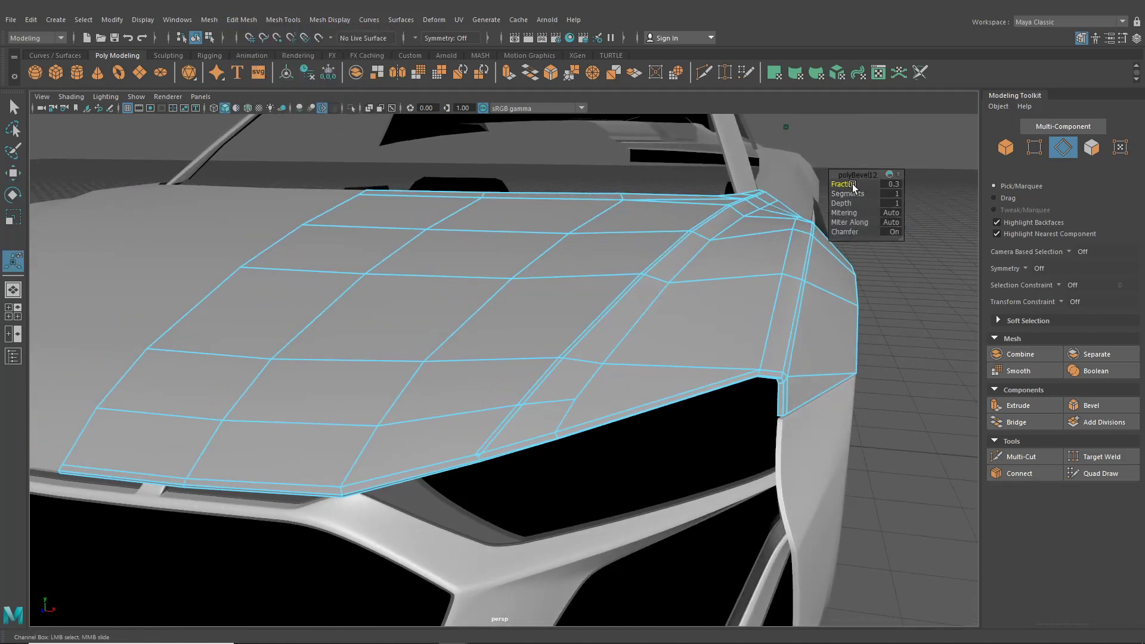
Try inserting an edge loop on the inner side of the bevelled crease, then undo it.
{"action": "left_click_drag", "start_coordinate": [805, 244], "coordinate": [599, 177], "text": "alt"}
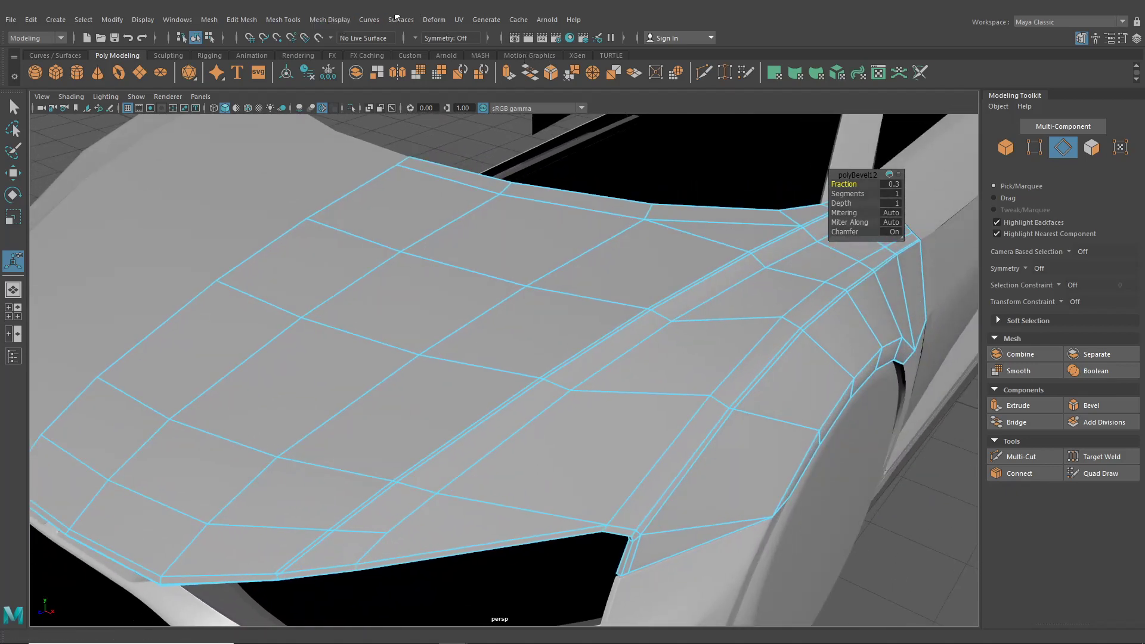
{"action": "left_click", "coordinate": [300, 20]}
{"action": "left_click", "coordinate": [318, 109]}
{"action": "left_click_drag", "start_coordinate": [621, 238], "coordinate": [657, 235], "text": "alt"}
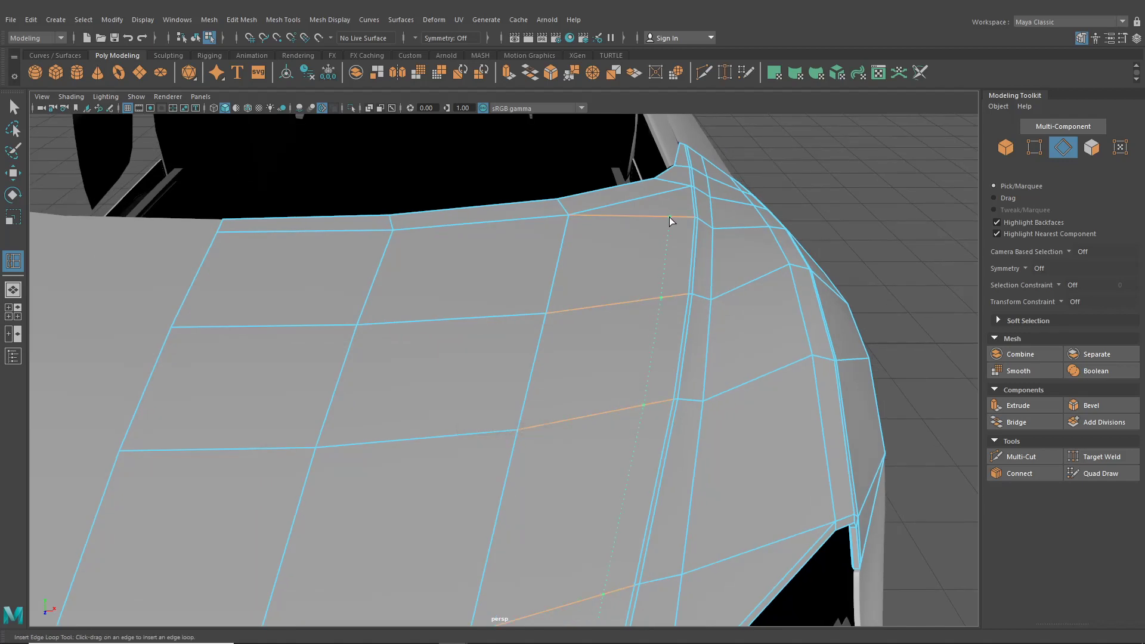
{"action": "left_click", "coordinate": [675, 217]}
{"action": "left_click_drag", "start_coordinate": [677, 224], "coordinate": [692, 259], "text": "alt"}
{"action": "middle_click_drag", "start_coordinate": [684, 260], "coordinate": [641, 217], "text": "alt"}
{"action": "left_click_drag", "start_coordinate": [641, 218], "coordinate": [645, 272], "text": "alt"}
{"action": "key", "text": "ctrl+z"}
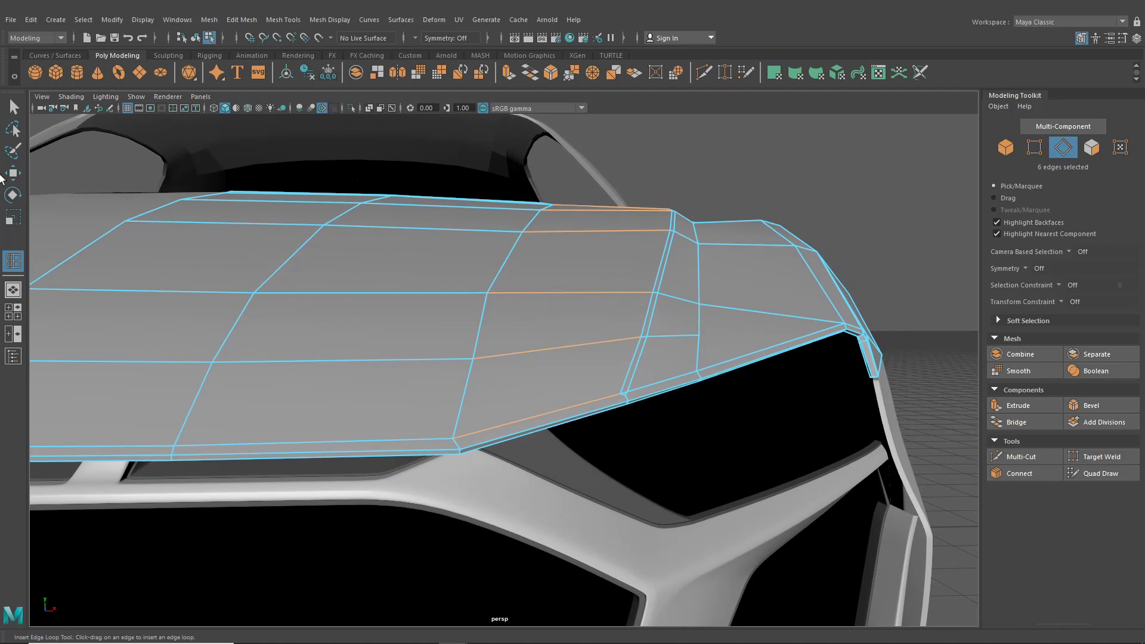
Shift the bevelled crease's vertex pairs along X, placing the rear pair at about 3.32, 3.82, 4.74.
{"action": "right_click_drag", "start_coordinate": [588, 274], "coordinate": [535, 271]}
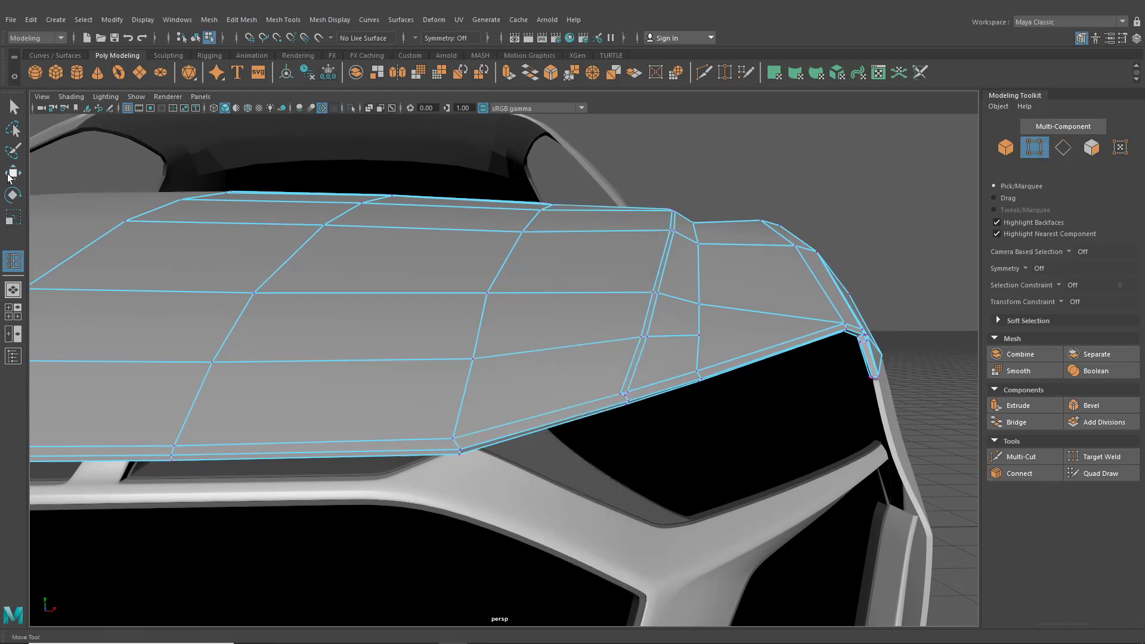
{"action": "left_click", "coordinate": [9, 177]}
{"action": "left_click", "coordinate": [620, 292]}
{"action": "scroll", "coordinate": [656, 331], "scroll_direction": "up", "scroll_amount": 3}
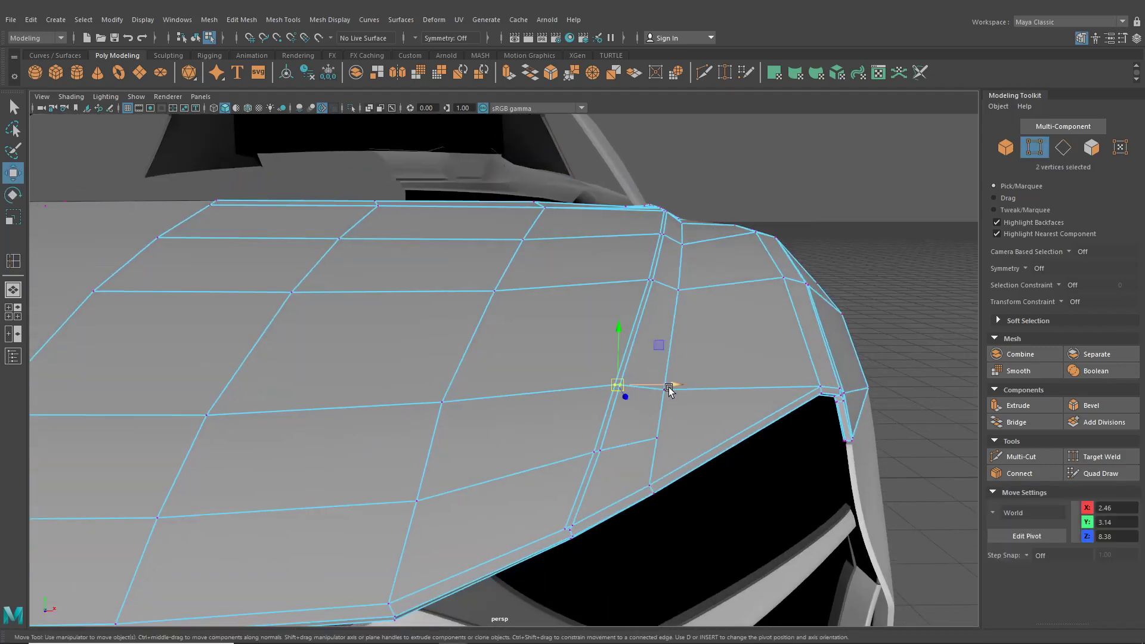
{"action": "left_click_drag", "start_coordinate": [669, 389], "coordinate": [692, 251]}
{"action": "left_click", "coordinate": [422, 310]}
{"action": "left_click", "coordinate": [384, 316]}
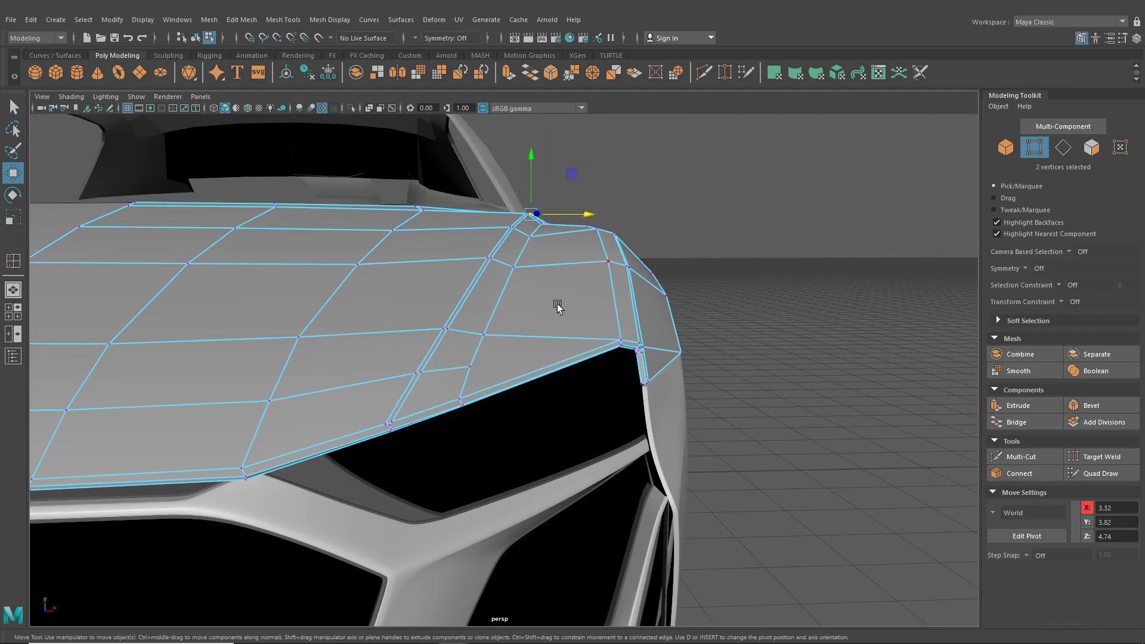
Merge the two close vertices where the bevelled crease meets the hood's front border above the headlight.
{"action": "scroll", "coordinate": [558, 306], "scroll_direction": "down", "scroll_amount": 2}
{"action": "scroll", "coordinate": [452, 304], "scroll_direction": "up", "scroll_amount": 8}
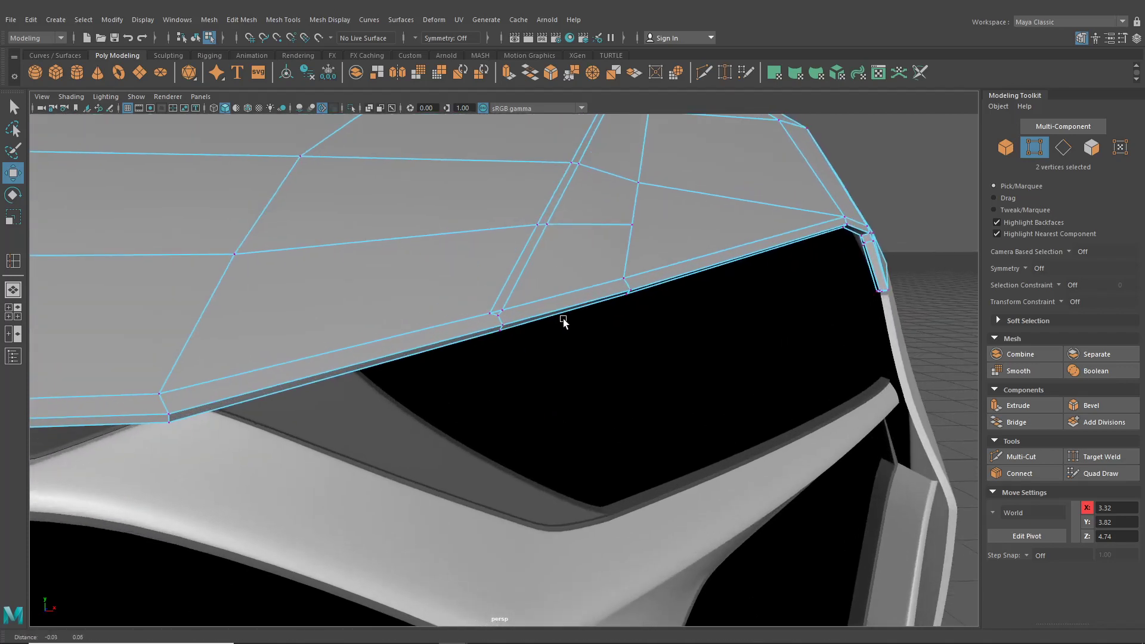
{"action": "left_click", "coordinate": [725, 72]}
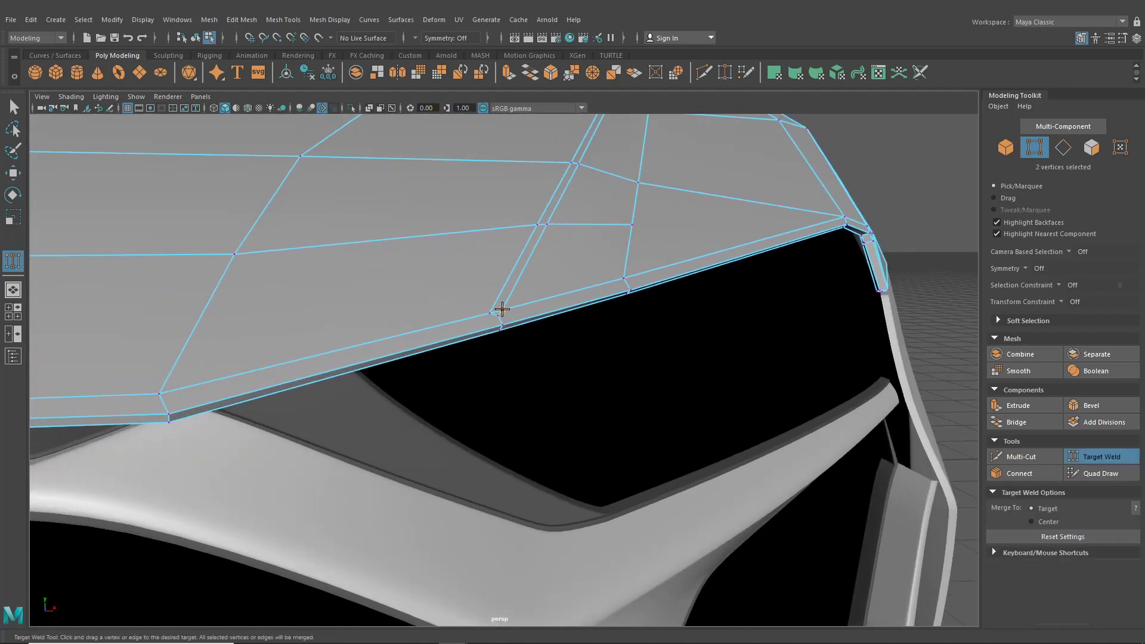
{"action": "key", "text": "q"}
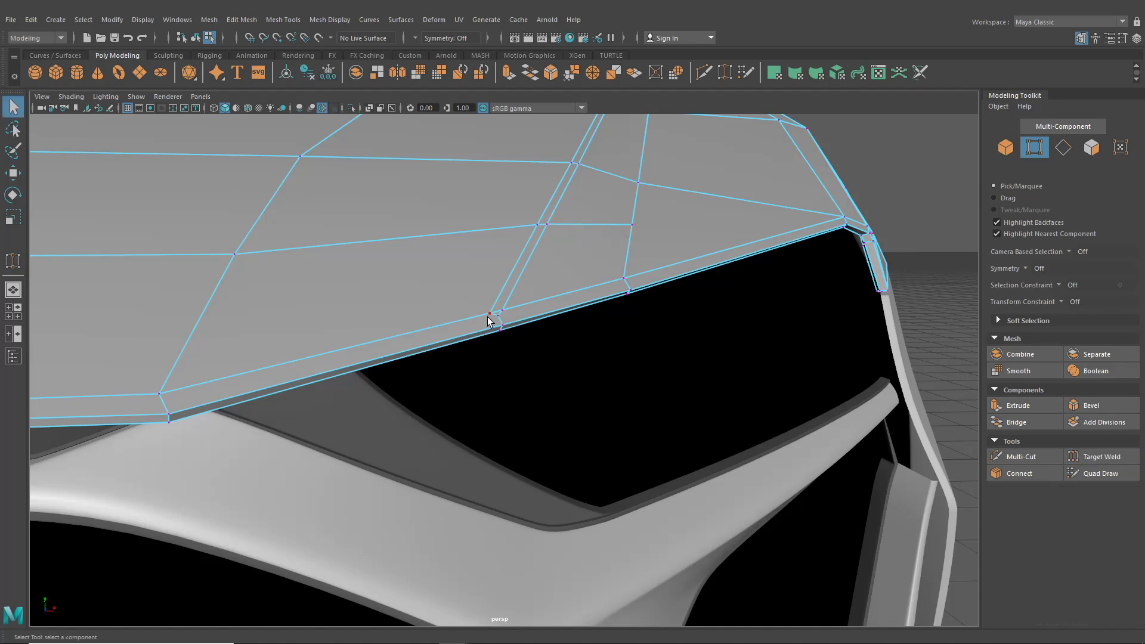
{"action": "left_click", "coordinate": [241, 19]}
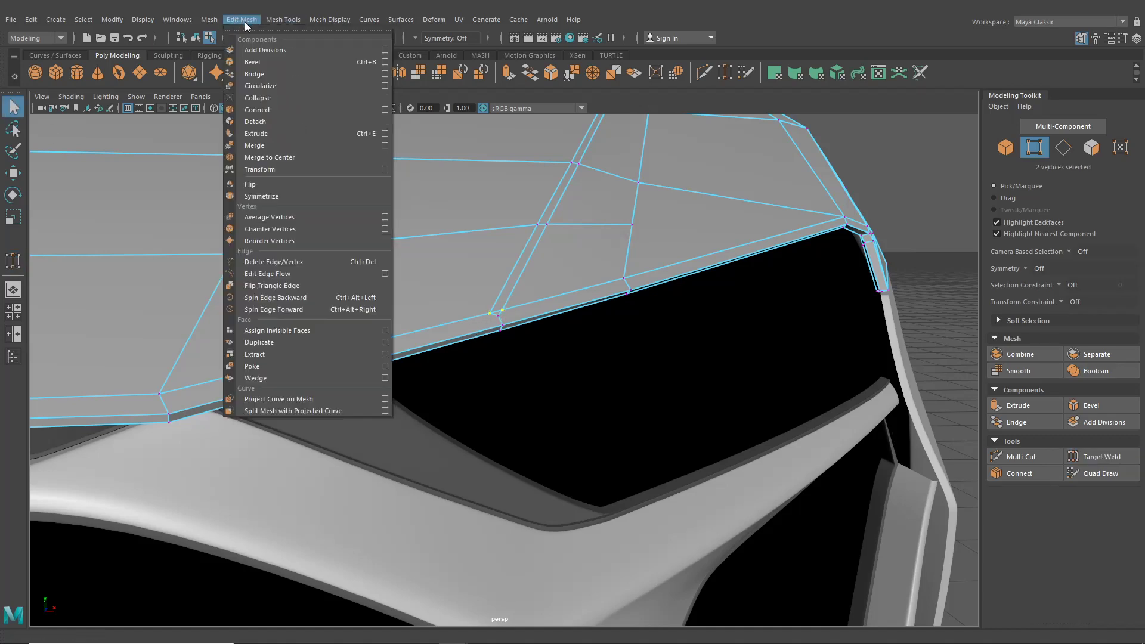
{"action": "left_click", "coordinate": [273, 147]}
{"action": "left_click_drag", "start_coordinate": [504, 232], "coordinate": [529, 294], "text": "alt"}
{"action": "left_click", "coordinate": [490, 364]}
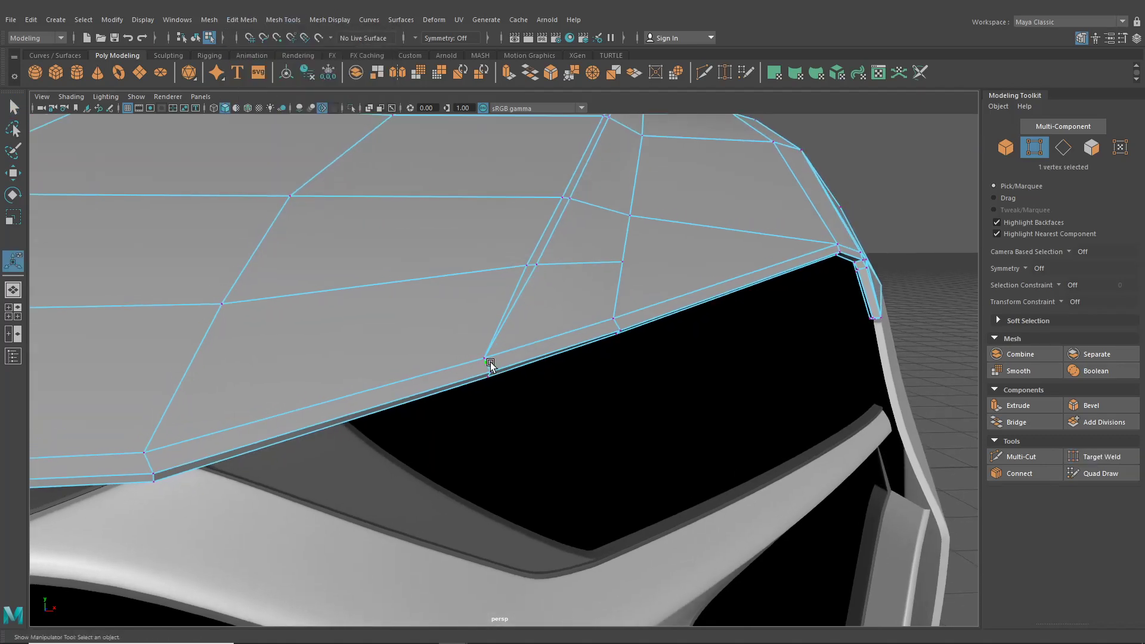
Return to object selection, deselect the hood and inspect its crease in the smoothed view.
{"action": "left_click_drag", "start_coordinate": [524, 367], "coordinate": [418, 179], "text": "alt"}
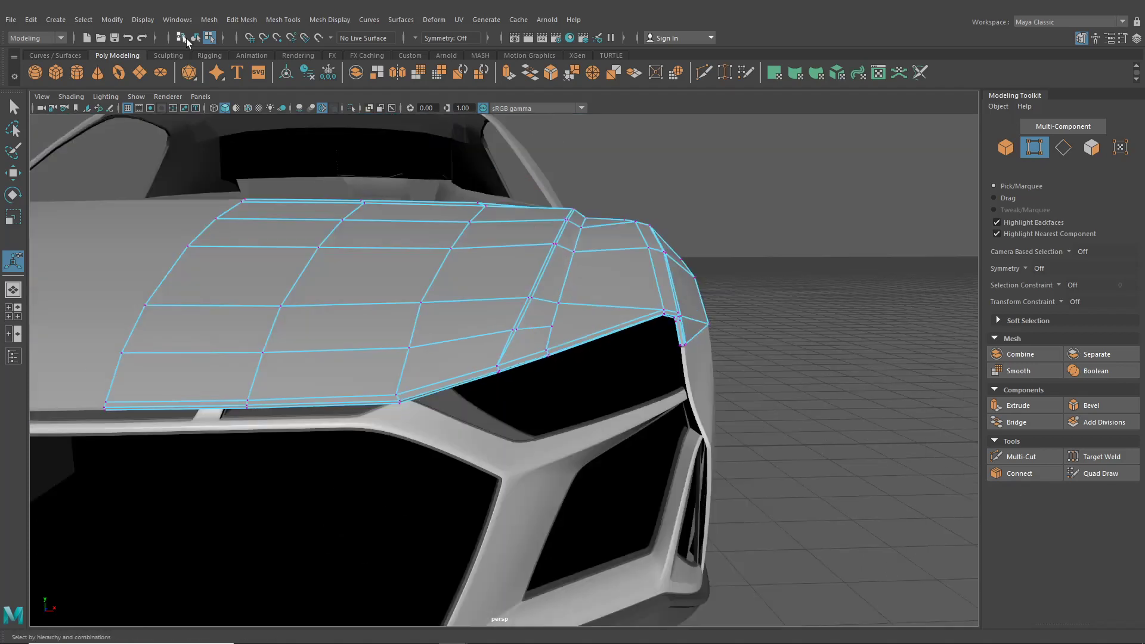
{"action": "left_click", "coordinate": [196, 38]}
{"action": "left_click", "coordinate": [757, 260]}
{"action": "left_click_drag", "start_coordinate": [757, 261], "coordinate": [735, 328], "text": "alt"}
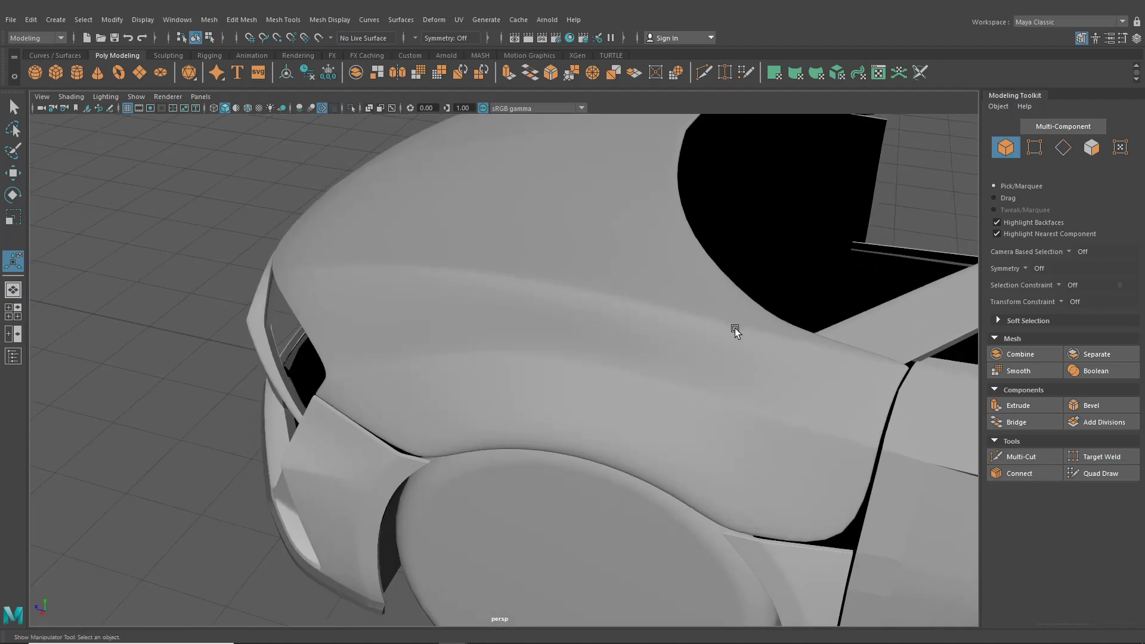
Select the hood and insert an edge loop close beside the inner side of its bevelled crease.
{"action": "left_click_drag", "start_coordinate": [578, 306], "coordinate": [729, 279], "text": "alt"}
{"action": "left_click", "coordinate": [585, 284]}
{"action": "key", "text": "f"}
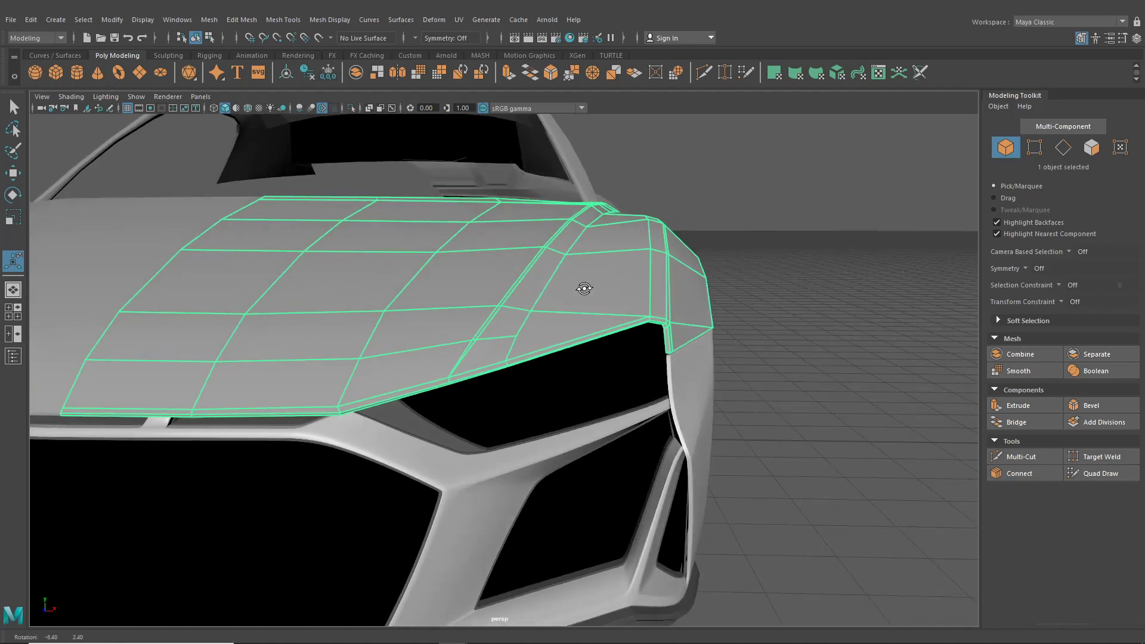
{"action": "left_click", "coordinate": [279, 20]}
{"action": "left_click", "coordinate": [310, 105]}
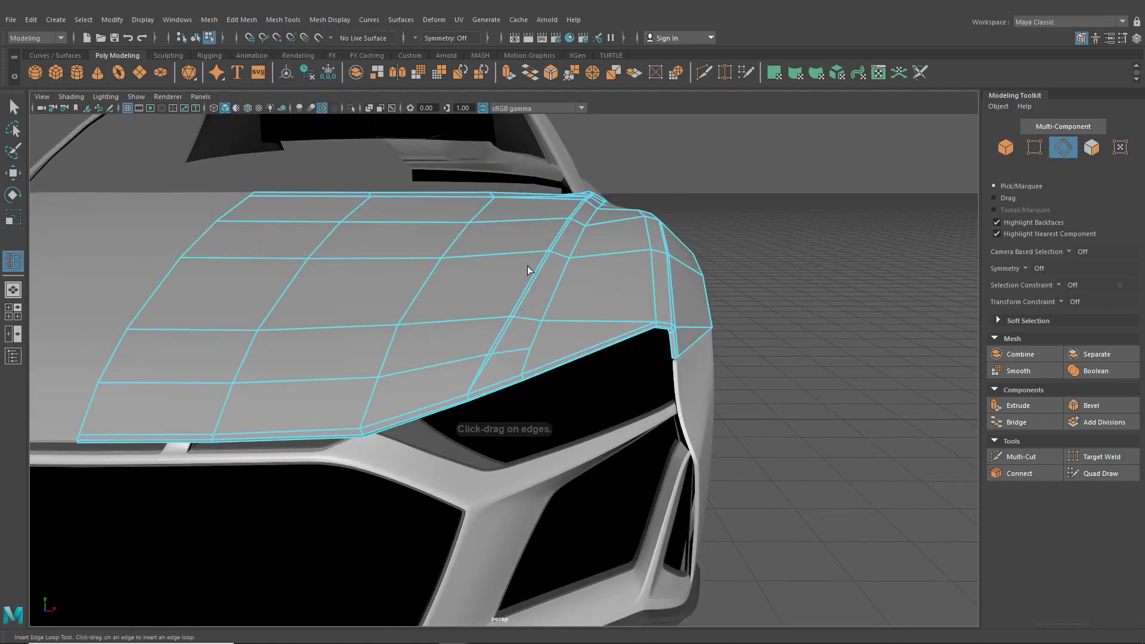
{"action": "left_click", "coordinate": [510, 322]}
{"action": "key", "text": "w"}
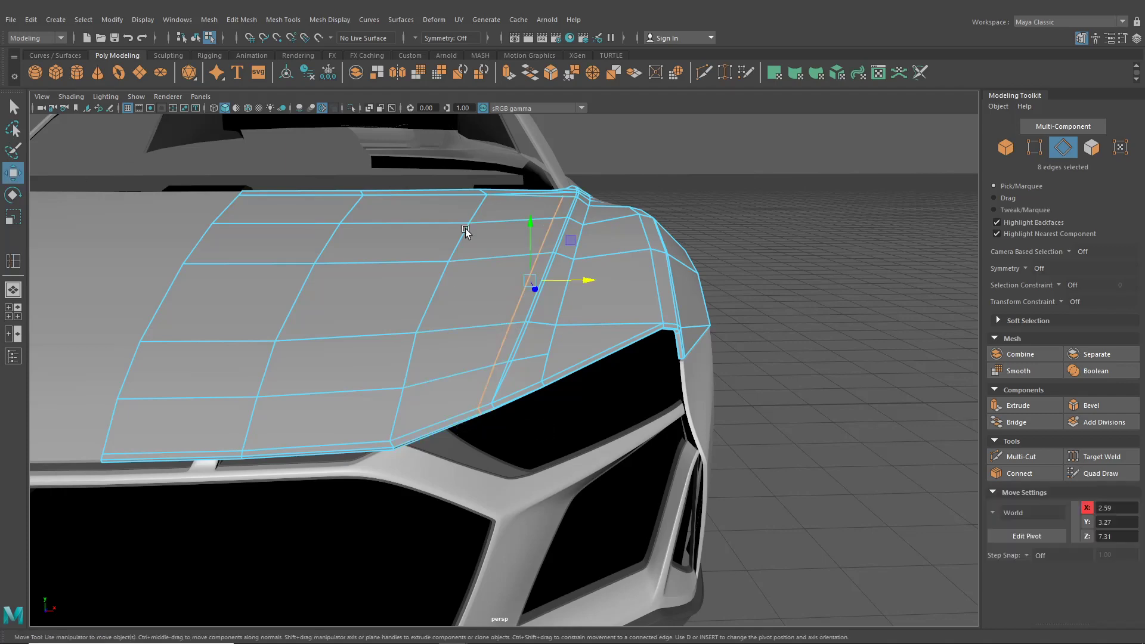
Cut an edge with Multi-Cut from the new loop's rear end to the hood's windscreen border.
{"action": "key", "text": "f"}
{"action": "right_click_drag", "start_coordinate": [532, 233], "coordinate": [484, 224]}
{"action": "scroll", "coordinate": [522, 260], "scroll_direction": "up", "scroll_amount": 3}
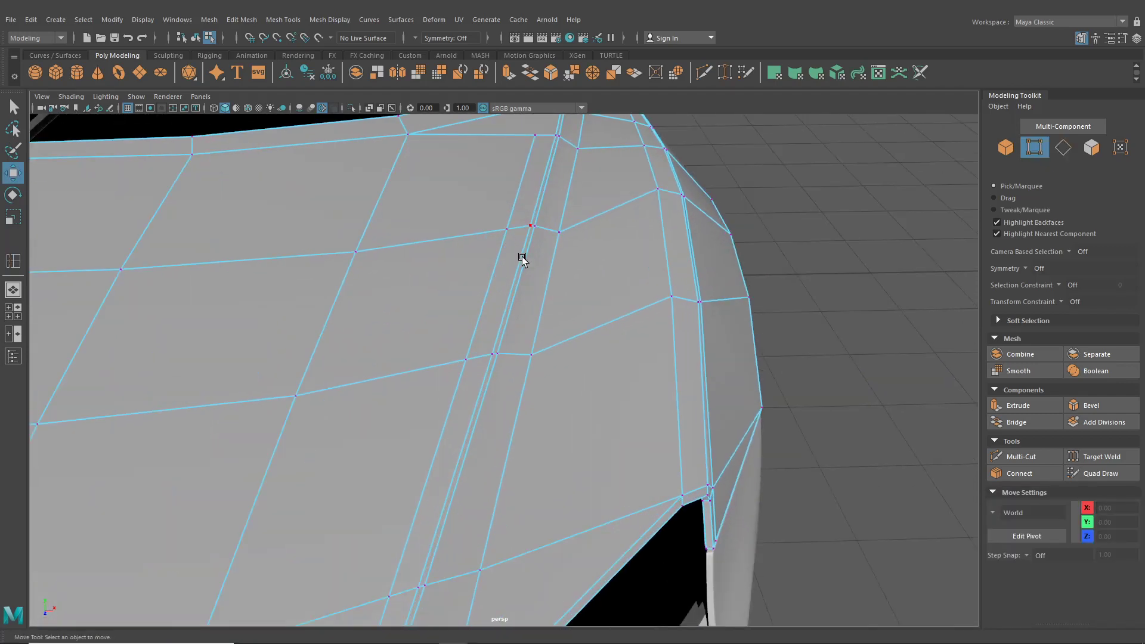
{"action": "left_click_drag", "start_coordinate": [560, 215], "coordinate": [537, 235]}
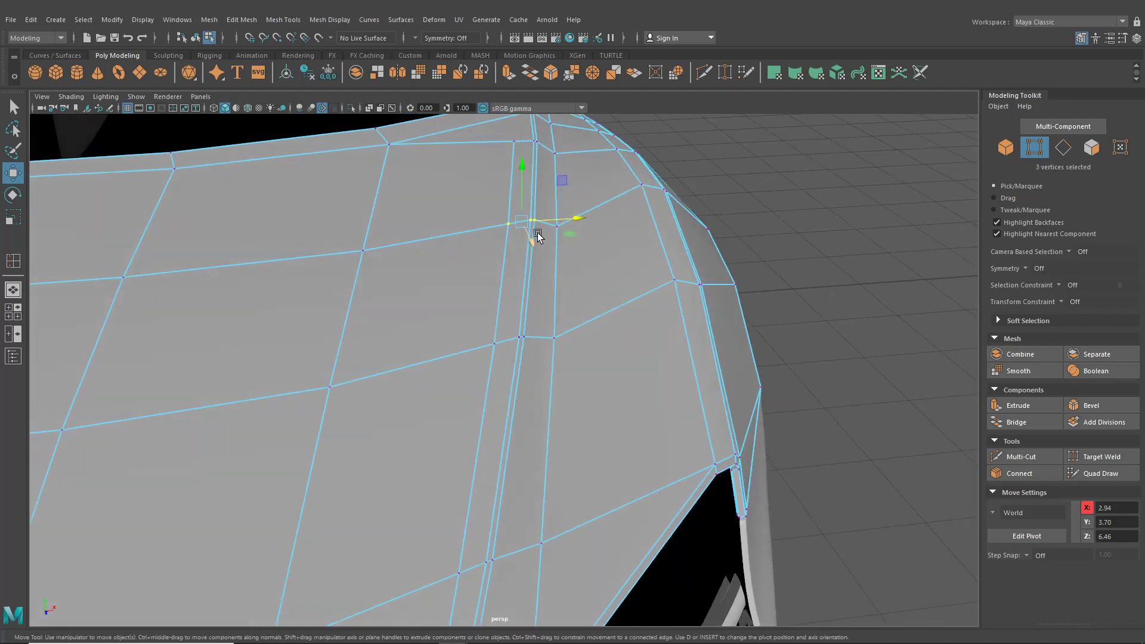
{"action": "middle_click_drag", "start_coordinate": [565, 202], "coordinate": [540, 328], "text": "alt"}
{"action": "scroll", "coordinate": [542, 294], "scroll_direction": "up", "scroll_amount": 1}
{"action": "left_click", "coordinate": [704, 72]}
{"action": "scroll", "coordinate": [500, 347], "scroll_direction": "up", "scroll_amount": 3}
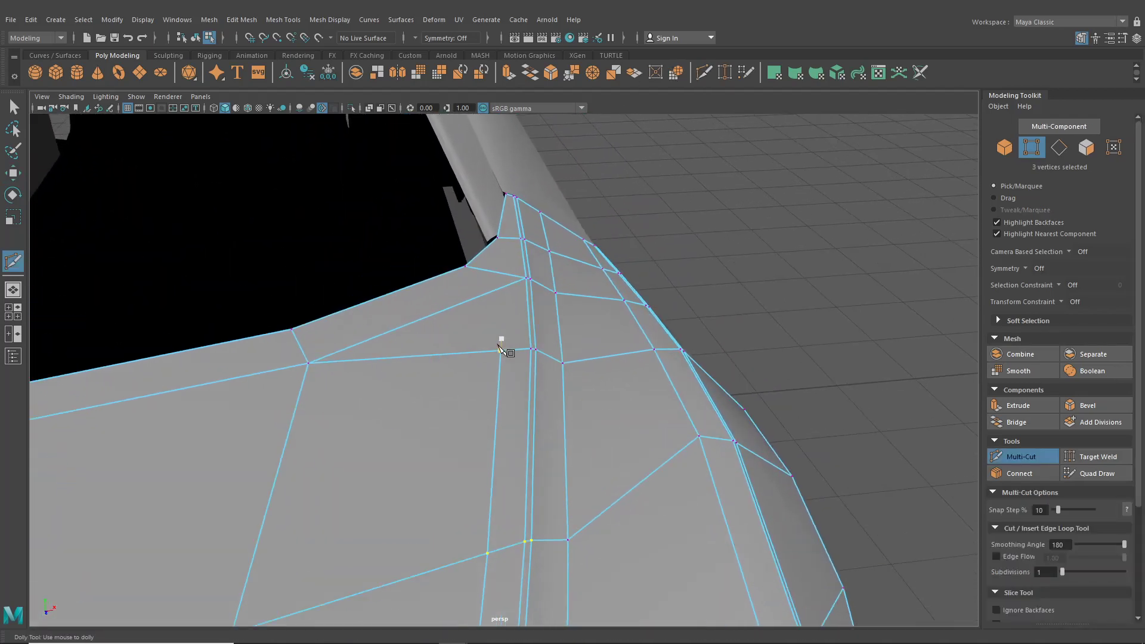
{"action": "left_click", "coordinate": [442, 311]}
{"action": "left_click", "coordinate": [400, 290]}
{"action": "left_click_drag", "start_coordinate": [400, 291], "coordinate": [417, 411], "text": "alt"}
{"action": "middle_click_drag", "start_coordinate": [418, 412], "coordinate": [409, 422], "text": "alt"}
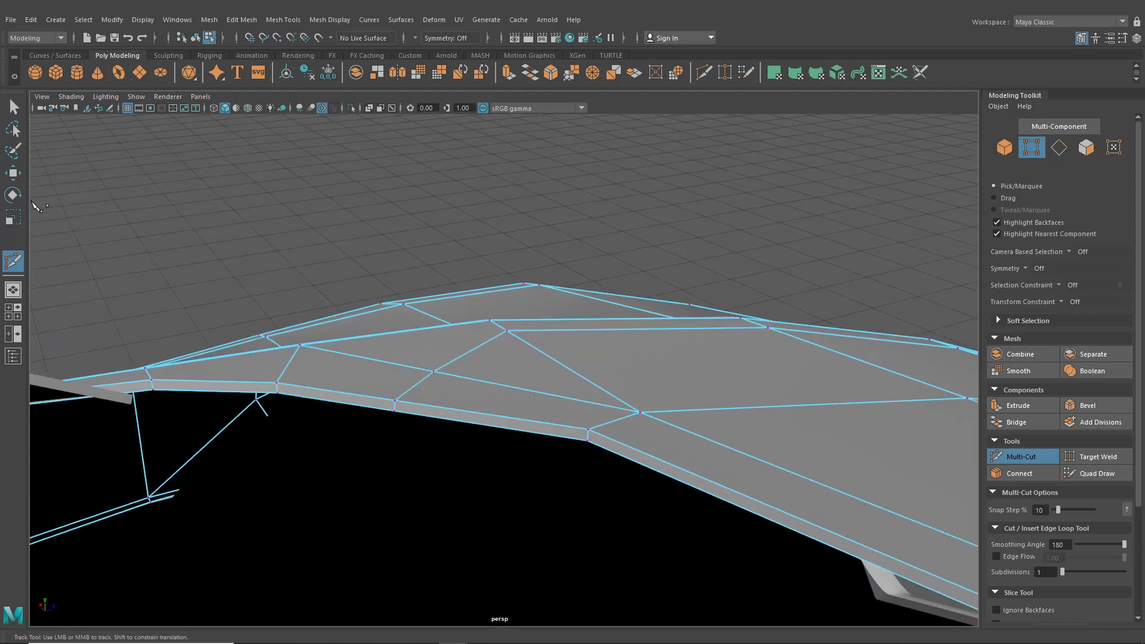
Lower the vertex at the new loop's rear end along Y to about 3.79.
{"action": "left_click", "coordinate": [16, 174]}
{"action": "right_click_drag", "start_coordinate": [452, 305], "coordinate": [386, 312]}
{"action": "left_click_drag", "start_coordinate": [386, 311], "coordinate": [268, 382], "text": "alt"}
{"action": "left_click_drag", "start_coordinate": [430, 293], "coordinate": [431, 294]}
{"action": "left_click_drag", "start_coordinate": [431, 294], "coordinate": [234, 52], "text": "alt"}
{"action": "left_click", "coordinate": [196, 37]}
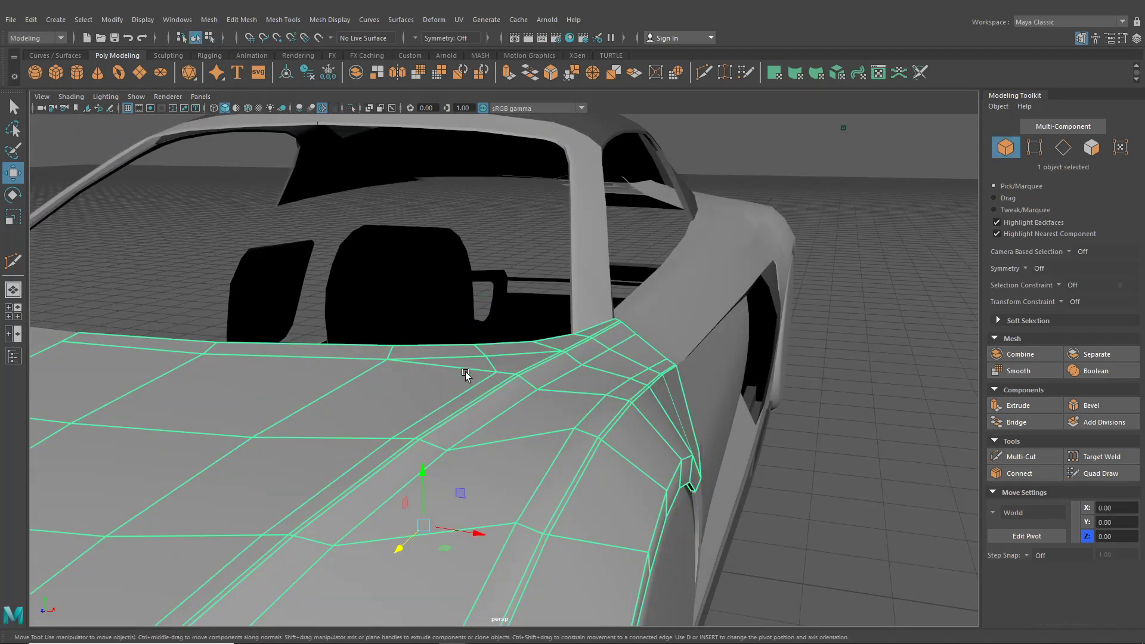
{"action": "right_click_drag", "start_coordinate": [466, 373], "coordinate": [422, 319]}
{"action": "left_click", "coordinate": [497, 374]}
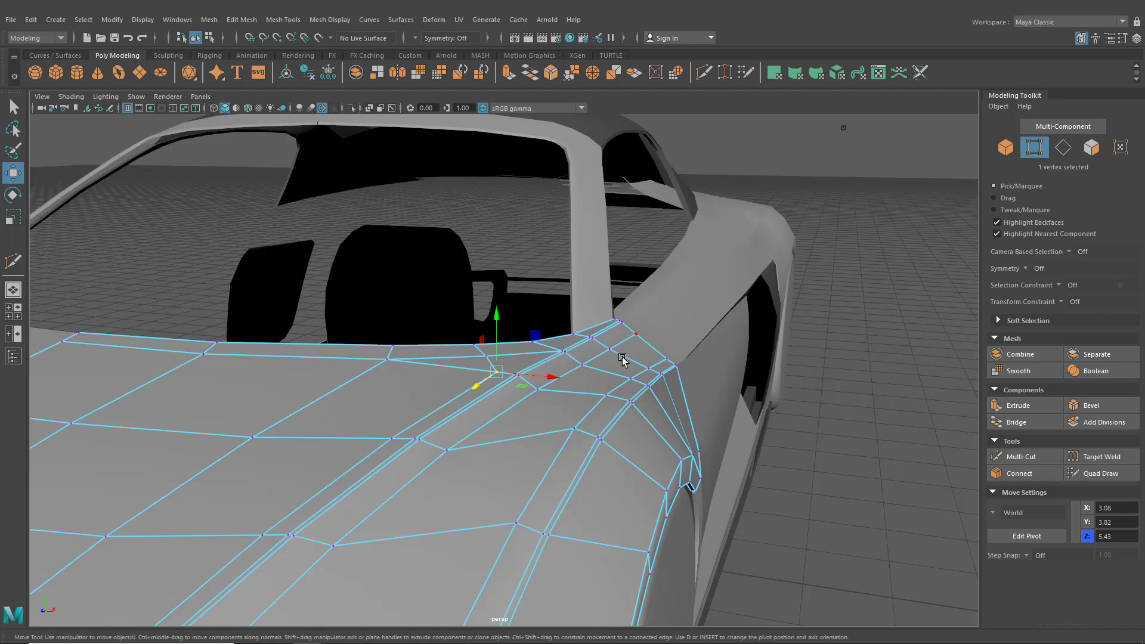
{"action": "key", "text": "f"}
{"action": "left_click_drag", "start_coordinate": [512, 340], "coordinate": [512, 337]}
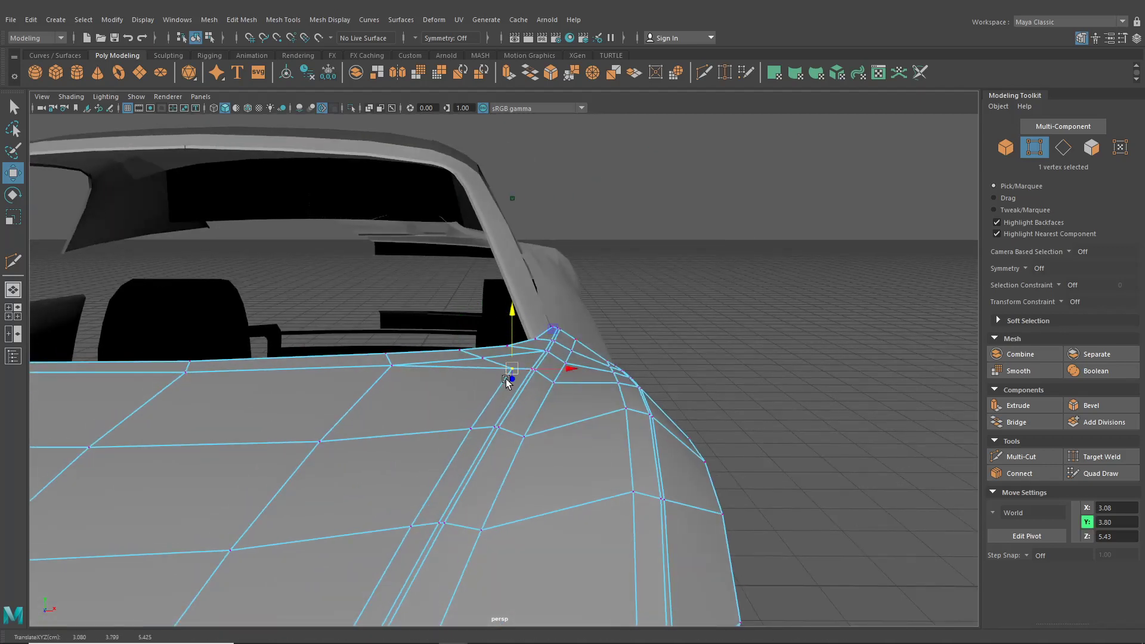
{"action": "middle_click_drag", "start_coordinate": [510, 358], "coordinate": [527, 319], "text": "alt"}
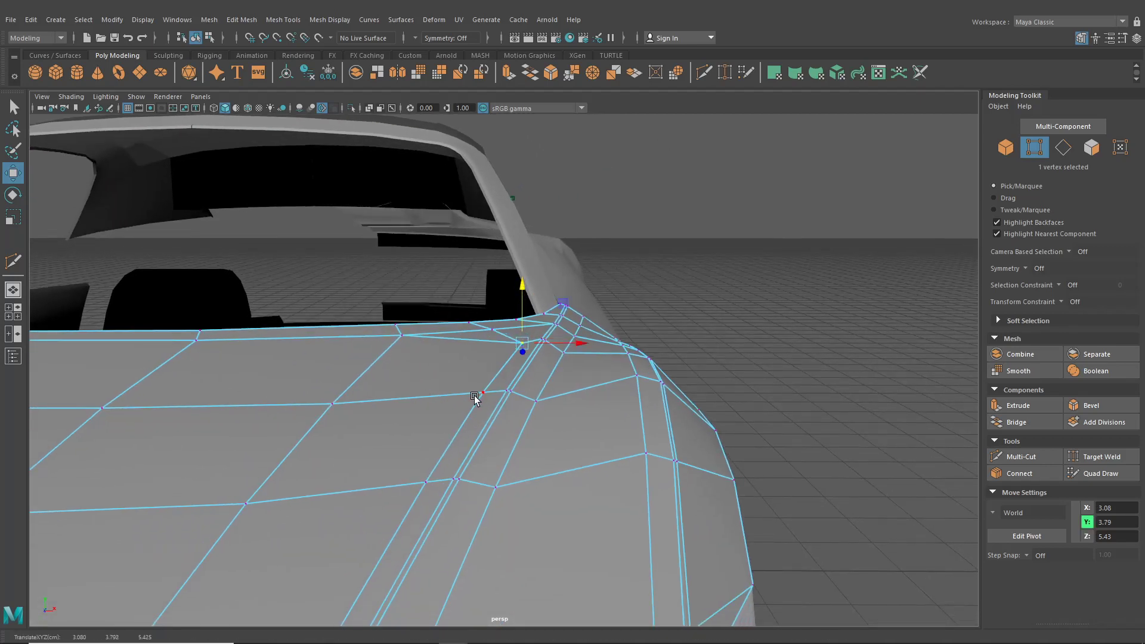
Adjust the new loop's remaining vertices toward the headlight along Y, one by one, so the surface flows into the crease.
{"action": "left_click_drag", "start_coordinate": [474, 398], "coordinate": [514, 352], "text": "alt"}
{"action": "left_click", "coordinate": [521, 329]}
{"action": "left_click", "coordinate": [513, 347]}
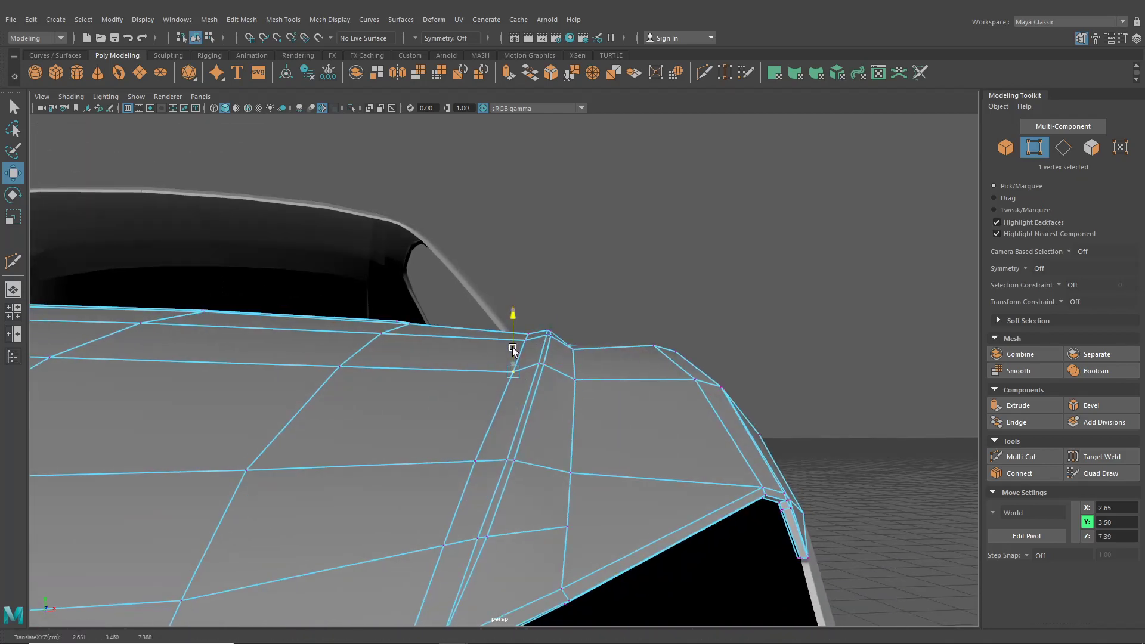
{"action": "left_click", "coordinate": [474, 463]}
{"action": "left_click_drag", "start_coordinate": [475, 449], "coordinate": [475, 456]}
{"action": "left_click_drag", "start_coordinate": [475, 456], "coordinate": [531, 325], "text": "alt"}
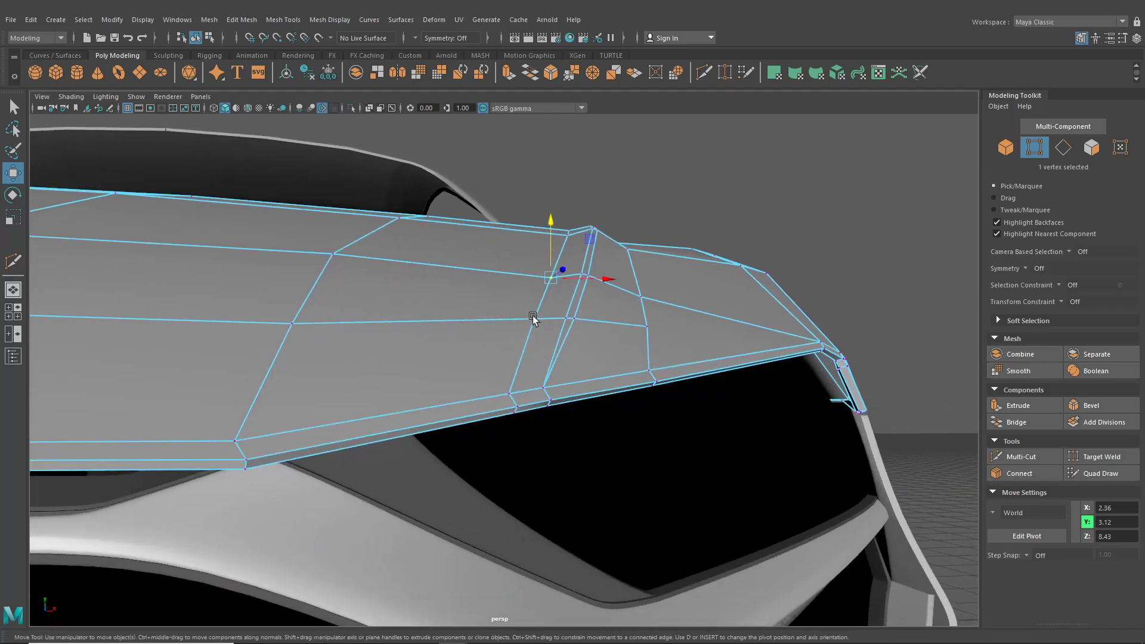
{"action": "left_click", "coordinate": [533, 318]}
{"action": "left_click_drag", "start_coordinate": [533, 281], "coordinate": [513, 351]}
Return to object selection, deselect the hood and examine its smoothed crease from the side and front.
{"action": "left_click", "coordinate": [198, 39]}
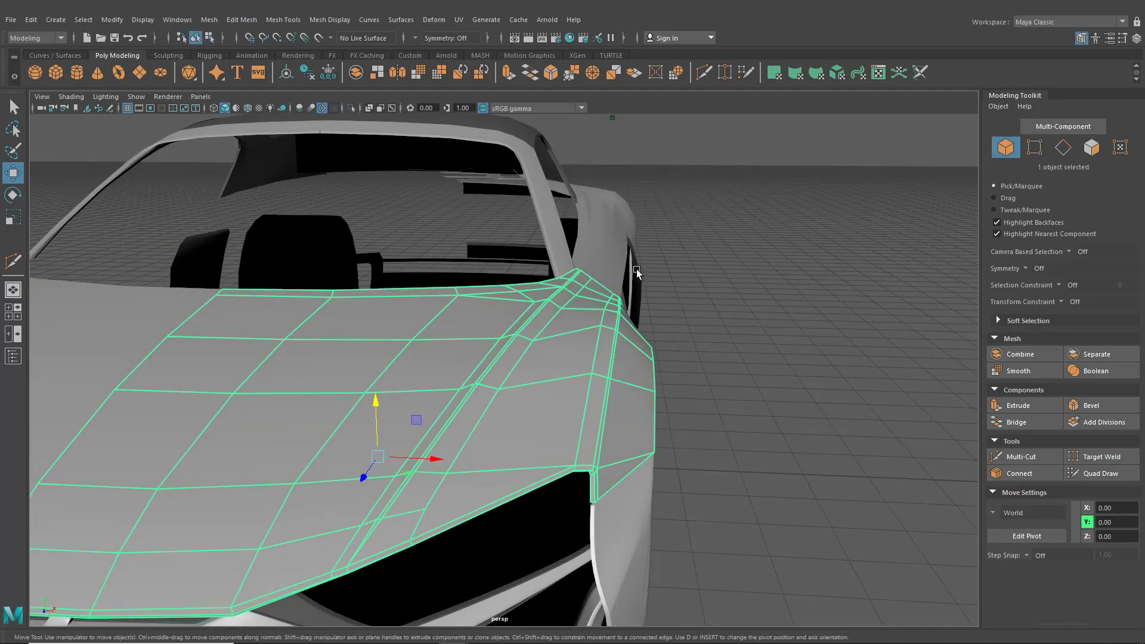
{"action": "left_click", "coordinate": [721, 321]}
{"action": "left_click_drag", "start_coordinate": [721, 321], "coordinate": [660, 280], "text": "alt"}
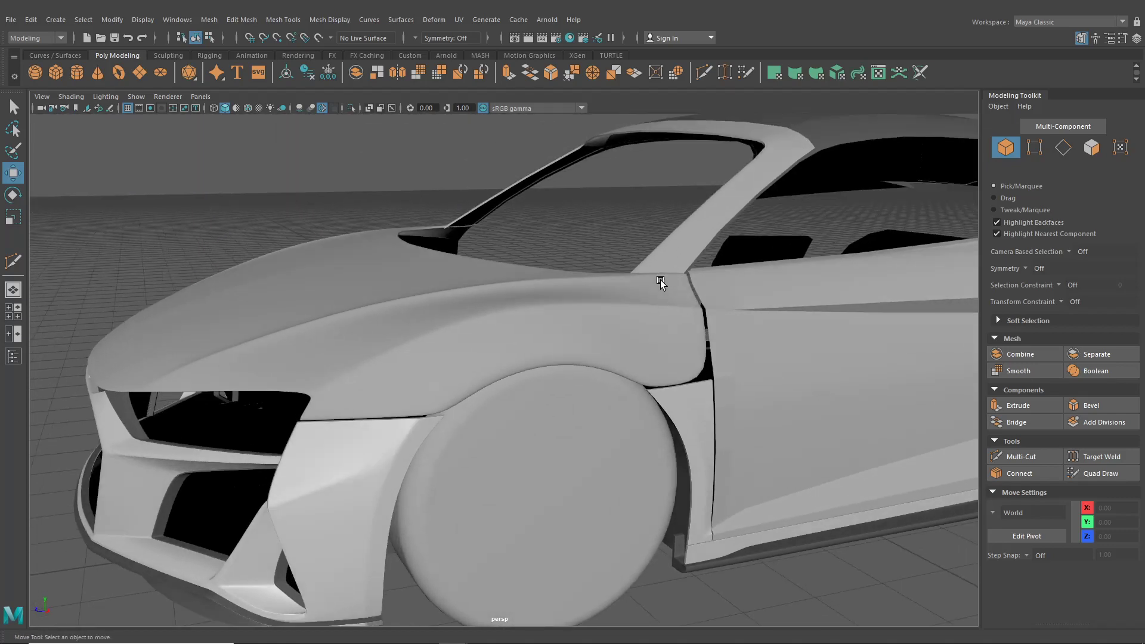
{"action": "left_click_drag", "start_coordinate": [548, 306], "coordinate": [552, 337], "text": "alt"}
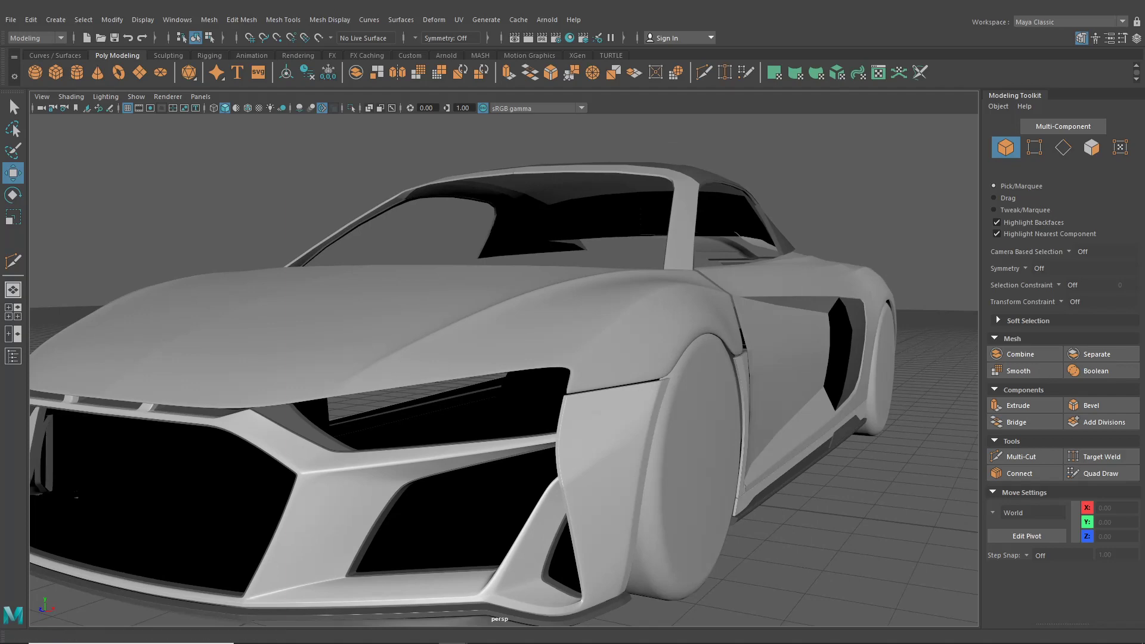
{"action": "mouse_move", "coordinate": [892, 338]}
{"action": "left_mouse_down", "text": "alt"}
{"action": "mouse_move", "coordinate": [934, 340]}
{"action": "mouse_move", "coordinate": [875, 349]}
{"action": "left_mouse_up", "text": "alt"}
Select the hood's three vertices at the headlight's upper outer corner and align them to the side blueprint at about Y 2.88, Z 7.68.
{"action": "left_click", "coordinate": [555, 365]}
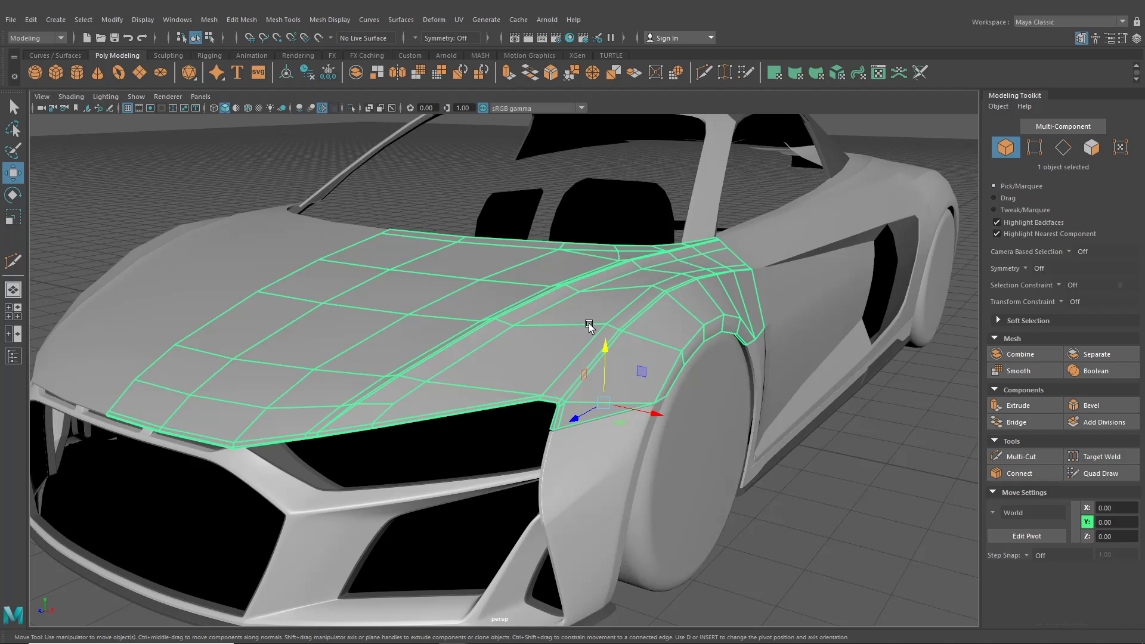
{"action": "scroll", "coordinate": [588, 325], "scroll_direction": "up", "scroll_amount": 5}
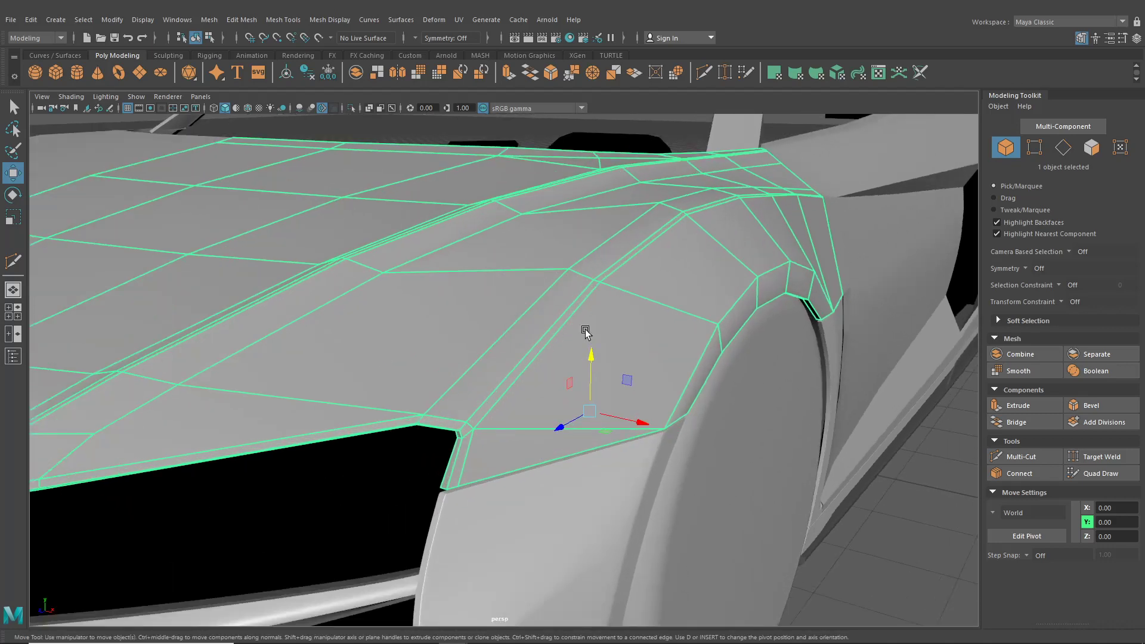
{"action": "left_click_drag", "start_coordinate": [569, 284], "coordinate": [583, 311], "text": "alt"}
{"action": "right_click_drag", "start_coordinate": [582, 310], "coordinate": [541, 303]}
{"action": "middle_click_drag", "start_coordinate": [545, 311], "coordinate": [579, 260], "text": "alt"}
{"action": "scroll", "coordinate": [537, 310], "scroll_direction": "up", "scroll_amount": 3}
{"action": "left_click", "coordinate": [458, 372]}
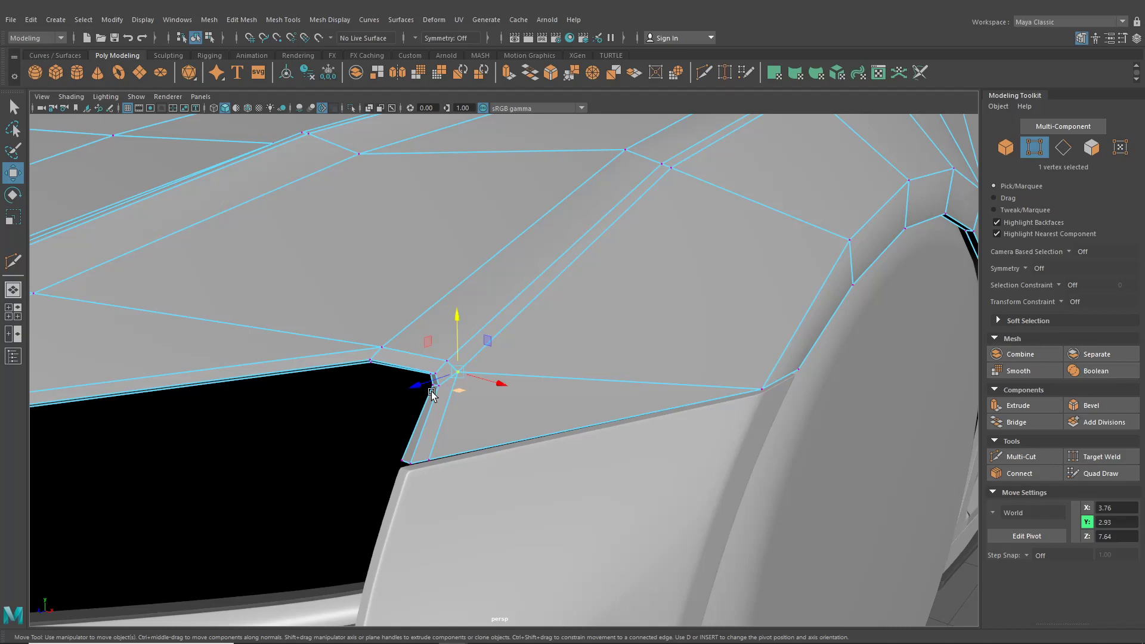
{"action": "left_click_drag", "start_coordinate": [422, 387], "coordinate": [424, 385]}
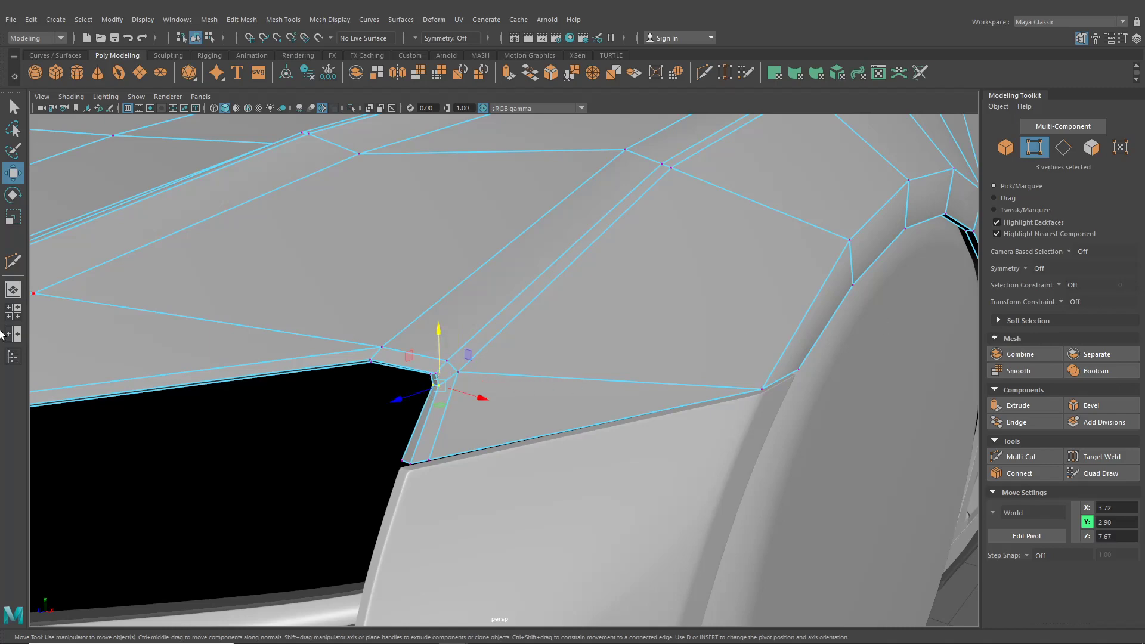
{"action": "key", "text": "space"}
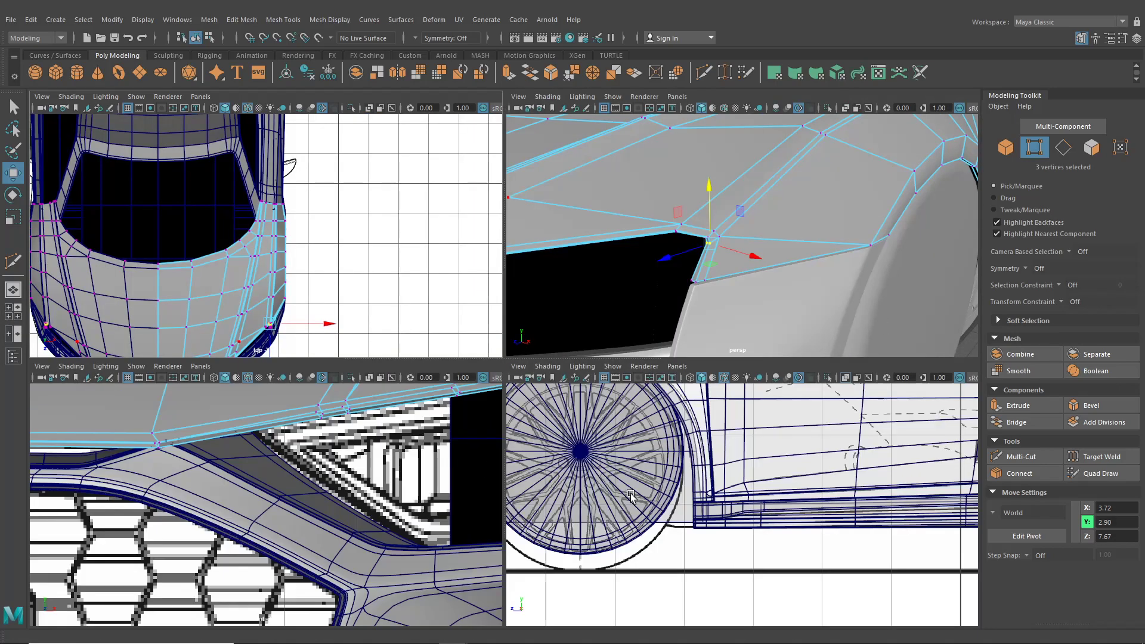
{"action": "key", "text": "space"}
{"action": "scroll", "coordinate": [571, 459], "scroll_direction": "up", "scroll_amount": 3}
{"action": "scroll", "coordinate": [571, 459], "scroll_direction": "up", "scroll_amount": 6}
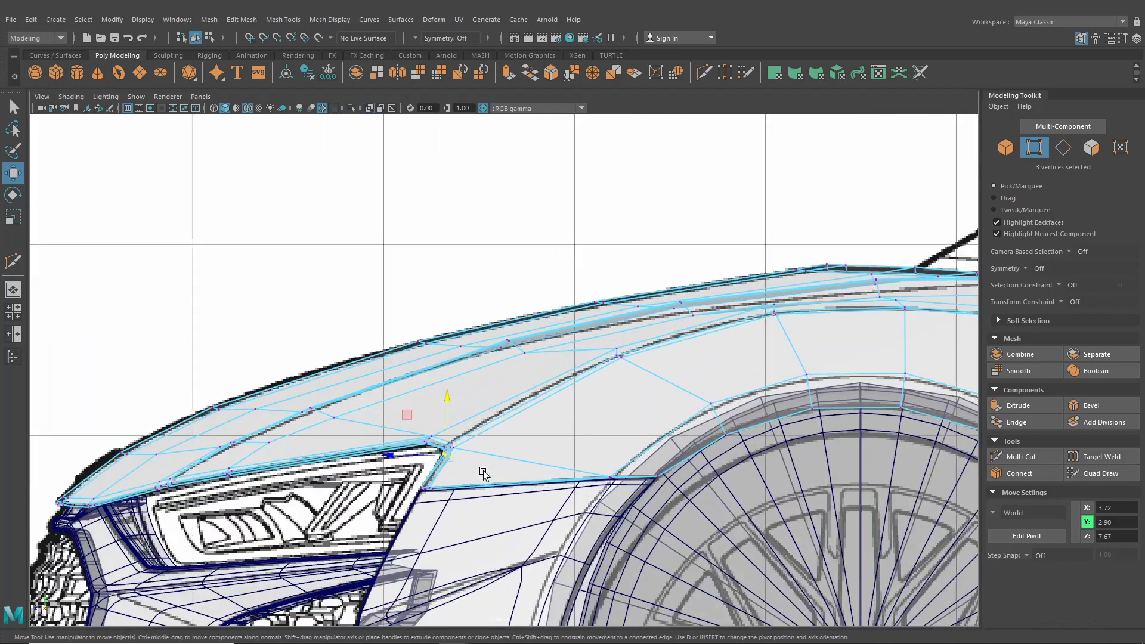
{"action": "scroll", "coordinate": [526, 366], "scroll_direction": "up", "scroll_amount": 5}
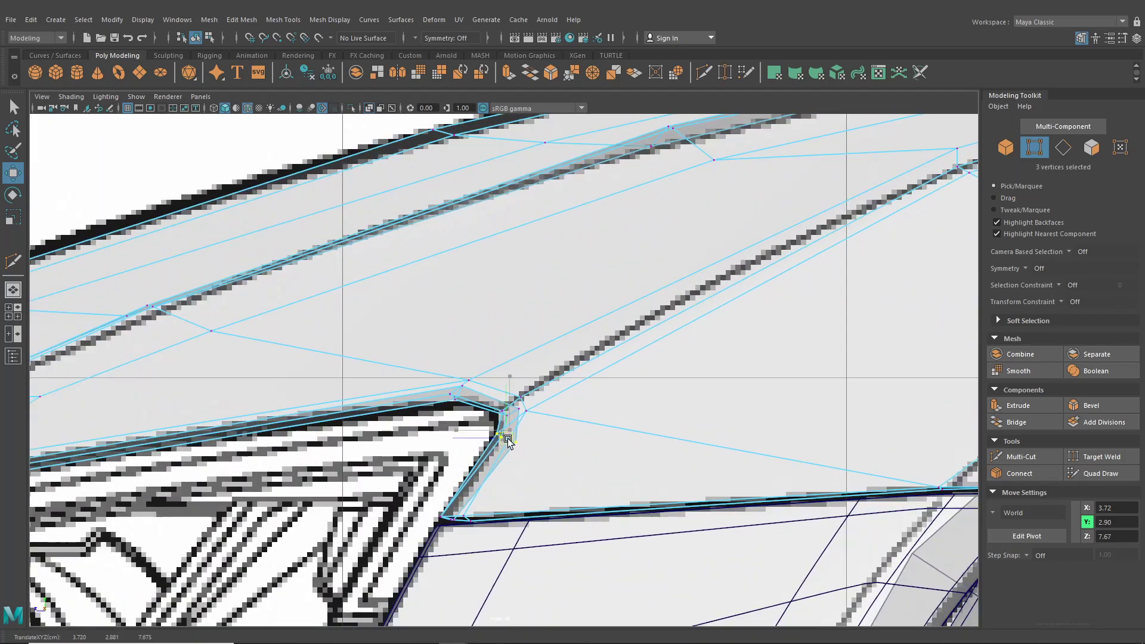
Turn on X-Ray shading in the front view and shift the three corner vertices along X to about 3.73.
{"action": "left_click", "coordinate": [12, 317]}
{"action": "scroll", "coordinate": [200, 536], "scroll_direction": "up", "scroll_amount": 8}
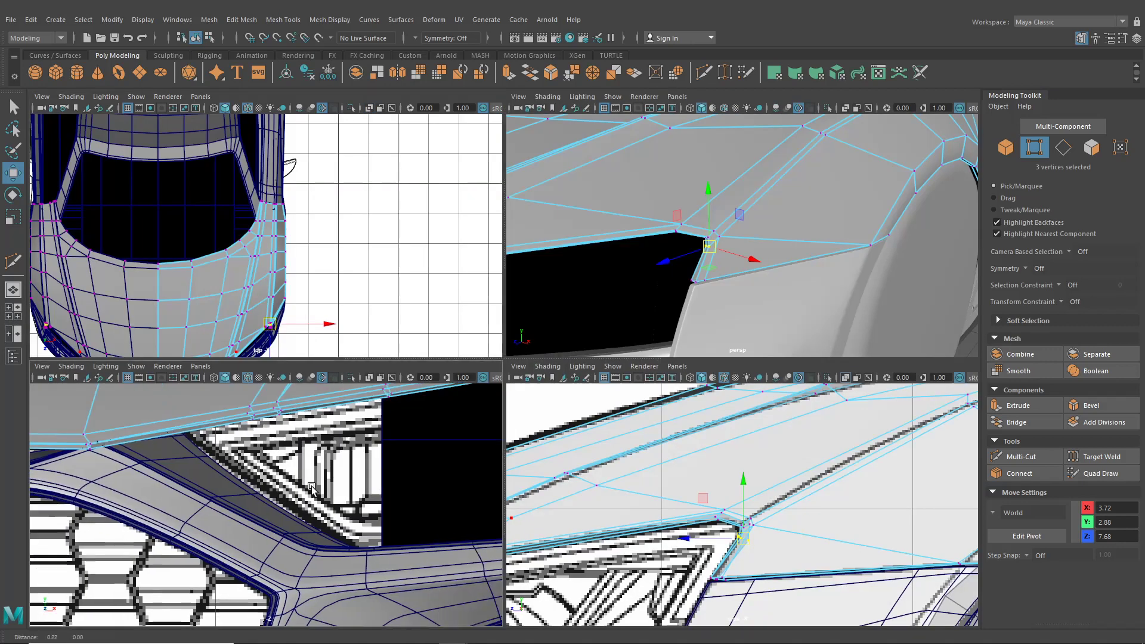
{"action": "left_click", "coordinate": [105, 368]}
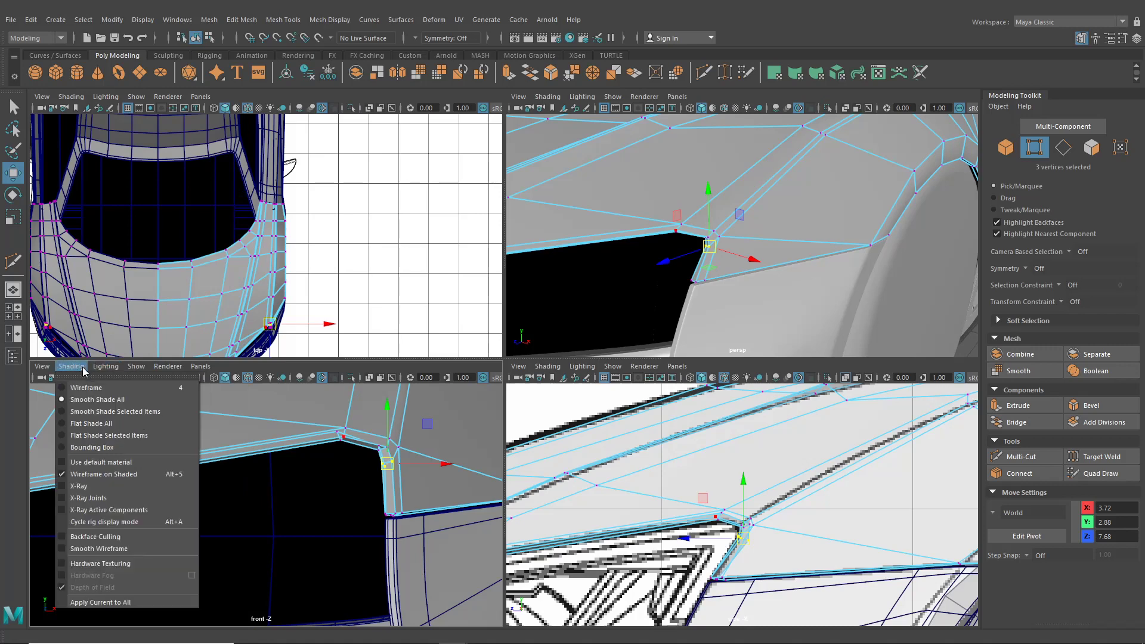
{"action": "left_click", "coordinate": [99, 486]}
{"action": "middle_click_drag", "start_coordinate": [285, 460], "coordinate": [263, 480], "text": "alt"}
{"action": "scroll", "coordinate": [263, 480], "scroll_direction": "up", "scroll_amount": 2}
{"action": "left_click", "coordinate": [416, 478]}
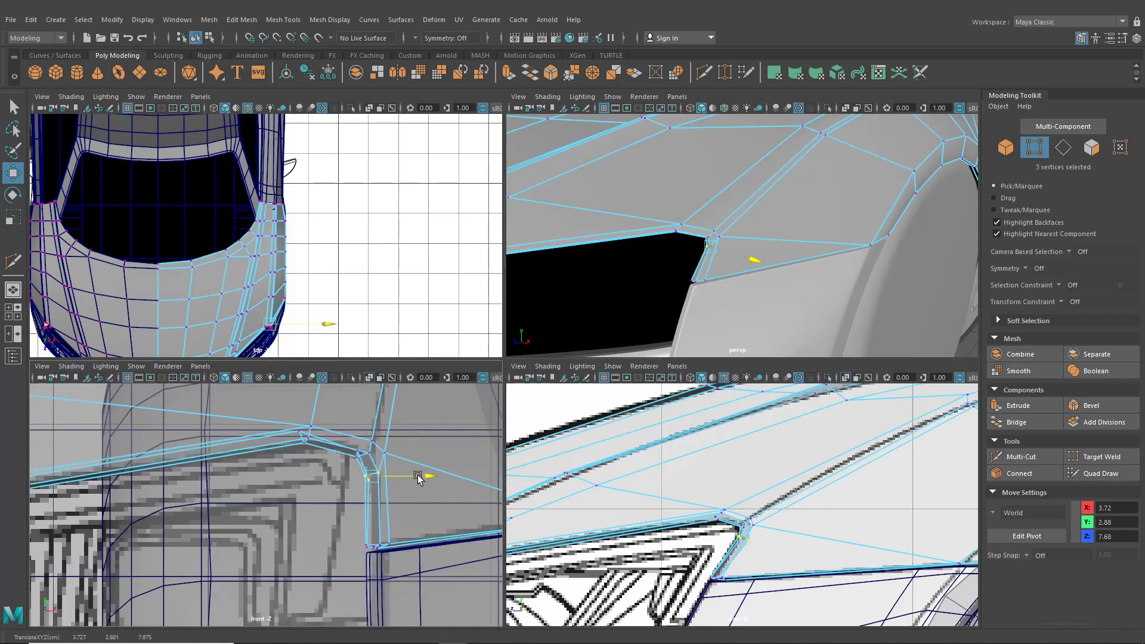
{"action": "left_click_drag", "start_coordinate": [418, 477], "coordinate": [419, 477]}
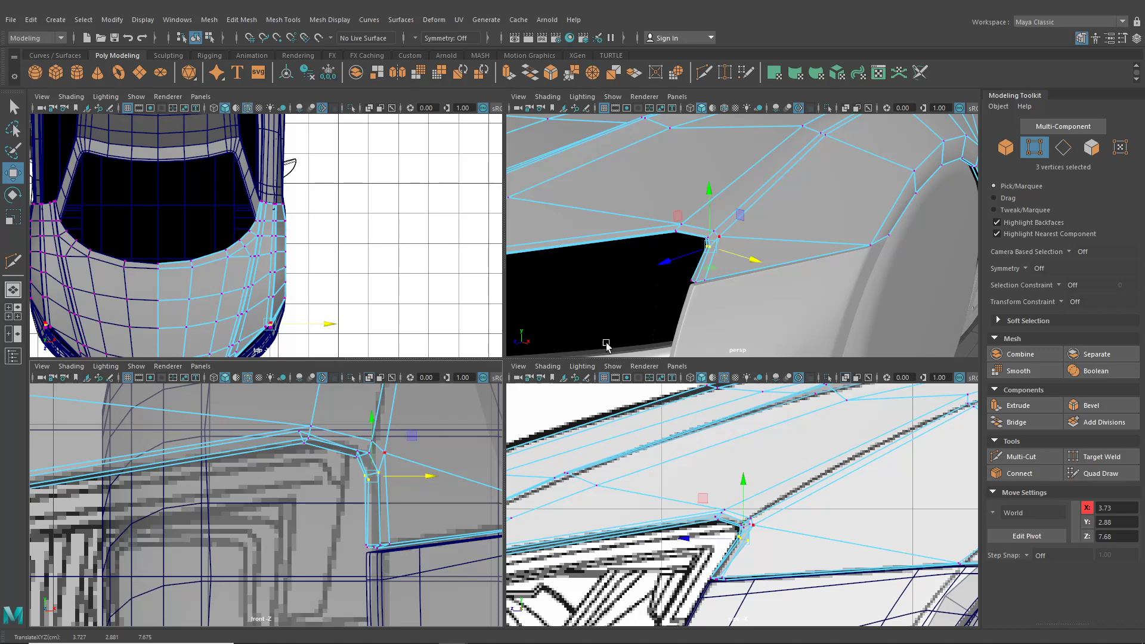
Set the transform constraint to Edge Slide and slide the fender crease's outer vertex beside the headlight corner to about 3.76, 2.91, 7.64.
{"action": "key", "text": "space"}
{"action": "left_click_drag", "start_coordinate": [609, 307], "coordinate": [501, 326], "text": "alt"}
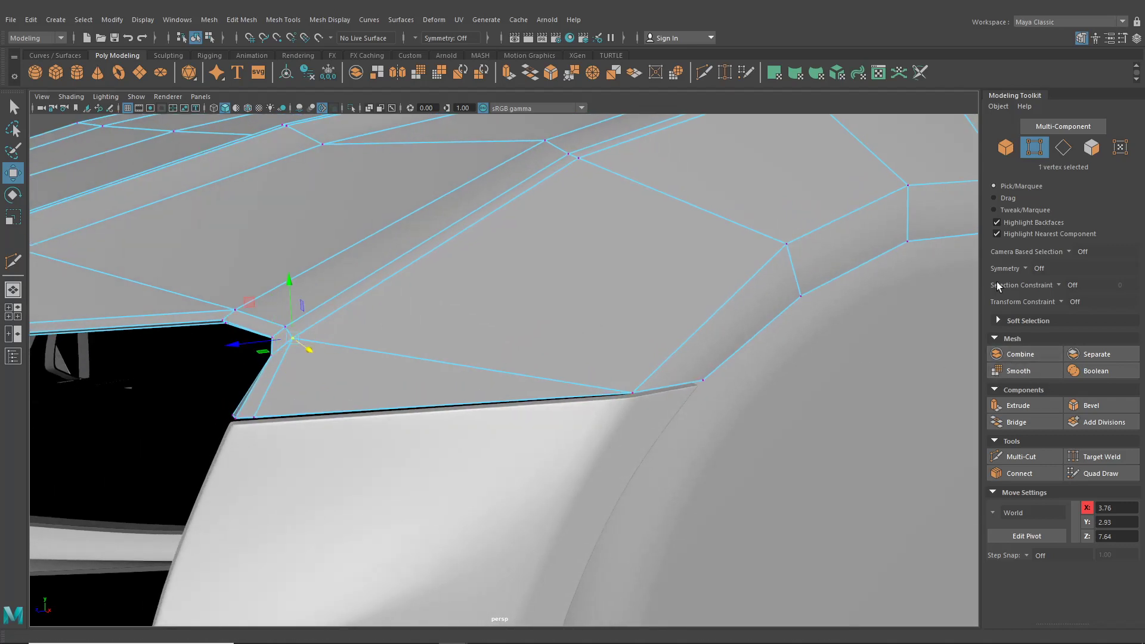
{"action": "left_click_drag", "start_coordinate": [238, 353], "coordinate": [243, 348]}
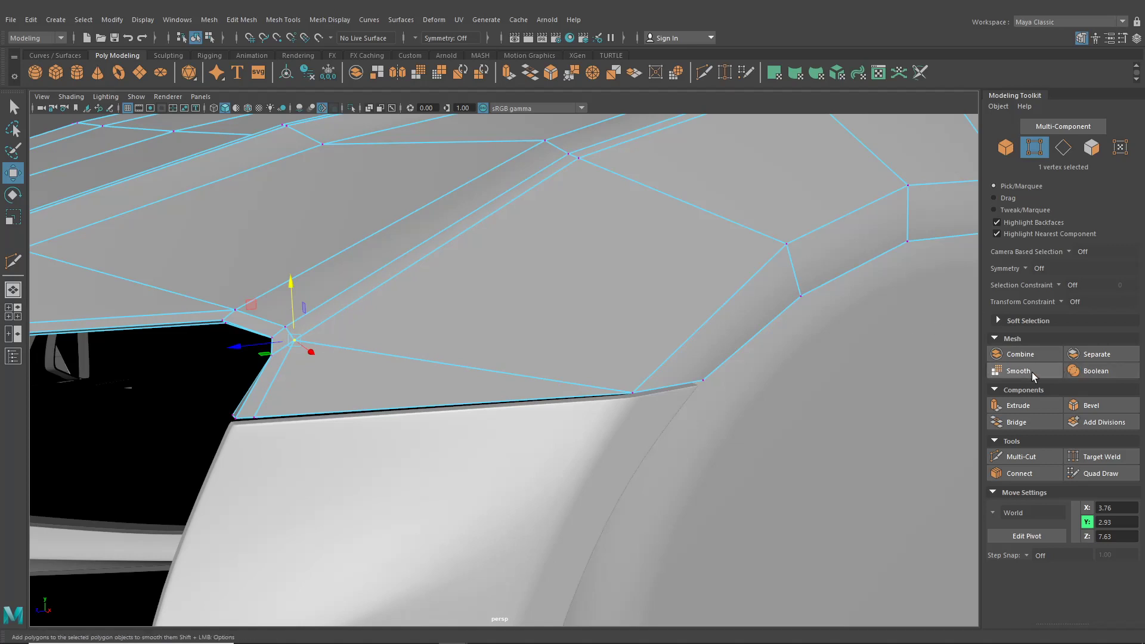
{"action": "left_click", "coordinate": [1063, 303]}
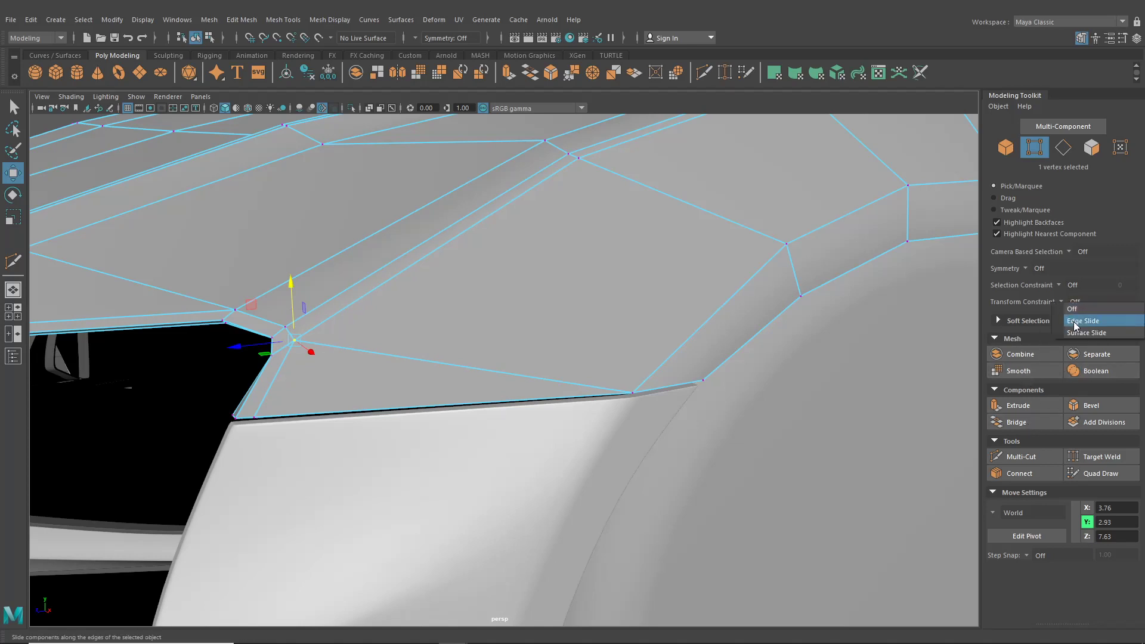
{"action": "left_click", "coordinate": [1076, 326]}
{"action": "middle_click_drag", "start_coordinate": [320, 361], "coordinate": [409, 366], "text": "alt"}
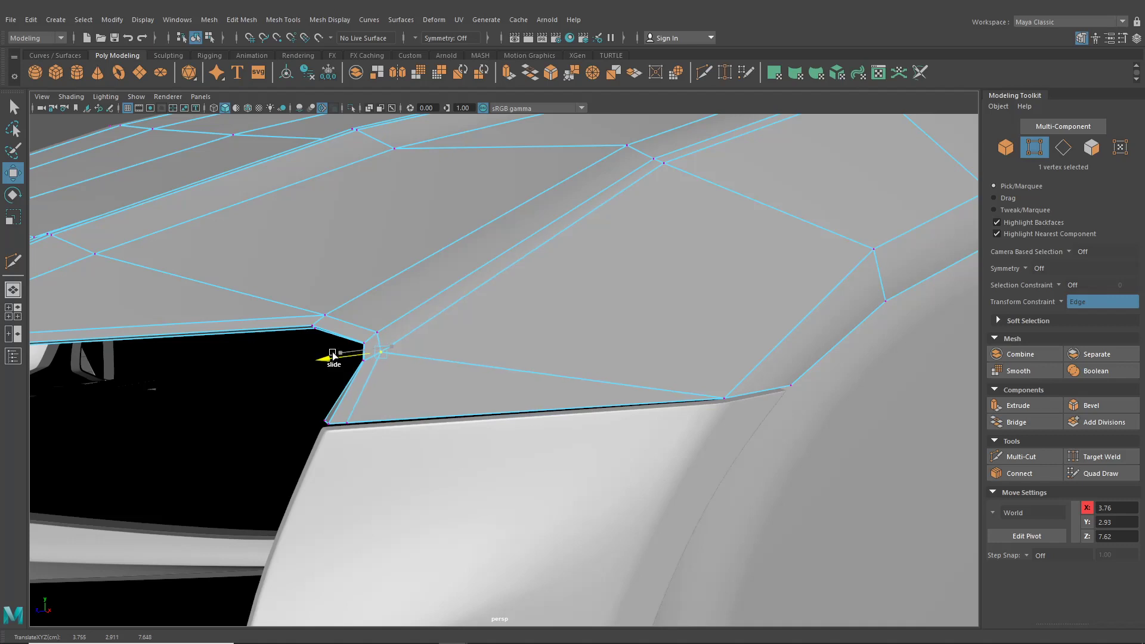
{"action": "middle_click_drag", "start_coordinate": [399, 368], "coordinate": [408, 369]}
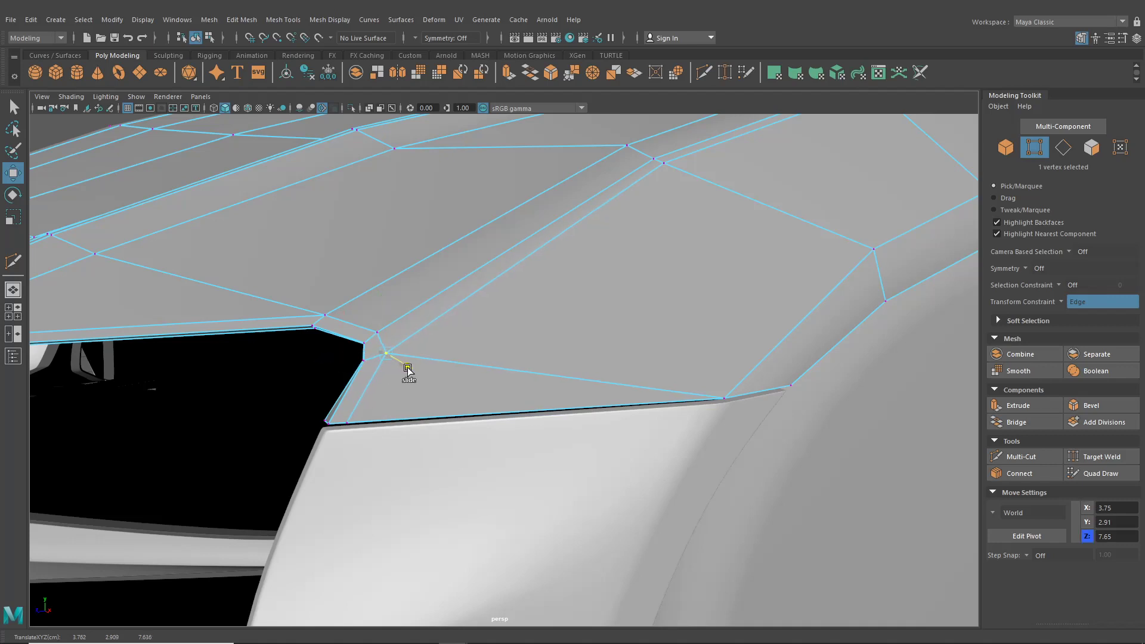
{"action": "left_click_drag", "start_coordinate": [409, 370], "coordinate": [441, 404], "text": "alt"}
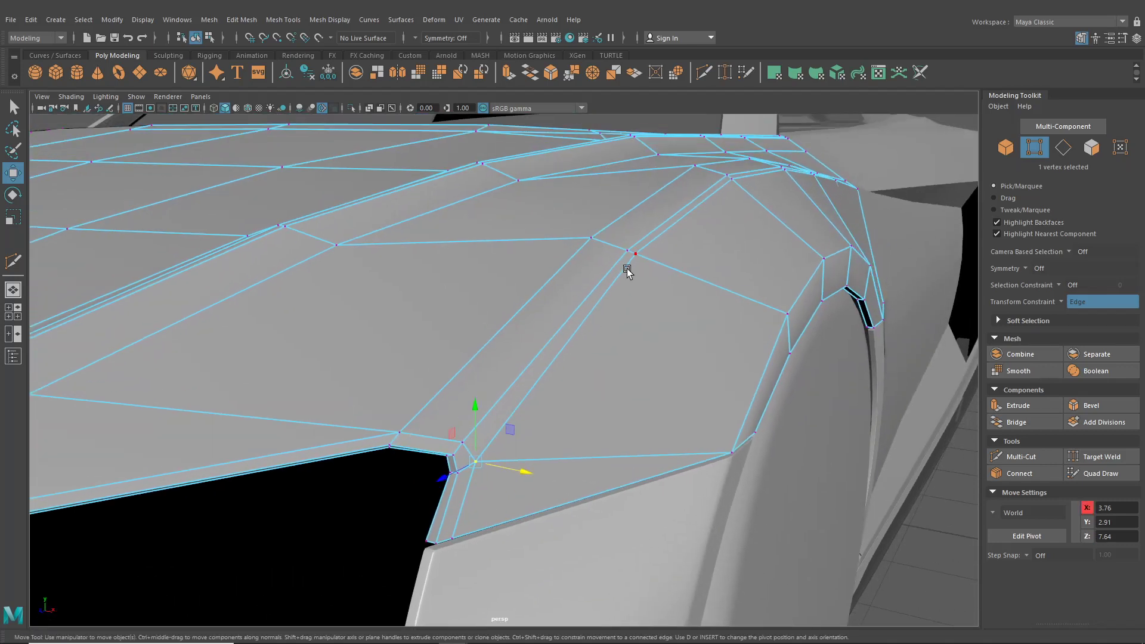
Slide the next outer vertices of the fender crease along their edges, placing the first at about 3.82, 3.42, 6.77.
{"action": "left_click", "coordinate": [659, 258]}
{"action": "middle_click_drag", "start_coordinate": [659, 258], "coordinate": [598, 347], "text": "alt"}
{"action": "left_click_drag", "start_coordinate": [651, 351], "coordinate": [599, 355], "text": "alt"}
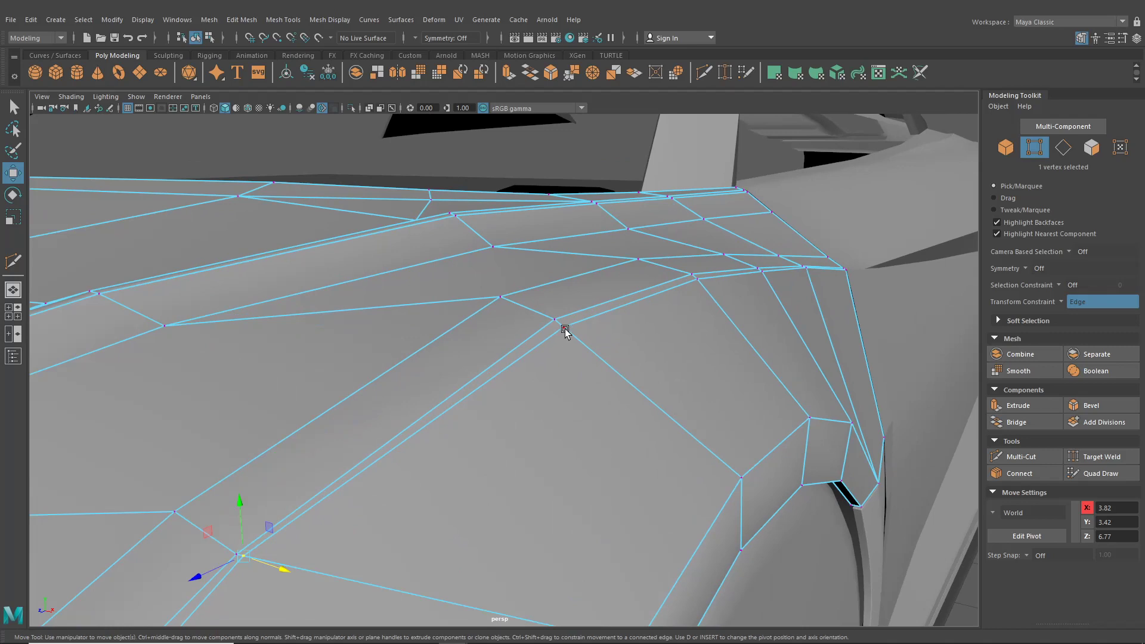
{"action": "left_click", "coordinate": [565, 331]}
{"action": "middle_click_drag", "start_coordinate": [586, 328], "coordinate": [486, 378], "text": "alt"}
{"action": "left_click", "coordinate": [497, 370]}
{"action": "left_click_drag", "start_coordinate": [520, 375], "coordinate": [512, 369]}
Slide the following outer vertices of the fender crease inward along their edges, placing the second-to-last one at about 3.92, 3.59, 4.25.
{"action": "left_click_drag", "start_coordinate": [592, 415], "coordinate": [466, 431], "text": "alt"}
{"action": "scroll", "coordinate": [466, 430], "scroll_direction": "down", "scroll_amount": 2}
{"action": "middle_click_drag", "start_coordinate": [489, 417], "coordinate": [331, 242], "text": "alt"}
{"action": "left_click", "coordinate": [558, 425]}
{"action": "left_click_drag", "start_coordinate": [523, 431], "coordinate": [530, 434]}
{"action": "scroll", "coordinate": [549, 444], "scroll_direction": "down", "scroll_amount": 3}
{"action": "middle_click_drag", "start_coordinate": [549, 445], "coordinate": [431, 289], "text": "alt"}
{"action": "left_click", "coordinate": [486, 362]}
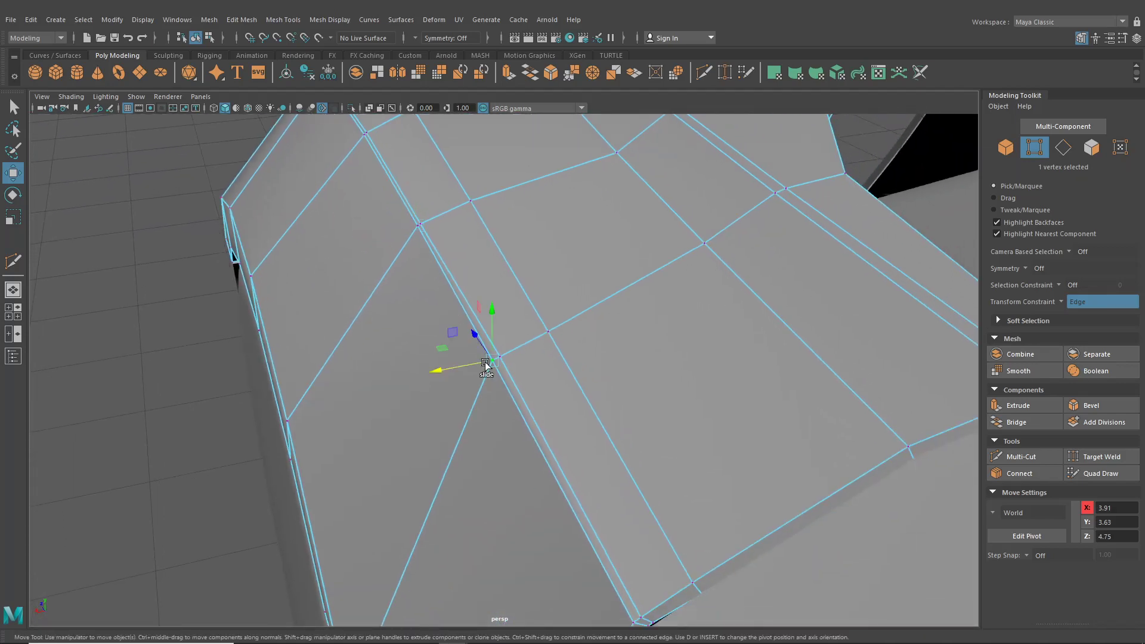
{"action": "left_click_drag", "start_coordinate": [459, 371], "coordinate": [463, 368]}
Slide the fender crease's last outer vertex, at the panel's rear border beside the door, to about 3.93, 3.52, 3.69.
{"action": "middle_click_drag", "start_coordinate": [563, 514], "coordinate": [508, 357], "text": "alt"}
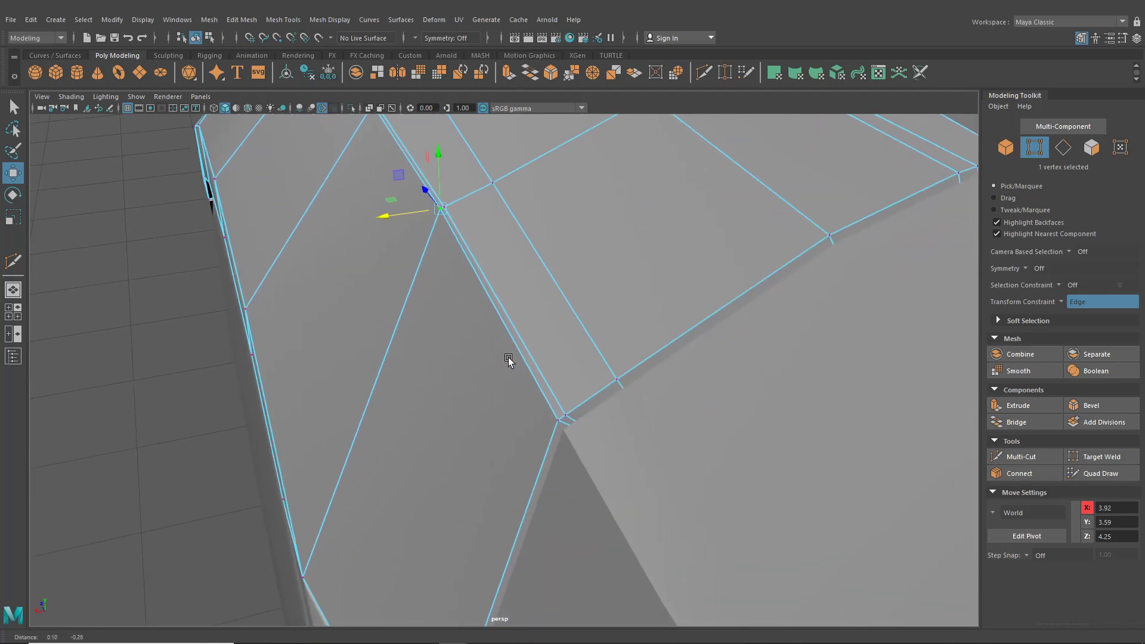
{"action": "left_click", "coordinate": [556, 419]}
{"action": "left_click_drag", "start_coordinate": [519, 424], "coordinate": [527, 424]}
{"action": "scroll", "coordinate": [504, 404], "scroll_direction": "down", "scroll_amount": 2}
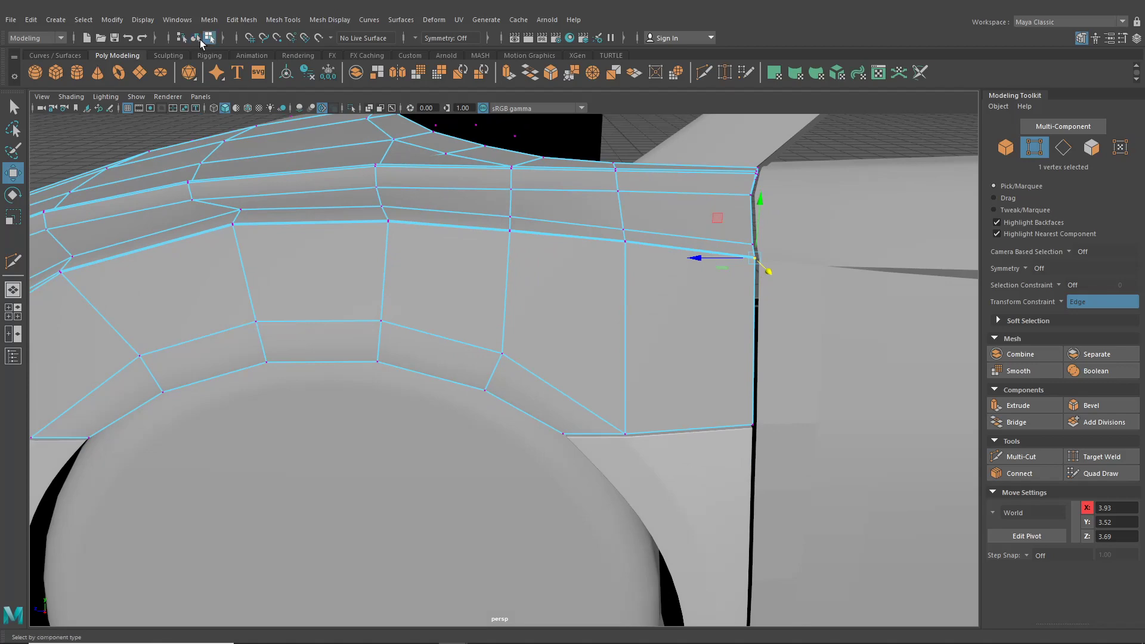
Return to object mode, preview the hood panel smoothed, and examine how its hood and fender creases flow.
{"action": "key", "text": "F8"}
{"action": "scroll", "coordinate": [300, 232], "scroll_direction": "down", "scroll_amount": 5}
{"action": "left_click_drag", "start_coordinate": [403, 290], "coordinate": [568, 273], "text": "alt"}
{"action": "key", "text": "3"}
{"action": "left_click", "coordinate": [204, 217]}
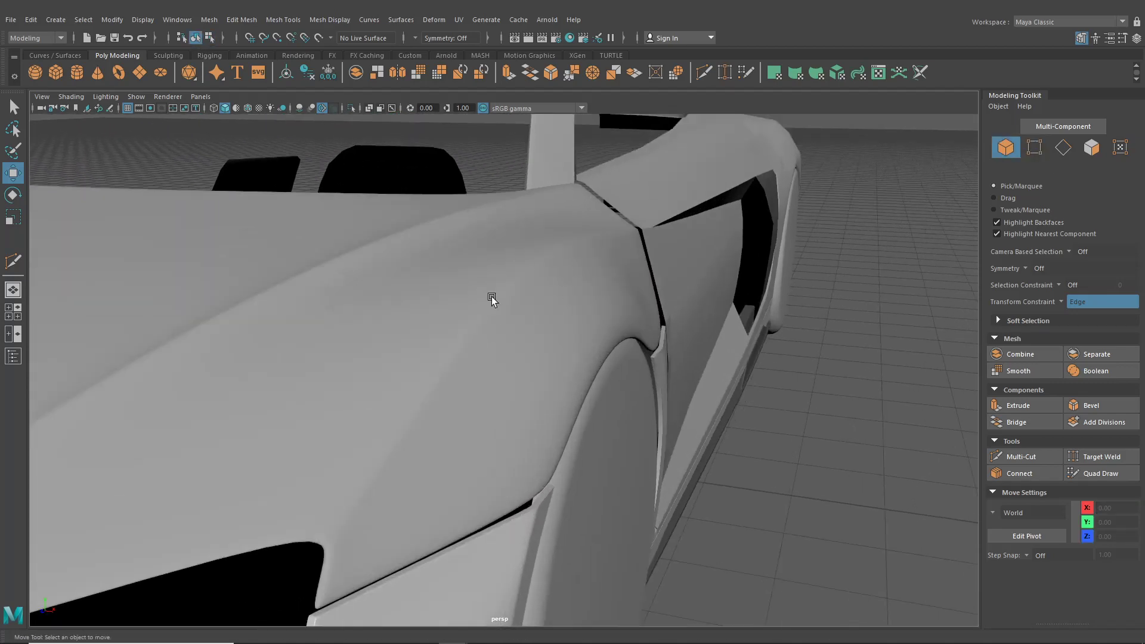
{"action": "left_click_drag", "start_coordinate": [491, 296], "coordinate": [615, 338], "text": "alt"}
{"action": "left_click_drag", "start_coordinate": [578, 295], "coordinate": [602, 365], "text": "alt"}
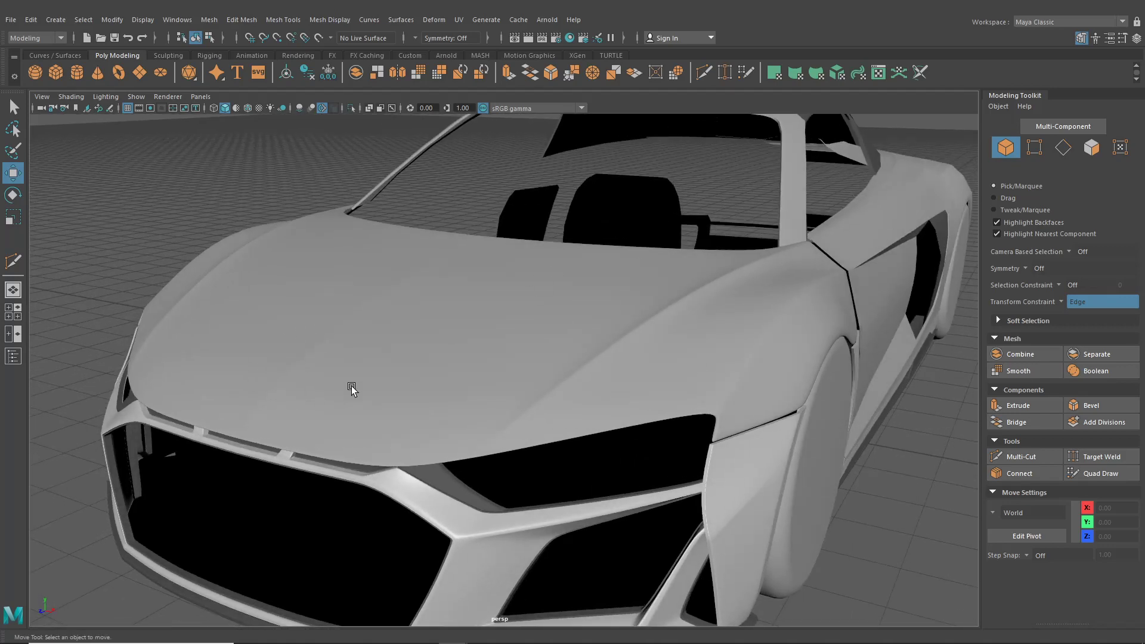
Select the hood half and try to insert an edge loop on the fender between its two creases.
{"action": "left_click", "coordinate": [434, 385]}
{"action": "left_click_drag", "start_coordinate": [554, 376], "coordinate": [525, 291], "text": "alt"}
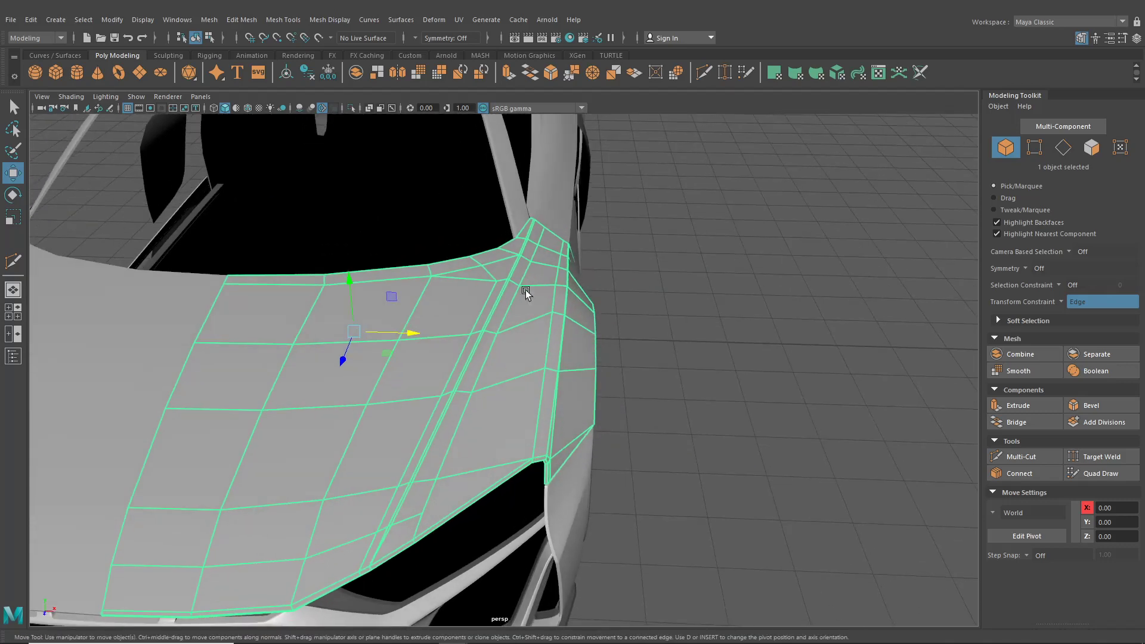
{"action": "left_click", "coordinate": [283, 20]}
{"action": "left_click", "coordinate": [305, 110]}
{"action": "scroll", "coordinate": [384, 174], "scroll_direction": "up", "scroll_amount": 3}
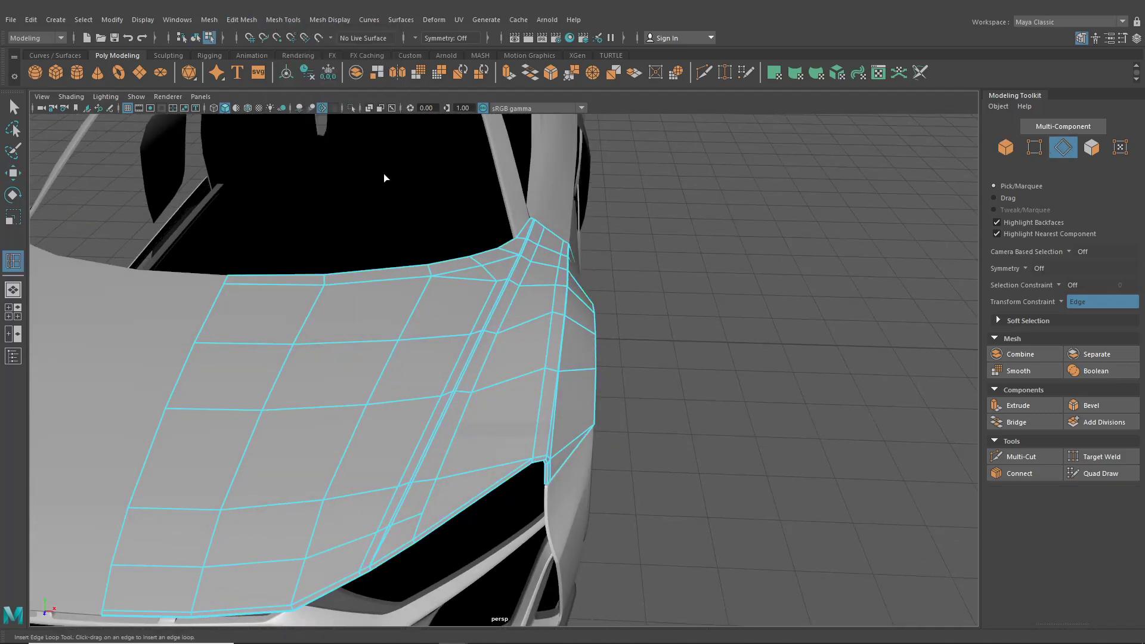
{"action": "left_click", "coordinate": [514, 296]}
{"action": "middle_click_drag", "start_coordinate": [509, 315], "coordinate": [553, 198], "text": "alt"}
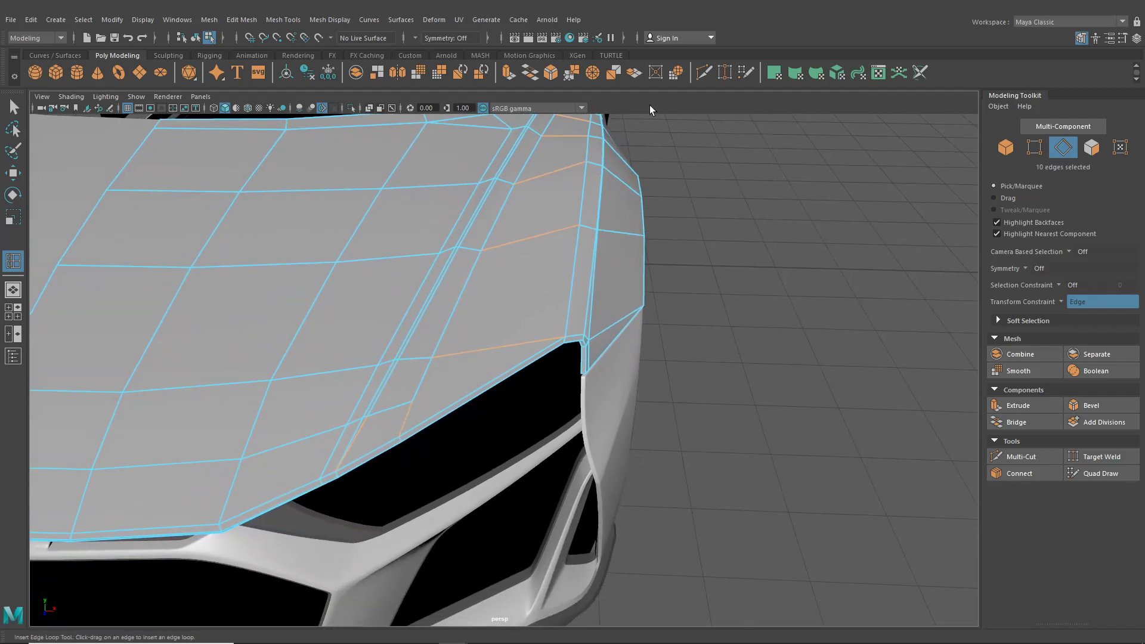
{"action": "left_click", "coordinate": [704, 72]}
{"action": "scroll", "coordinate": [518, 366], "scroll_direction": "up", "scroll_amount": 5}
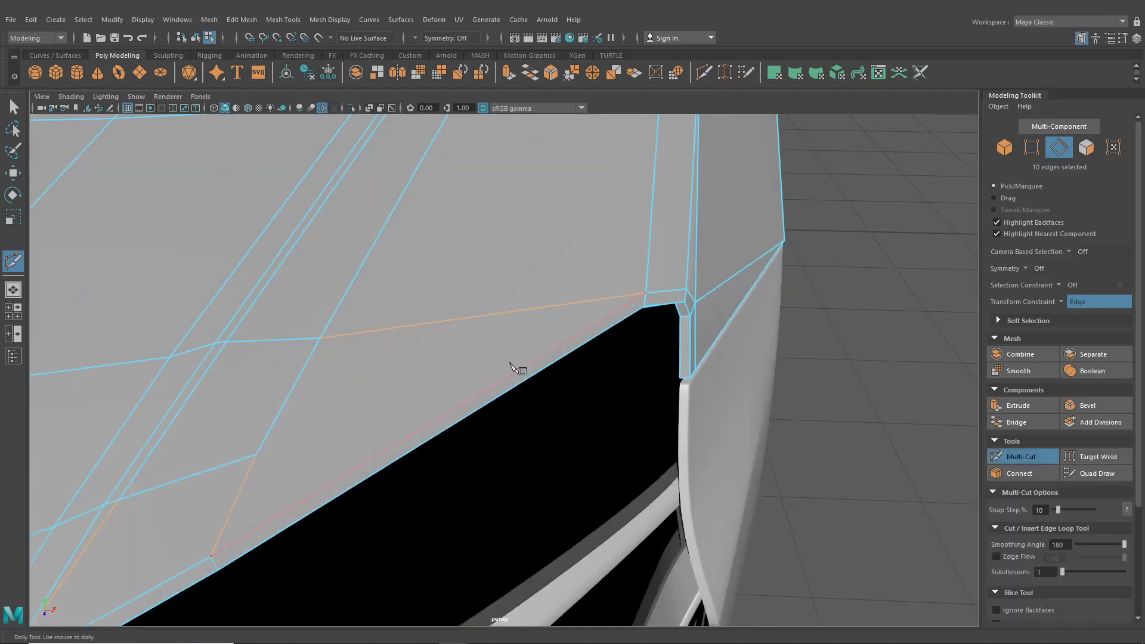
{"action": "left_click", "coordinate": [484, 316]}
Insert an edge loop lengthwise through the fender area, midway between the hood crease and the outer fender crease.
{"action": "left_click", "coordinate": [280, 20]}
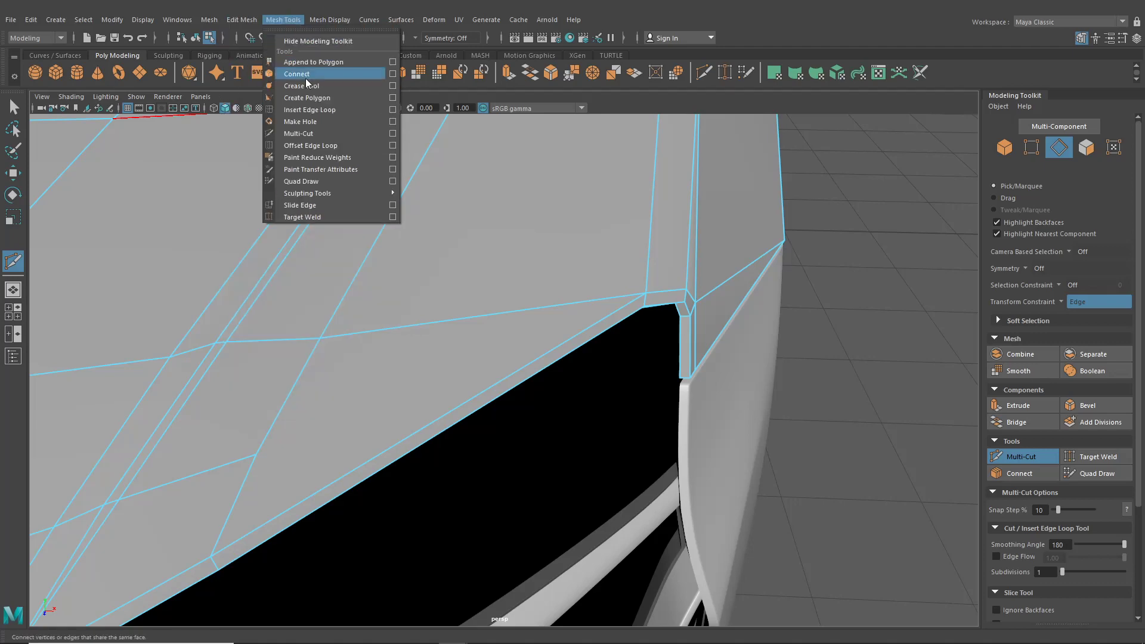
{"action": "left_click", "coordinate": [310, 109]}
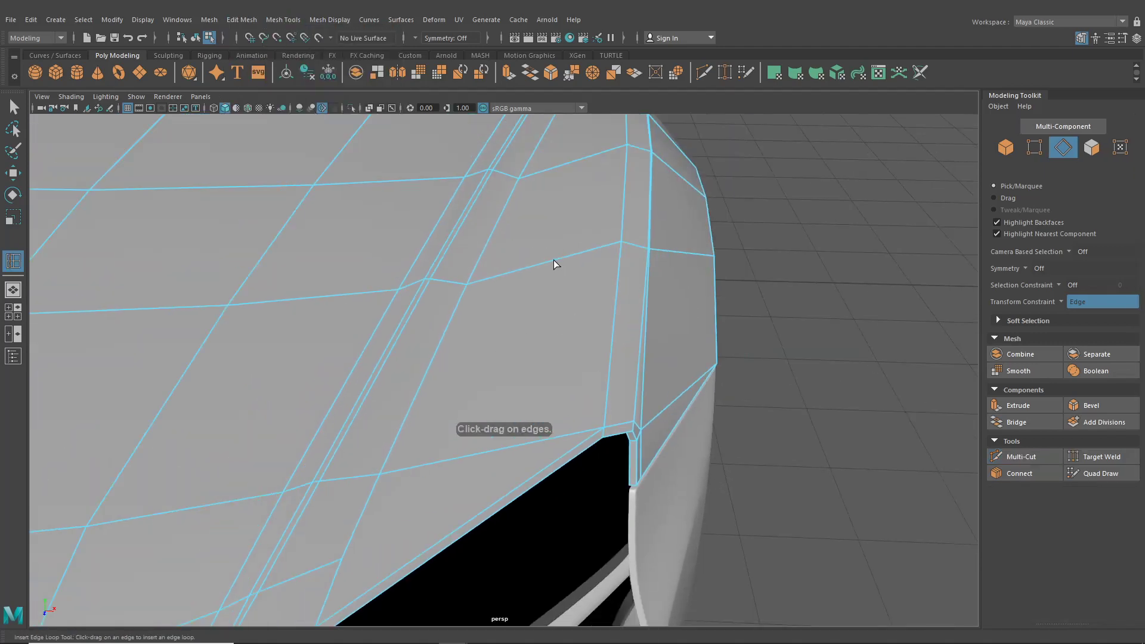
{"action": "left_click", "coordinate": [553, 262]}
{"action": "scroll", "coordinate": [578, 285], "scroll_direction": "down", "scroll_amount": 5}
{"action": "left_click_drag", "start_coordinate": [578, 285], "coordinate": [418, 230], "text": "alt"}
{"action": "scroll", "coordinate": [420, 228], "scroll_direction": "up", "scroll_amount": 3}
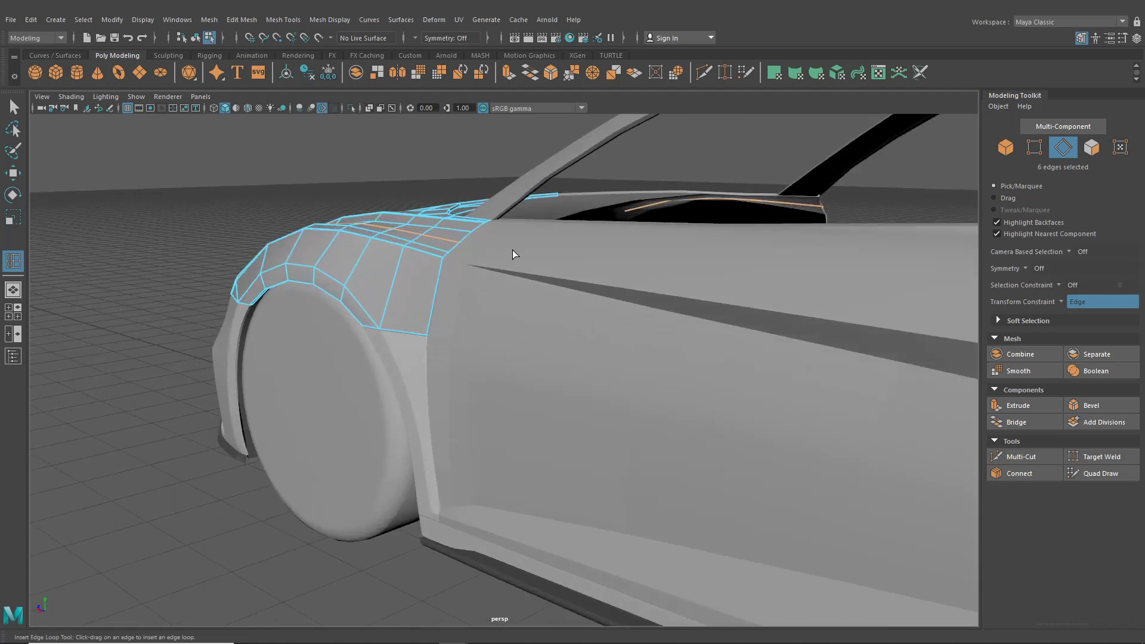
{"action": "left_click_drag", "start_coordinate": [453, 265], "coordinate": [564, 325], "text": "alt"}
{"action": "middle_click_drag", "start_coordinate": [565, 325], "coordinate": [424, 227], "text": "alt"}
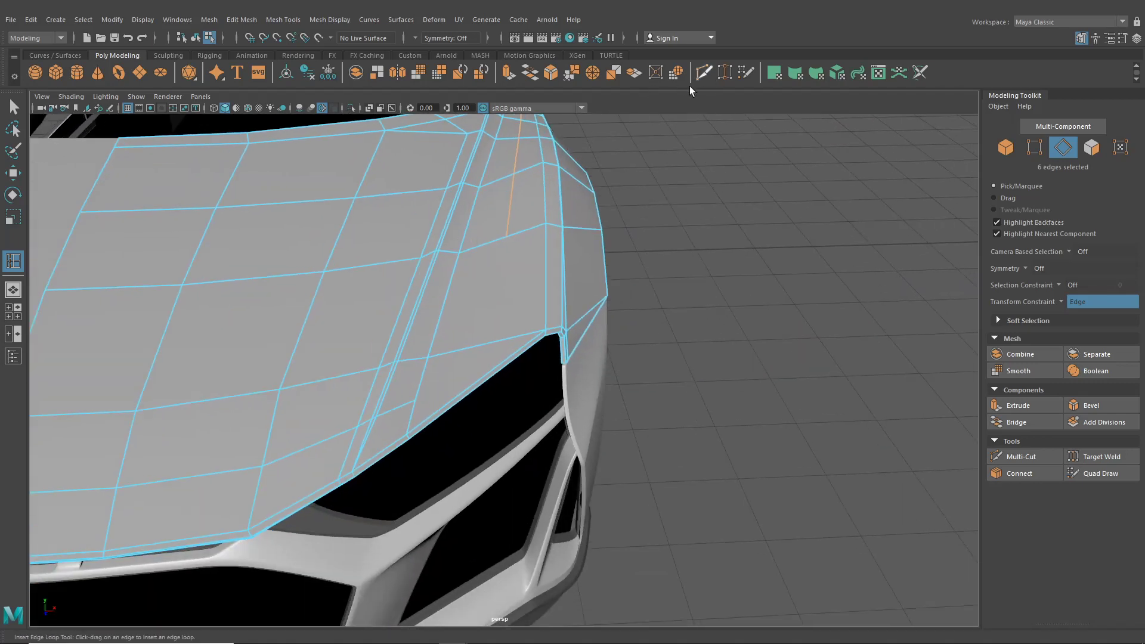
Extend the new edge loop with a Multi-Cut from its front end to the next crosswise edge near the headlight.
{"action": "left_click", "coordinate": [704, 72]}
{"action": "scroll", "coordinate": [575, 248], "scroll_direction": "up", "scroll_amount": 3}
{"action": "left_click", "coordinate": [514, 197]}
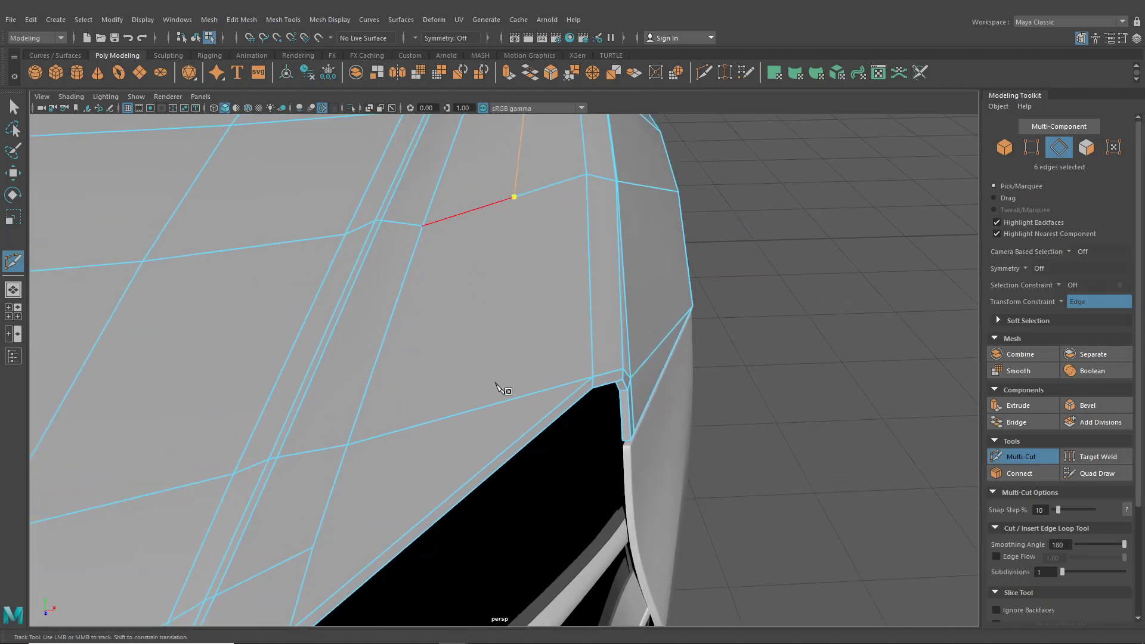
{"action": "scroll", "coordinate": [500, 388], "scroll_direction": "up", "scroll_amount": 2}
{"action": "left_click", "coordinate": [460, 427]}
{"action": "middle_click_drag", "start_coordinate": [460, 427], "coordinate": [520, 448], "text": "alt"}
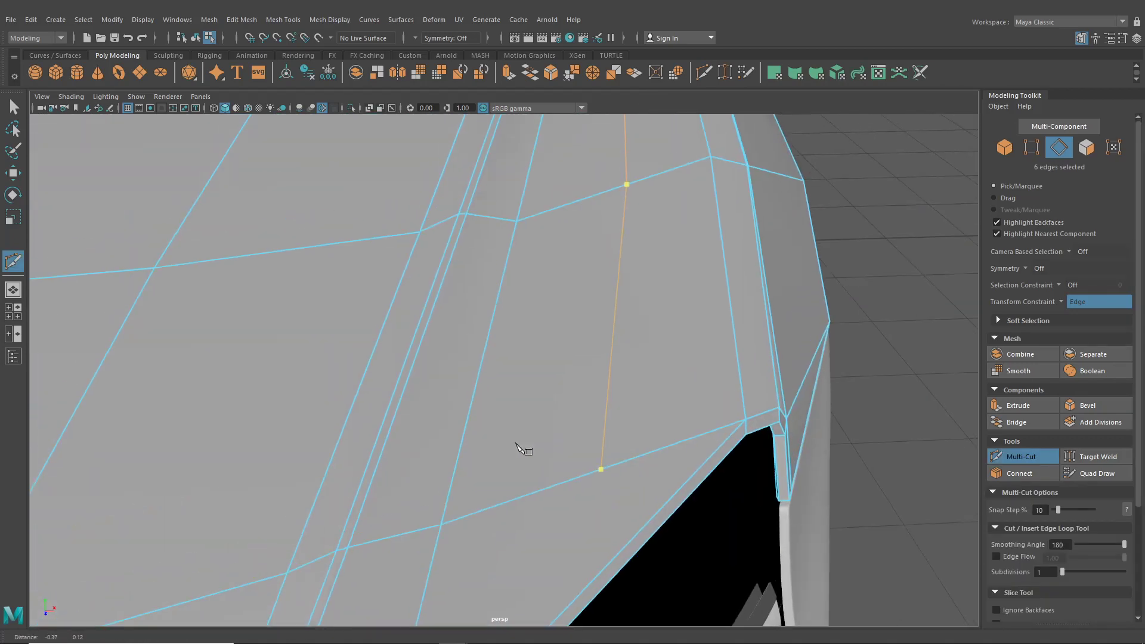
{"action": "key", "text": "Return"}
{"action": "left_click_drag", "start_coordinate": [524, 453], "coordinate": [453, 379], "text": "alt"}
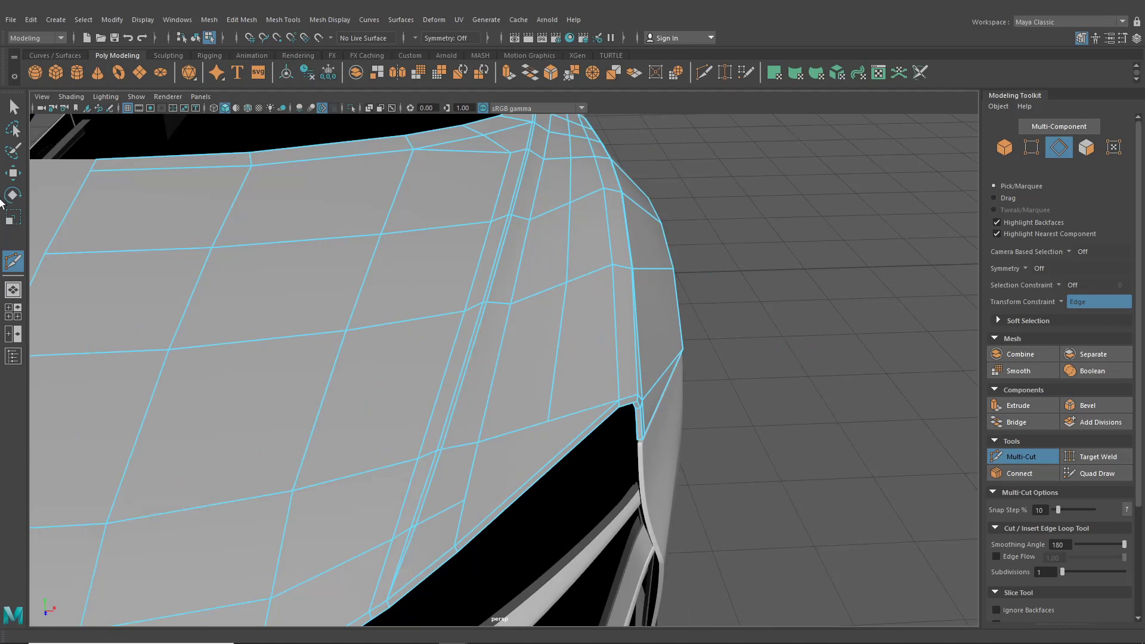
Slide the vertex where the inserted loop meets the new cut along its edge to about 3.32, 3.44, 7.02.
{"action": "left_click", "coordinate": [13, 173]}
{"action": "right_click_drag", "start_coordinate": [498, 222], "coordinate": [426, 218]}
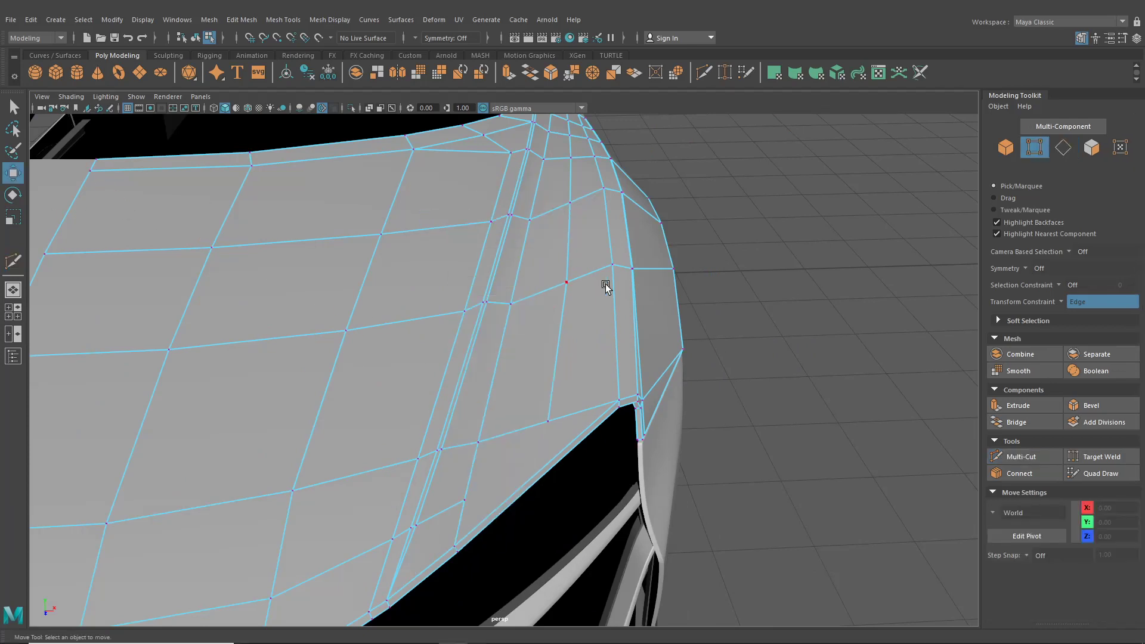
{"action": "left_click", "coordinate": [568, 285]}
{"action": "middle_click_drag", "start_coordinate": [608, 276], "coordinate": [601, 282]}
{"action": "left_click_drag", "start_coordinate": [600, 282], "coordinate": [573, 256], "text": "alt"}
Insert an edge across the headlight border strip and Multi-Cut from the extended loop's end down to it.
{"action": "left_click", "coordinate": [284, 20]}
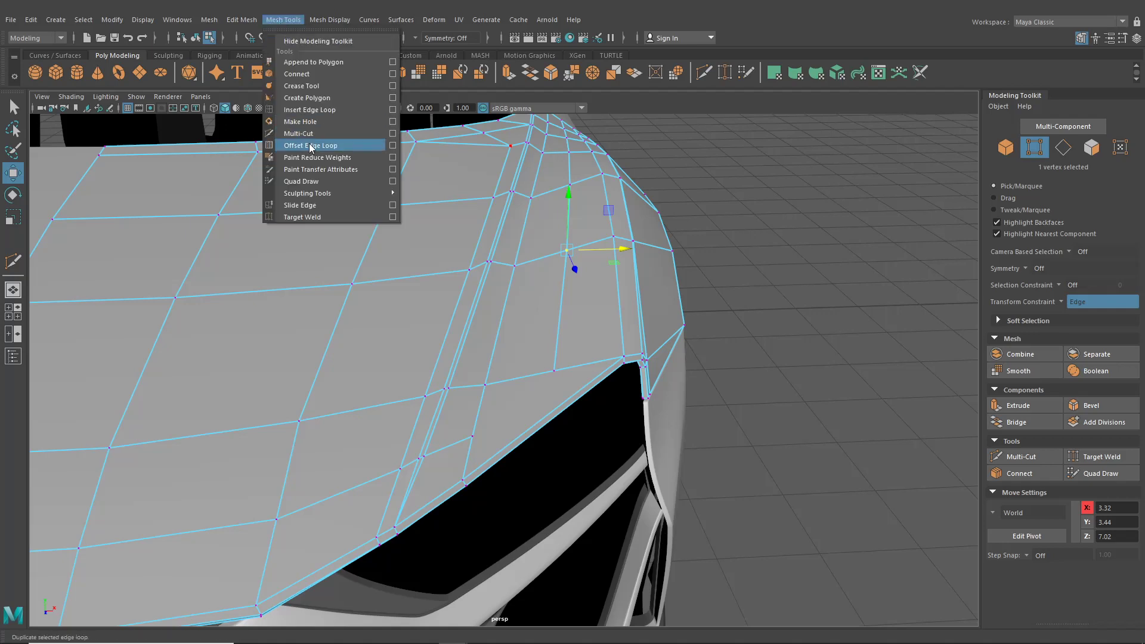
{"action": "left_click", "coordinate": [310, 110]}
{"action": "scroll", "coordinate": [557, 417], "scroll_direction": "up", "scroll_amount": 4}
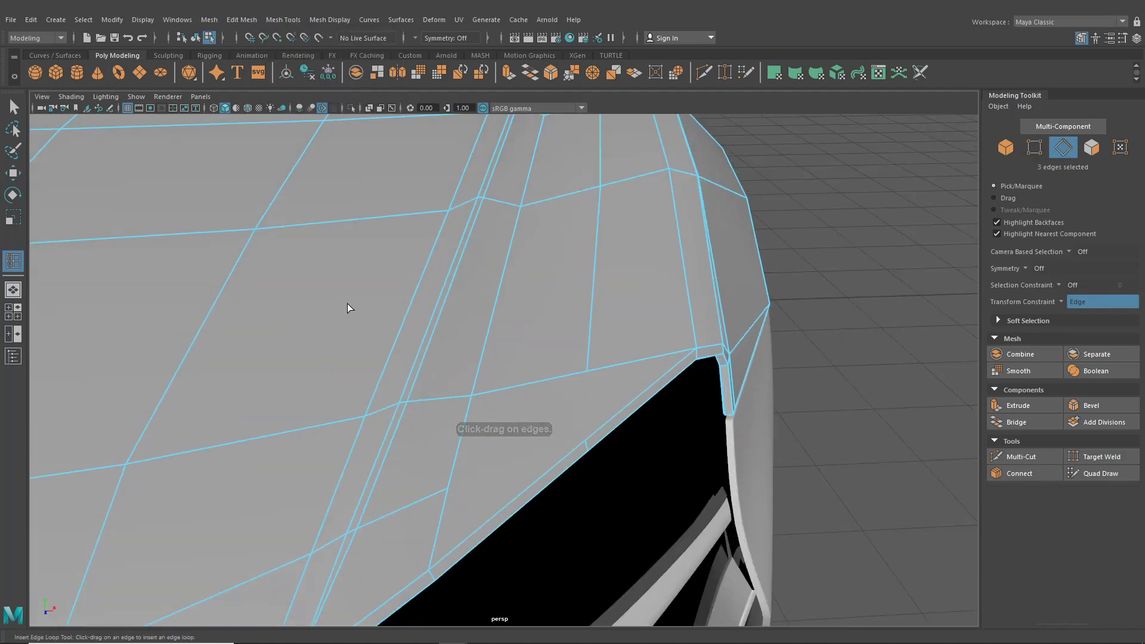
{"action": "left_click", "coordinate": [725, 73]}
{"action": "left_click", "coordinate": [705, 74]}
{"action": "left_click_drag", "start_coordinate": [590, 340], "coordinate": [587, 292], "text": "alt"}
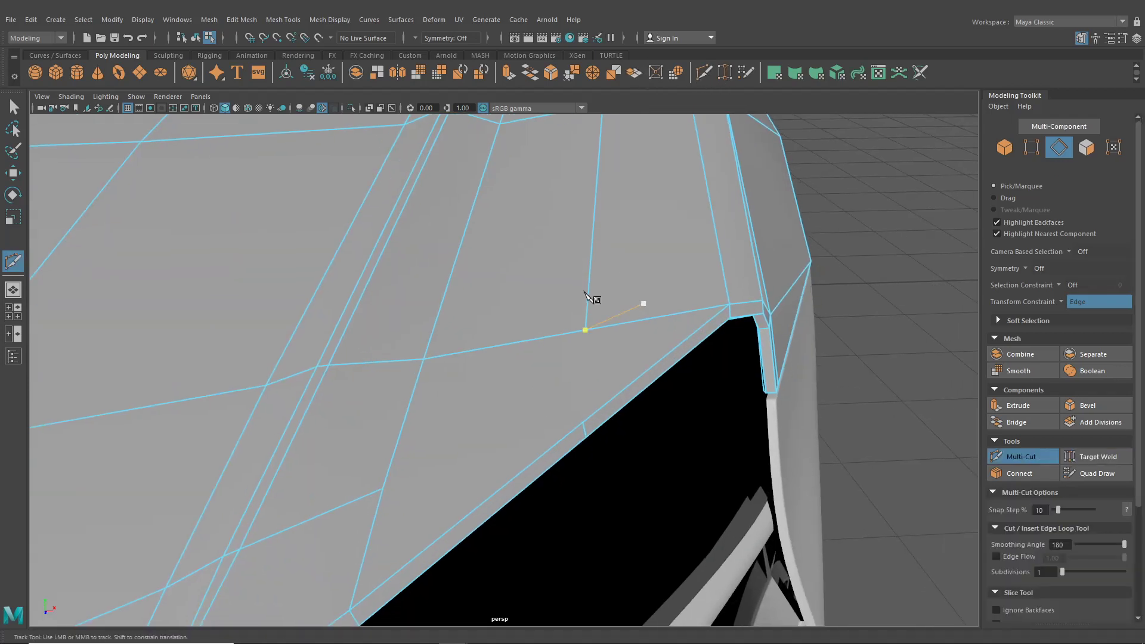
{"action": "scroll", "coordinate": [596, 310], "scroll_direction": "up", "scroll_amount": 3}
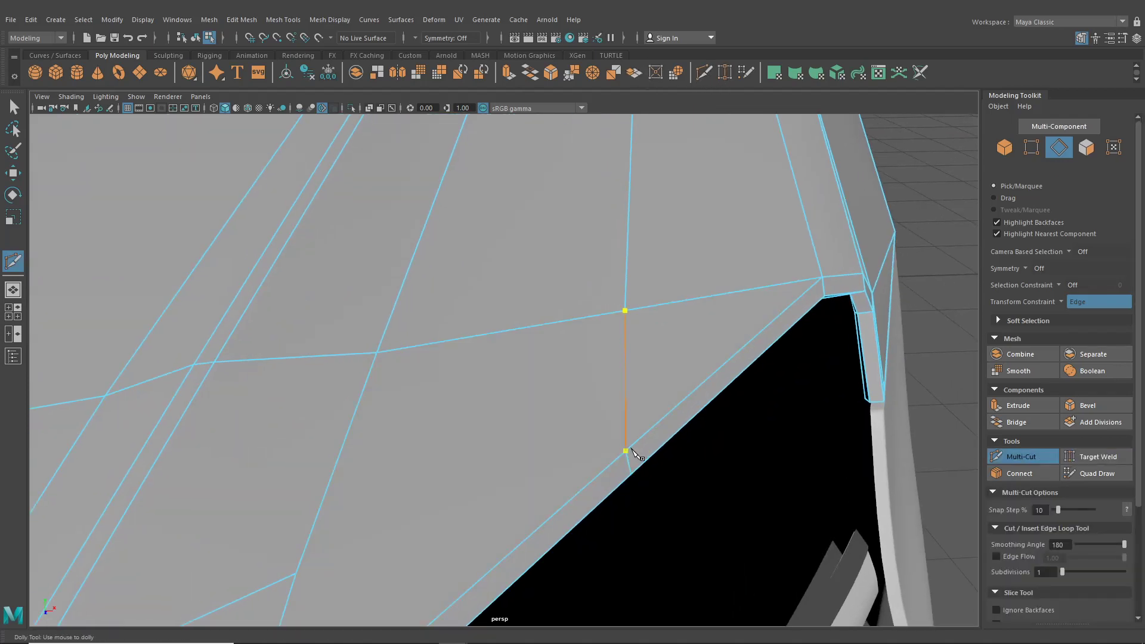
Turn the transform constraint off and Multi-Cut from the hood crease's dead-end vertex to the new edge above the headlight border.
{"action": "left_click", "coordinate": [13, 311]}
{"action": "left_click", "coordinate": [1061, 304]}
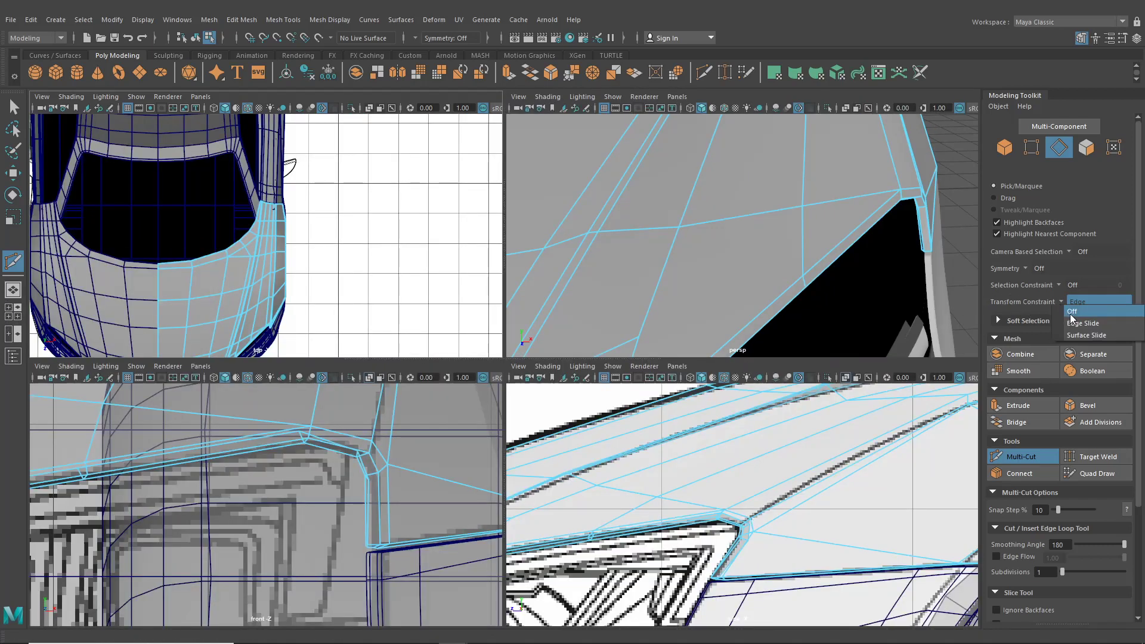
{"action": "left_click", "coordinate": [1070, 314]}
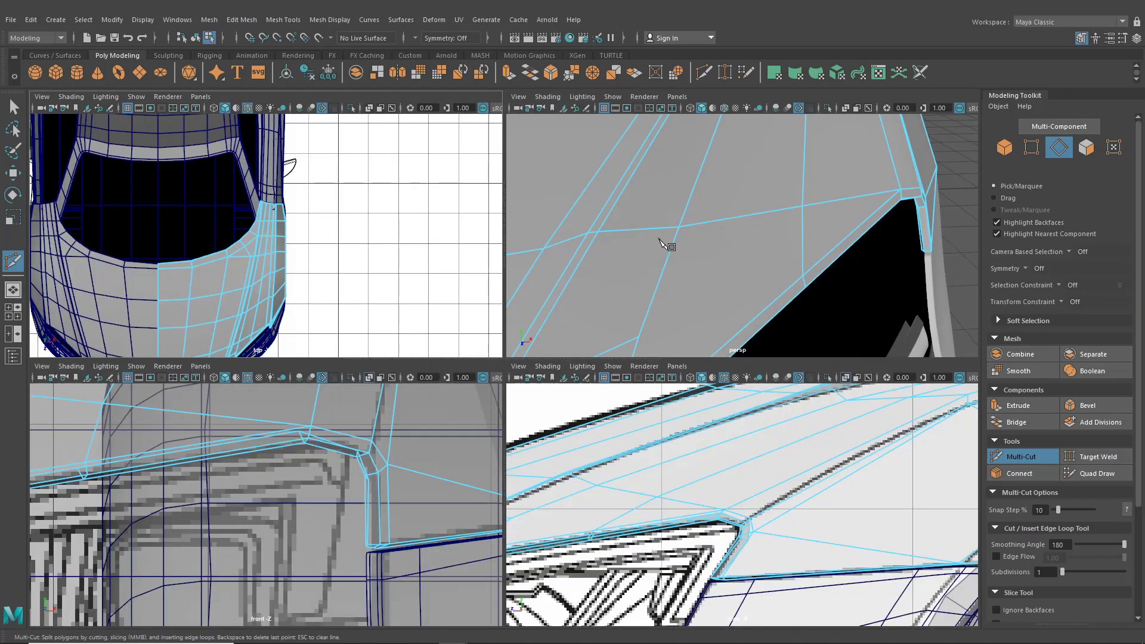
{"action": "key", "text": "space"}
{"action": "left_click_drag", "start_coordinate": [691, 257], "coordinate": [669, 340], "text": "alt"}
{"action": "left_click", "coordinate": [731, 324]}
{"action": "middle_click_drag", "start_coordinate": [670, 340], "coordinate": [657, 341], "text": "alt"}
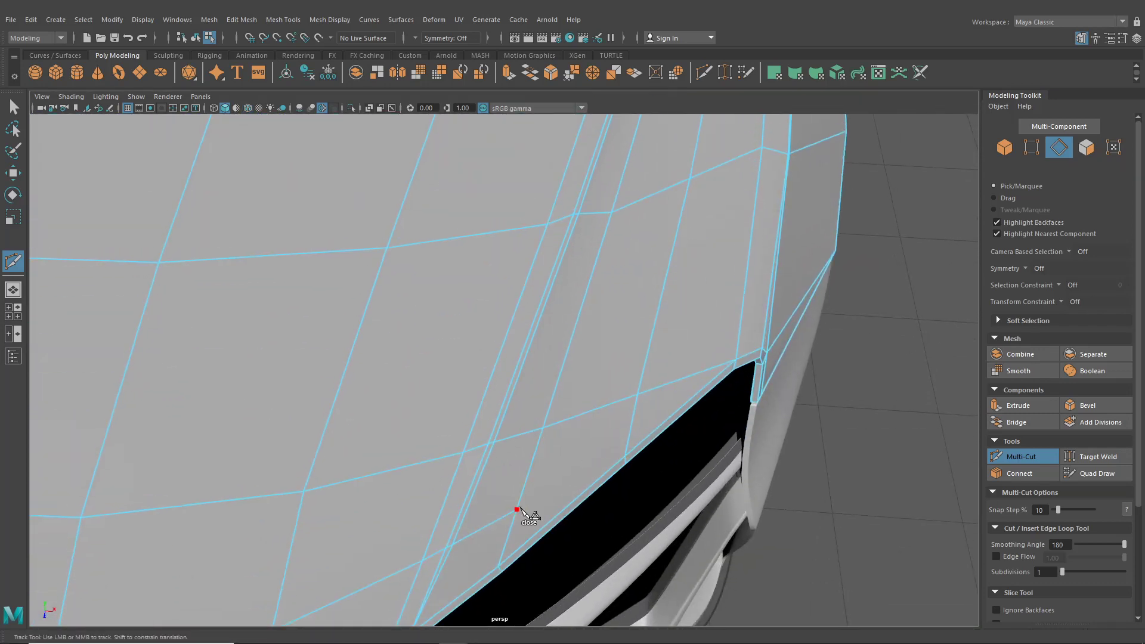
{"action": "left_click", "coordinate": [632, 423]}
Slide the cut's starting vertex with Edge Slide to about 2.61, 2.97, 8.57, and turn the transform constraint off.
{"action": "left_click", "coordinate": [13, 173]}
{"action": "middle_click_drag", "start_coordinate": [322, 331], "coordinate": [381, 233], "text": "alt"}
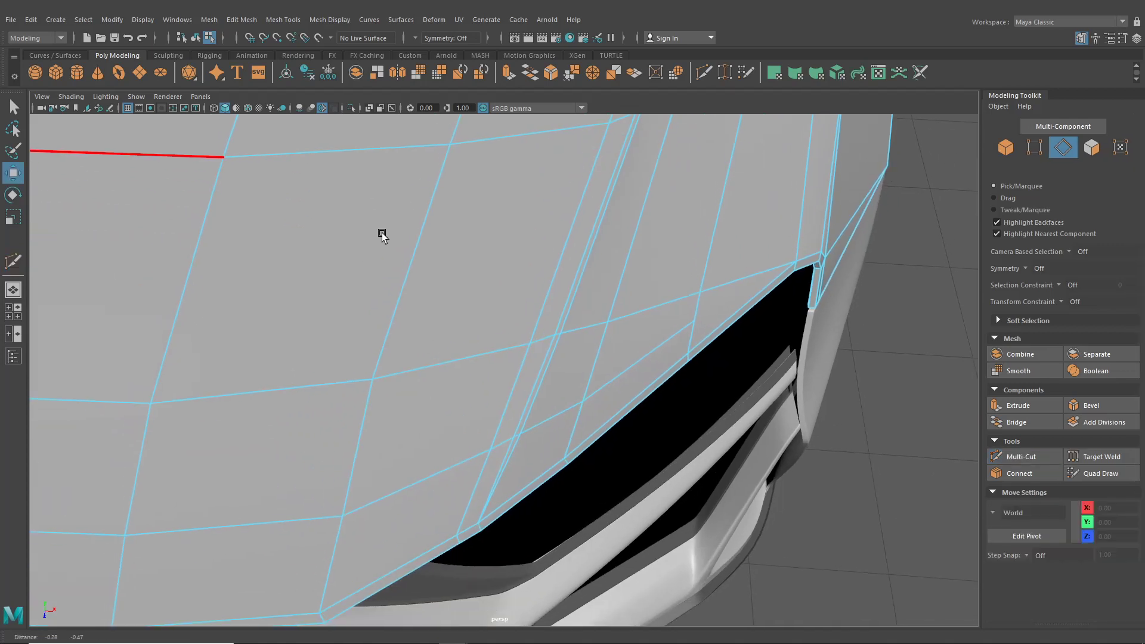
{"action": "left_click", "coordinate": [418, 250]}
{"action": "right_click_drag", "start_coordinate": [471, 263], "coordinate": [417, 263]}
{"action": "left_click", "coordinate": [584, 401]}
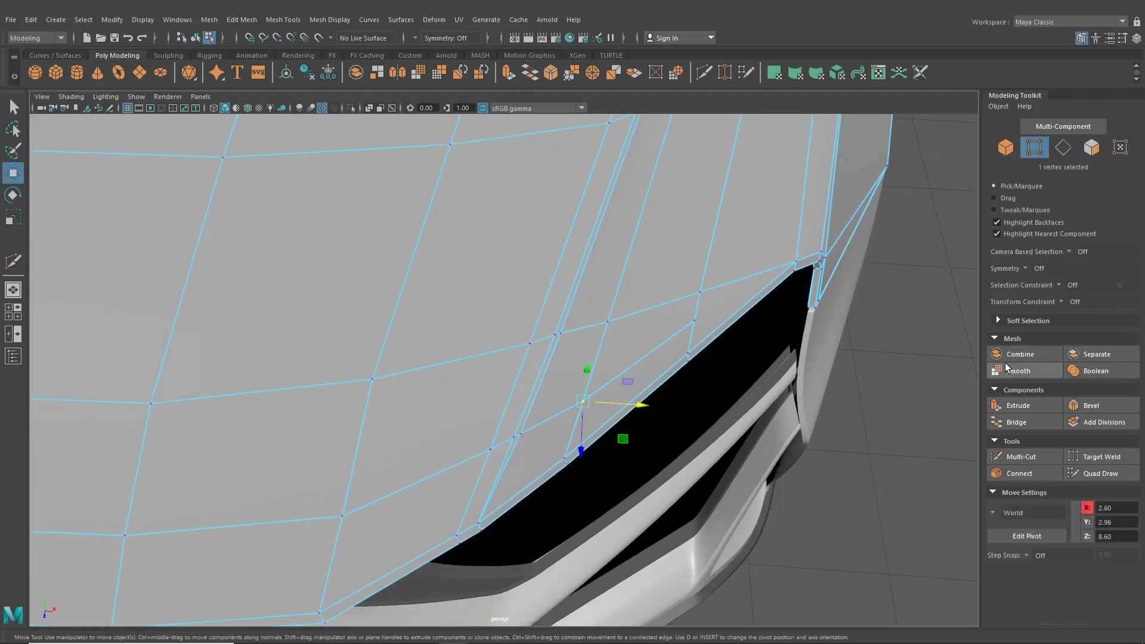
{"action": "left_click", "coordinate": [1068, 302]}
{"action": "left_click", "coordinate": [1079, 322]}
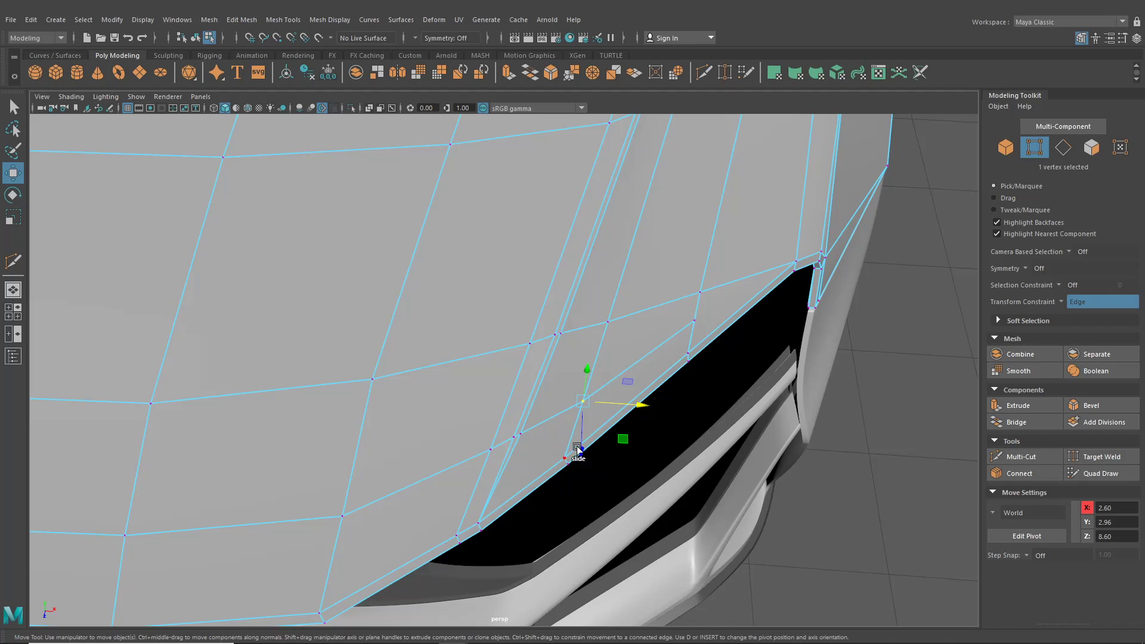
{"action": "middle_click_drag", "start_coordinate": [577, 448], "coordinate": [585, 443]}
{"action": "left_click", "coordinate": [1062, 300]}
{"action": "left_click", "coordinate": [1070, 309]}
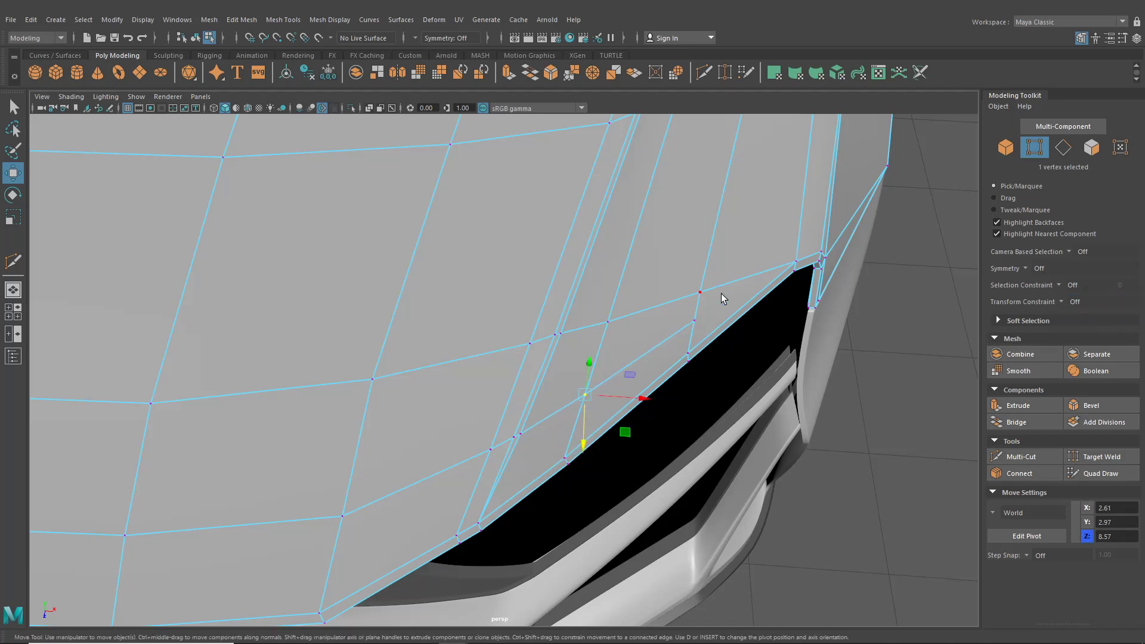
In the top view, select the five vertices where the new edge meets the headlight border and move them forward along Z.
{"action": "scroll", "coordinate": [750, 306], "scroll_direction": "down", "scroll_amount": 5}
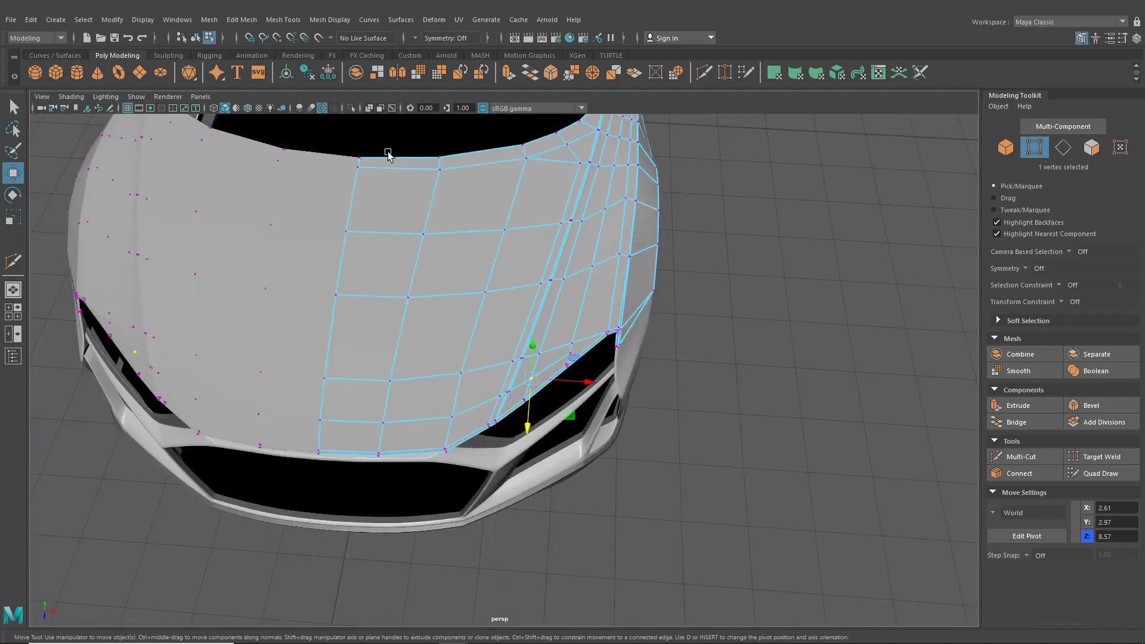
{"action": "key", "text": "F8"}
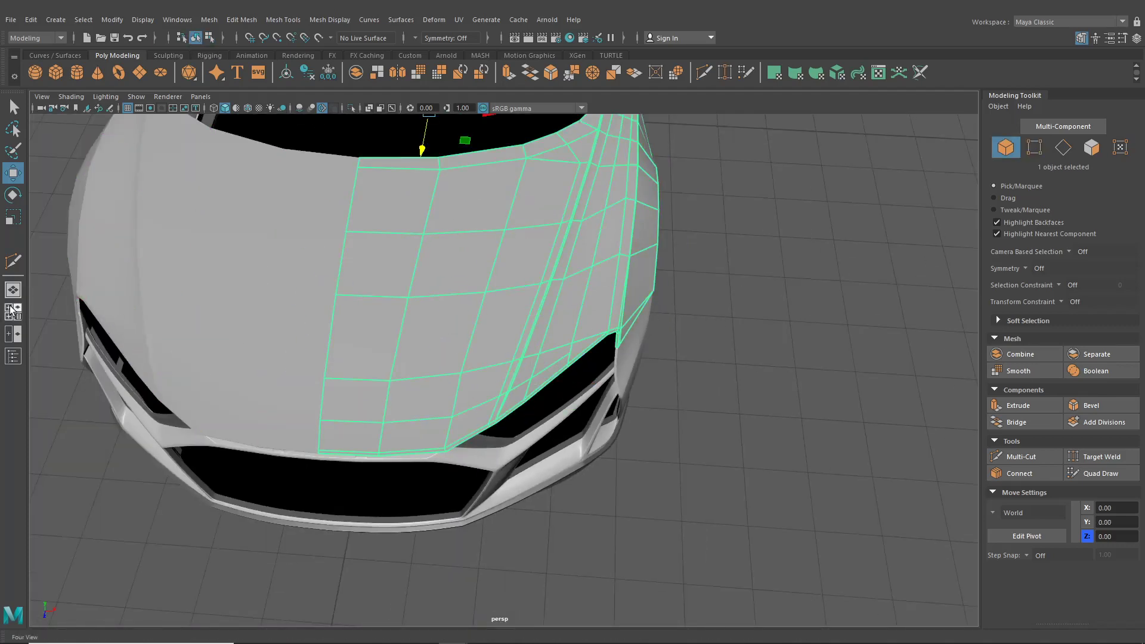
{"action": "left_click", "coordinate": [9, 311]}
{"action": "key", "text": "space"}
{"action": "middle_click_drag", "start_coordinate": [315, 205], "coordinate": [335, 174], "text": "alt"}
{"action": "scroll", "coordinate": [438, 305], "scroll_direction": "up", "scroll_amount": 3}
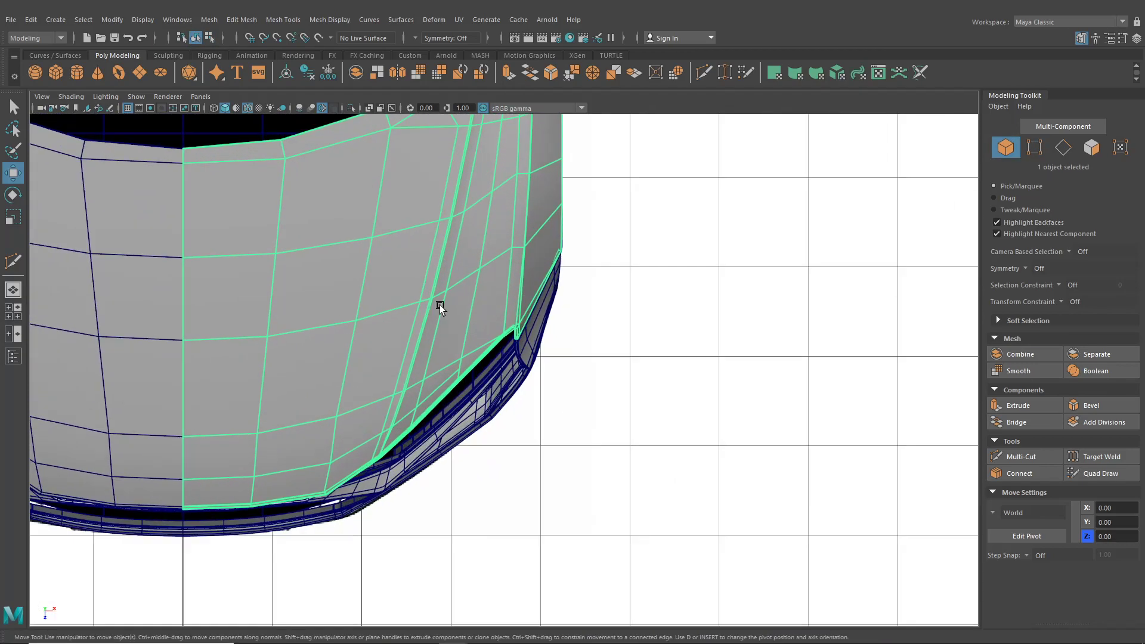
{"action": "right_click_drag", "start_coordinate": [440, 305], "coordinate": [381, 303]}
{"action": "scroll", "coordinate": [411, 362], "scroll_direction": "up", "scroll_amount": 4}
{"action": "scroll", "coordinate": [427, 366], "scroll_direction": "up", "scroll_amount": 2}
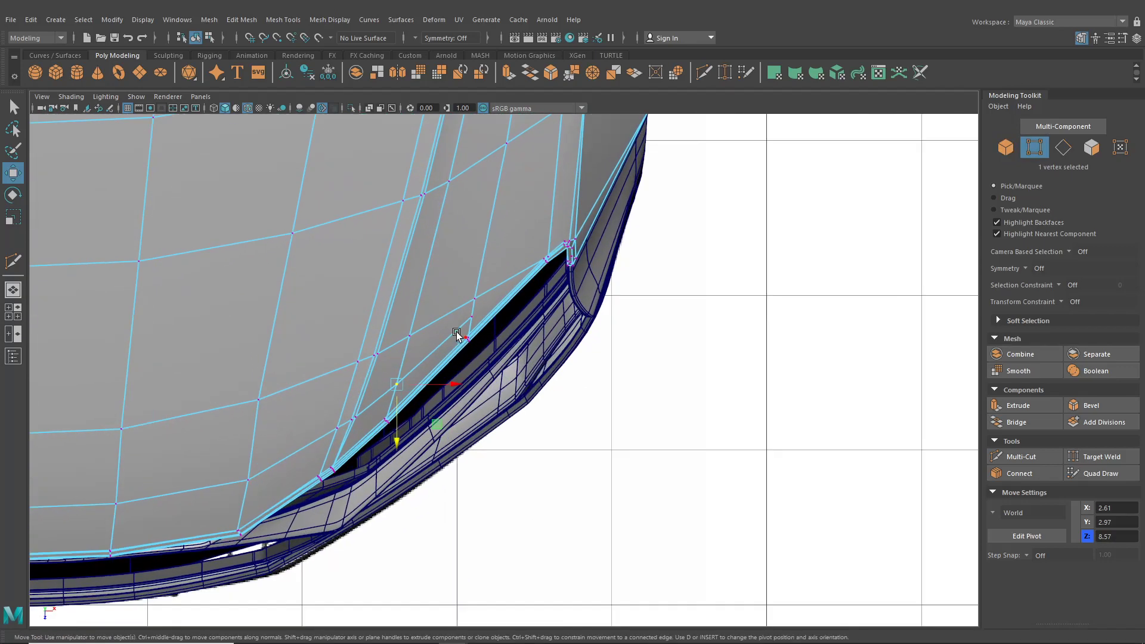
{"action": "left_click_drag", "start_coordinate": [445, 305], "coordinate": [482, 358]}
{"action": "middle_click_drag", "start_coordinate": [482, 358], "coordinate": [524, 377], "text": "alt"}
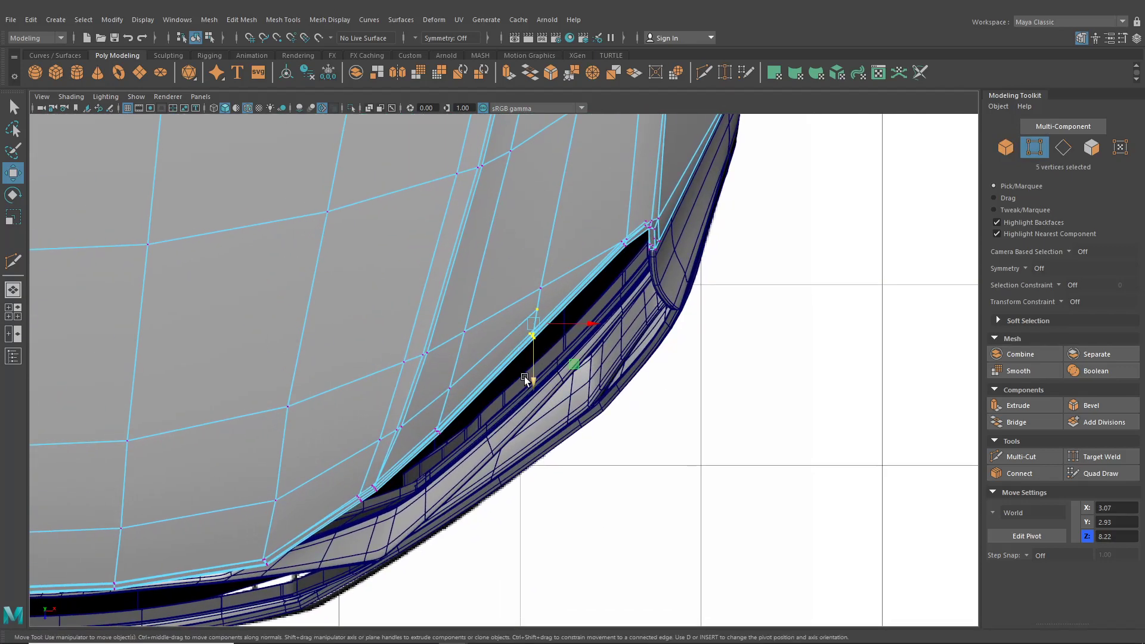
{"action": "left_click_drag", "start_coordinate": [528, 378], "coordinate": [529, 392]}
Select four of the vertices where the new edge meets the headlight border and move them further forward along Z.
{"action": "middle_click_drag", "start_coordinate": [444, 421], "coordinate": [519, 378], "text": "alt"}
{"action": "left_click_drag", "start_coordinate": [501, 377], "coordinate": [514, 440]}
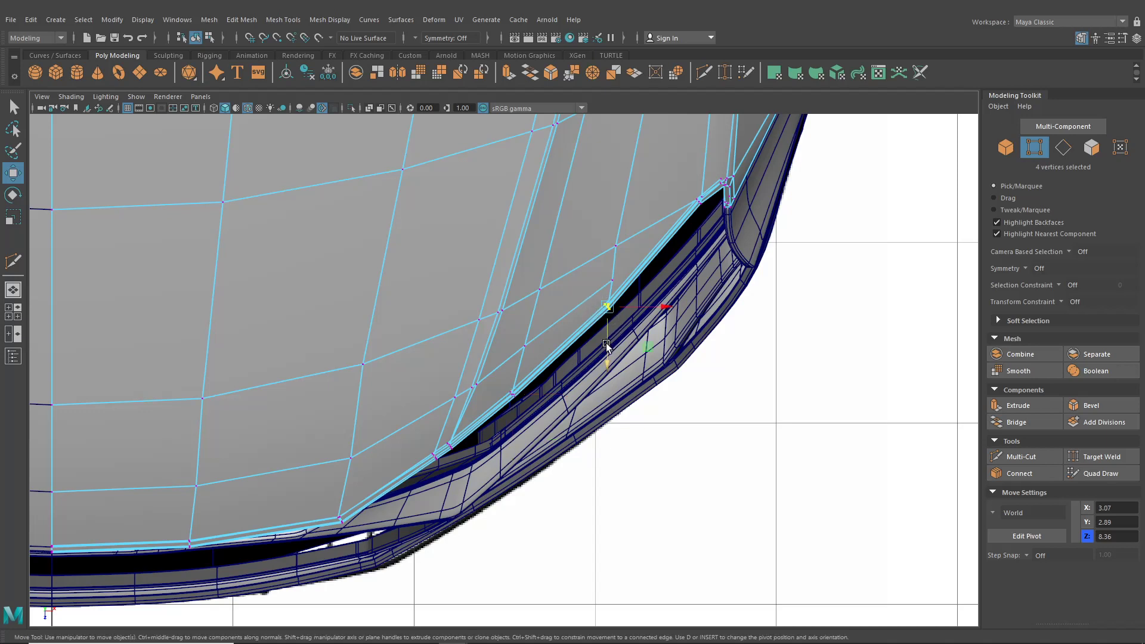
{"action": "left_click_drag", "start_coordinate": [647, 265], "coordinate": [603, 311]}
Set the transform constraint to Edge and slide the vertex just above the headlight border to about 3.10, 3.00, 8.16.
{"action": "left_click", "coordinate": [613, 281]}
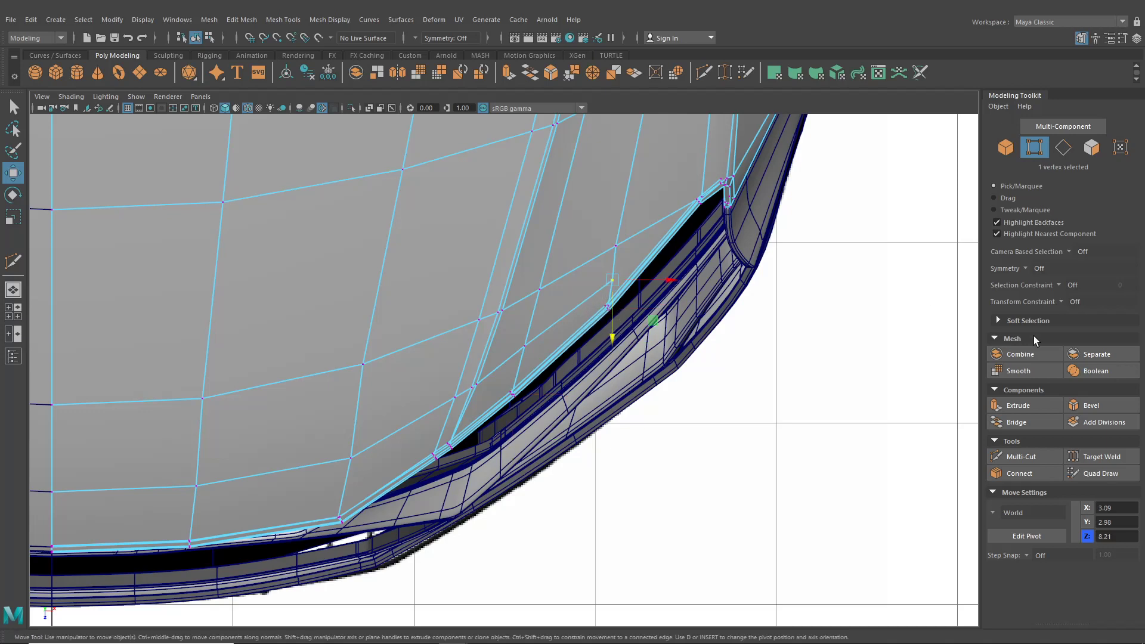
{"action": "left_click", "coordinate": [1065, 306]}
{"action": "left_click", "coordinate": [1080, 325]}
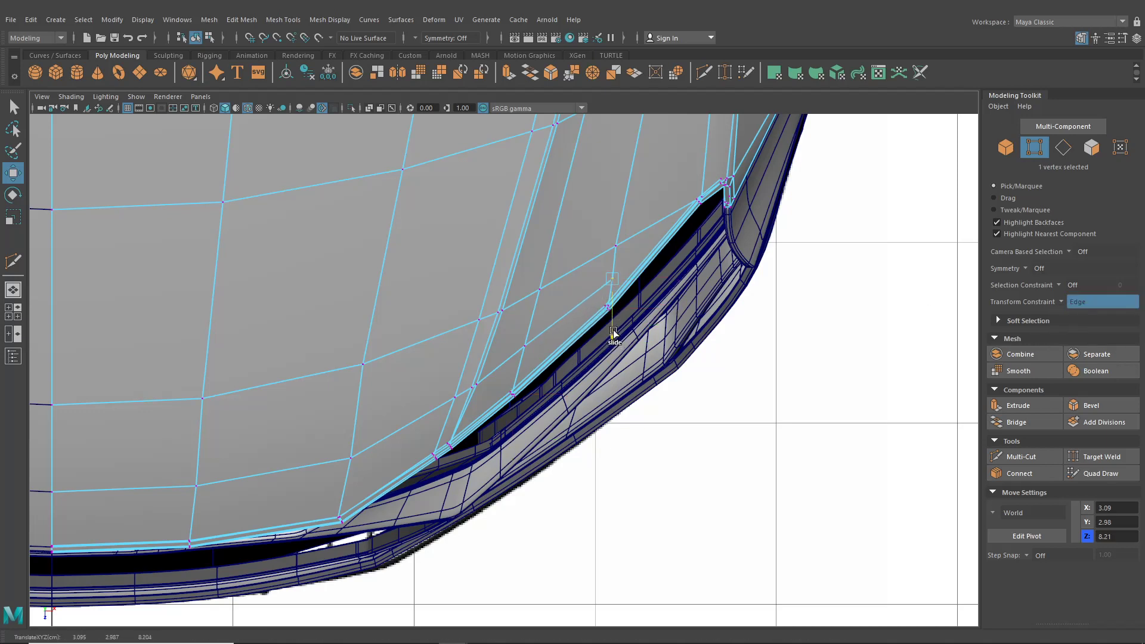
{"action": "left_click_drag", "start_coordinate": [616, 327], "coordinate": [614, 321]}
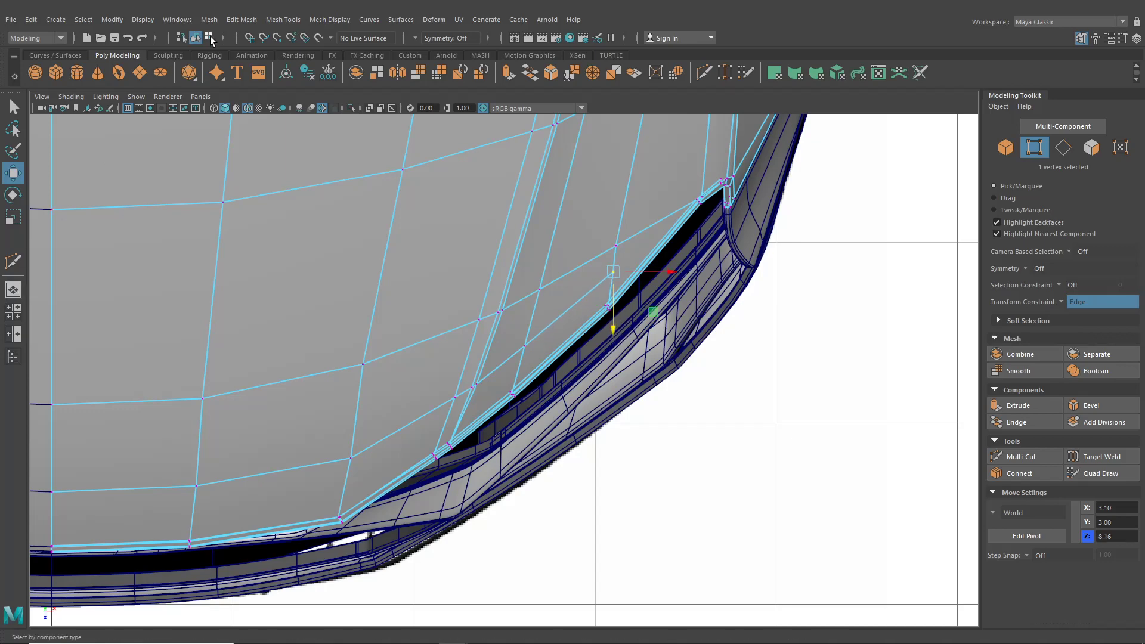
Return to object selection and examine the hood and fender surface in perspective from the front and the side.
{"action": "left_click", "coordinate": [196, 37]}
{"action": "scroll", "coordinate": [172, 306], "scroll_direction": "down", "scroll_amount": 10}
{"action": "left_click_drag", "start_coordinate": [171, 307], "coordinate": [598, 238], "text": "alt"}
{"action": "left_click", "coordinate": [806, 363]}
{"action": "left_click", "coordinate": [599, 239]}
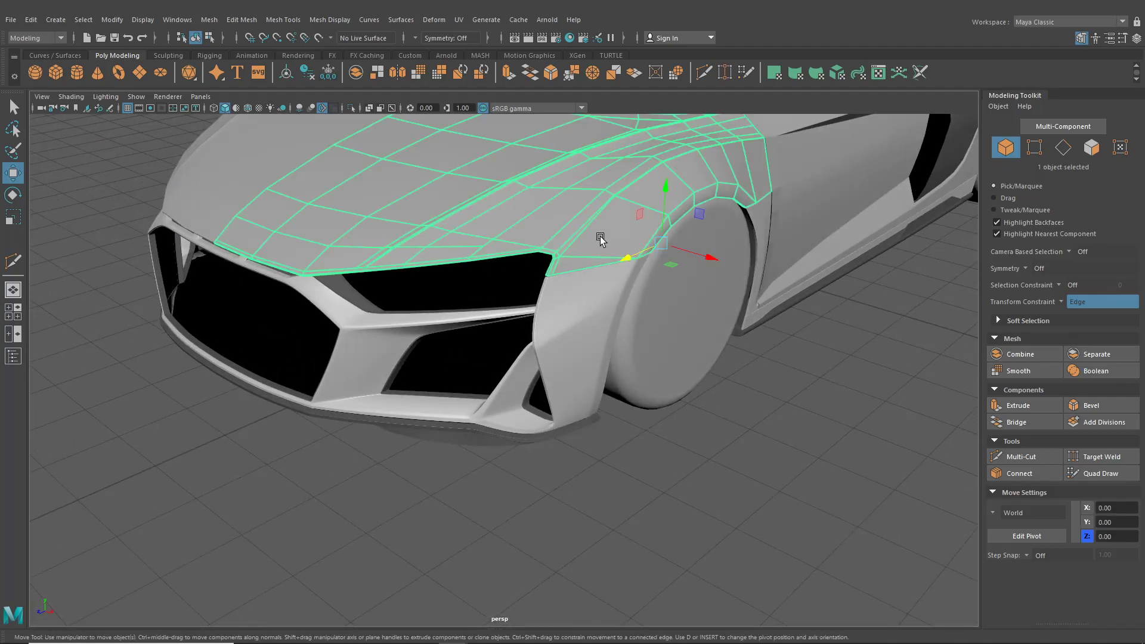
{"action": "left_click", "coordinate": [719, 477]}
{"action": "left_click_drag", "start_coordinate": [672, 378], "coordinate": [721, 451], "text": "alt"}
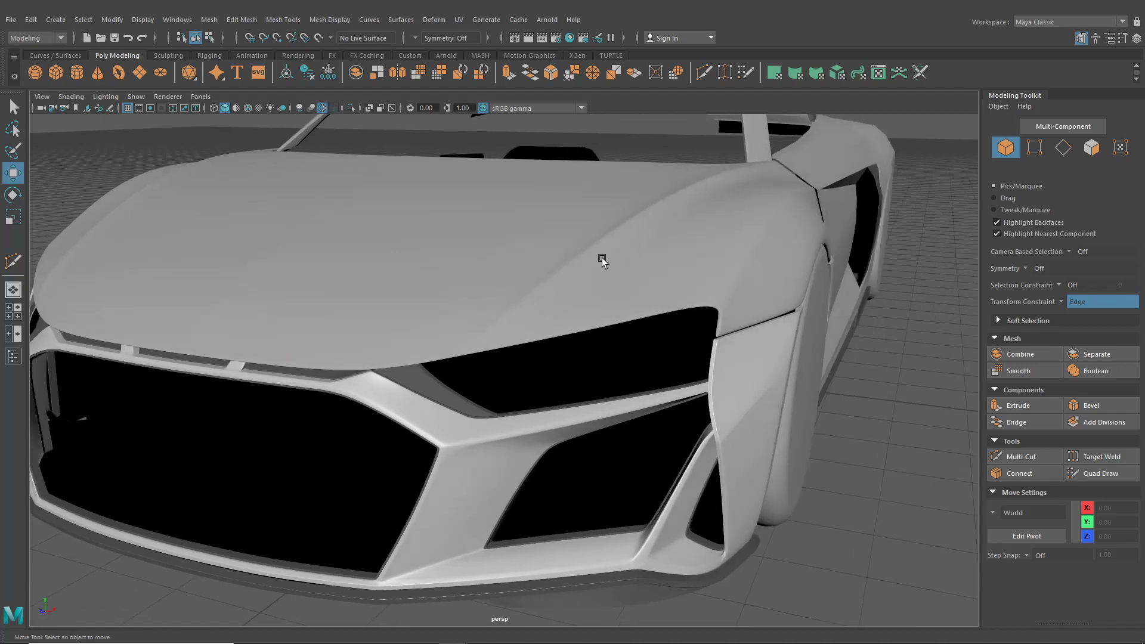
{"action": "left_click_drag", "start_coordinate": [602, 260], "coordinate": [633, 281], "text": "alt"}
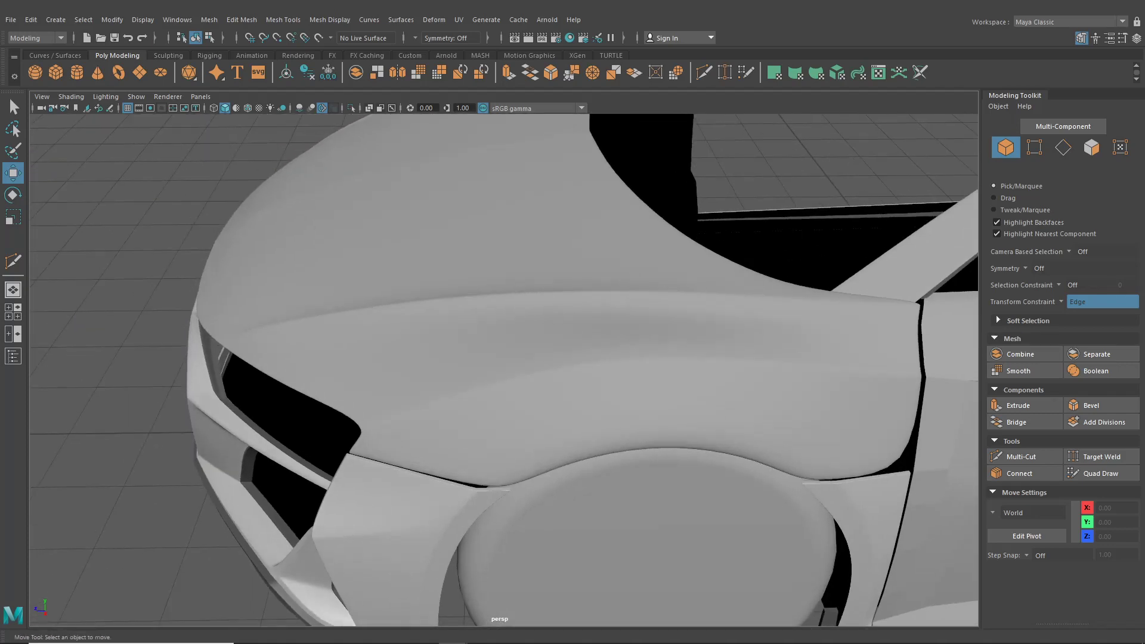
Multi-Cut a short edge on the hood panel between the diagonal edge and the wheel-arch edge, close to their shared corner above the bumper.
{"action": "left_click", "coordinate": [696, 293]}
{"action": "key", "text": "f"}
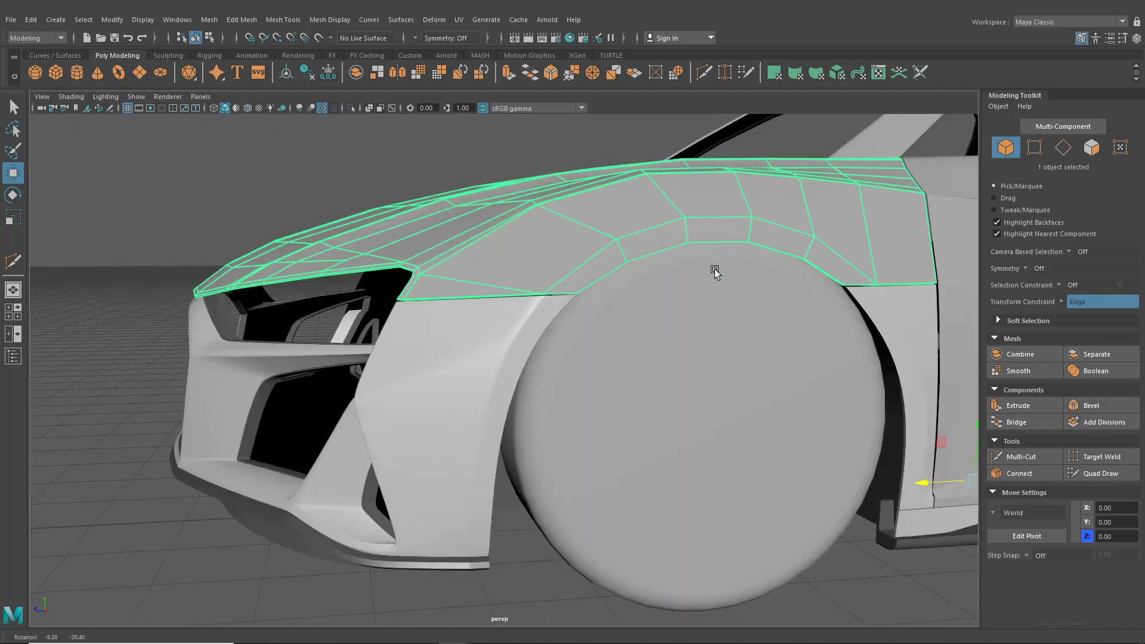
{"action": "scroll", "coordinate": [501, 351], "scroll_direction": "up", "scroll_amount": 10}
{"action": "scroll", "coordinate": [502, 347], "scroll_direction": "down", "scroll_amount": 10}
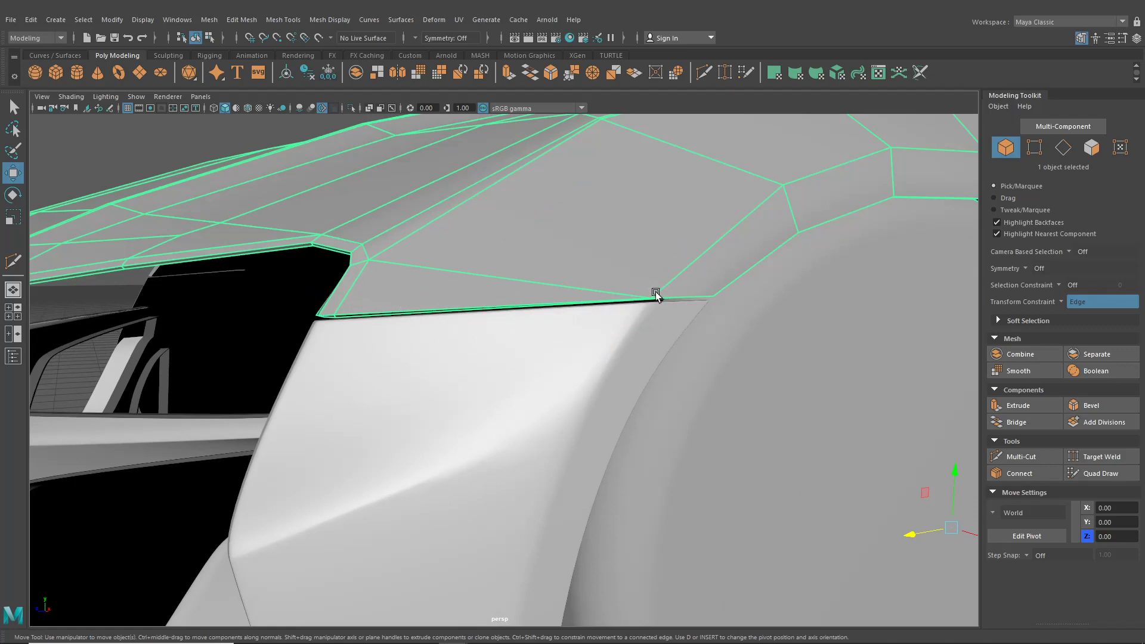
{"action": "scroll", "coordinate": [656, 294], "scroll_direction": "up", "scroll_amount": 6}
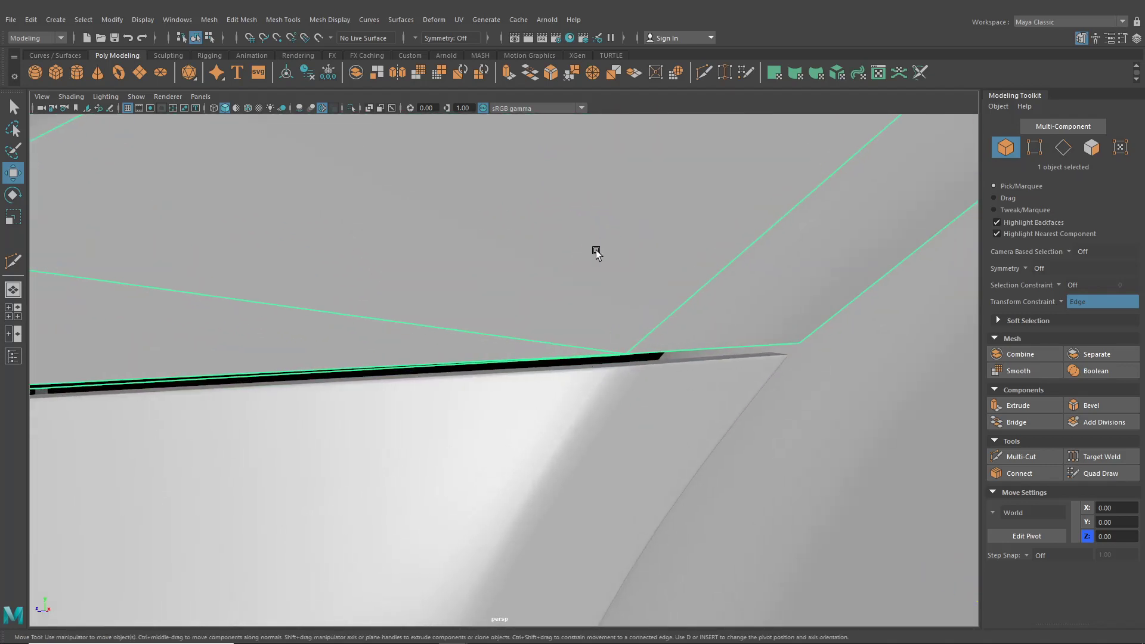
{"action": "left_click", "coordinate": [700, 78]}
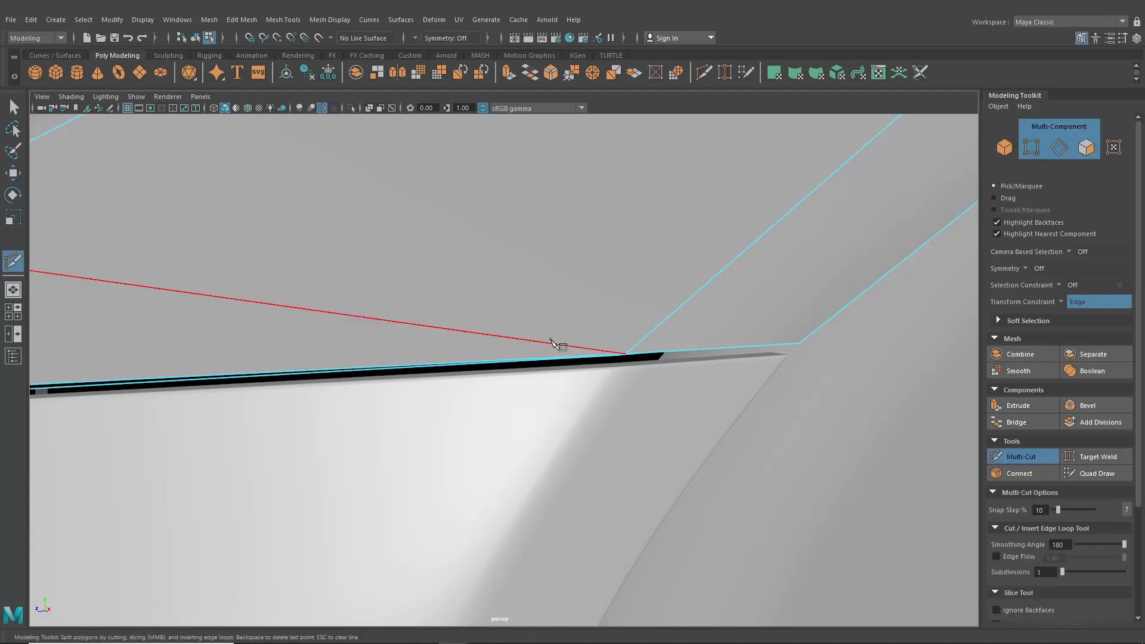
{"action": "left_click", "coordinate": [602, 351]}
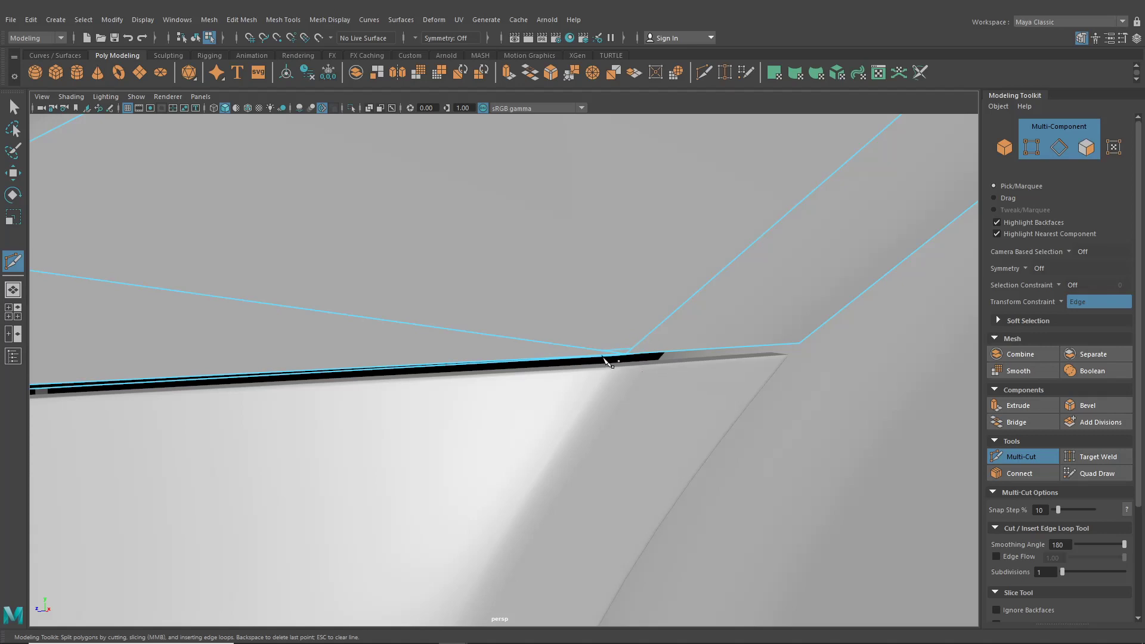
Insert an edge loop along the fender's lower border, close to the seam with the bumper.
{"action": "left_click", "coordinate": [291, 19]}
{"action": "left_click", "coordinate": [306, 126]}
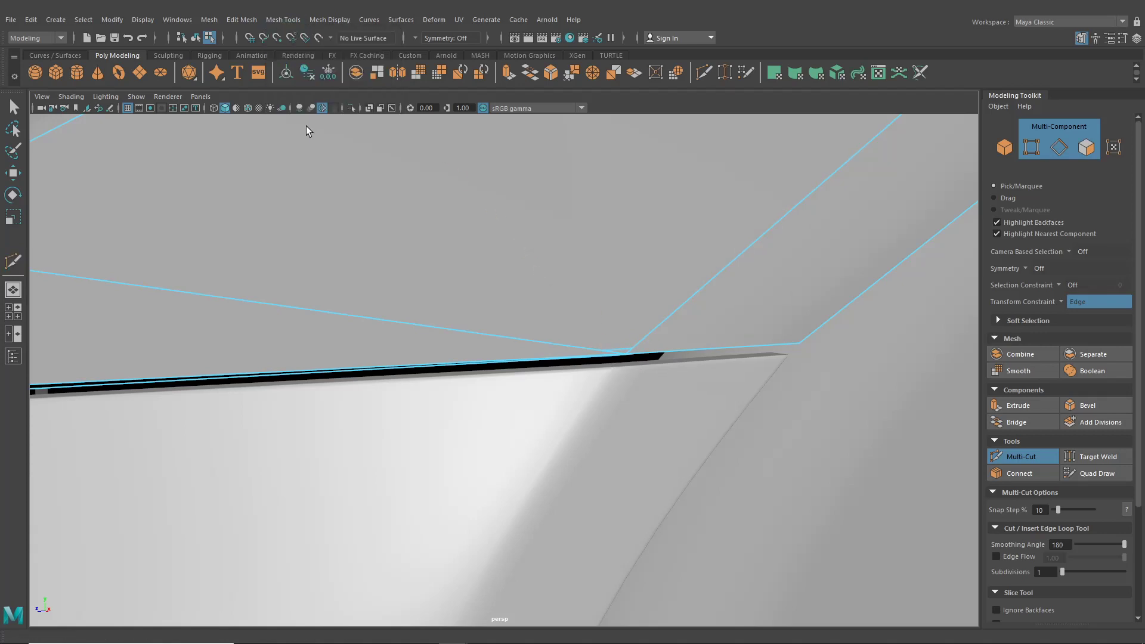
{"action": "middle_click_drag", "start_coordinate": [298, 262], "coordinate": [478, 249], "text": "alt"}
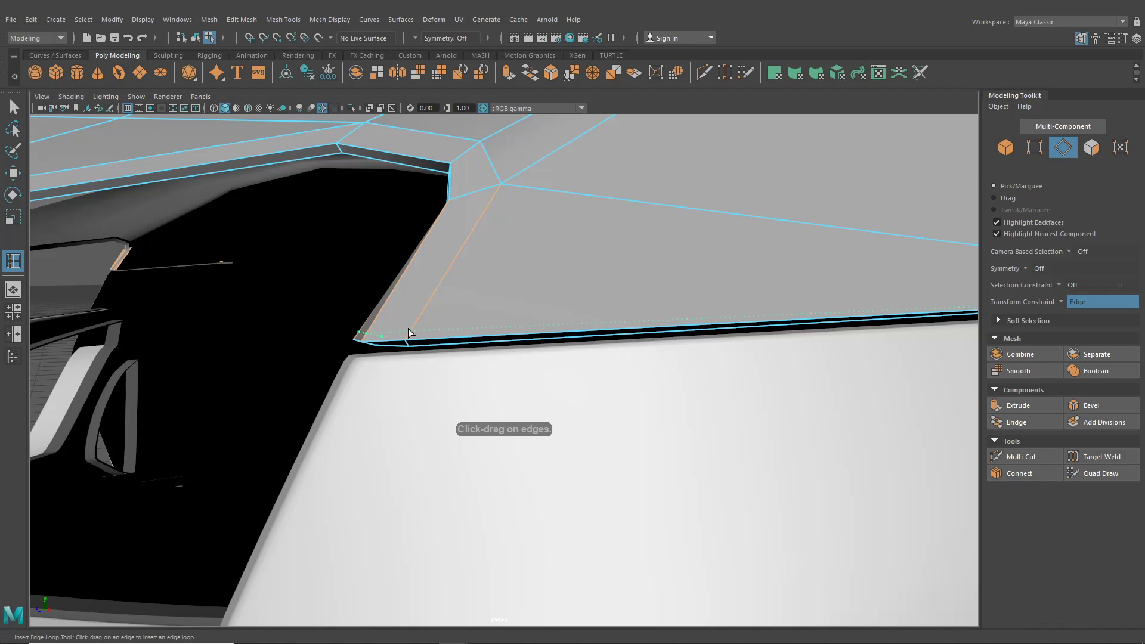
{"action": "left_click", "coordinate": [407, 329]}
{"action": "middle_click_drag", "start_coordinate": [524, 304], "coordinate": [368, 330], "text": "alt"}
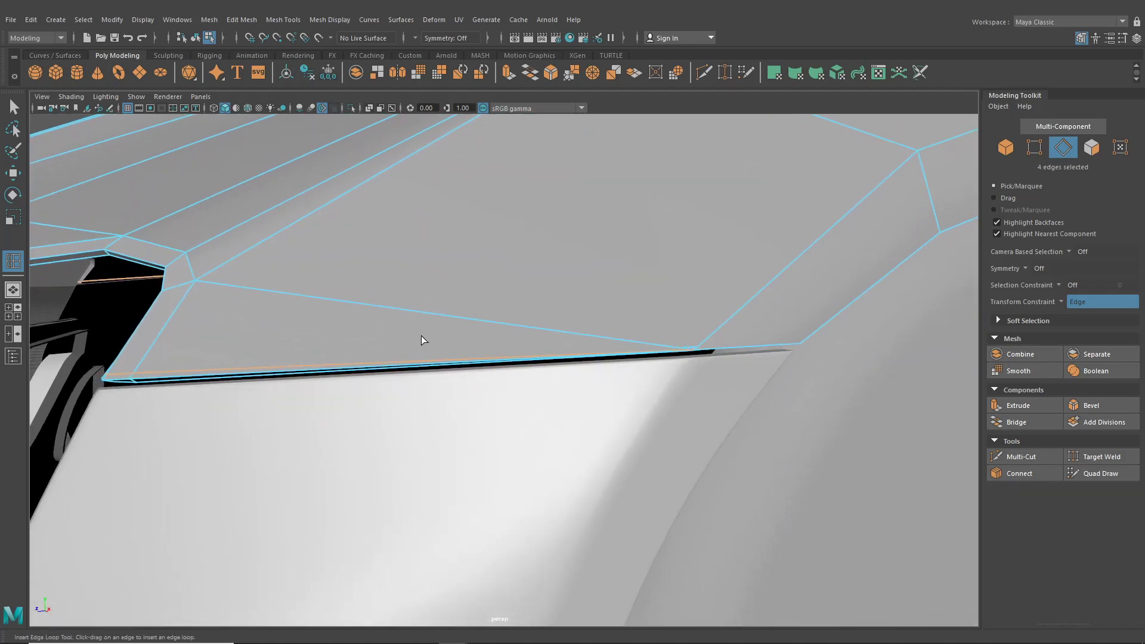
{"action": "middle_click_drag", "start_coordinate": [564, 340], "coordinate": [497, 344], "text": "alt"}
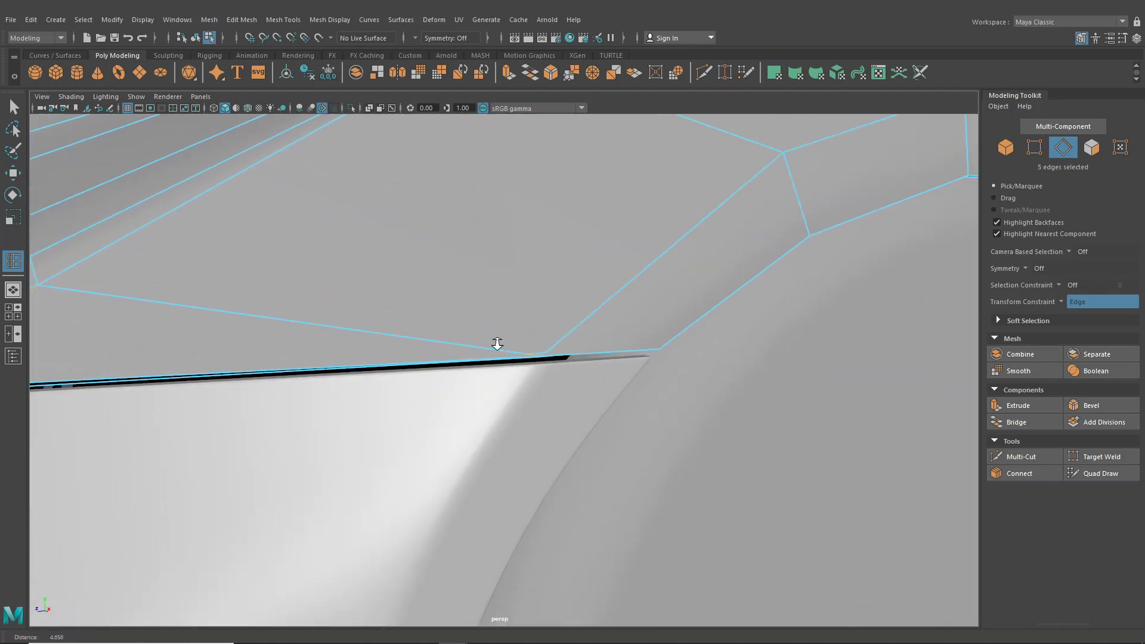
{"action": "right_click_drag", "start_coordinate": [497, 343], "coordinate": [545, 413], "text": "alt"}
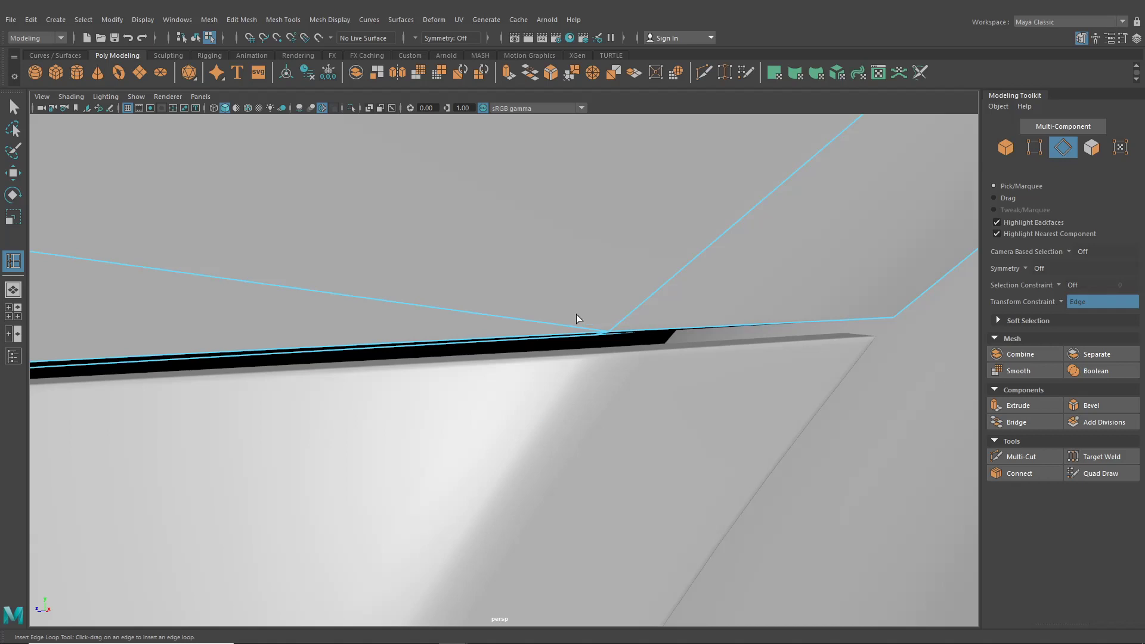
{"action": "right_click_drag", "start_coordinate": [576, 314], "coordinate": [417, 346], "text": "alt"}
{"action": "middle_click_drag", "start_coordinate": [418, 346], "coordinate": [523, 303], "text": "alt"}
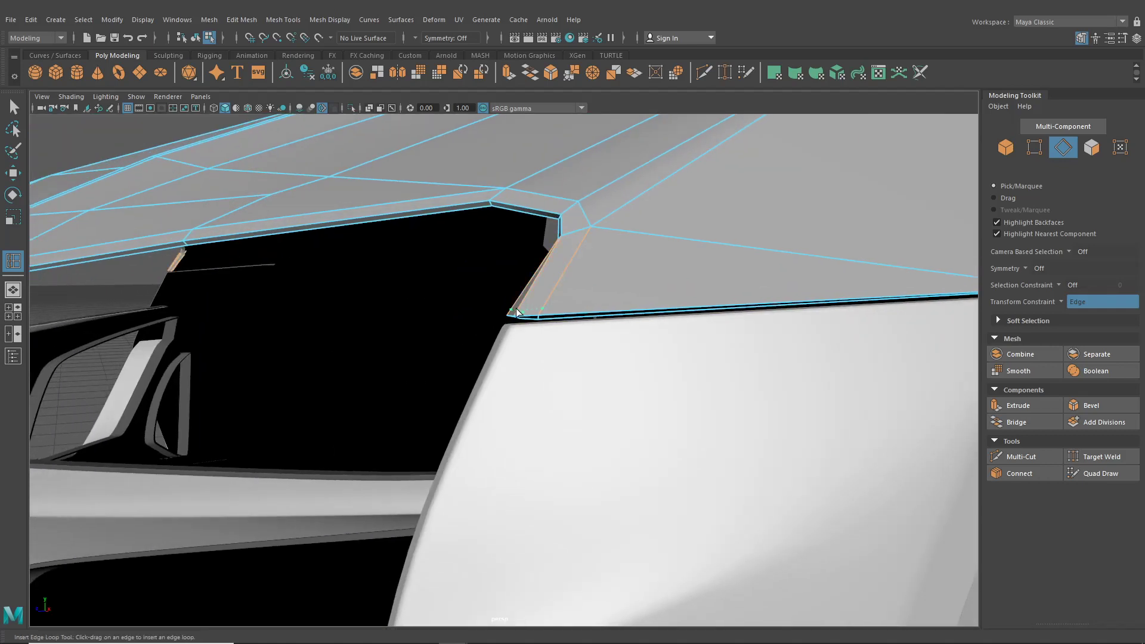
{"action": "left_click", "coordinate": [515, 312]}
Multi-Cut from the end of the lower-border loop across the wheel-arch strip and over its inner rim.
{"action": "left_click", "coordinate": [703, 73]}
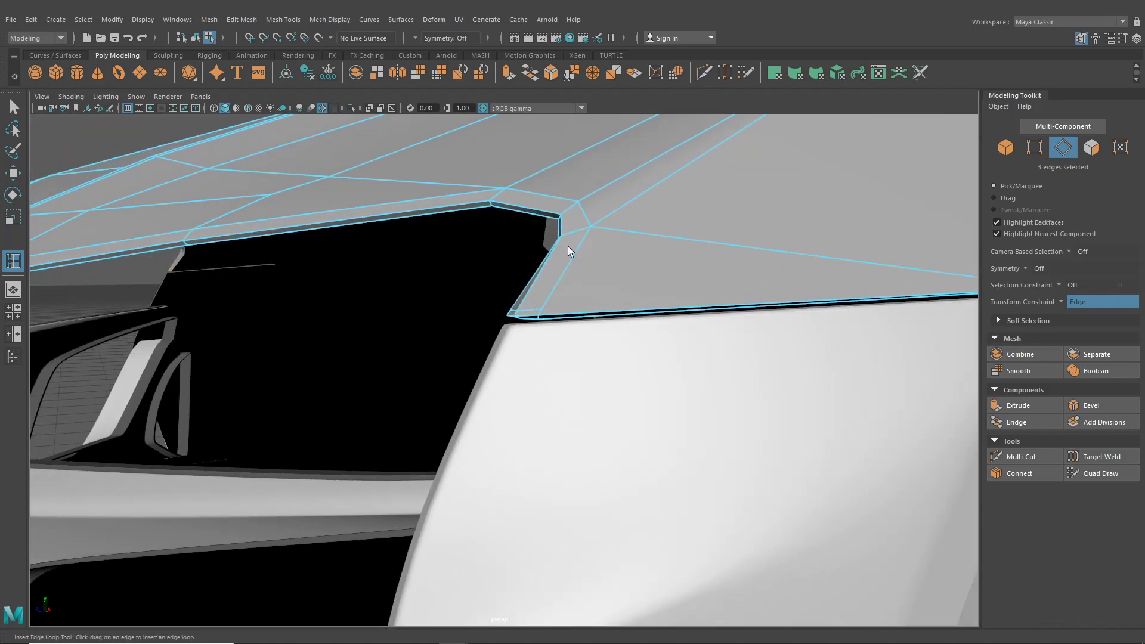
{"action": "right_click_drag", "start_coordinate": [541, 312], "coordinate": [557, 361], "text": "alt"}
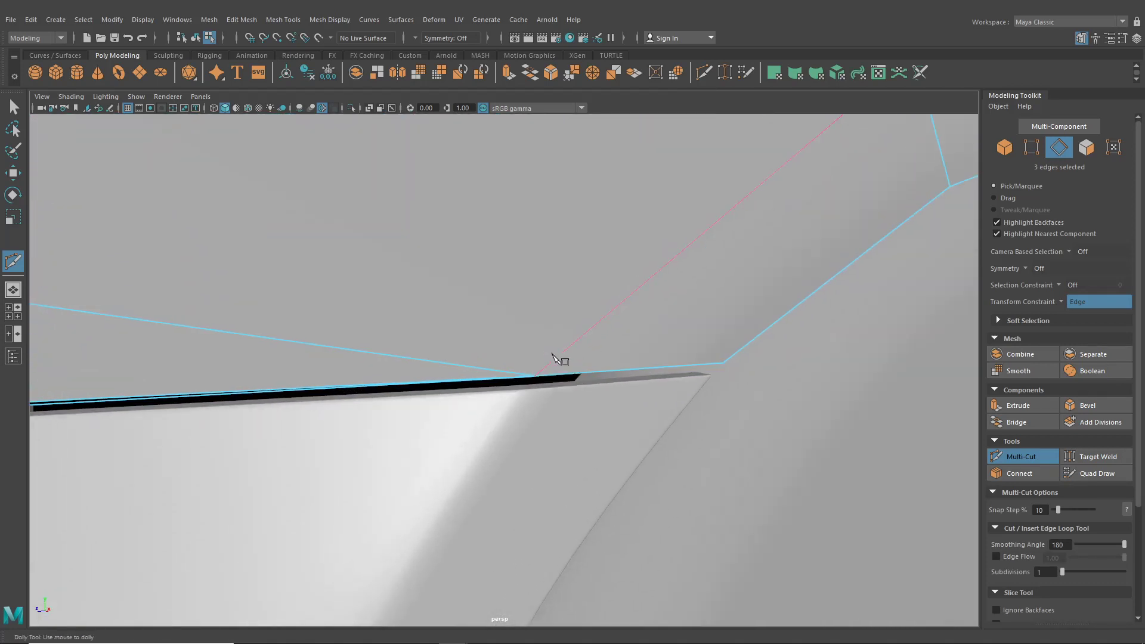
{"action": "left_click", "coordinate": [543, 369]}
{"action": "left_click", "coordinate": [733, 356]}
{"action": "right_click_drag", "start_coordinate": [734, 356], "coordinate": [597, 348], "text": "alt"}
{"action": "left_click_drag", "start_coordinate": [596, 348], "coordinate": [795, 342], "text": "alt"}
{"action": "middle_click_drag", "start_coordinate": [795, 342], "coordinate": [792, 364], "text": "alt"}
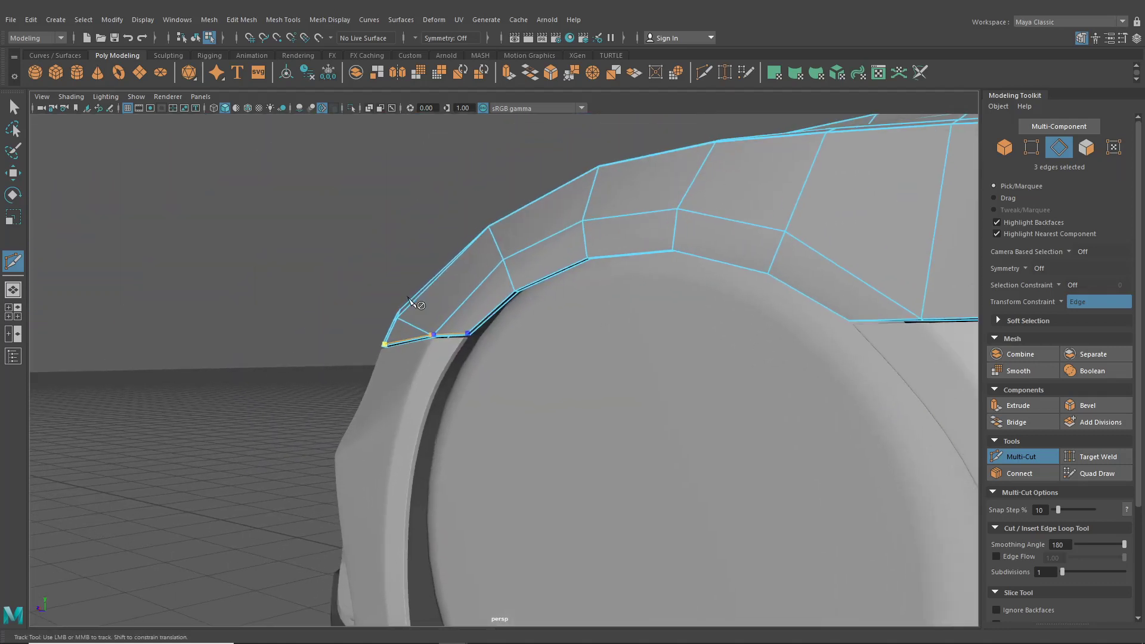
{"action": "right_click_drag", "start_coordinate": [410, 300], "coordinate": [480, 250], "text": "alt"}
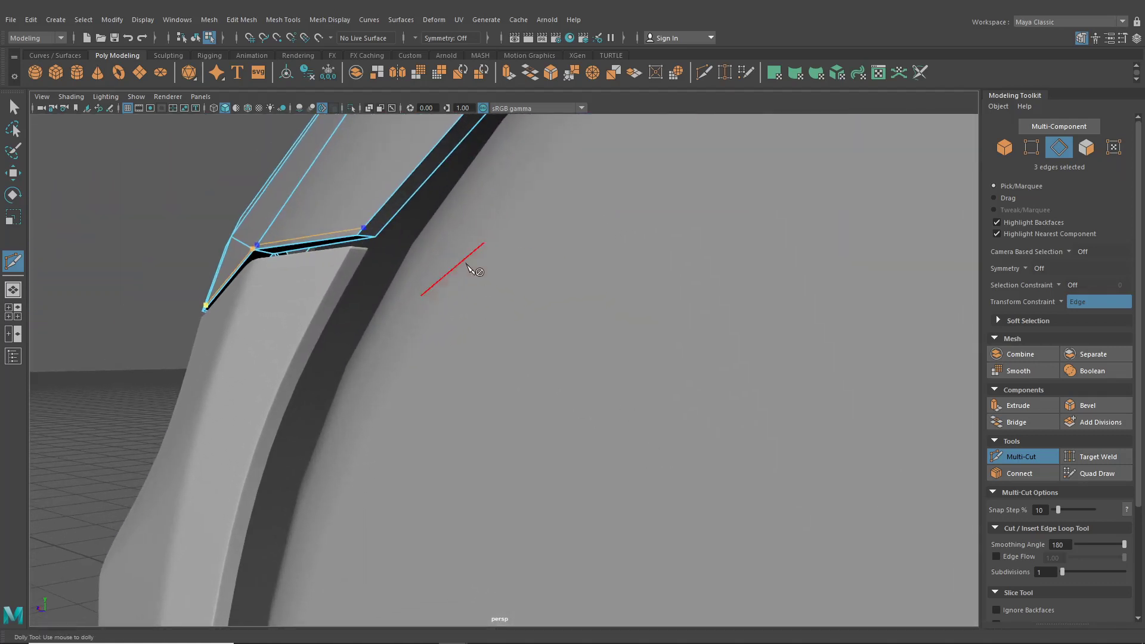
{"action": "right_click", "coordinate": [383, 235]}
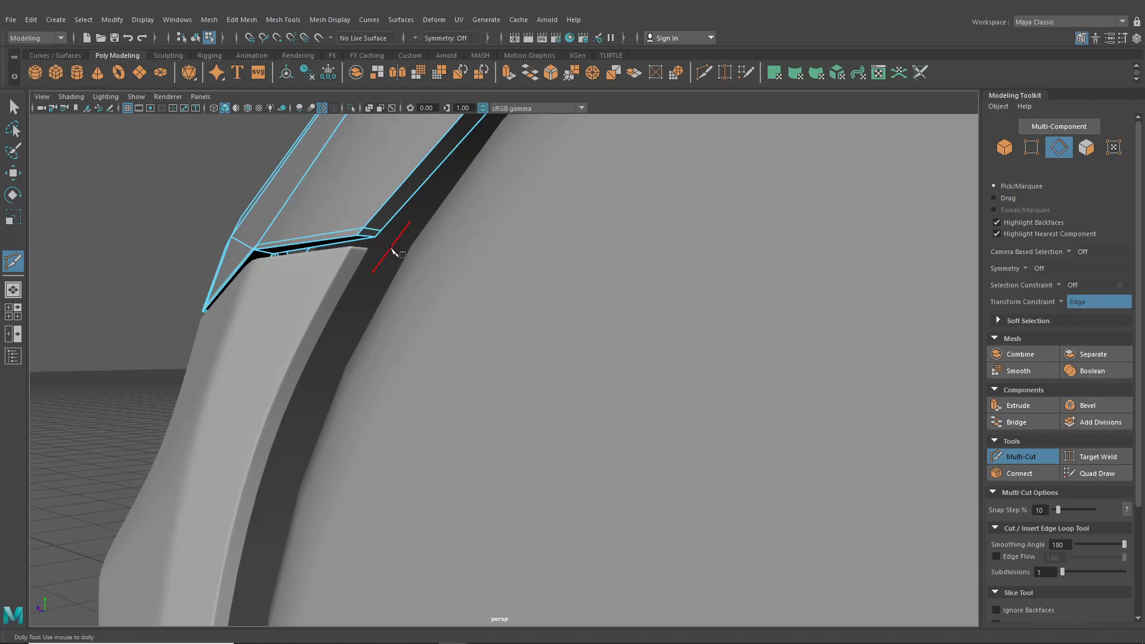
Target Weld the short cut's vertex on the lower border to the neighbouring vertex at the wheel-arch edge.
{"action": "right_click_drag", "start_coordinate": [471, 299], "coordinate": [437, 291], "text": "alt"}
{"action": "left_click_drag", "start_coordinate": [443, 306], "coordinate": [506, 316], "text": "alt"}
{"action": "right_click_drag", "start_coordinate": [507, 316], "coordinate": [524, 327], "text": "alt"}
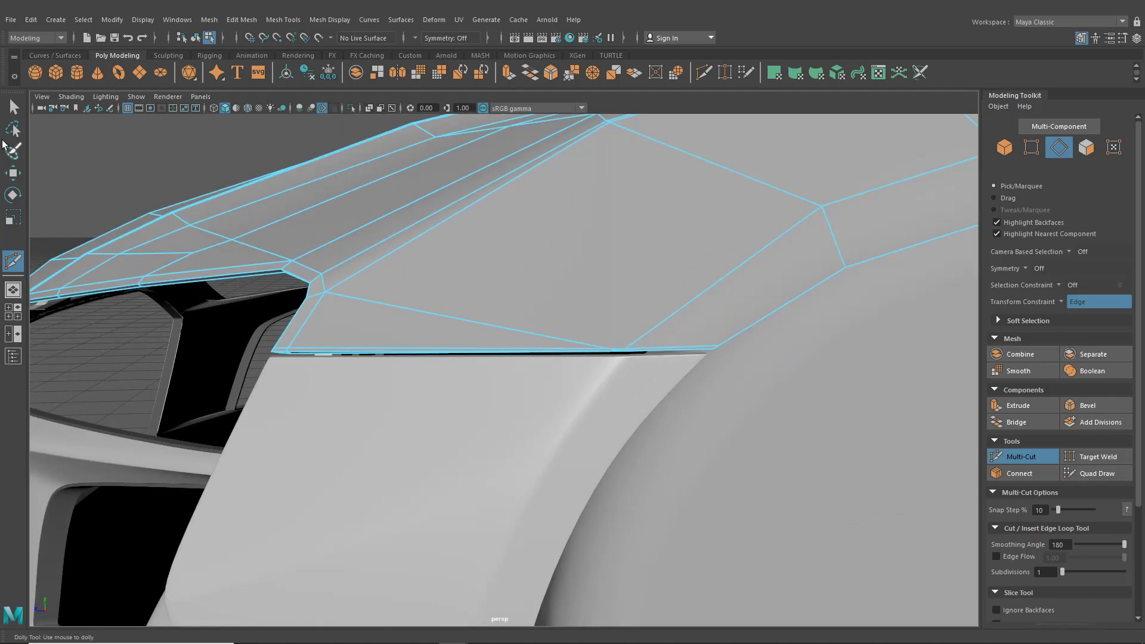
{"action": "left_click", "coordinate": [13, 107]}
{"action": "left_click_drag", "start_coordinate": [417, 262], "coordinate": [378, 267], "text": "alt"}
{"action": "right_click_drag", "start_coordinate": [378, 267], "coordinate": [520, 376], "text": "alt"}
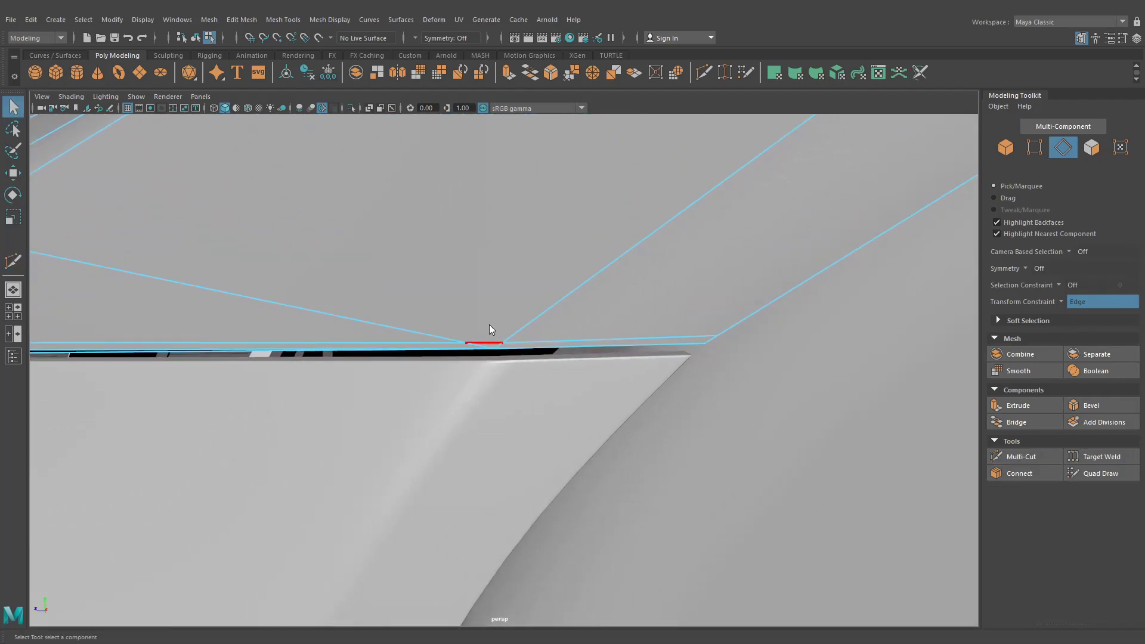
{"action": "key", "text": "F9"}
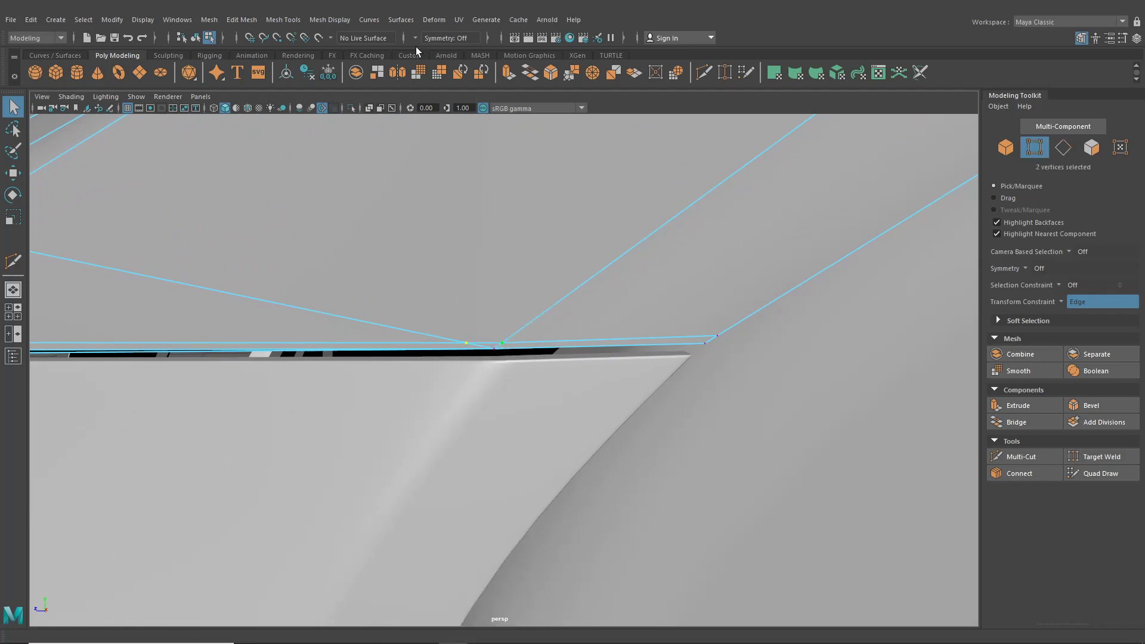
{"action": "left_click", "coordinate": [358, 21]}
{"action": "mouse_move", "coordinate": [287, 20]}
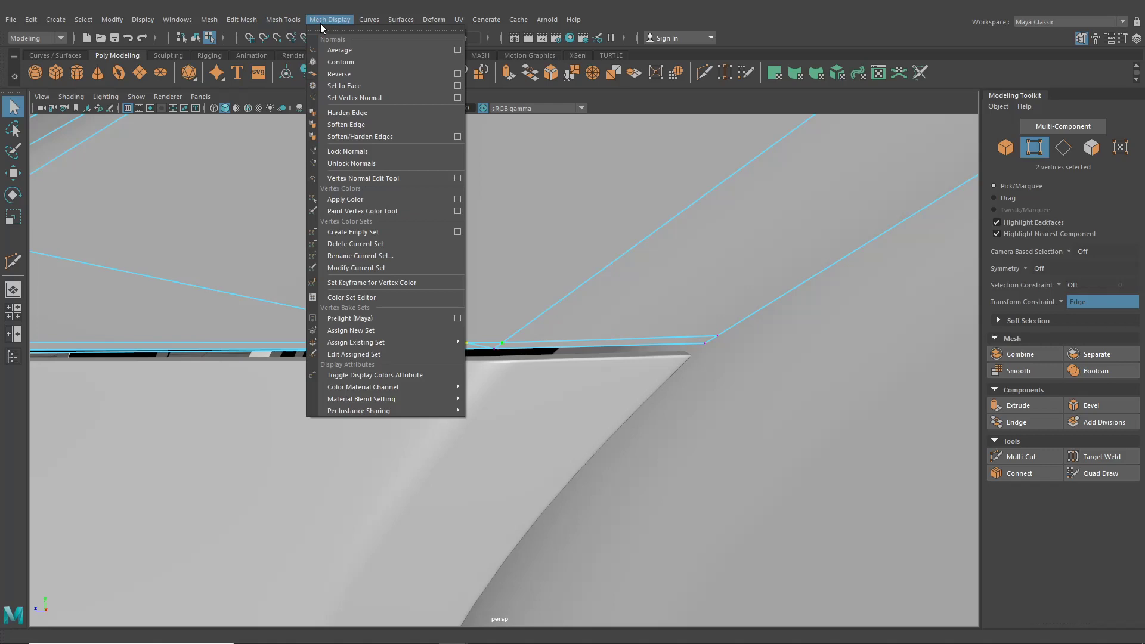
{"action": "left_click", "coordinate": [723, 76]}
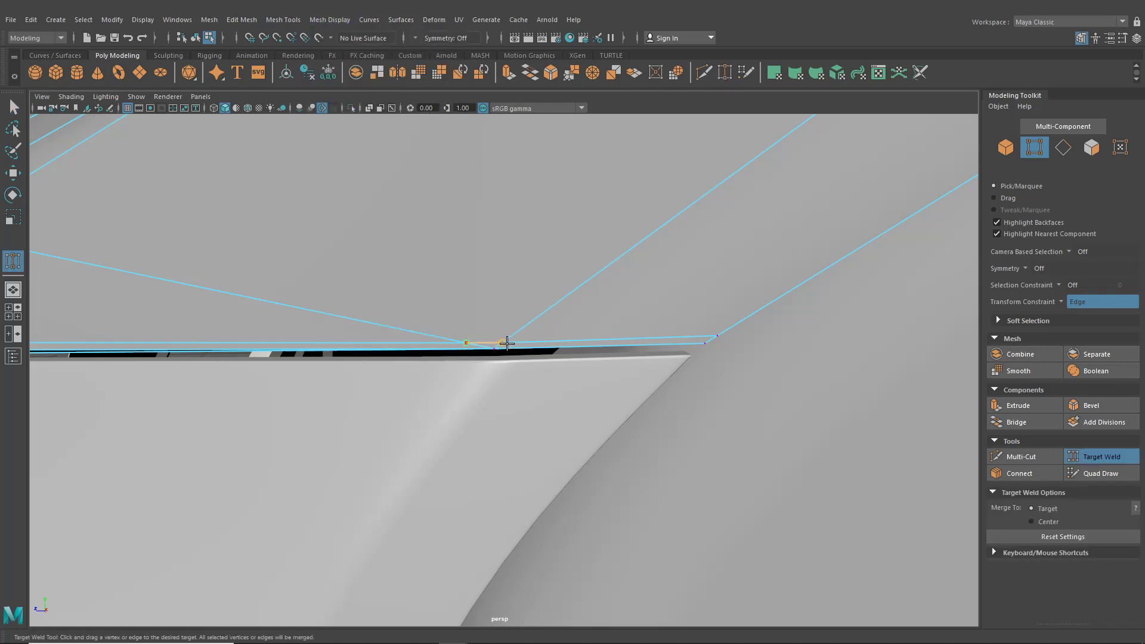
{"action": "left_click_drag", "start_coordinate": [507, 343], "coordinate": [507, 343]}
Return to object selection, select the front bumper, and turn on wireframe on shaded to compare its edges with the fender's corner.
{"action": "scroll", "coordinate": [540, 361], "scroll_direction": "down", "scroll_amount": 10}
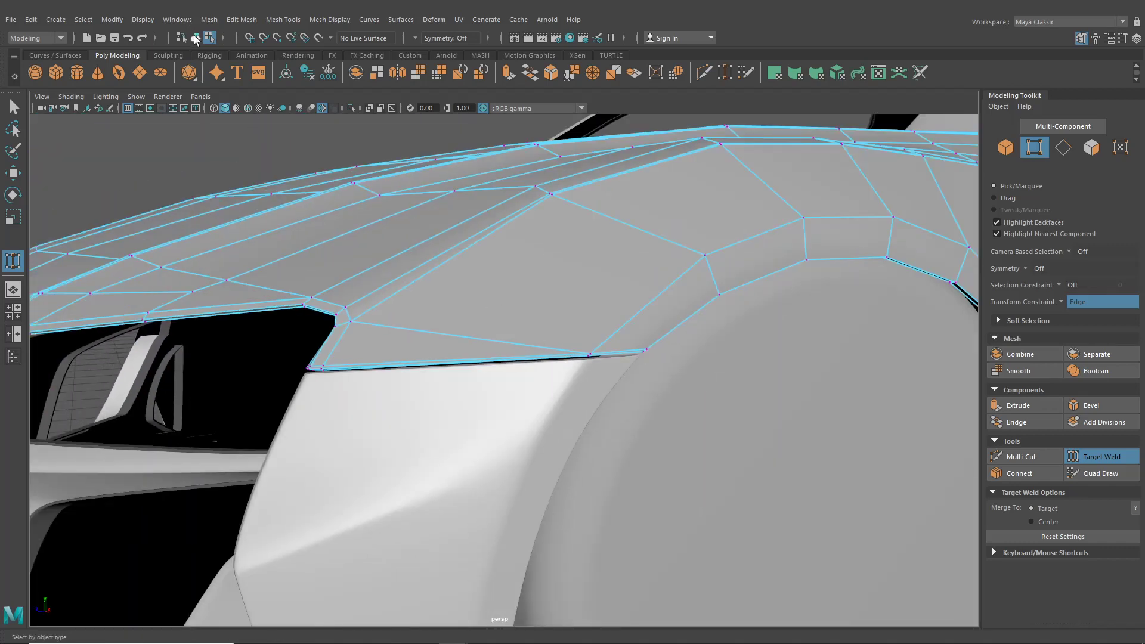
{"action": "left_click", "coordinate": [195, 39]}
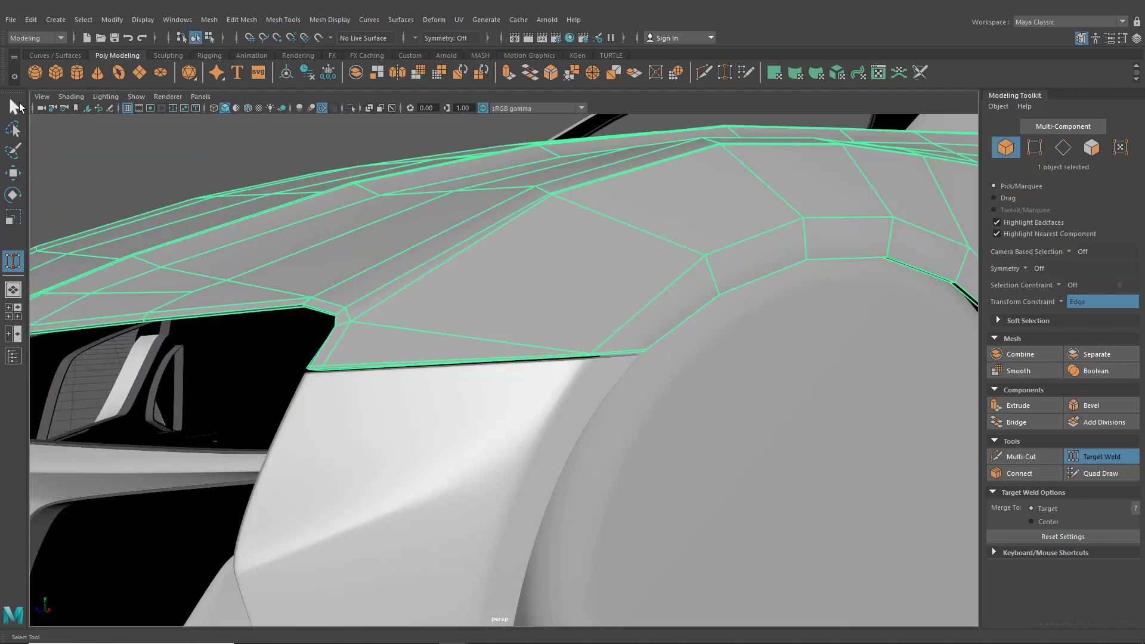
{"action": "key", "text": "q"}
{"action": "left_click", "coordinate": [381, 392]}
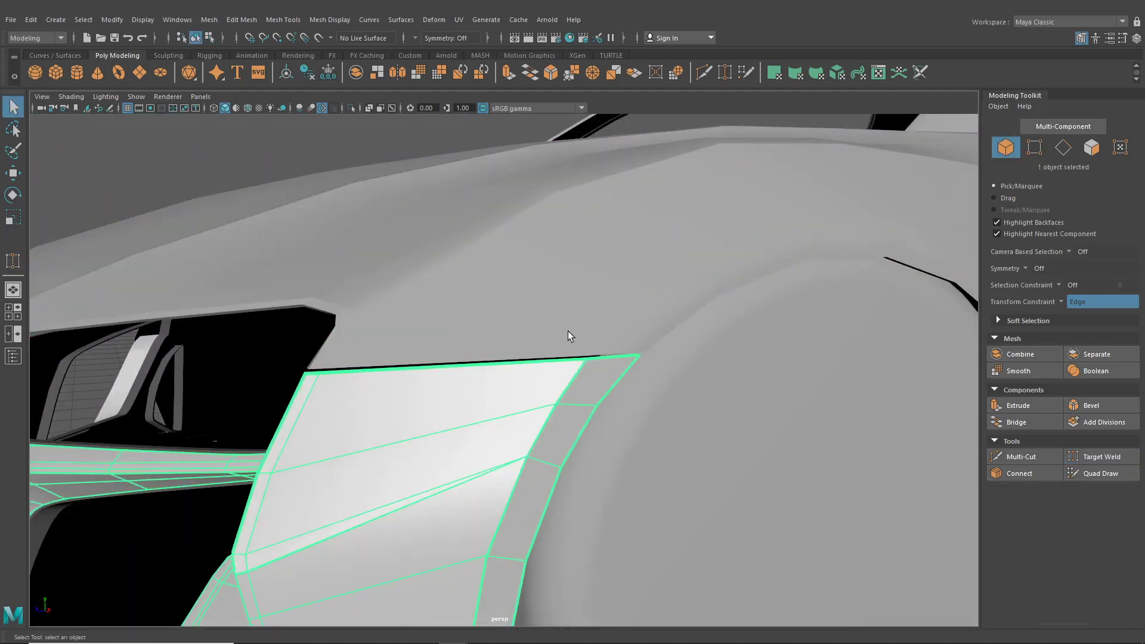
{"action": "middle_click_drag", "start_coordinate": [576, 317], "coordinate": [507, 324], "text": "alt"}
{"action": "left_click", "coordinate": [249, 108]}
{"action": "right_click_drag", "start_coordinate": [495, 293], "coordinate": [553, 381], "text": "alt"}
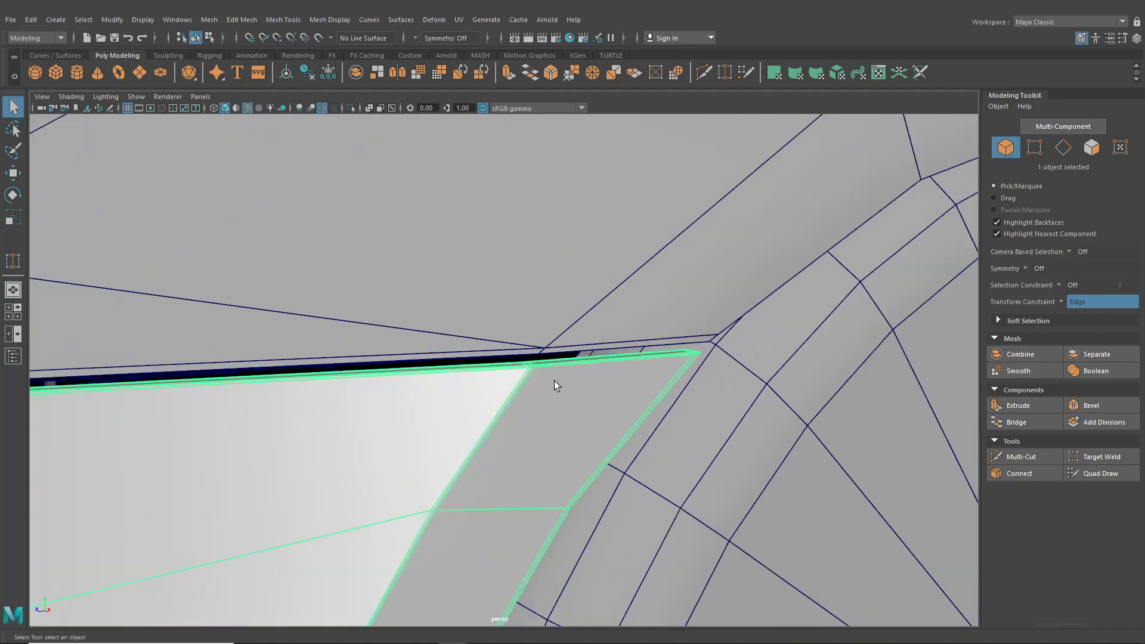
Insert edge loops in the fender's wheel-arch strip, one close to its upper edge and one close to its rim.
{"action": "left_click", "coordinate": [264, 21]}
{"action": "left_click", "coordinate": [306, 107]}
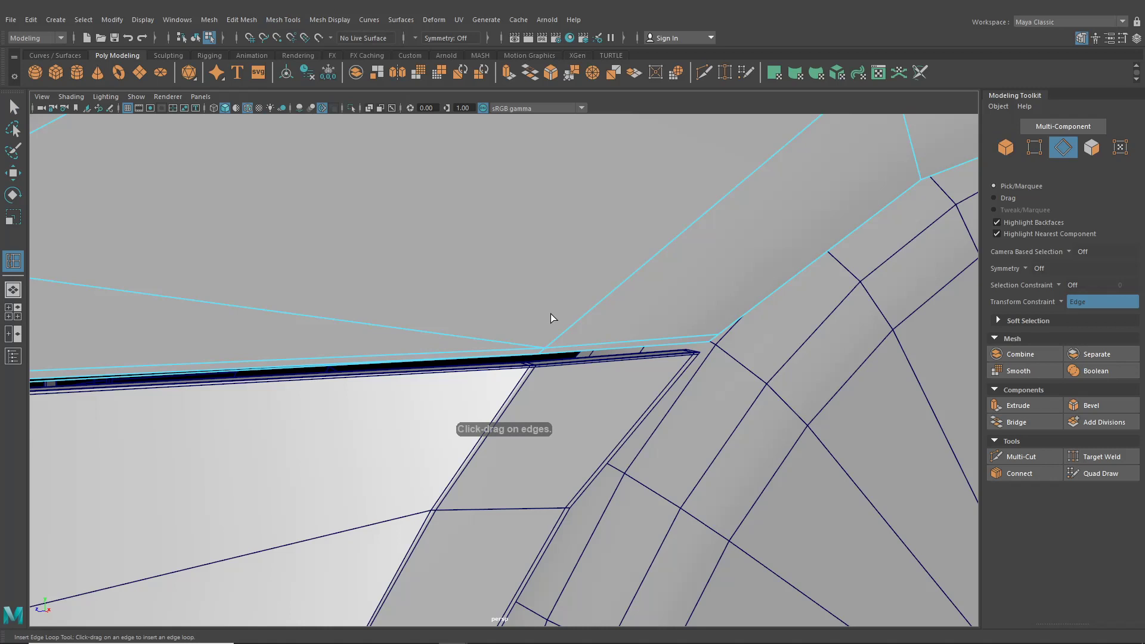
{"action": "left_click", "coordinate": [554, 348]}
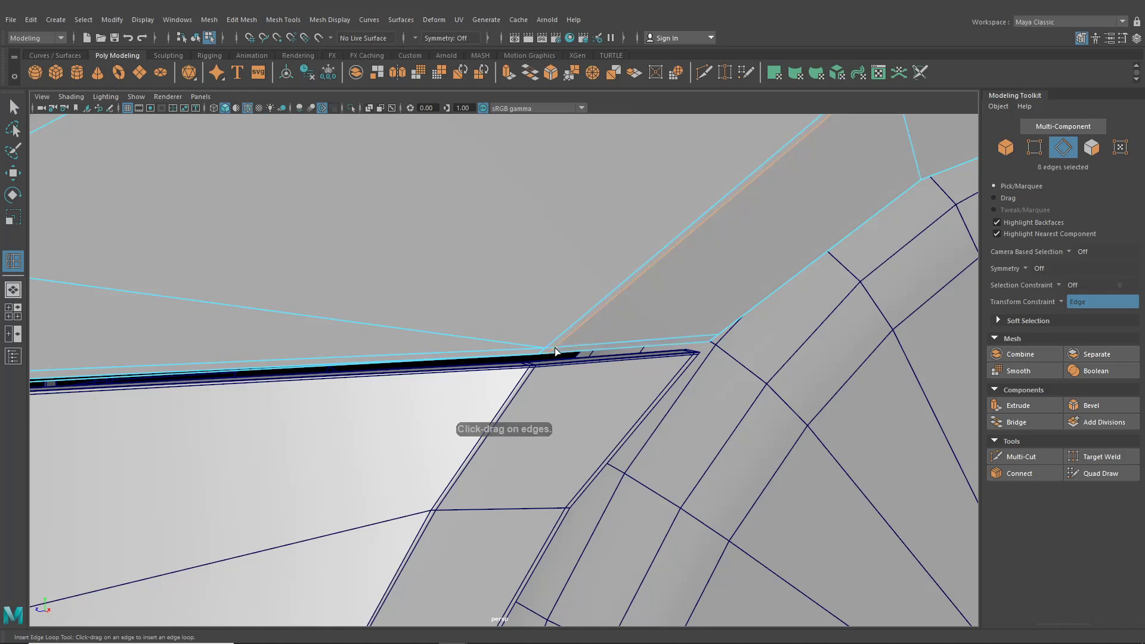
{"action": "middle_click_drag", "start_coordinate": [555, 348], "coordinate": [410, 339], "text": "alt"}
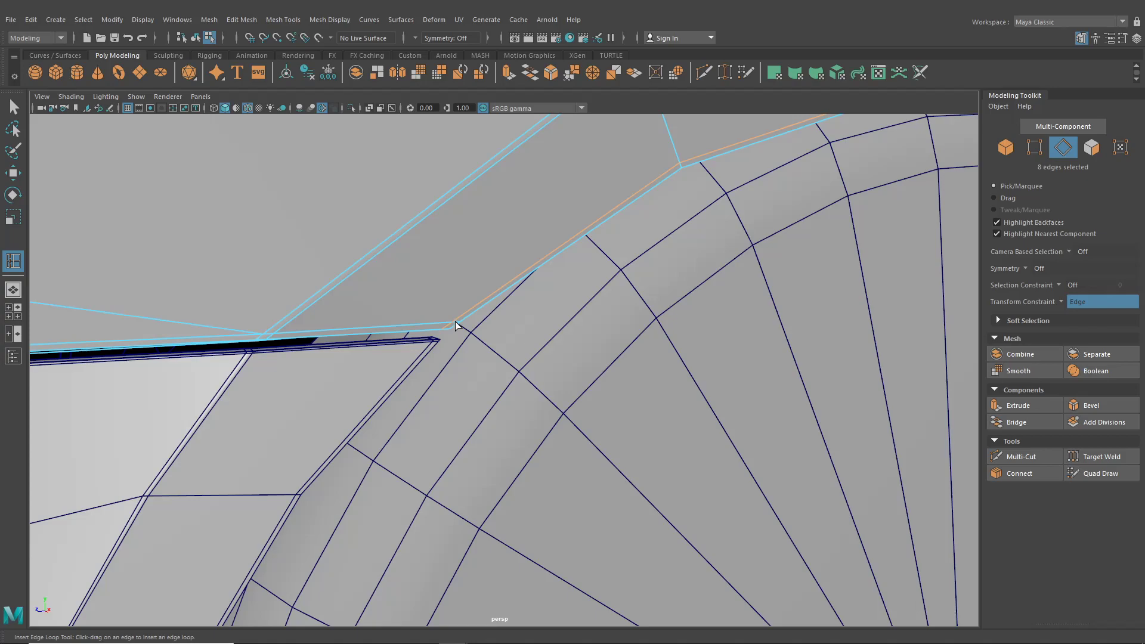
Examine the new wheel-arch loops from the front corner around to where the fender meets the lower panel at the rear.
{"action": "left_click_drag", "start_coordinate": [456, 321], "coordinate": [430, 351], "text": "alt"}
{"action": "scroll", "coordinate": [410, 338], "scroll_direction": "down", "scroll_amount": 3}
{"action": "scroll", "coordinate": [213, 324], "scroll_direction": "up", "scroll_amount": 5}
{"action": "scroll", "coordinate": [303, 369], "scroll_direction": "down", "scroll_amount": 4}
{"action": "left_click_drag", "start_coordinate": [345, 370], "coordinate": [513, 356], "text": "alt"}
{"action": "middle_click_drag", "start_coordinate": [514, 356], "coordinate": [378, 355], "text": "alt"}
{"action": "left_click_drag", "start_coordinate": [378, 356], "coordinate": [441, 346], "text": "alt"}
{"action": "middle_click_drag", "start_coordinate": [441, 346], "coordinate": [371, 339], "text": "alt"}
{"action": "scroll", "coordinate": [420, 360], "scroll_direction": "up", "scroll_amount": 4}
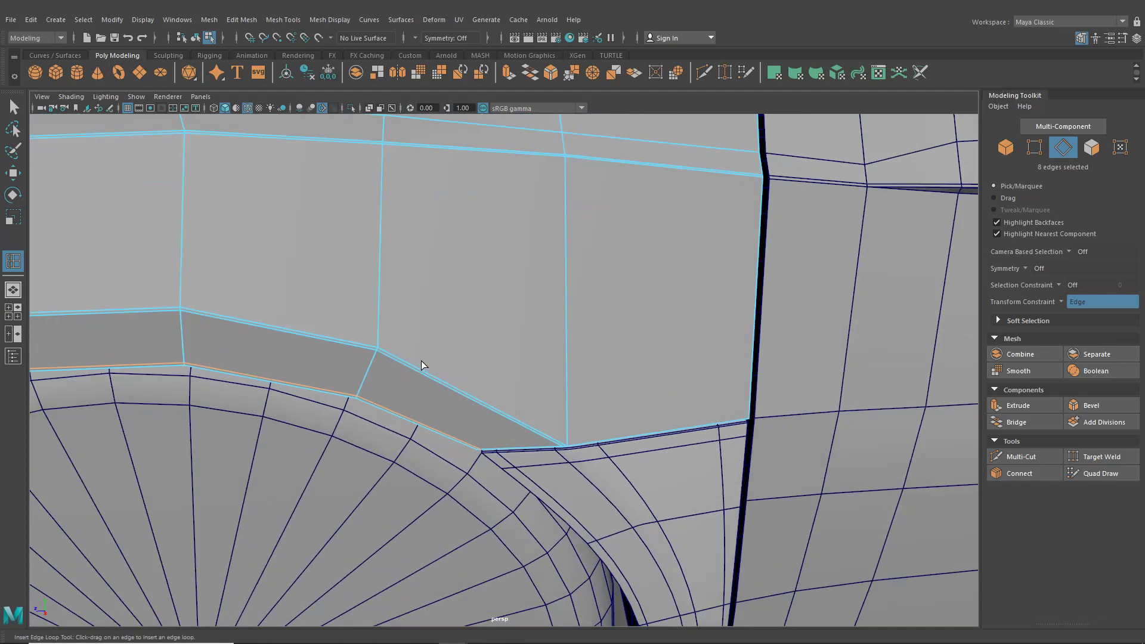
{"action": "left_click_drag", "start_coordinate": [422, 362], "coordinate": [386, 338], "text": "alt"}
{"action": "middle_click_drag", "start_coordinate": [378, 340], "coordinate": [501, 357], "text": "alt"}
{"action": "left_click_drag", "start_coordinate": [501, 356], "coordinate": [551, 353], "text": "alt"}
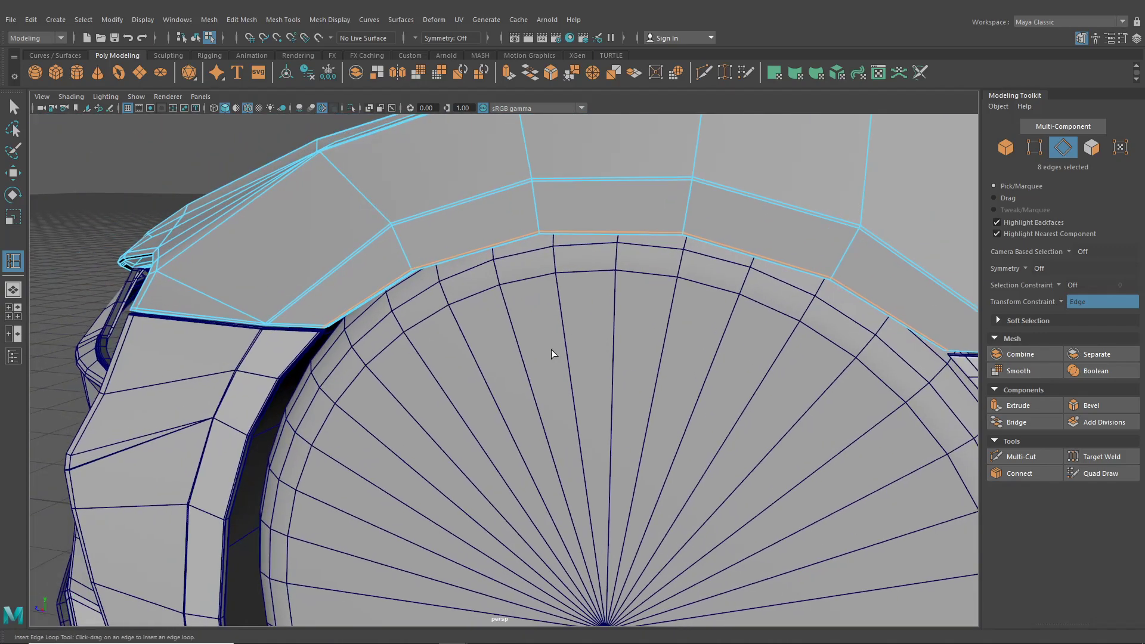
{"action": "middle_click_drag", "start_coordinate": [895, 319], "coordinate": [432, 319], "text": "alt"}
{"action": "scroll", "coordinate": [457, 325], "scroll_direction": "up", "scroll_amount": 4}
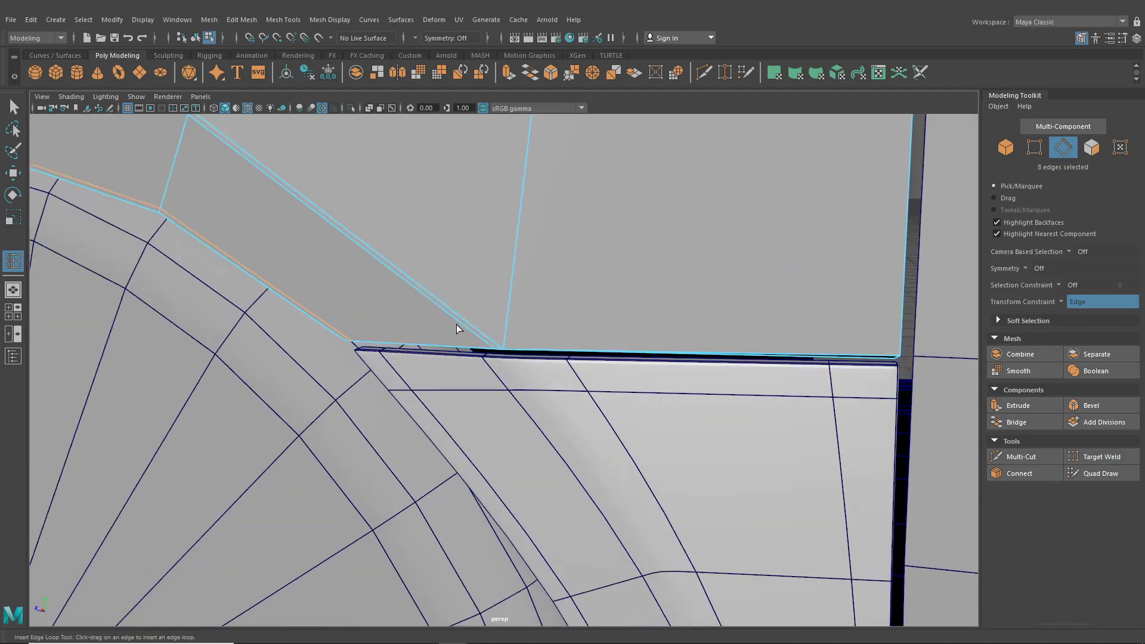
{"action": "left_click_drag", "start_coordinate": [456, 325], "coordinate": [416, 308], "text": "alt"}
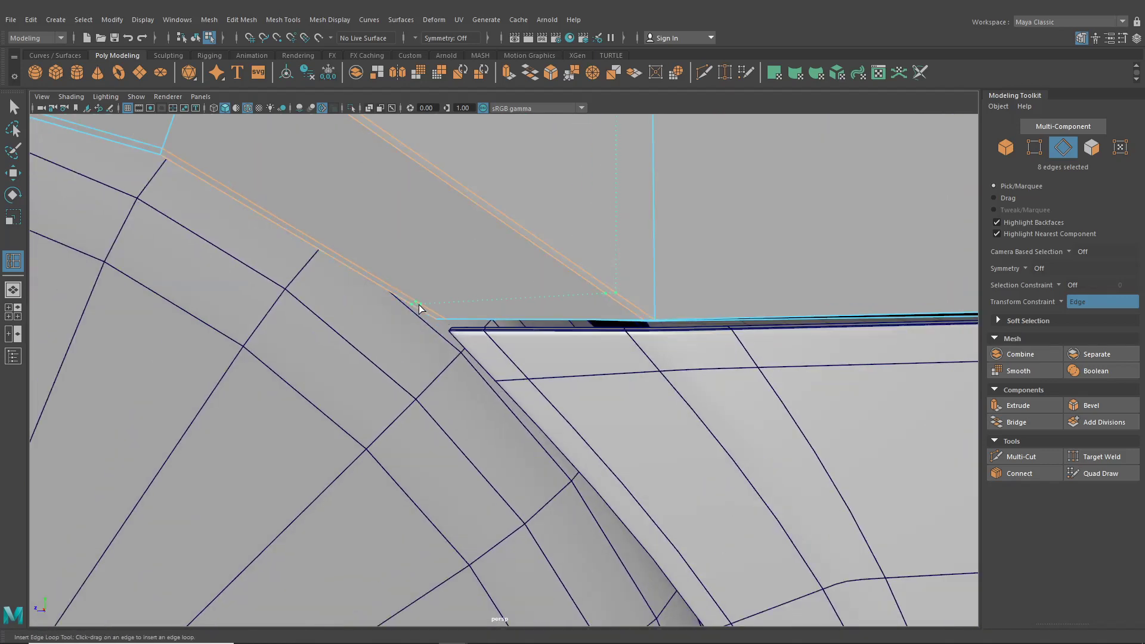
{"action": "middle_click_drag", "start_coordinate": [486, 295], "coordinate": [450, 306], "text": "alt"}
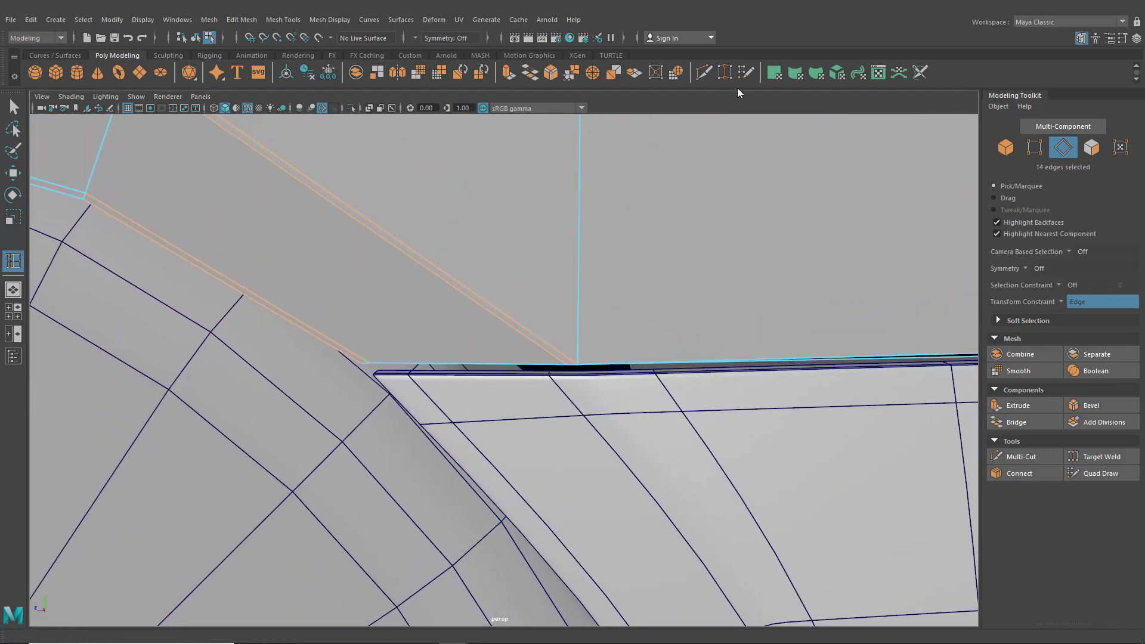
Add short cuts across the two narrow strips where they end at the fender's rear lower border, using Multi-Cut and Insert Edge Loop.
{"action": "left_click", "coordinate": [704, 72]}
{"action": "scroll", "coordinate": [660, 352], "scroll_direction": "up", "scroll_amount": 3}
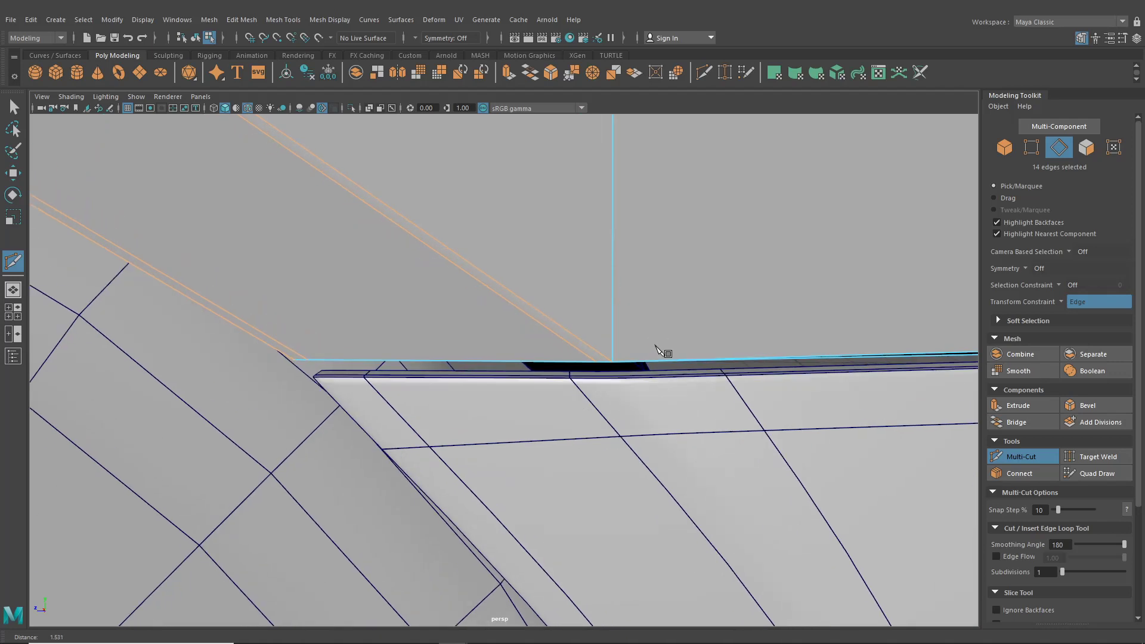
{"action": "left_click", "coordinate": [594, 353]}
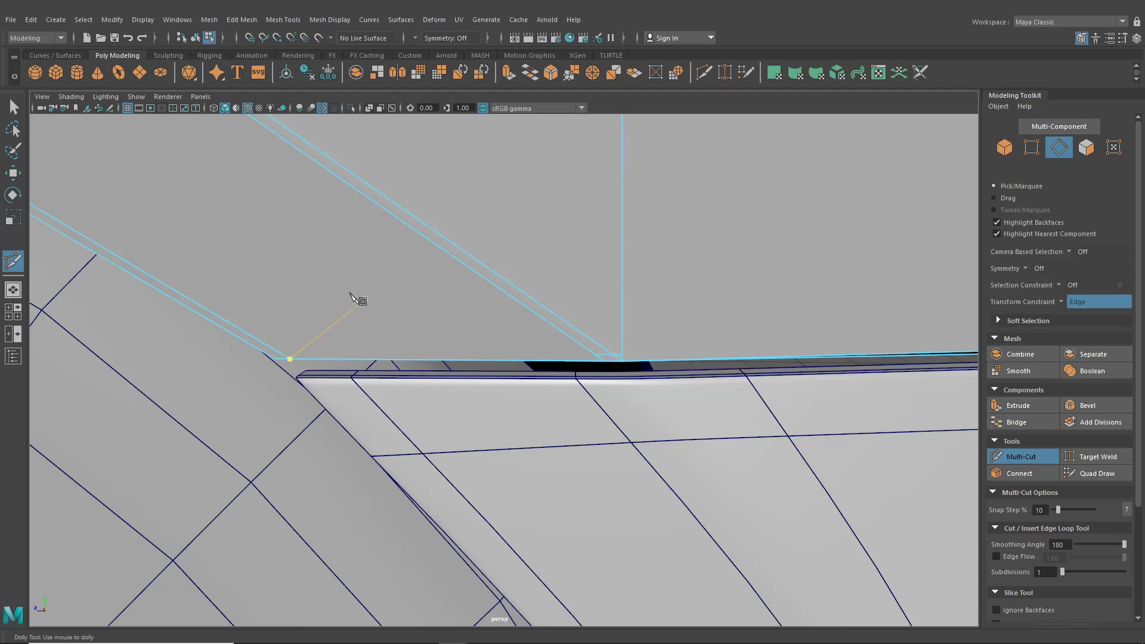
{"action": "left_click", "coordinate": [235, 22]}
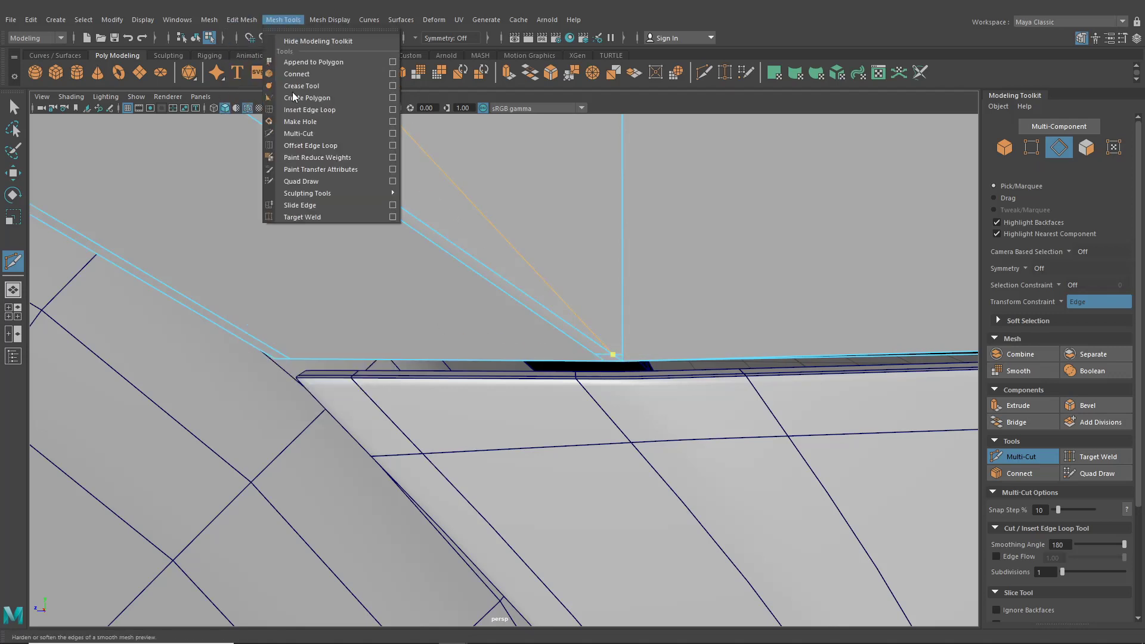
{"action": "left_click", "coordinate": [298, 112]}
{"action": "left_click_drag", "start_coordinate": [262, 348], "coordinate": [273, 355]}
Multi-Cut an edge just above the rear lower border, from the wheel-arch rim loop to the upper arch loop.
{"action": "left_click", "coordinate": [703, 75]}
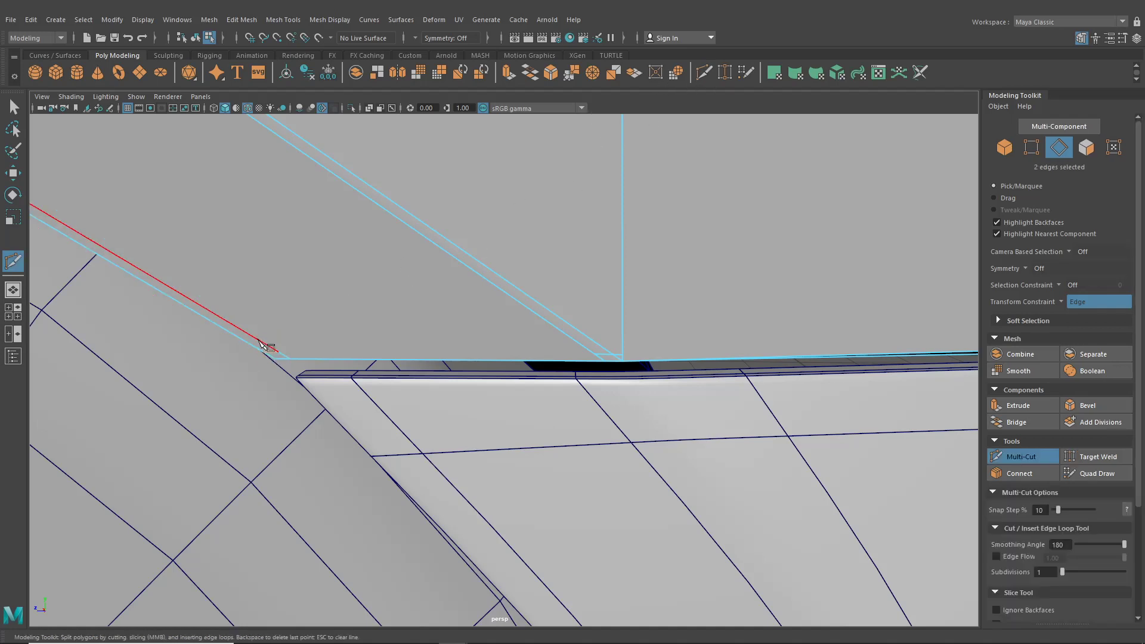
{"action": "left_click", "coordinate": [277, 352]}
{"action": "left_click", "coordinate": [586, 348]}
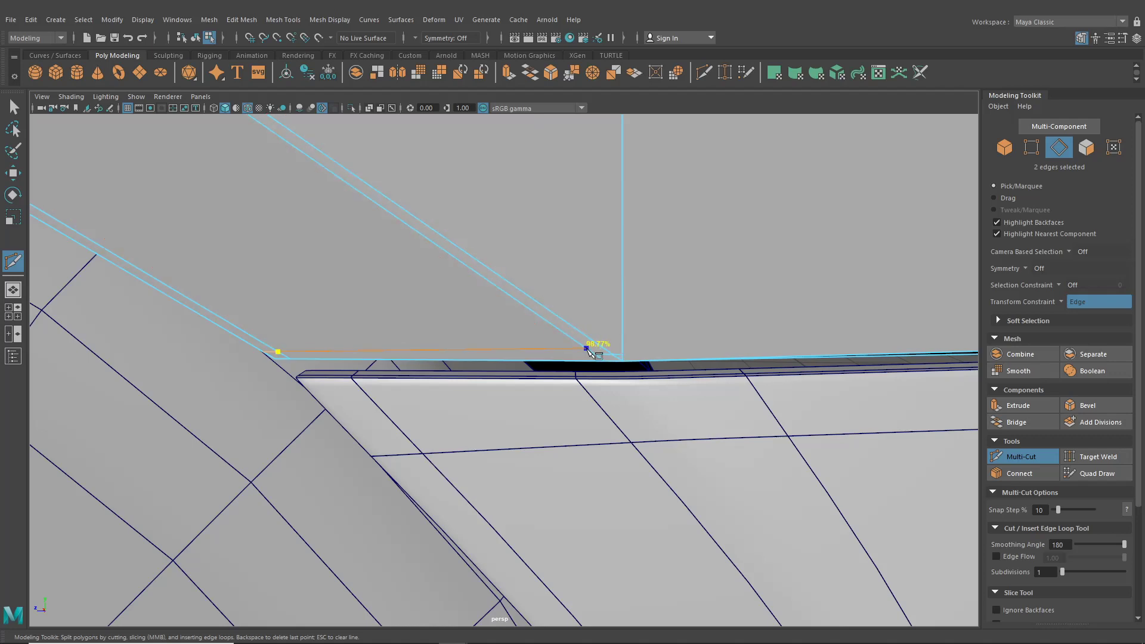
{"action": "key", "text": "Return"}
Multi-Cut from the vertical edge behind the arch along the lower border and over the fender's rear rim.
{"action": "middle_click_drag", "start_coordinate": [690, 358], "coordinate": [547, 341], "text": "alt"}
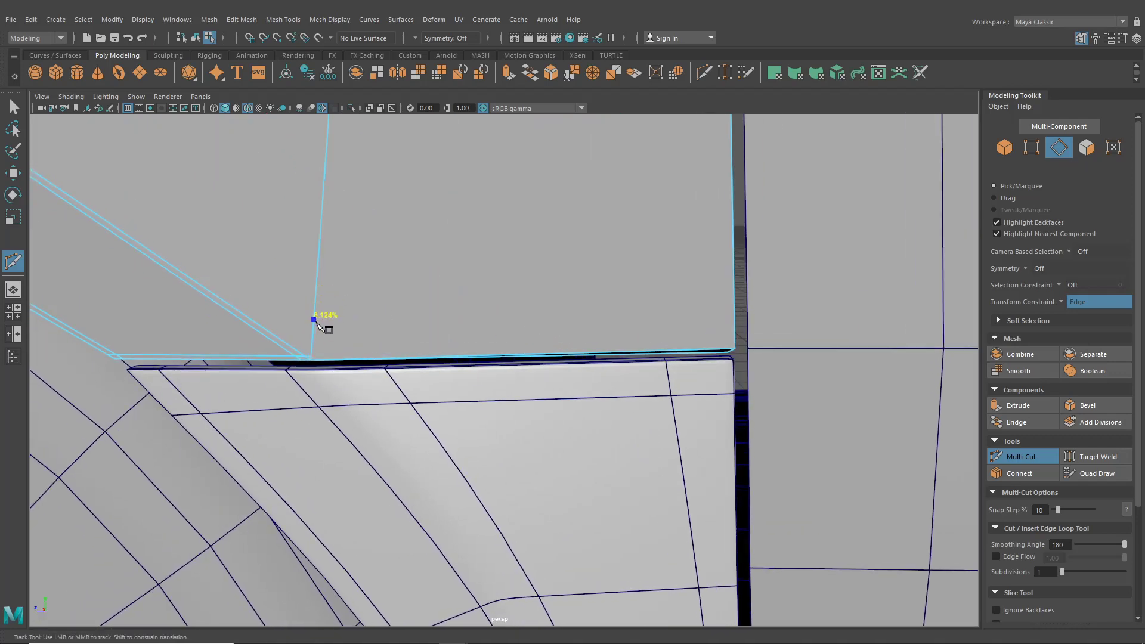
{"action": "middle_click_drag", "start_coordinate": [378, 370], "coordinate": [588, 370], "text": "alt"}
{"action": "scroll", "coordinate": [529, 439], "scroll_direction": "up", "scroll_amount": 3}
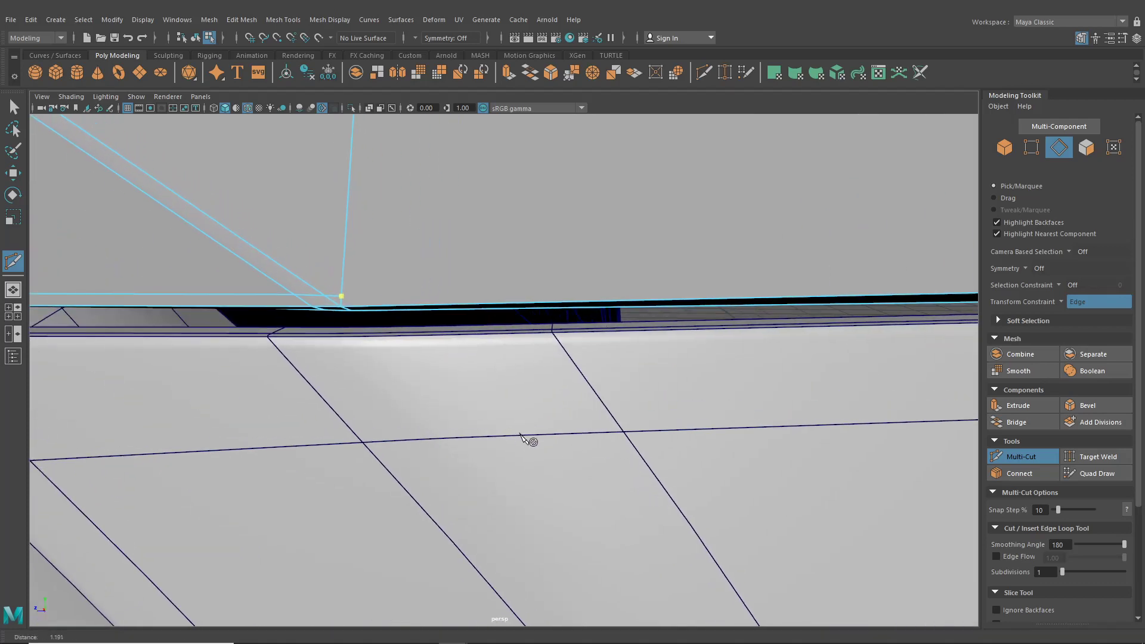
{"action": "scroll", "coordinate": [500, 443], "scroll_direction": "down", "scroll_amount": 2}
{"action": "scroll", "coordinate": [412, 417], "scroll_direction": "down", "scroll_amount": 3}
{"action": "middle_click_drag", "start_coordinate": [411, 417], "coordinate": [388, 401], "text": "alt"}
{"action": "scroll", "coordinate": [429, 396], "scroll_direction": "up", "scroll_amount": 3}
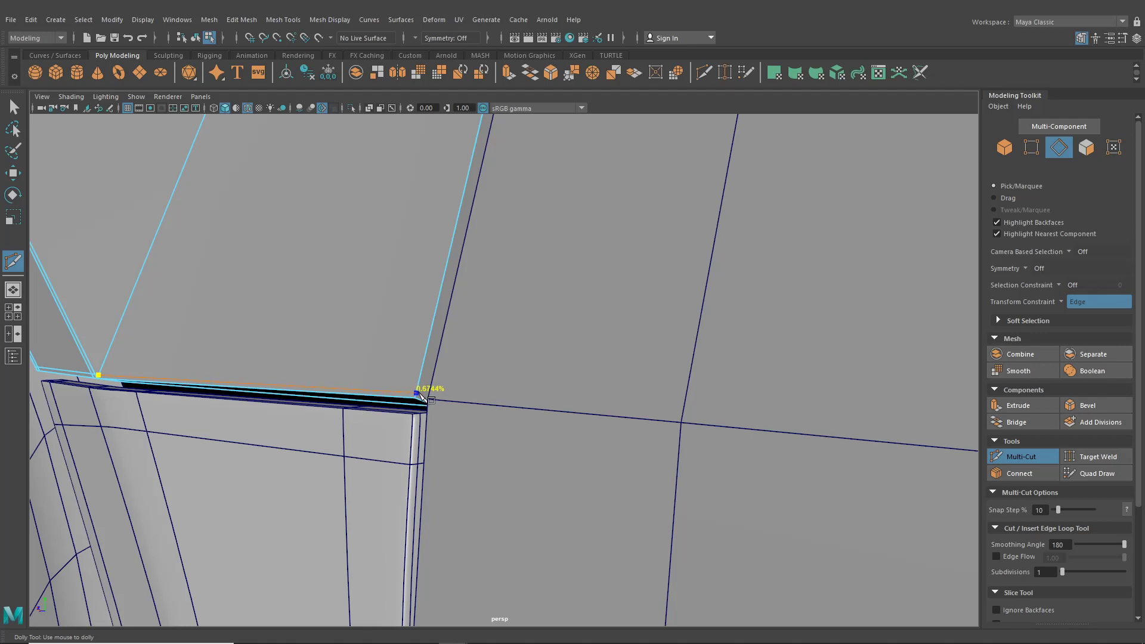
{"action": "scroll", "coordinate": [424, 400], "scroll_direction": "up", "scroll_amount": 3}
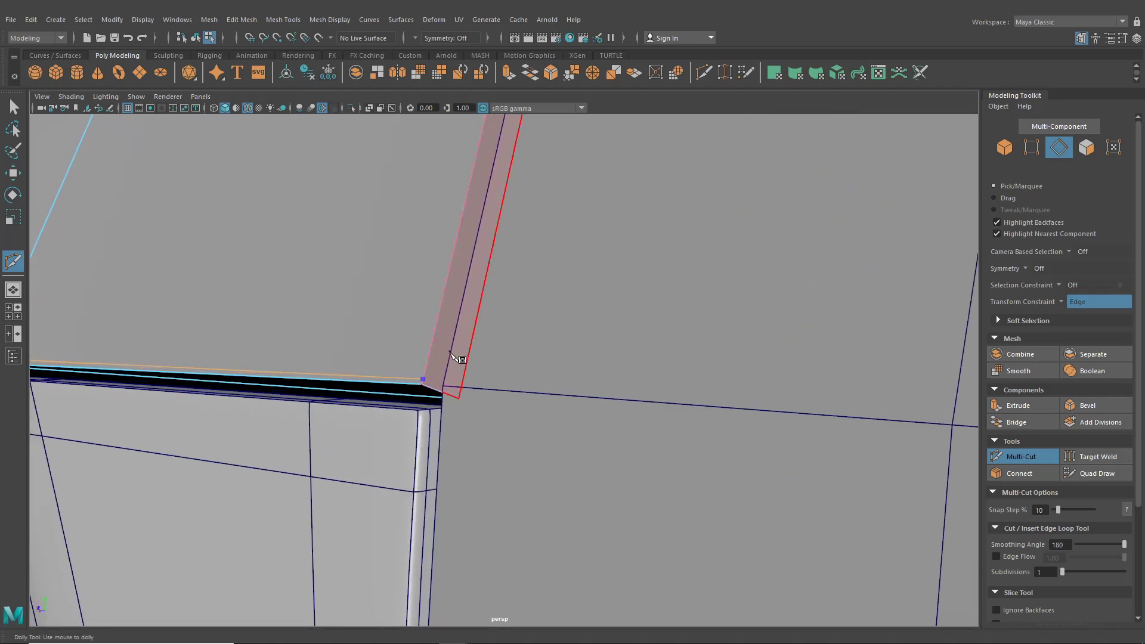
{"action": "left_click_drag", "start_coordinate": [474, 375], "coordinate": [531, 376], "text": "alt"}
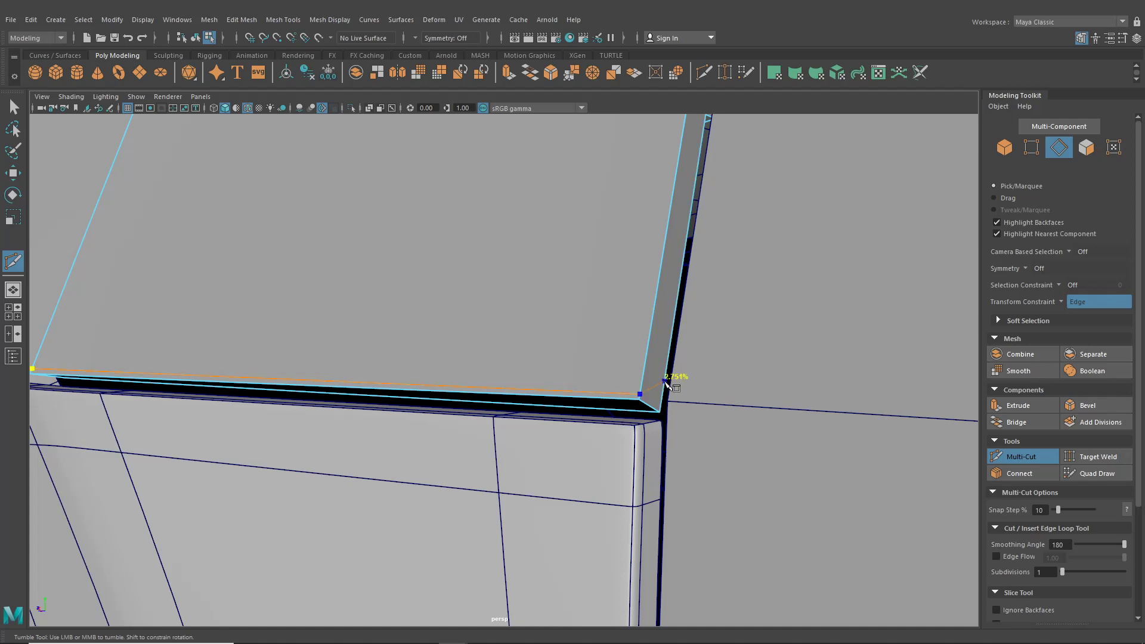
{"action": "scroll", "coordinate": [615, 397], "scroll_direction": "down", "scroll_amount": 3}
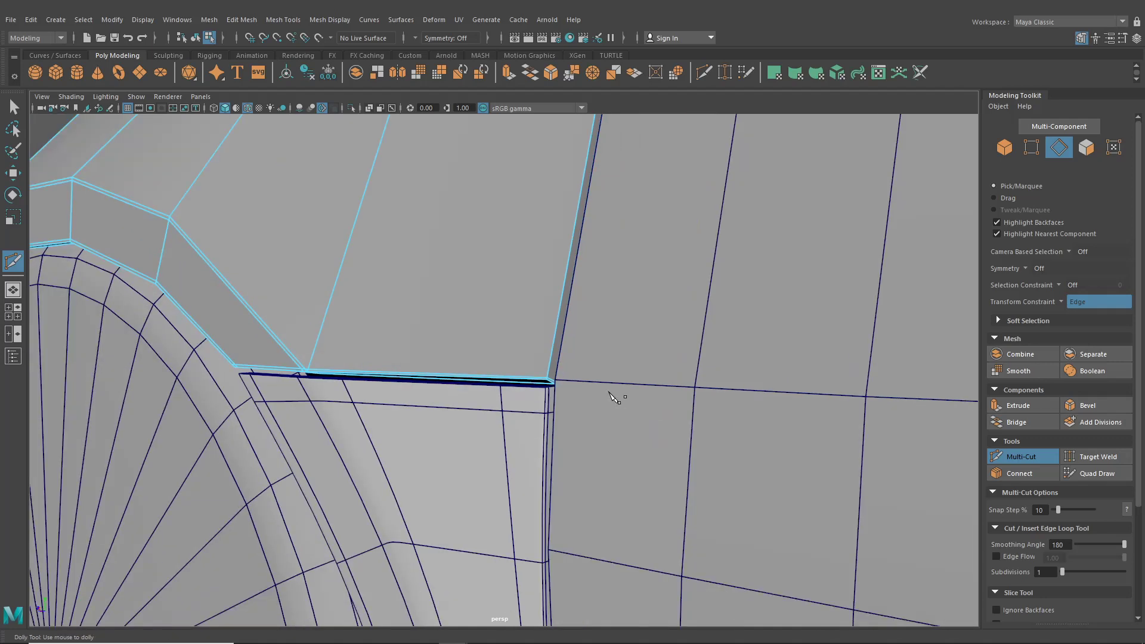
{"action": "key", "text": "q"}
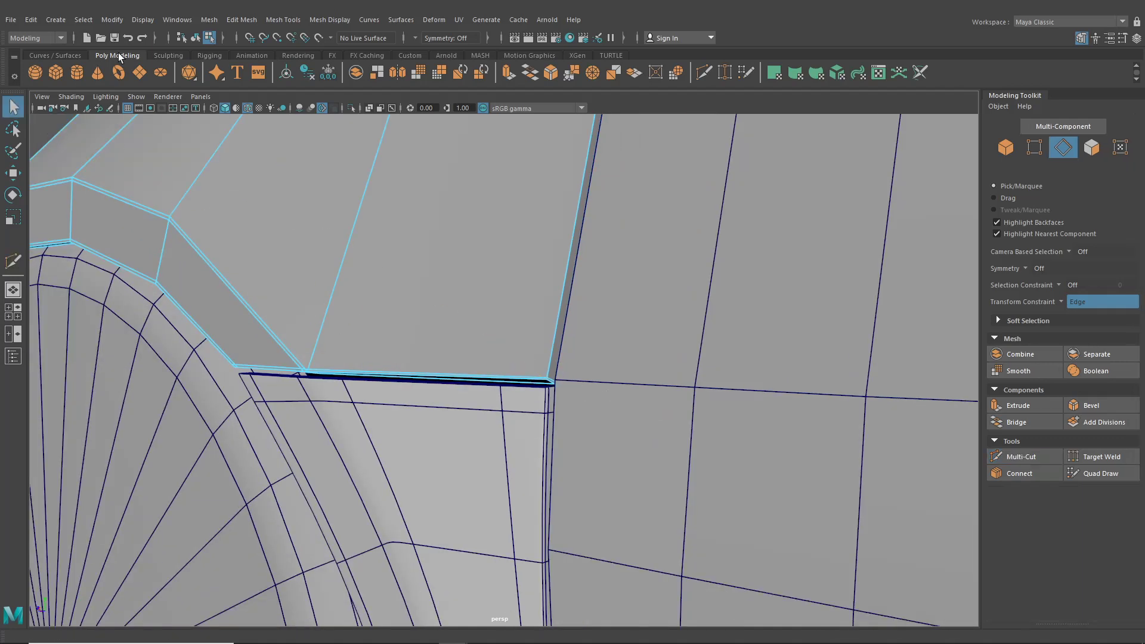
Select three vertices along the fender's rear lower border, switch the transform constraint off, and move them slightly along Y.
{"action": "left_click", "coordinate": [195, 37]}
{"action": "left_click_drag", "start_coordinate": [334, 298], "coordinate": [439, 327], "text": "alt"}
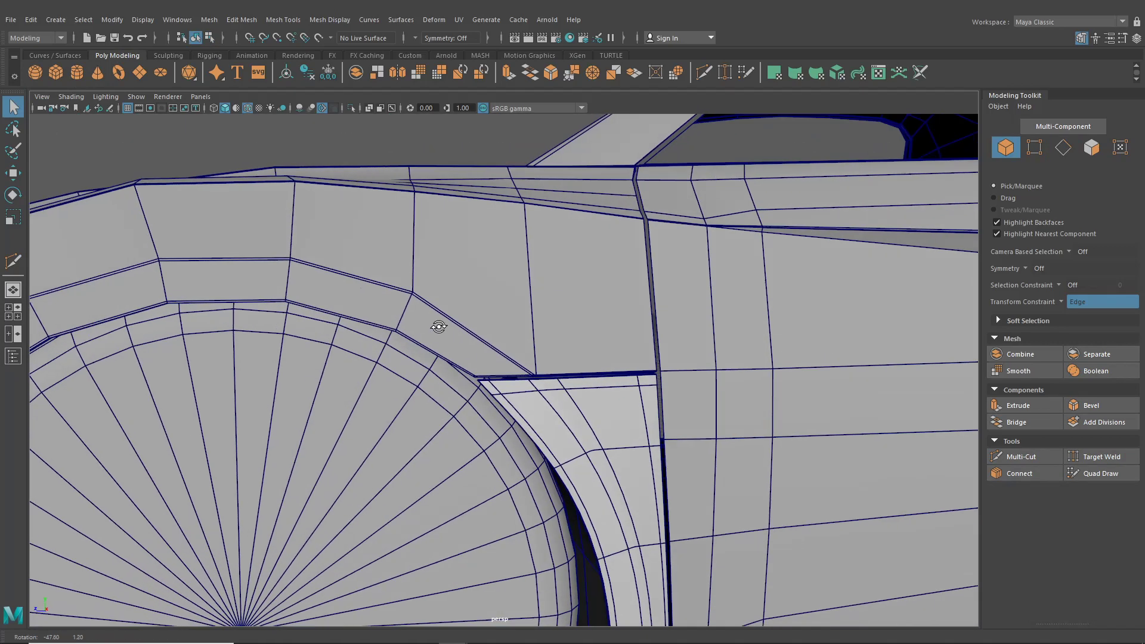
{"action": "scroll", "coordinate": [439, 327], "scroll_direction": "down", "scroll_amount": 3}
{"action": "scroll", "coordinate": [410, 331], "scroll_direction": "up", "scroll_amount": 4}
{"action": "left_click", "coordinate": [410, 330]}
{"action": "scroll", "coordinate": [389, 328], "scroll_direction": "up", "scroll_amount": 4}
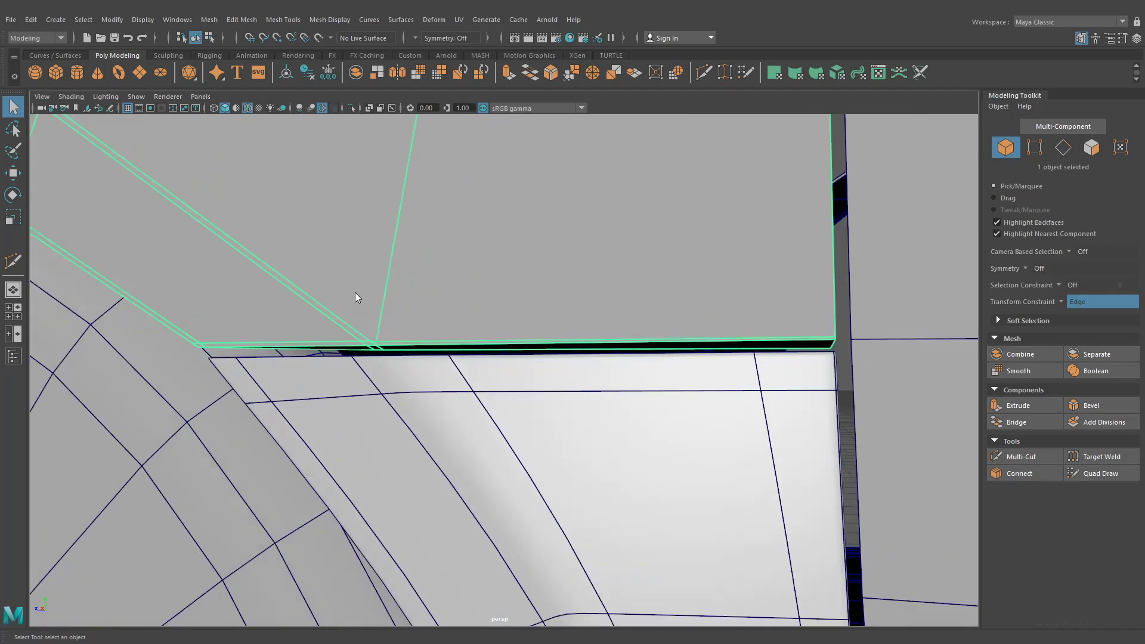
{"action": "right_click_drag", "start_coordinate": [331, 284], "coordinate": [291, 293]}
{"action": "left_click", "coordinate": [374, 350]}
{"action": "left_click", "coordinate": [383, 351], "text": "shift"}
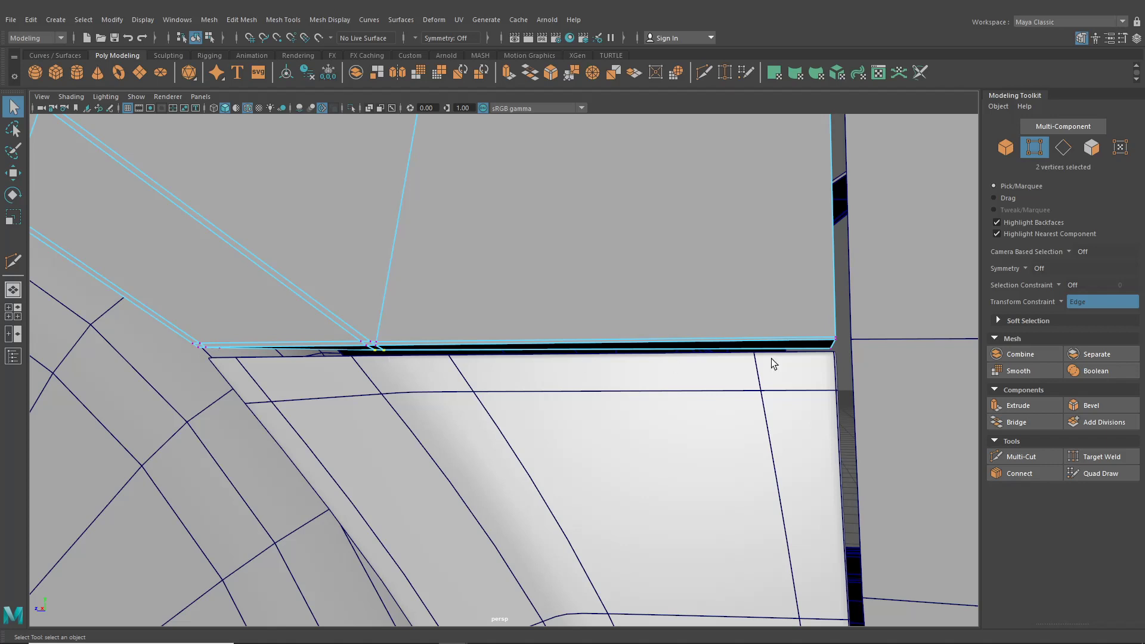
{"action": "left_click", "coordinate": [21, 175]}
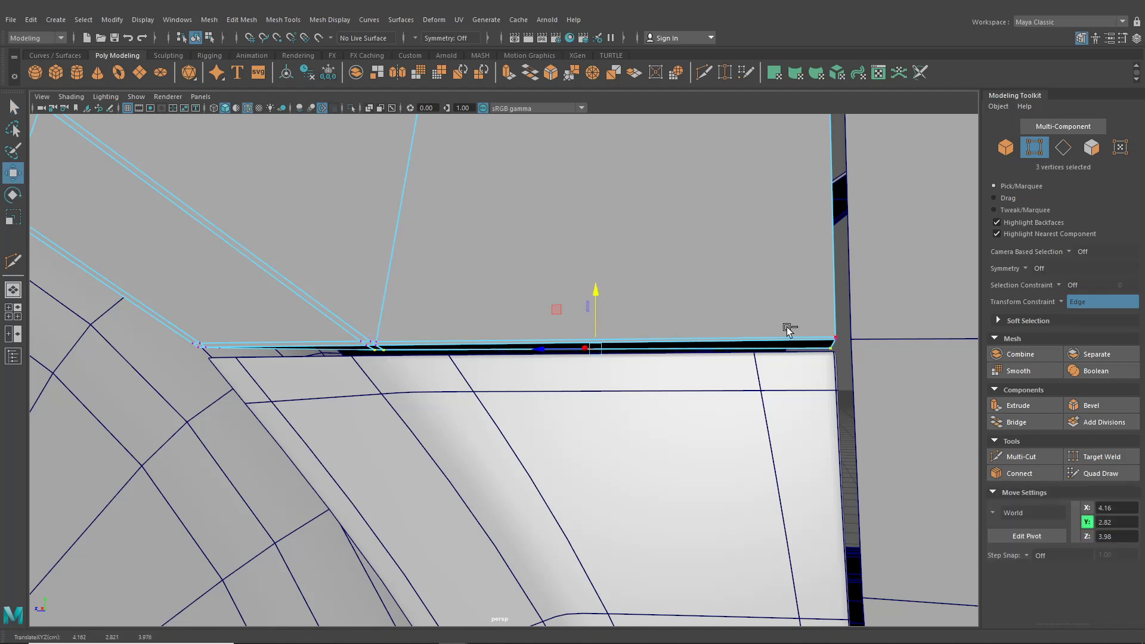
{"action": "left_click", "coordinate": [1072, 302]}
{"action": "left_click", "coordinate": [1069, 310]}
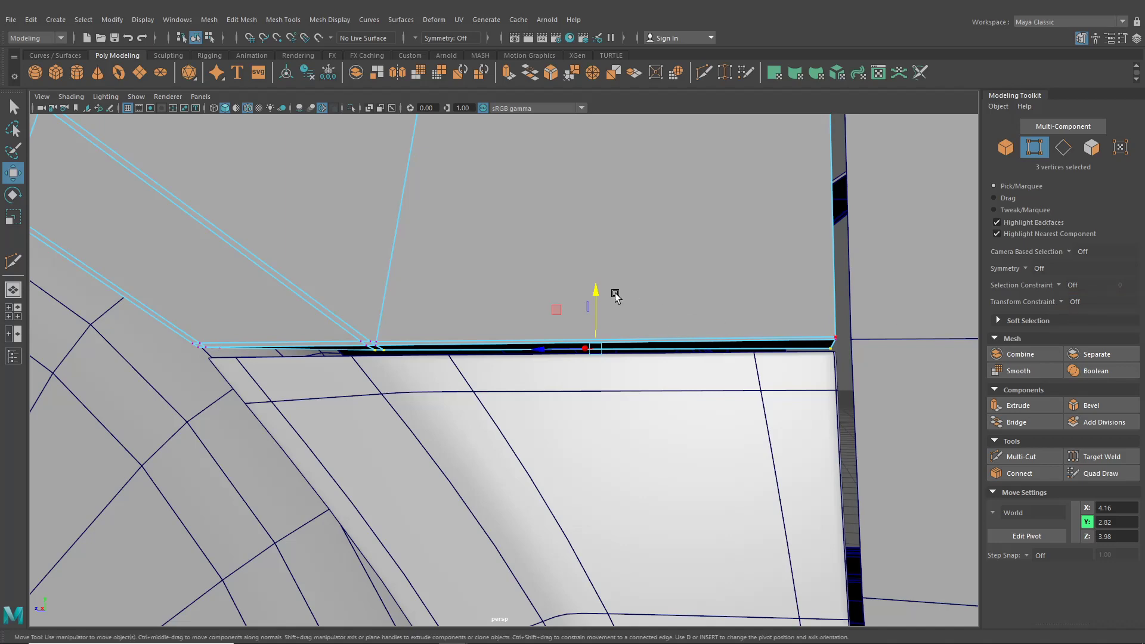
{"action": "left_click_drag", "start_coordinate": [597, 288], "coordinate": [536, 405]}
Insert an edge loop close to the fender's rear edge along the door seam.
{"action": "scroll", "coordinate": [602, 323], "scroll_direction": "down", "scroll_amount": 3}
{"action": "scroll", "coordinate": [526, 366], "scroll_direction": "down", "scroll_amount": 3}
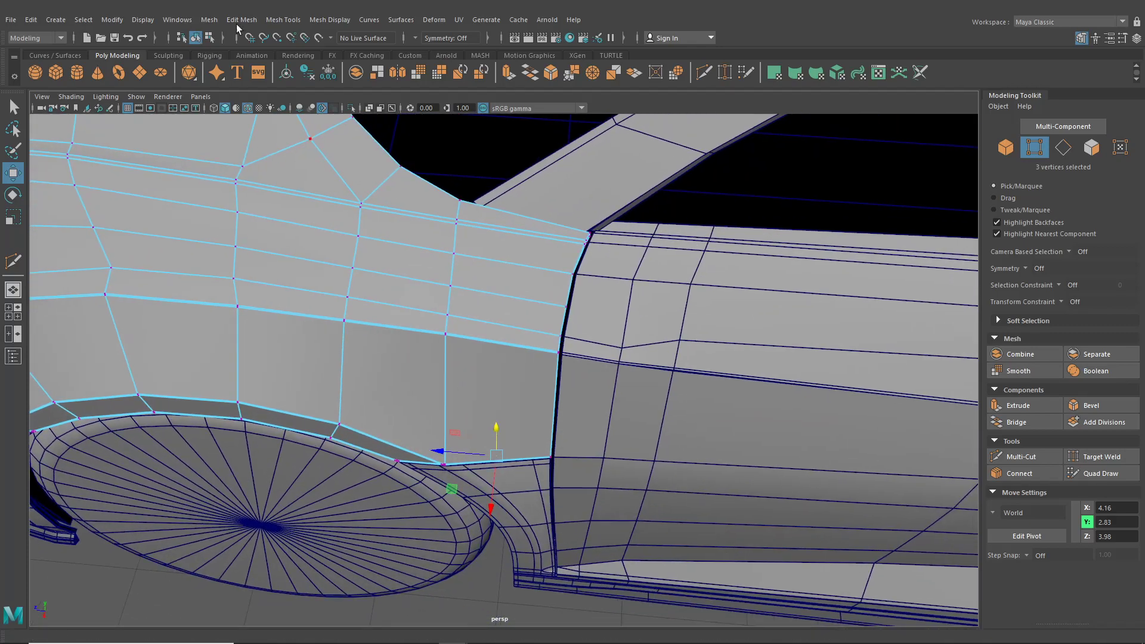
{"action": "left_click", "coordinate": [282, 20]}
{"action": "left_click", "coordinate": [310, 113]}
{"action": "scroll", "coordinate": [534, 234], "scroll_direction": "up", "scroll_amount": 5}
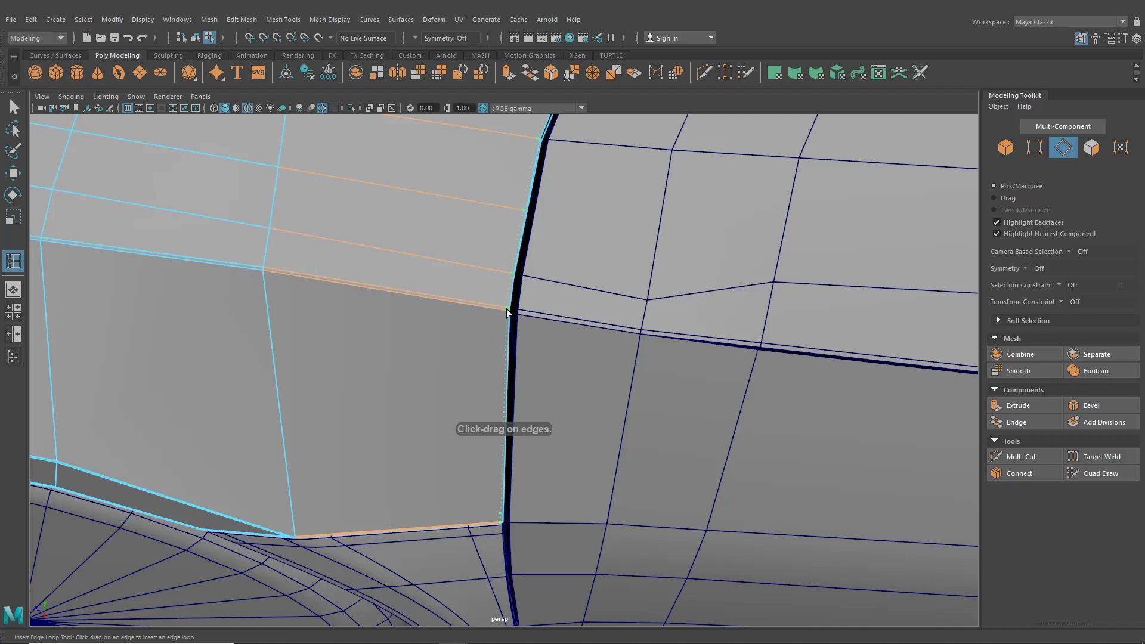
{"action": "left_click", "coordinate": [506, 309]}
{"action": "left_click_drag", "start_coordinate": [506, 309], "coordinate": [463, 338], "text": "alt"}
Insert an edge loop close to the hood's border along the windshield opening.
{"action": "scroll", "coordinate": [501, 328], "scroll_direction": "down", "scroll_amount": 3}
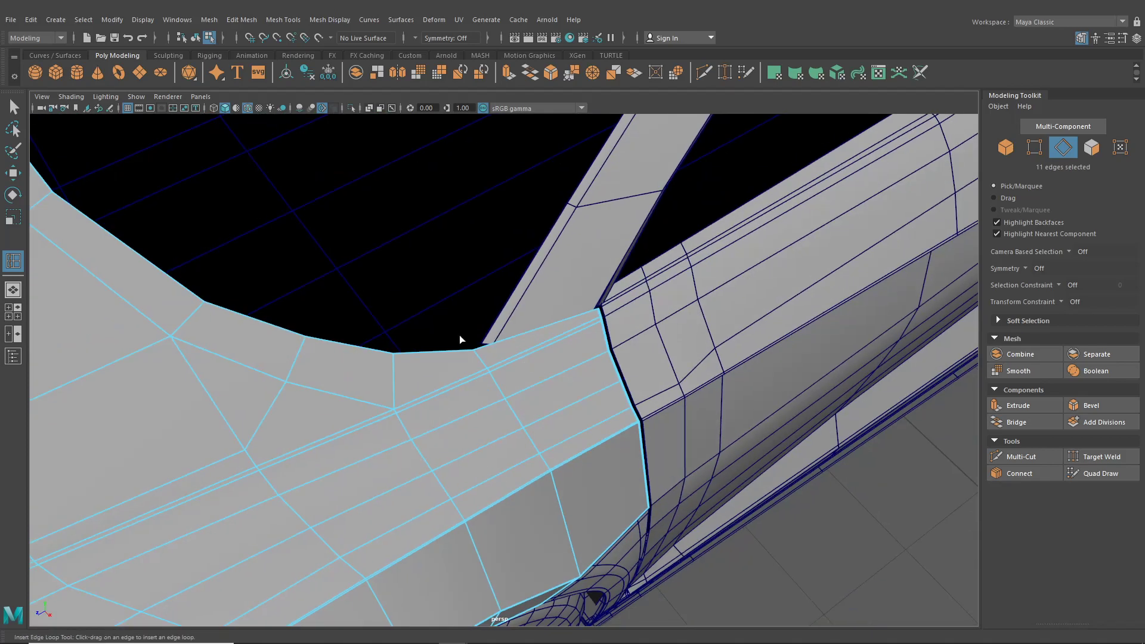
{"action": "scroll", "coordinate": [545, 356], "scroll_direction": "up", "scroll_amount": 5}
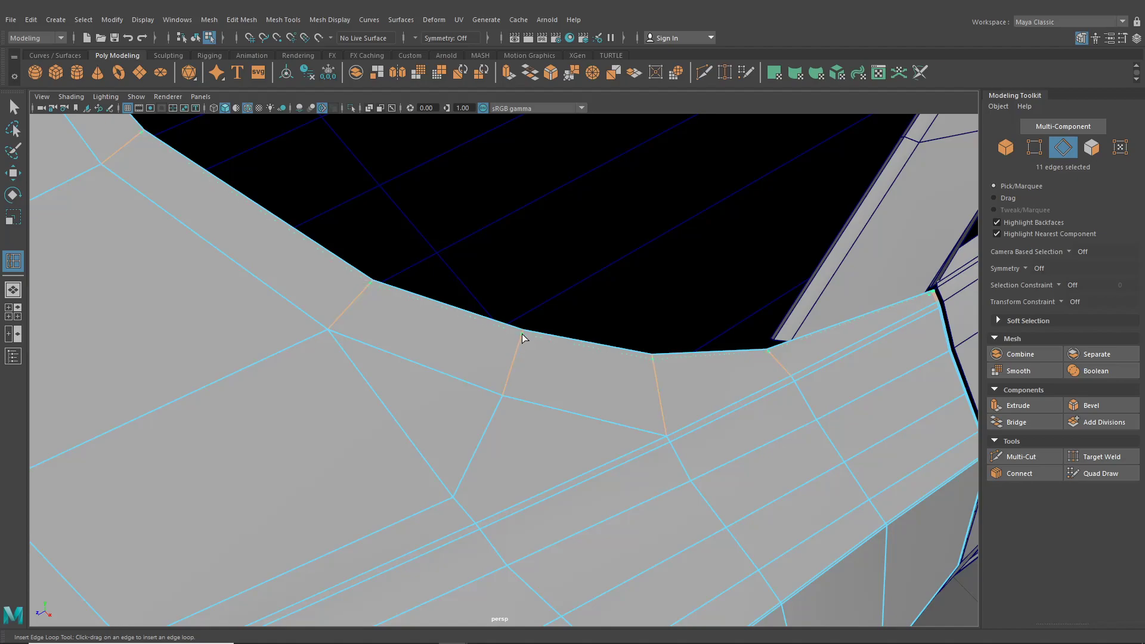
{"action": "left_click", "coordinate": [523, 335]}
{"action": "left_click_drag", "start_coordinate": [524, 335], "coordinate": [445, 309], "text": "alt"}
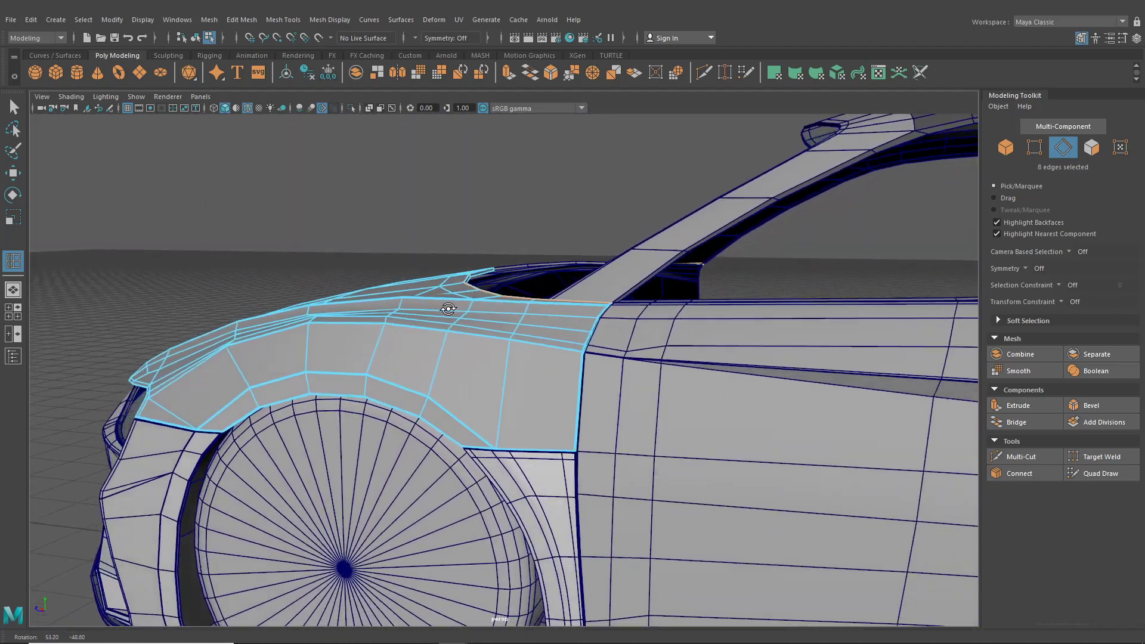
{"action": "scroll", "coordinate": [465, 304], "scroll_direction": "up", "scroll_amount": 4}
Return to object selection, preview the hood and fender panel smoothed, and turn off wireframe on shaded.
{"action": "left_click", "coordinate": [13, 107]}
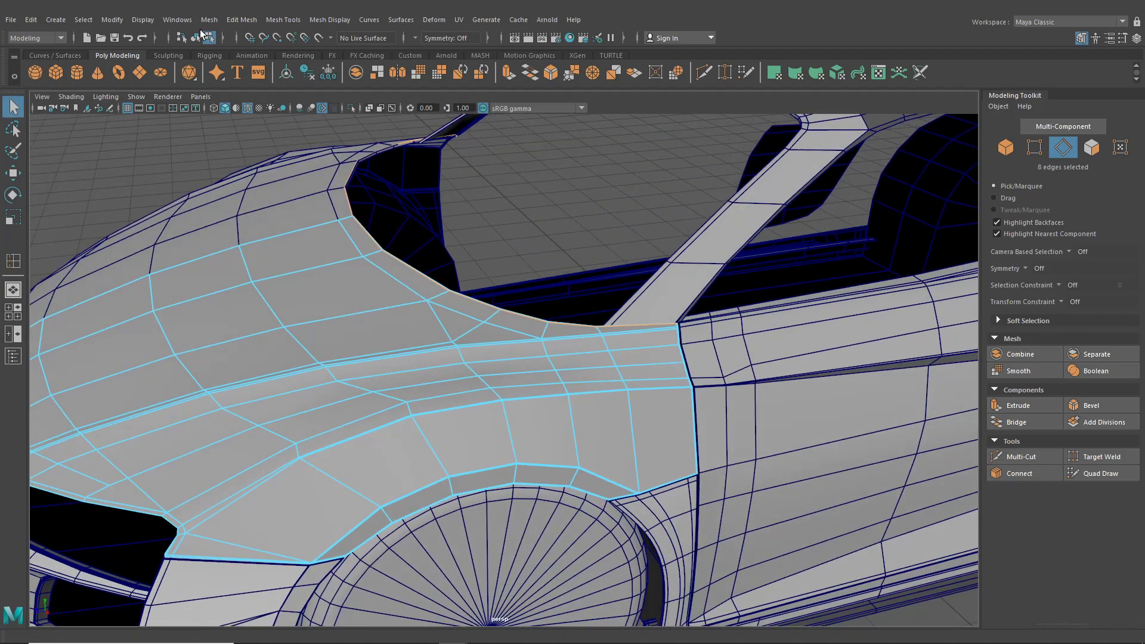
{"action": "left_click", "coordinate": [196, 37]}
{"action": "key", "text": "3"}
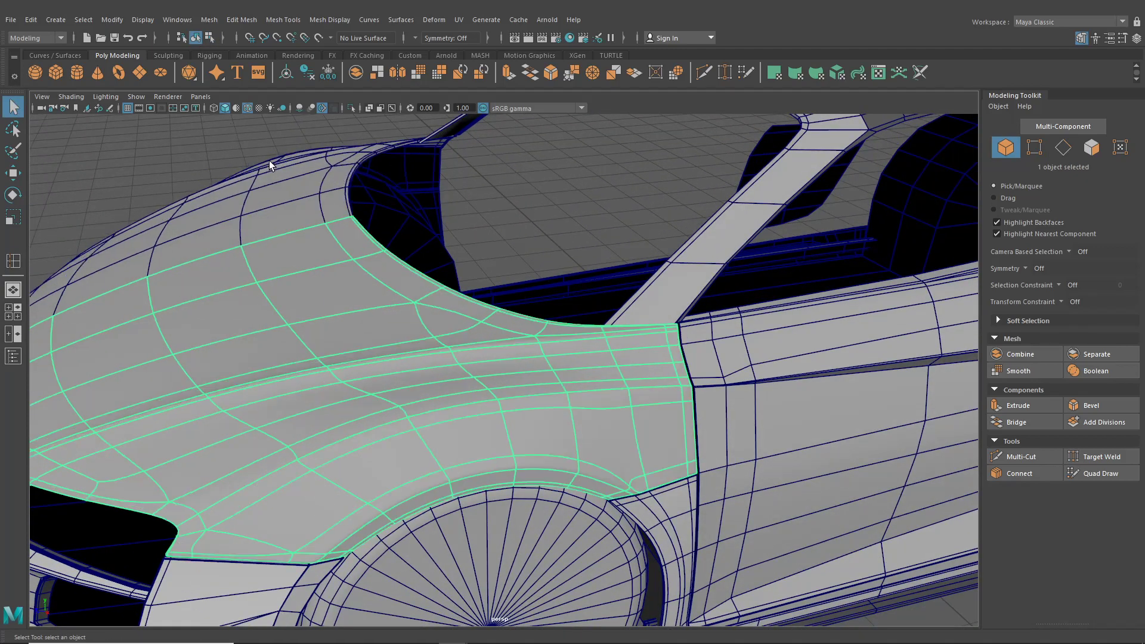
{"action": "scroll", "coordinate": [269, 160], "scroll_direction": "down", "scroll_amount": 4}
{"action": "left_click", "coordinate": [327, 209]}
{"action": "left_click_drag", "start_coordinate": [326, 209], "coordinate": [379, 209], "text": "alt"}
{"action": "scroll", "coordinate": [295, 146], "scroll_direction": "up", "scroll_amount": 4}
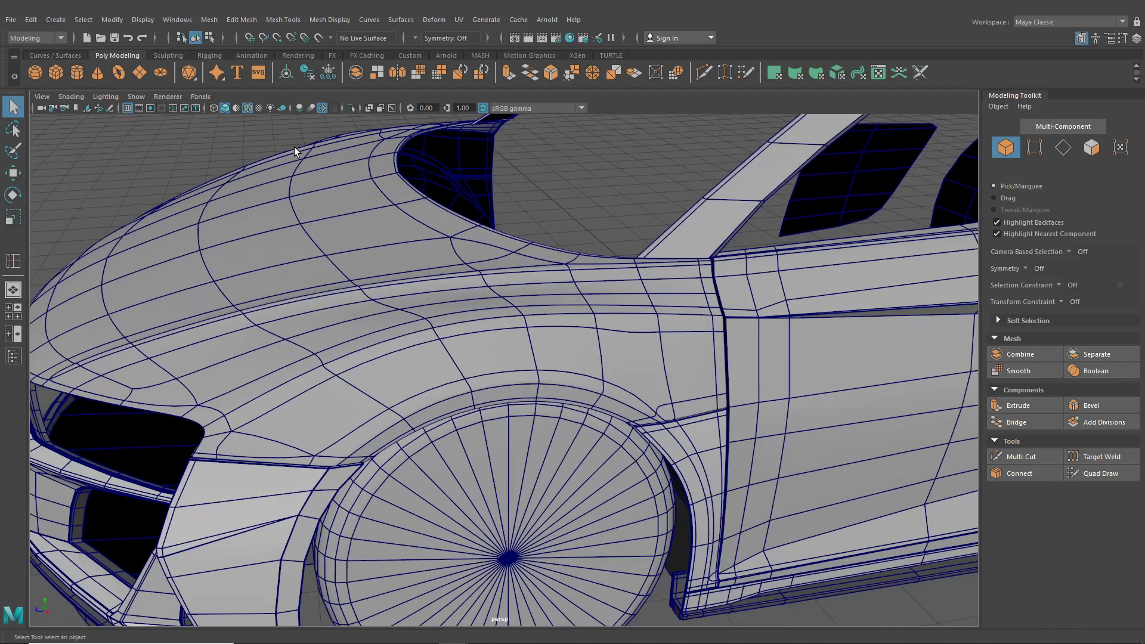
{"action": "left_click", "coordinate": [247, 108]}
{"action": "scroll", "coordinate": [466, 288], "scroll_direction": "up", "scroll_amount": 3}
Target Weld the vertical edge's end vertex above the rear lower border to the neighbouring vertex on the upper arch loop.
{"action": "left_click", "coordinate": [549, 335]}
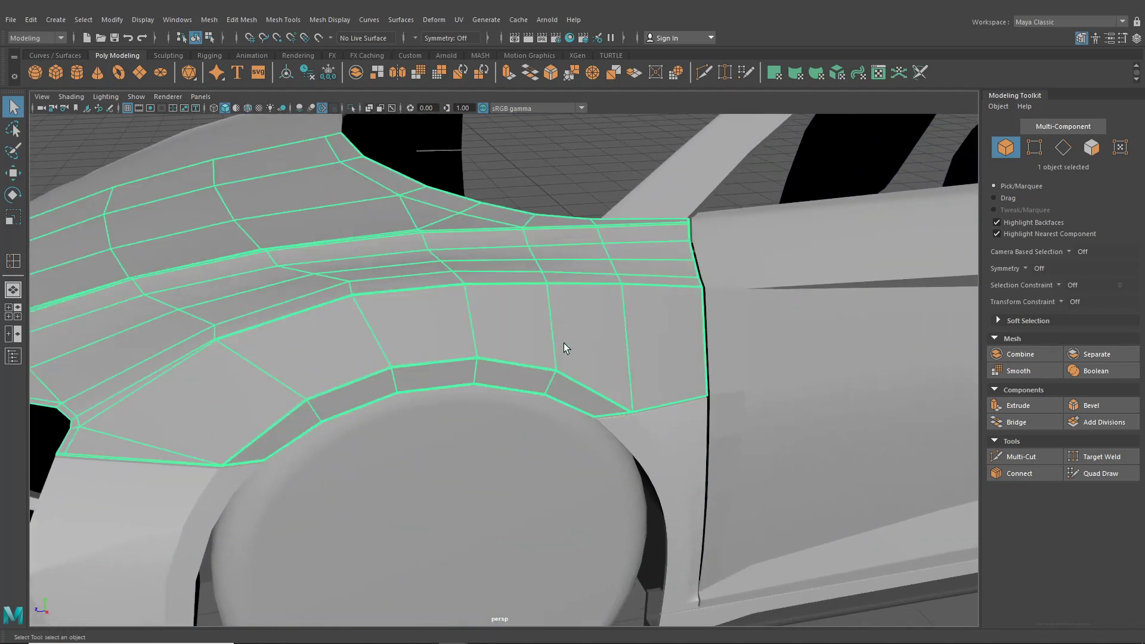
{"action": "scroll", "coordinate": [564, 343], "scroll_direction": "up", "scroll_amount": 2}
{"action": "scroll", "coordinate": [515, 314], "scroll_direction": "up", "scroll_amount": 8}
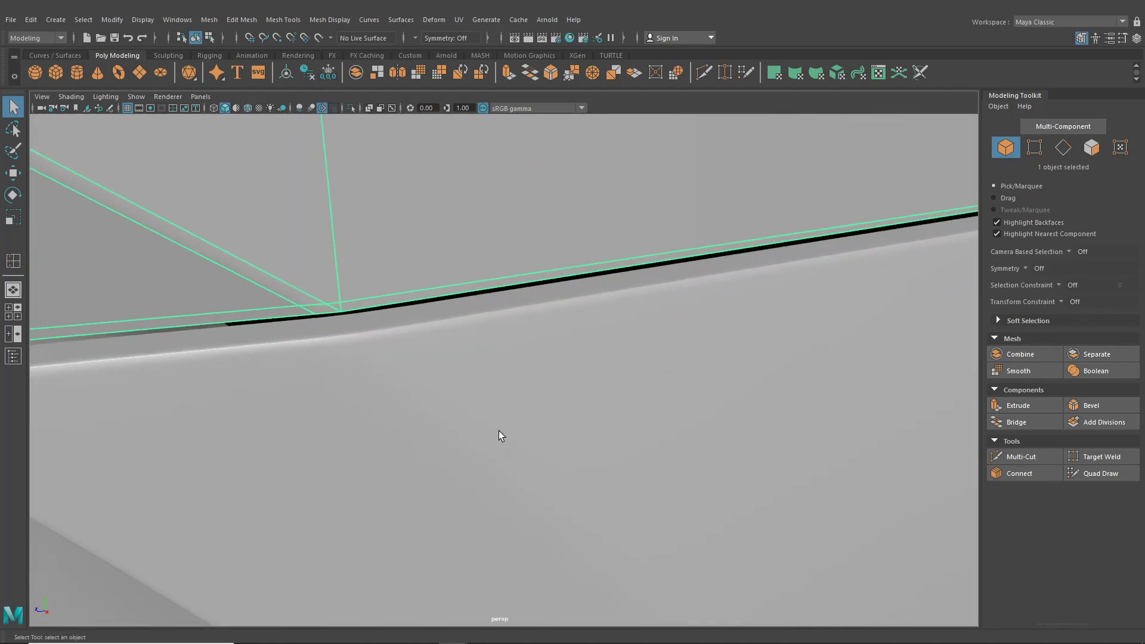
{"action": "right_click_drag", "start_coordinate": [494, 215], "coordinate": [444, 214]}
{"action": "left_click", "coordinate": [724, 72]}
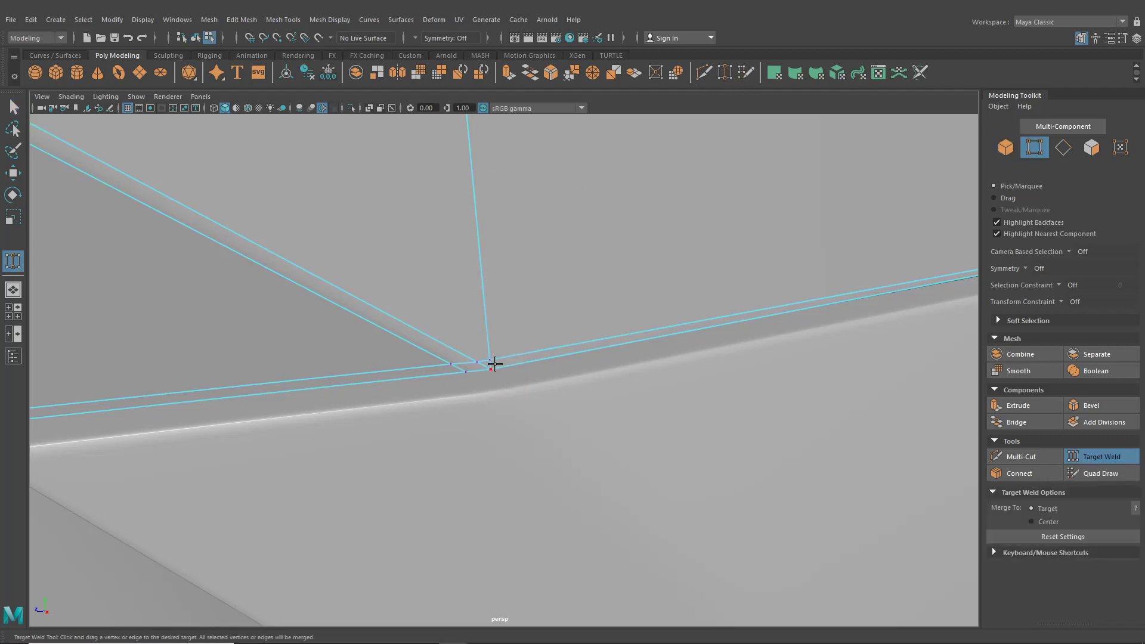
{"action": "left_click_drag", "start_coordinate": [473, 360], "coordinate": [476, 362]}
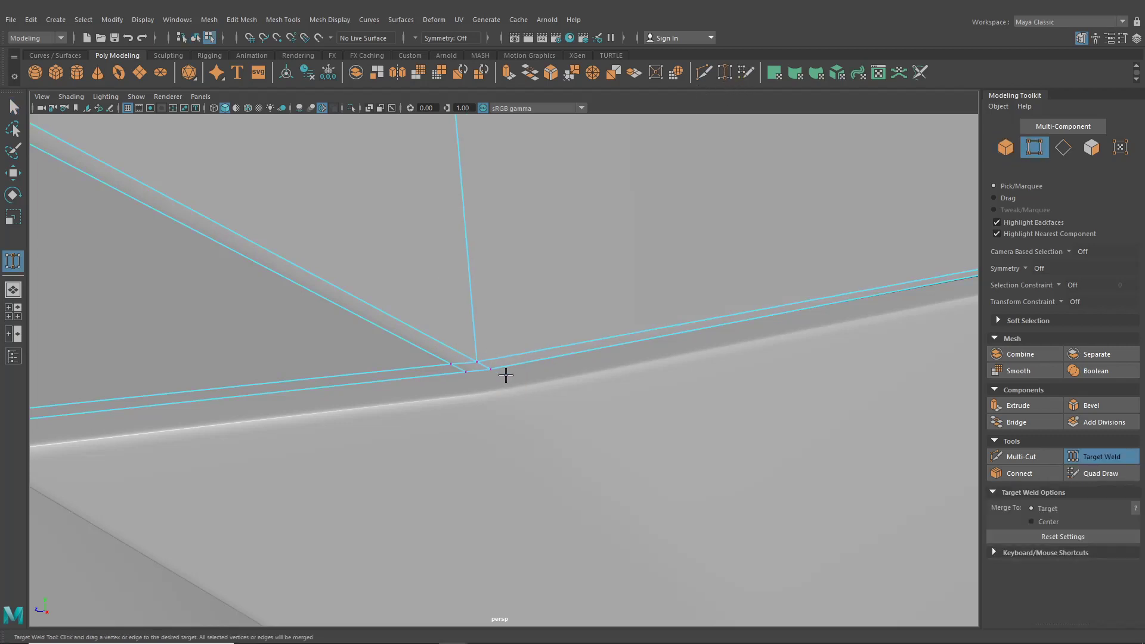
{"action": "scroll", "coordinate": [467, 342], "scroll_direction": "down", "scroll_amount": 5}
{"action": "left_click", "coordinate": [12, 107]}
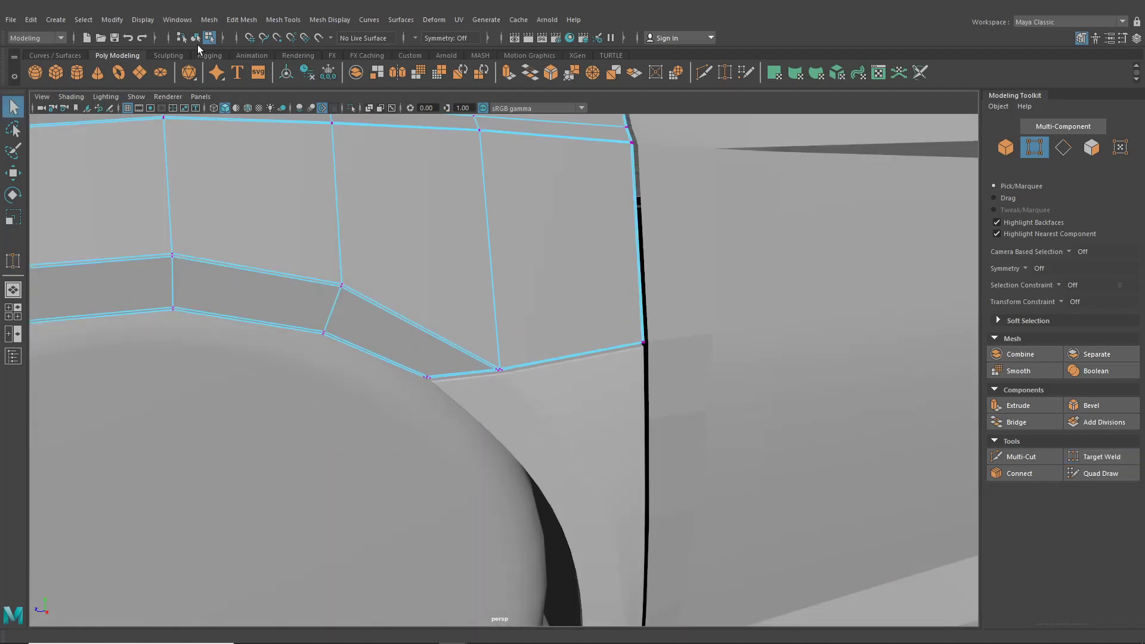
Return to object selection, display the hood and fender panel smoothed, and inspect its surface from the side and front.
{"action": "key", "text": "F8"}
{"action": "scroll", "coordinate": [473, 305], "scroll_direction": "down", "scroll_amount": 5}
{"action": "key", "text": "3"}
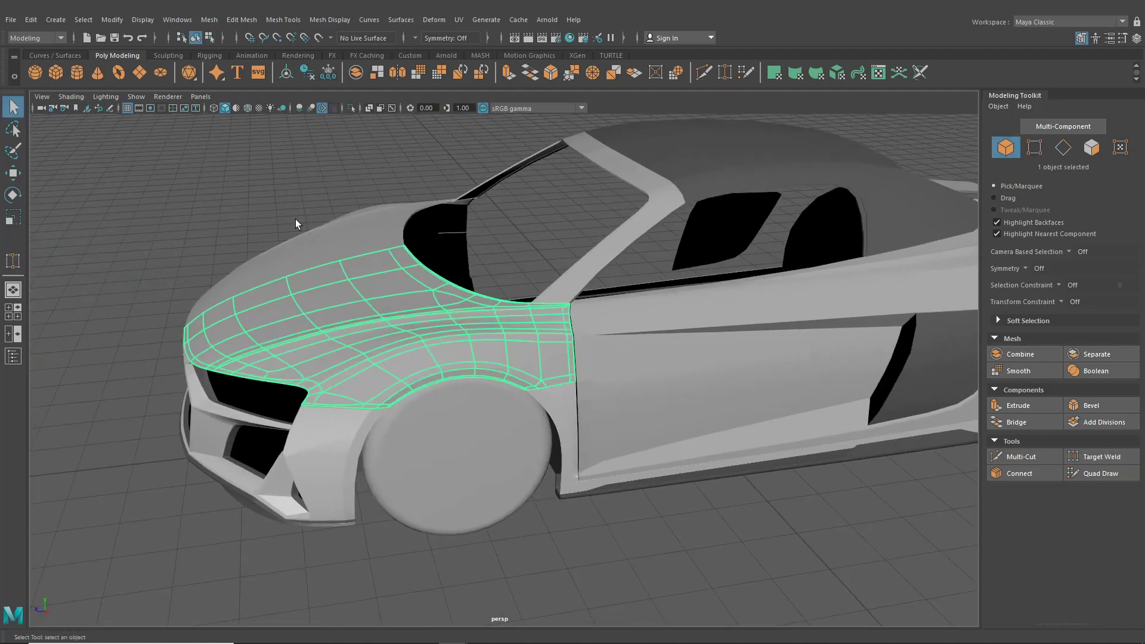
{"action": "left_click", "coordinate": [295, 220]}
{"action": "scroll", "coordinate": [429, 310], "scroll_direction": "up", "scroll_amount": 6}
{"action": "left_click_drag", "start_coordinate": [458, 345], "coordinate": [617, 309], "text": "alt"}
{"action": "scroll", "coordinate": [470, 323], "scroll_direction": "down", "scroll_amount": 5}
{"action": "scroll", "coordinate": [511, 340], "scroll_direction": "up", "scroll_amount": 4}
{"action": "scroll", "coordinate": [534, 334], "scroll_direction": "up", "scroll_amount": 4}
{"action": "scroll", "coordinate": [369, 358], "scroll_direction": "down", "scroll_amount": 2}
{"action": "scroll", "coordinate": [307, 356], "scroll_direction": "down", "scroll_amount": 4}
{"action": "left_click_drag", "start_coordinate": [307, 357], "coordinate": [450, 373], "text": "alt"}
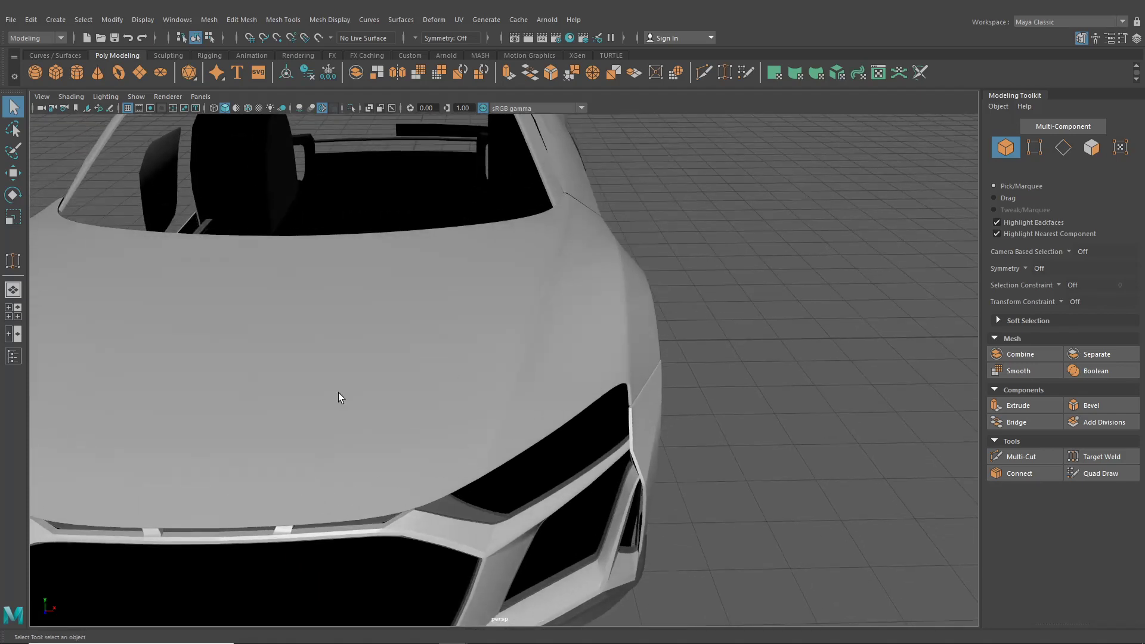
{"action": "left_click_drag", "start_coordinate": [512, 322], "coordinate": [440, 358], "text": "alt"}
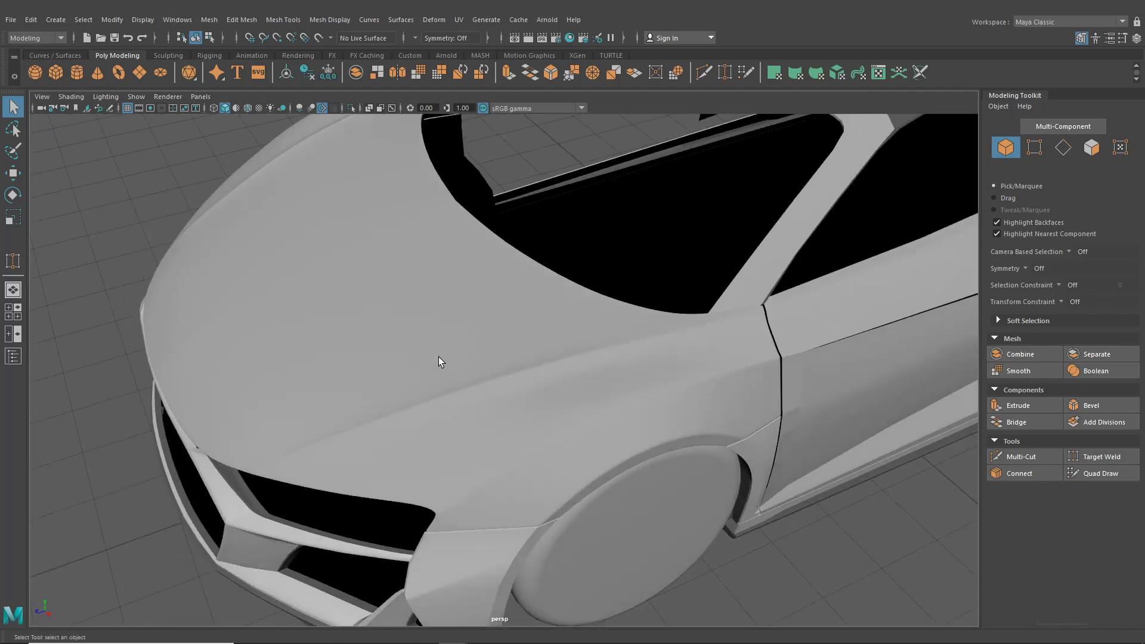
Set the transform constraint to Edge and slide the hood vertex behind the front corner slightly toward the centreline.
{"action": "left_click", "coordinate": [408, 361]}
{"action": "left_click_drag", "start_coordinate": [388, 386], "coordinate": [222, 337], "text": "alt"}
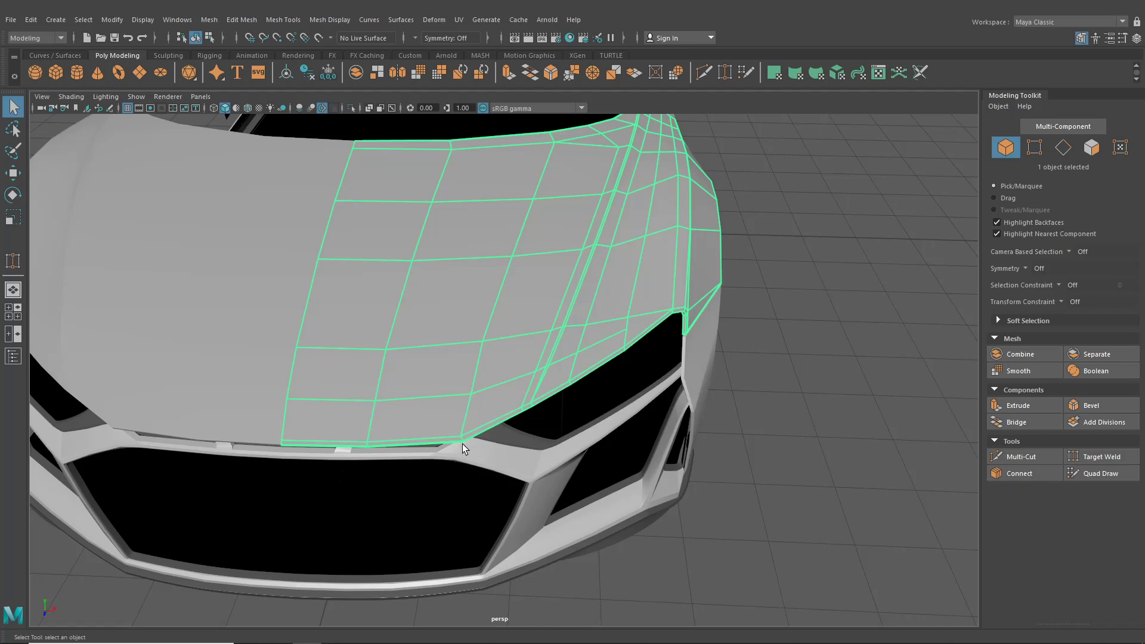
{"action": "right_click_drag", "start_coordinate": [474, 303], "coordinate": [426, 304]}
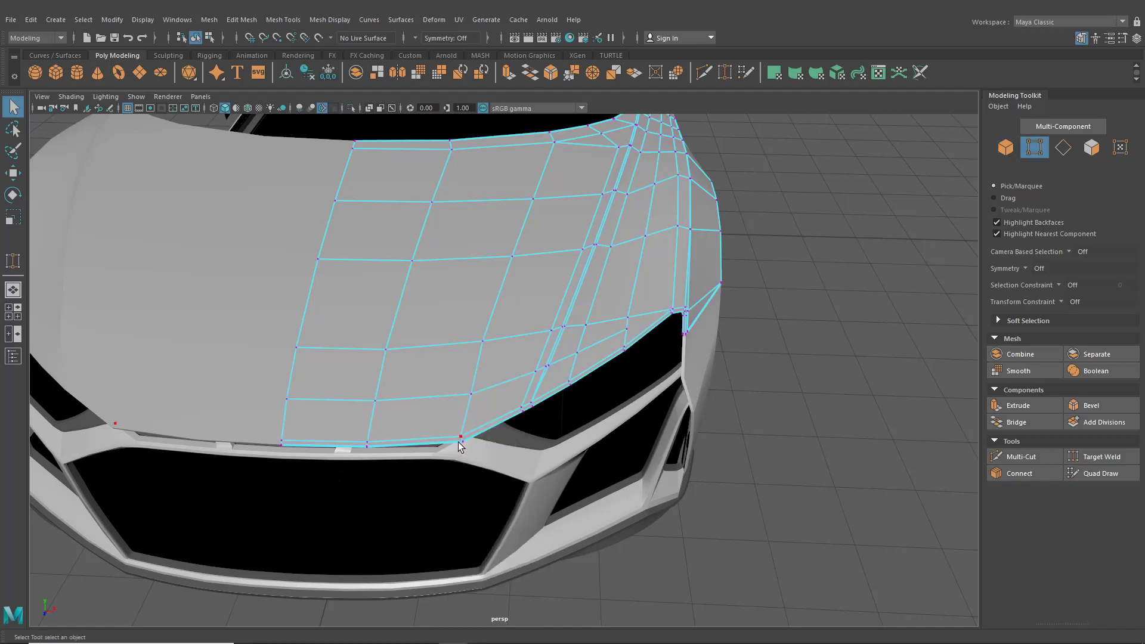
{"action": "left_click", "coordinate": [14, 175]}
{"action": "scroll", "coordinate": [474, 394], "scroll_direction": "up", "scroll_amount": 3}
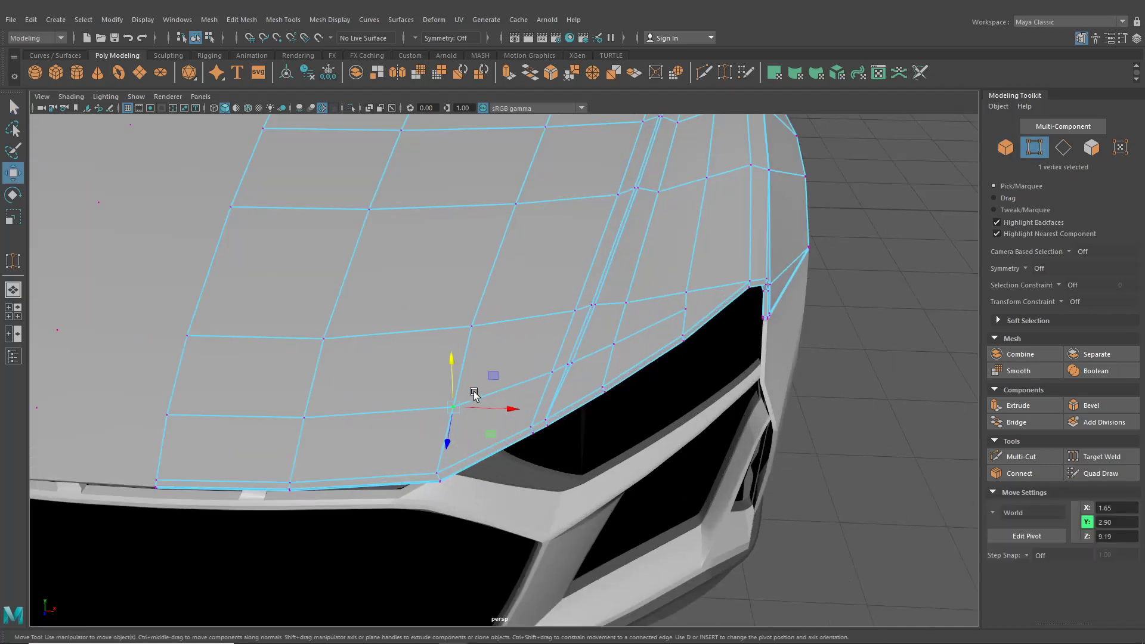
{"action": "left_click_drag", "start_coordinate": [512, 411], "coordinate": [508, 409]}
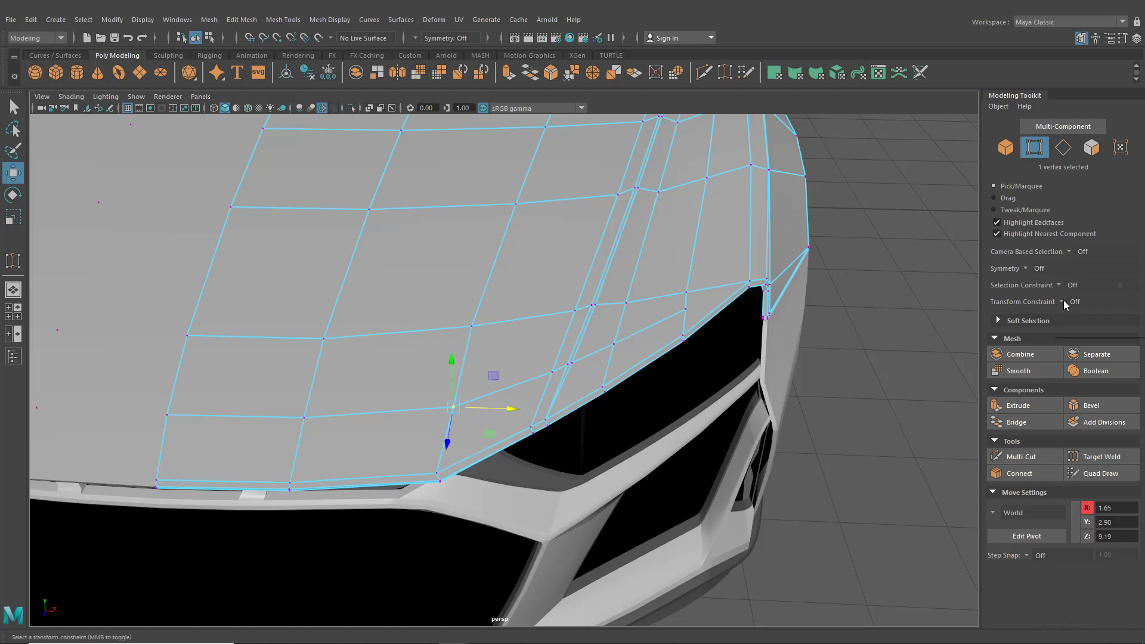
{"action": "left_click", "coordinate": [1064, 300]}
{"action": "left_click", "coordinate": [1076, 318]}
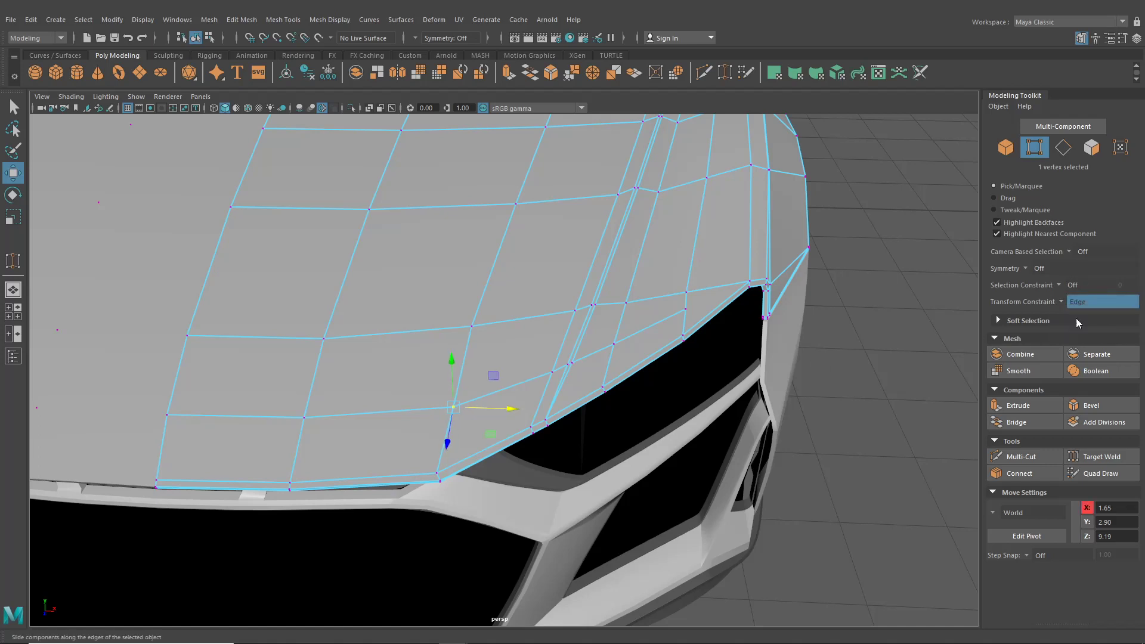
{"action": "scroll", "coordinate": [575, 388], "scroll_direction": "up", "scroll_amount": 2}
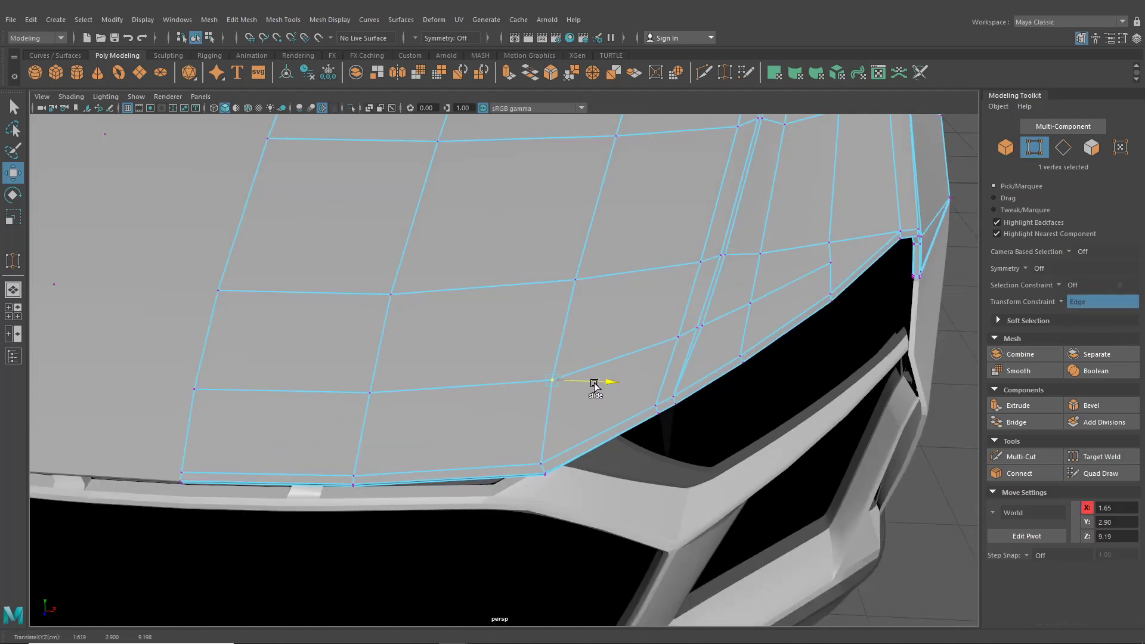
{"action": "scroll", "coordinate": [598, 387], "scroll_direction": "down", "scroll_amount": 2}
{"action": "left_click_drag", "start_coordinate": [560, 387], "coordinate": [580, 380], "text": "alt"}
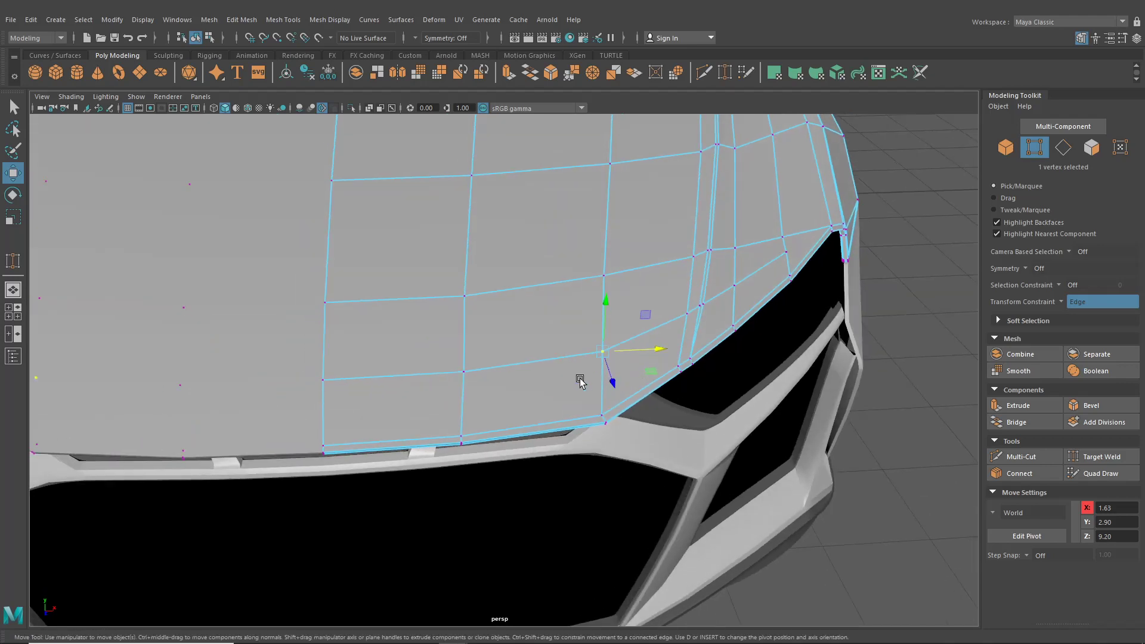
Slide the neighbouring vertices in the hood's front rows sideways along their edges to even out the spacing.
{"action": "left_click", "coordinate": [465, 370]}
{"action": "left_click_drag", "start_coordinate": [491, 376], "coordinate": [631, 324], "text": "alt"}
{"action": "left_click", "coordinate": [563, 314]}
{"action": "scroll", "coordinate": [557, 346], "scroll_direction": "up", "scroll_amount": 3}
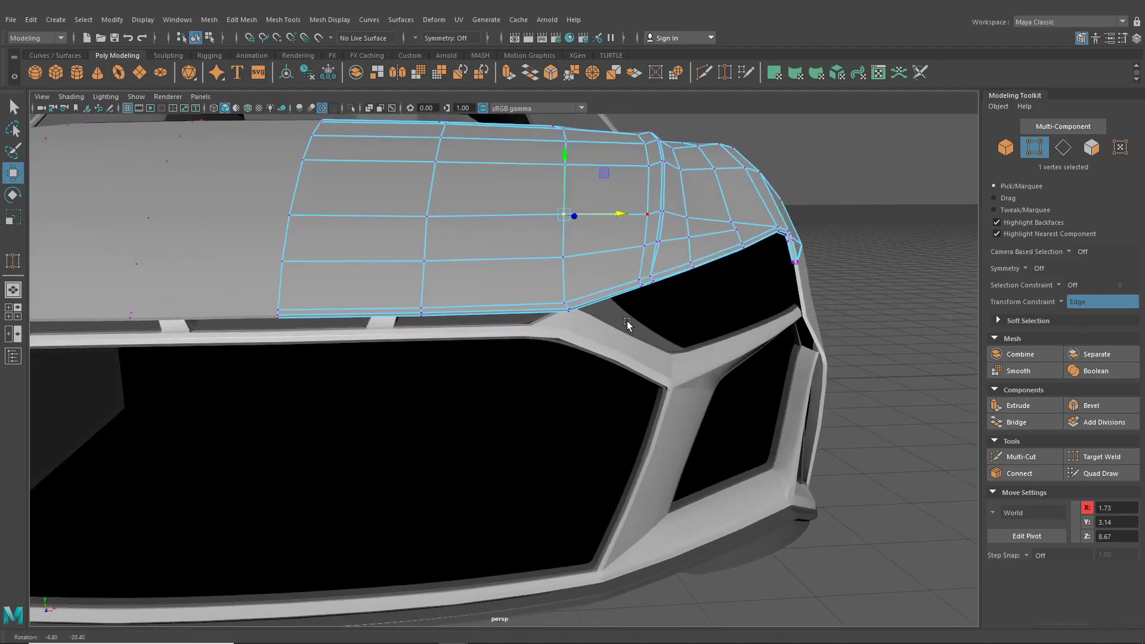
{"action": "right_click_drag", "start_coordinate": [631, 324], "coordinate": [542, 327], "text": "alt"}
{"action": "left_click_drag", "start_coordinate": [542, 327], "coordinate": [540, 329], "text": "alt"}
{"action": "middle_click_drag", "start_coordinate": [440, 243], "coordinate": [476, 261]}
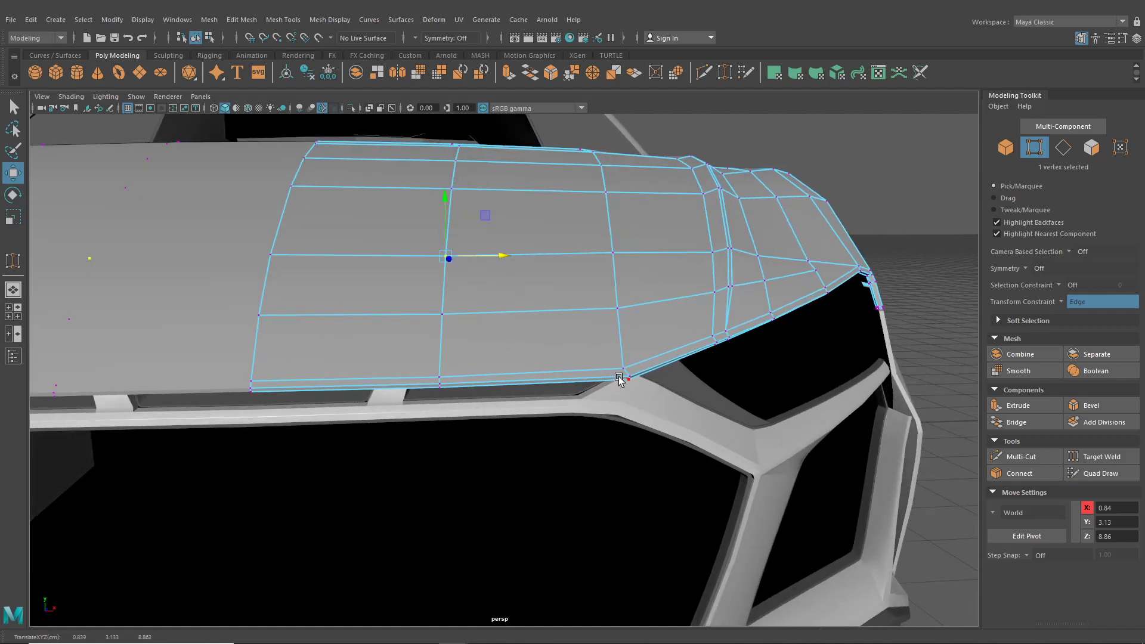
Return to object selection and isolate the hood and fender panel from the rest of the car.
{"action": "middle_click_drag", "start_coordinate": [618, 377], "coordinate": [564, 352], "text": "alt"}
{"action": "right_click_drag", "start_coordinate": [564, 351], "coordinate": [596, 400], "text": "alt"}
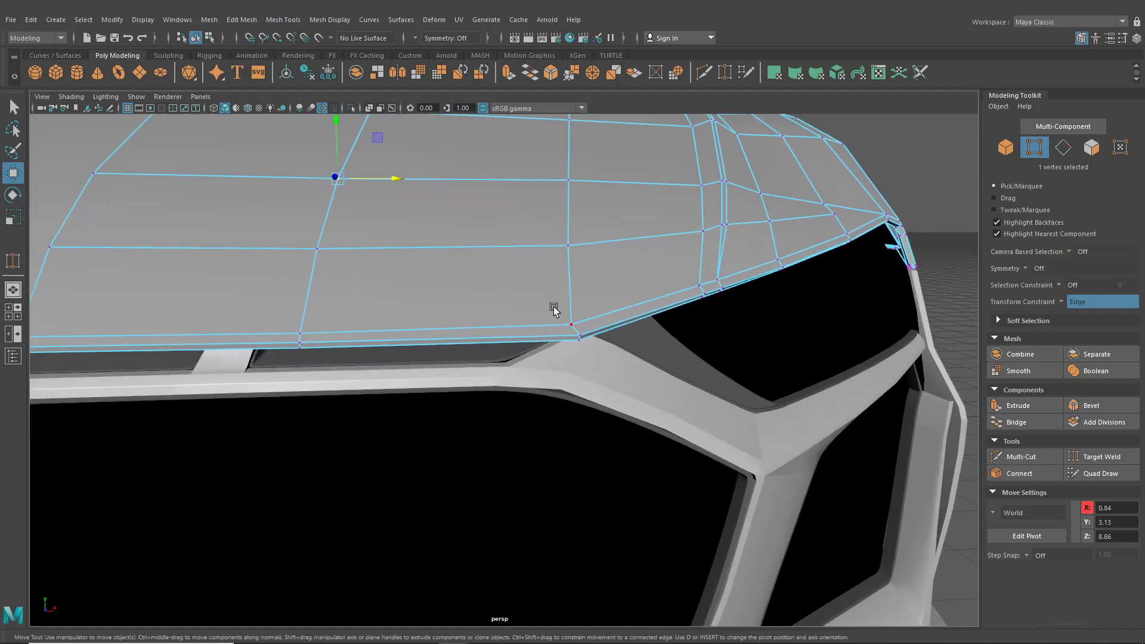
{"action": "middle_click_drag", "start_coordinate": [554, 305], "coordinate": [533, 311], "text": "alt"}
{"action": "right_click_drag", "start_coordinate": [533, 312], "coordinate": [537, 319], "text": "alt"}
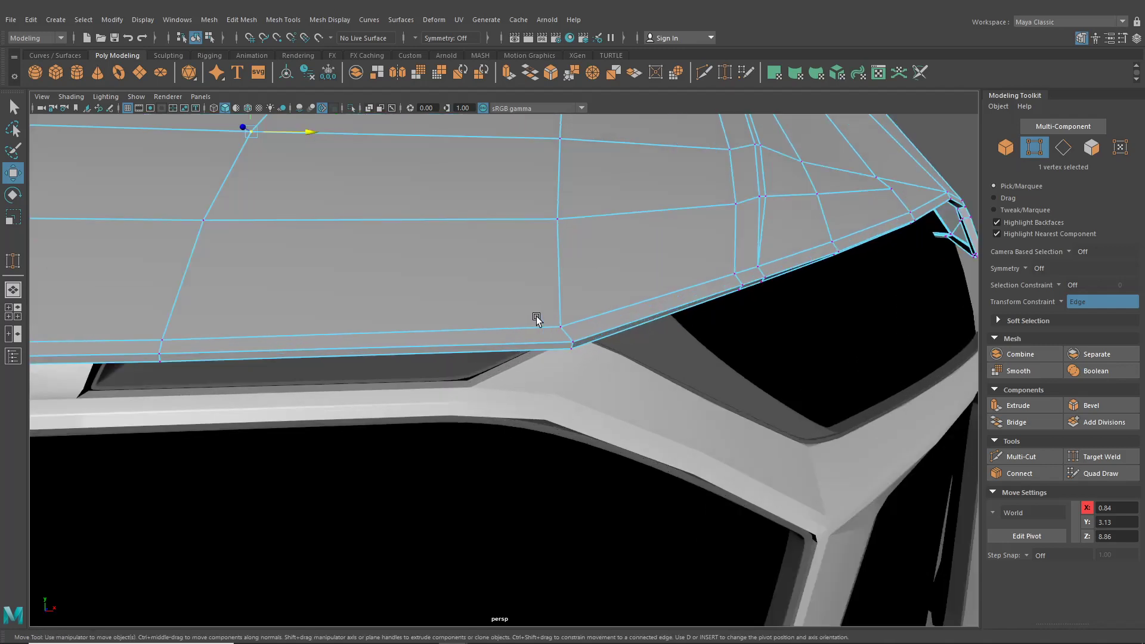
{"action": "key", "text": "F8"}
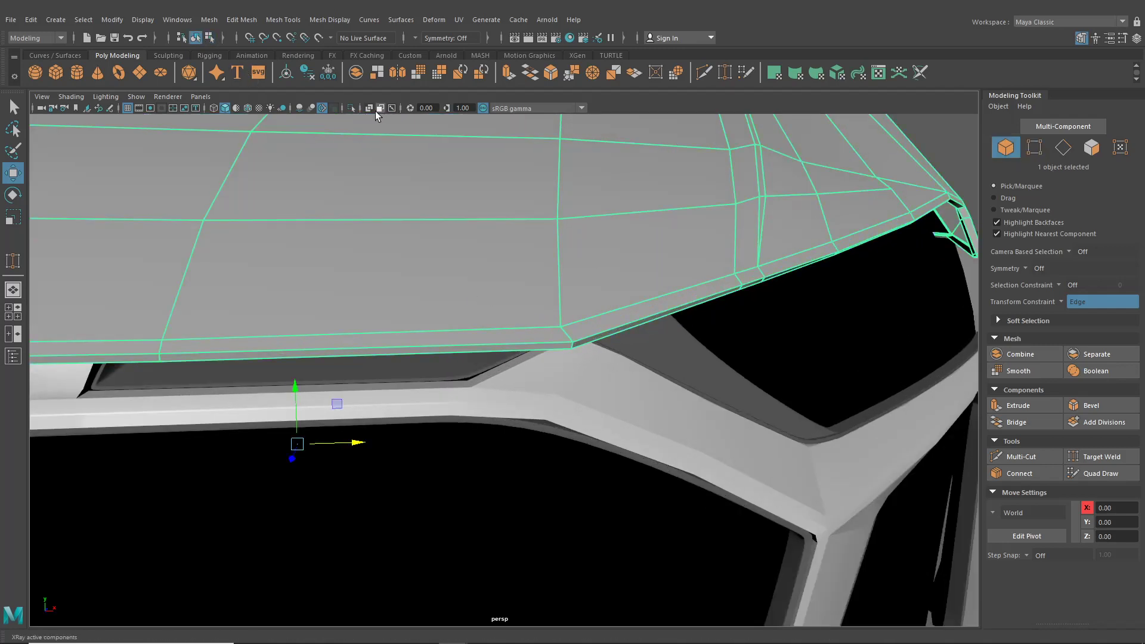
{"action": "left_click", "coordinate": [350, 108]}
Bevel the three short edges crossing the border at the hood's front corner with a fraction of 0.02.
{"action": "right_click_drag", "start_coordinate": [490, 259], "coordinate": [545, 298]}
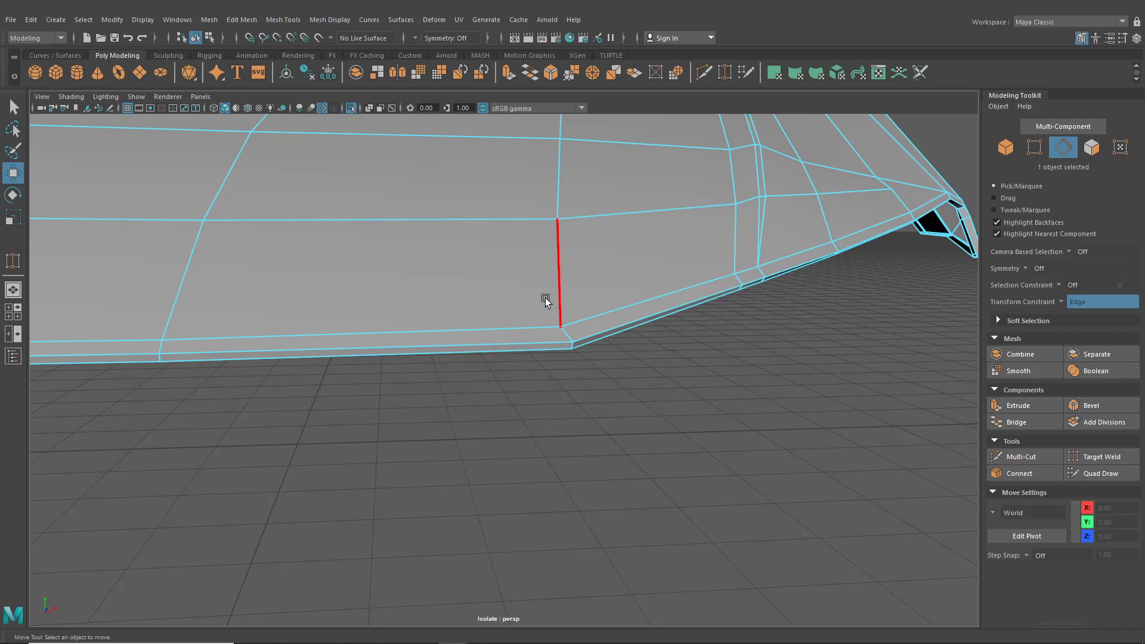
{"action": "left_click", "coordinate": [570, 335]}
{"action": "left_click_drag", "start_coordinate": [571, 335], "coordinate": [589, 385], "text": "alt"}
{"action": "left_click", "coordinate": [13, 108]}
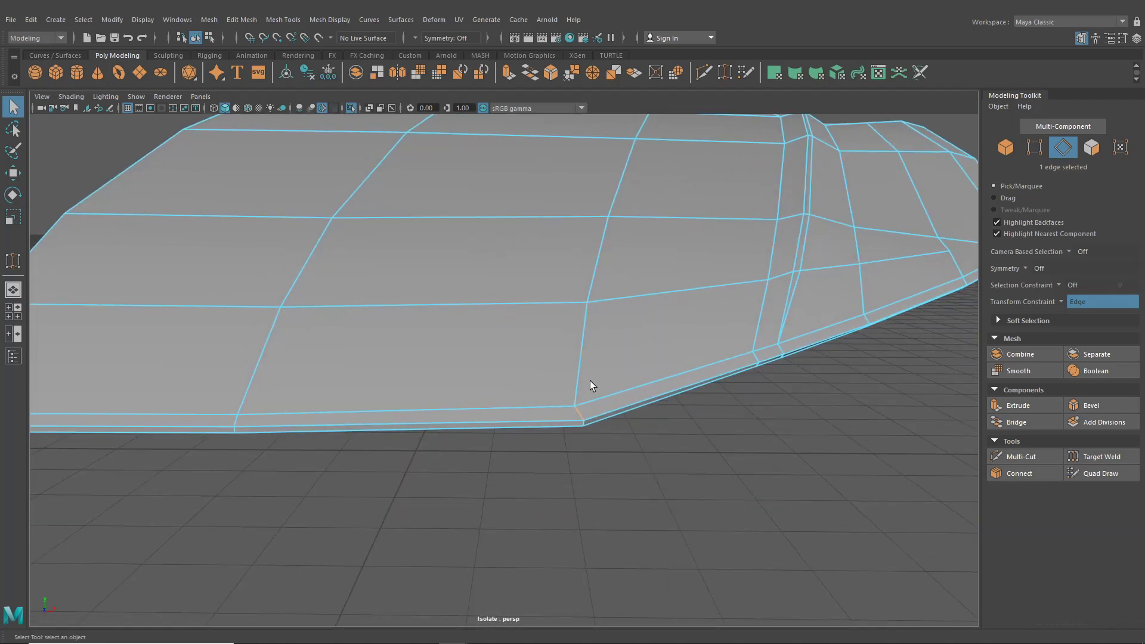
{"action": "left_click", "coordinate": [583, 423], "text": "shift"}
{"action": "left_click_drag", "start_coordinate": [583, 425], "coordinate": [412, 196], "text": "alt"}
{"action": "left_click", "coordinate": [518, 349], "text": "shift"}
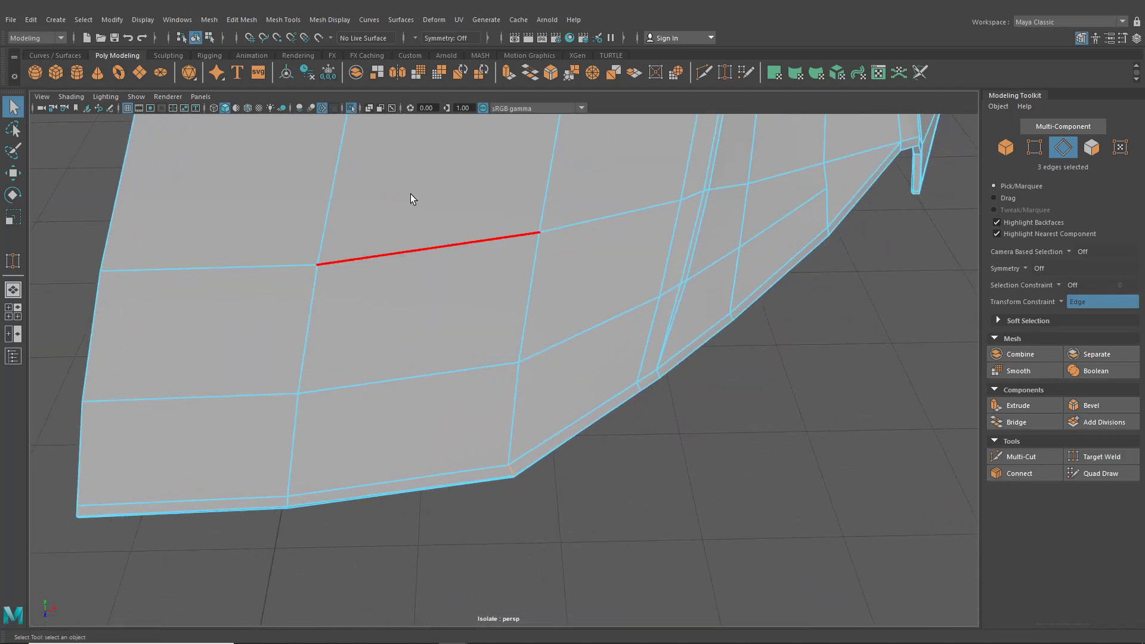
{"action": "left_click", "coordinate": [242, 19]}
{"action": "left_click", "coordinate": [260, 58]}
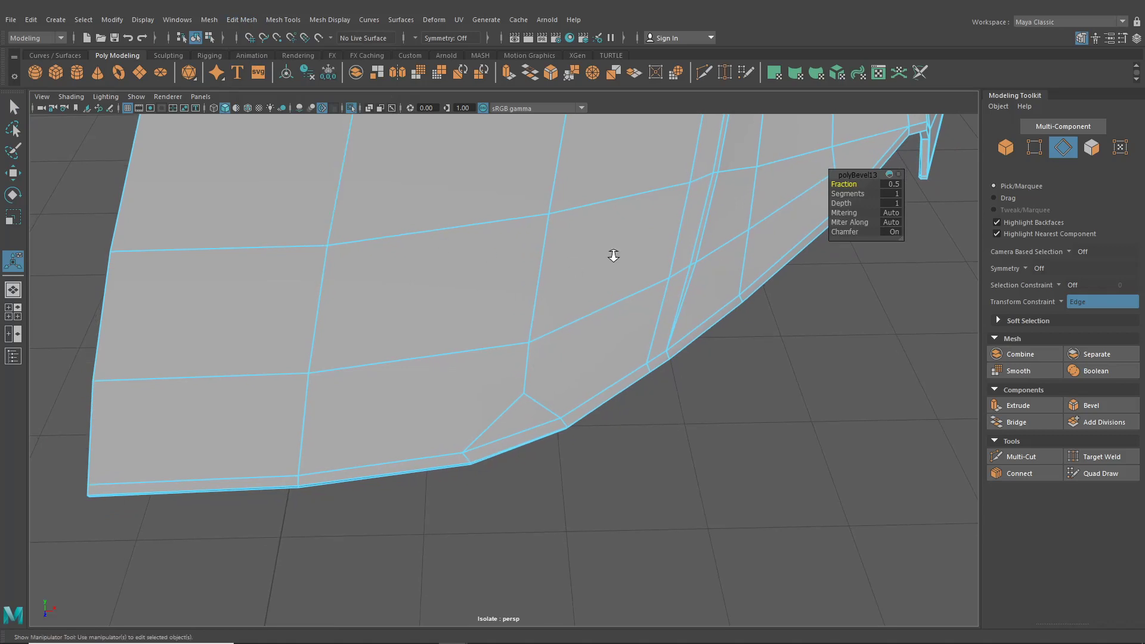
{"action": "scroll", "coordinate": [614, 256], "scroll_direction": "up", "scroll_amount": 2}
{"action": "left_click_drag", "start_coordinate": [848, 188], "coordinate": [846, 186]}
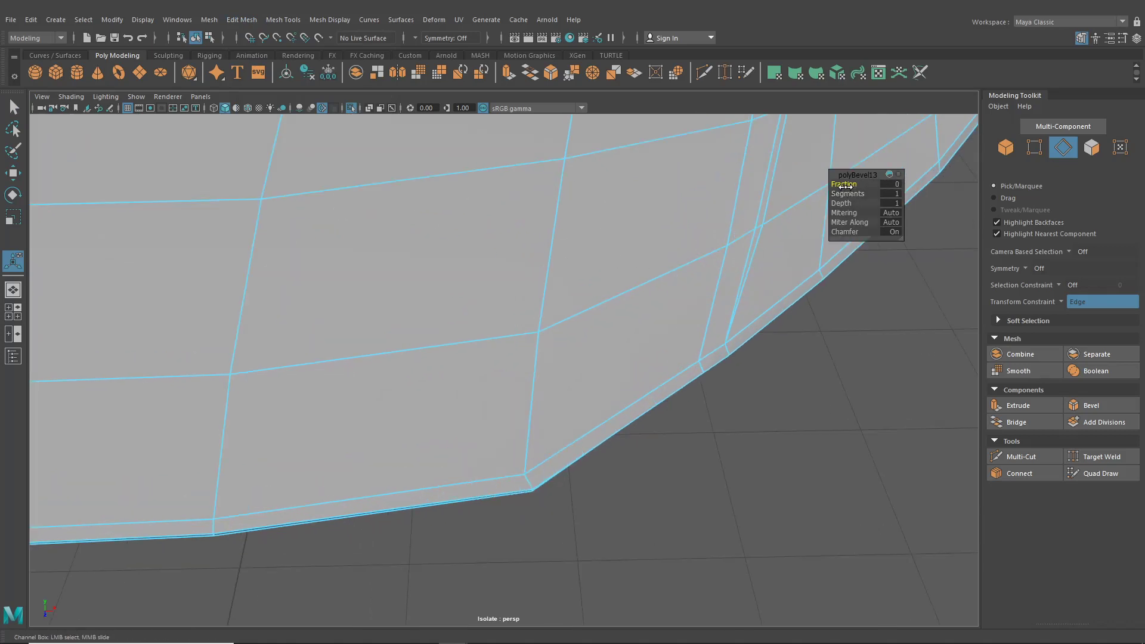
{"action": "left_click", "coordinate": [892, 185]}
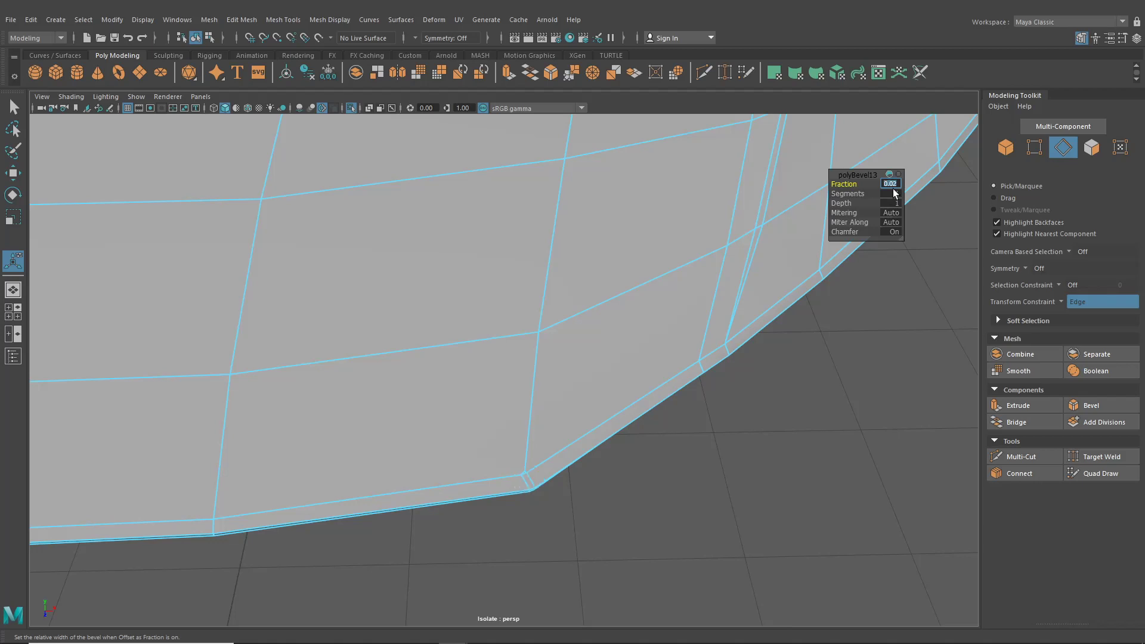
Merge the two closely spaced bevel vertices on the inner border loop at the hood's front corner.
{"action": "middle_click_drag", "start_coordinate": [609, 323], "coordinate": [579, 280], "text": "alt"}
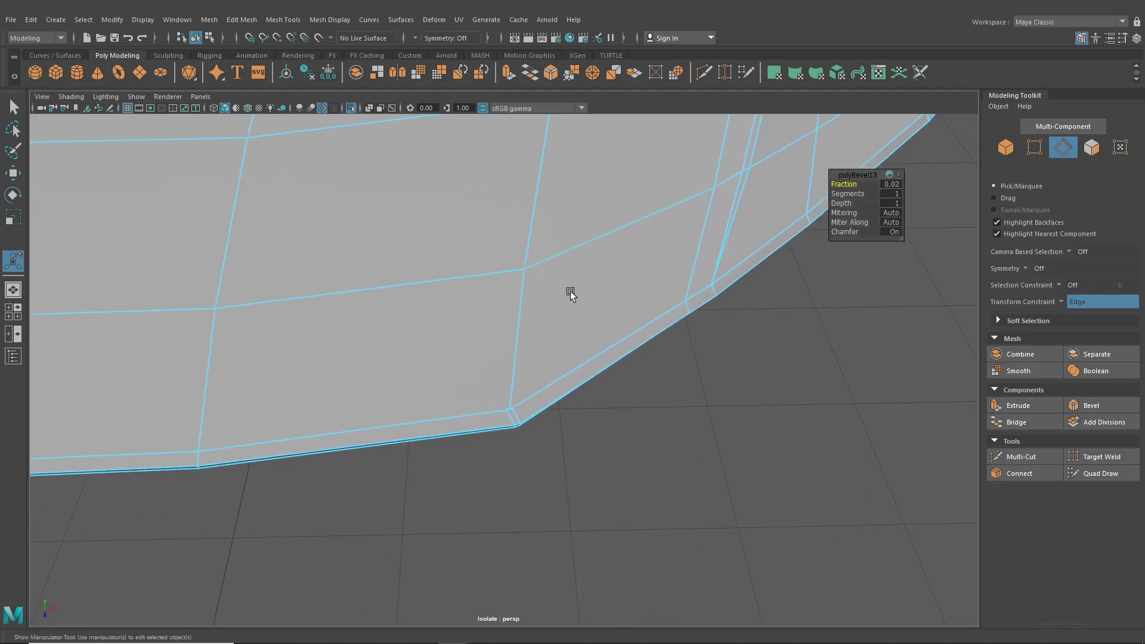
{"action": "right_click_drag", "start_coordinate": [570, 297], "coordinate": [500, 305], "text": "alt"}
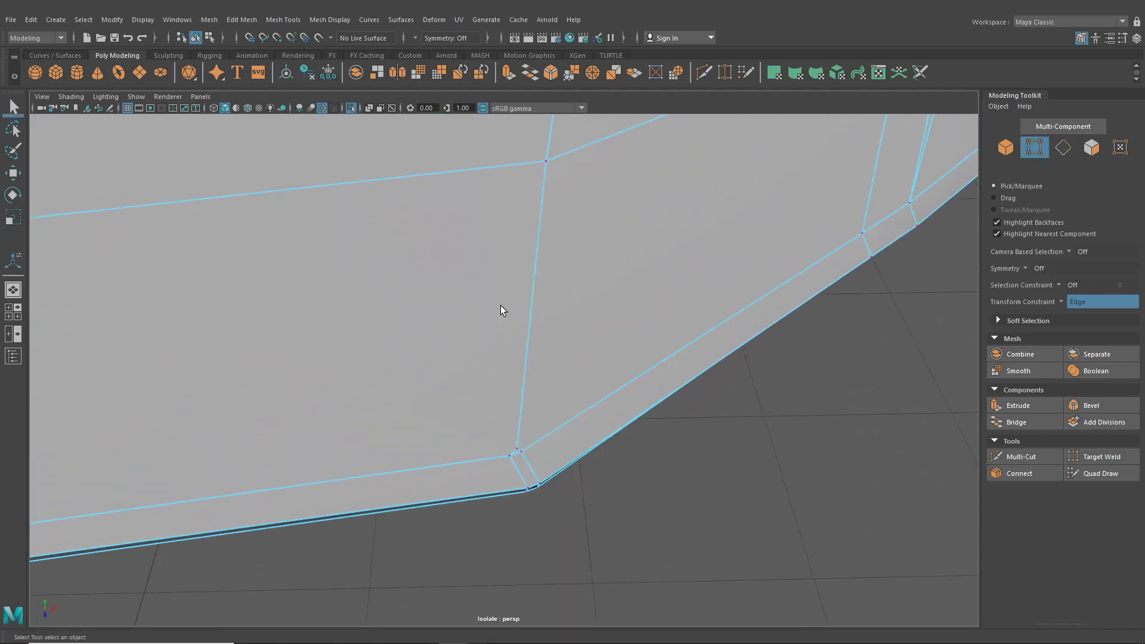
{"action": "left_click", "coordinate": [276, 22]}
{"action": "mouse_move", "coordinate": [249, 22]}
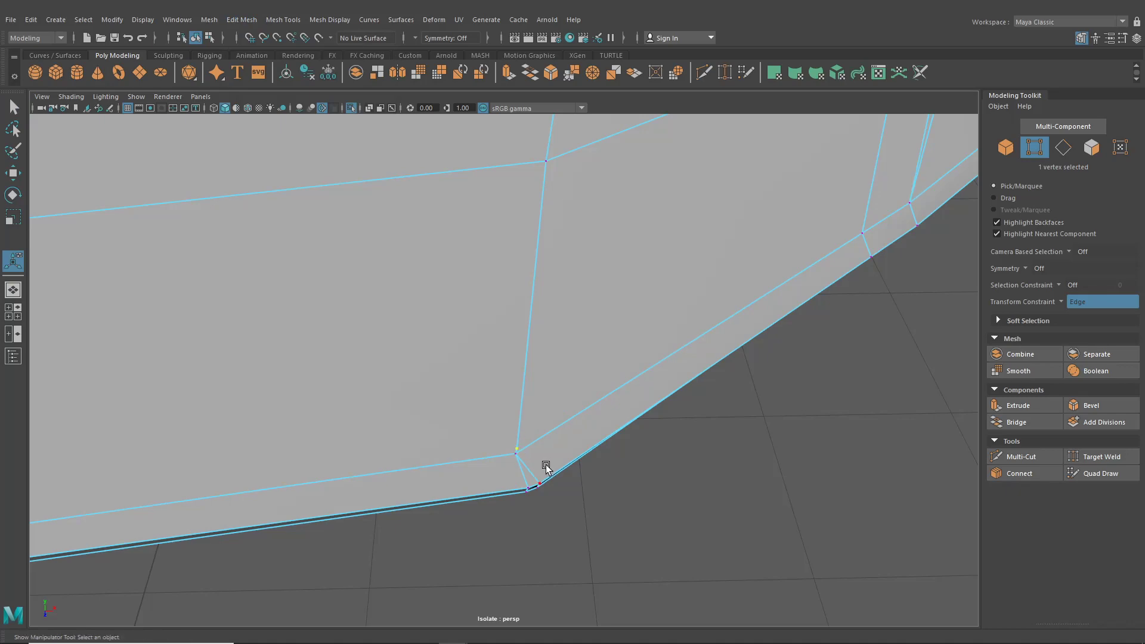
Return to object selection, check the bevelled front corner from below and smoothed, and end the panel's isolation.
{"action": "left_click_drag", "start_coordinate": [526, 344], "coordinate": [390, 195], "text": "alt"}
{"action": "left_click", "coordinate": [196, 38]}
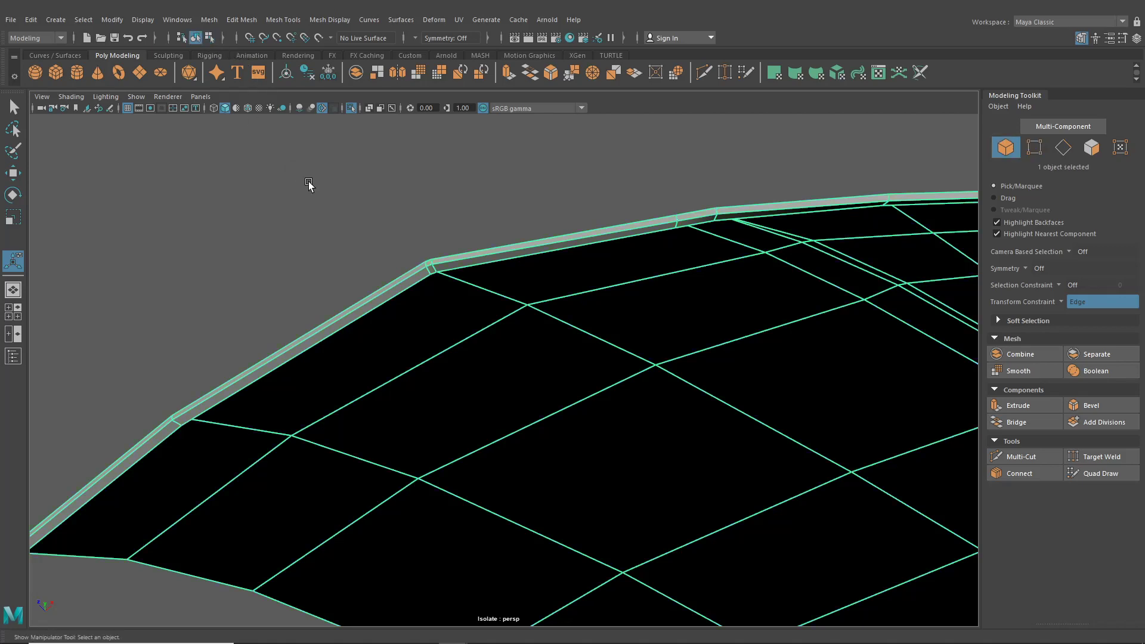
{"action": "left_click_drag", "start_coordinate": [309, 184], "coordinate": [371, 272], "text": "alt"}
{"action": "left_click", "coordinate": [541, 449]}
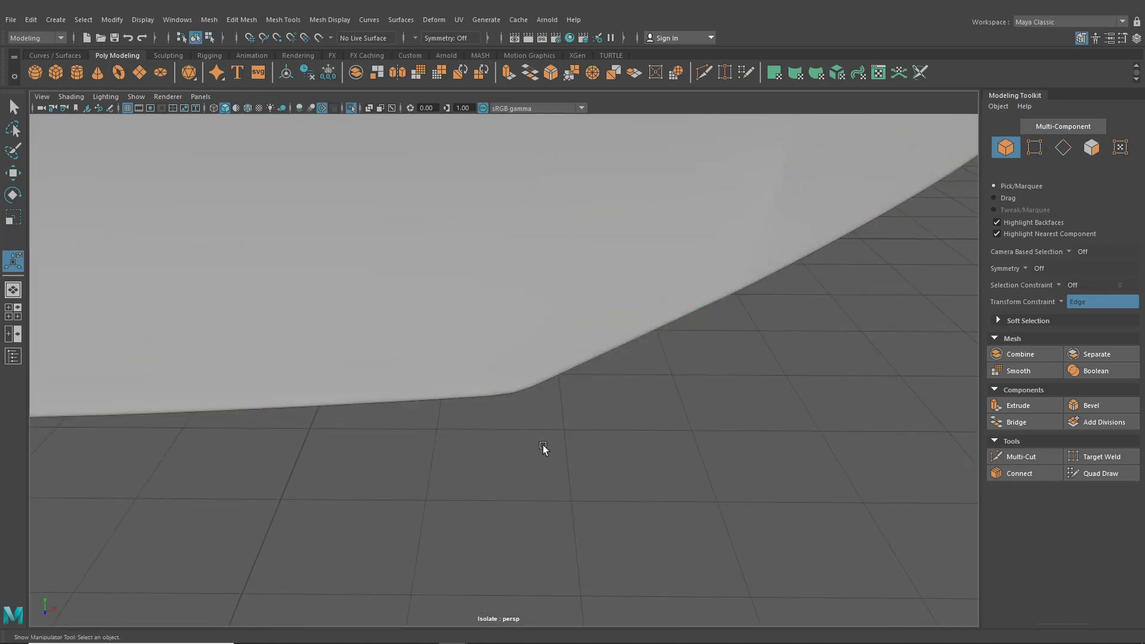
{"action": "left_click_drag", "start_coordinate": [542, 450], "coordinate": [492, 432], "text": "alt"}
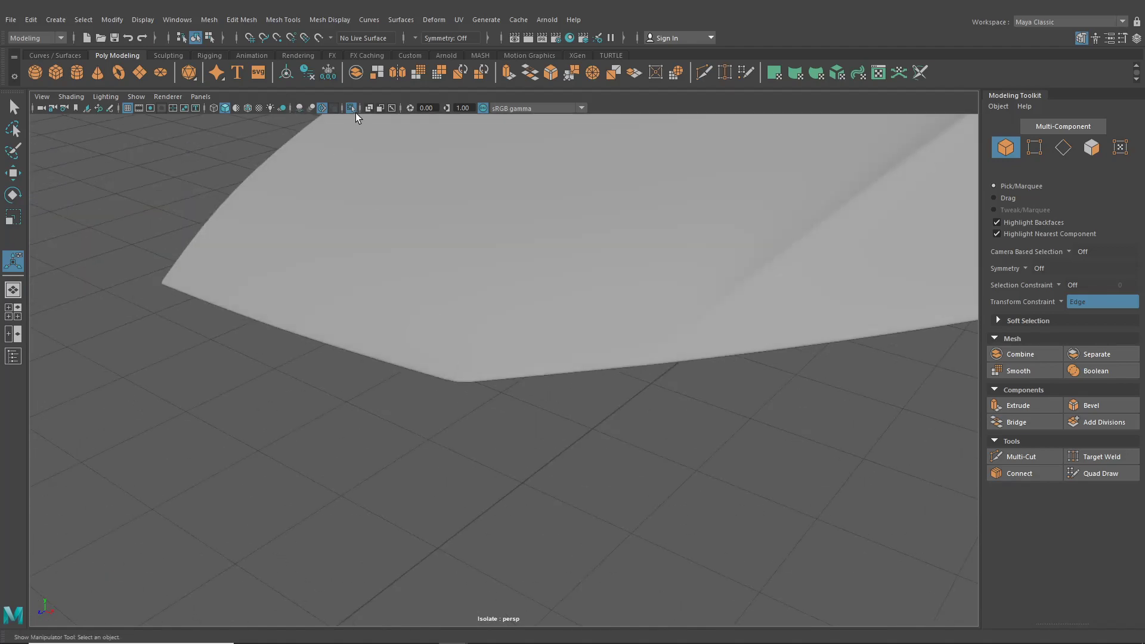
{"action": "left_click", "coordinate": [352, 108]}
Insert an edge loop along the thickness of the hood's front border, close to its upper edge above the headlight.
{"action": "left_click_drag", "start_coordinate": [485, 305], "coordinate": [621, 322], "text": "alt"}
{"action": "left_click", "coordinate": [586, 319]}
{"action": "scroll", "coordinate": [587, 321], "scroll_direction": "up", "scroll_amount": 3}
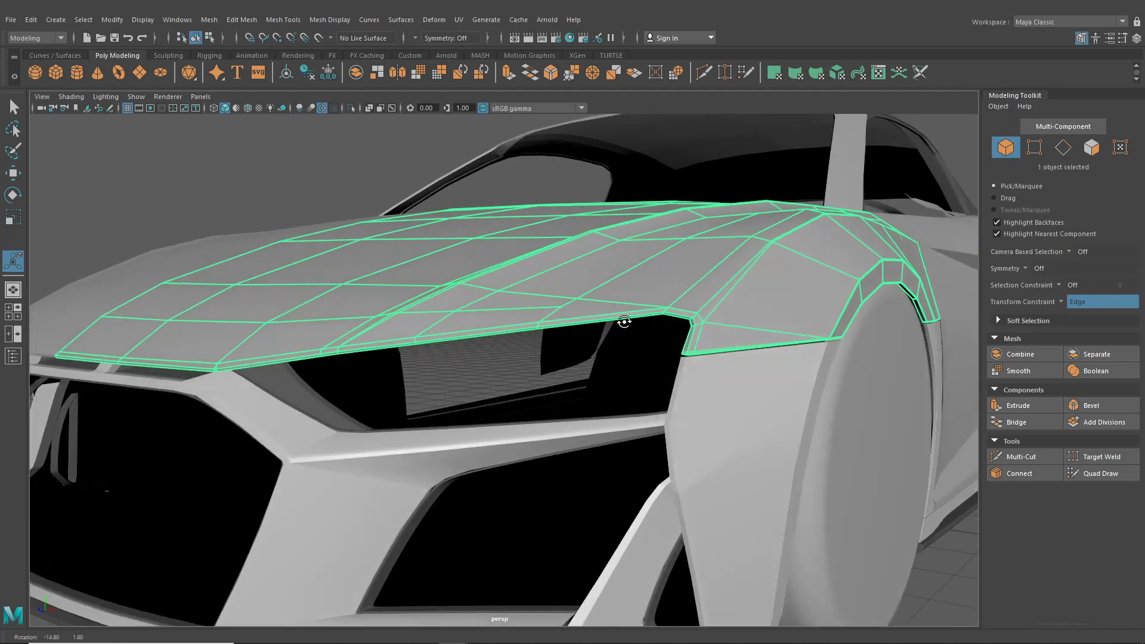
{"action": "middle_click_drag", "start_coordinate": [620, 322], "coordinate": [478, 317], "text": "alt"}
{"action": "scroll", "coordinate": [478, 317], "scroll_direction": "up", "scroll_amount": 3}
{"action": "left_click_drag", "start_coordinate": [478, 317], "coordinate": [489, 273], "text": "alt"}
{"action": "left_click", "coordinate": [250, 21]}
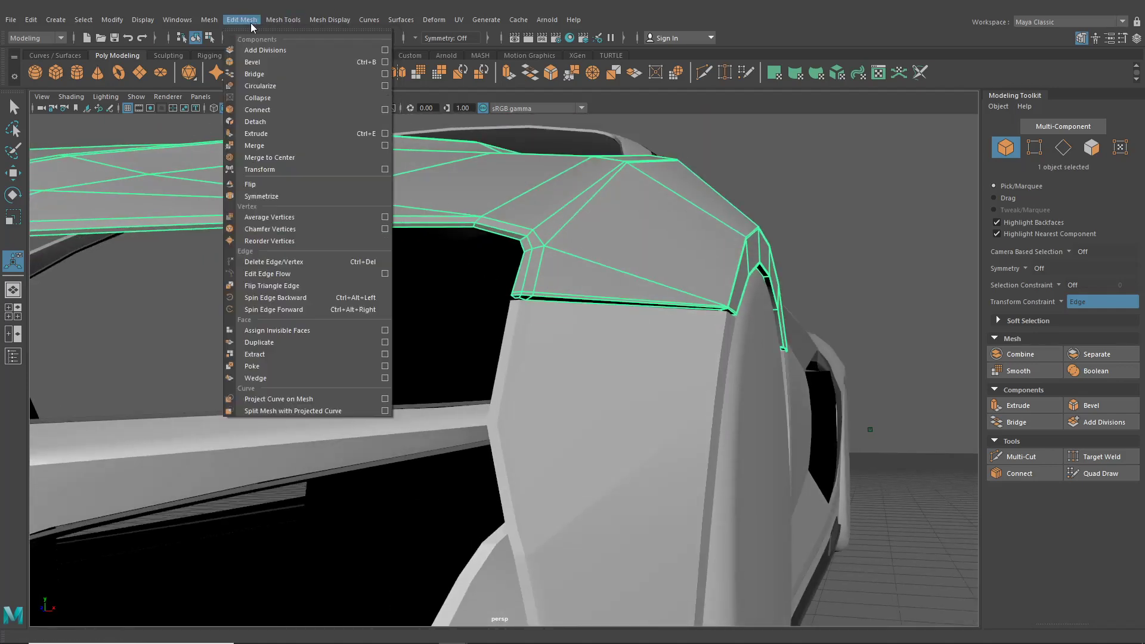
{"action": "left_click", "coordinate": [301, 109]}
{"action": "left_click_drag", "start_coordinate": [284, 174], "coordinate": [488, 268], "text": "alt"}
{"action": "right_click_drag", "start_coordinate": [488, 268], "coordinate": [608, 264], "text": "alt"}
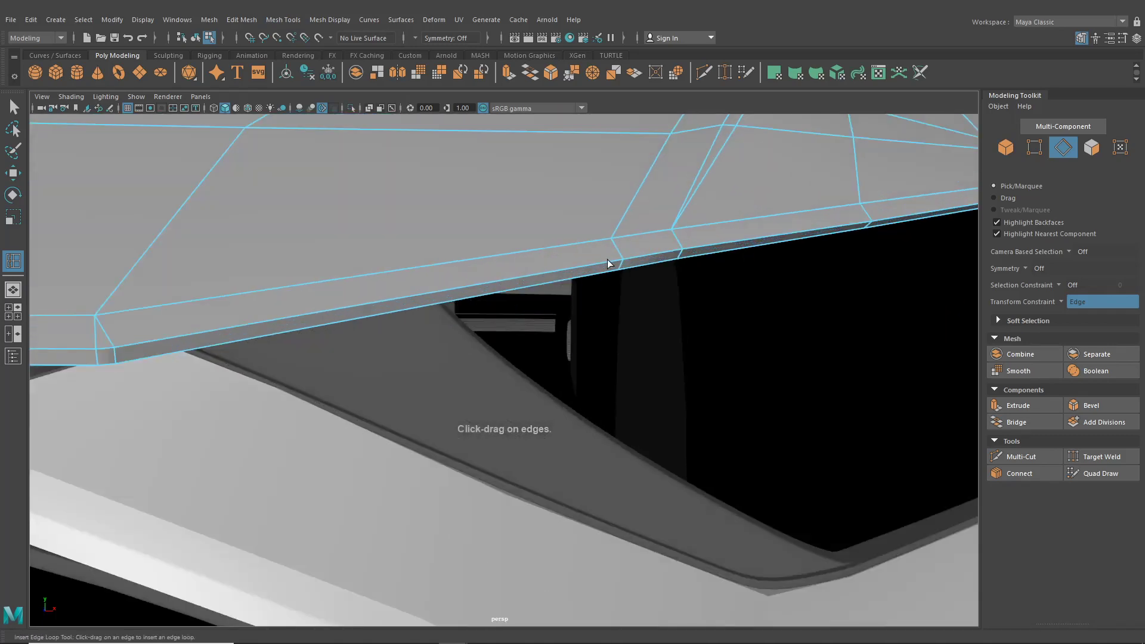
{"action": "left_click", "coordinate": [624, 264]}
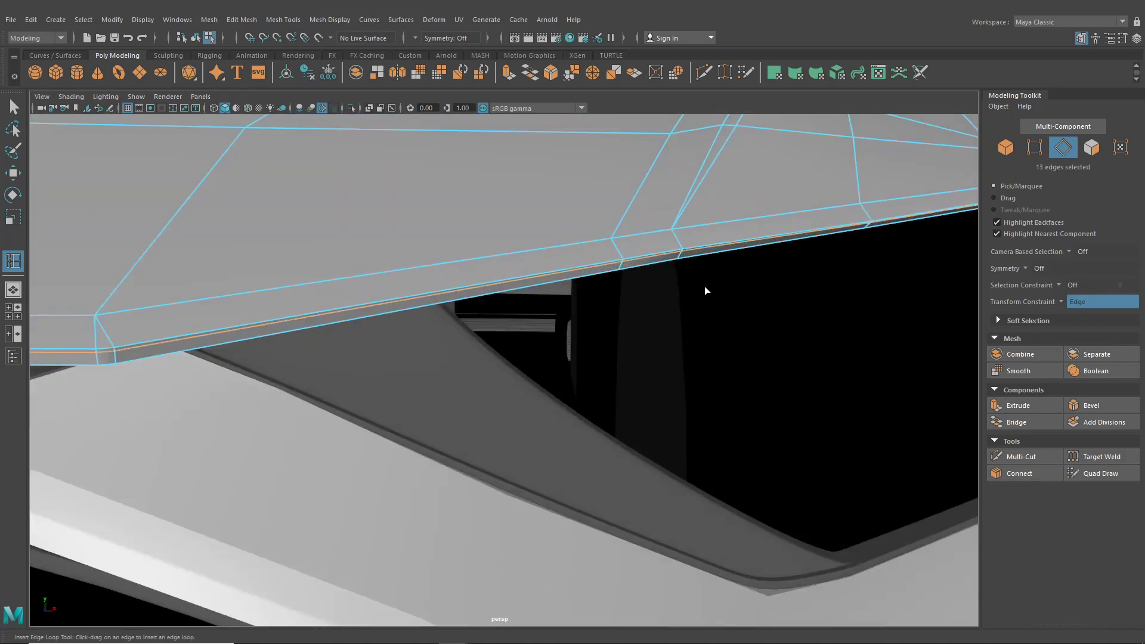
Insert an edge loop along the border thickness at the fender's lower front seam and return to object selection.
{"action": "left_click_drag", "start_coordinate": [705, 288], "coordinate": [202, 347], "text": "alt"}
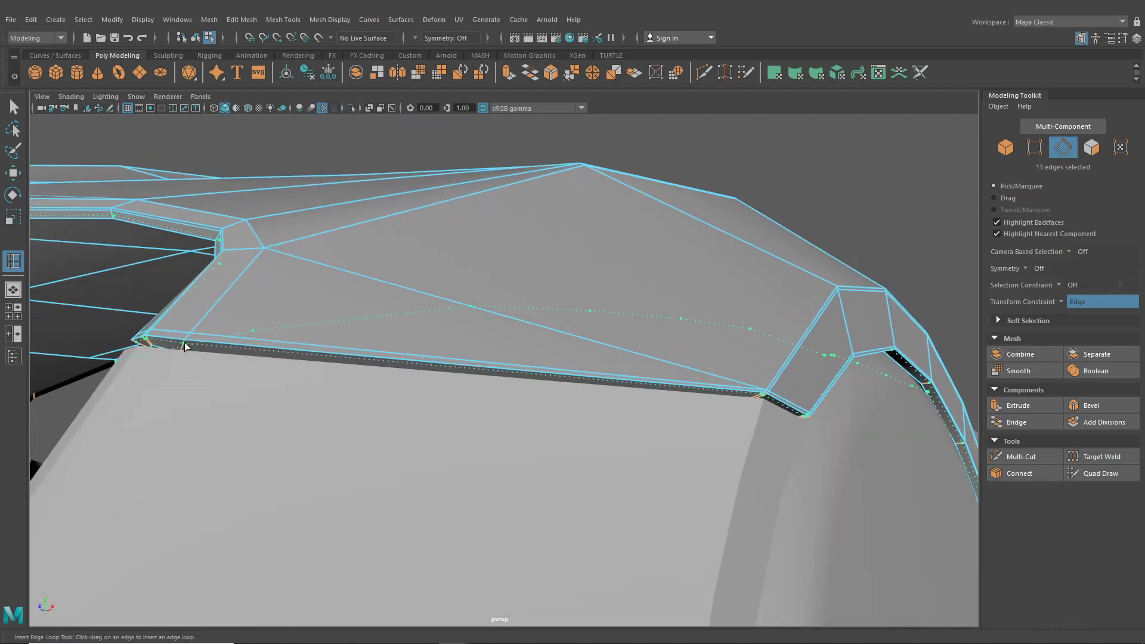
{"action": "left_click", "coordinate": [185, 346]}
{"action": "left_click_drag", "start_coordinate": [738, 397], "coordinate": [276, 246], "text": "alt"}
{"action": "key", "text": "q"}
{"action": "left_click", "coordinate": [196, 38]}
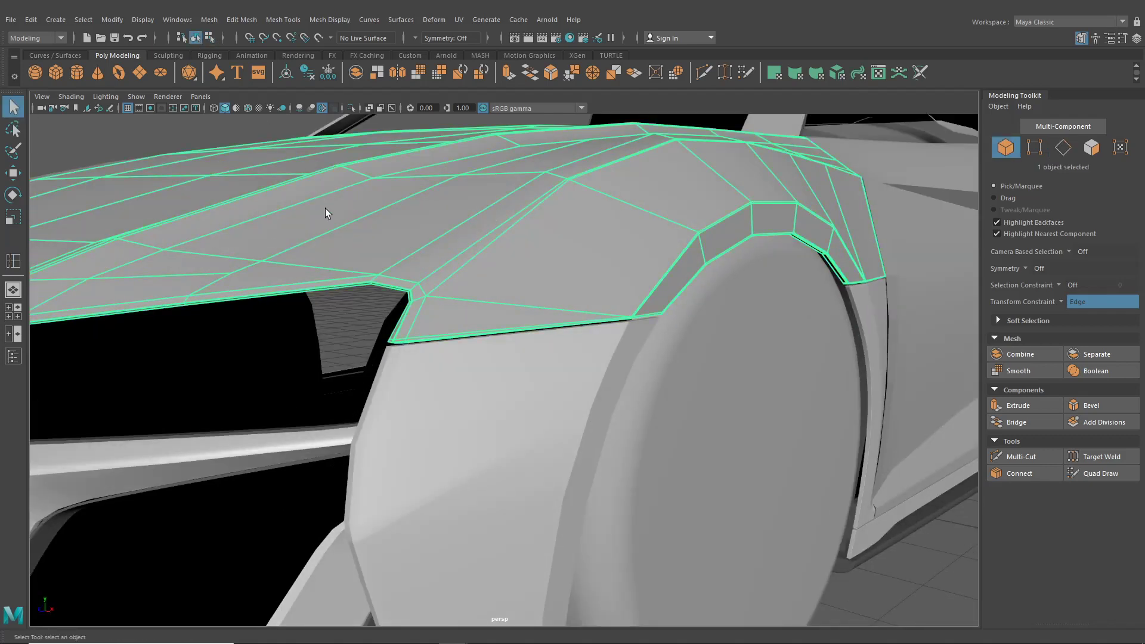
Deselect the hood and fender panel and examine its smoothed borders around the headlight and front seam.
{"action": "scroll", "coordinate": [435, 282], "scroll_direction": "down", "scroll_amount": 5}
{"action": "left_click", "coordinate": [330, 291], "text": "ctrl"}
{"action": "left_click", "coordinate": [334, 295]}
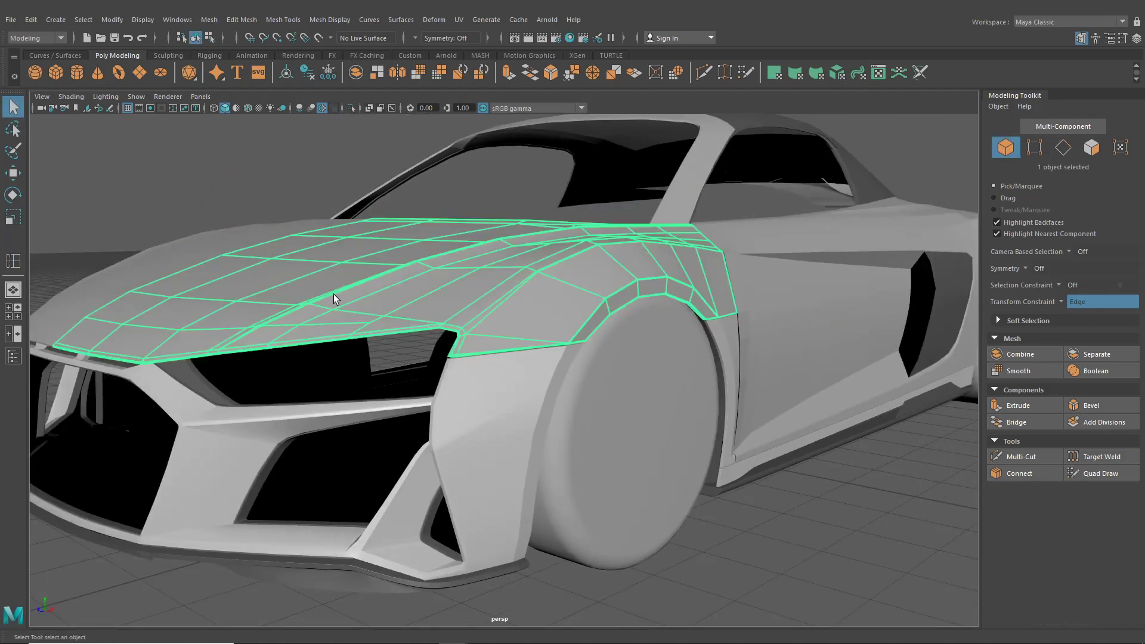
{"action": "left_click", "coordinate": [703, 508]}
{"action": "scroll", "coordinate": [501, 346], "scroll_direction": "up", "scroll_amount": 5}
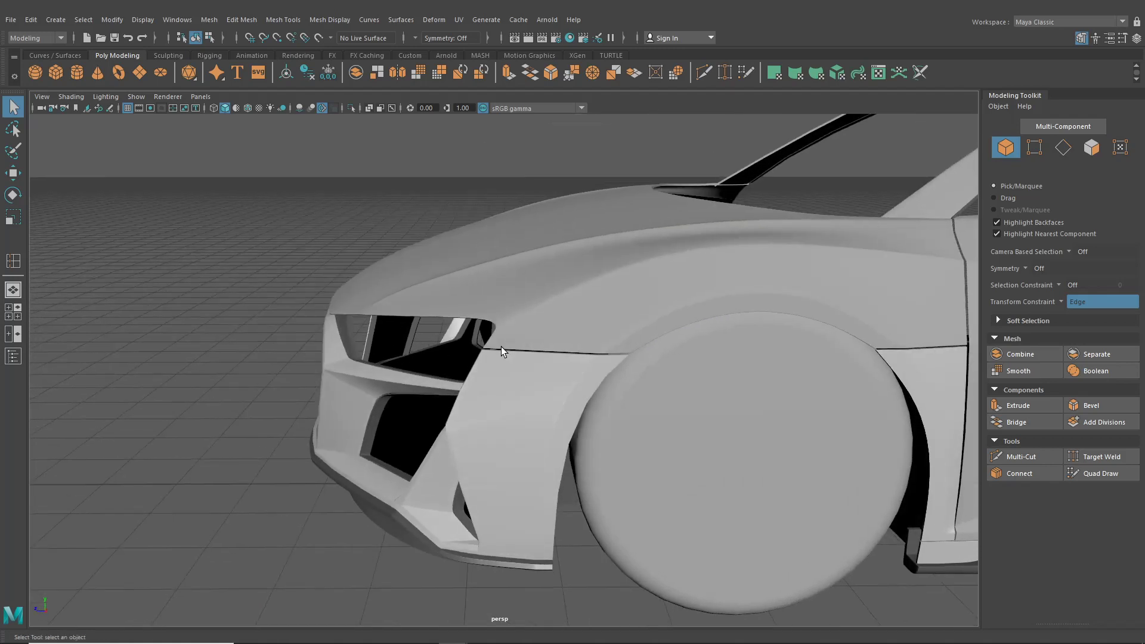
Select and release the front bumper, and assign the blinn1 material to the hood and fender panel through Hypershade.
{"action": "middle_click_drag", "start_coordinate": [710, 350], "coordinate": [515, 388], "text": "alt"}
{"action": "left_click", "coordinate": [515, 388]}
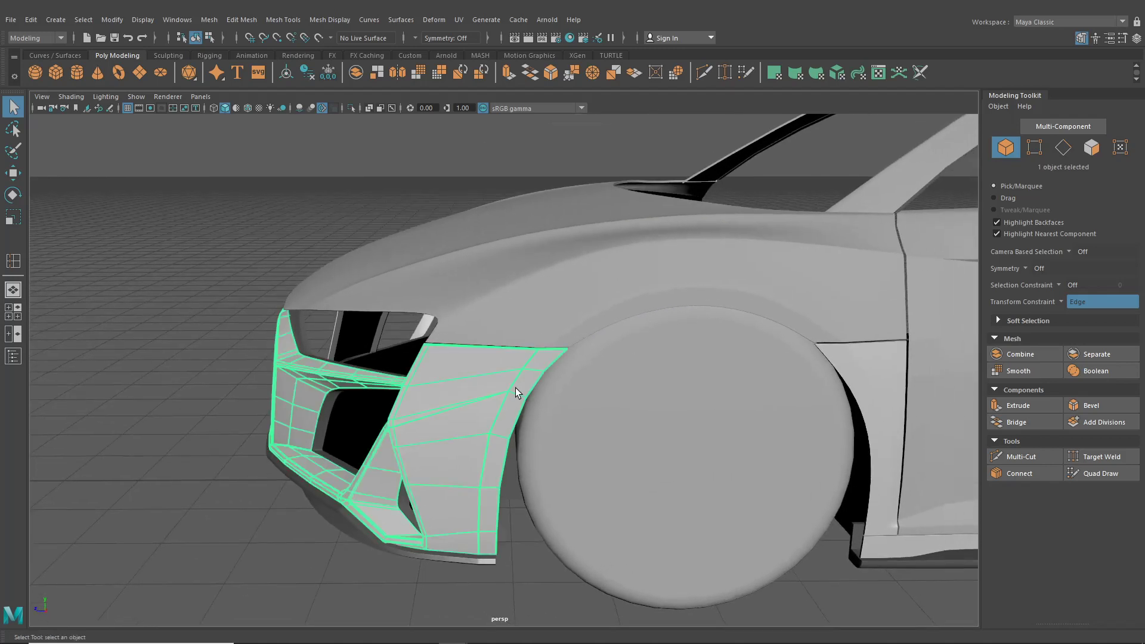
{"action": "left_click", "coordinate": [520, 524]}
{"action": "left_click_drag", "start_coordinate": [520, 524], "coordinate": [525, 497], "text": "alt"}
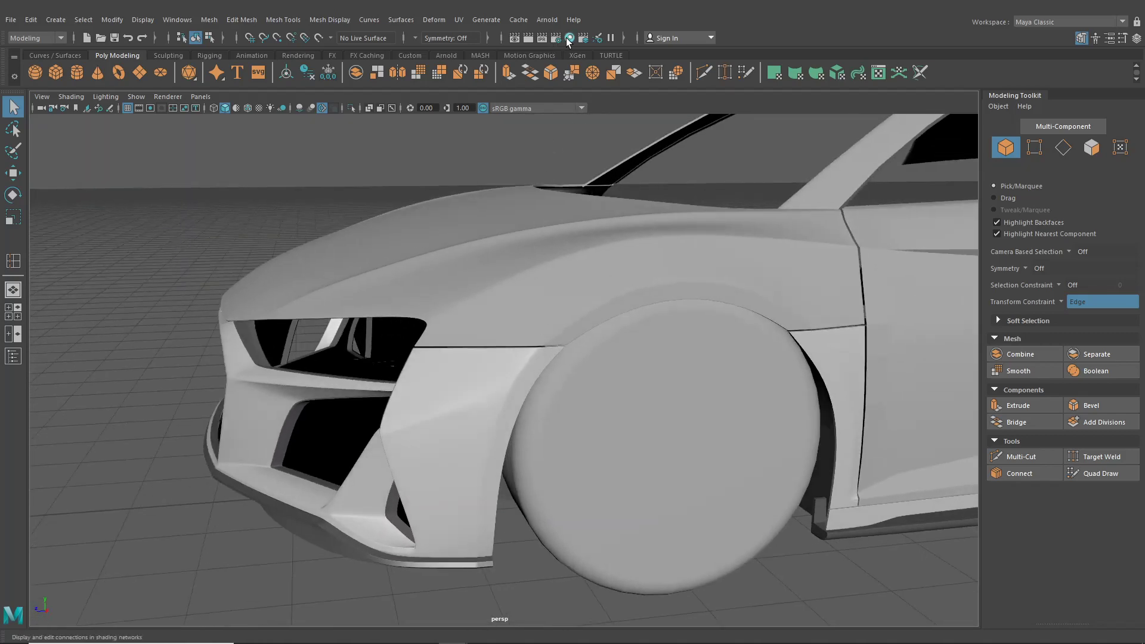
{"action": "left_click", "coordinate": [569, 38]}
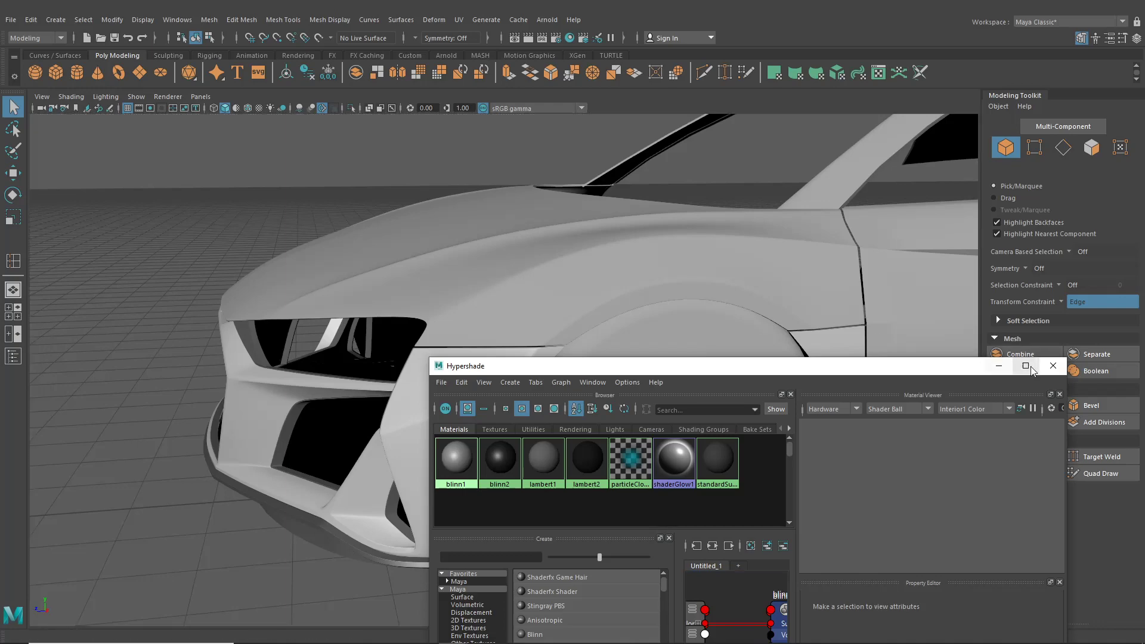
{"action": "left_click", "coordinate": [1053, 366]}
Examine the shading of the hood and fender panel along the wheel arch, door seam and front of the car.
{"action": "left_click_drag", "start_coordinate": [578, 304], "coordinate": [553, 332], "text": "alt"}
{"action": "scroll", "coordinate": [708, 398], "scroll_direction": "up", "scroll_amount": 5}
{"action": "left_click_drag", "start_coordinate": [832, 352], "coordinate": [808, 357], "text": "alt"}
{"action": "scroll", "coordinate": [775, 355], "scroll_direction": "down", "scroll_amount": 5}
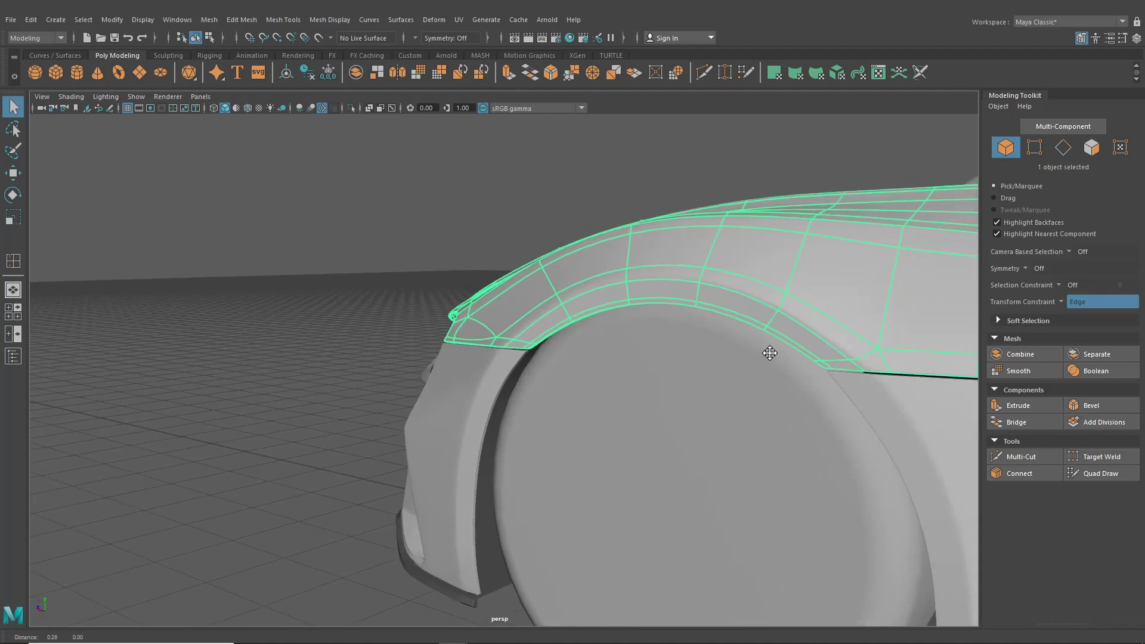
{"action": "left_click_drag", "start_coordinate": [350, 320], "coordinate": [439, 332], "text": "alt"}
{"action": "scroll", "coordinate": [440, 332], "scroll_direction": "up", "scroll_amount": 4}
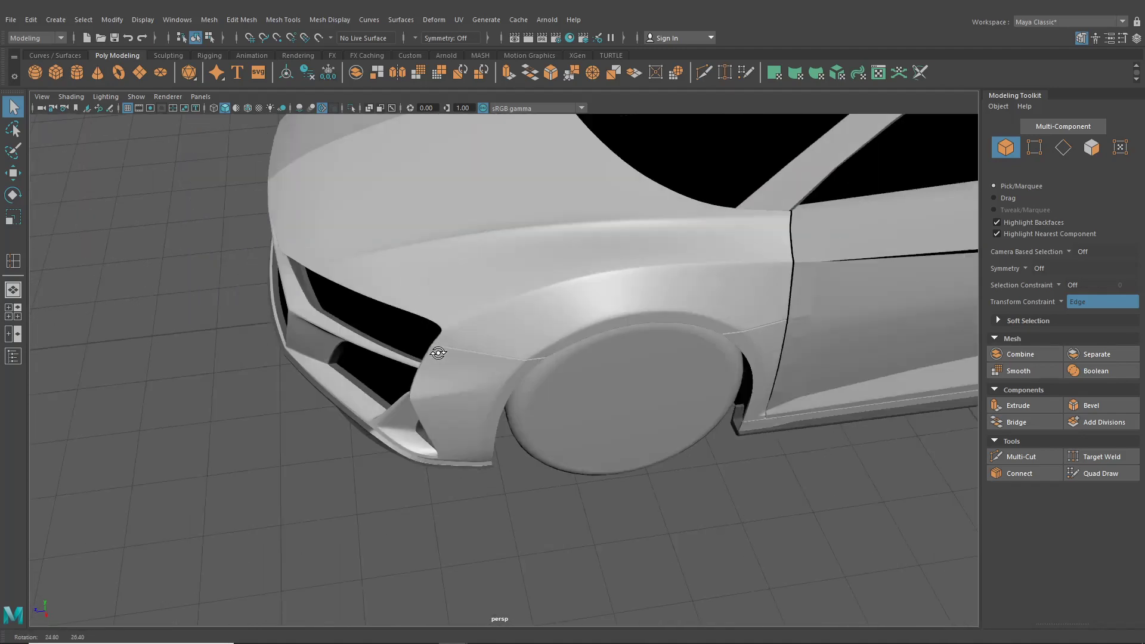
{"action": "left_click_drag", "start_coordinate": [720, 288], "coordinate": [582, 312], "text": "alt"}
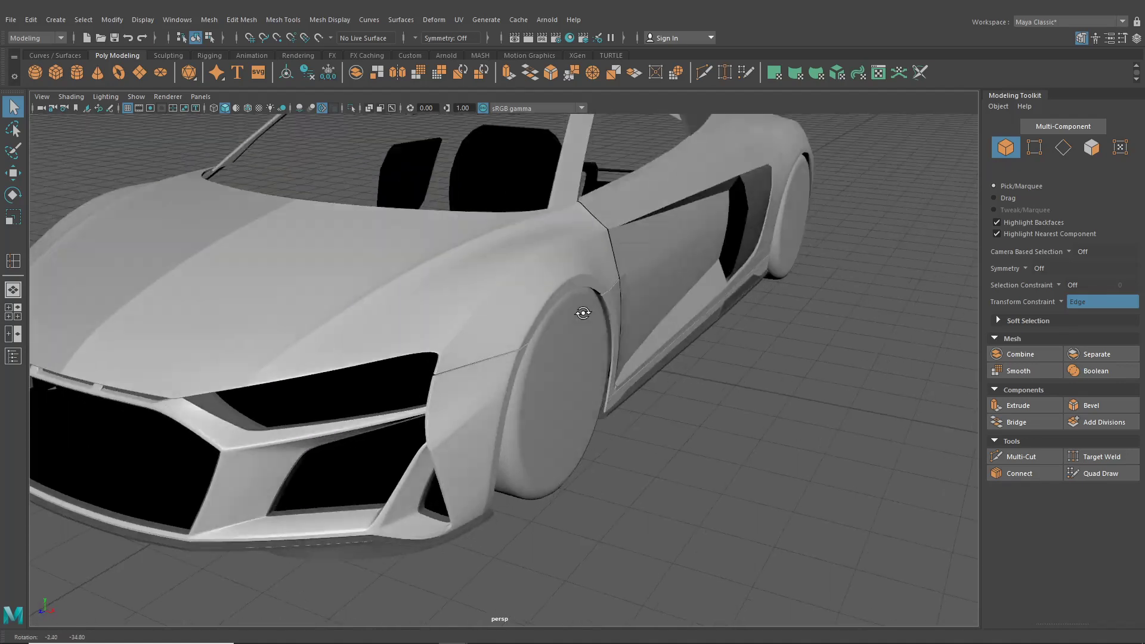
{"action": "middle_click_drag", "start_coordinate": [582, 312], "coordinate": [869, 322], "text": "alt"}
{"action": "left_click_drag", "start_coordinate": [869, 323], "coordinate": [524, 299], "text": "alt"}
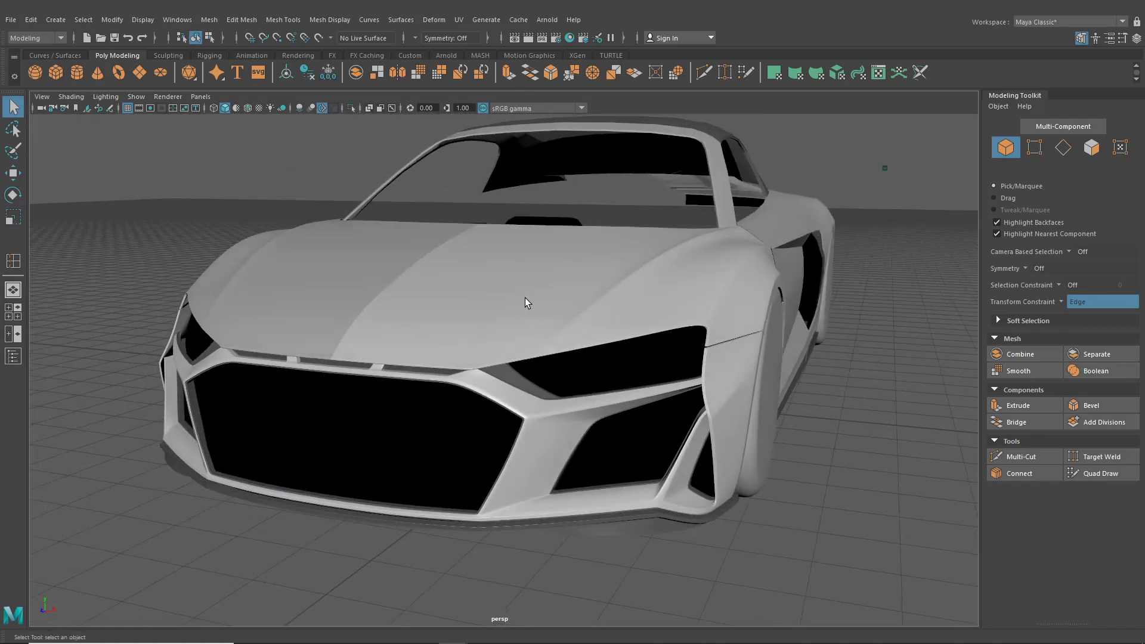
Assign the blinn1 material to the mirrored hood half through Hypershade and deselect it.
{"action": "left_click", "coordinate": [355, 263]}
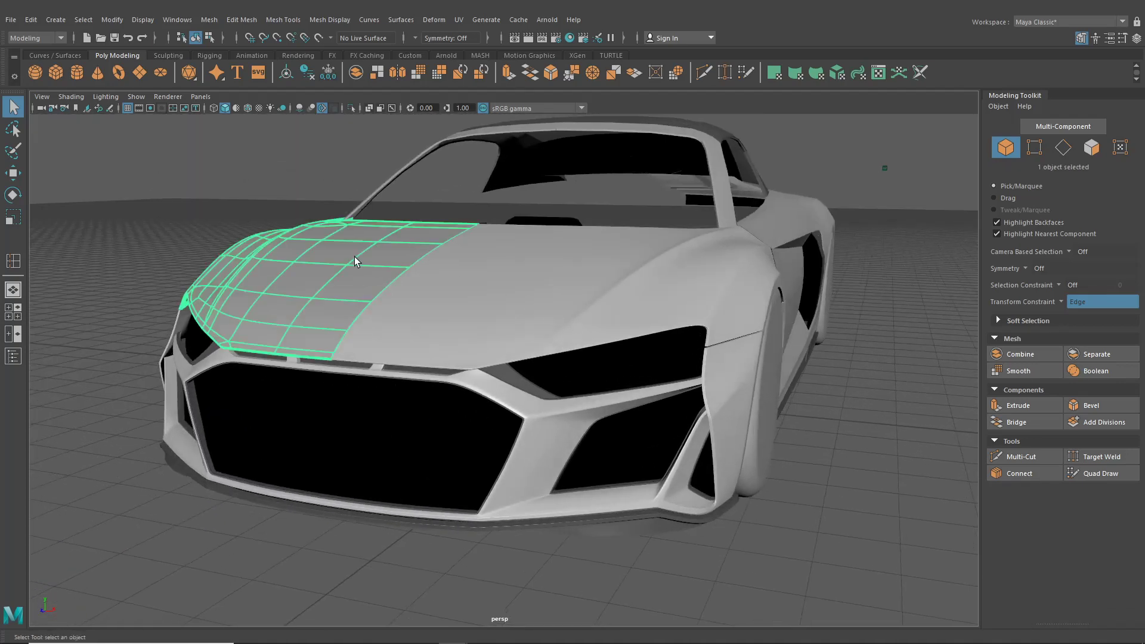
{"action": "left_click", "coordinate": [570, 38]}
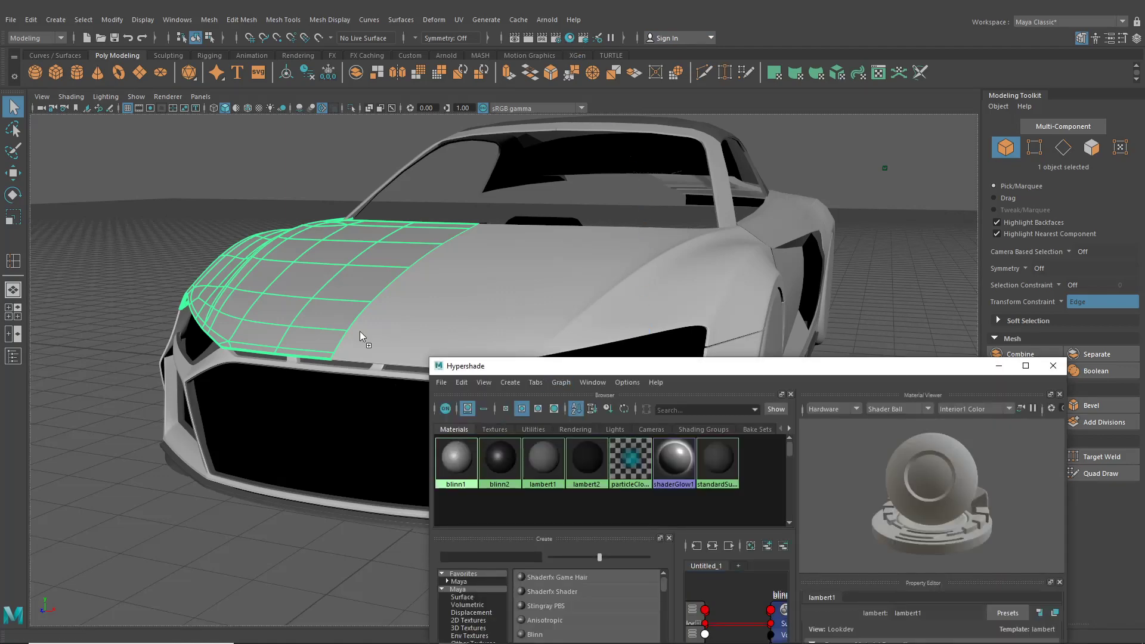
{"action": "left_click", "coordinate": [1054, 365]}
{"action": "left_click", "coordinate": [875, 318]}
{"action": "left_click_drag", "start_coordinate": [875, 318], "coordinate": [657, 374], "text": "alt"}
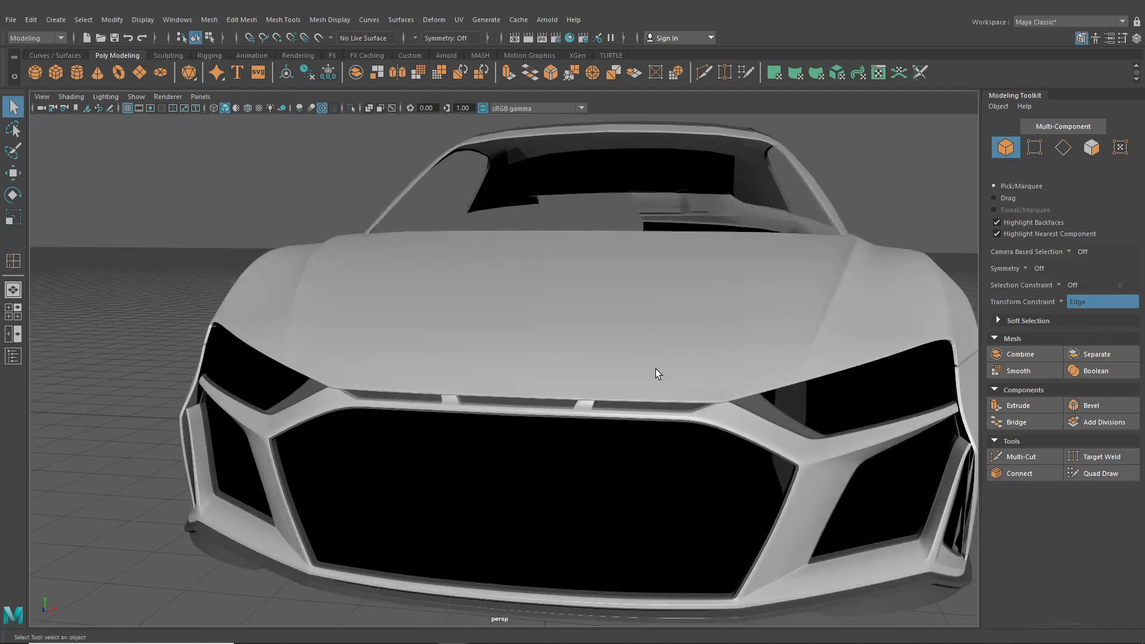
Check the hood and bumper shading from above and the side, ending with the panel behind the front wheel selected.
{"action": "scroll", "coordinate": [533, 391], "scroll_direction": "down", "scroll_amount": 5}
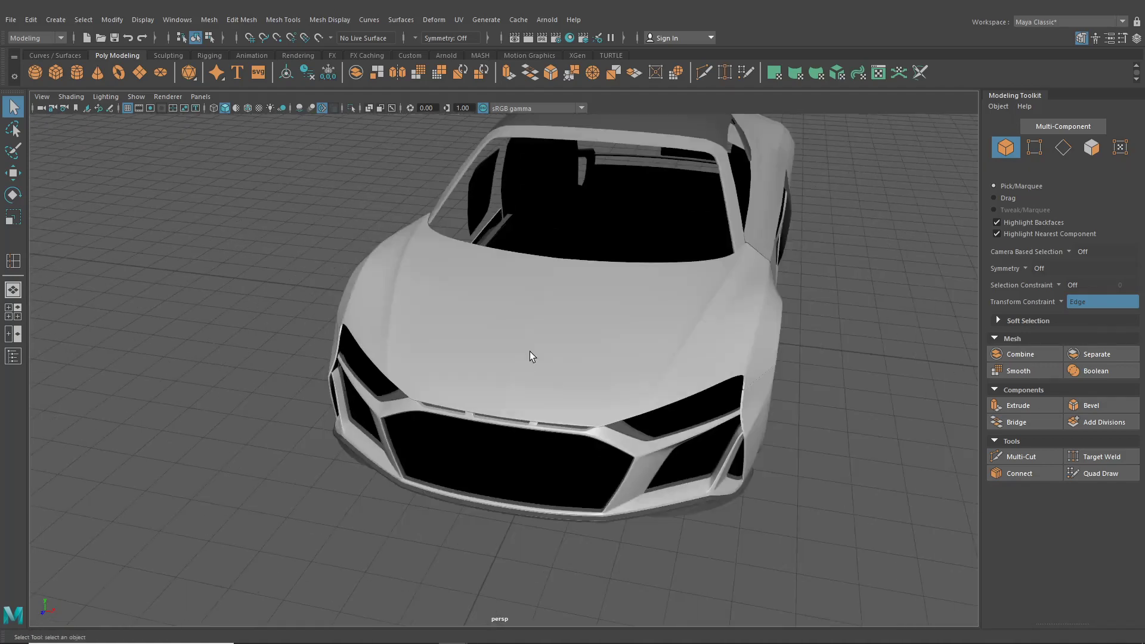
{"action": "left_click_drag", "start_coordinate": [532, 356], "coordinate": [483, 389], "text": "alt"}
{"action": "scroll", "coordinate": [478, 327], "scroll_direction": "up", "scroll_amount": 6}
{"action": "left_click", "coordinate": [482, 389]}
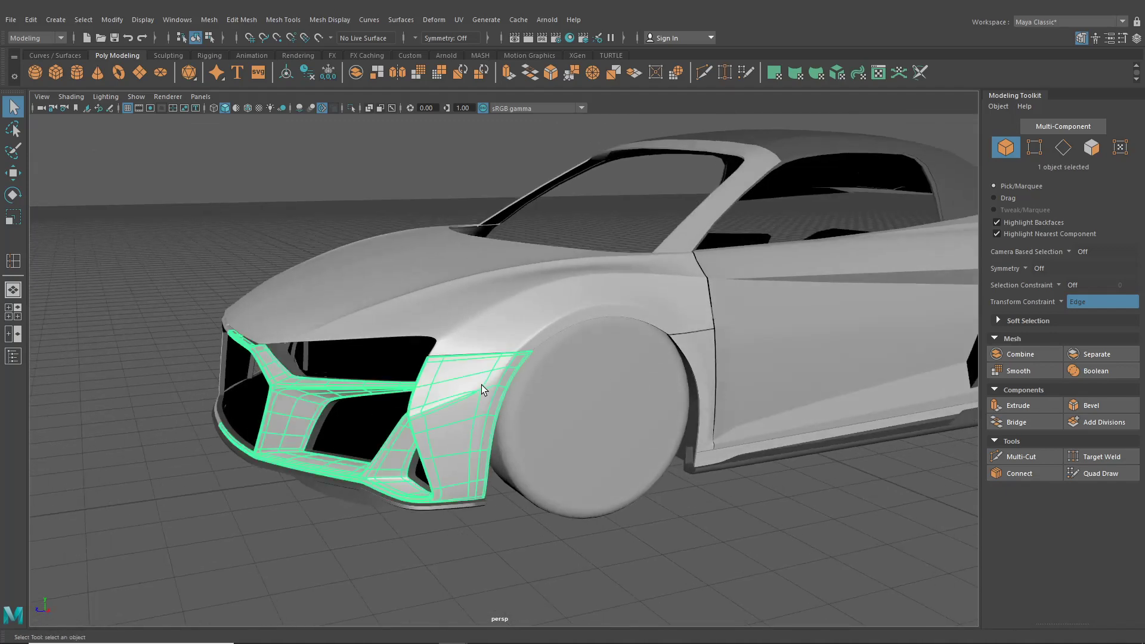
{"action": "scroll", "coordinate": [524, 381], "scroll_direction": "up", "scroll_amount": 5}
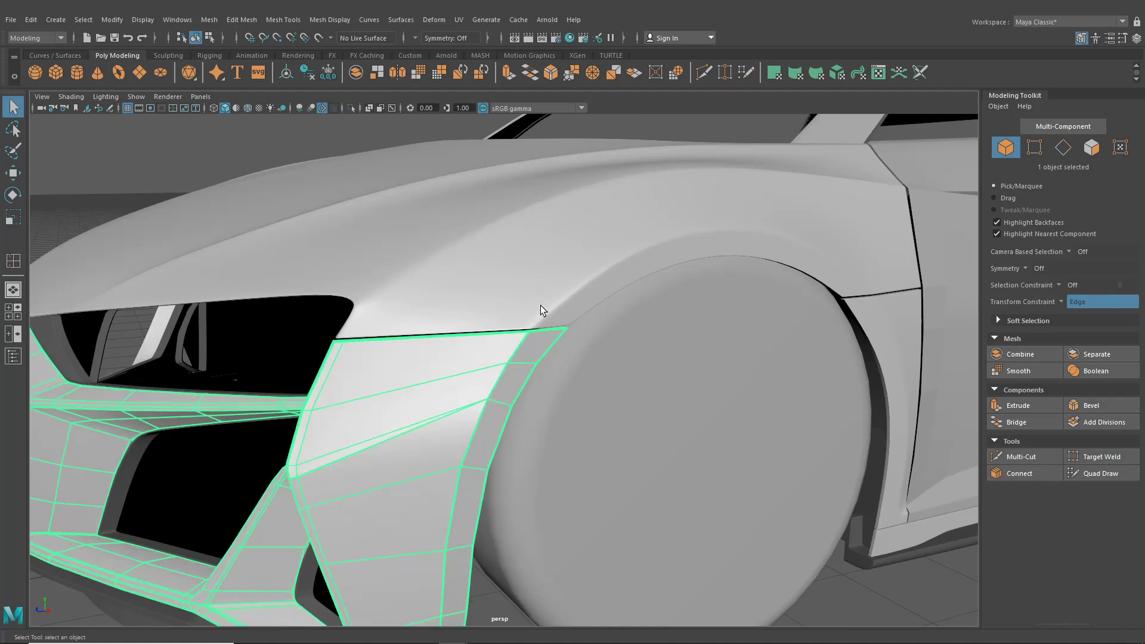
{"action": "left_click", "coordinate": [541, 307]}
{"action": "left_click", "coordinate": [877, 320]}
{"action": "scroll", "coordinate": [542, 328], "scroll_direction": "up", "scroll_amount": 5}
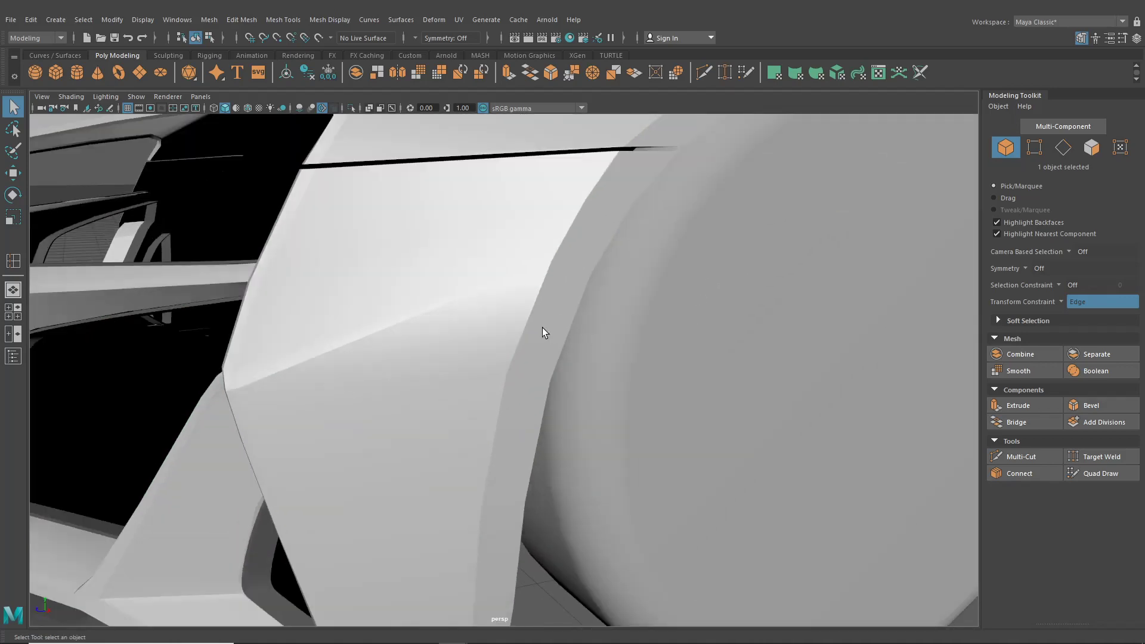
Display the wireframe over the shaded model and inspect the bumper's edges along the wheel arch.
{"action": "left_click", "coordinate": [248, 108]}
{"action": "scroll", "coordinate": [521, 256], "scroll_direction": "up", "scroll_amount": 5}
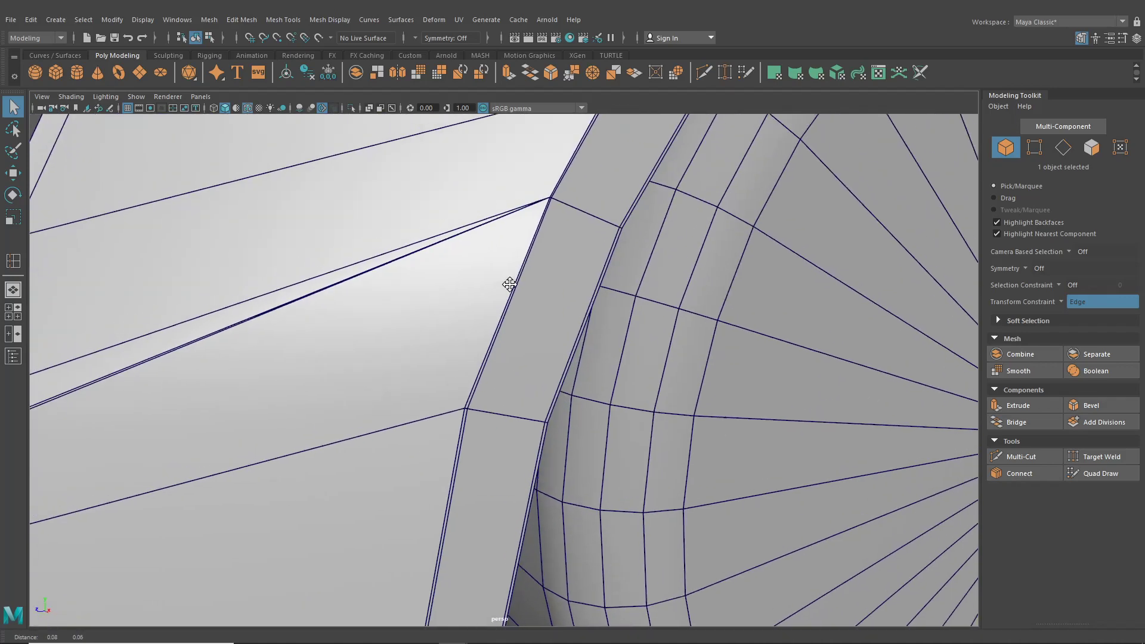
{"action": "scroll", "coordinate": [517, 260], "scroll_direction": "down", "scroll_amount": 8}
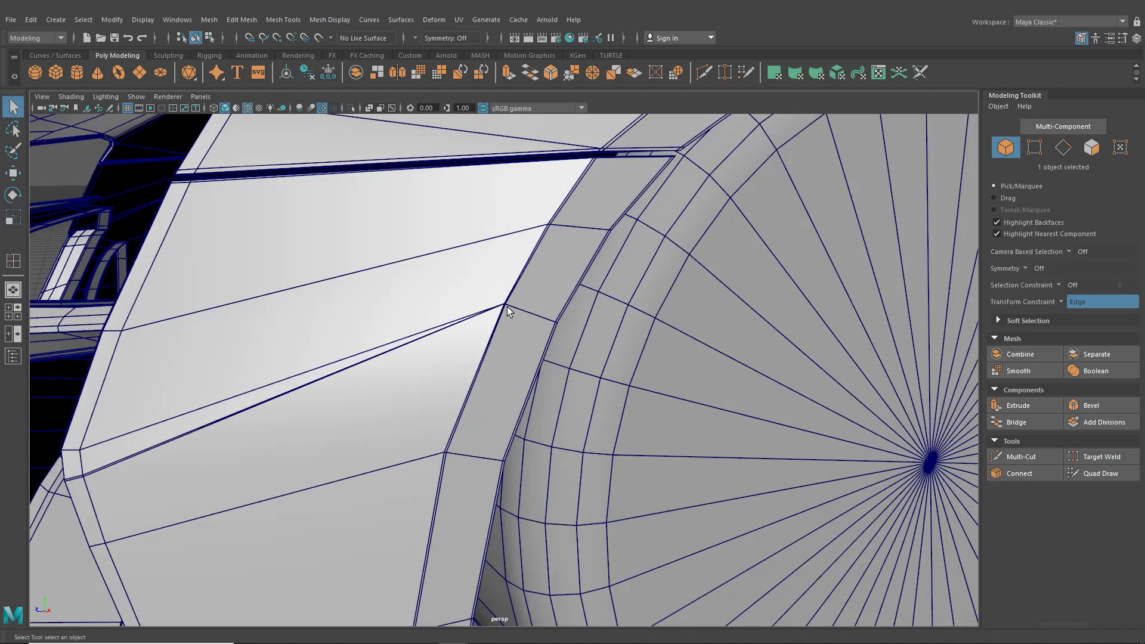
{"action": "scroll", "coordinate": [507, 307], "scroll_direction": "down", "scroll_amount": 4}
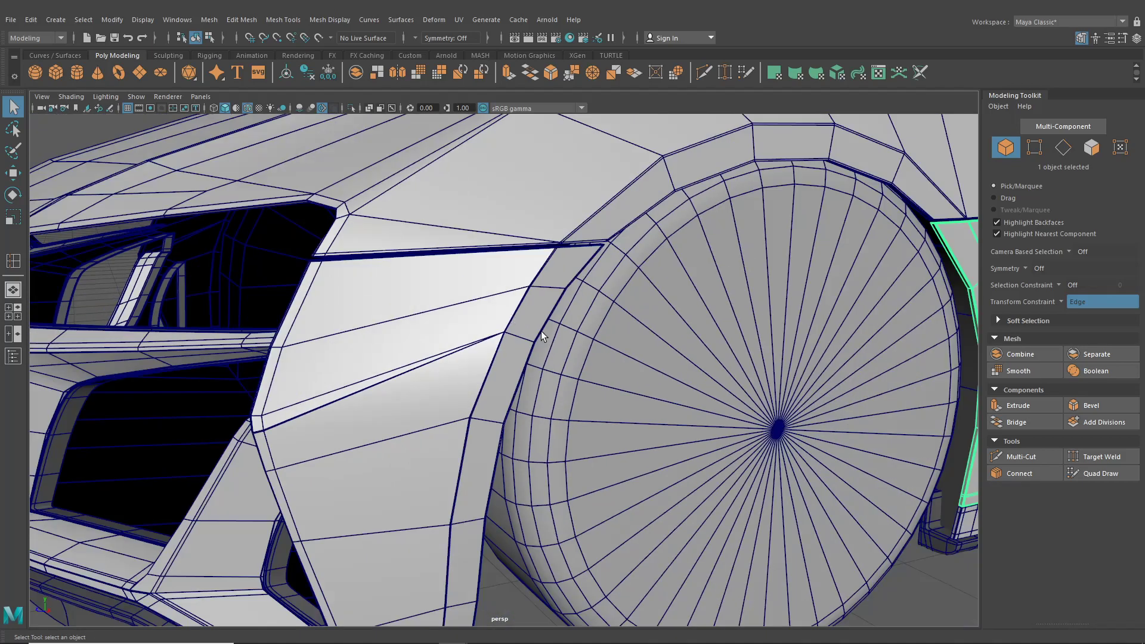
{"action": "scroll", "coordinate": [829, 305], "scroll_direction": "up", "scroll_amount": 2}
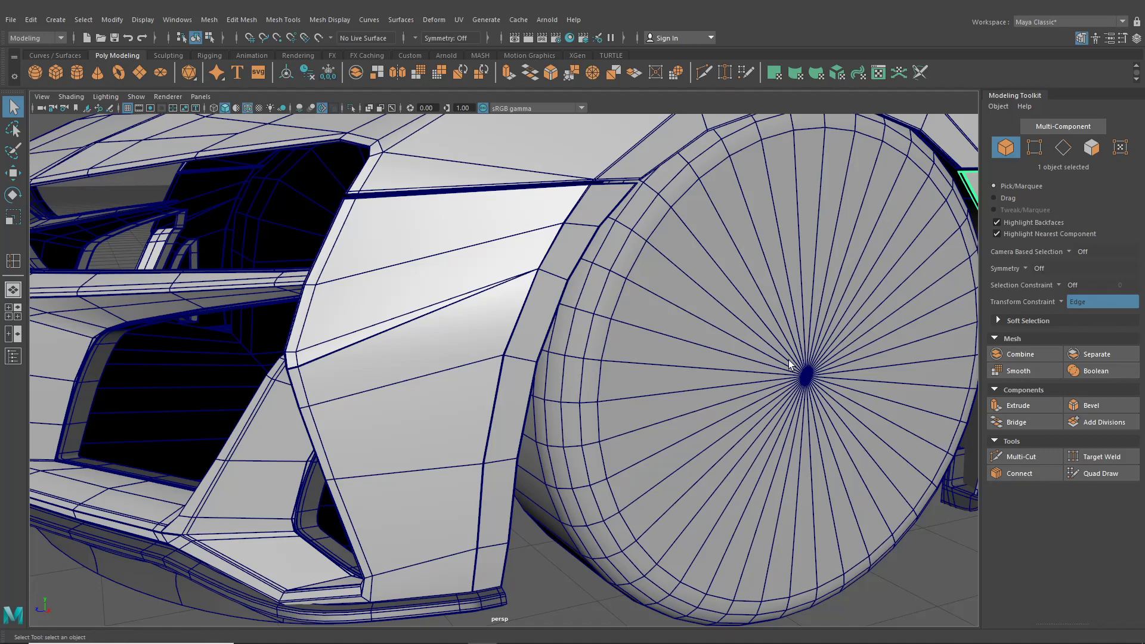
Examine the mesh of the panel behind the front wheel and switch that panel to edge selection.
{"action": "middle_click_drag", "start_coordinate": [590, 307], "coordinate": [436, 379], "text": "alt"}
{"action": "left_click_drag", "start_coordinate": [507, 378], "coordinate": [438, 374], "text": "alt"}
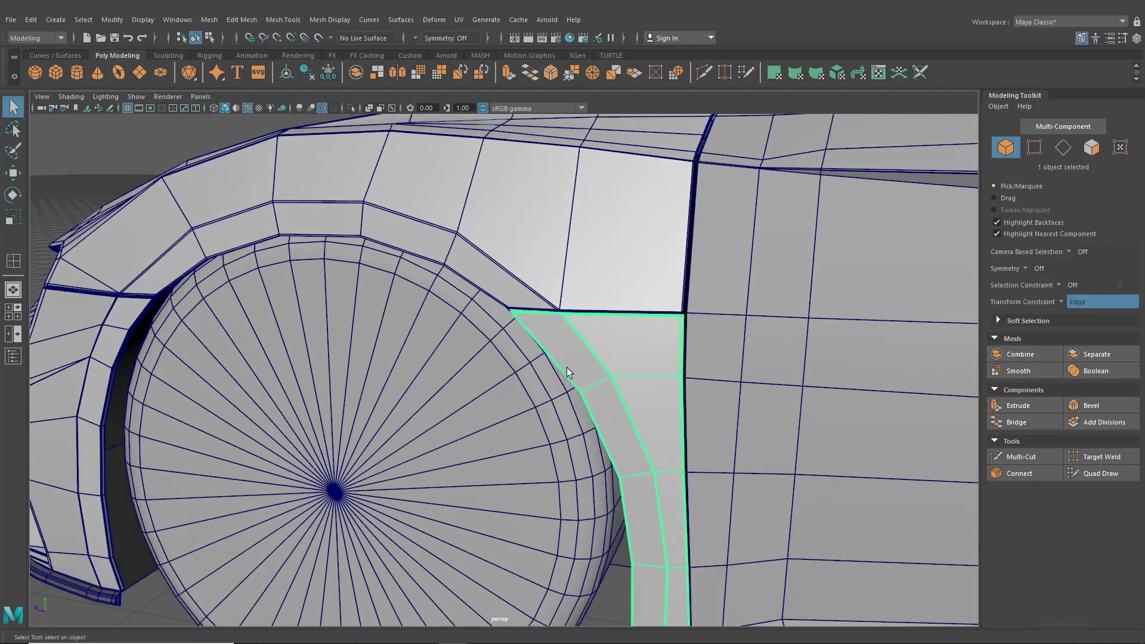
{"action": "scroll", "coordinate": [566, 368], "scroll_direction": "up", "scroll_amount": 3}
{"action": "middle_click_drag", "start_coordinate": [567, 367], "coordinate": [533, 250], "text": "alt"}
{"action": "scroll", "coordinate": [637, 268], "scroll_direction": "down", "scroll_amount": 3}
{"action": "left_click_drag", "start_coordinate": [646, 273], "coordinate": [692, 253], "text": "alt"}
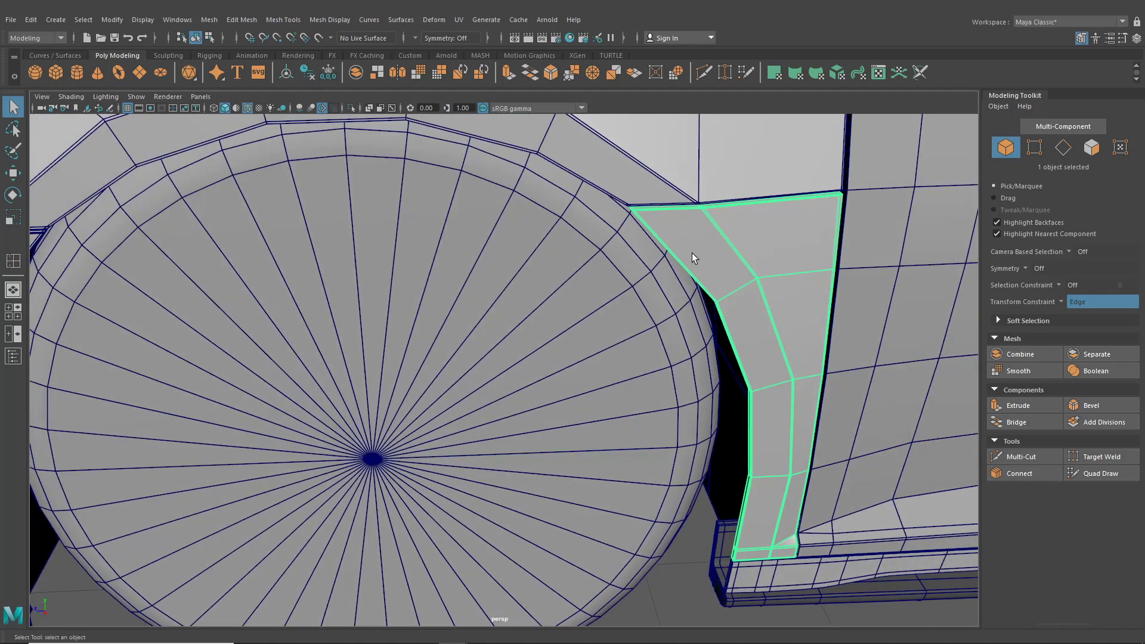
{"action": "right_click_drag", "start_coordinate": [692, 253], "coordinate": [699, 228]}
{"action": "middle_click_drag", "start_coordinate": [699, 228], "coordinate": [606, 271], "text": "alt"}
{"action": "scroll", "coordinate": [606, 270], "scroll_direction": "up", "scroll_amount": 2}
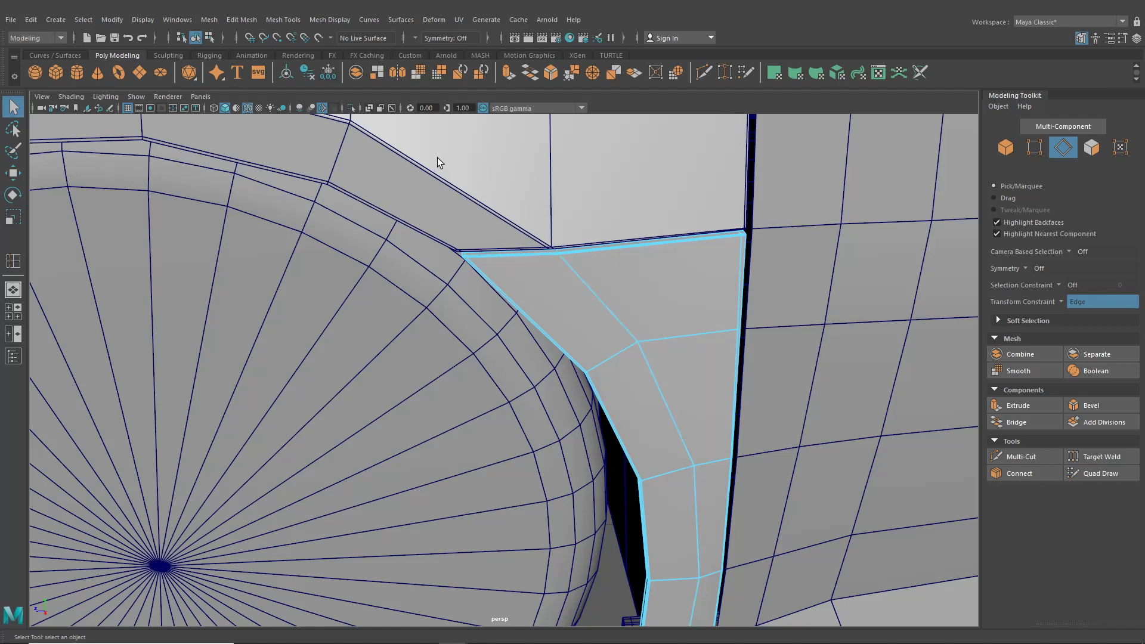
Select the edge loop bordering the hood and fender panel's wheel-arch lip and soften it.
{"action": "left_click", "coordinate": [195, 38]}
{"action": "left_click_drag", "start_coordinate": [295, 155], "coordinate": [341, 206], "text": "alt"}
{"action": "key", "text": "F10"}
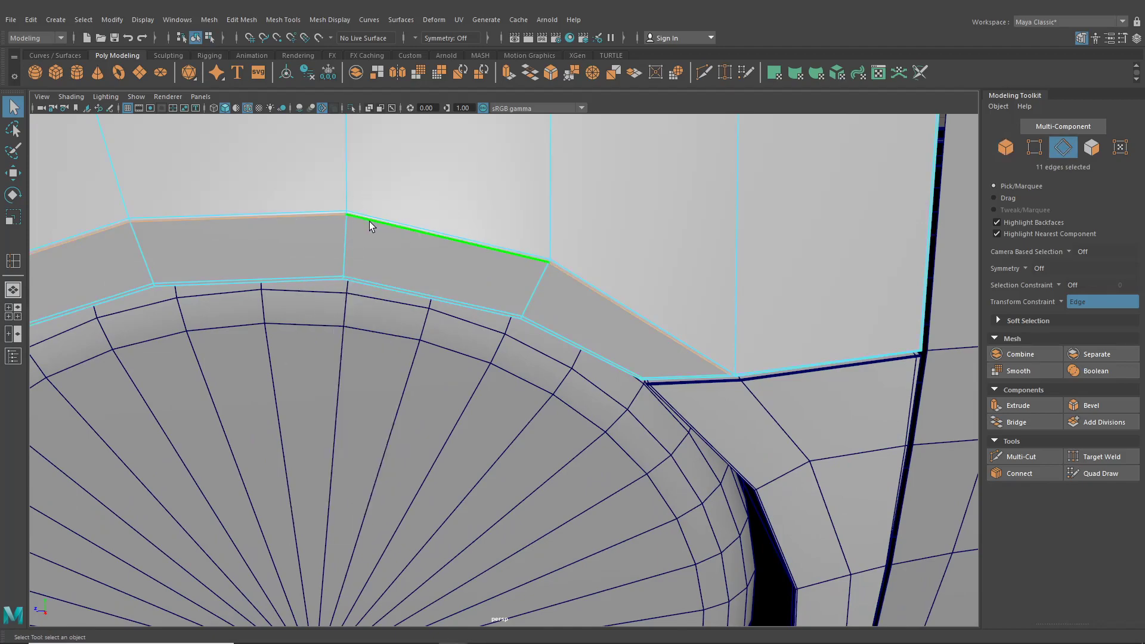
{"action": "scroll", "coordinate": [363, 281], "scroll_direction": "down", "scroll_amount": 5}
{"action": "left_click_drag", "start_coordinate": [363, 289], "coordinate": [485, 298], "text": "alt"}
{"action": "scroll", "coordinate": [460, 319], "scroll_direction": "up", "scroll_amount": 5}
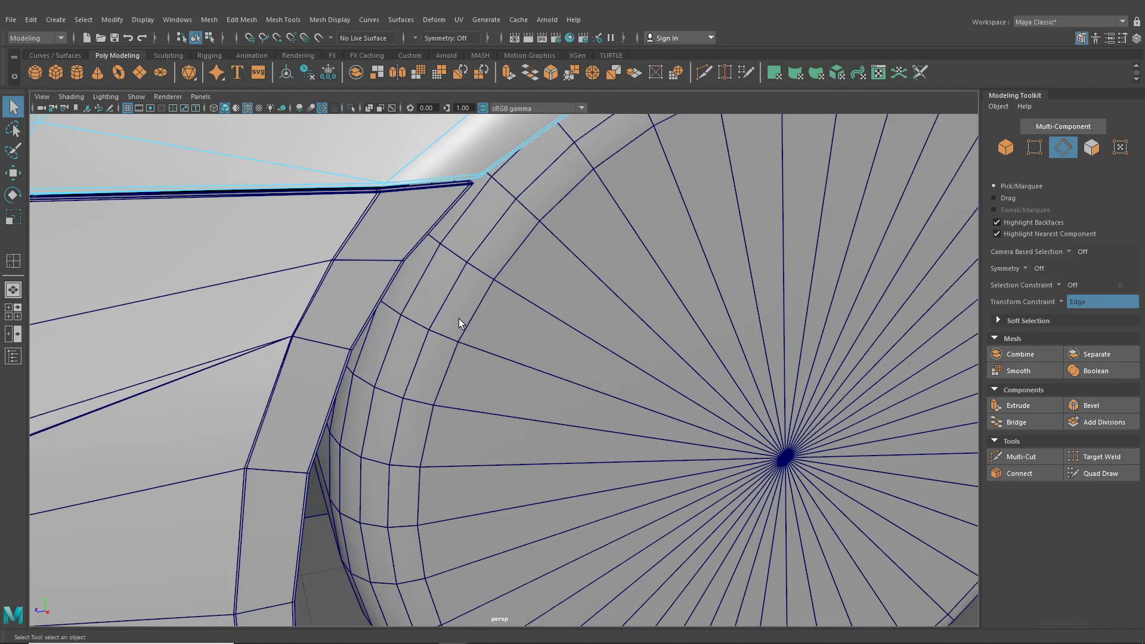
Select the edge loop bordering the front bumper's wheel-arch lip and soften it.
{"action": "double_click", "coordinate": [334, 267]}
{"action": "middle_click_drag", "start_coordinate": [334, 267], "coordinate": [354, 268], "text": "alt"}
{"action": "scroll", "coordinate": [377, 291], "scroll_direction": "up", "scroll_amount": 2}
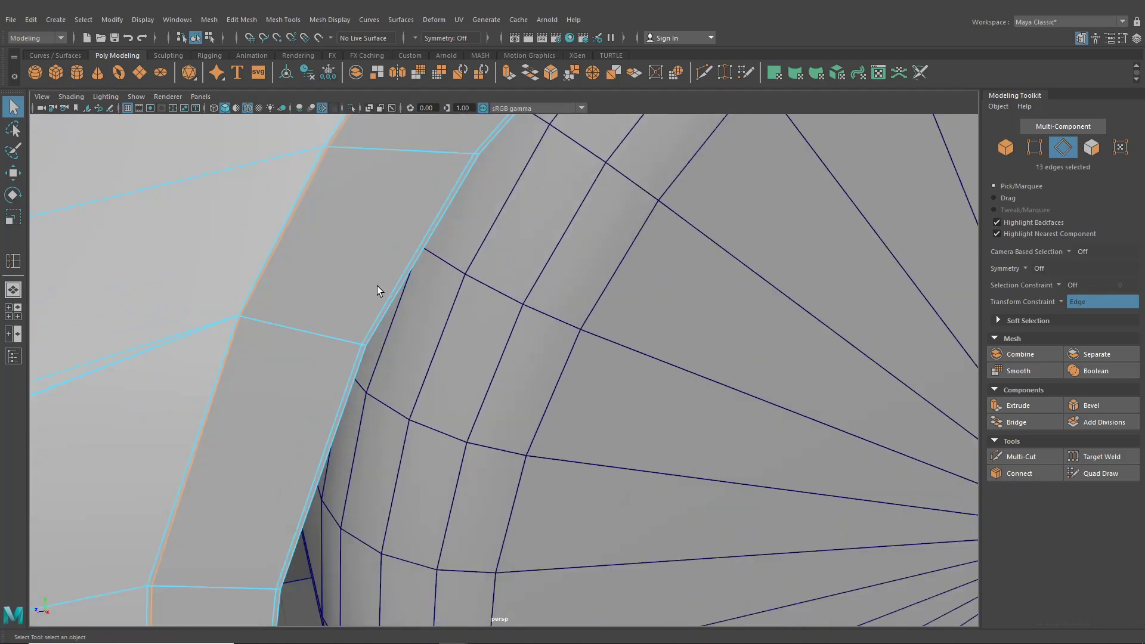
{"action": "left_click", "coordinate": [377, 291]}
{"action": "scroll", "coordinate": [381, 307], "scroll_direction": "down", "scroll_amount": 4}
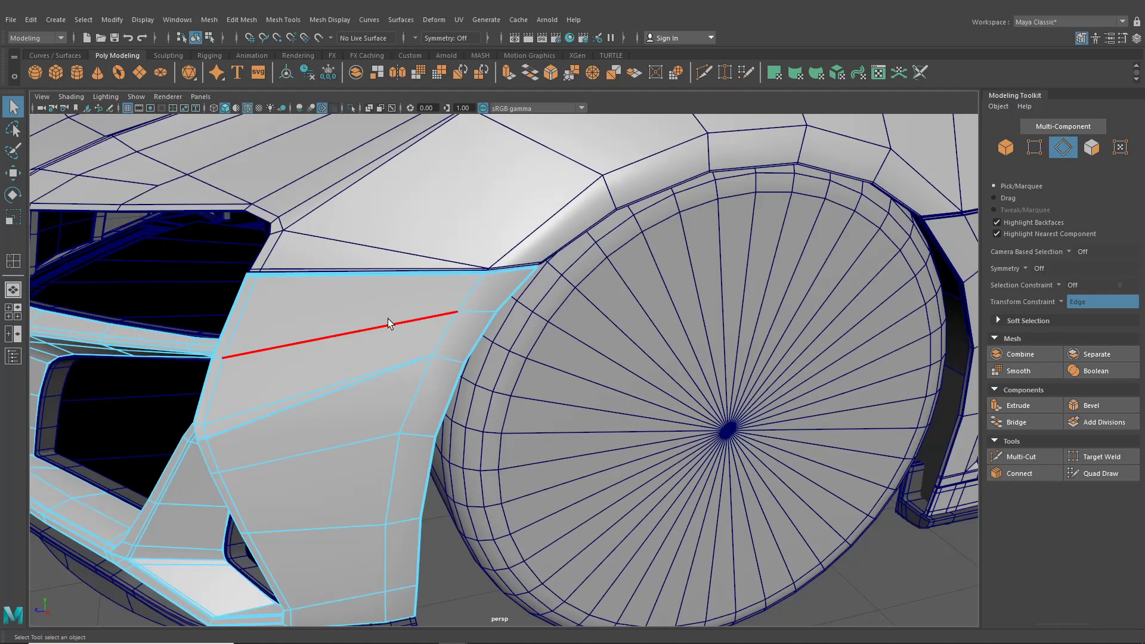
Select the full edge loop along the front bumper's wheel-arch lip and bevel it.
{"action": "scroll", "coordinate": [418, 322], "scroll_direction": "up", "scroll_amount": 2}
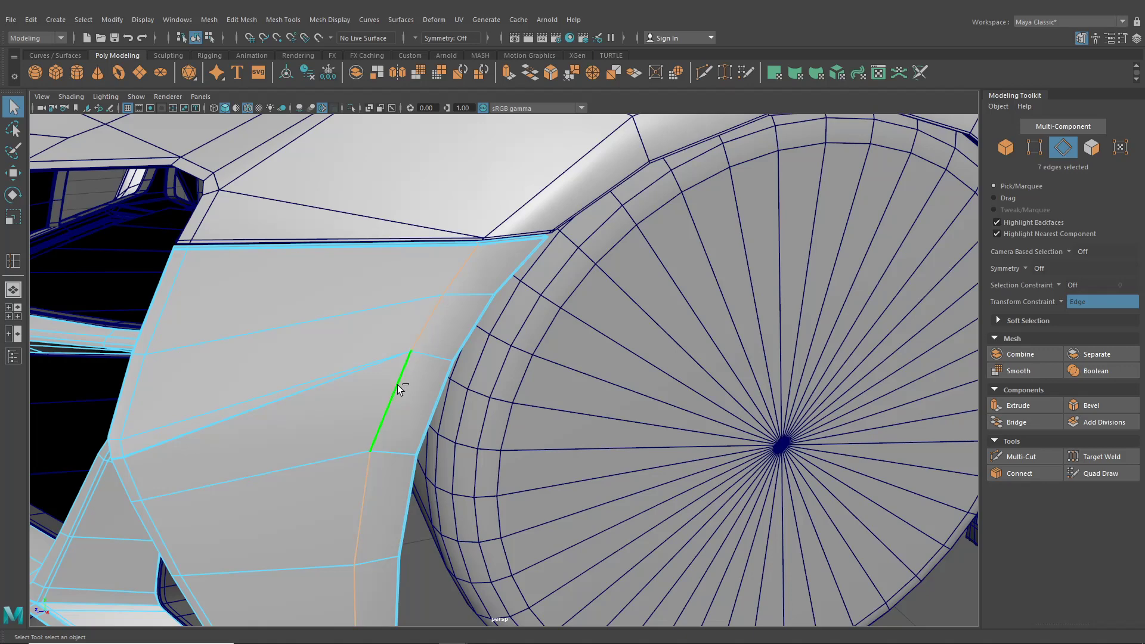
{"action": "double_click", "coordinate": [400, 389]}
{"action": "scroll", "coordinate": [407, 392], "scroll_direction": "down", "scroll_amount": 3}
{"action": "scroll", "coordinate": [411, 392], "scroll_direction": "up", "scroll_amount": 3}
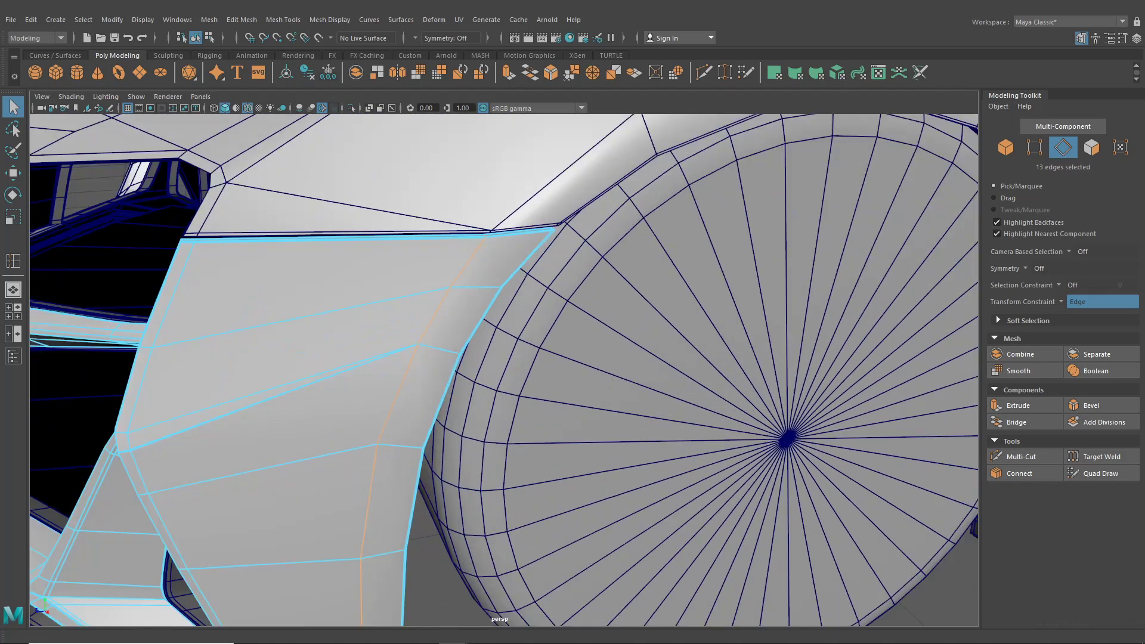
{"action": "left_click", "coordinate": [283, 20]}
{"action": "mouse_move", "coordinate": [242, 20]}
{"action": "left_click", "coordinate": [263, 73]}
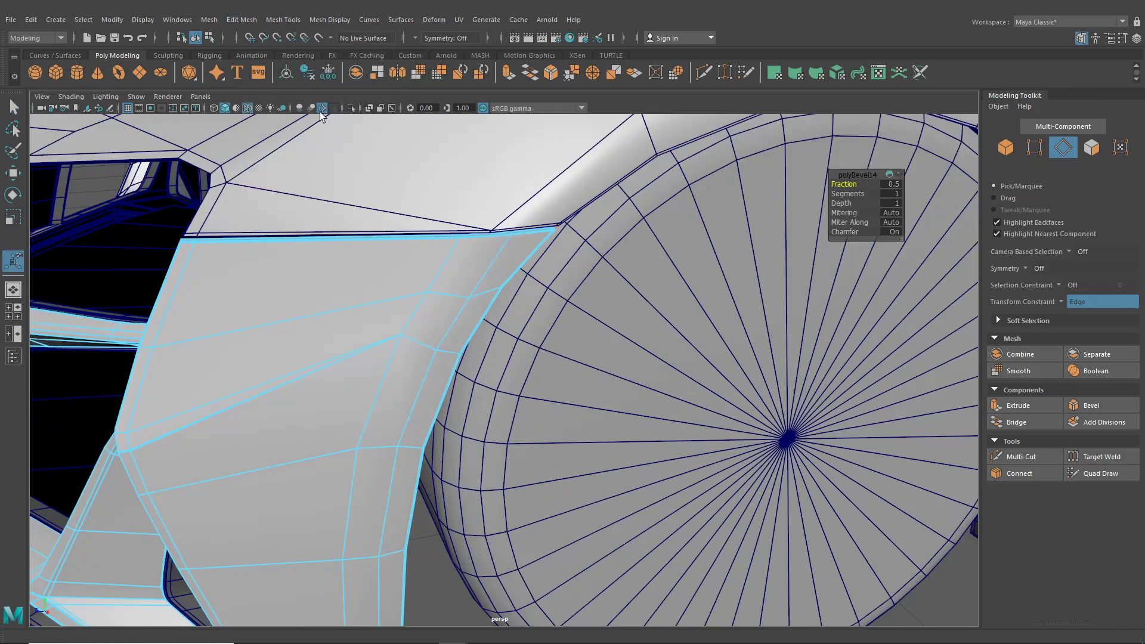
Set the wheel-arch bevel's fraction to 0.02 and its segments to 2.
{"action": "scroll", "coordinate": [396, 236], "scroll_direction": "up", "scroll_amount": 4}
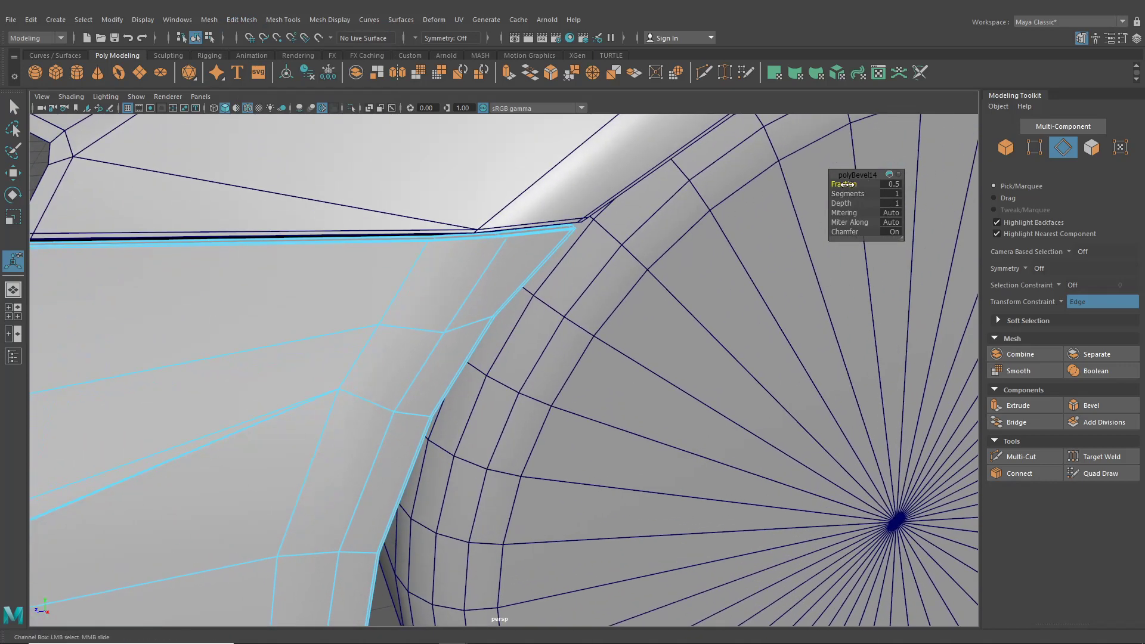
{"action": "left_click_drag", "start_coordinate": [843, 184], "coordinate": [846, 184]}
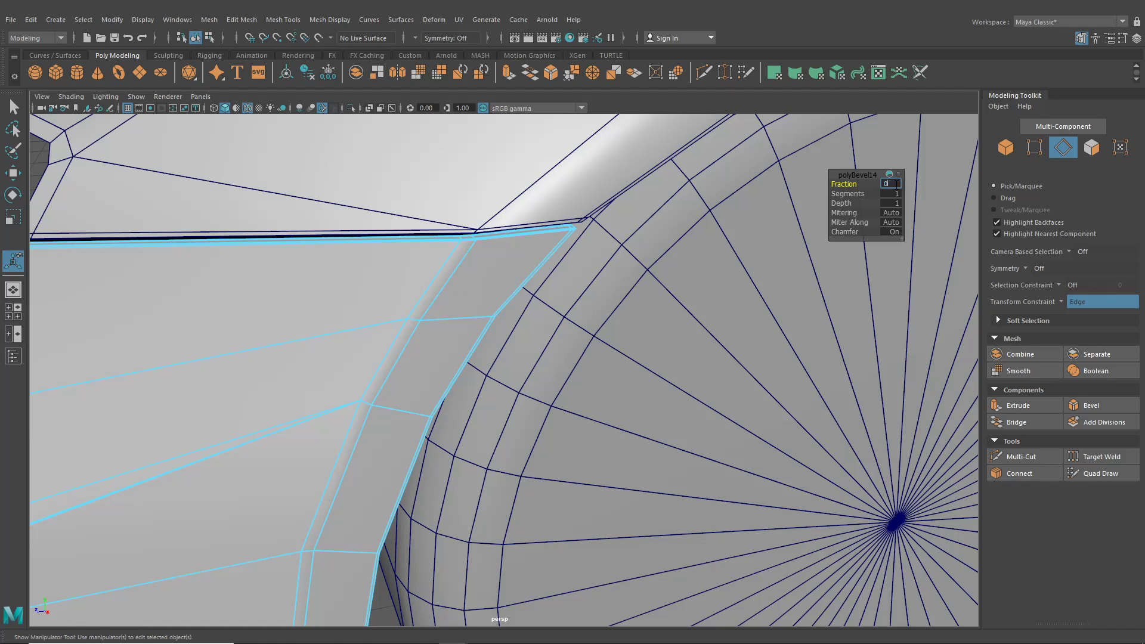
{"action": "key", "text": "Return"}
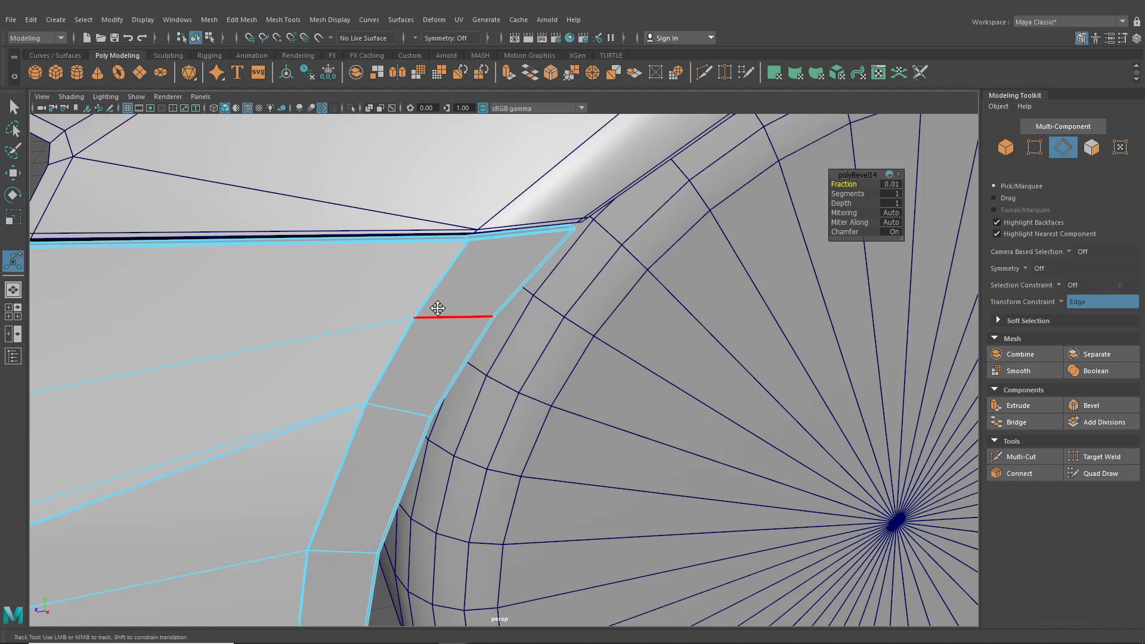
{"action": "middle_click_drag", "start_coordinate": [437, 308], "coordinate": [457, 356], "text": "alt"}
{"action": "right_click_drag", "start_coordinate": [391, 307], "coordinate": [464, 393], "text": "alt"}
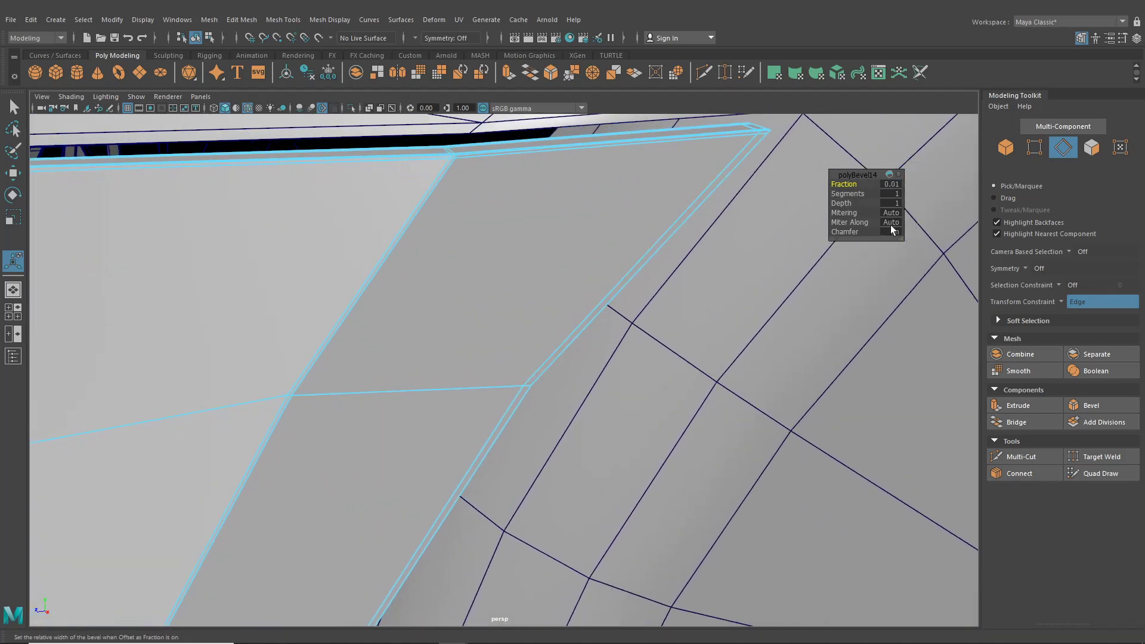
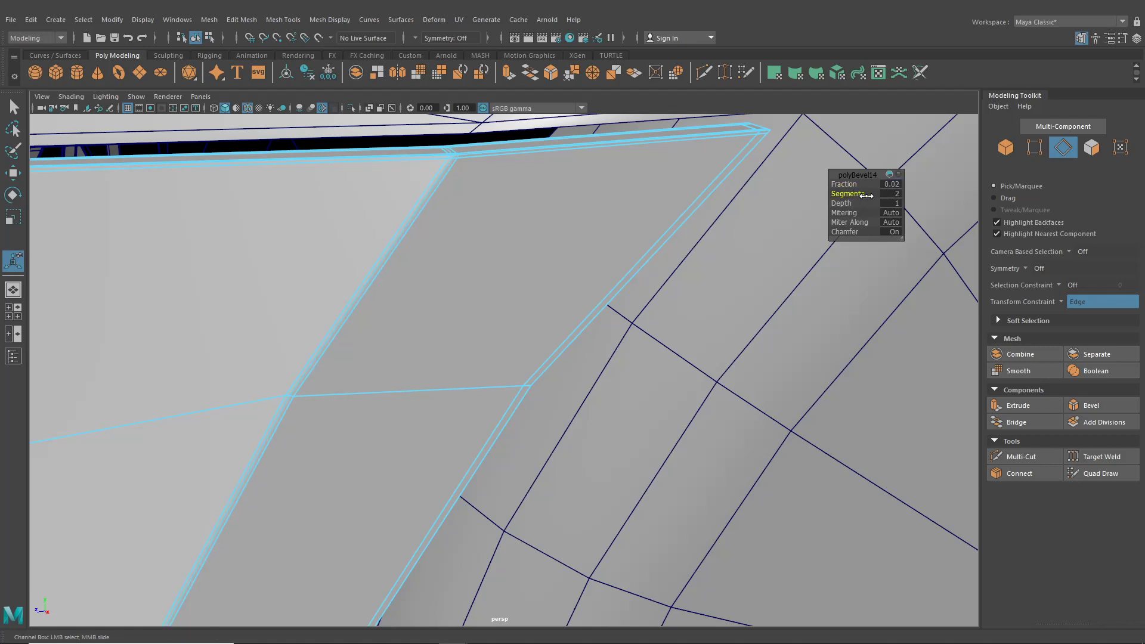
{"action": "right_click_drag", "start_coordinate": [468, 289], "coordinate": [376, 214], "text": "alt"}
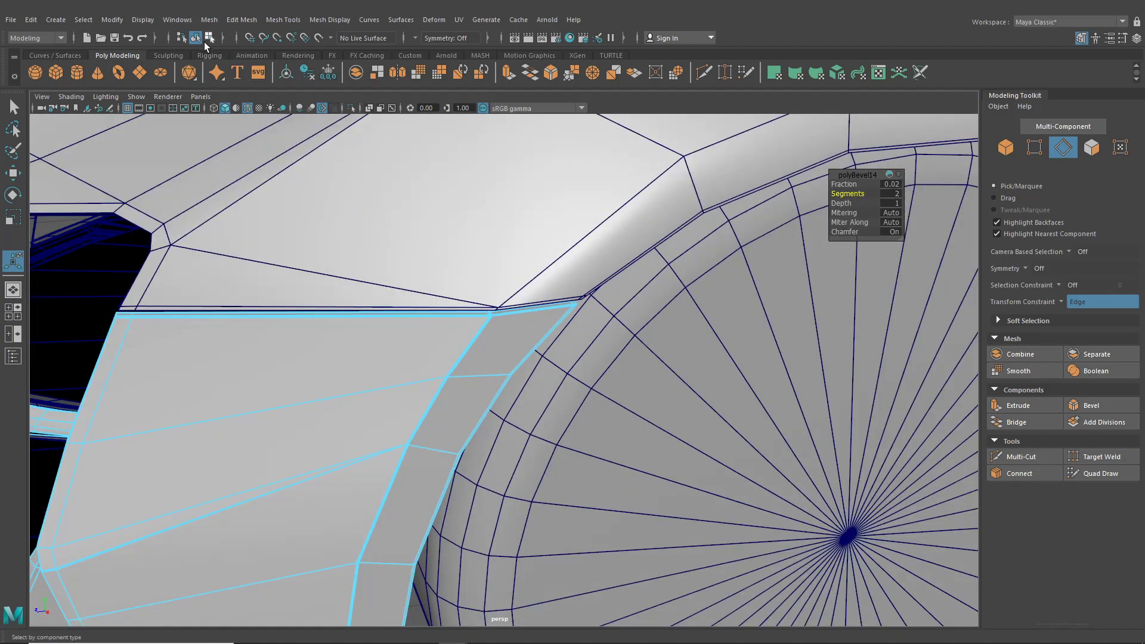
Return to object selection, deselect the bumper and check the bevelled wheel-arch edge down to the bumper's lower end.
{"action": "left_click", "coordinate": [195, 39]}
{"action": "right_click_drag", "start_coordinate": [477, 385], "coordinate": [421, 346], "text": "alt"}
{"action": "middle_click_drag", "start_coordinate": [422, 346], "coordinate": [412, 143], "text": "alt"}
{"action": "left_click", "coordinate": [445, 458]}
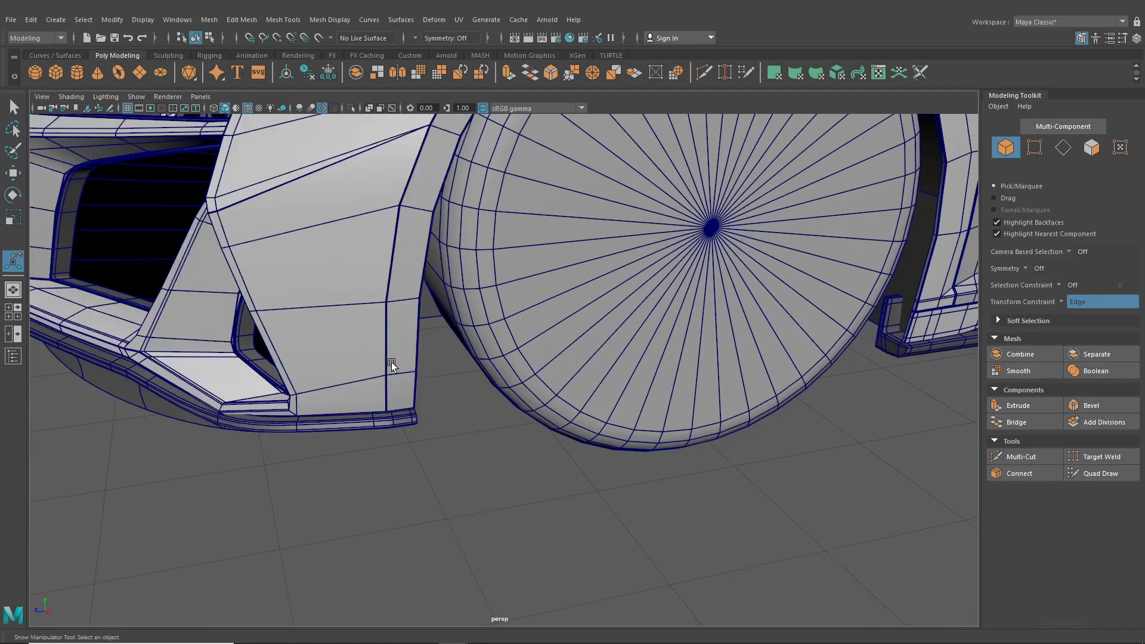
Preview the front bumper smoothed without wireframe and inspect its bevelled wheel-arch lip and the seam with the fender.
{"action": "left_click", "coordinate": [391, 364]}
{"action": "key", "text": "3"}
{"action": "left_click", "coordinate": [453, 467]}
{"action": "left_click_drag", "start_coordinate": [452, 467], "coordinate": [476, 437], "text": "alt"}
{"action": "mouse_move", "coordinate": [447, 308]}
{"action": "middle_mouse_down", "text": "alt"}
{"action": "mouse_move", "coordinate": [438, 385]}
{"action": "mouse_move", "coordinate": [434, 376]}
{"action": "middle_mouse_up", "text": "alt"}
{"action": "left_click", "coordinate": [247, 108]}
{"action": "left_click_drag", "start_coordinate": [408, 224], "coordinate": [391, 272], "text": "alt"}
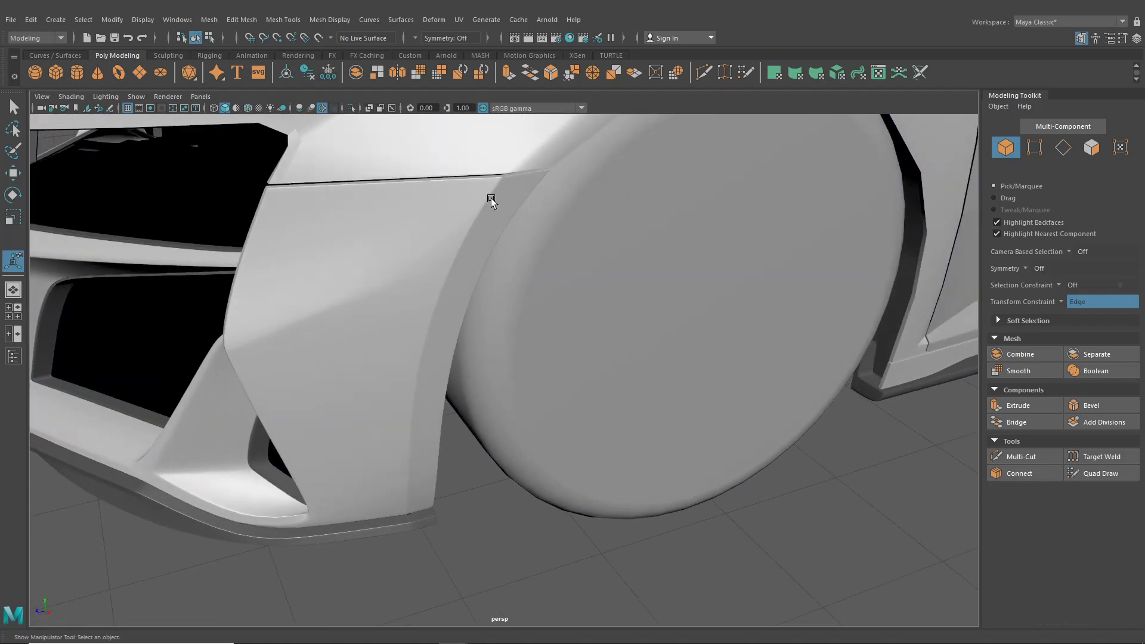
{"action": "right_click_drag", "start_coordinate": [439, 449], "coordinate": [422, 417], "text": "alt"}
{"action": "left_click_drag", "start_coordinate": [422, 417], "coordinate": [461, 425], "text": "alt"}
{"action": "mouse_move", "coordinate": [460, 425]}
{"action": "right_mouse_down", "text": "alt"}
{"action": "mouse_move", "coordinate": [475, 355]}
{"action": "mouse_move", "coordinate": [450, 453]}
{"action": "mouse_move", "coordinate": [460, 435]}
{"action": "right_mouse_up", "text": "alt"}
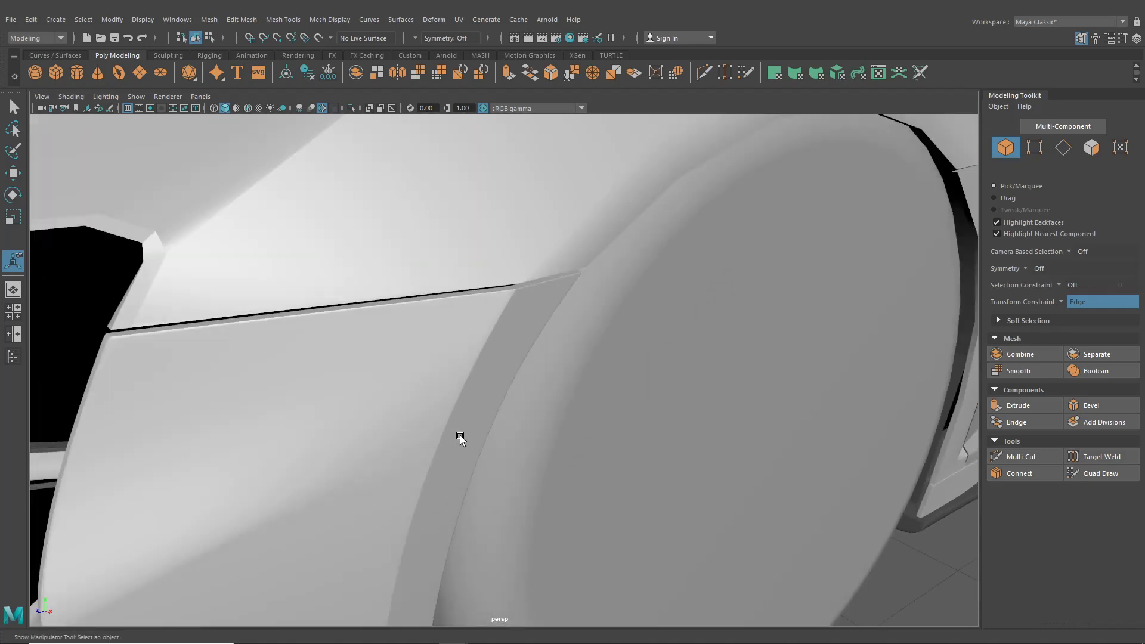
Select the fender's wheel-arch edge loop, including the short edges at both of its ends.
{"action": "left_click", "coordinate": [525, 267]}
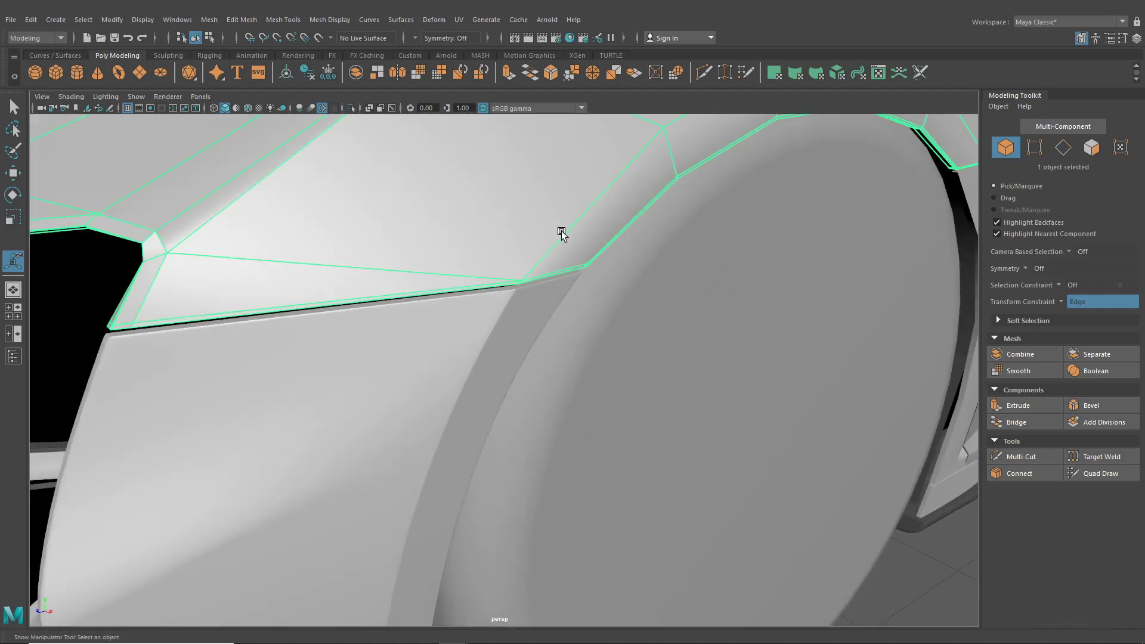
{"action": "right_click_drag", "start_coordinate": [561, 233], "coordinate": [563, 205]}
{"action": "double_click", "coordinate": [579, 220]}
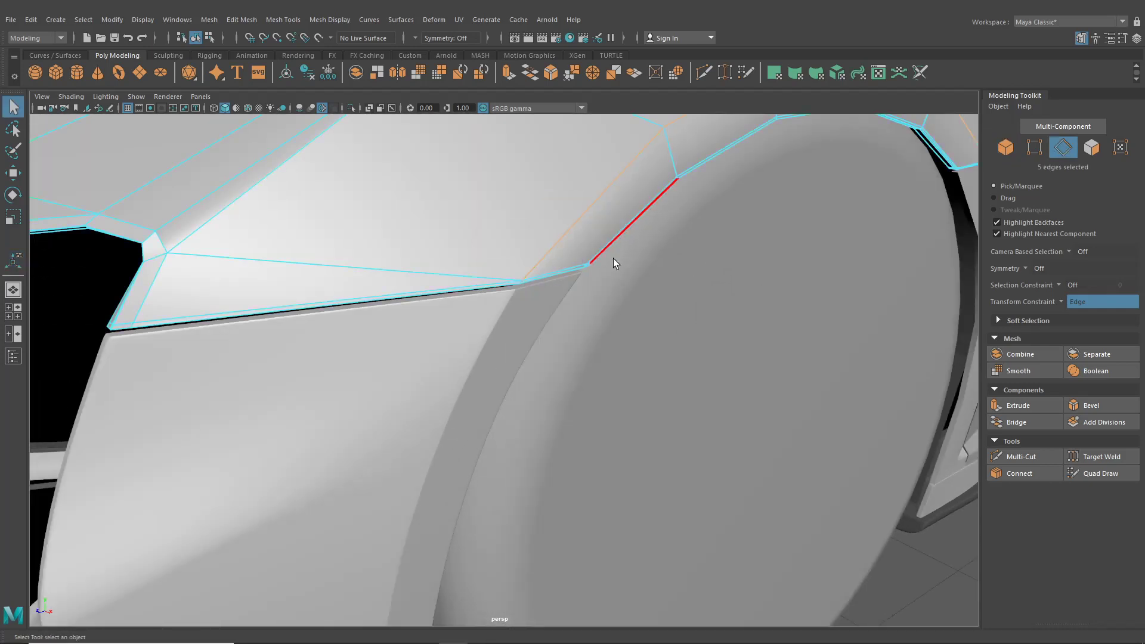
{"action": "right_click_drag", "start_coordinate": [613, 258], "coordinate": [418, 334], "text": "alt"}
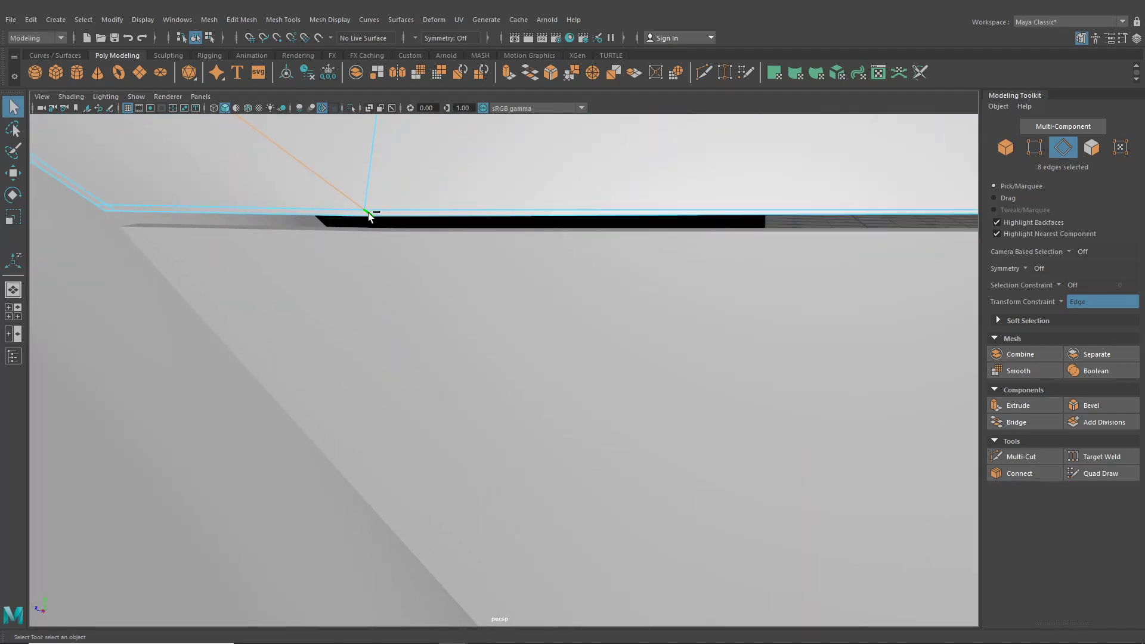
{"action": "right_click_drag", "start_coordinate": [368, 212], "coordinate": [572, 472], "text": "alt"}
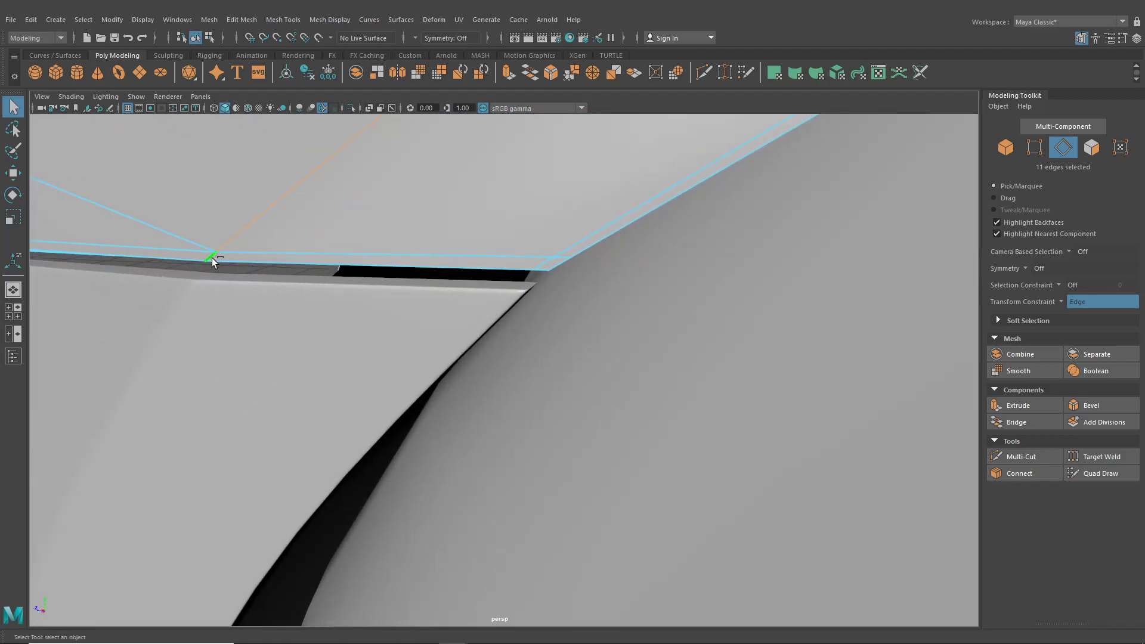
{"action": "right_click_drag", "start_coordinate": [212, 261], "coordinate": [424, 349], "text": "alt"}
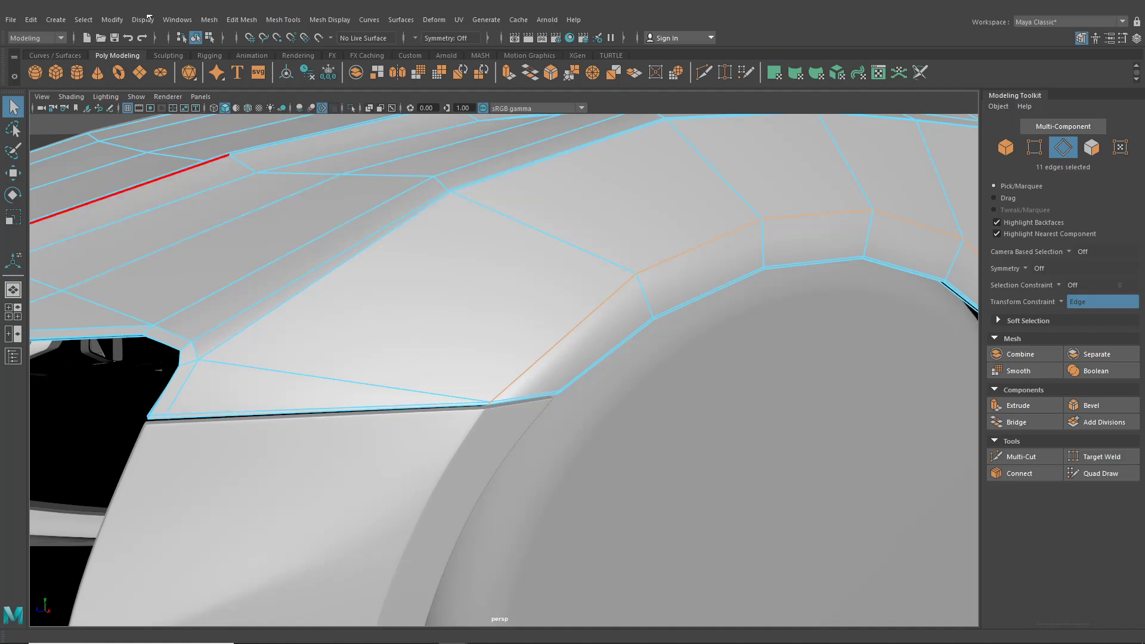
Try bevelling the fender's selected wheel-arch loop with a fraction of 0.02, and undo the bevel and the selection.
{"action": "left_click", "coordinate": [285, 19]}
{"action": "left_click", "coordinate": [262, 62]}
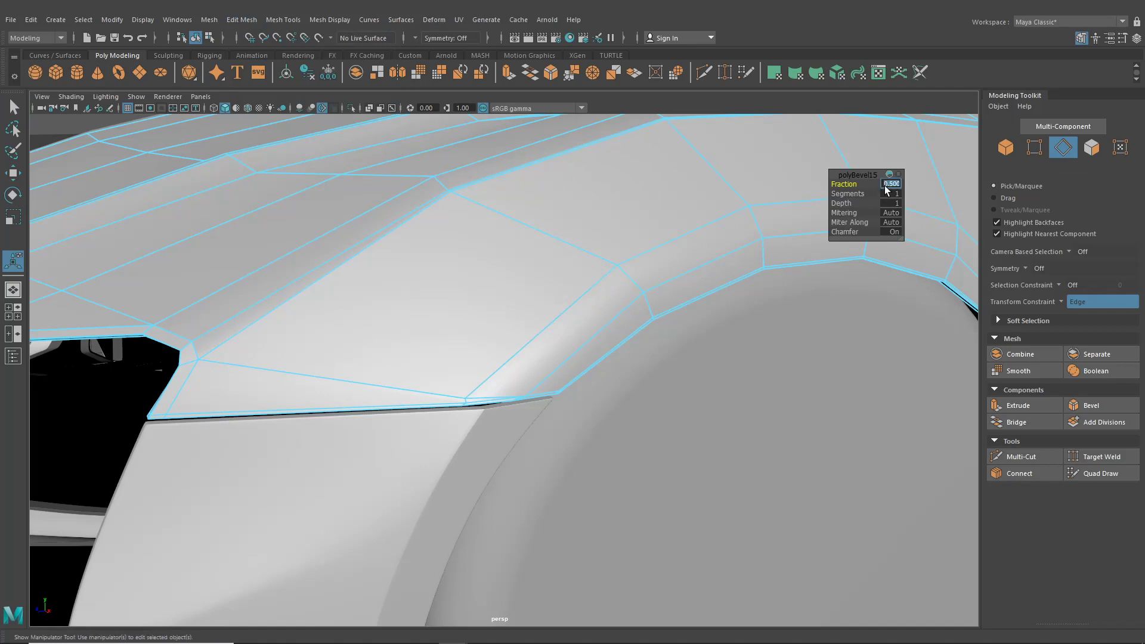
{"action": "type", "text": "0.02"}
{"action": "key", "text": "Return"}
{"action": "scroll", "coordinate": [509, 411], "scroll_direction": "up", "scroll_amount": 3}
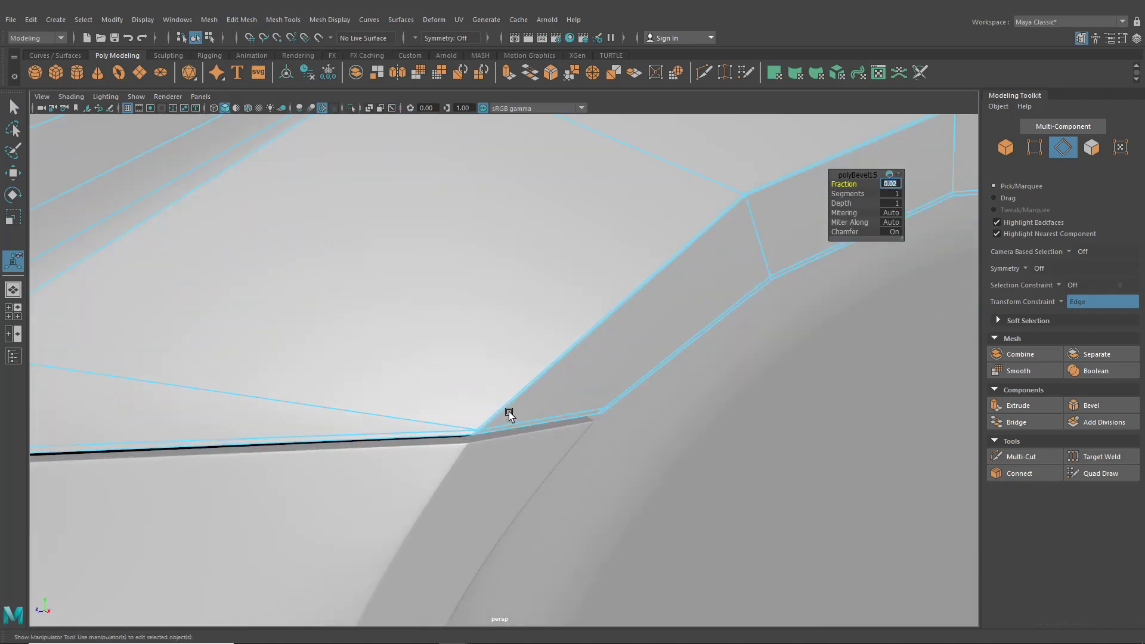
{"action": "scroll", "coordinate": [509, 412], "scroll_direction": "up", "scroll_amount": 2}
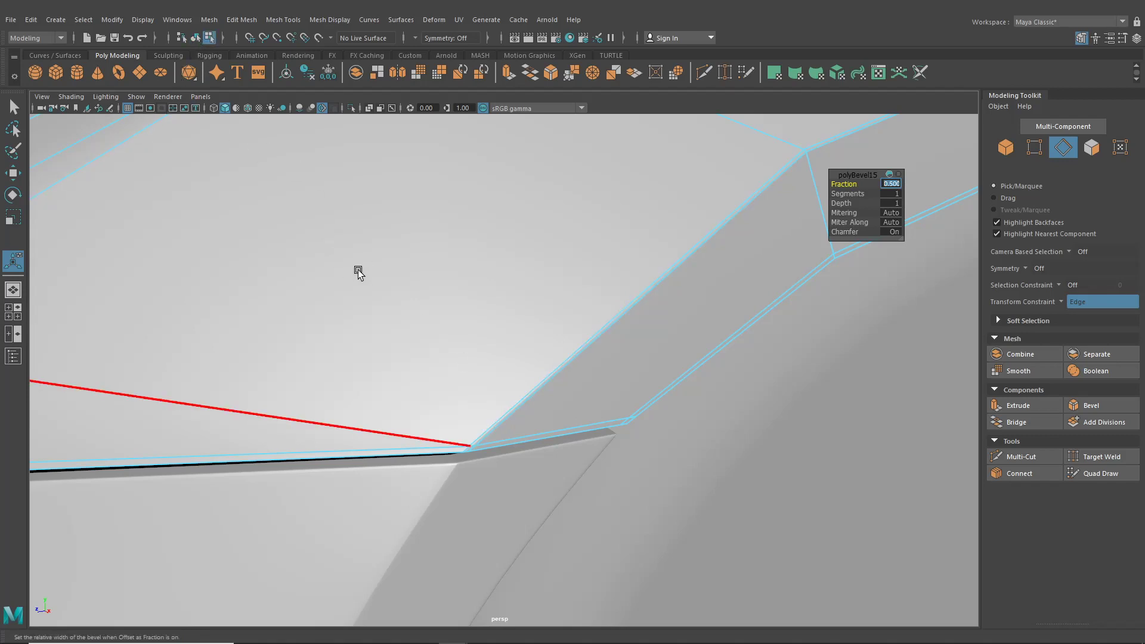
{"action": "scroll", "coordinate": [357, 270], "scroll_direction": "down", "scroll_amount": 5}
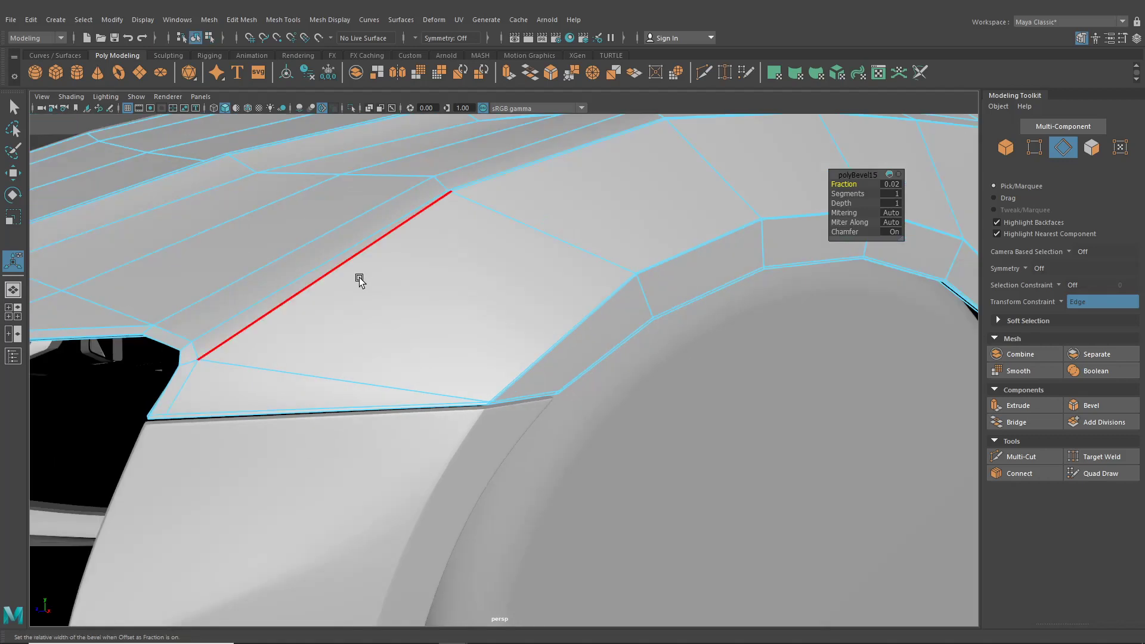
{"action": "key", "text": "ctrl+z"}
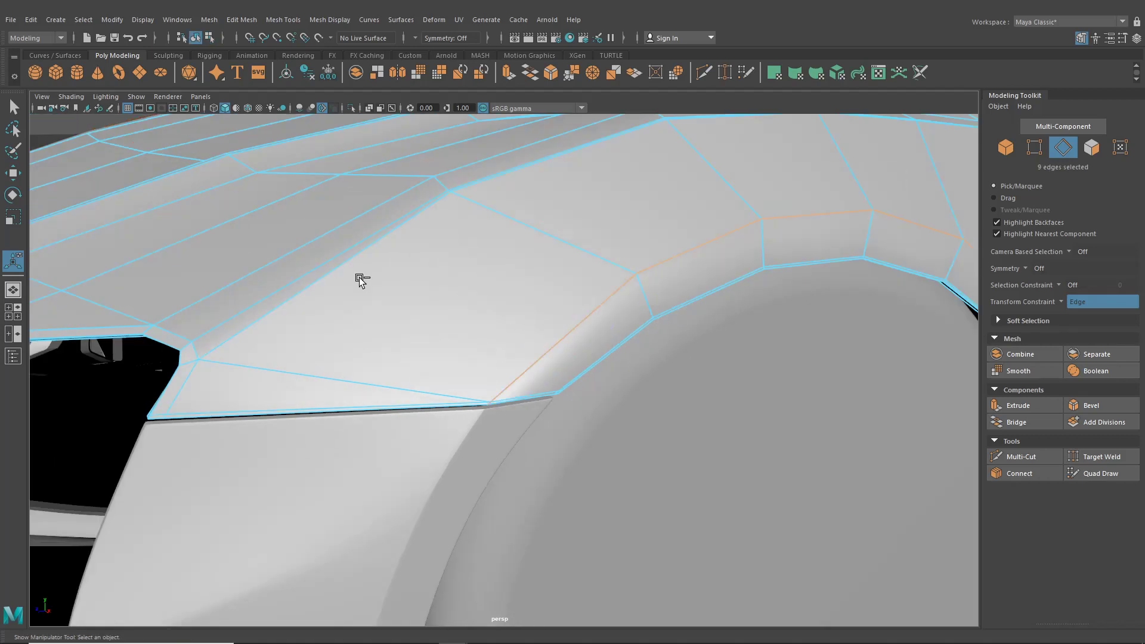
{"action": "key", "text": "ctrl+b"}
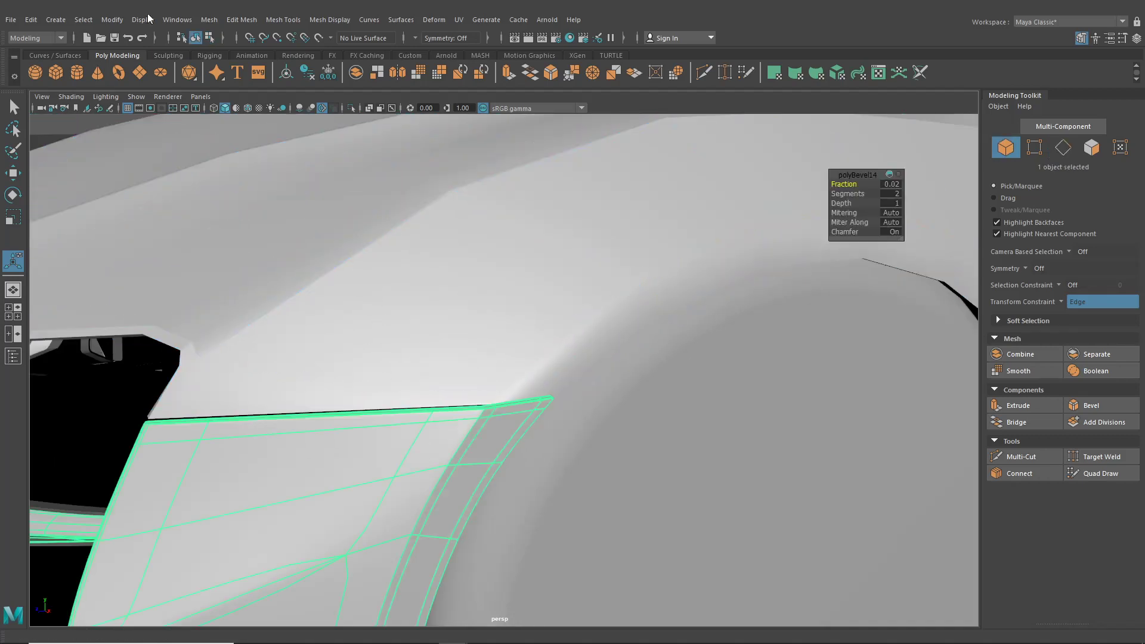
Turn off the front bumper's smooth preview and show the wireframe over the shaded model.
{"action": "key", "text": "1"}
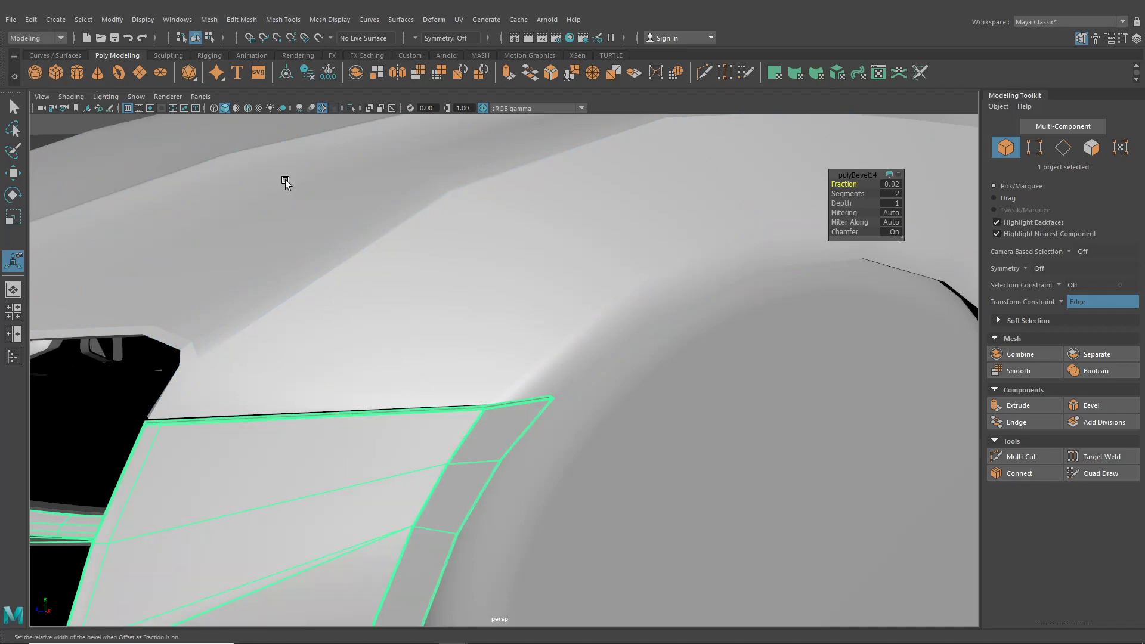
{"action": "left_click", "coordinate": [248, 109]}
{"action": "middle_click_drag", "start_coordinate": [506, 273], "coordinate": [470, 251], "text": "alt"}
{"action": "scroll", "coordinate": [486, 286], "scroll_direction": "up", "scroll_amount": 1}
{"action": "left_click_drag", "start_coordinate": [487, 351], "coordinate": [471, 341], "text": "alt"}
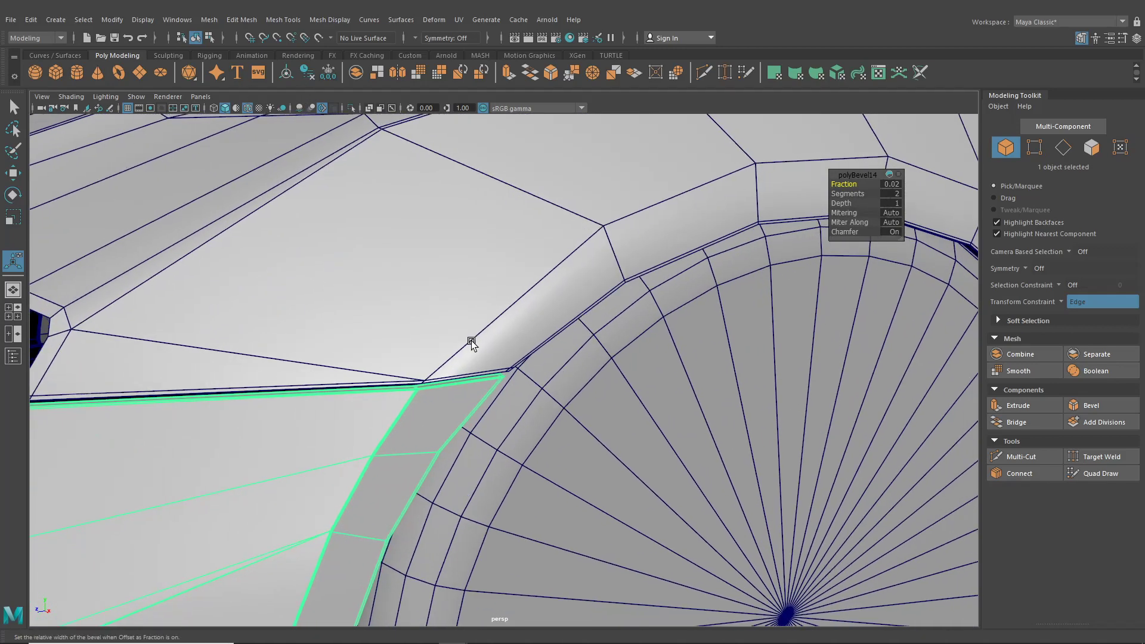
Select the fender's wheel-arch edge loop together with the short edges running into the seams at its front and rear ends.
{"action": "left_click", "coordinate": [470, 328]}
{"action": "right_click_drag", "start_coordinate": [470, 303], "coordinate": [471, 289]}
{"action": "double_click", "coordinate": [483, 331]}
{"action": "scroll", "coordinate": [483, 333], "scroll_direction": "up", "scroll_amount": 3}
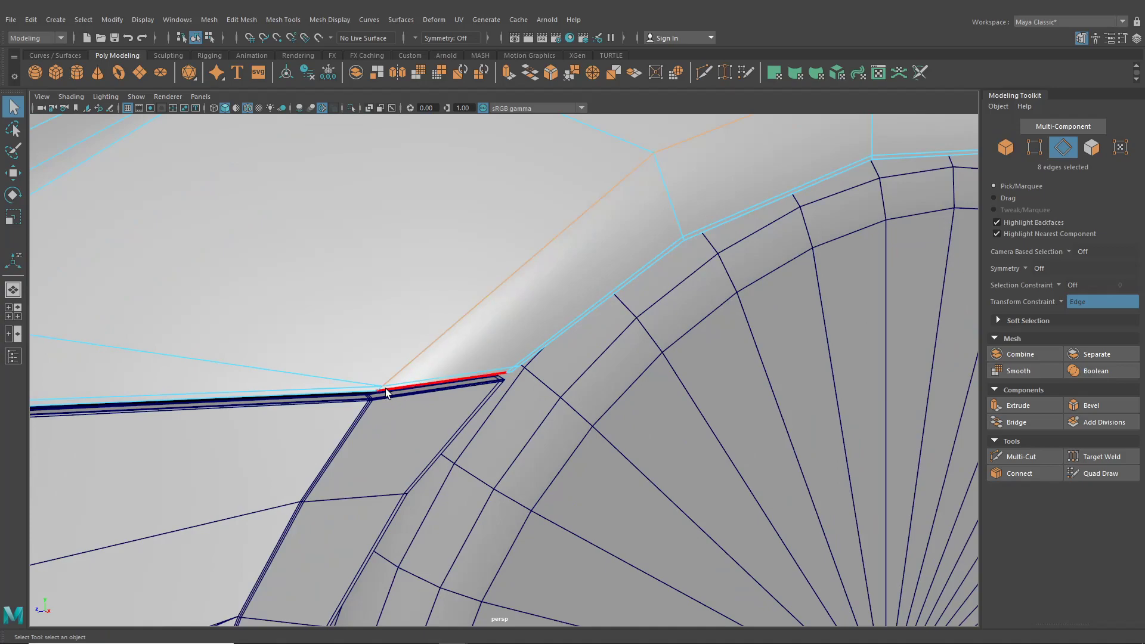
{"action": "scroll", "coordinate": [576, 372], "scroll_direction": "down", "scroll_amount": 4}
{"action": "left_click_drag", "start_coordinate": [576, 372], "coordinate": [520, 386], "text": "alt"}
{"action": "middle_click_drag", "start_coordinate": [520, 387], "coordinate": [395, 346], "text": "alt"}
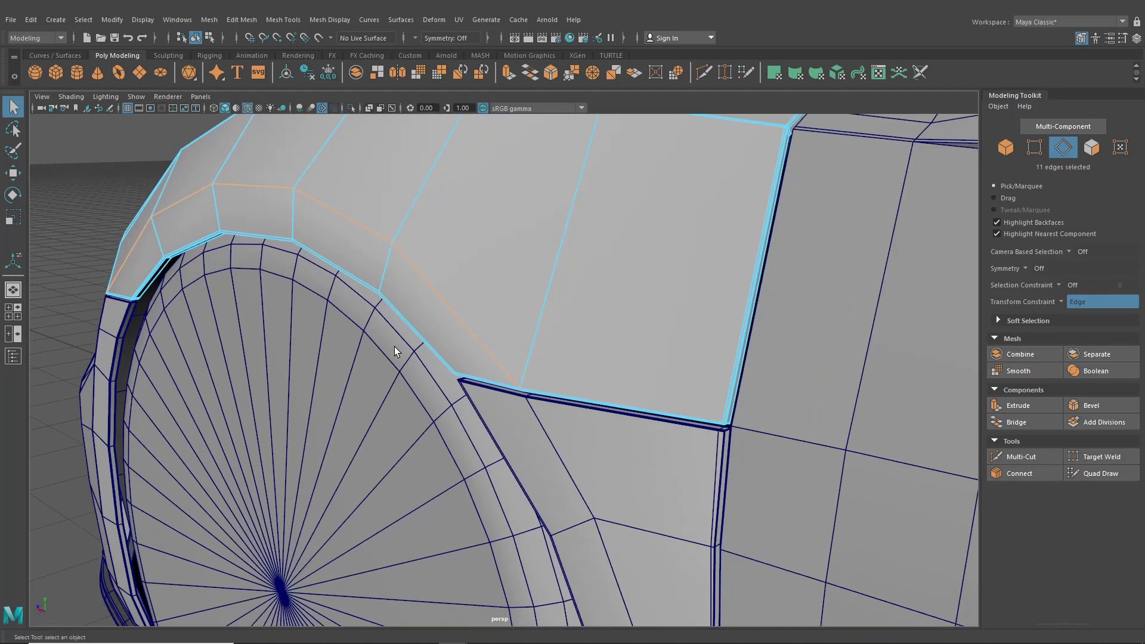
{"action": "right_click_drag", "start_coordinate": [395, 346], "coordinate": [522, 427], "text": "alt"}
{"action": "left_click_drag", "start_coordinate": [344, 427], "coordinate": [578, 423], "text": "alt"}
{"action": "right_click_drag", "start_coordinate": [498, 382], "coordinate": [648, 507], "text": "alt"}
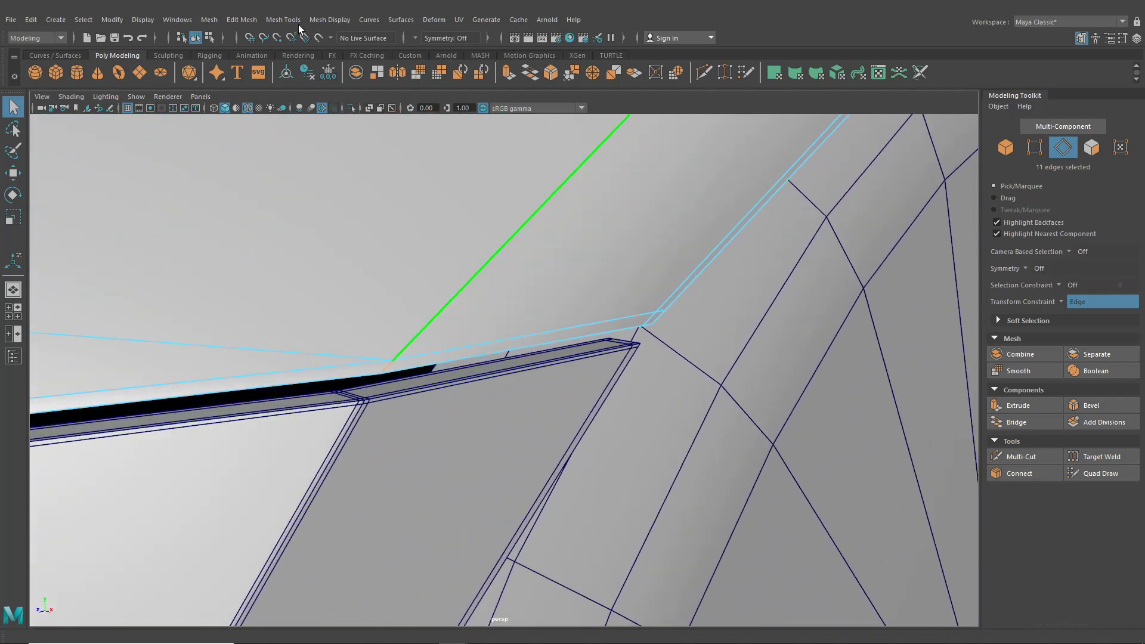
Bevel the fender's selected wheel-arch edges with a fraction of 0.02 and 2 segments.
{"action": "left_click", "coordinate": [249, 21]}
{"action": "left_click", "coordinate": [264, 63]}
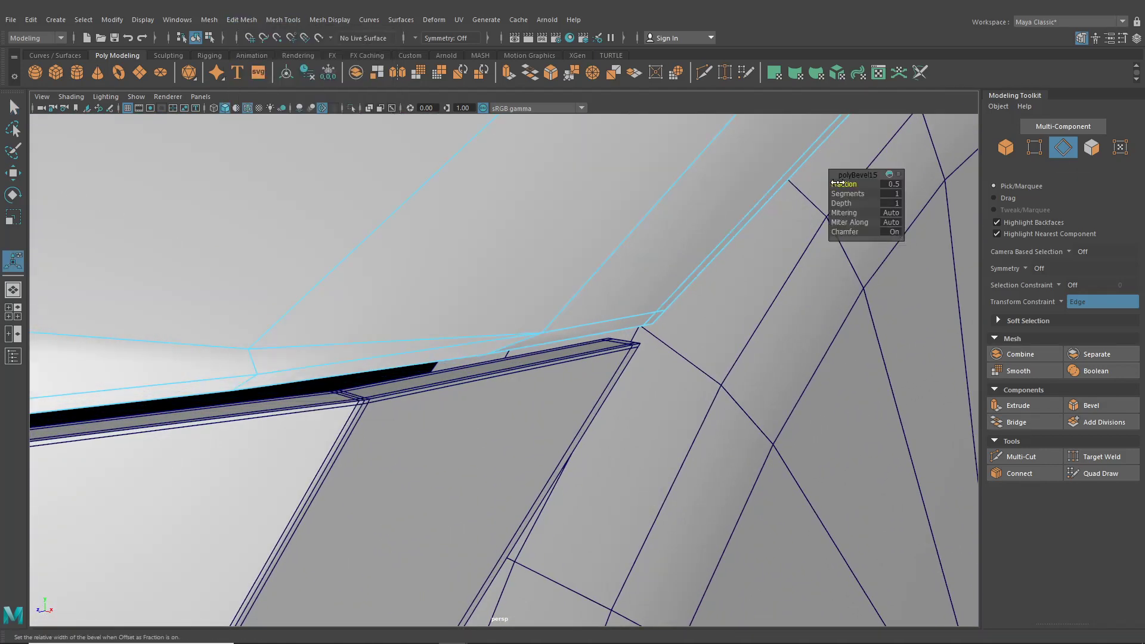
{"action": "left_click", "coordinate": [888, 185]}
{"action": "type", "text": "0.02"}
{"action": "key", "text": "Return"}
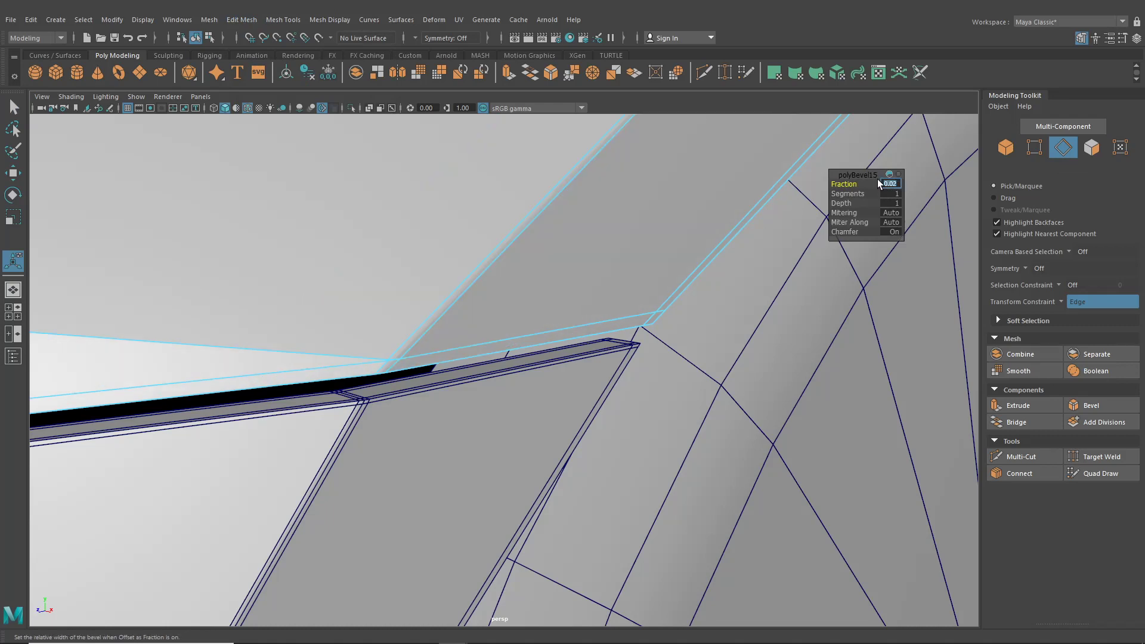
{"action": "left_click_drag", "start_coordinate": [857, 194], "coordinate": [859, 193]}
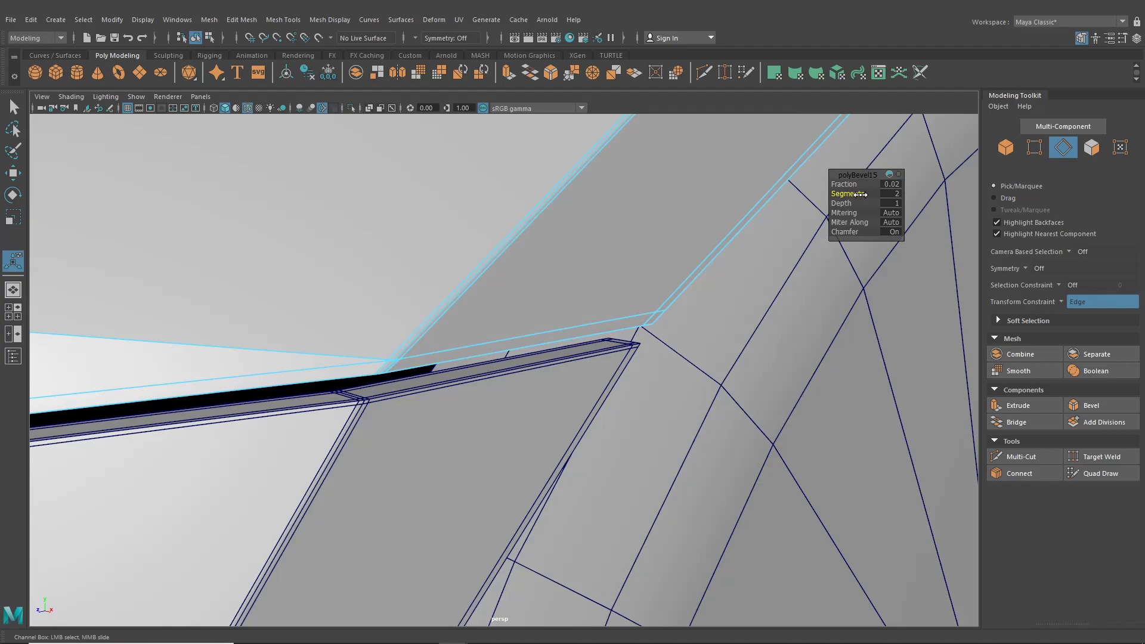
Select the full lengthwise edge loop on the panel behind the front wheel, including the short edges at its lower end.
{"action": "left_click_drag", "start_coordinate": [716, 205], "coordinate": [479, 275], "text": "alt"}
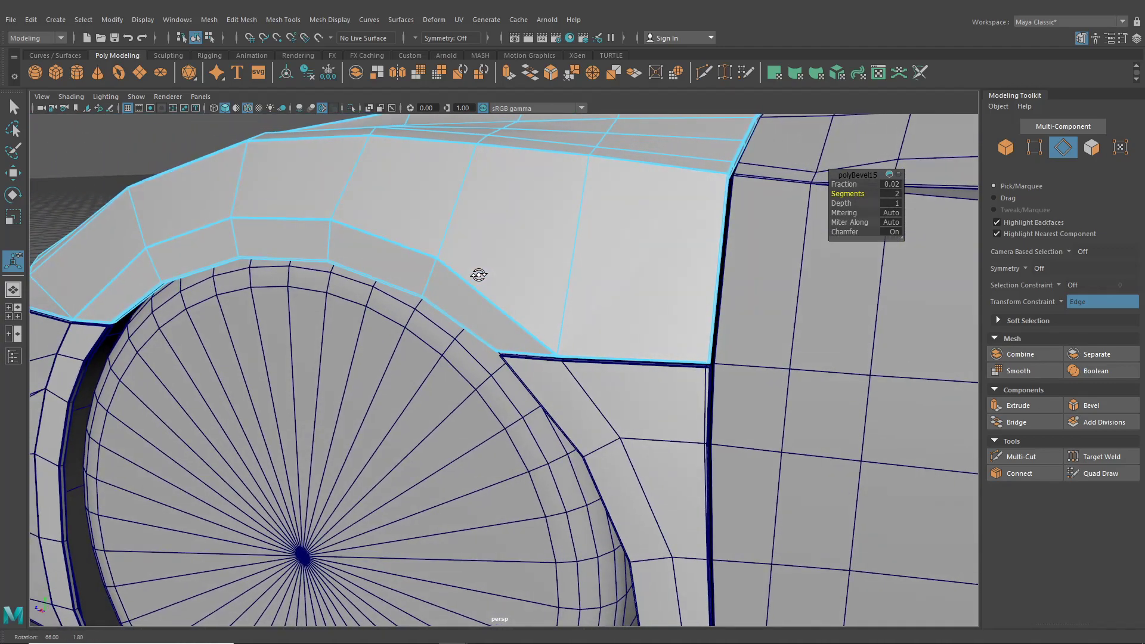
{"action": "middle_click_drag", "start_coordinate": [500, 304], "coordinate": [432, 257], "text": "alt"}
{"action": "right_click_drag", "start_coordinate": [432, 258], "coordinate": [465, 263], "text": "alt"}
{"action": "left_click", "coordinate": [467, 292]}
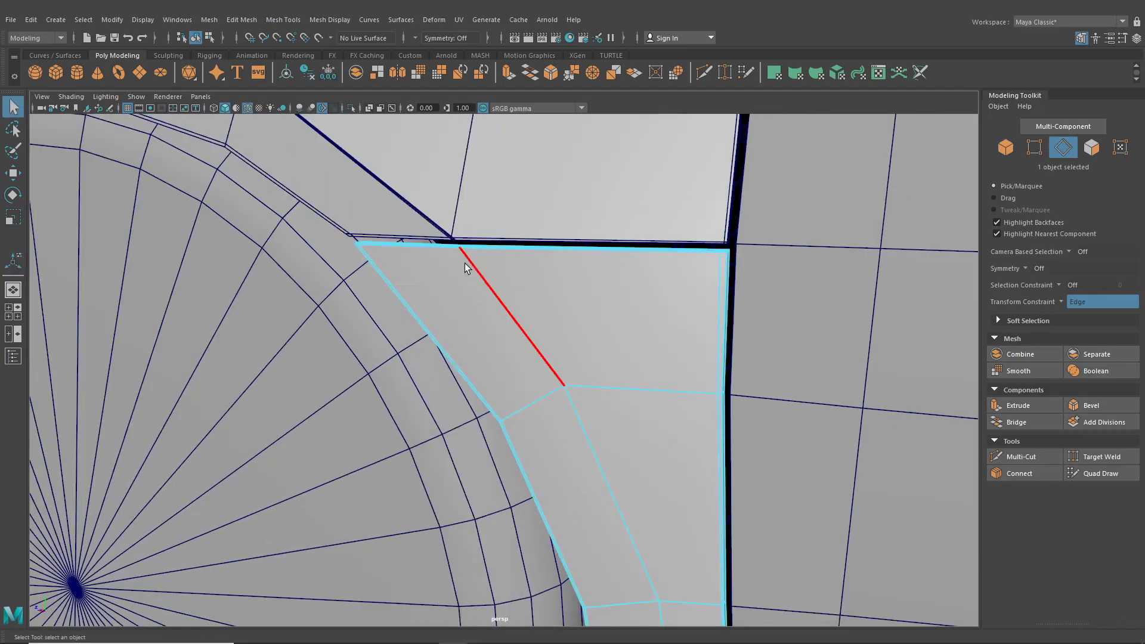
{"action": "scroll", "coordinate": [470, 263], "scroll_direction": "down", "scroll_amount": 5}
{"action": "left_click_drag", "start_coordinate": [481, 281], "coordinate": [466, 236], "text": "alt"}
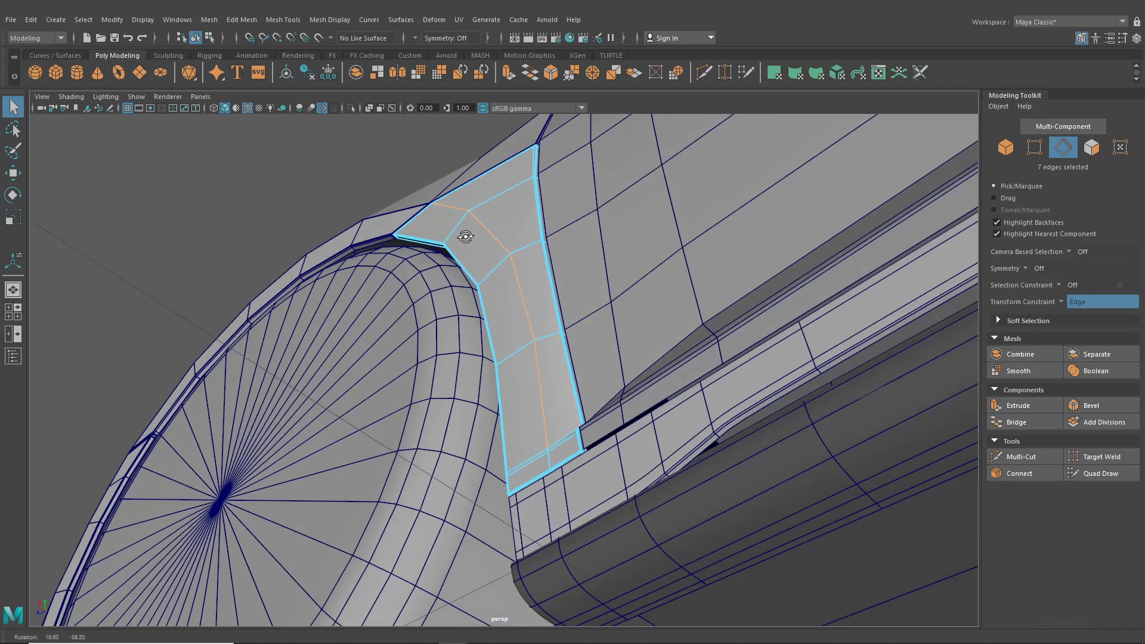
{"action": "scroll", "coordinate": [466, 237], "scroll_direction": "up", "scroll_amount": 6}
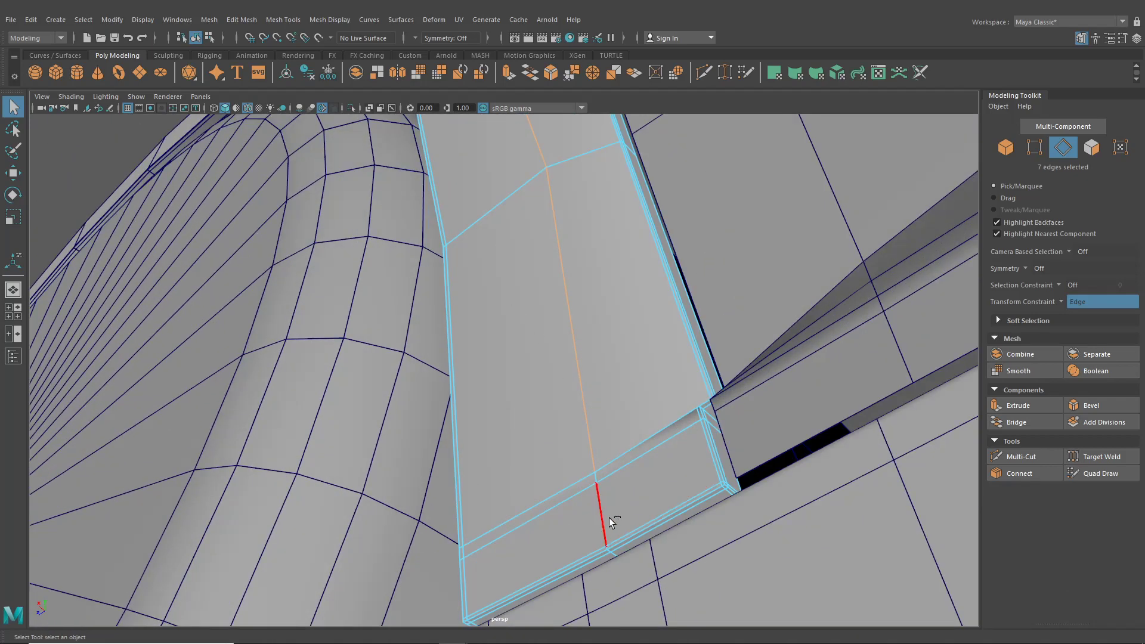
{"action": "double_click", "coordinate": [609, 518], "text": "shift"}
{"action": "scroll", "coordinate": [607, 514], "scroll_direction": "down", "scroll_amount": 5}
{"action": "left_click_drag", "start_coordinate": [607, 514], "coordinate": [682, 524], "text": "alt"}
{"action": "middle_click_drag", "start_coordinate": [682, 524], "coordinate": [524, 338], "text": "alt"}
{"action": "scroll", "coordinate": [524, 337], "scroll_direction": "up", "scroll_amount": 4}
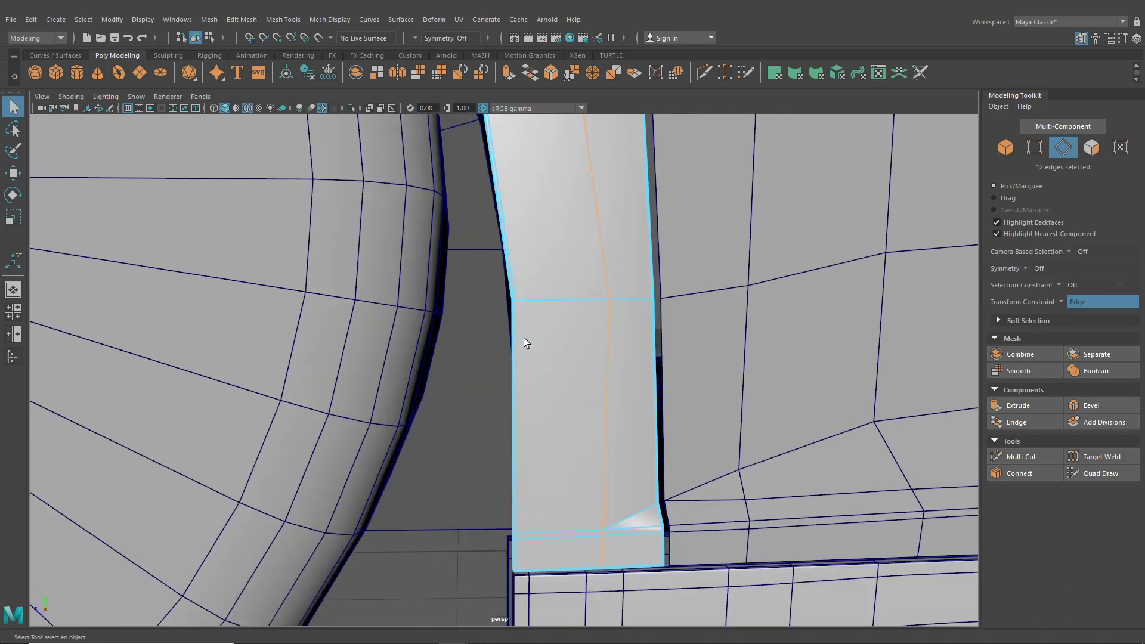
Bevel the selected edge loop on the panel behind the front wheel.
{"action": "left_click_drag", "start_coordinate": [523, 331], "coordinate": [599, 481], "text": "alt"}
{"action": "left_click", "coordinate": [231, 20]}
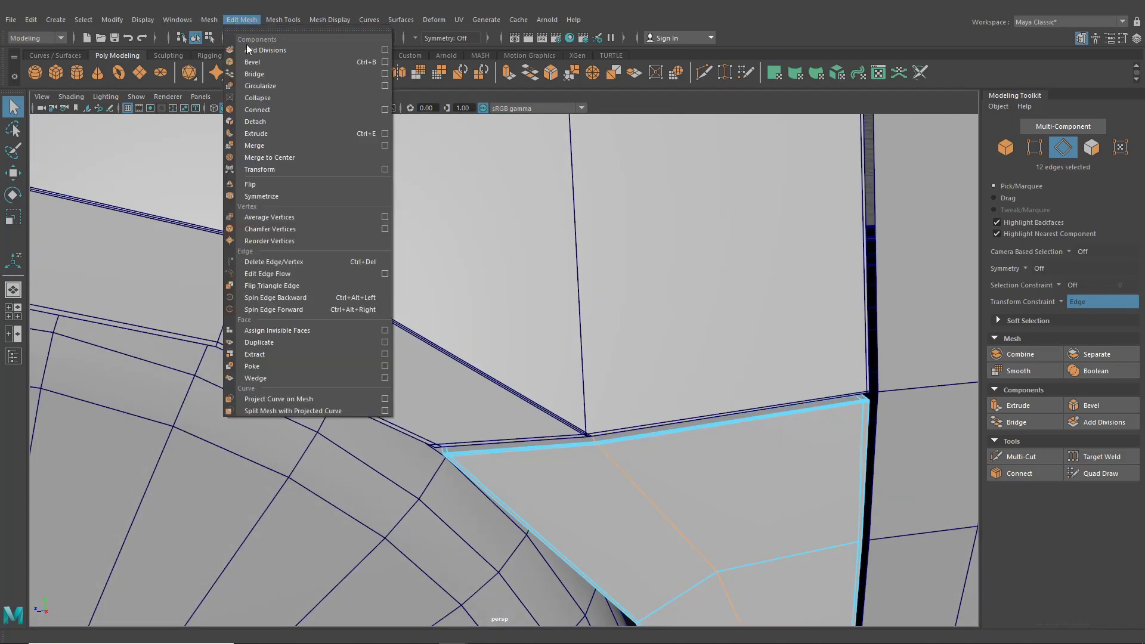
Bevel the selected edges of the panel behind the front wheel with a fraction of 0.03 and 2 segments.
{"action": "left_click", "coordinate": [263, 62]}
{"action": "left_click_drag", "start_coordinate": [440, 191], "coordinate": [482, 248], "text": "alt"}
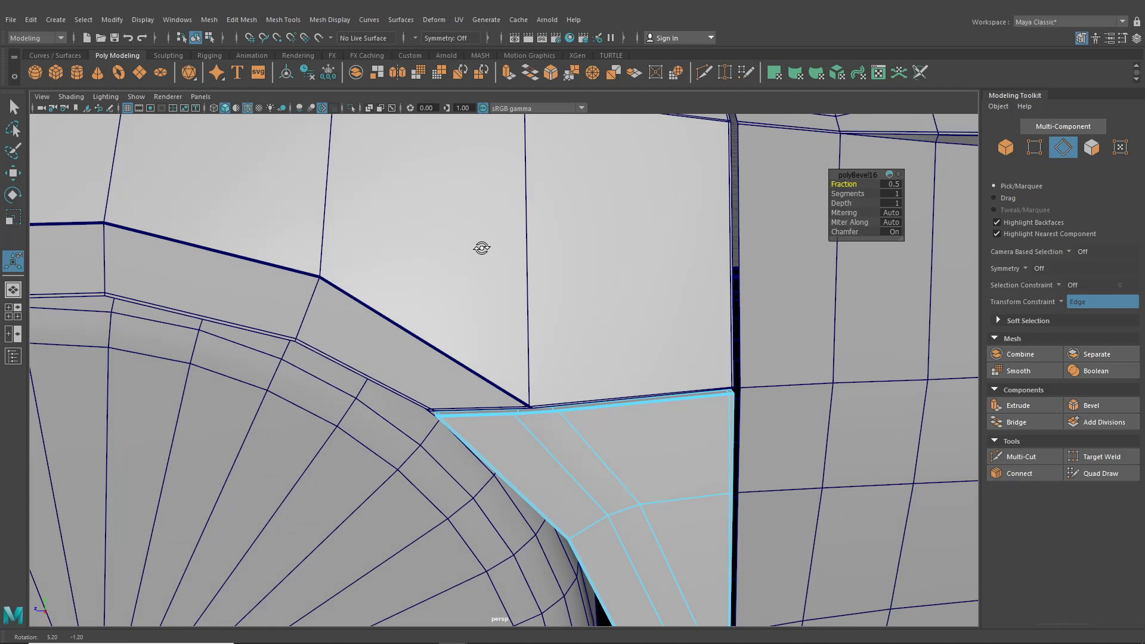
{"action": "left_click", "coordinate": [891, 186]}
{"action": "scroll", "coordinate": [632, 347], "scroll_direction": "up", "scroll_amount": 3}
{"action": "type", "text": "0"}
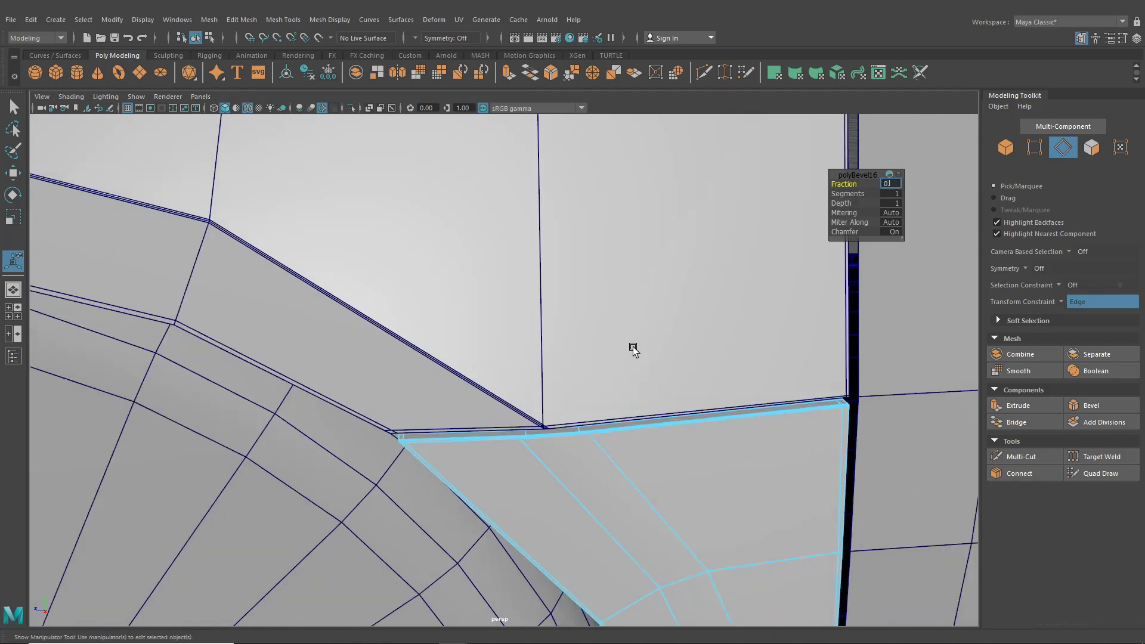
{"action": "type", "text": ".02"}
{"action": "key", "text": "Return"}
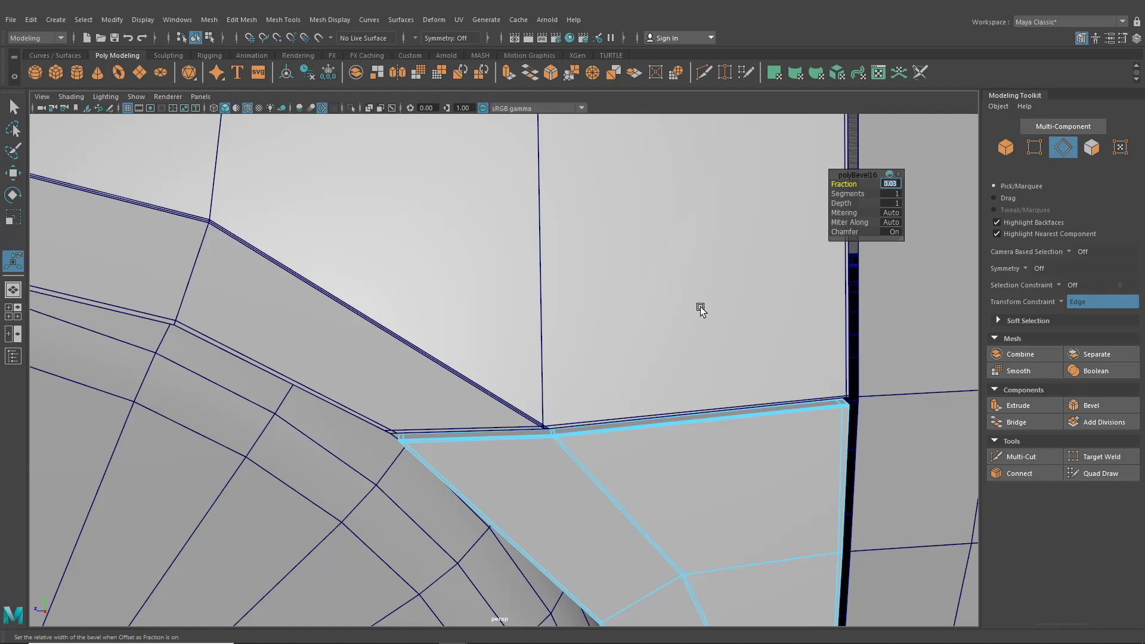
{"action": "left_click_drag", "start_coordinate": [849, 194], "coordinate": [857, 194]}
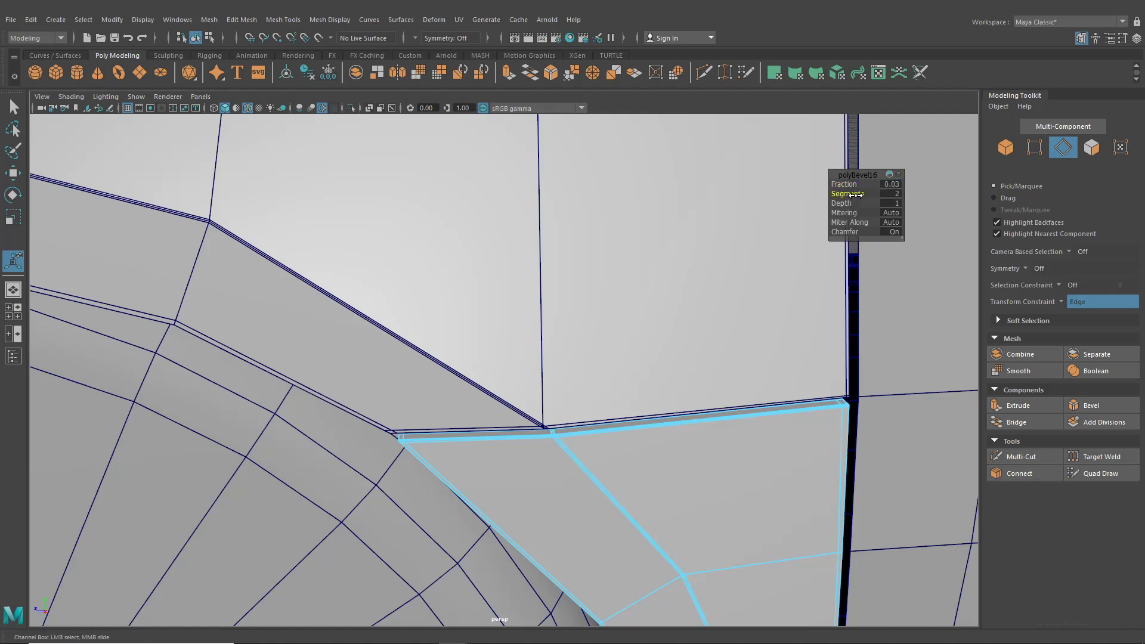
{"action": "right_click_drag", "start_coordinate": [688, 238], "coordinate": [489, 317], "text": "alt"}
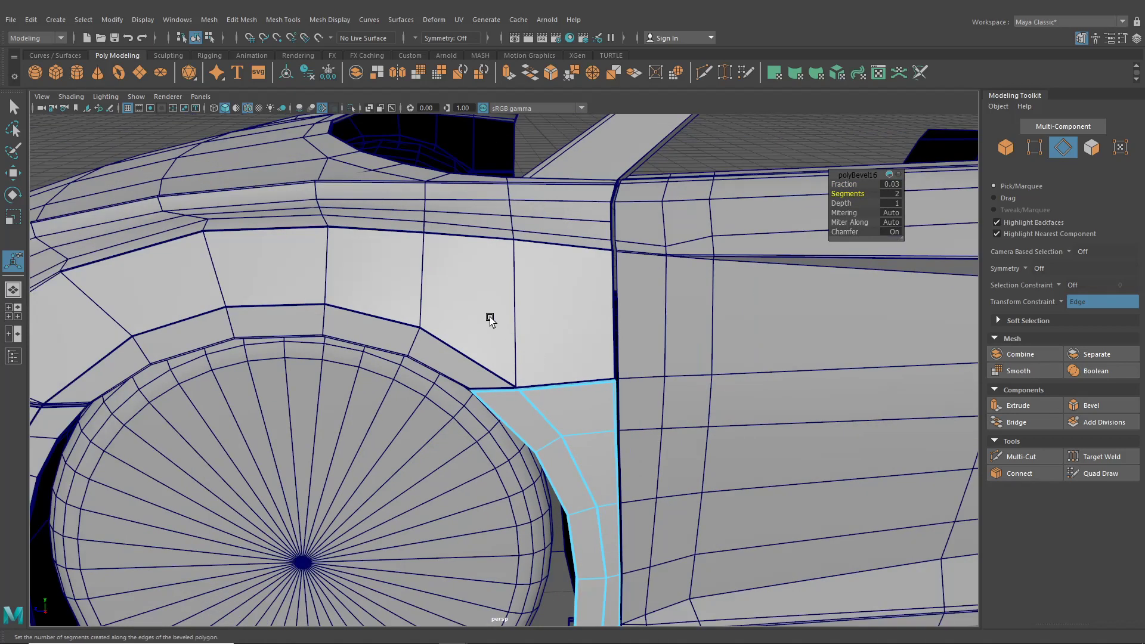
Return to object mode, show the fender panels around the front wheel in smooth preview, and hide the wireframe overlay.
{"action": "left_click", "coordinate": [196, 37]}
{"action": "left_click", "coordinate": [286, 265]}
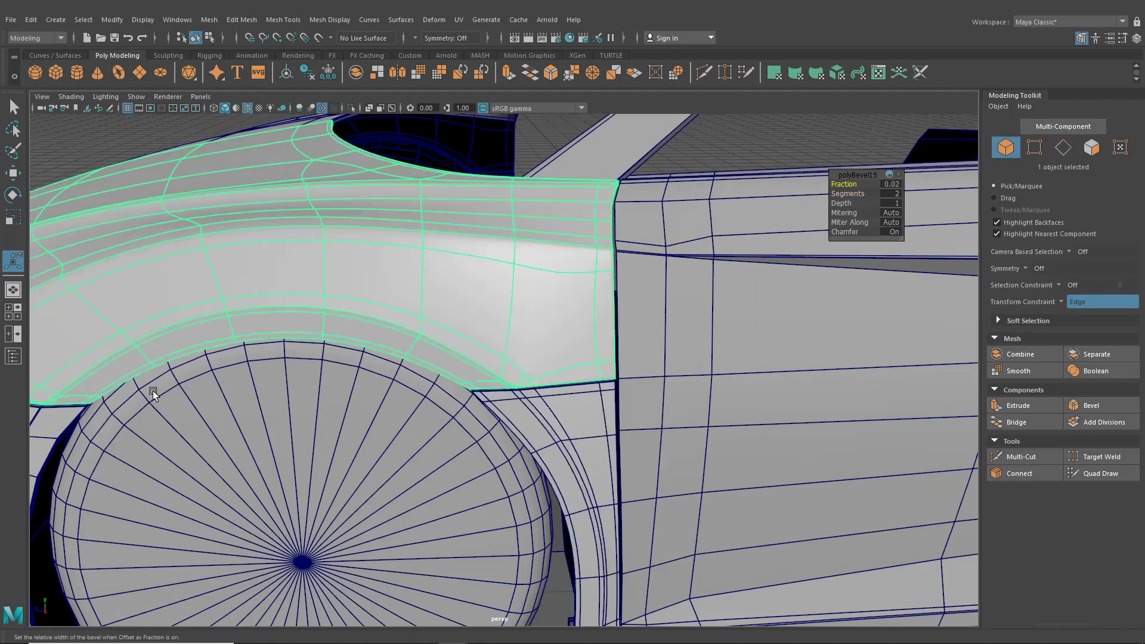
{"action": "left_click", "coordinate": [59, 414]}
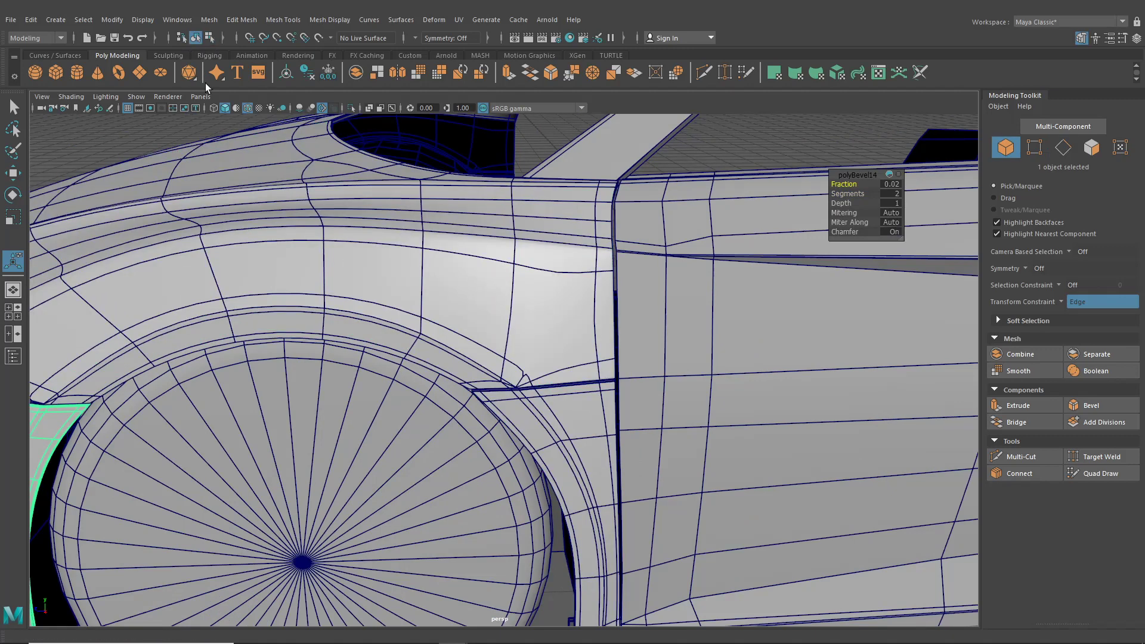
{"action": "left_click", "coordinate": [248, 109]}
Examine the smoothed front fender and its panel gaps from close up and from several angles.
{"action": "scroll", "coordinate": [299, 222], "scroll_direction": "down", "scroll_amount": 5}
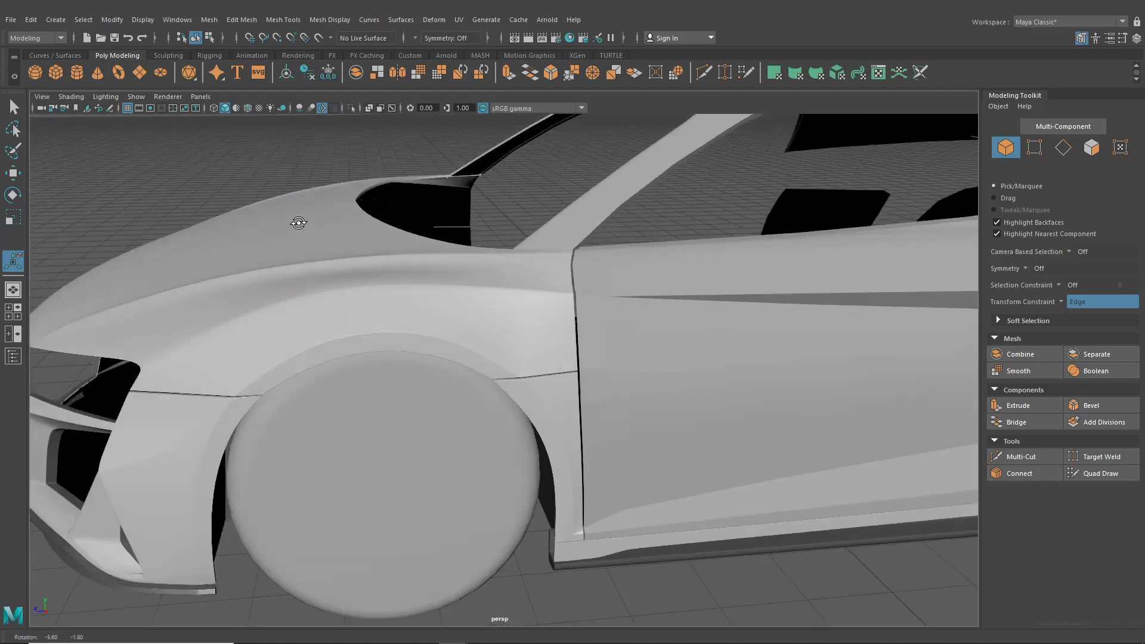
{"action": "left_click_drag", "start_coordinate": [299, 223], "coordinate": [378, 258], "text": "alt"}
{"action": "scroll", "coordinate": [389, 260], "scroll_direction": "up", "scroll_amount": 5}
{"action": "scroll", "coordinate": [349, 260], "scroll_direction": "up", "scroll_amount": 3}
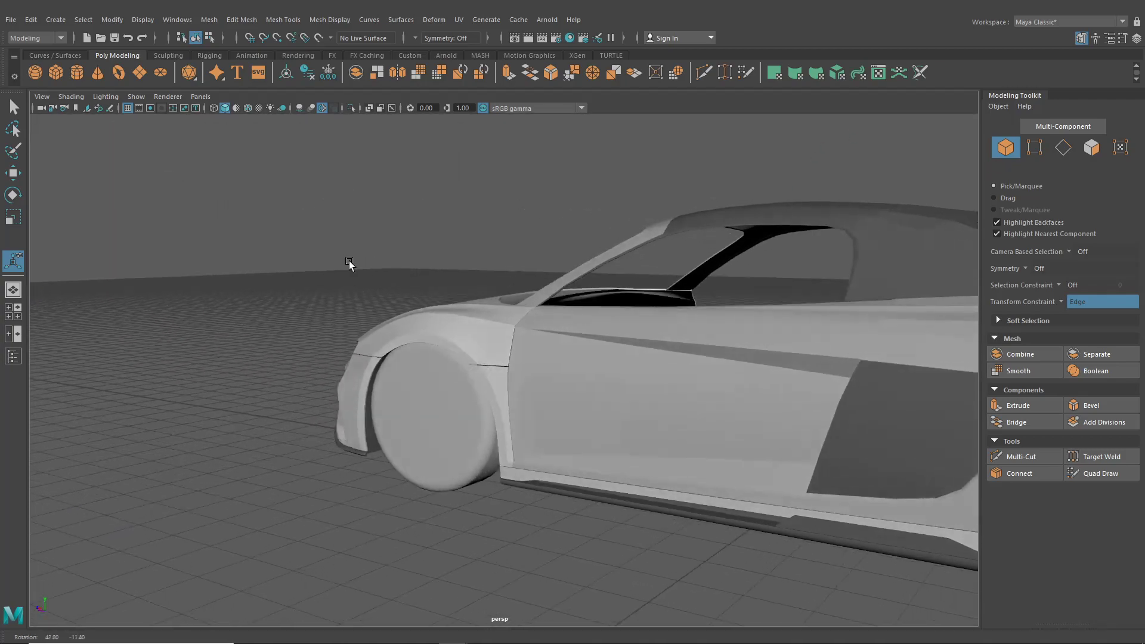
{"action": "scroll", "coordinate": [368, 277], "scroll_direction": "up", "scroll_amount": 3}
{"action": "scroll", "coordinate": [354, 273], "scroll_direction": "down", "scroll_amount": 5}
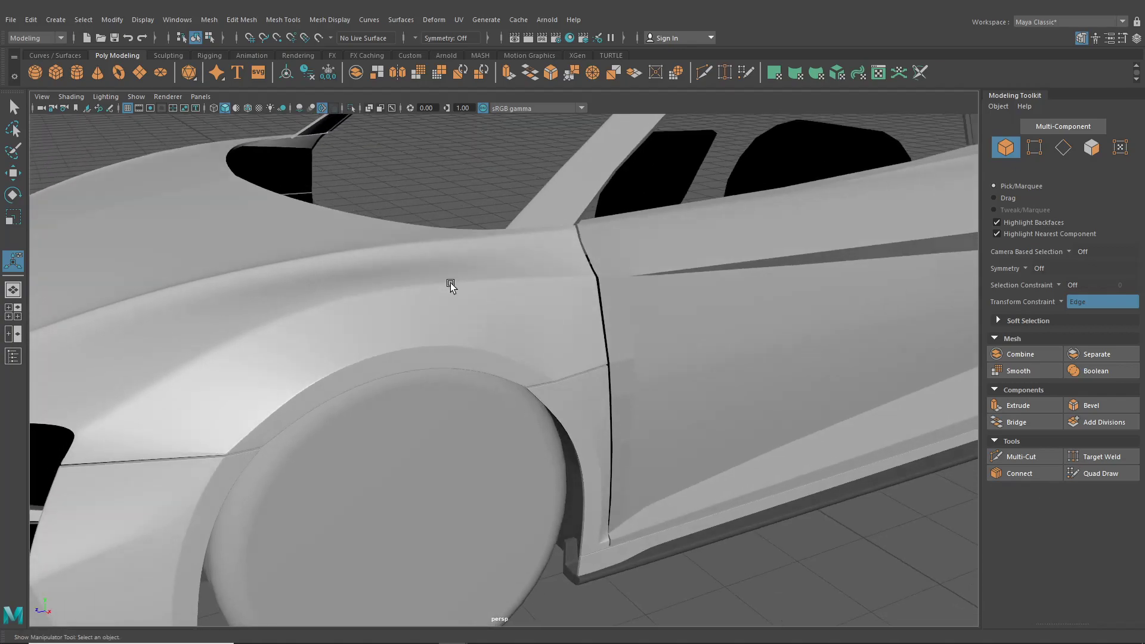
{"action": "left_click_drag", "start_coordinate": [450, 281], "coordinate": [467, 319], "text": "alt"}
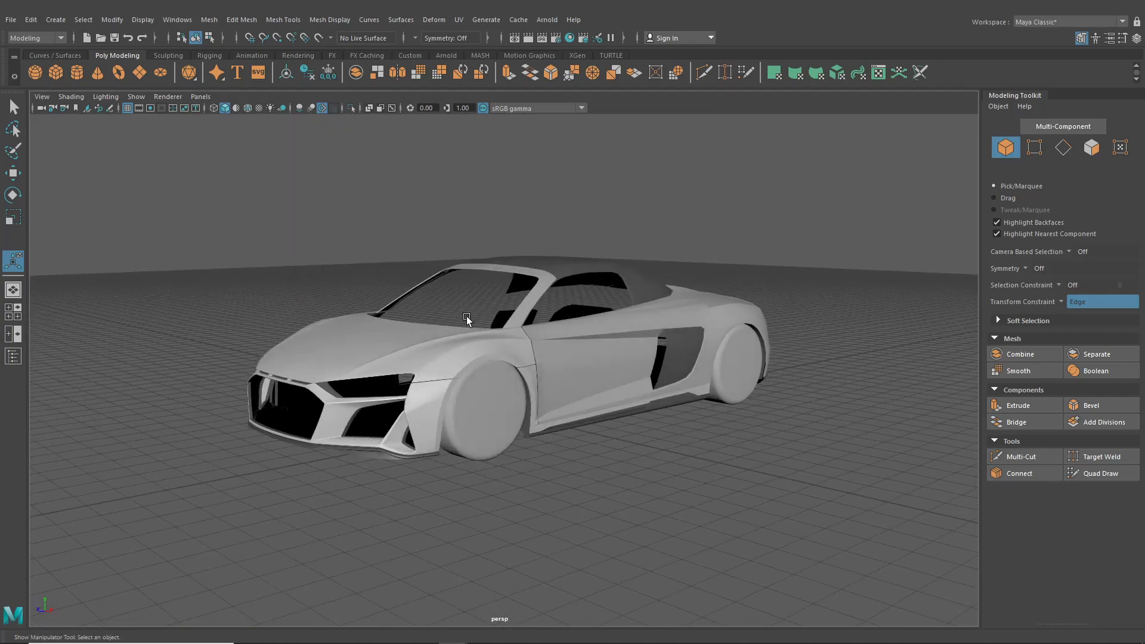
Select the car's side body mesh and show the rear door line against the blueprint in the side view.
{"action": "left_click", "coordinate": [578, 352]}
{"action": "left_click_drag", "start_coordinate": [613, 356], "coordinate": [488, 396], "text": "alt"}
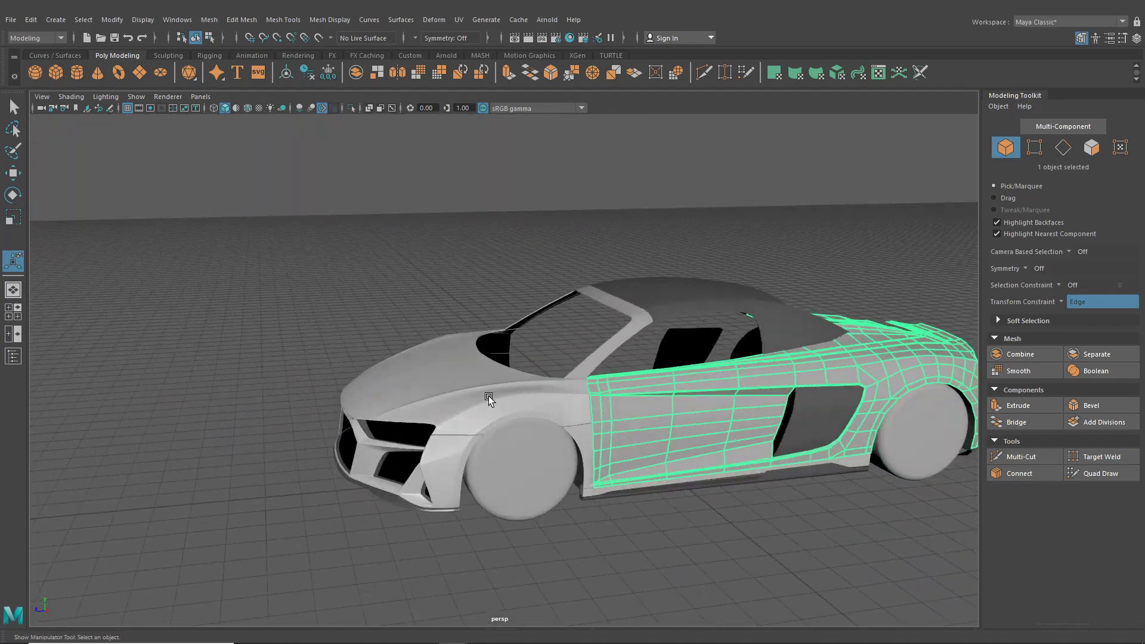
{"action": "left_click", "coordinate": [17, 316]}
{"action": "key", "text": "space"}
{"action": "scroll", "coordinate": [544, 471], "scroll_direction": "up", "scroll_amount": 10}
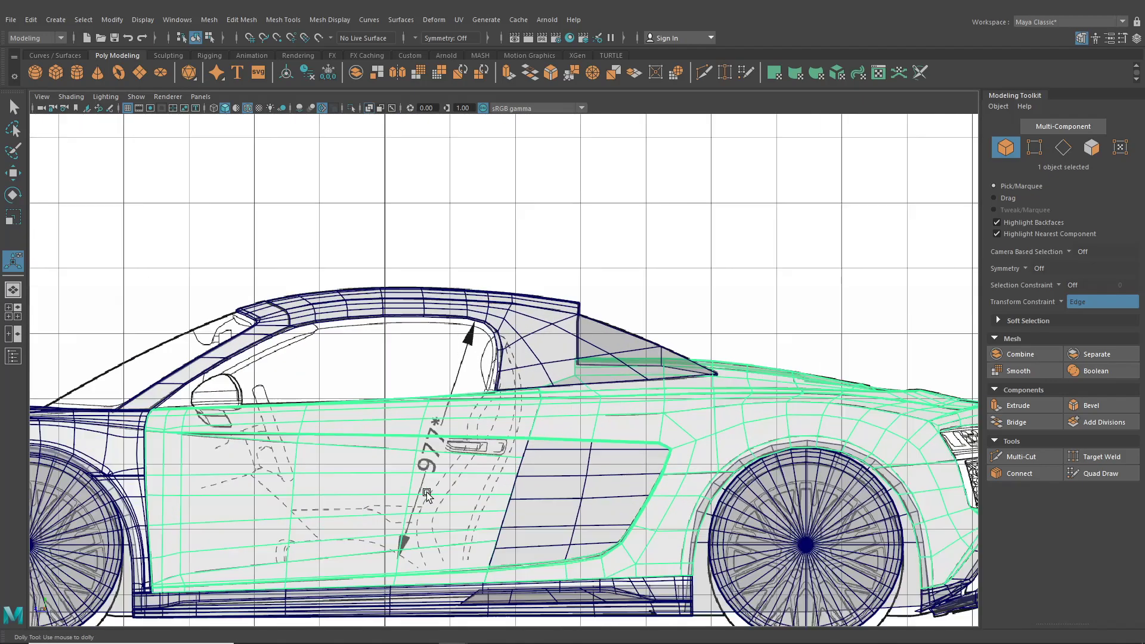
{"action": "scroll", "coordinate": [549, 467], "scroll_direction": "down", "scroll_amount": 3}
{"action": "scroll", "coordinate": [519, 422], "scroll_direction": "up", "scroll_amount": 10}
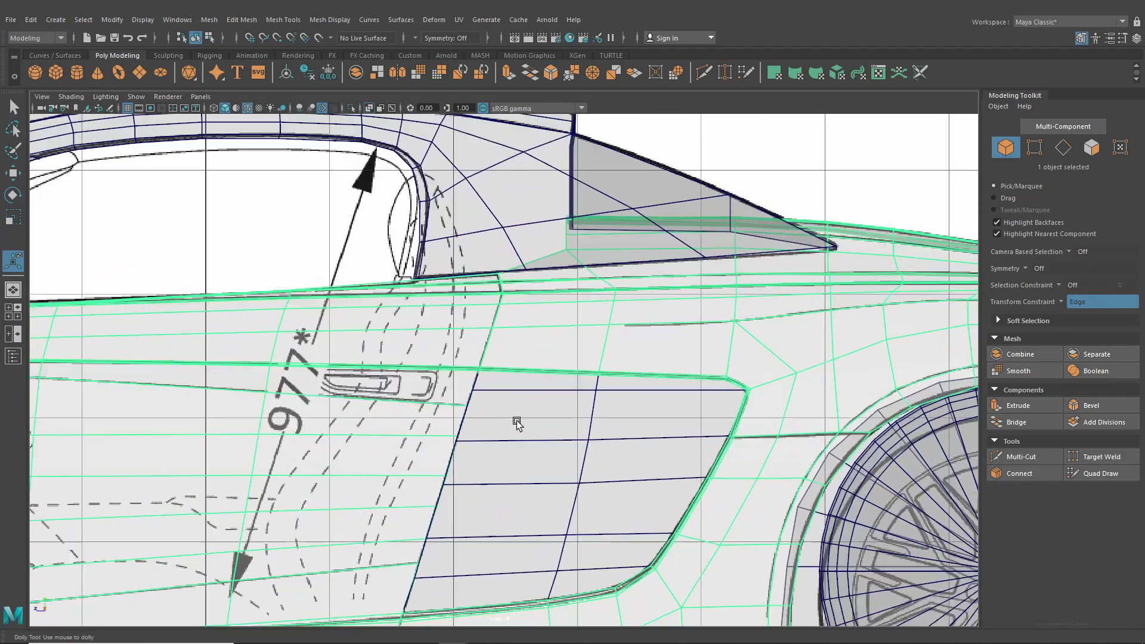
{"action": "scroll", "coordinate": [480, 411], "scroll_direction": "up", "scroll_amount": 2}
{"action": "middle_click_drag", "start_coordinate": [481, 409], "coordinate": [582, 421], "text": "alt"}
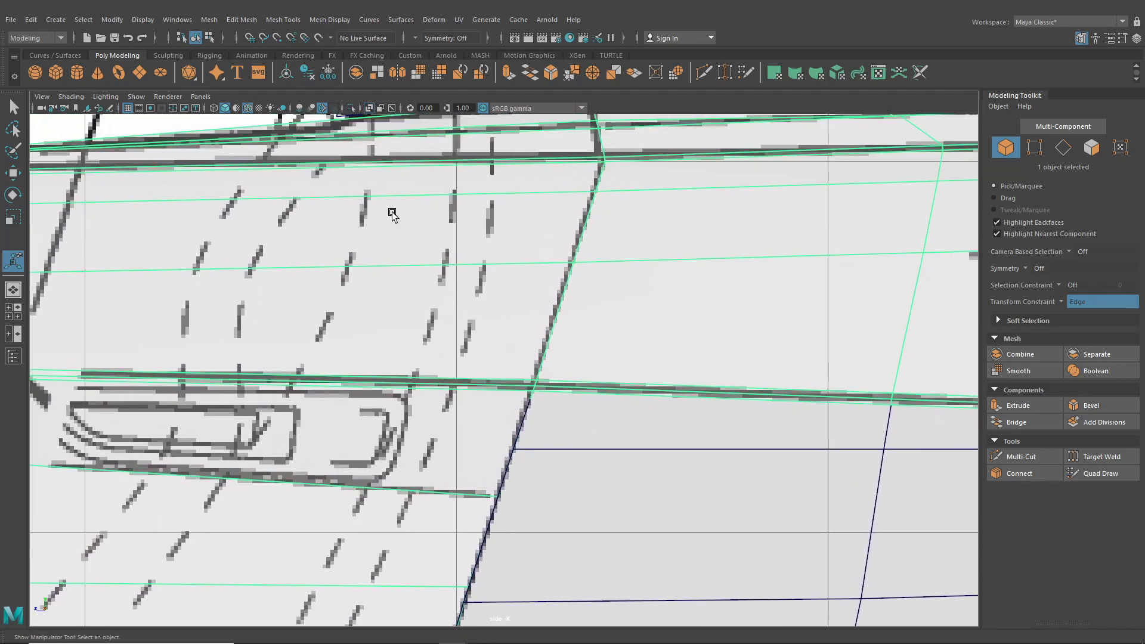
Insert an edge loop close beside the door's rear edge along the blueprint line, and return to the perspective view.
{"action": "left_click", "coordinate": [255, 20]}
{"action": "mouse_move", "coordinate": [279, 23]}
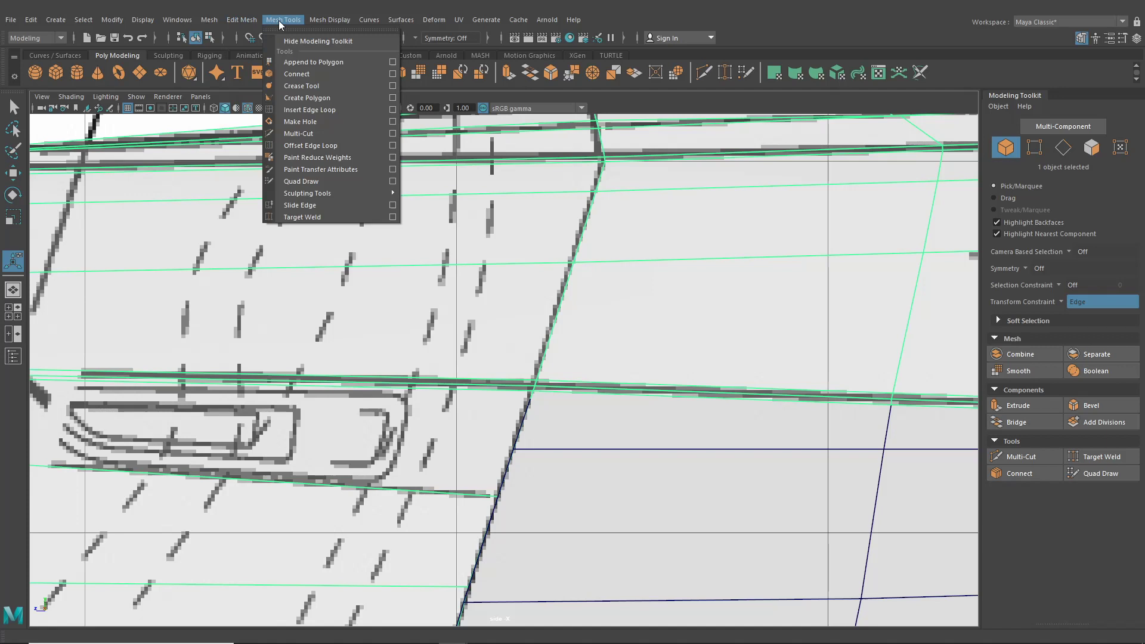
{"action": "left_click", "coordinate": [310, 110]}
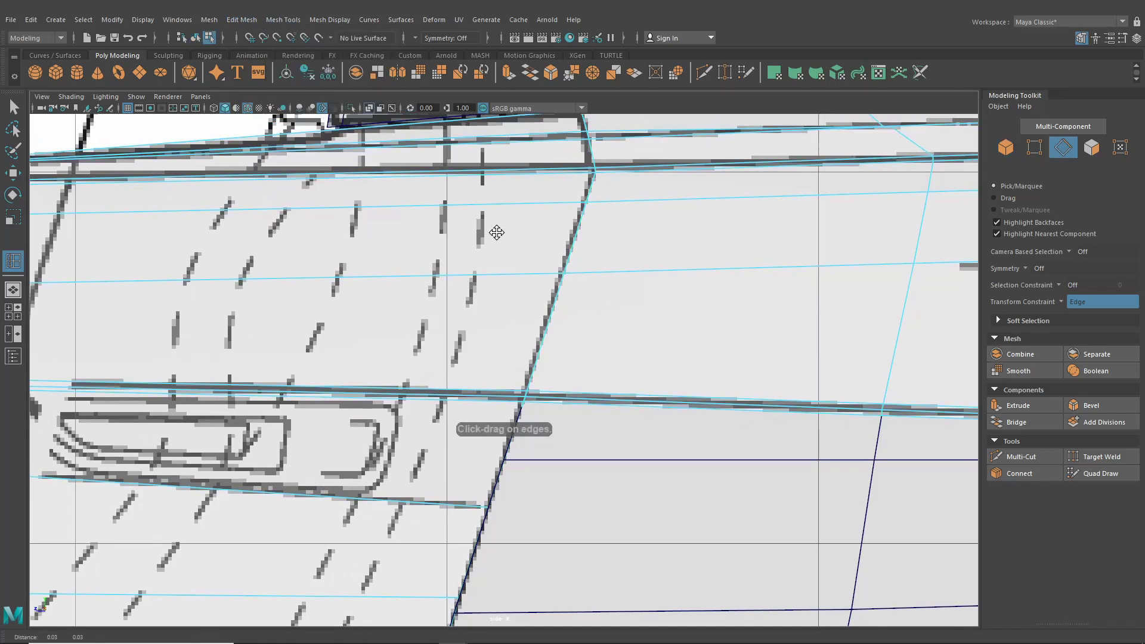
{"action": "left_click", "coordinate": [522, 390]}
{"action": "middle_click_drag", "start_coordinate": [522, 390], "coordinate": [546, 287], "text": "alt"}
{"action": "middle_click_drag", "start_coordinate": [516, 494], "coordinate": [625, 168], "text": "alt"}
{"action": "middle_click_drag", "start_coordinate": [574, 371], "coordinate": [616, 269], "text": "alt"}
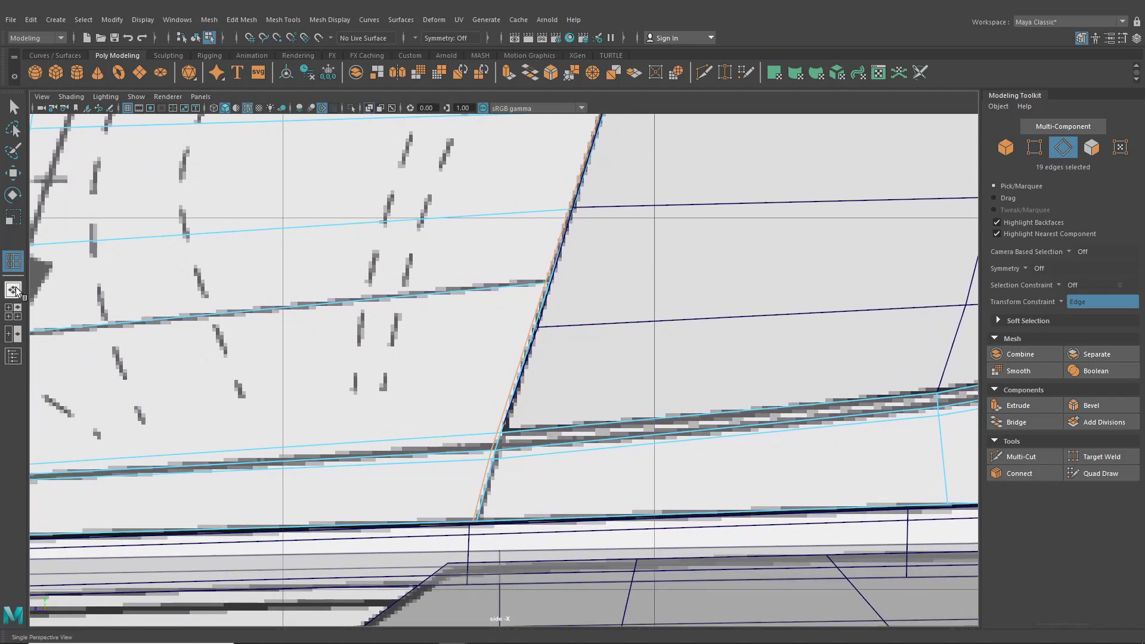
{"action": "left_click", "coordinate": [13, 261]}
{"action": "left_click", "coordinate": [13, 109]}
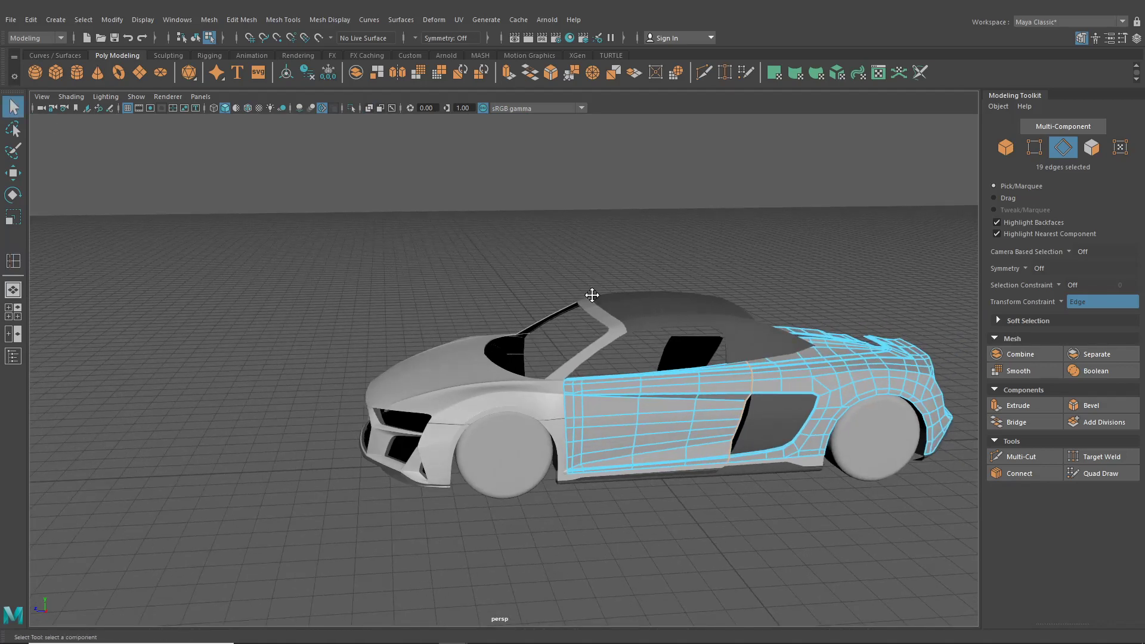
Delete the narrow loop of faces between the two edge loops along the door's rear edge.
{"action": "scroll", "coordinate": [464, 334], "scroll_direction": "up", "scroll_amount": 10}
{"action": "scroll", "coordinate": [465, 334], "scroll_direction": "up", "scroll_amount": 2}
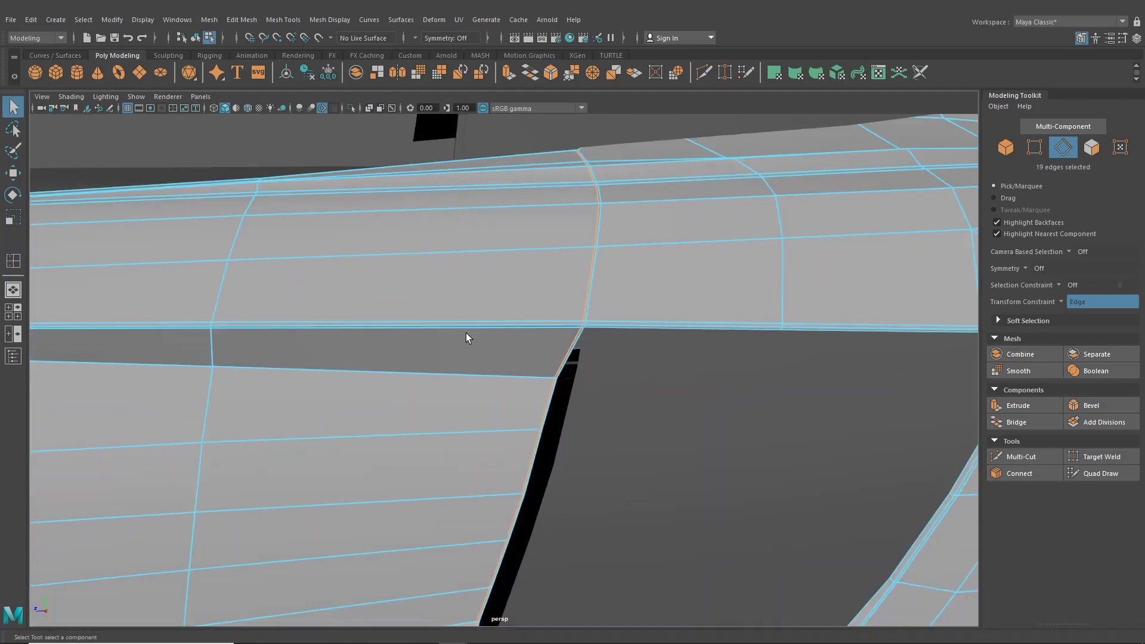
{"action": "middle_click_drag", "start_coordinate": [467, 333], "coordinate": [439, 319], "text": "alt"}
{"action": "left_click_drag", "start_coordinate": [439, 319], "coordinate": [456, 316], "text": "alt"}
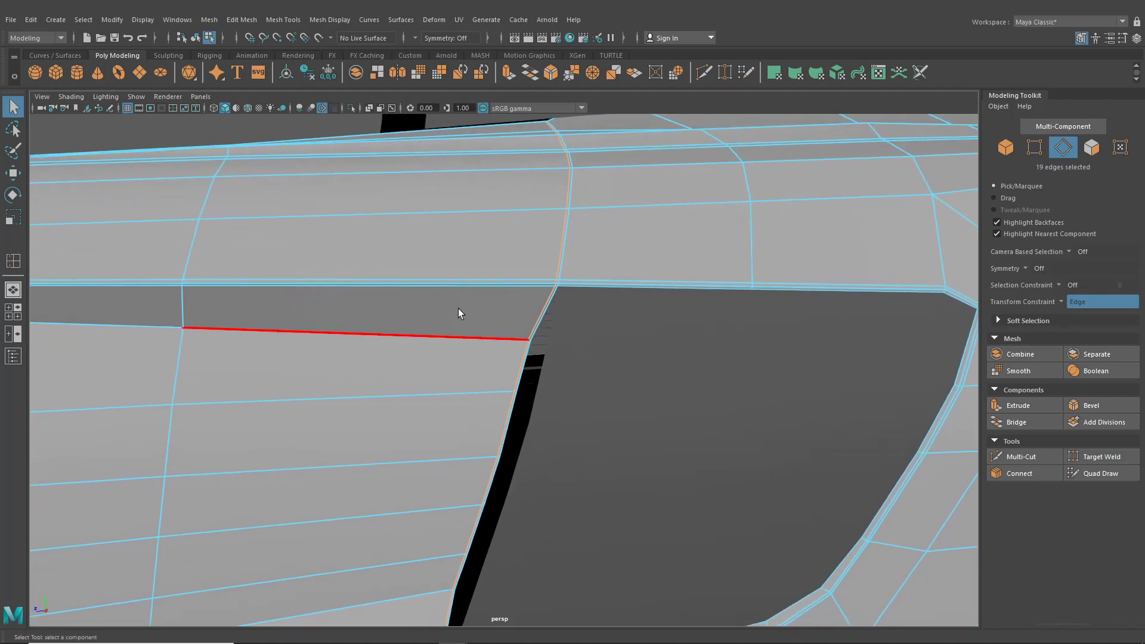
{"action": "right_click_drag", "start_coordinate": [458, 281], "coordinate": [458, 294]}
{"action": "left_click", "coordinate": [562, 269]}
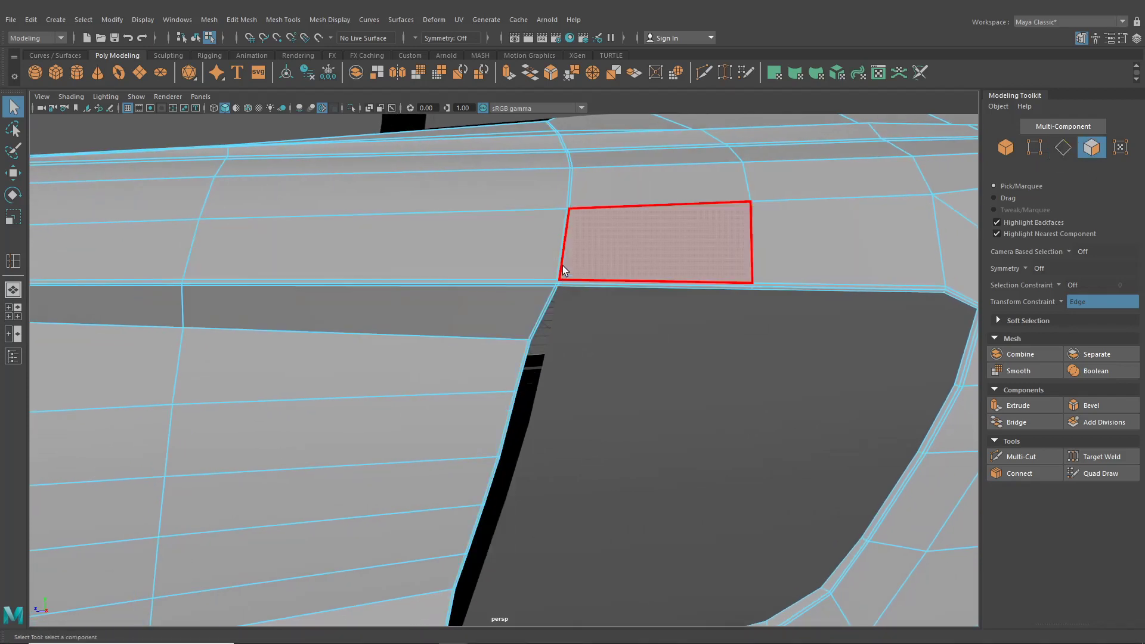
{"action": "left_click_drag", "start_coordinate": [562, 266], "coordinate": [525, 284], "text": "alt"}
{"action": "double_click", "coordinate": [519, 271], "text": "shift"}
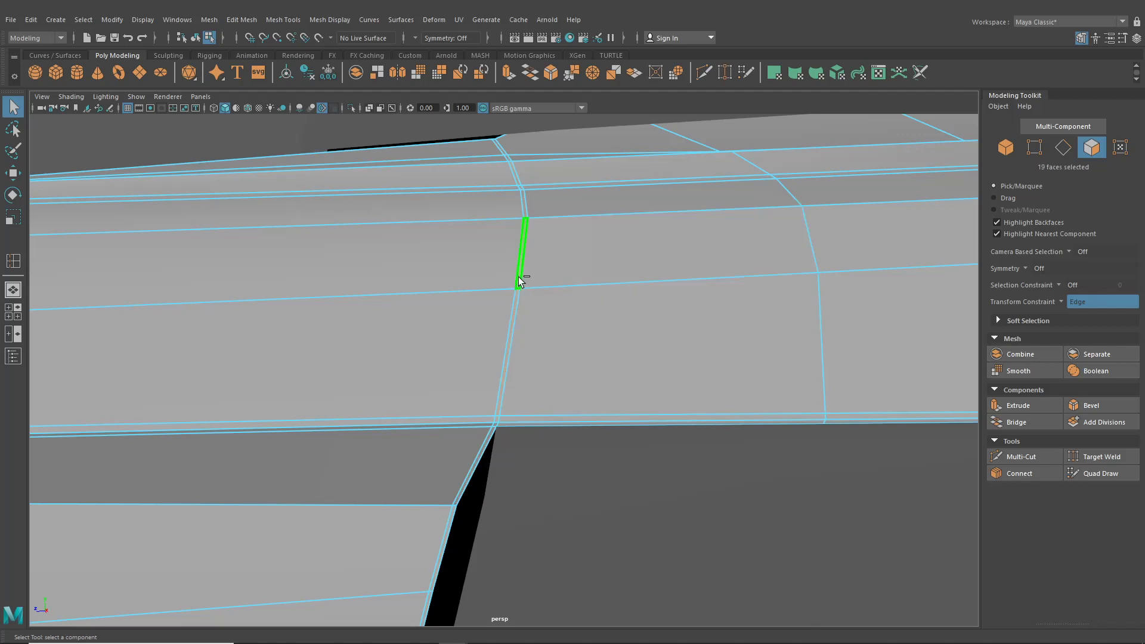
{"action": "scroll", "coordinate": [510, 327], "scroll_direction": "down", "scroll_amount": 5}
{"action": "left_click_drag", "start_coordinate": [510, 327], "coordinate": [511, 263], "text": "alt"}
{"action": "scroll", "coordinate": [495, 341], "scroll_direction": "up", "scroll_amount": 8}
{"action": "middle_click_drag", "start_coordinate": [495, 344], "coordinate": [538, 212], "text": "alt"}
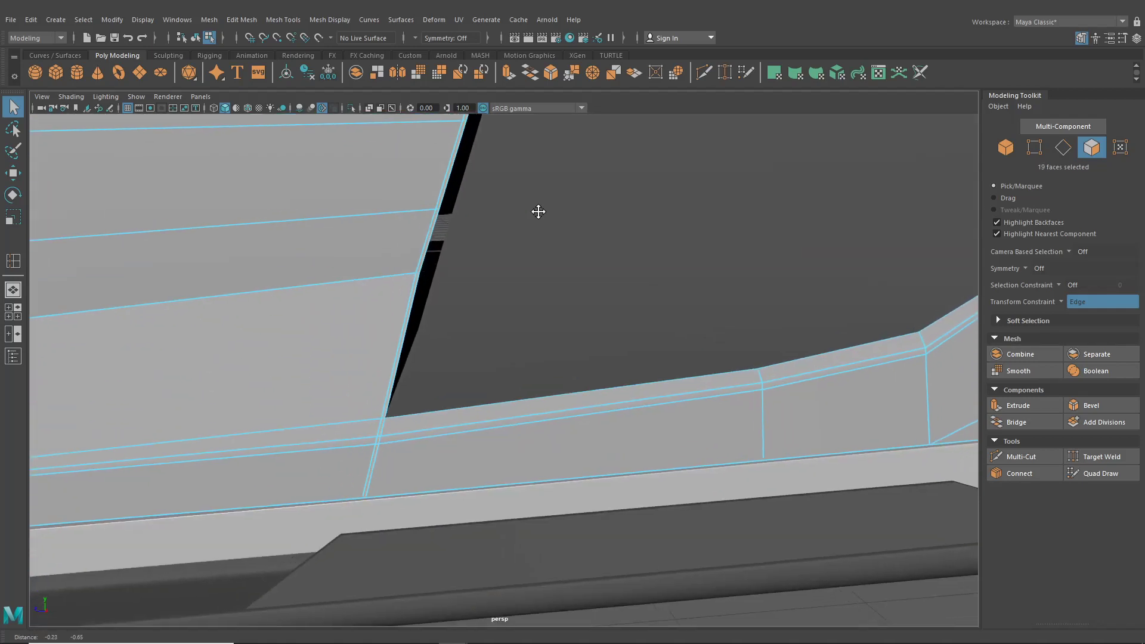
{"action": "key", "text": "Delete"}
Return to object mode and examine the gap along the door's rear edge.
{"action": "scroll", "coordinate": [546, 251], "scroll_direction": "down", "scroll_amount": 5}
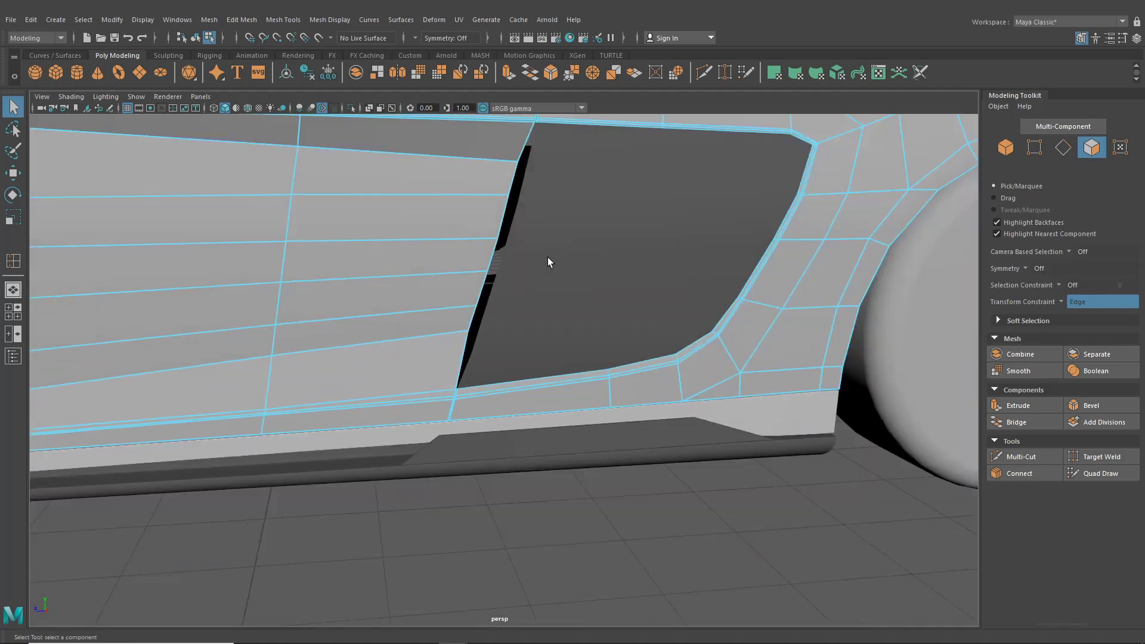
{"action": "left_click", "coordinate": [195, 38]}
{"action": "left_click", "coordinate": [409, 466]}
{"action": "scroll", "coordinate": [417, 499], "scroll_direction": "up", "scroll_amount": 8}
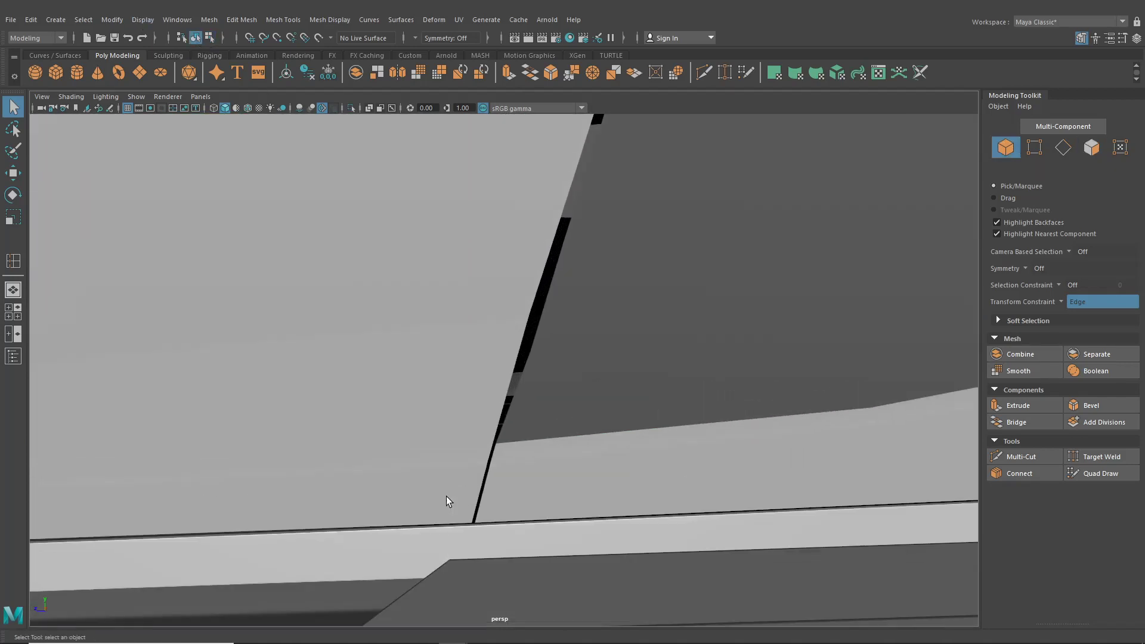
{"action": "left_click_drag", "start_coordinate": [446, 497], "coordinate": [443, 403], "text": "alt"}
{"action": "scroll", "coordinate": [443, 404], "scroll_direction": "down", "scroll_amount": 5}
{"action": "middle_click_drag", "start_coordinate": [443, 403], "coordinate": [416, 564], "text": "alt"}
{"action": "scroll", "coordinate": [440, 424], "scroll_direction": "down", "scroll_amount": 10}
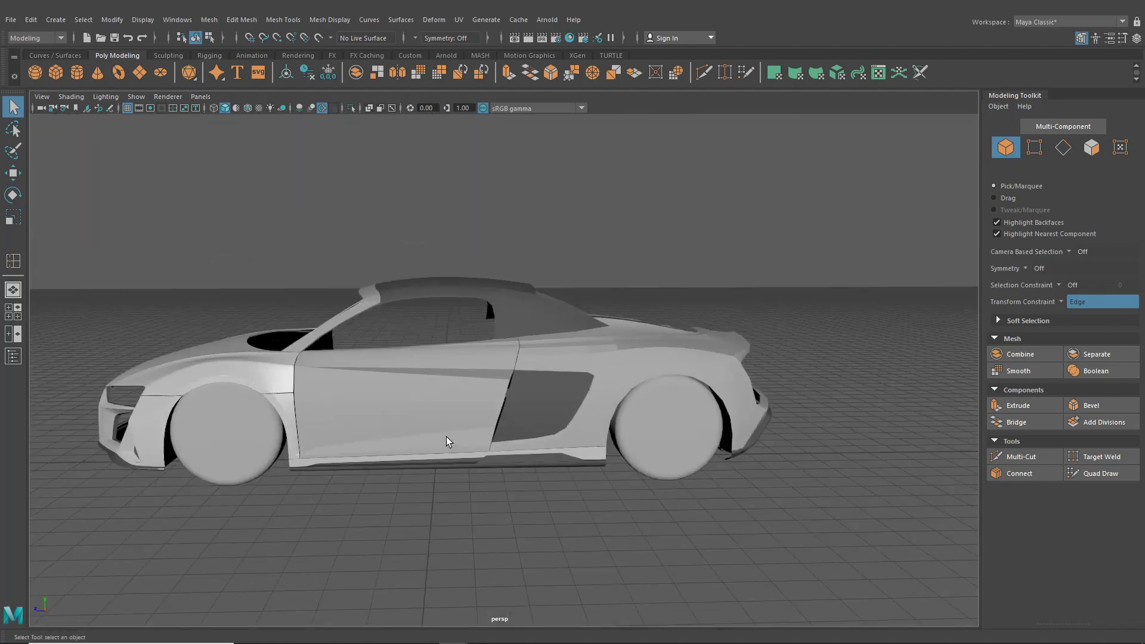
Separate the side body mesh so that the door is an independent object.
{"action": "left_click_drag", "start_coordinate": [445, 438], "coordinate": [439, 463], "text": "alt"}
{"action": "left_click", "coordinate": [422, 423]}
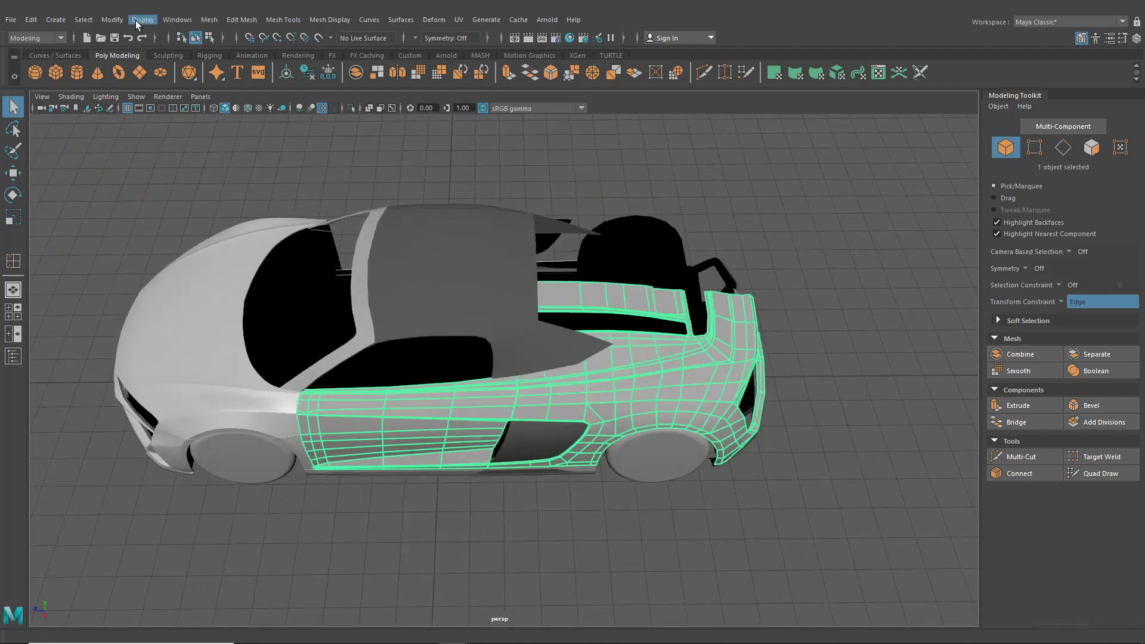
{"action": "left_click", "coordinate": [112, 22]}
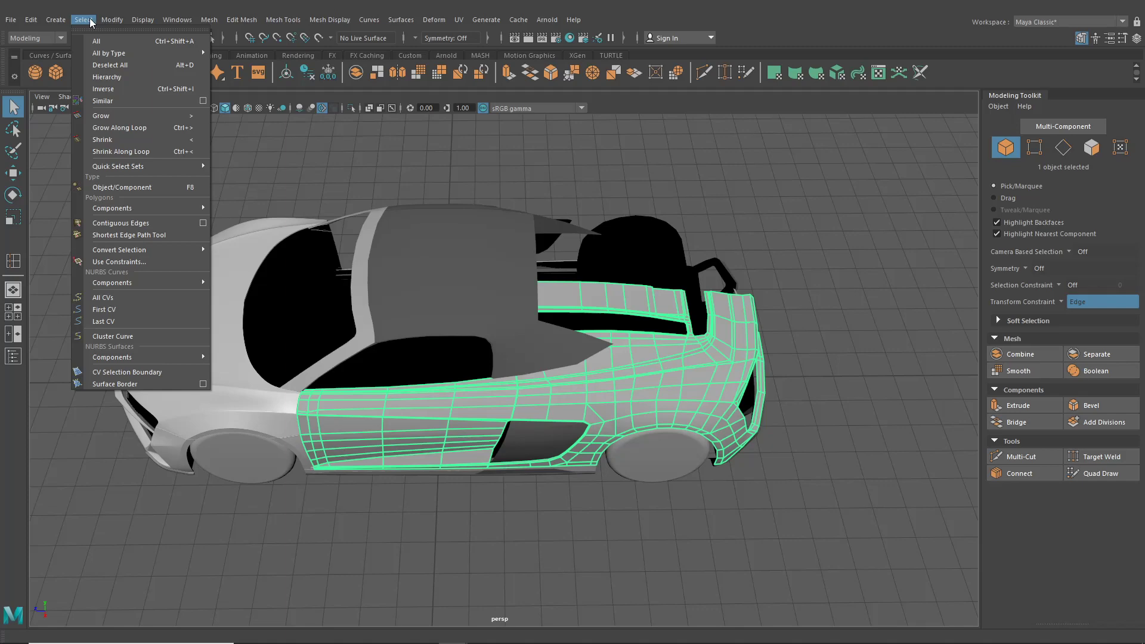
{"action": "left_click", "coordinate": [214, 20]}
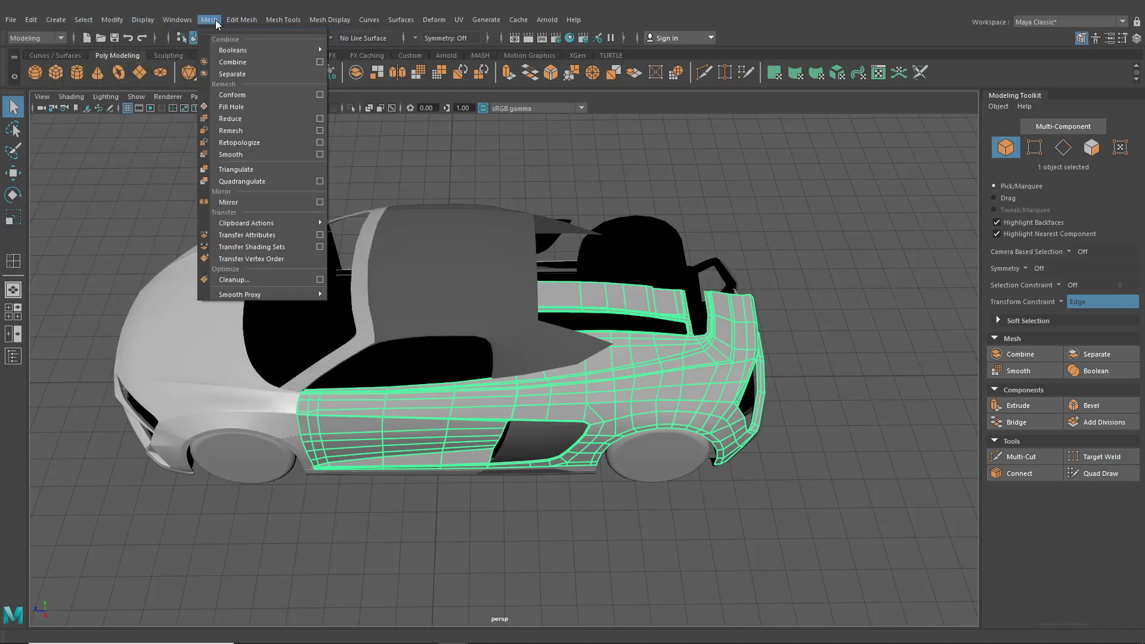
{"action": "left_click", "coordinate": [243, 76]}
{"action": "left_click_drag", "start_coordinate": [305, 174], "coordinate": [397, 200], "text": "alt"}
Duplicate the separated door panel with Duplicate Special.
{"action": "left_click", "coordinate": [463, 439]}
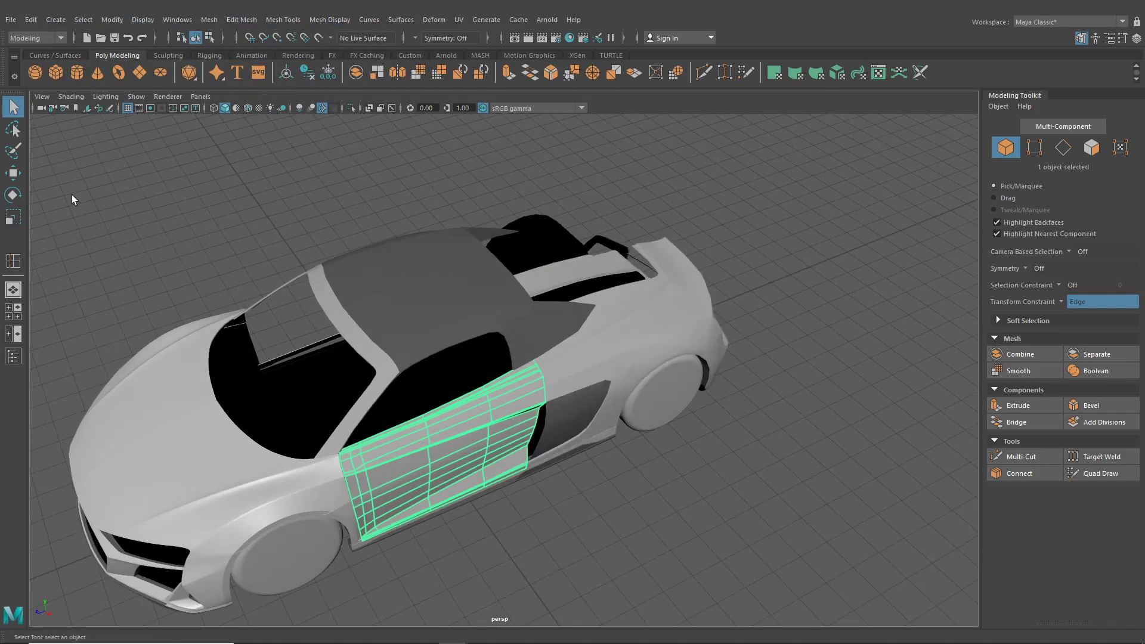
{"action": "left_click", "coordinate": [18, 175]}
{"action": "left_click", "coordinate": [30, 22]}
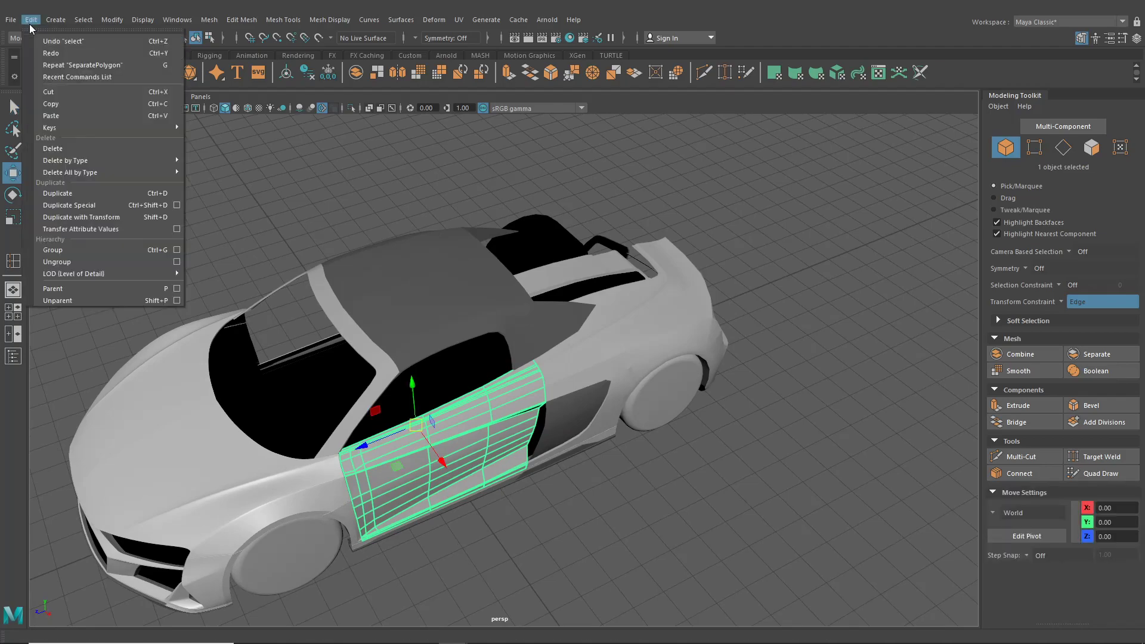
{"action": "left_click", "coordinate": [94, 206]}
{"action": "left_click_drag", "start_coordinate": [354, 357], "coordinate": [520, 249], "text": "alt"}
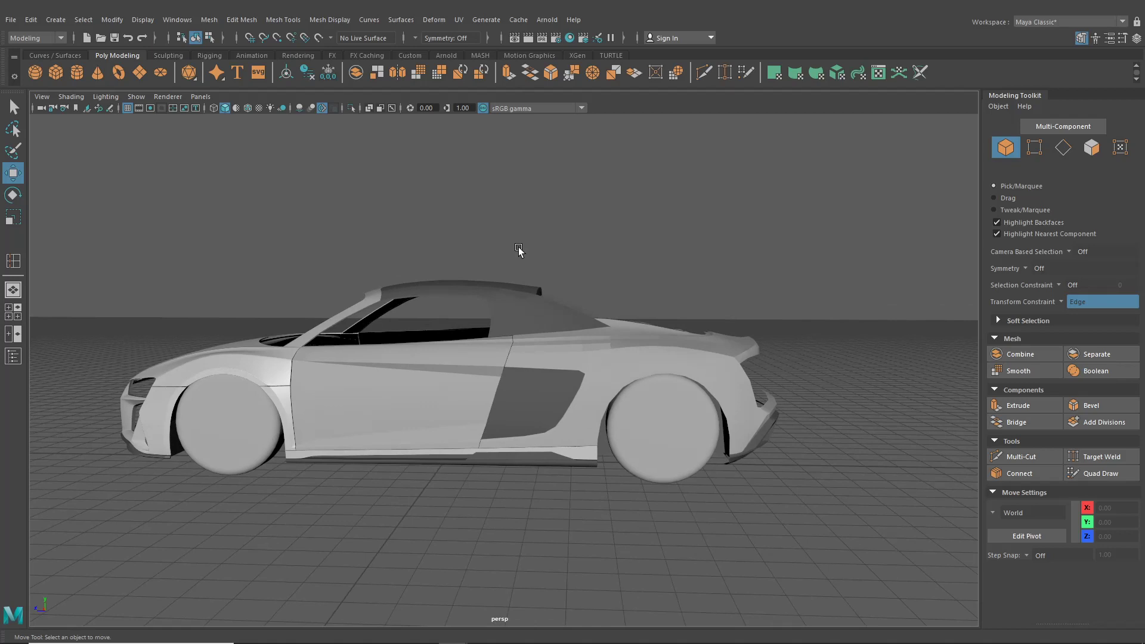
{"action": "scroll", "coordinate": [522, 250], "scroll_direction": "up", "scroll_amount": 4}
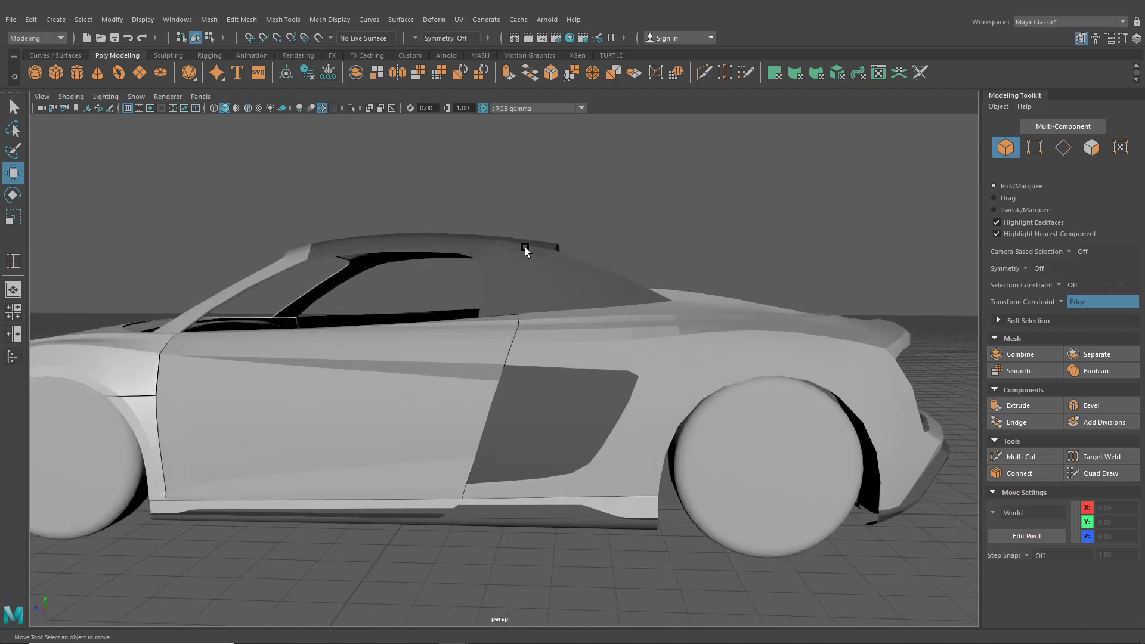
{"action": "scroll", "coordinate": [412, 320], "scroll_direction": "up", "scroll_amount": 5}
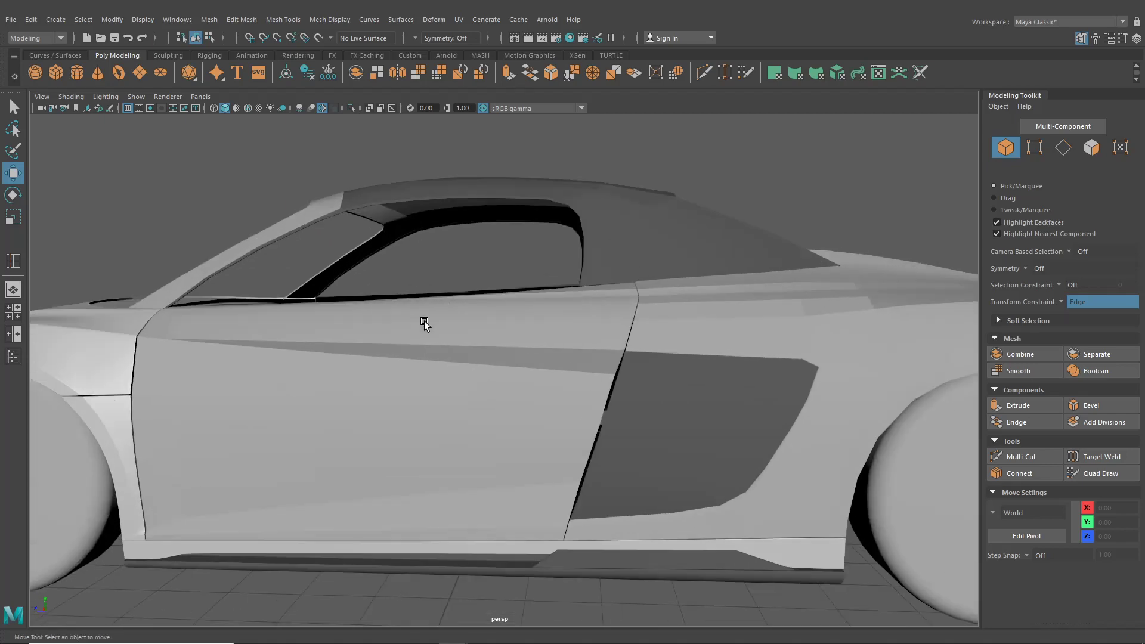
Switch to the side view and select the door panel around the door handle drawn on the blueprint.
{"action": "left_click_drag", "start_coordinate": [511, 355], "coordinate": [560, 350], "text": "alt"}
{"action": "scroll", "coordinate": [561, 334], "scroll_direction": "up", "scroll_amount": 5}
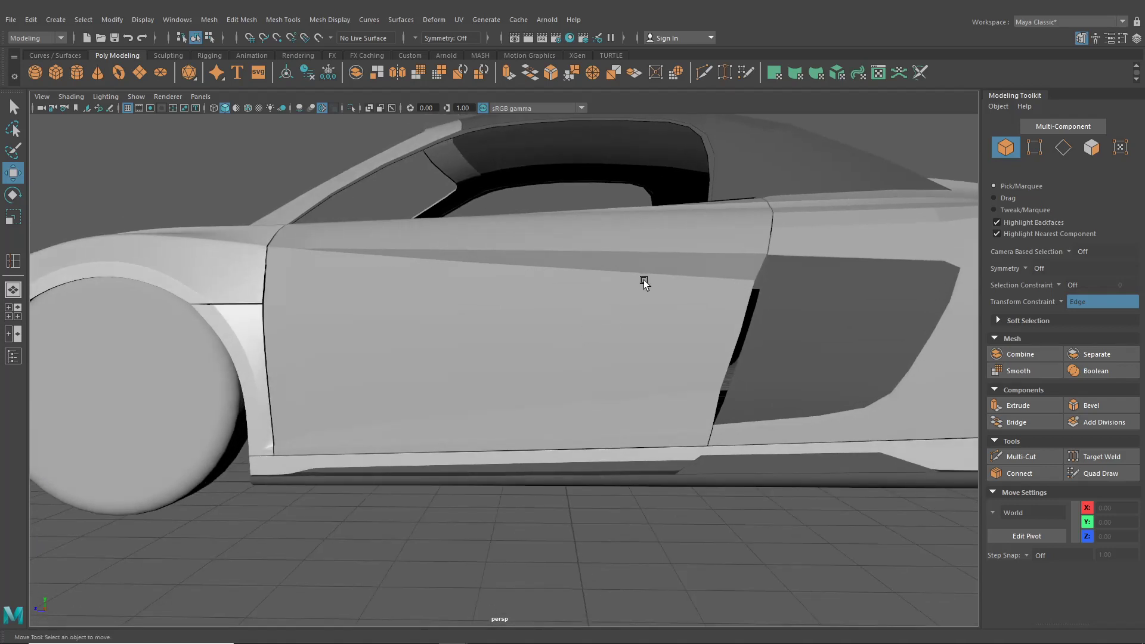
{"action": "scroll", "coordinate": [447, 361], "scroll_direction": "down", "scroll_amount": 2}
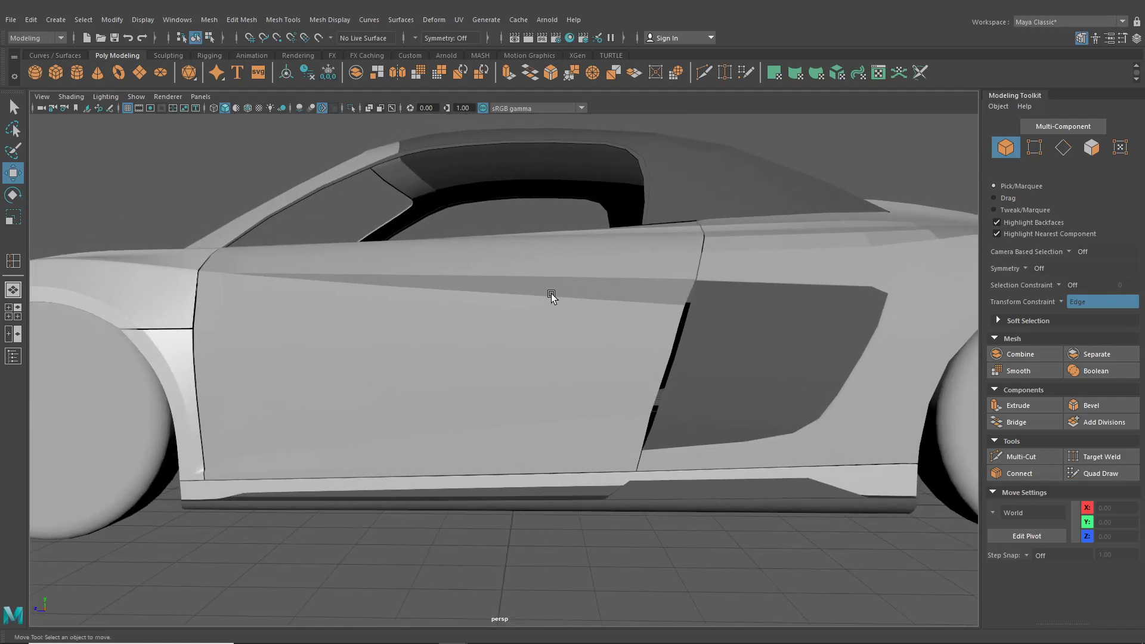
{"action": "left_click", "coordinate": [16, 314]}
{"action": "key", "text": "space"}
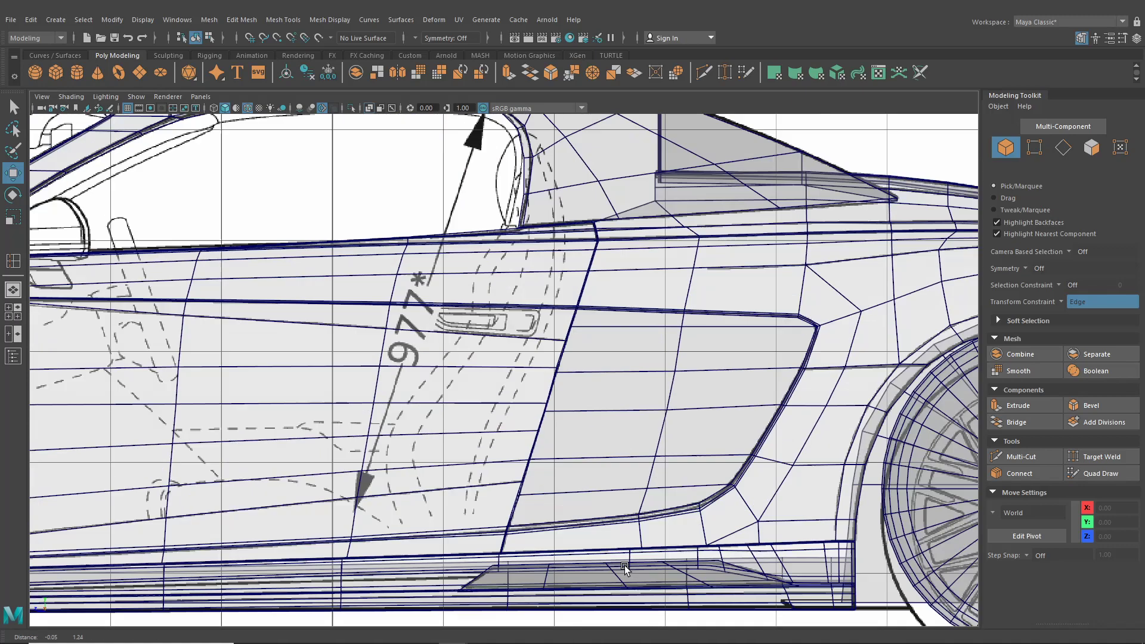
{"action": "scroll", "coordinate": [523, 460], "scroll_direction": "up", "scroll_amount": 2}
{"action": "left_click", "coordinate": [470, 309]}
{"action": "scroll", "coordinate": [493, 345], "scroll_direction": "up", "scroll_amount": 4}
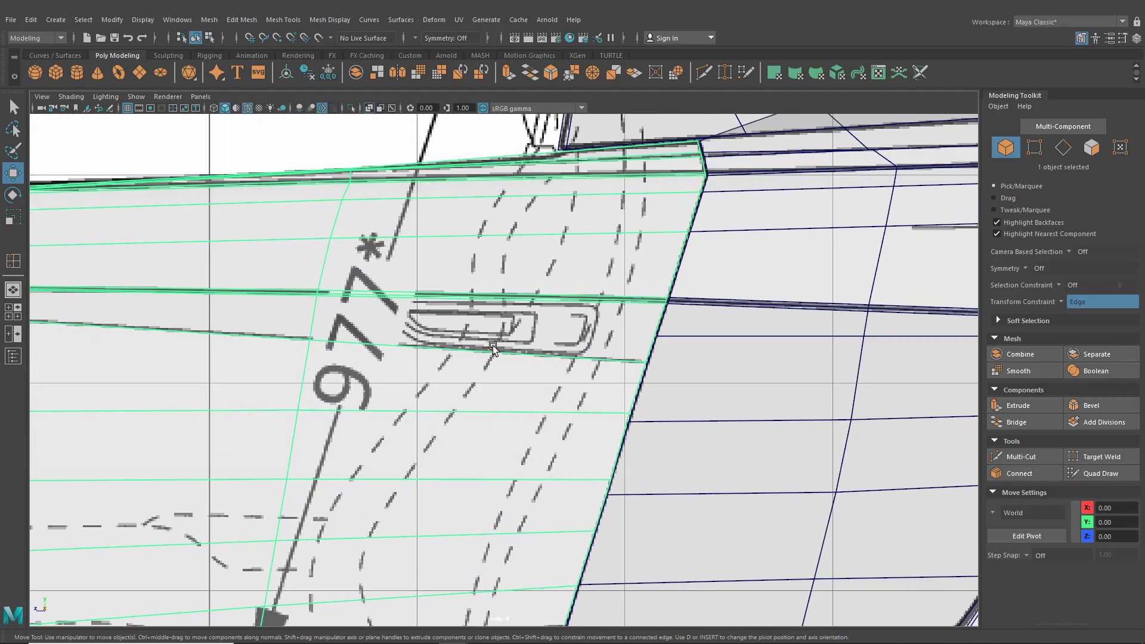
Examine the door handle outline on the blueprint against the door's mesh lines.
{"action": "scroll", "coordinate": [492, 345], "scroll_direction": "up", "scroll_amount": 1}
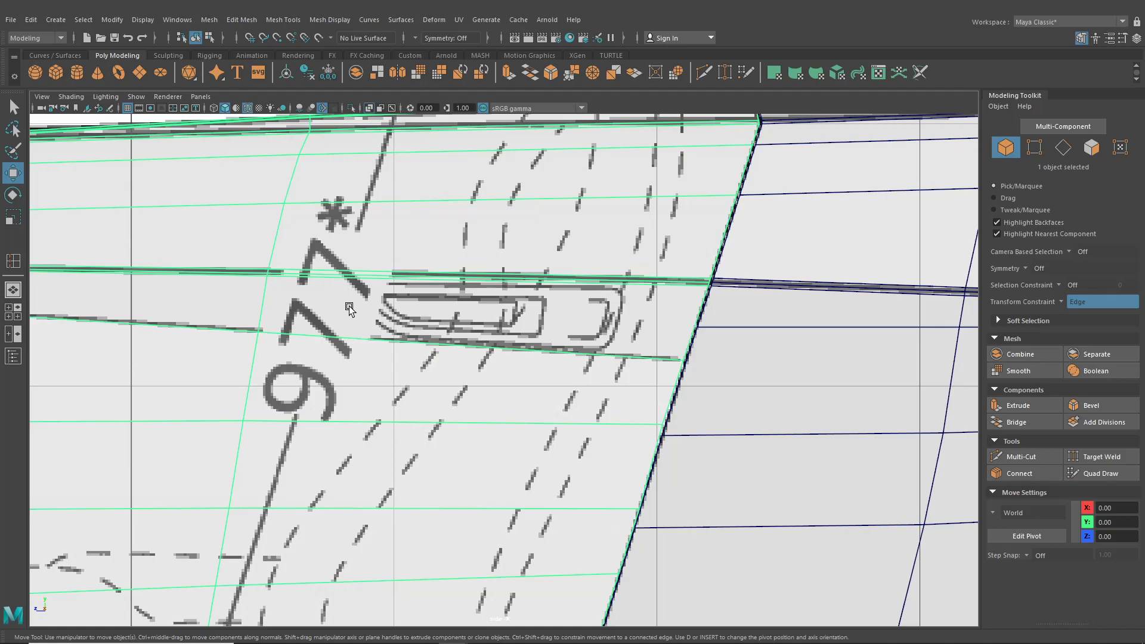
{"action": "scroll", "coordinate": [377, 299], "scroll_direction": "down", "scroll_amount": 6}
{"action": "scroll", "coordinate": [394, 358], "scroll_direction": "up", "scroll_amount": 5}
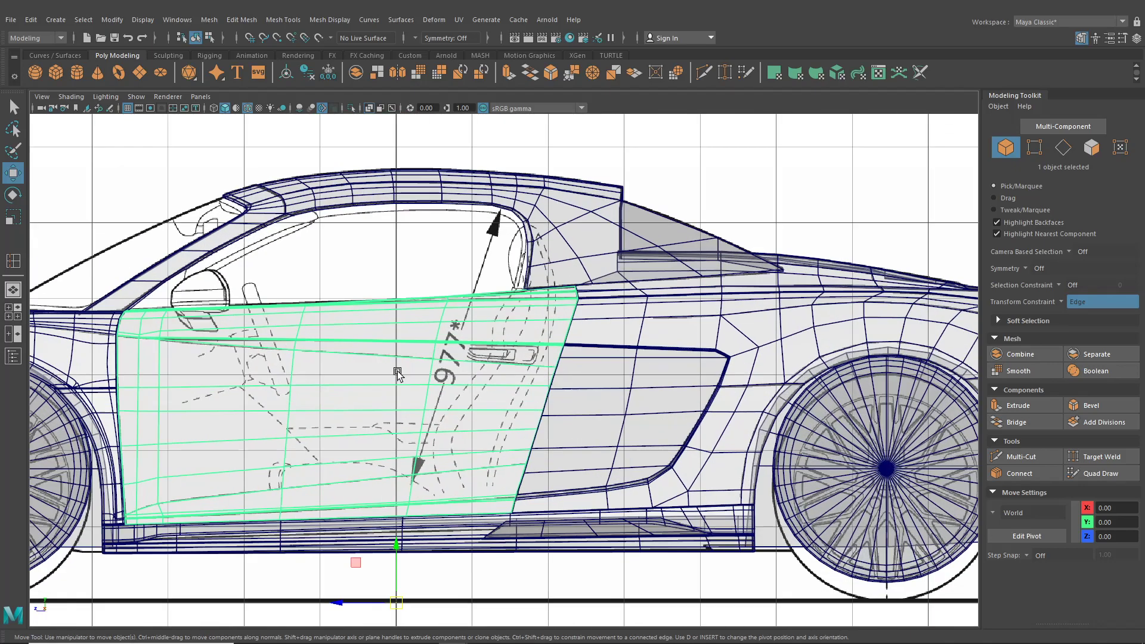
{"action": "scroll", "coordinate": [410, 382], "scroll_direction": "up", "scroll_amount": 2}
{"action": "scroll", "coordinate": [373, 340], "scroll_direction": "down", "scroll_amount": 6}
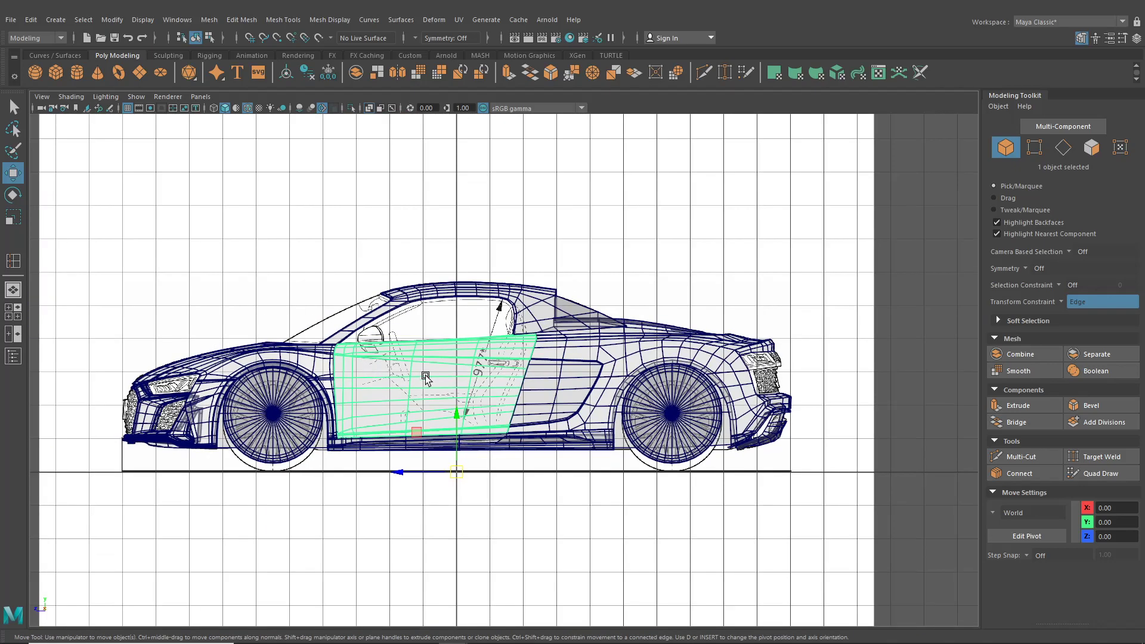
{"action": "scroll", "coordinate": [418, 370], "scroll_direction": "up", "scroll_amount": 5}
{"action": "scroll", "coordinate": [447, 403], "scroll_direction": "up", "scroll_amount": 2}
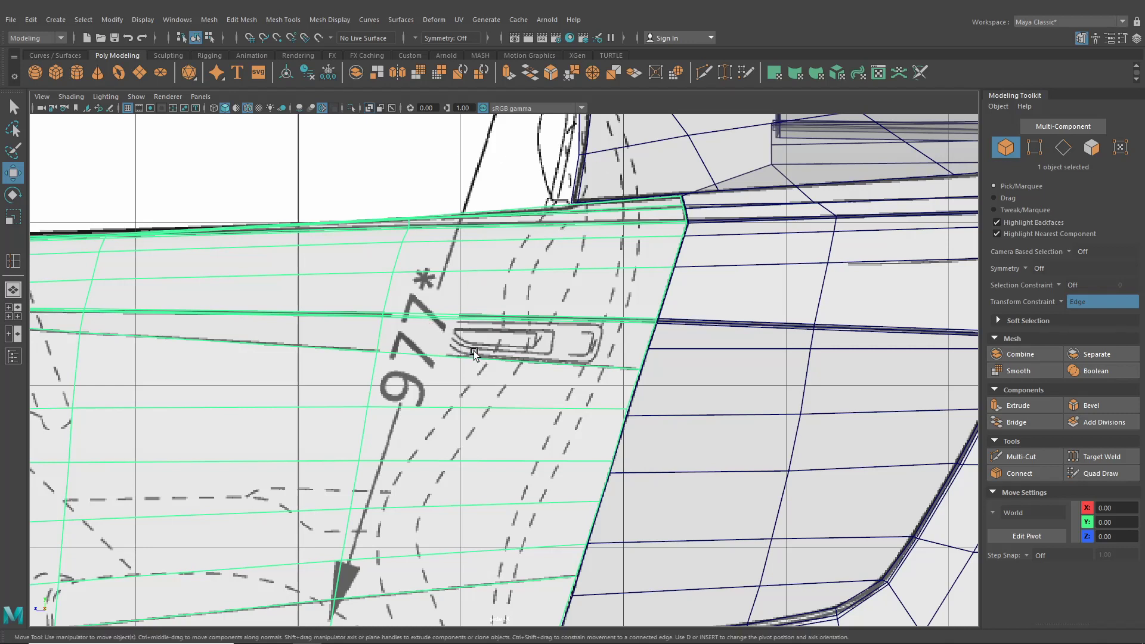
{"action": "scroll", "coordinate": [489, 322], "scroll_direction": "up", "scroll_amount": 4}
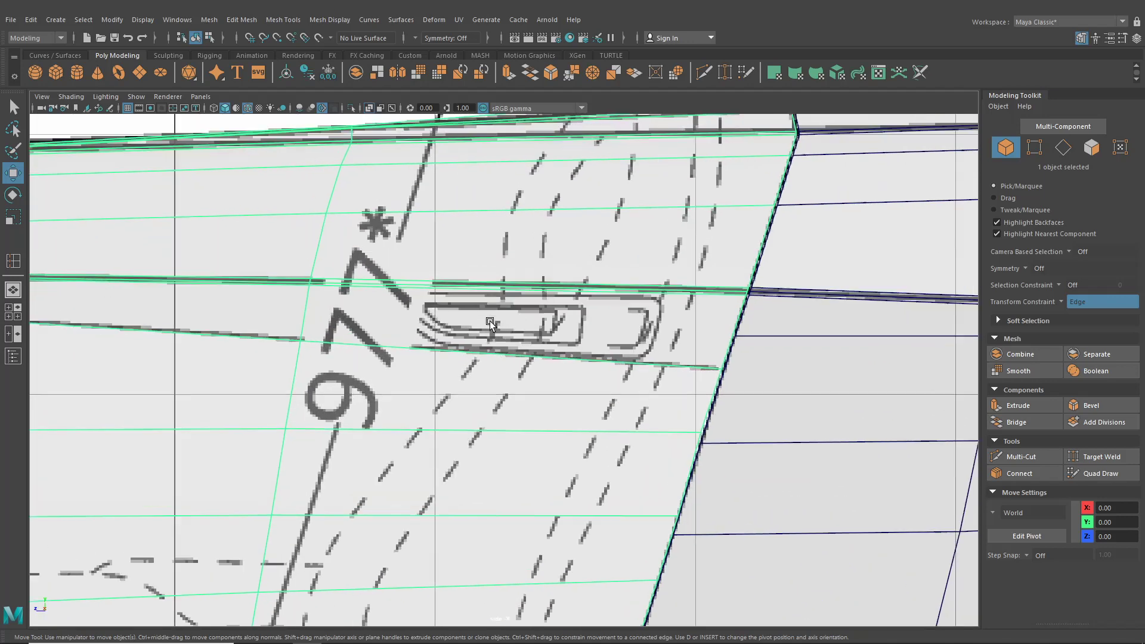
{"action": "scroll", "coordinate": [490, 322], "scroll_direction": "up", "scroll_amount": 1}
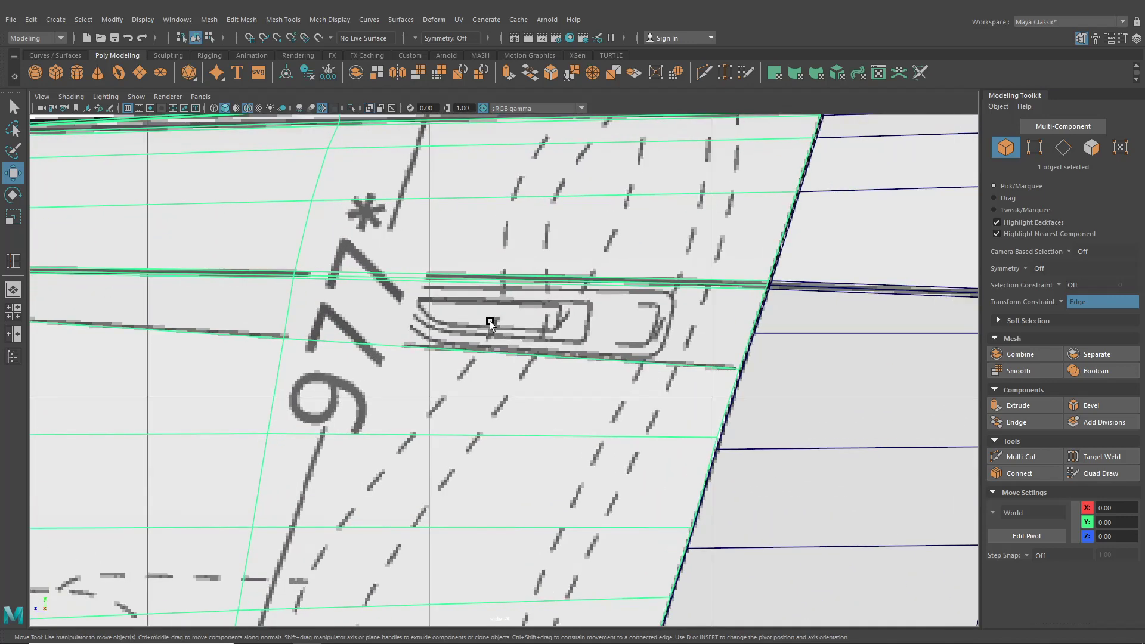
Extrude the door face covering the handle outline and scale the new face inward toward the handle's shape.
{"action": "right_click", "coordinate": [449, 297]}
{"action": "left_click", "coordinate": [455, 324]}
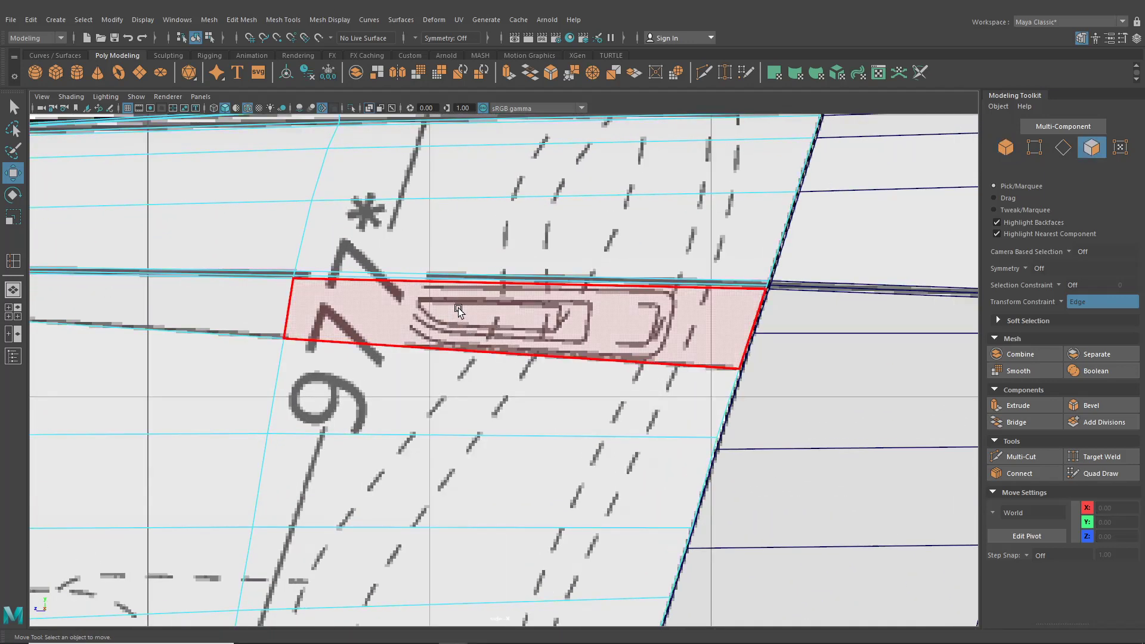
{"action": "left_click", "coordinate": [458, 308]}
{"action": "key", "text": "ctrl+e"}
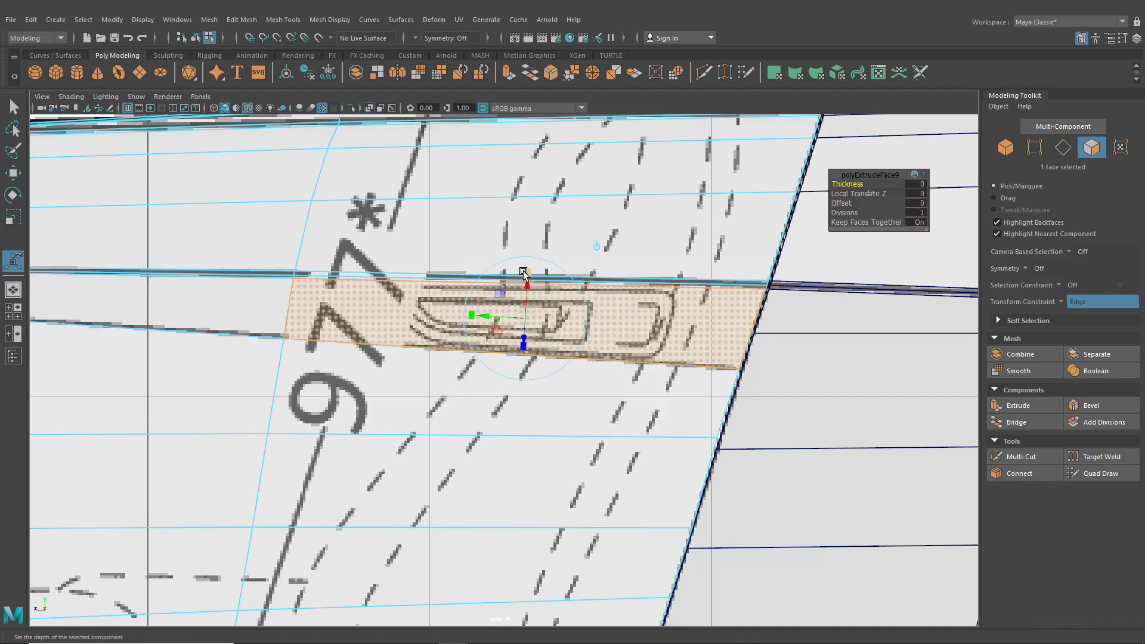
{"action": "left_click_drag", "start_coordinate": [529, 274], "coordinate": [526, 280]}
{"action": "left_click_drag", "start_coordinate": [479, 320], "coordinate": [489, 324]}
{"action": "left_click", "coordinate": [12, 290]}
{"action": "left_click_drag", "start_coordinate": [368, 338], "coordinate": [330, 335], "text": "alt"}
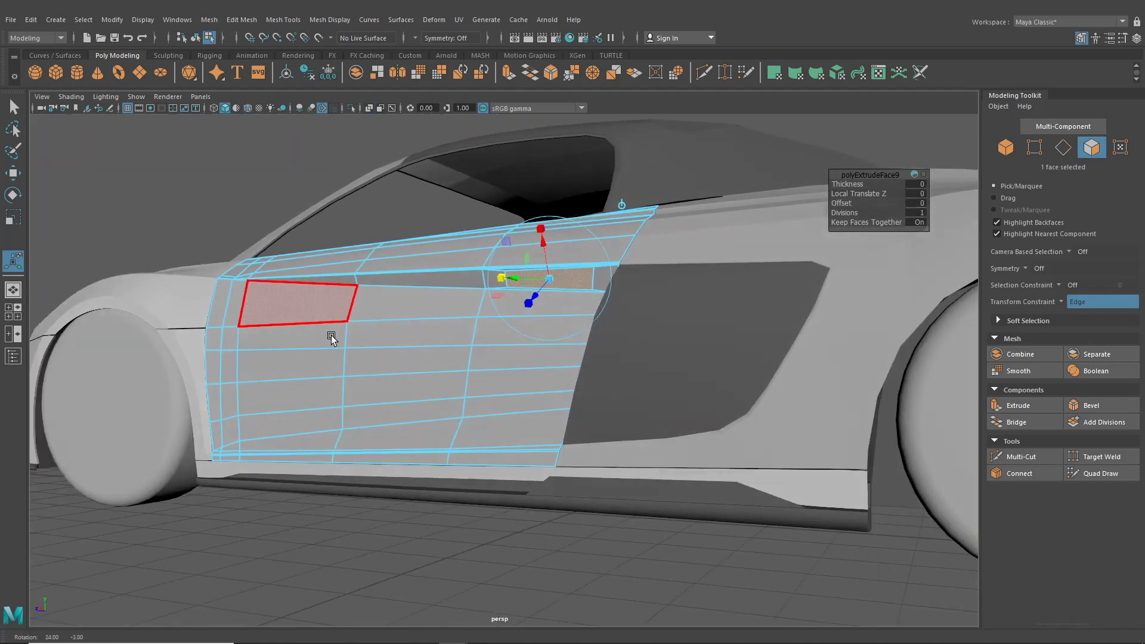
{"action": "right_click_drag", "start_coordinate": [331, 335], "coordinate": [327, 384], "text": "alt"}
{"action": "left_click_drag", "start_coordinate": [327, 383], "coordinate": [440, 266], "text": "alt"}
Move the extruded face's lower front and rear corner vertices in the side view to match the blueprint's handle outline.
{"action": "right_click_drag", "start_coordinate": [439, 266], "coordinate": [463, 290]}
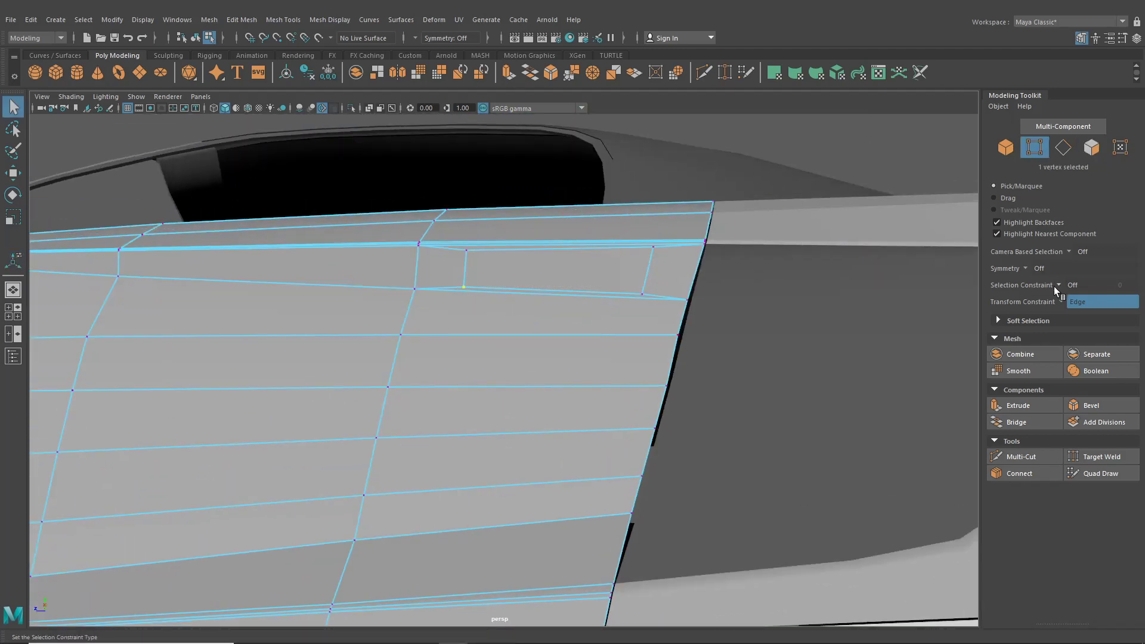
{"action": "left_click", "coordinate": [14, 312]}
{"action": "key", "text": "space"}
{"action": "scroll", "coordinate": [707, 434], "scroll_direction": "up", "scroll_amount": 1}
{"action": "scroll", "coordinate": [339, 338], "scroll_direction": "up", "scroll_amount": 1}
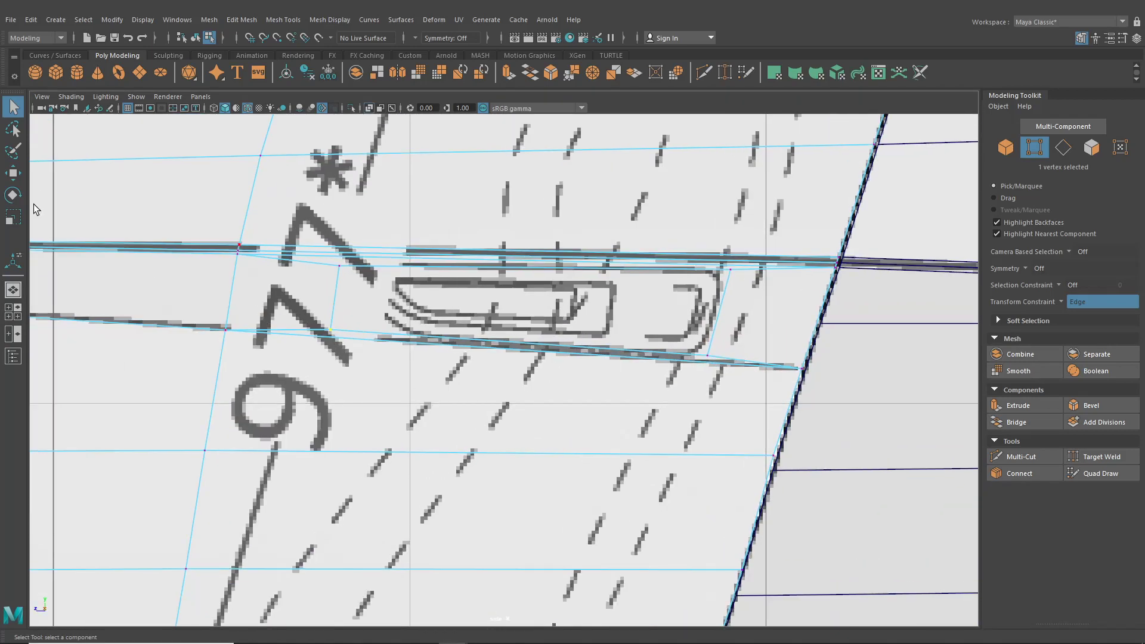
{"action": "left_click", "coordinate": [14, 173]}
{"action": "left_click_drag", "start_coordinate": [263, 328], "coordinate": [350, 344]}
{"action": "left_click_drag", "start_coordinate": [734, 277], "coordinate": [732, 248]}
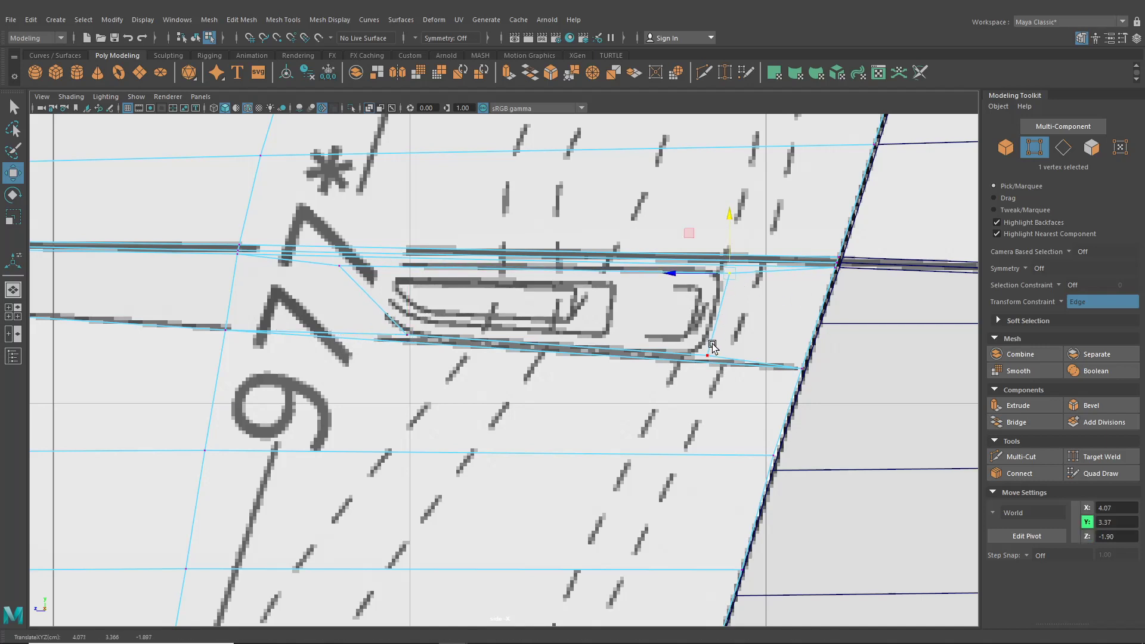
{"action": "left_click_drag", "start_coordinate": [714, 348], "coordinate": [711, 331]}
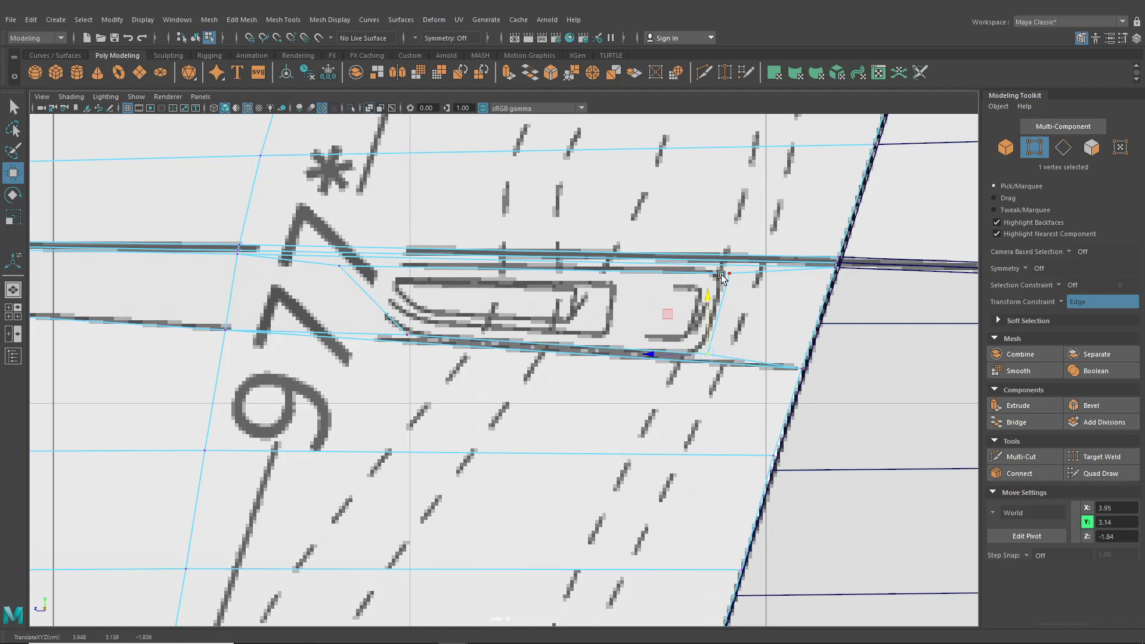
Extrude the handle-shaped face again and scale it slightly inward to leave a narrow border around it.
{"action": "left_click", "coordinate": [14, 290]}
{"action": "left_click_drag", "start_coordinate": [363, 328], "coordinate": [307, 351], "text": "alt"}
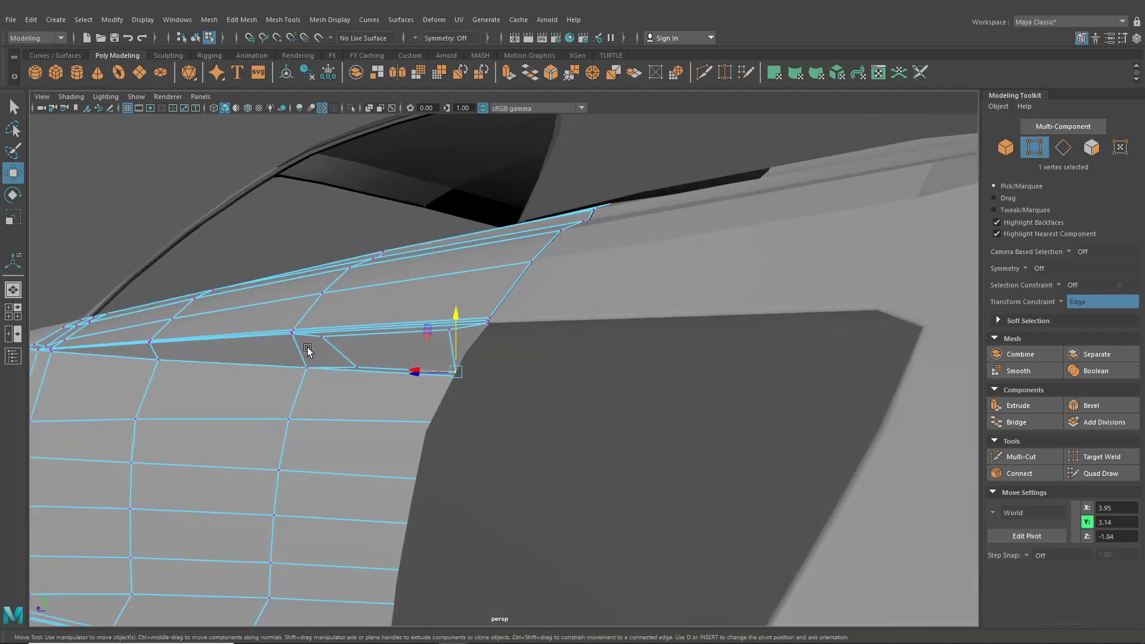
{"action": "mouse_move", "coordinate": [357, 354]}
{"action": "right_mouse_down"}
{"action": "mouse_move", "coordinate": [358, 335]}
{"action": "mouse_move", "coordinate": [360, 351]}
{"action": "right_mouse_up"}
{"action": "left_click", "coordinate": [363, 352]}
{"action": "left_click_drag", "start_coordinate": [364, 352], "coordinate": [547, 428]}
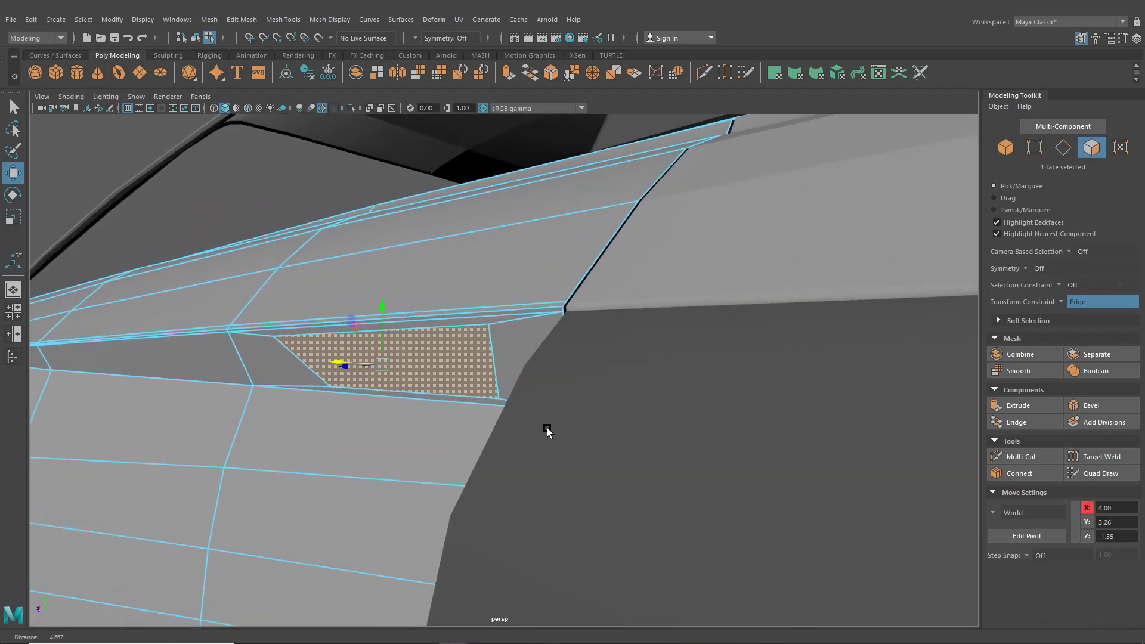
{"action": "key", "text": "ctrl+e"}
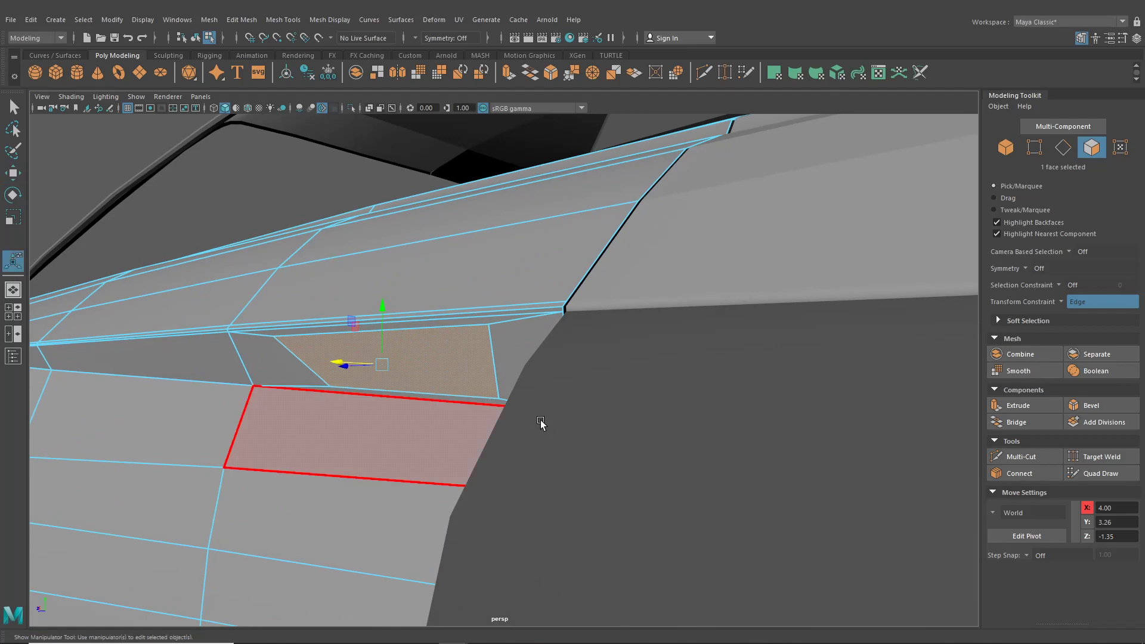
{"action": "left_click_drag", "start_coordinate": [416, 352], "coordinate": [450, 373], "text": "alt"}
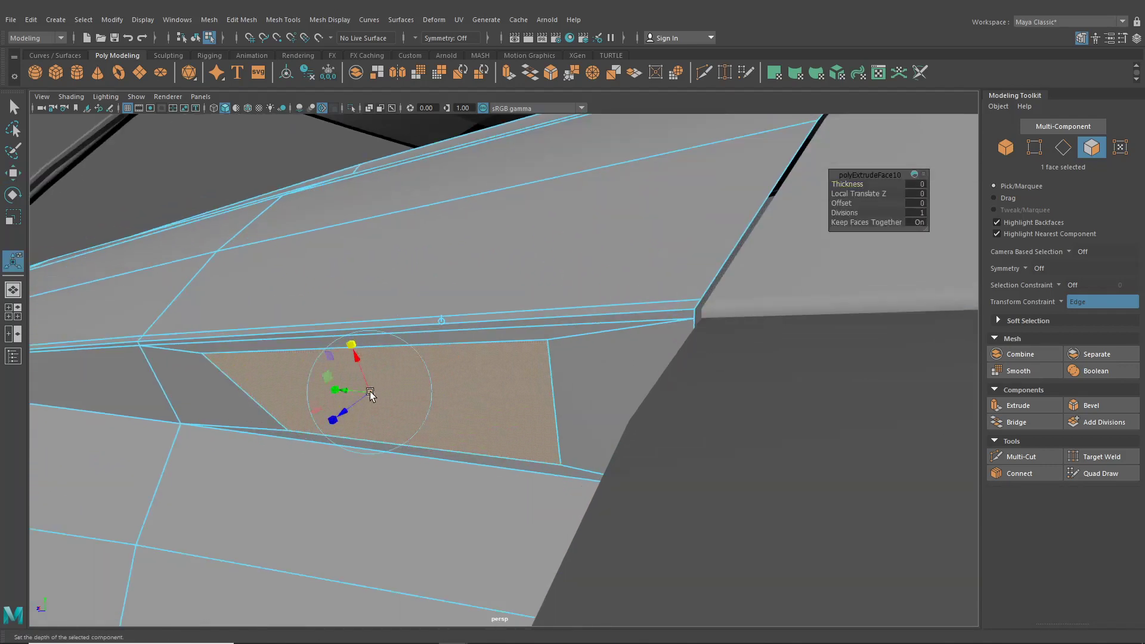
{"action": "left_click_drag", "start_coordinate": [351, 342], "coordinate": [350, 341]}
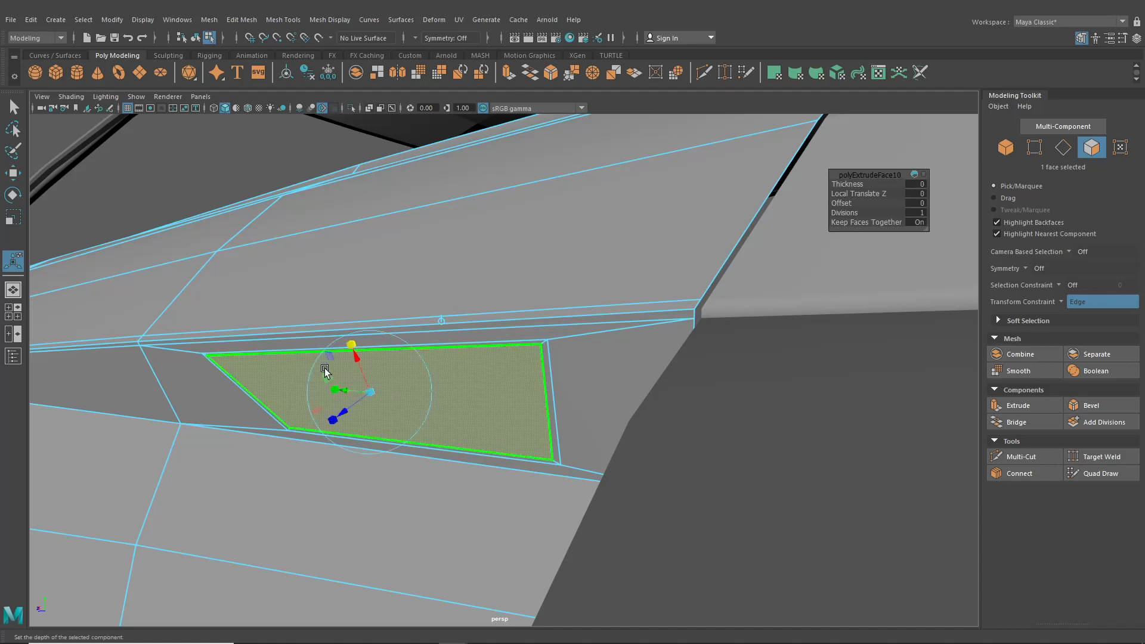
{"action": "left_click_drag", "start_coordinate": [331, 393], "coordinate": [424, 368]}
Nudge the inner handle face's upper front corner vertex to even out the border, and return to object mode.
{"action": "key", "text": "F10"}
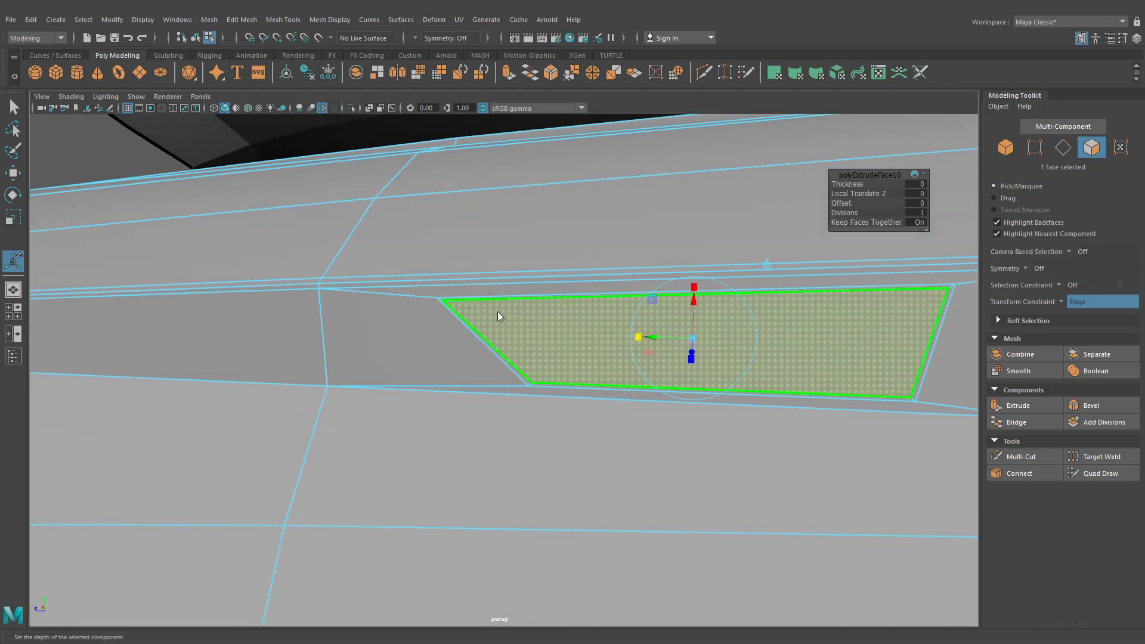
{"action": "key", "text": "q"}
{"action": "left_click", "coordinate": [447, 305]}
{"action": "key", "text": "w"}
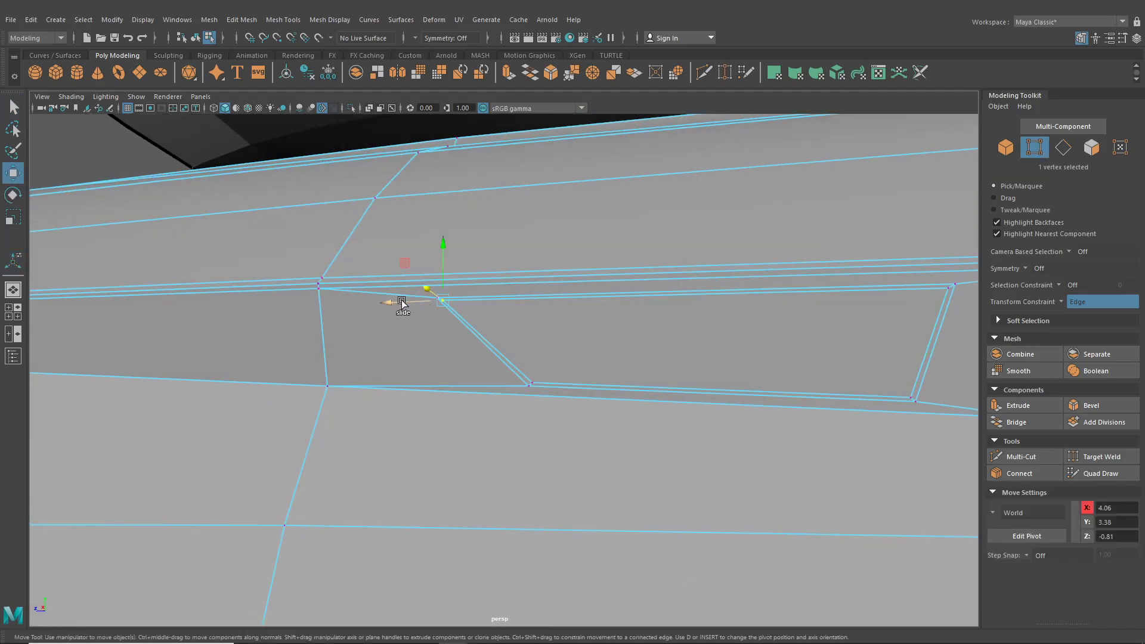
{"action": "left_click_drag", "start_coordinate": [402, 303], "coordinate": [395, 303]}
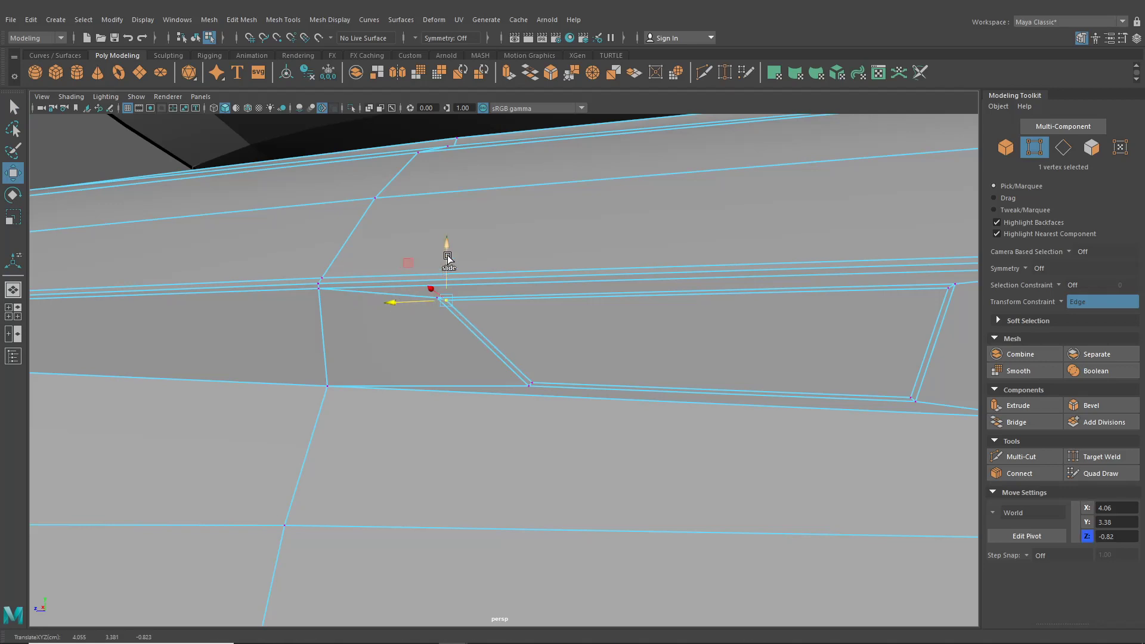
{"action": "left_click_drag", "start_coordinate": [444, 261], "coordinate": [445, 262]}
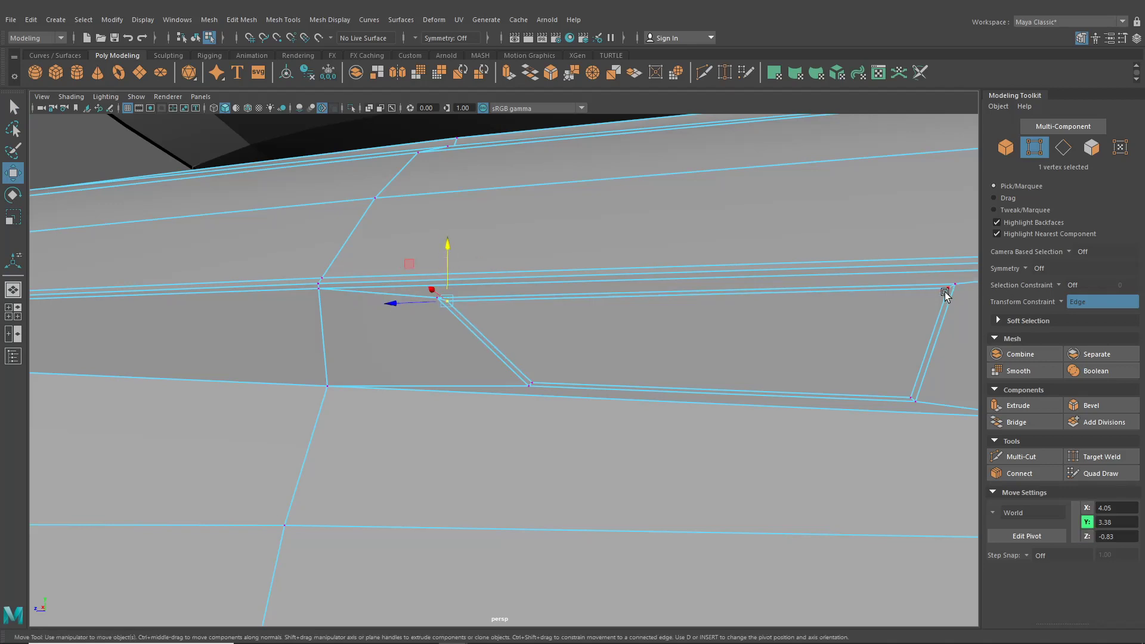
{"action": "scroll", "coordinate": [865, 395], "scroll_direction": "down", "scroll_amount": 3}
{"action": "left_click_drag", "start_coordinate": [795, 378], "coordinate": [251, 209], "text": "alt"}
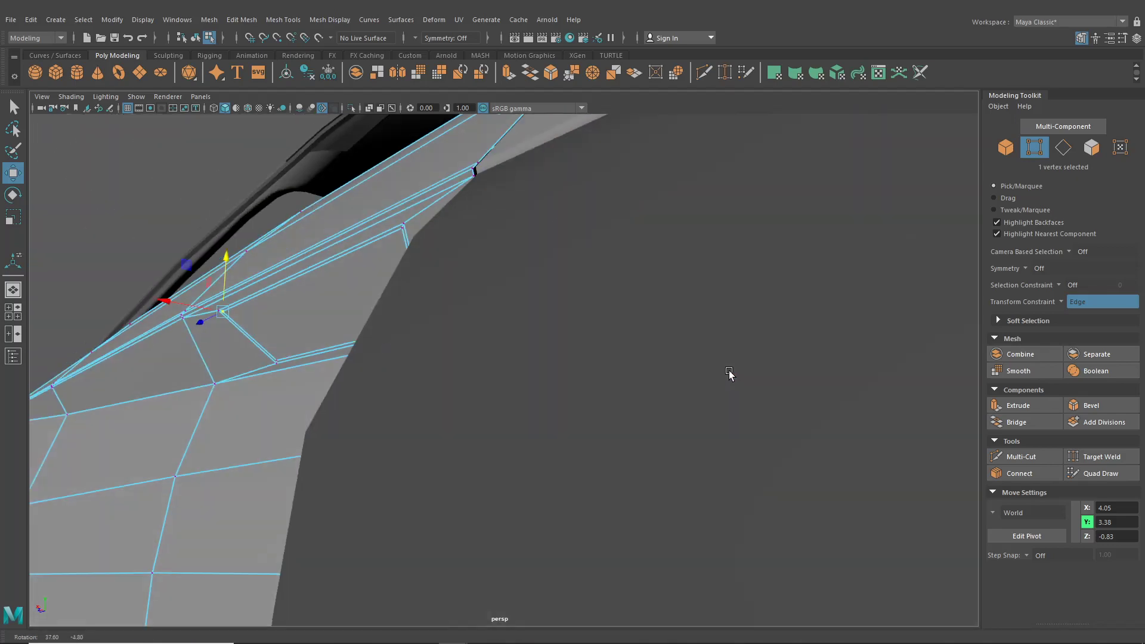
{"action": "scroll", "coordinate": [313, 357], "scroll_direction": "down", "scroll_amount": 4}
{"action": "left_click", "coordinate": [195, 37]}
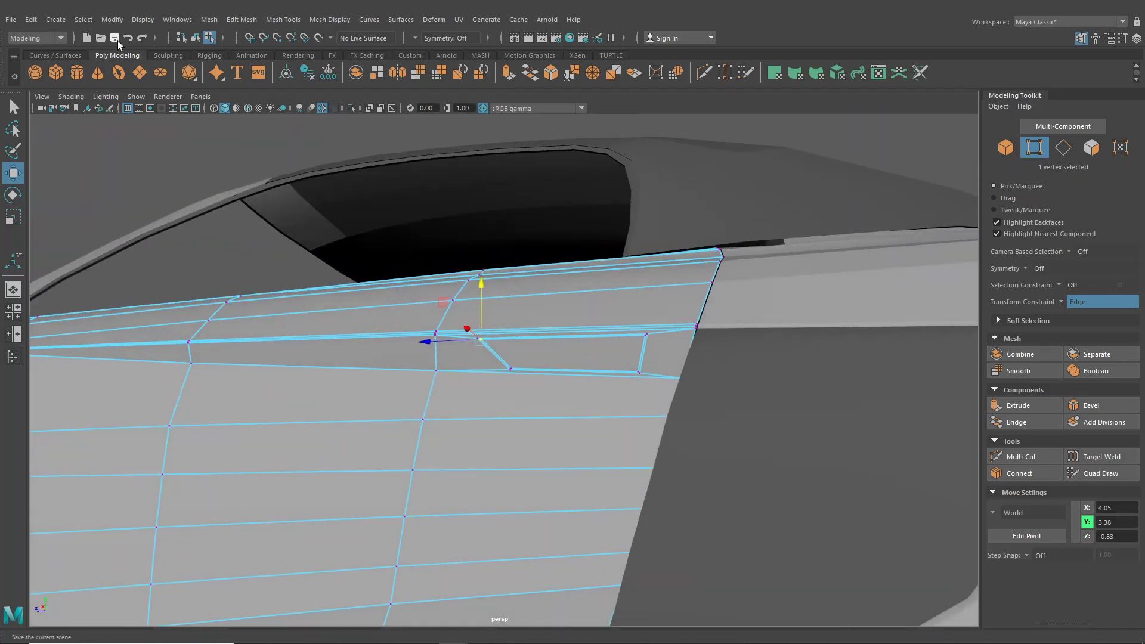
{"action": "scroll", "coordinate": [253, 205], "scroll_direction": "down", "scroll_amount": 5}
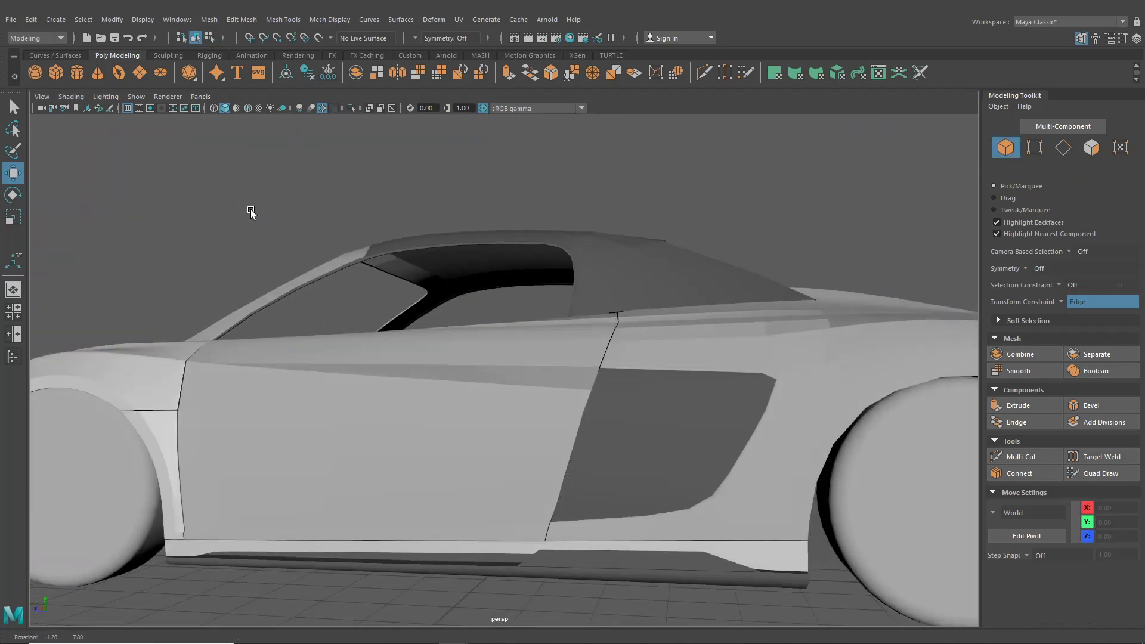
Select the loop of four narrow border faces around the door handle and delete it.
{"action": "scroll", "coordinate": [440, 317], "scroll_direction": "up", "scroll_amount": 8}
{"action": "right_click_drag", "start_coordinate": [446, 303], "coordinate": [456, 328]}
{"action": "scroll", "coordinate": [464, 357], "scroll_direction": "up", "scroll_amount": 3}
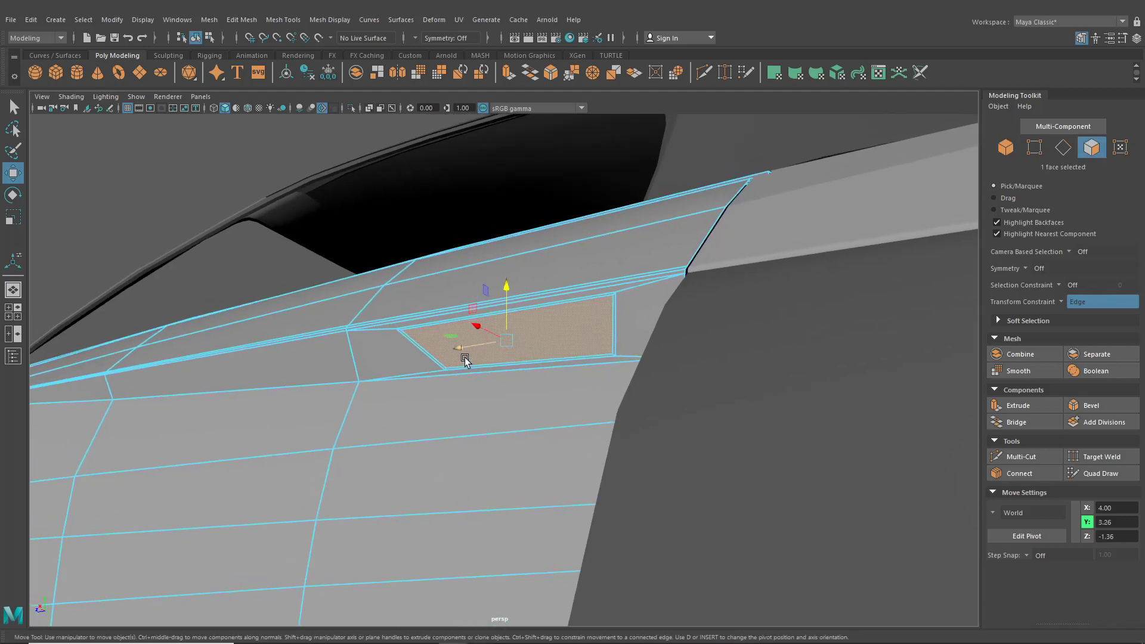
{"action": "left_click", "coordinate": [392, 356]}
{"action": "double_click", "coordinate": [384, 358]}
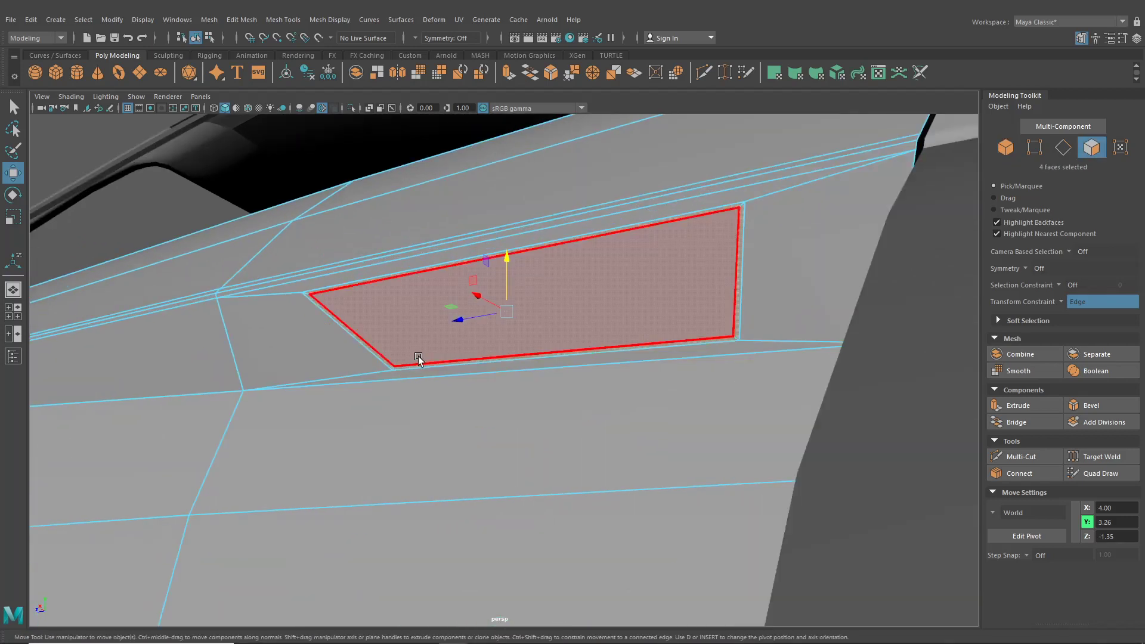
{"action": "key", "text": "Delete"}
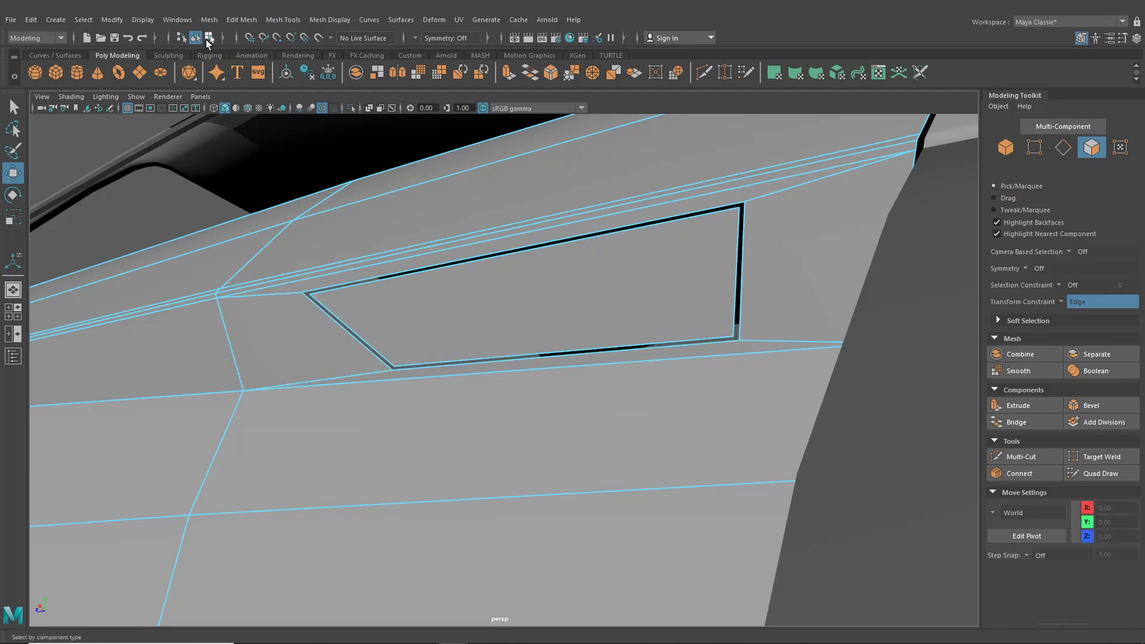
Preview the door smoothed in object mode, restore the unsmoothed display and reselect the door.
{"action": "left_click", "coordinate": [192, 36]}
{"action": "key", "text": "3"}
{"action": "scroll", "coordinate": [240, 223], "scroll_direction": "down", "scroll_amount": 3}
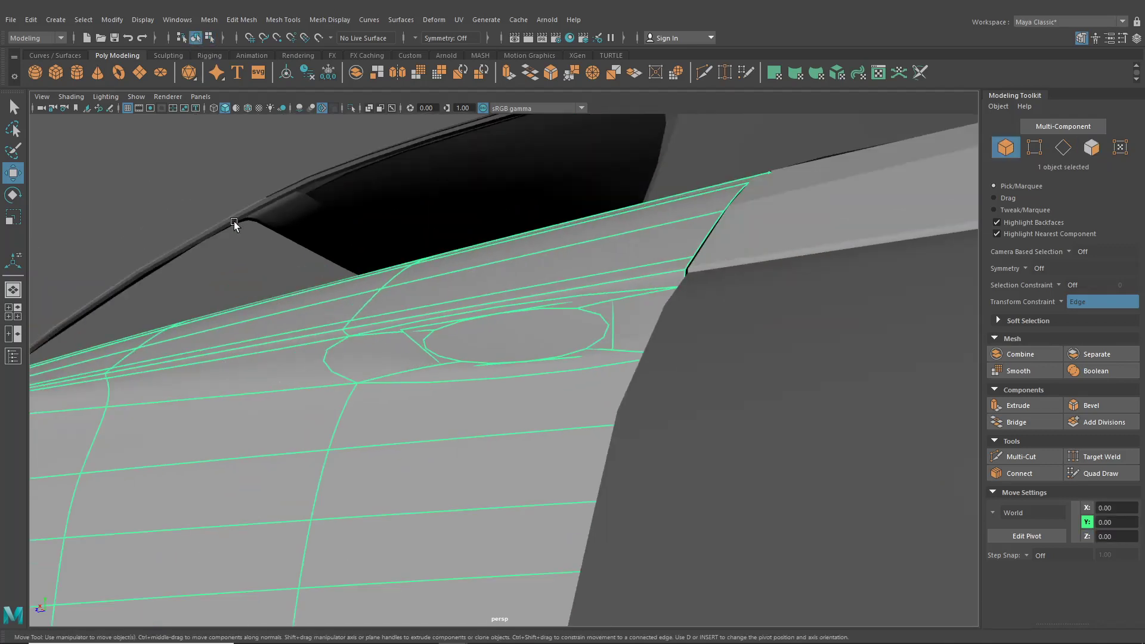
{"action": "key", "text": "1"}
{"action": "left_click", "coordinate": [194, 180]}
{"action": "scroll", "coordinate": [276, 250], "scroll_direction": "up", "scroll_amount": 6}
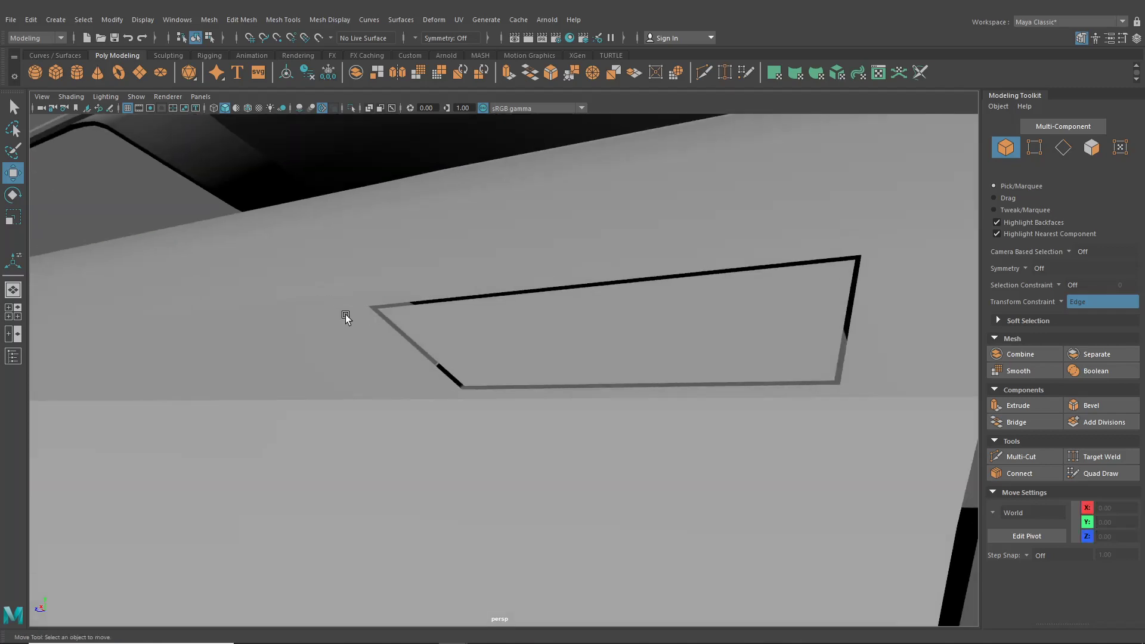
{"action": "left_click", "coordinate": [346, 316]}
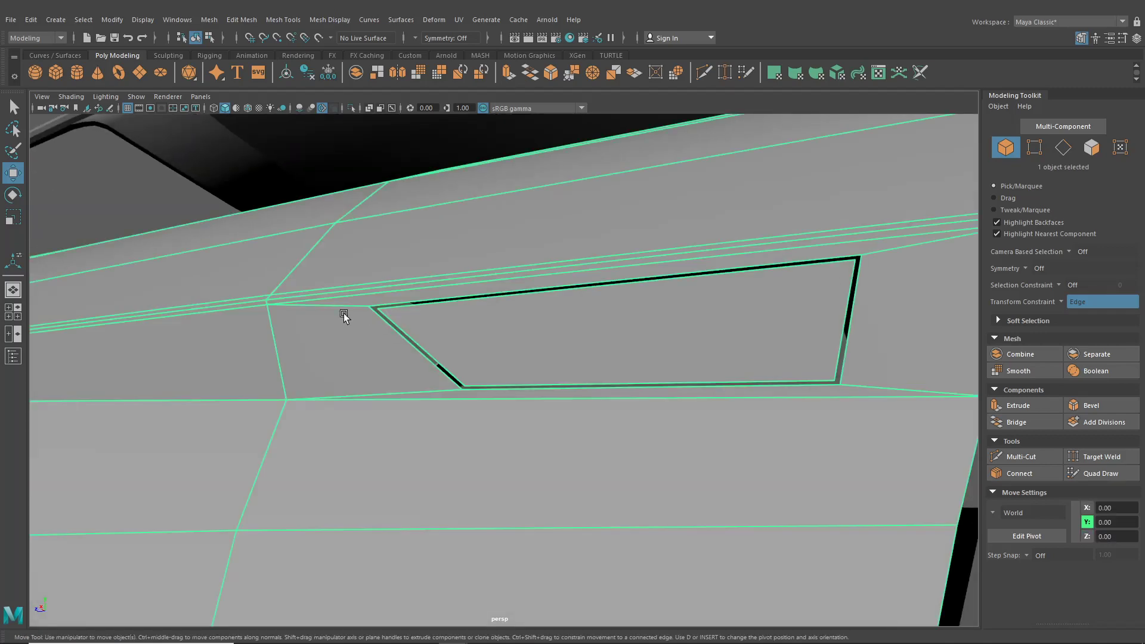
Select the two border edge loops around the door handle gap, extrude them inward with Local Translate Z -0.046, and return to object mode.
{"action": "scroll", "coordinate": [344, 313], "scroll_direction": "down", "scroll_amount": 4}
{"action": "left_click_drag", "start_coordinate": [396, 317], "coordinate": [543, 385], "text": "alt"}
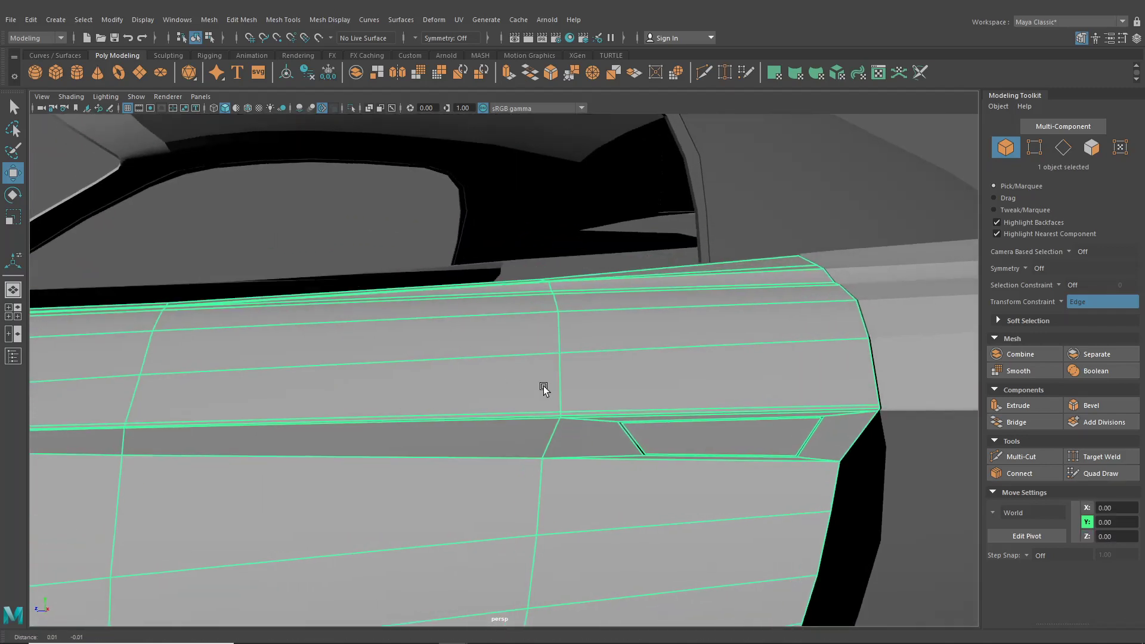
{"action": "middle_click_drag", "start_coordinate": [543, 386], "coordinate": [424, 322], "text": "alt"}
{"action": "left_click_drag", "start_coordinate": [424, 322], "coordinate": [408, 302], "text": "alt"}
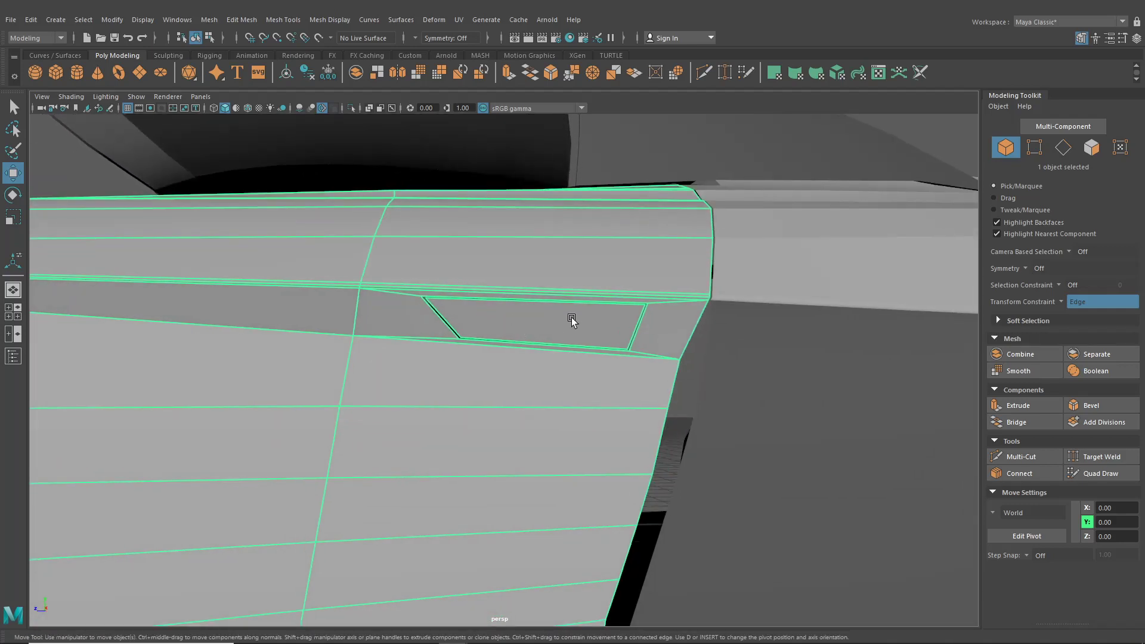
{"action": "scroll", "coordinate": [544, 323], "scroll_direction": "up", "scroll_amount": 3}
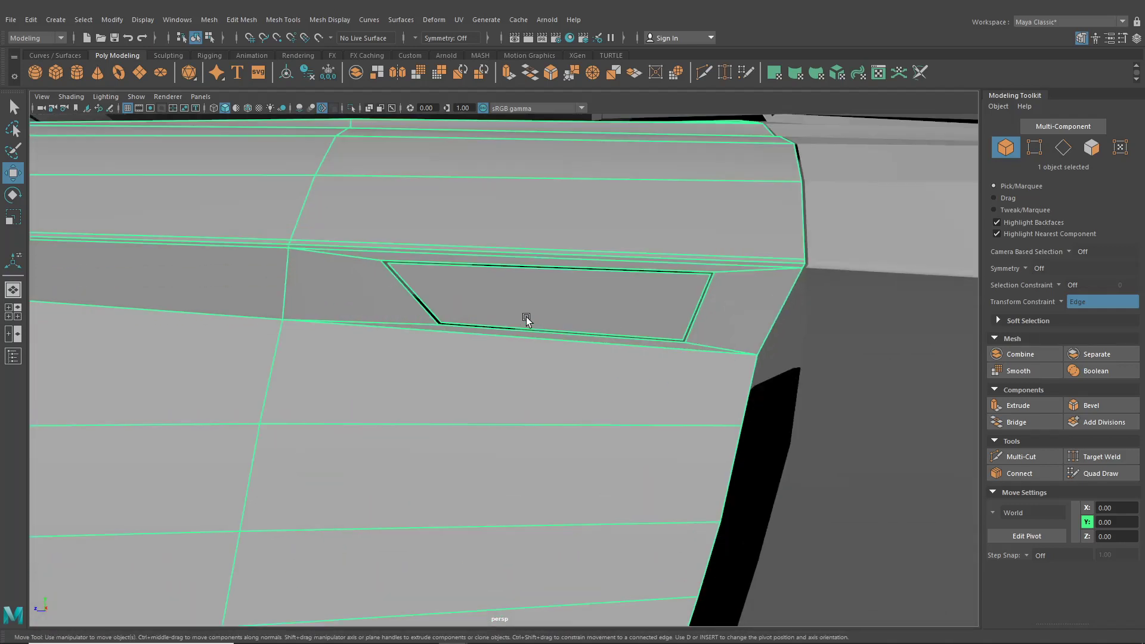
{"action": "right_click_drag", "start_coordinate": [479, 280], "coordinate": [473, 259]}
{"action": "left_click_drag", "start_coordinate": [473, 260], "coordinate": [417, 294], "text": "alt"}
{"action": "scroll", "coordinate": [452, 297], "scroll_direction": "up", "scroll_amount": 3}
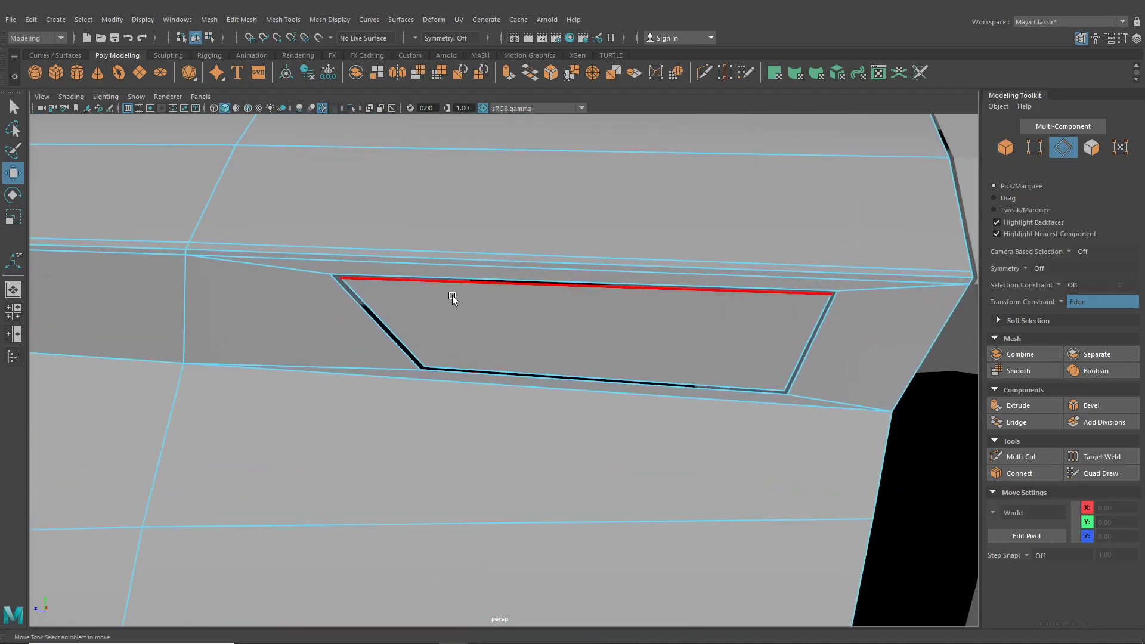
{"action": "double_click", "coordinate": [452, 278]}
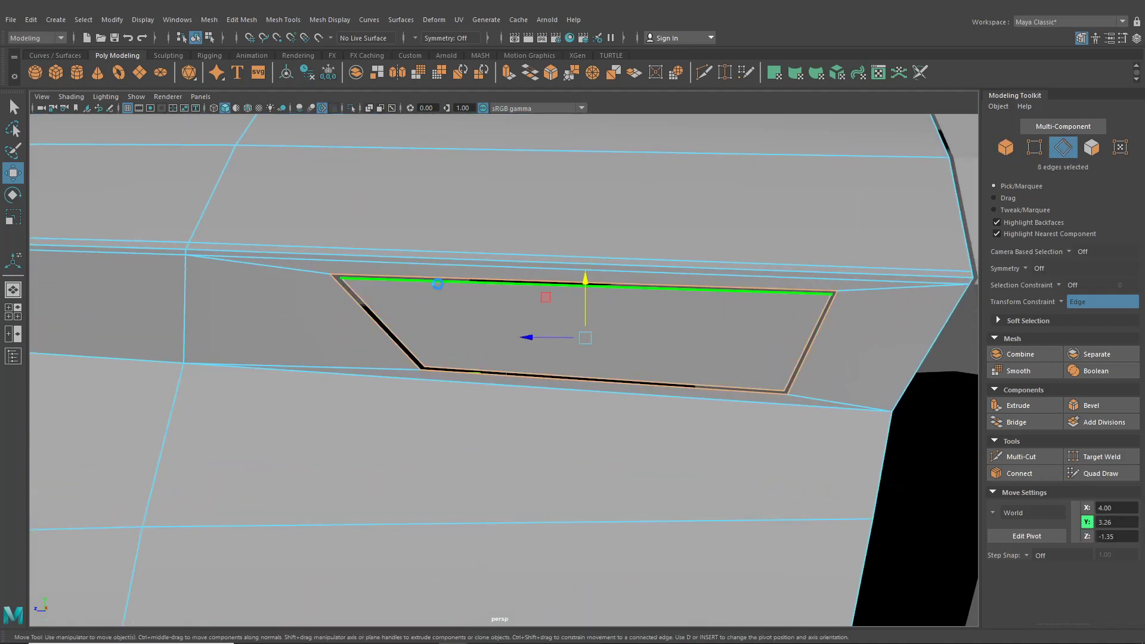
{"action": "key", "text": "ctrl+e"}
{"action": "left_click_drag", "start_coordinate": [876, 276], "coordinate": [455, 324], "text": "alt"}
{"action": "left_click", "coordinate": [396, 368]}
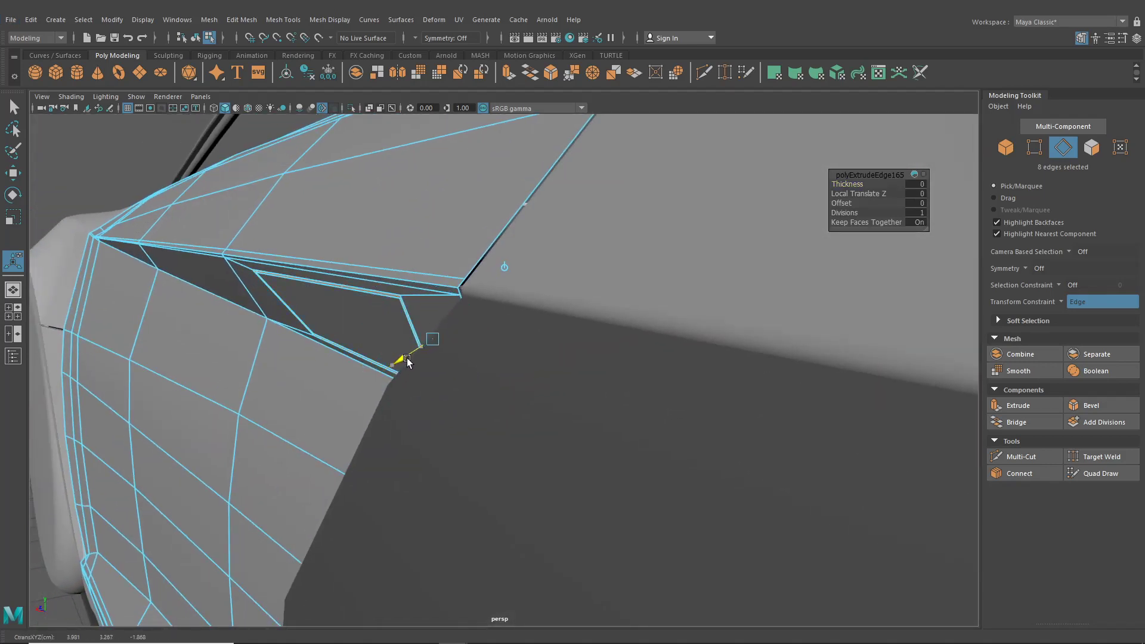
{"action": "left_click_drag", "start_coordinate": [411, 358], "coordinate": [440, 350]}
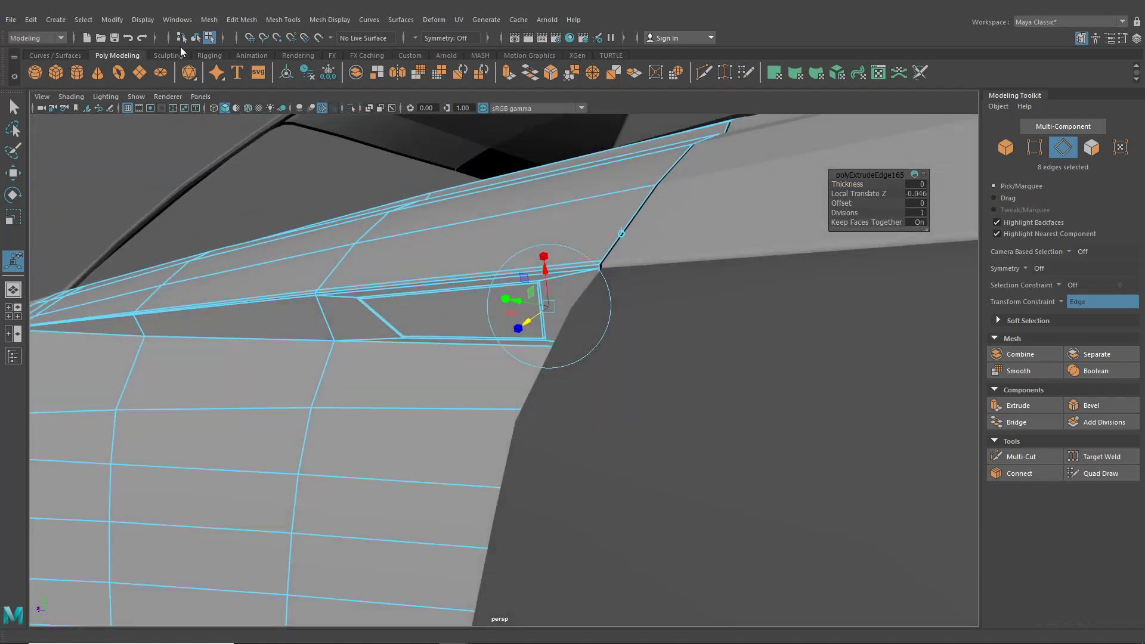
{"action": "left_click", "coordinate": [194, 38]}
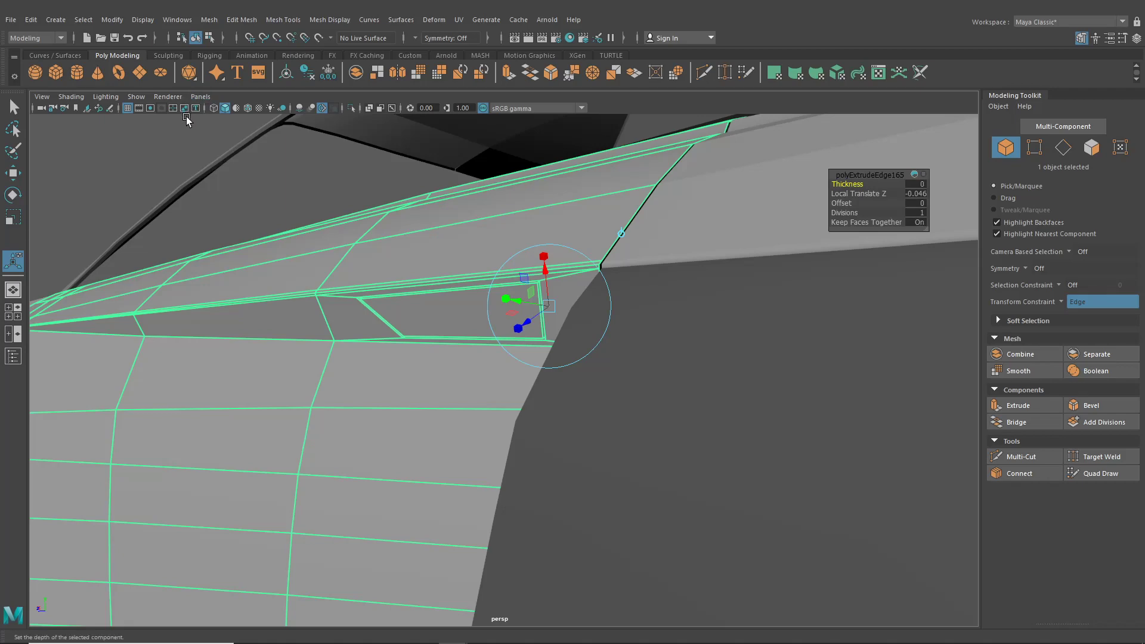
Preview the door smoothed in object mode, reselect it, and examine its shape against the rest of the body from several angles.
{"action": "key", "text": "3"}
{"action": "left_click", "coordinate": [171, 168]}
{"action": "scroll", "coordinate": [181, 178], "scroll_direction": "down", "scroll_amount": 6}
{"action": "left_click_drag", "start_coordinate": [181, 179], "coordinate": [469, 310], "text": "alt"}
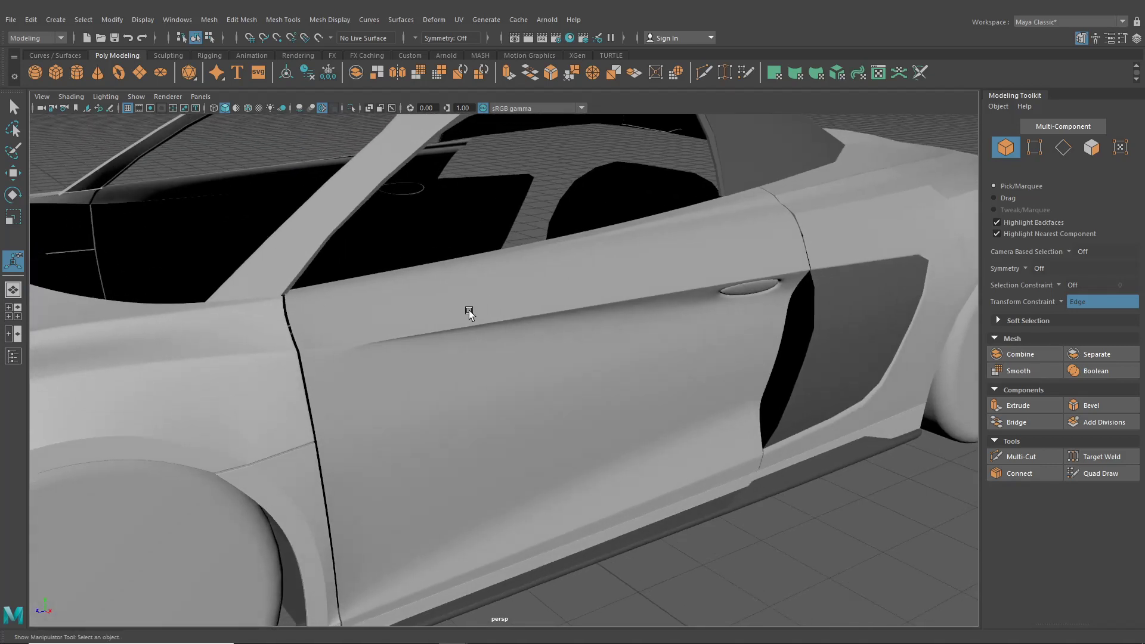
{"action": "left_click_drag", "start_coordinate": [389, 363], "coordinate": [416, 344], "text": "alt"}
{"action": "left_click", "coordinate": [560, 343]}
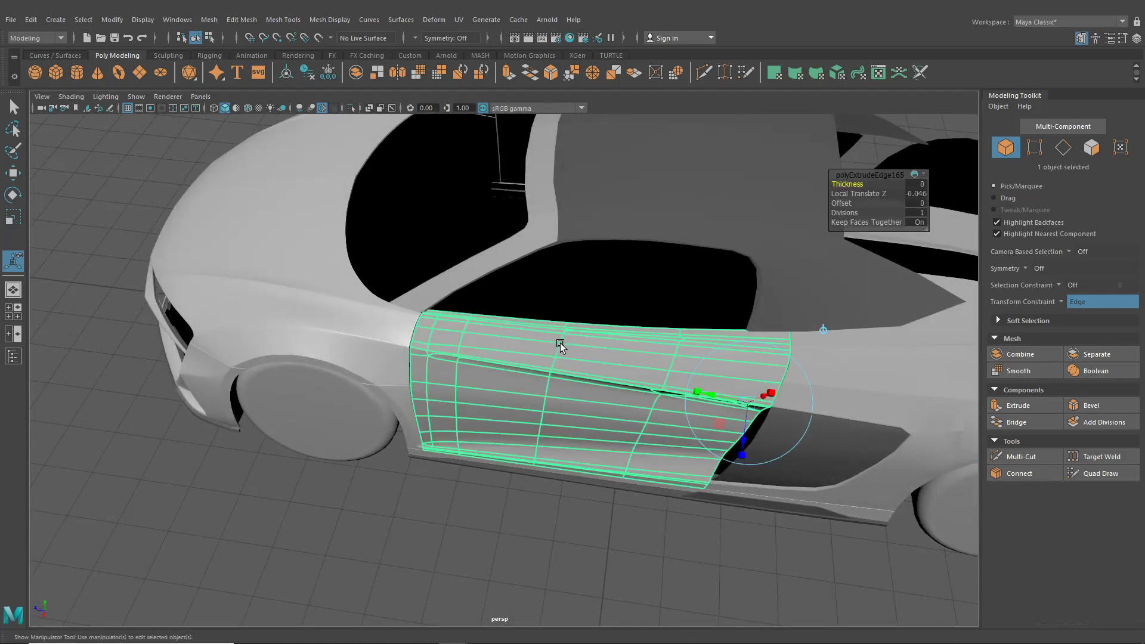
{"action": "scroll", "coordinate": [560, 342], "scroll_direction": "up", "scroll_amount": 5}
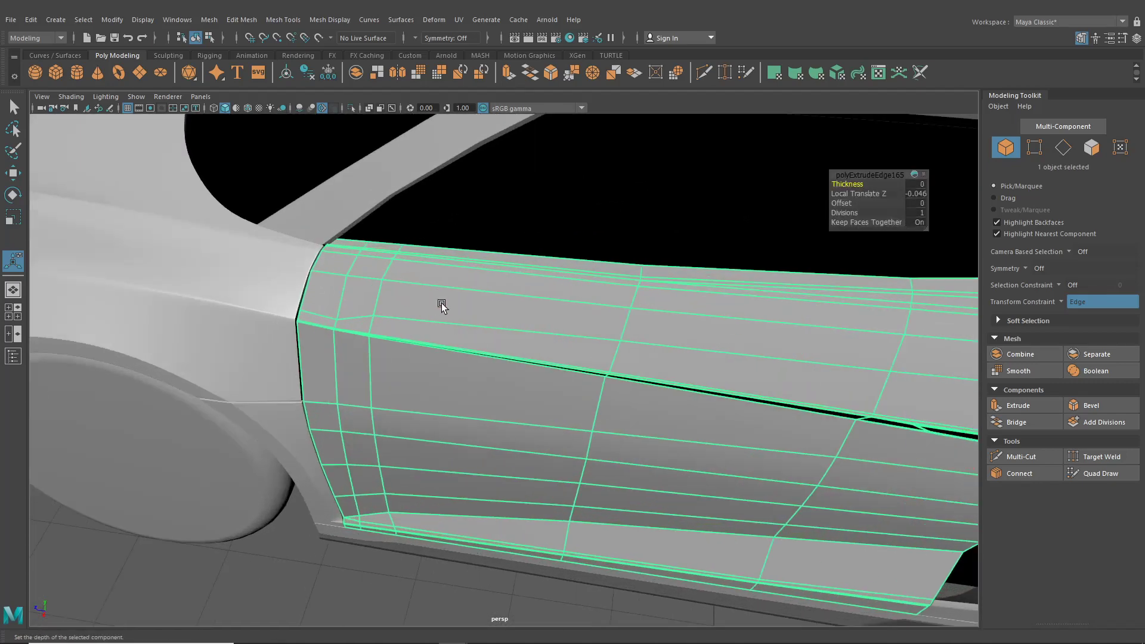
{"action": "left_click_drag", "start_coordinate": [442, 303], "coordinate": [371, 256], "text": "alt"}
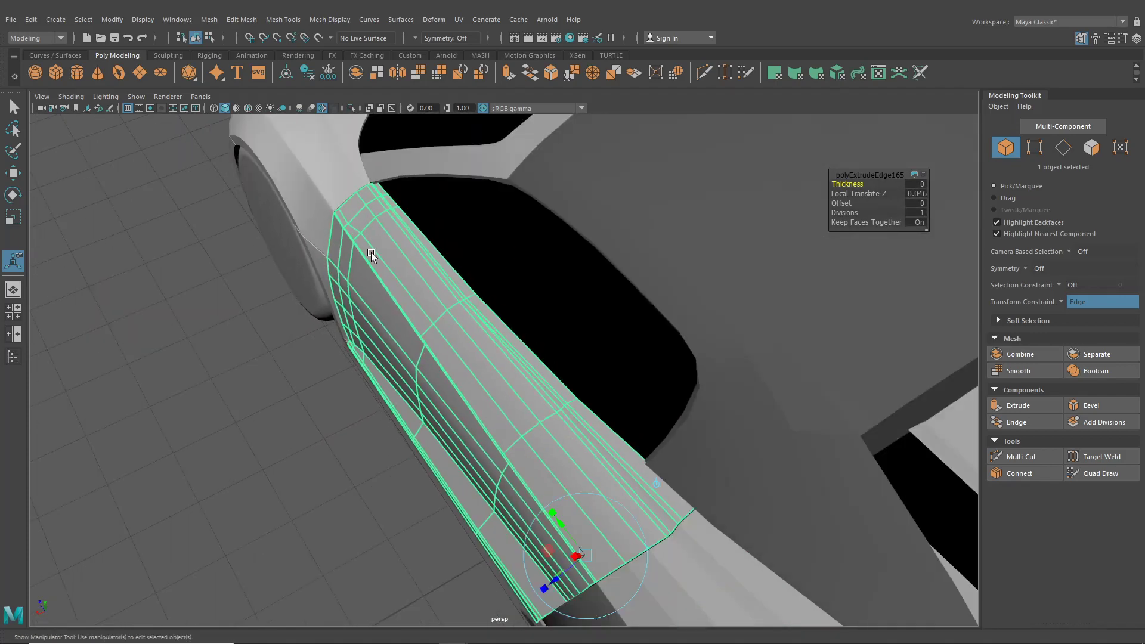
{"action": "scroll", "coordinate": [422, 276], "scroll_direction": "down", "scroll_amount": 6}
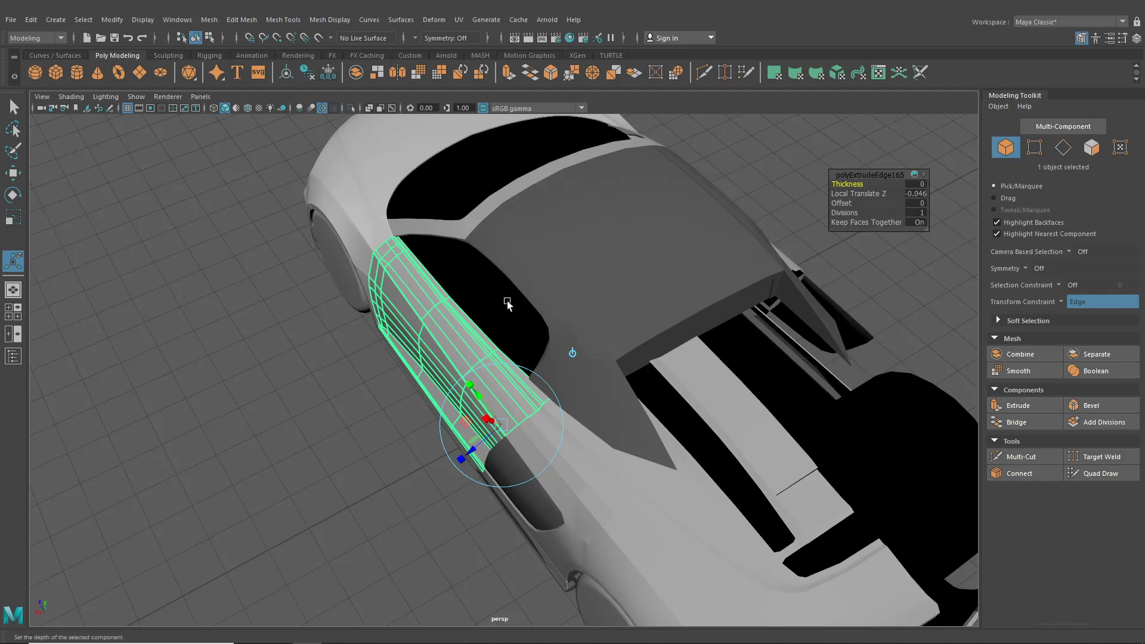
{"action": "right_click_drag", "start_coordinate": [506, 302], "coordinate": [563, 297], "text": "alt"}
{"action": "left_click_drag", "start_coordinate": [563, 297], "coordinate": [590, 288], "text": "alt"}
Switch to the top view and turn on X-ray shading to compare the front end of the door with the blueprint.
{"action": "left_click", "coordinate": [8, 318]}
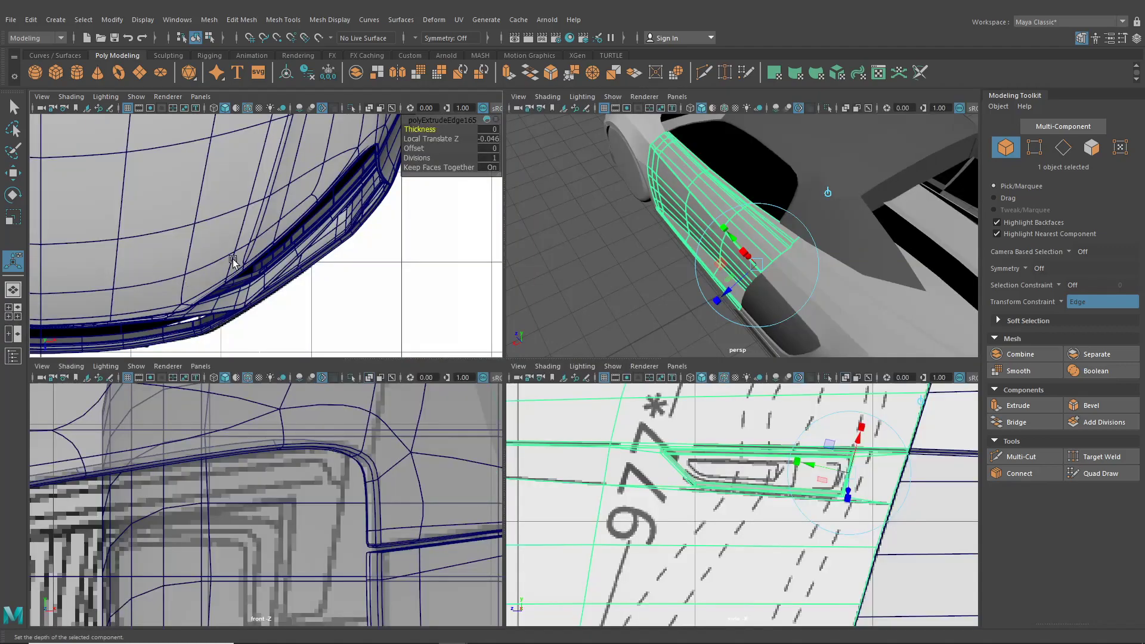
{"action": "key", "text": "space"}
{"action": "scroll", "coordinate": [335, 233], "scroll_direction": "up", "scroll_amount": 2}
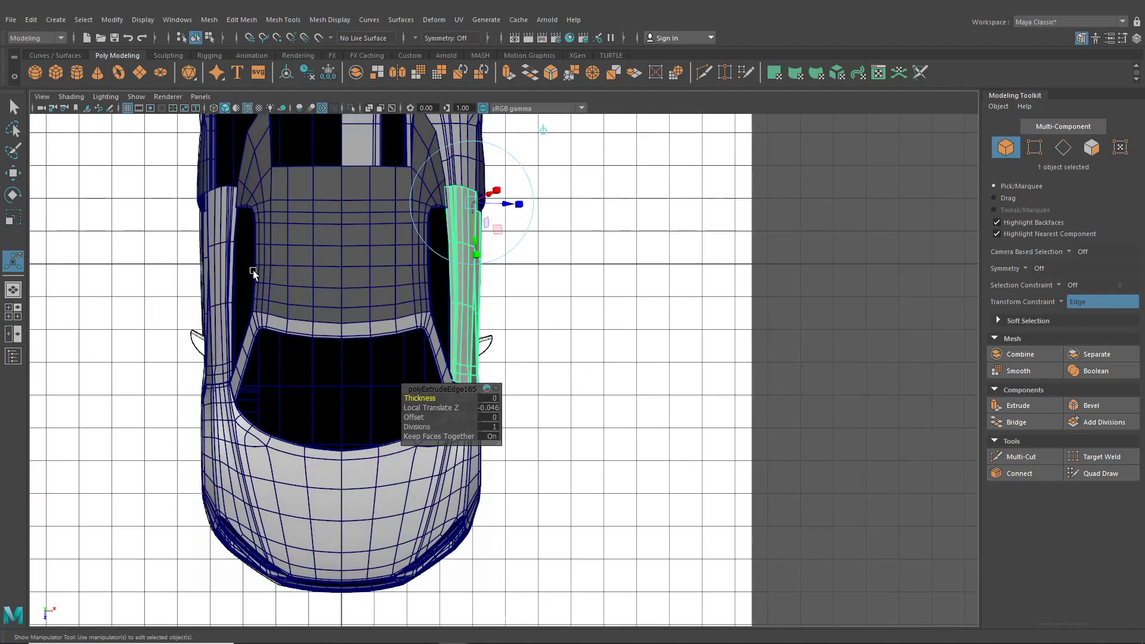
{"action": "left_click", "coordinate": [69, 96]}
{"action": "left_click", "coordinate": [89, 216]}
{"action": "scroll", "coordinate": [406, 271], "scroll_direction": "up", "scroll_amount": 4}
{"action": "scroll", "coordinate": [441, 292], "scroll_direction": "down", "scroll_amount": 1}
{"action": "mouse_move", "coordinate": [457, 303]}
{"action": "middle_mouse_down", "text": "alt"}
{"action": "mouse_move", "coordinate": [546, 254]}
{"action": "mouse_move", "coordinate": [558, 288]}
{"action": "mouse_move", "coordinate": [550, 247]}
{"action": "mouse_move", "coordinate": [564, 235]}
{"action": "middle_mouse_up", "text": "alt"}
{"action": "scroll", "coordinate": [559, 288], "scroll_direction": "up", "scroll_amount": 1}
{"action": "scroll", "coordinate": [558, 288], "scroll_direction": "up", "scroll_amount": 3}
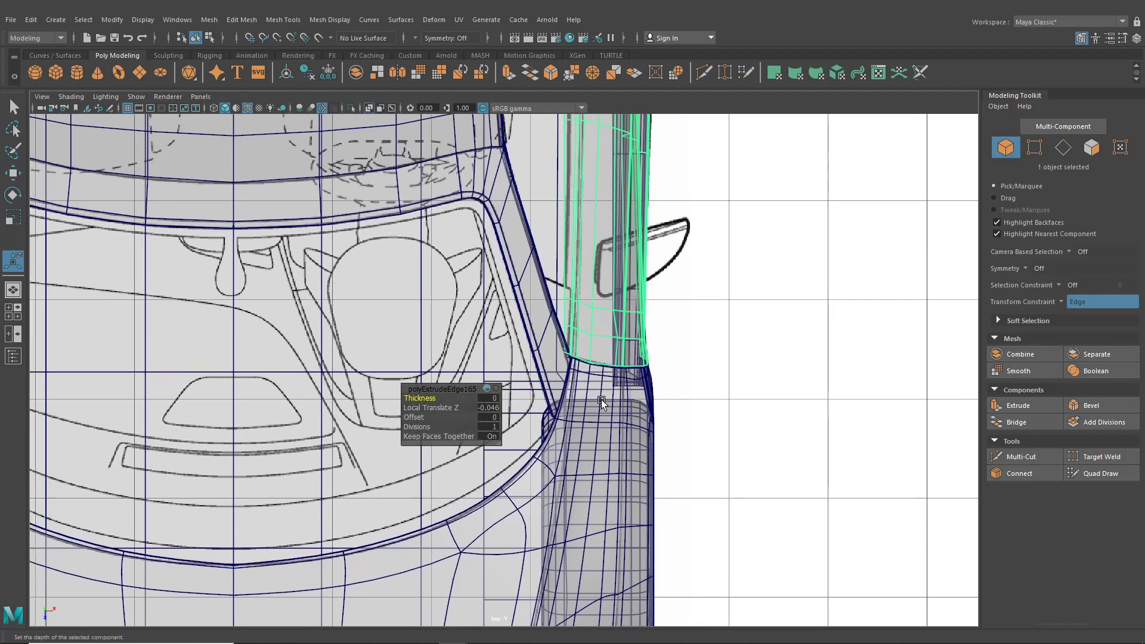
Insert an edge loop lengthwise along the upper inner part of the door, using the blueprint line near the window sill as guide.
{"action": "left_click", "coordinate": [602, 400]}
{"action": "scroll", "coordinate": [601, 400], "scroll_direction": "up", "scroll_amount": 5}
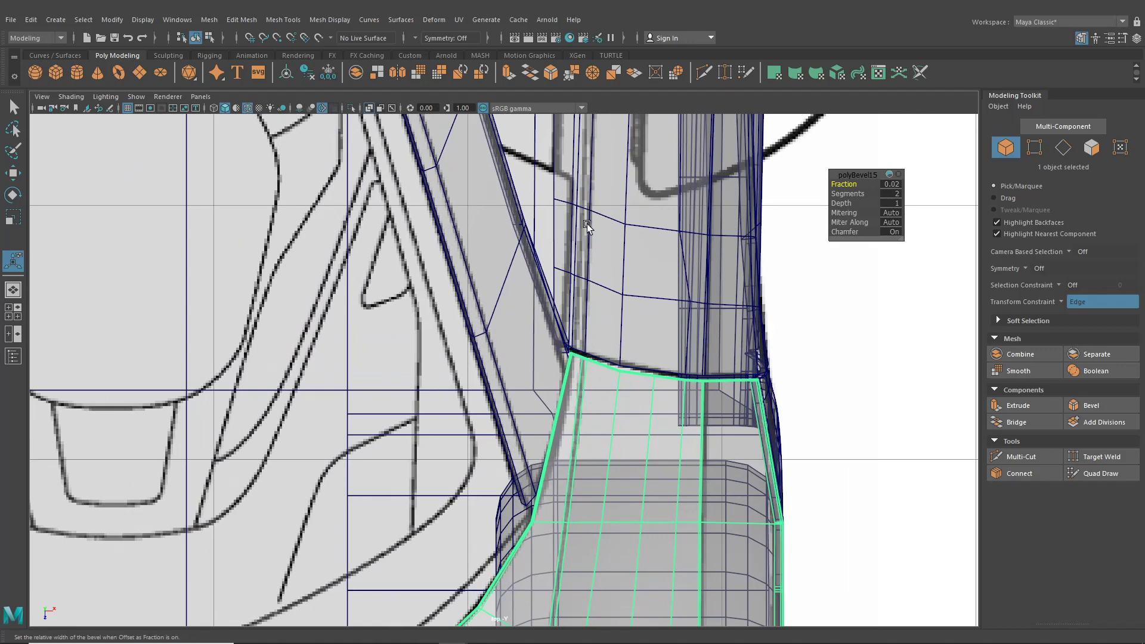
{"action": "left_click", "coordinate": [588, 218]}
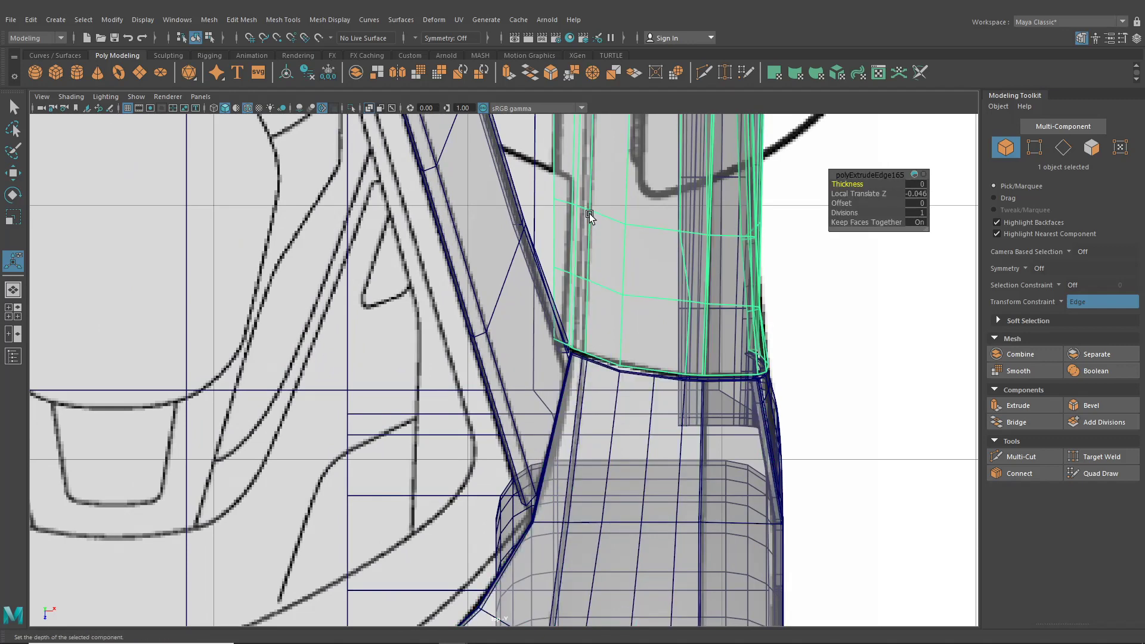
{"action": "left_click", "coordinate": [284, 19]}
{"action": "left_click", "coordinate": [310, 95]}
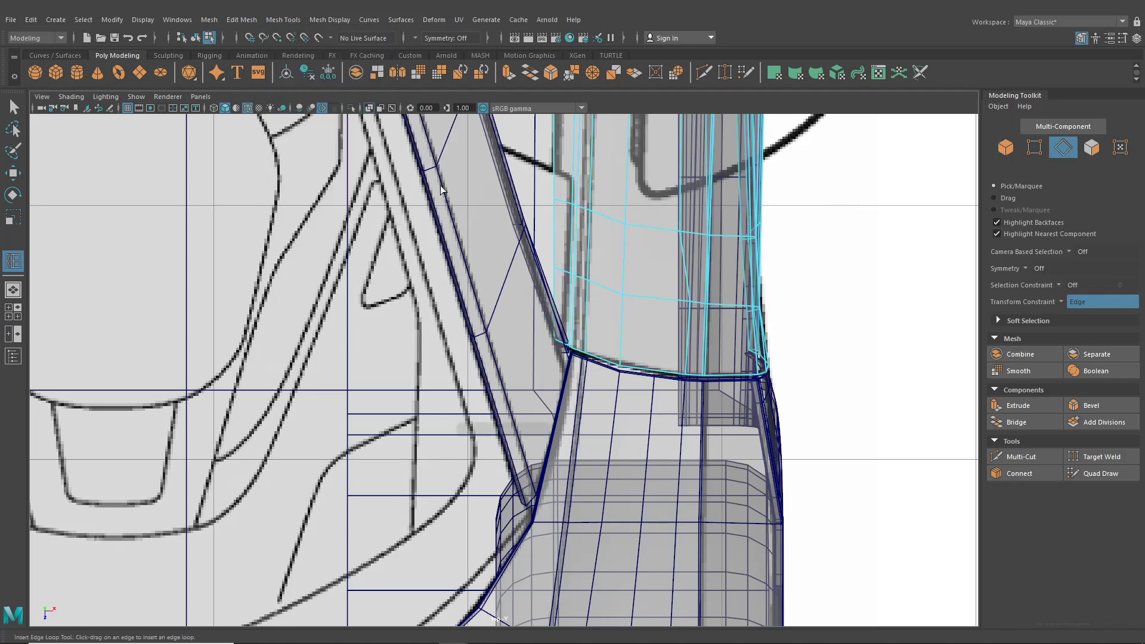
{"action": "scroll", "coordinate": [602, 262], "scroll_direction": "up", "scroll_amount": 2}
{"action": "left_click", "coordinate": [613, 244]}
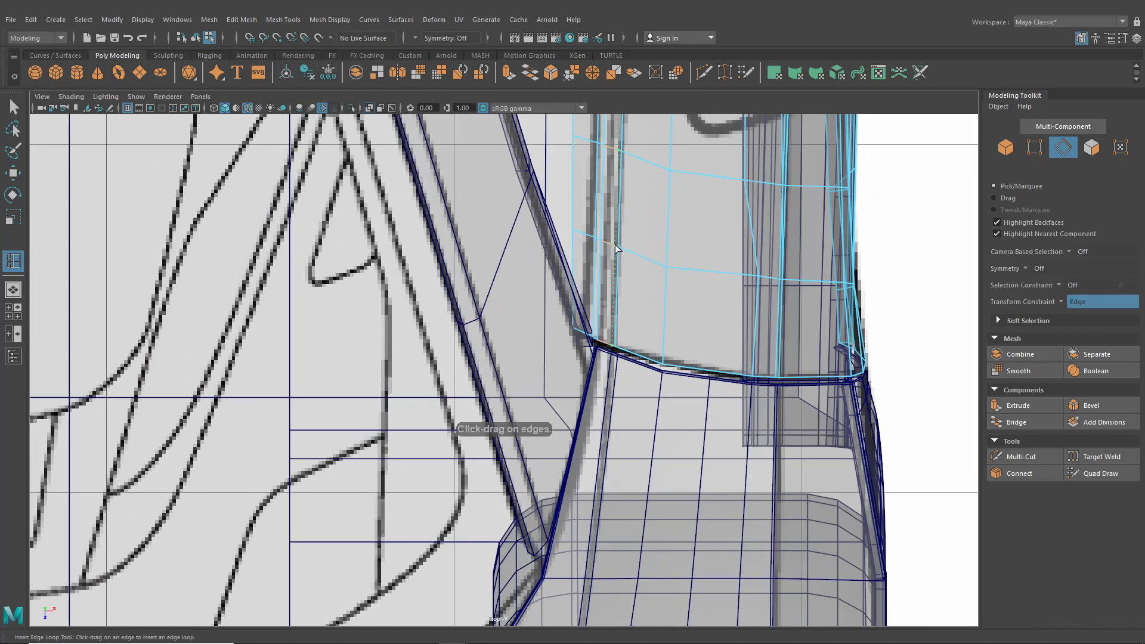
Return to the perspective view and object mode, preview the door smoothed, and reselect it.
{"action": "scroll", "coordinate": [614, 245], "scroll_direction": "down", "scroll_amount": 10}
{"action": "left_click_drag", "start_coordinate": [687, 302], "coordinate": [0, 264], "text": "alt"}
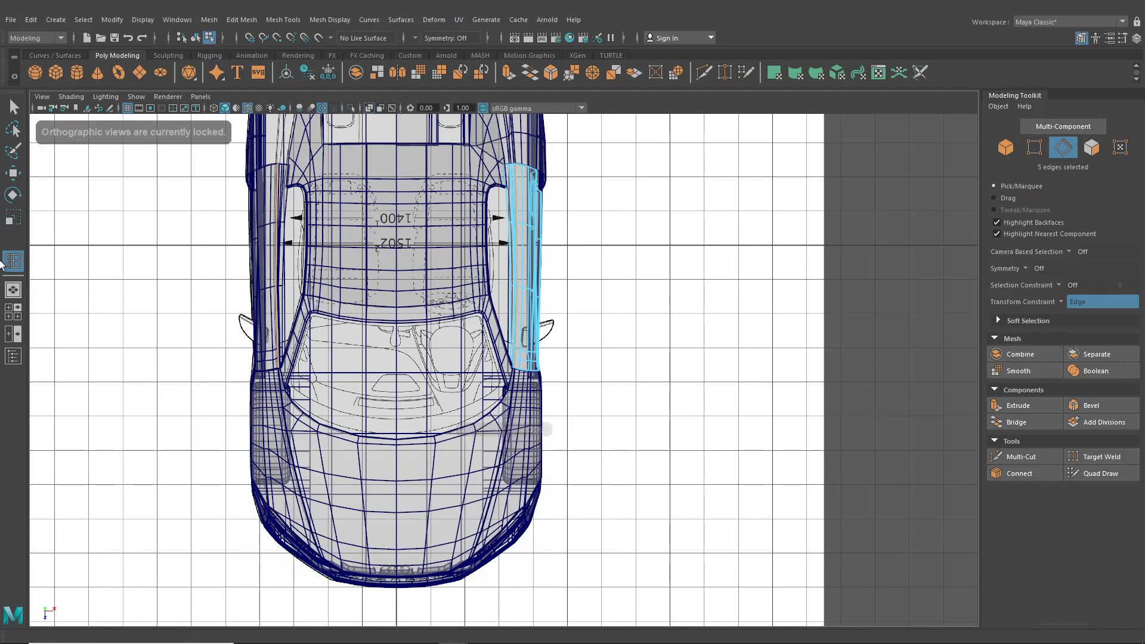
{"action": "left_click", "coordinate": [13, 289]}
{"action": "left_click_drag", "start_coordinate": [529, 338], "coordinate": [1, 83], "text": "alt"}
{"action": "left_click", "coordinate": [11, 106]}
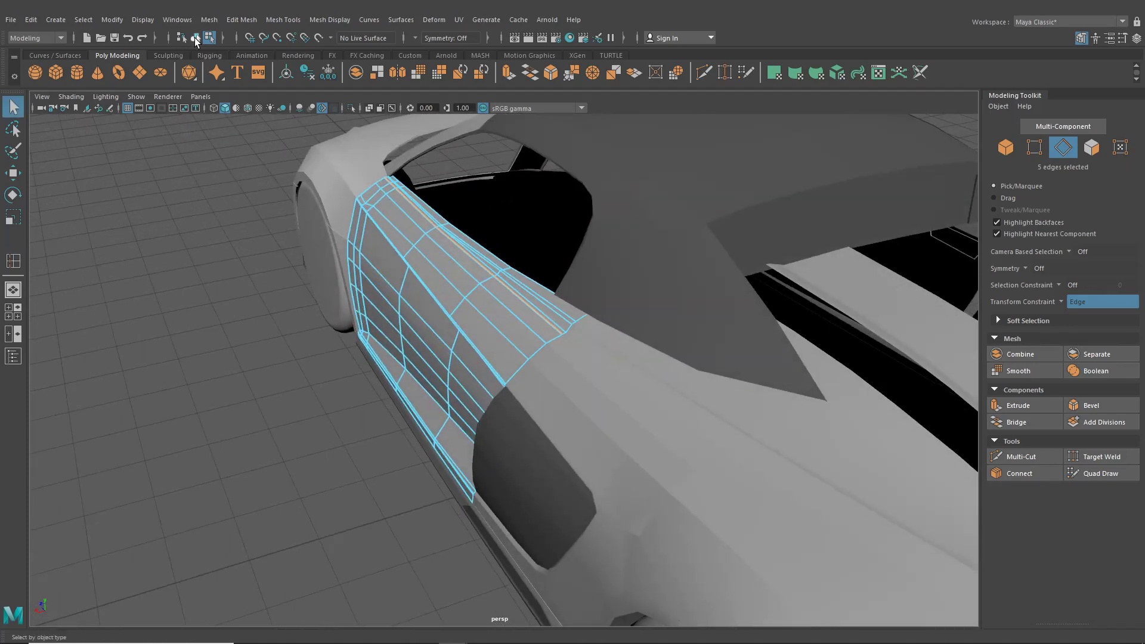
{"action": "left_click", "coordinate": [194, 38]}
{"action": "key", "text": "f"}
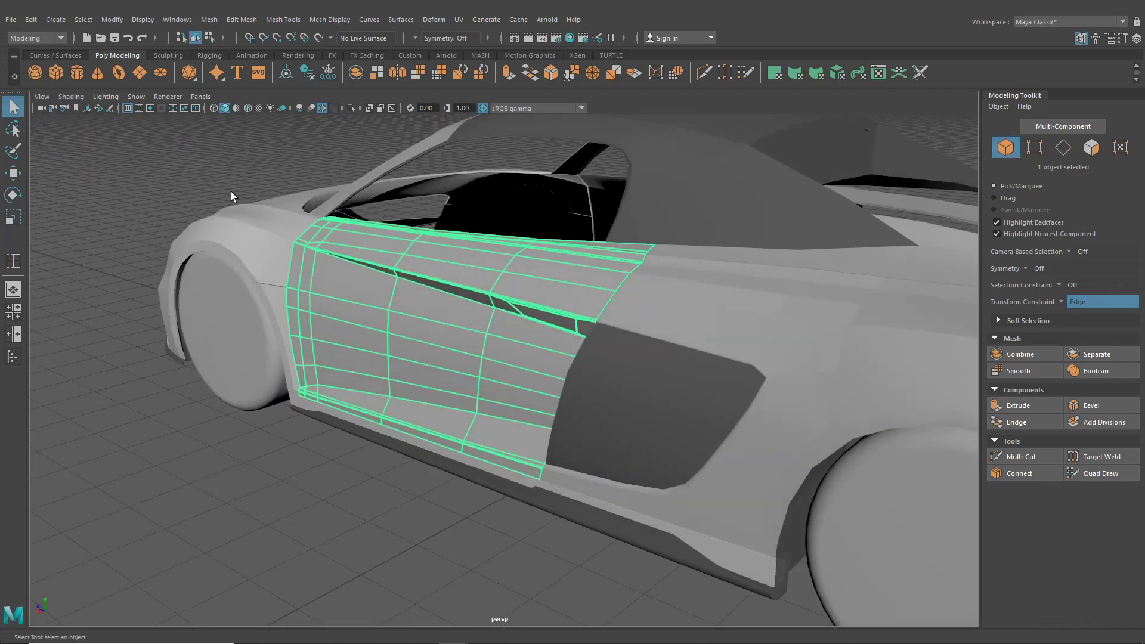
{"action": "left_click", "coordinate": [177, 199]}
{"action": "left_click_drag", "start_coordinate": [177, 199], "coordinate": [641, 272], "text": "alt"}
{"action": "left_click", "coordinate": [638, 266]}
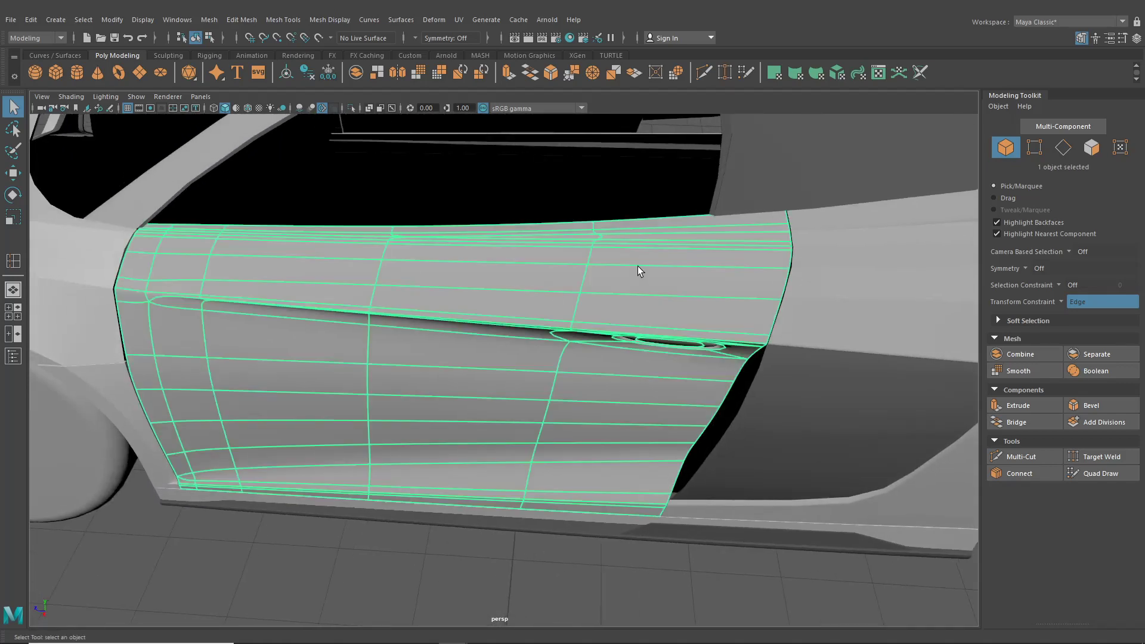
Insert another lengthwise edge on the rear section of the door's top, close to the crease beside the window sill.
{"action": "scroll", "coordinate": [604, 237], "scroll_direction": "up", "scroll_amount": 5}
{"action": "left_click_drag", "start_coordinate": [603, 237], "coordinate": [528, 334], "text": "alt"}
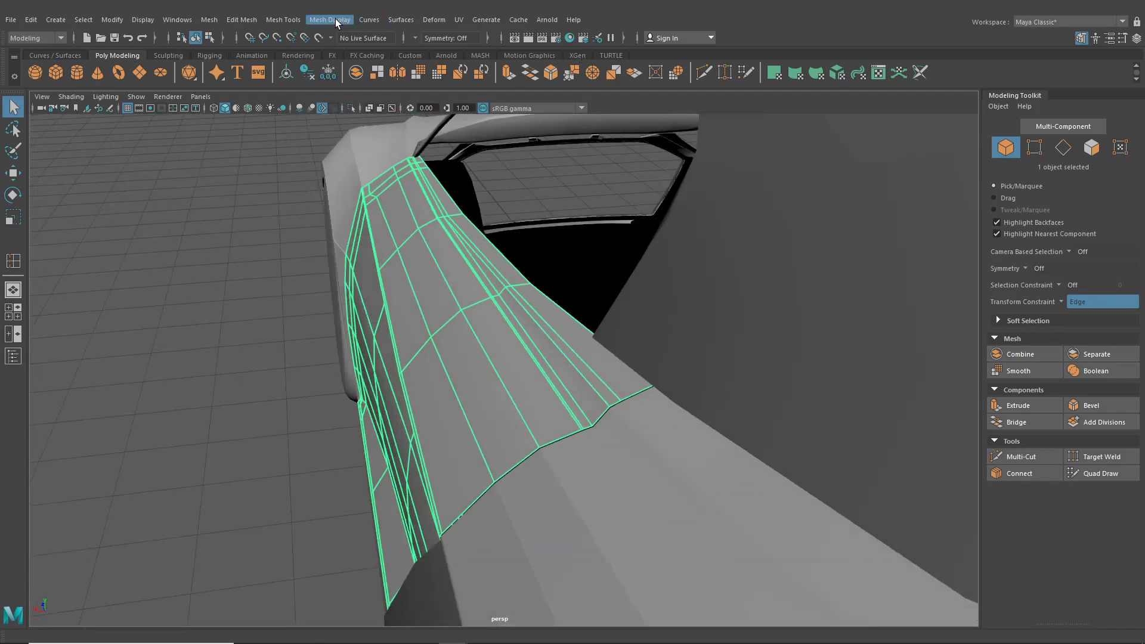
{"action": "left_click", "coordinate": [283, 19]}
{"action": "left_click", "coordinate": [307, 113]}
{"action": "scroll", "coordinate": [495, 248], "scroll_direction": "up", "scroll_amount": 3}
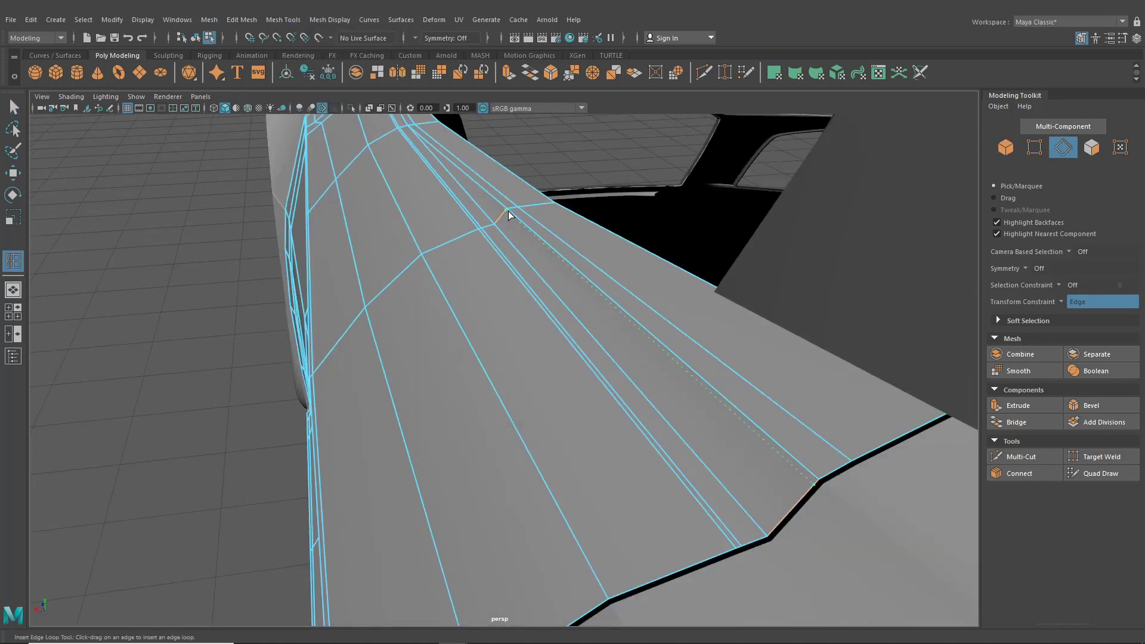
{"action": "left_click_drag", "start_coordinate": [509, 211], "coordinate": [508, 211]}
Continue the new edge forward across the next section of the door's top with Multi-Cut, and check the smoothed door in object mode.
{"action": "left_click_drag", "start_coordinate": [508, 211], "coordinate": [556, 240], "text": "alt"}
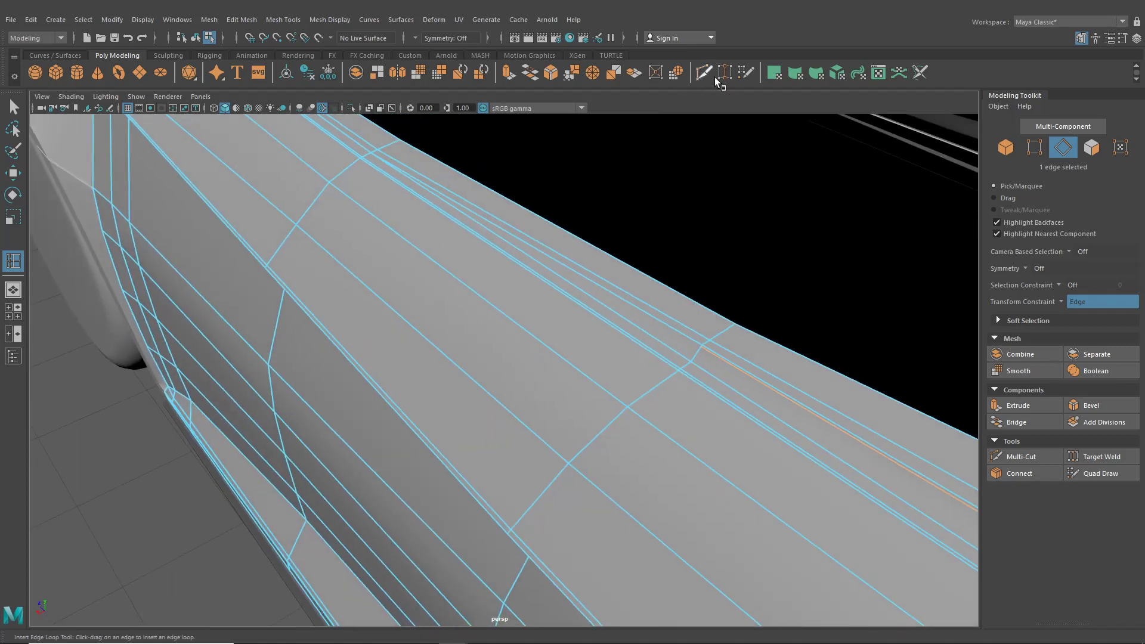
{"action": "left_click", "coordinate": [707, 344]}
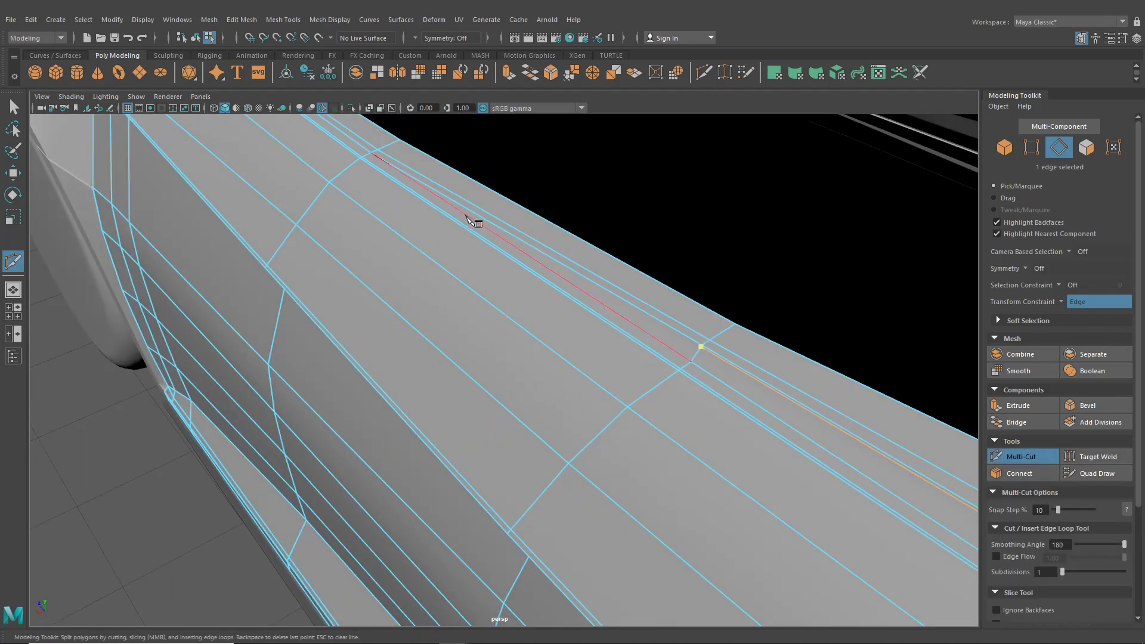
{"action": "right_click", "coordinate": [350, 147]}
{"action": "key", "text": "q"}
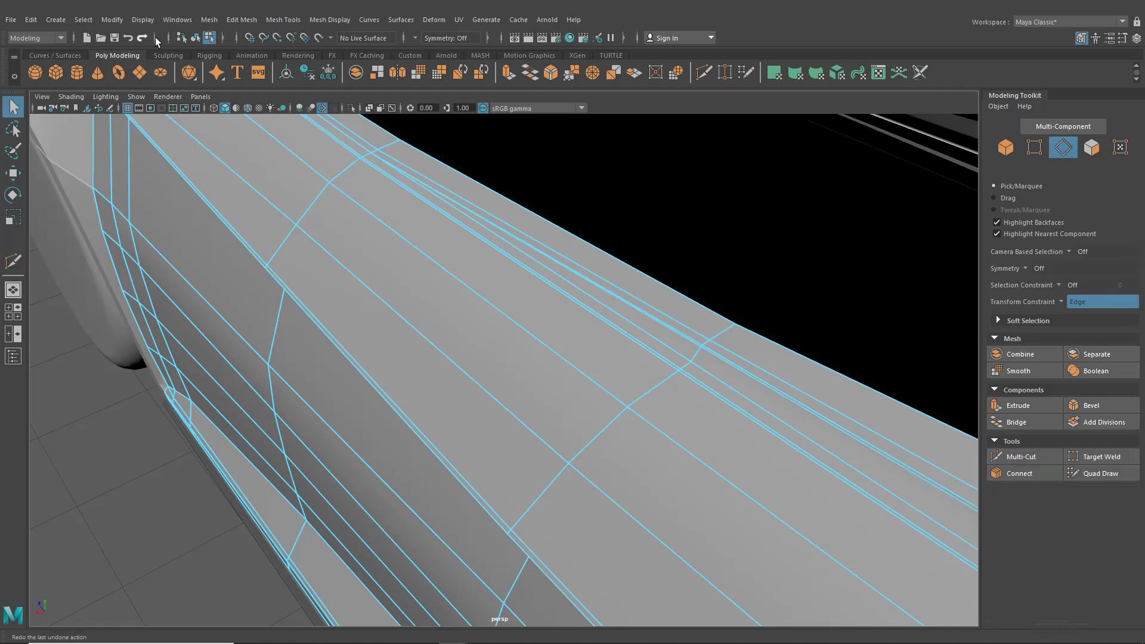
{"action": "left_click", "coordinate": [196, 38]}
{"action": "left_click_drag", "start_coordinate": [268, 232], "coordinate": [389, 402], "text": "alt"}
{"action": "left_click_drag", "start_coordinate": [624, 248], "coordinate": [660, 224], "text": "alt"}
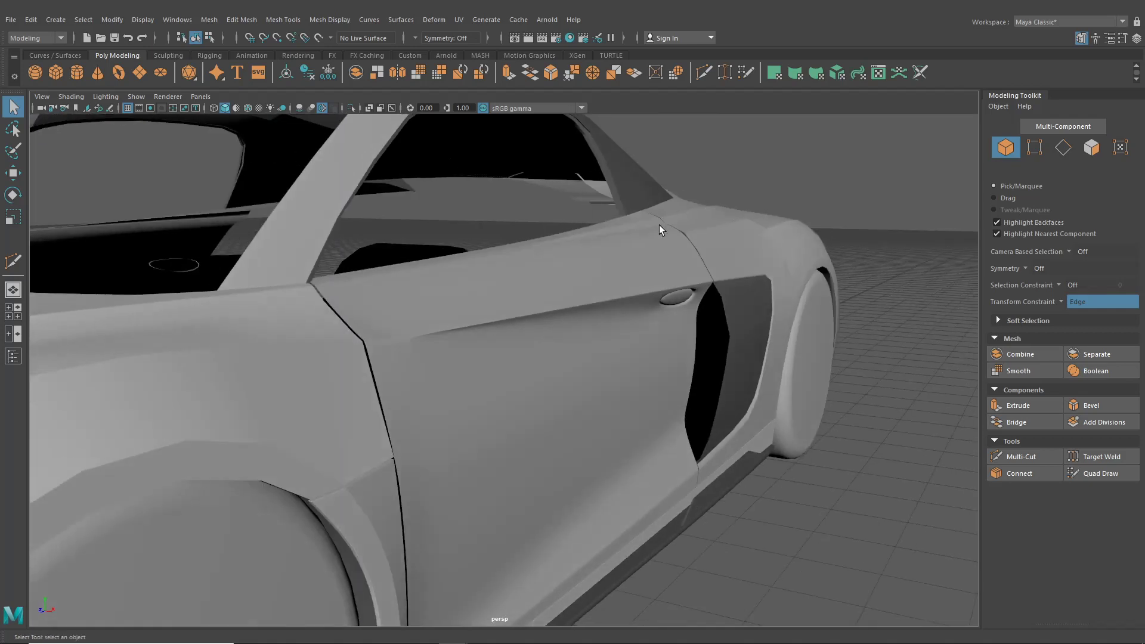
Select the border edge loop around the whole door panel, extrude it slightly inward, and return to object mode.
{"action": "left_click", "coordinate": [612, 281]}
{"action": "key", "text": "F10"}
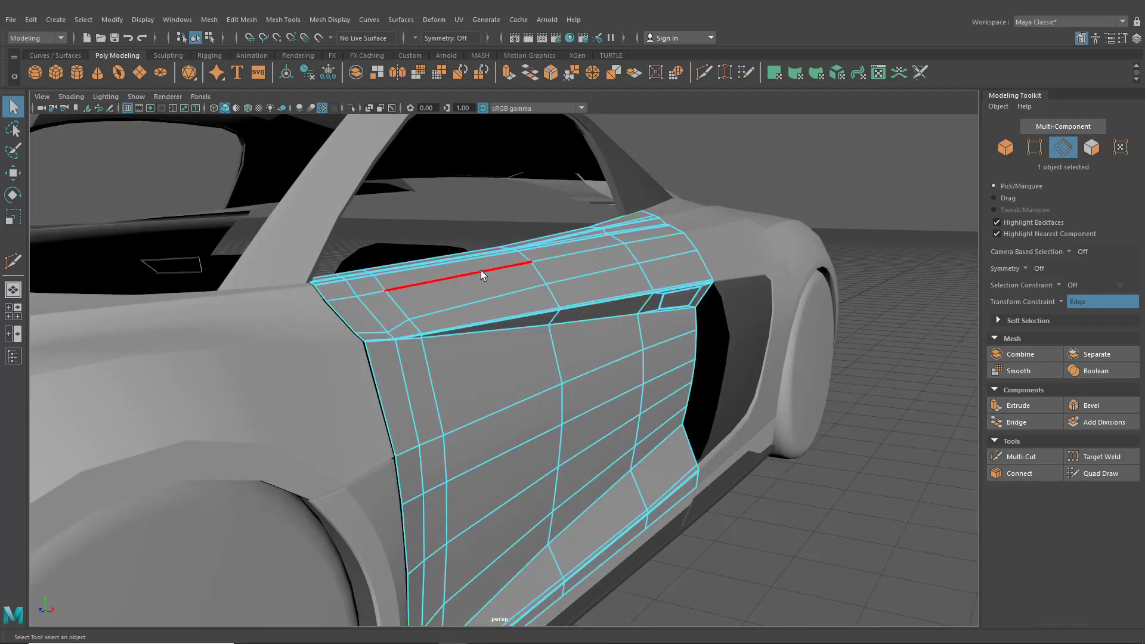
{"action": "left_click_drag", "start_coordinate": [480, 270], "coordinate": [351, 329], "text": "alt"}
{"action": "double_click", "coordinate": [439, 332]}
{"action": "key", "text": "ctrl+e"}
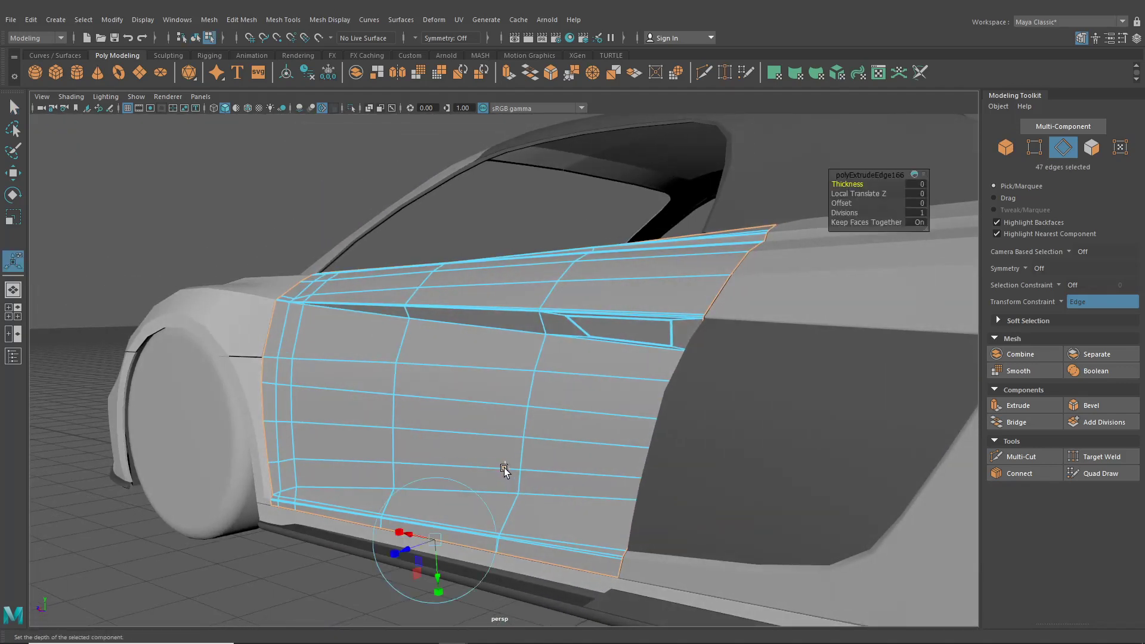
{"action": "left_click", "coordinate": [506, 468]}
{"action": "left_click_drag", "start_coordinate": [505, 468], "coordinate": [459, 476], "text": "alt"}
{"action": "mouse_move", "coordinate": [416, 392]}
{"action": "left_mouse_down"}
{"action": "mouse_move", "coordinate": [404, 415]}
{"action": "mouse_move", "coordinate": [417, 394]}
{"action": "left_mouse_up"}
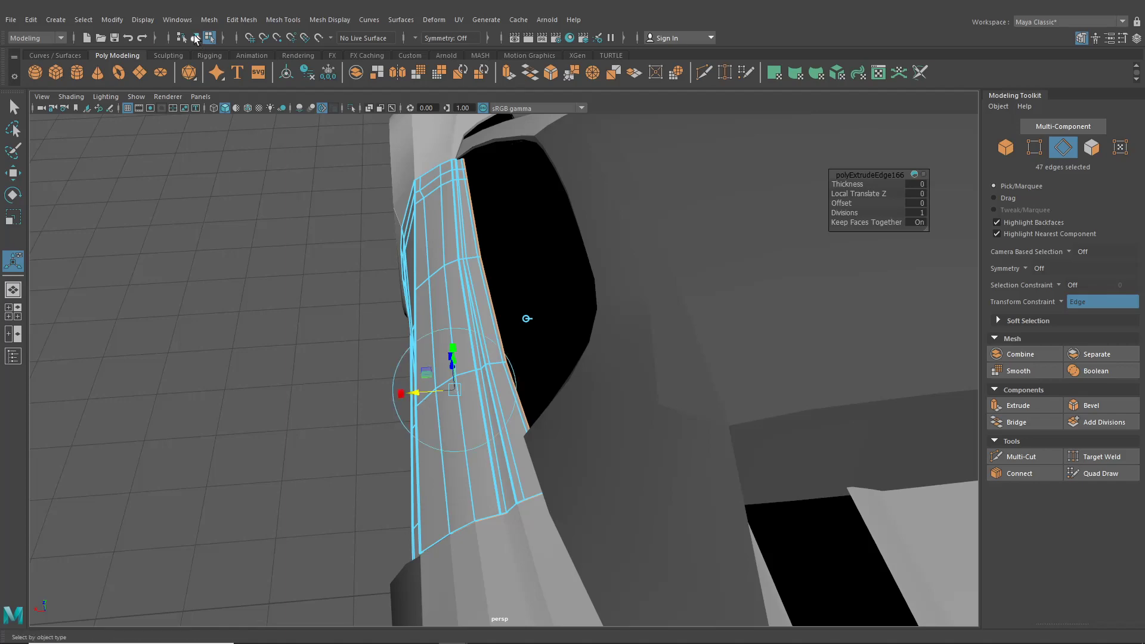
{"action": "left_click", "coordinate": [196, 39]}
Preview the door smoothed with its extruded border and reselect the panel.
{"action": "left_click", "coordinate": [233, 326]}
{"action": "left_click_drag", "start_coordinate": [232, 326], "coordinate": [361, 328], "text": "alt"}
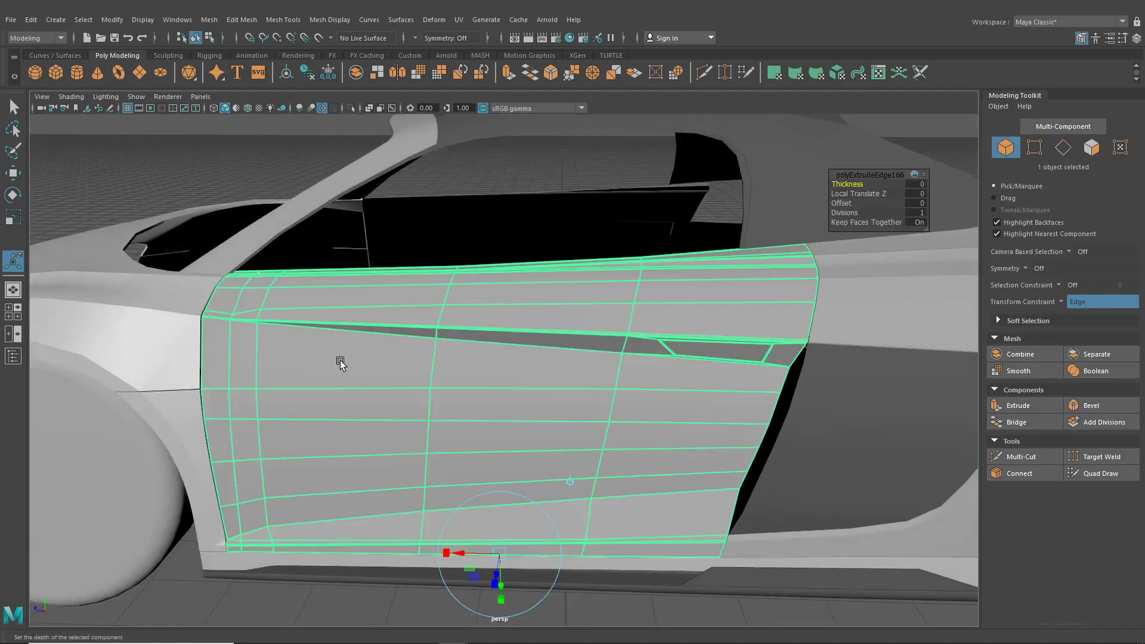
{"action": "key", "text": "3"}
{"action": "left_click", "coordinate": [222, 157]}
{"action": "mouse_move", "coordinate": [257, 186]}
{"action": "left_mouse_down", "text": "alt"}
{"action": "mouse_move", "coordinate": [343, 204]}
{"action": "mouse_move", "coordinate": [299, 192]}
{"action": "mouse_move", "coordinate": [256, 205]}
{"action": "left_mouse_up", "text": "alt"}
{"action": "left_click", "coordinate": [392, 425]}
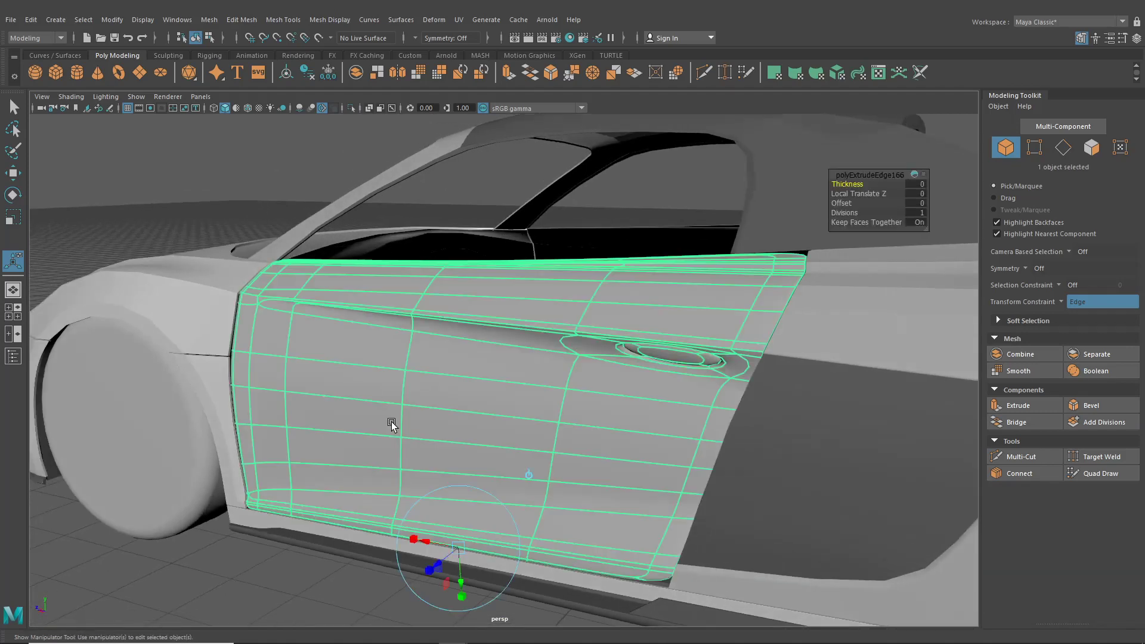
Insert two edge loops along the bottom of the unsmoothed door, one close to its lower border and one just beneath the lower crease.
{"action": "key", "text": "1"}
{"action": "middle_click_drag", "start_coordinate": [396, 476], "coordinate": [437, 372], "text": "alt"}
{"action": "scroll", "coordinate": [437, 372], "scroll_direction": "up", "scroll_amount": 4}
{"action": "left_click", "coordinate": [241, 20]}
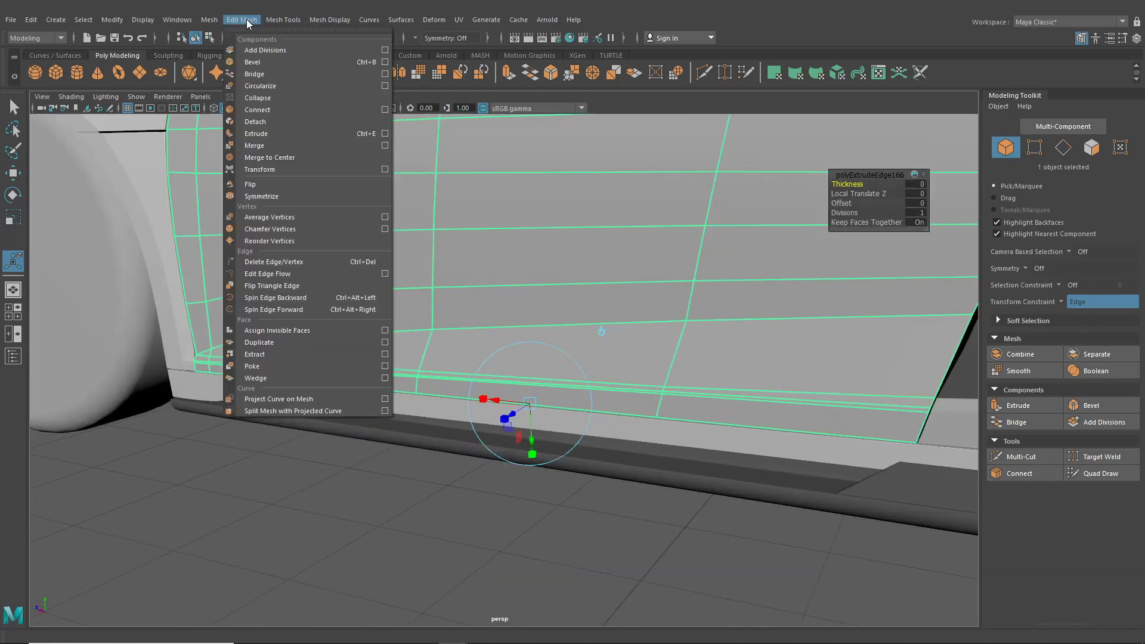
{"action": "left_click", "coordinate": [306, 96]}
{"action": "middle_click_drag", "start_coordinate": [259, 340], "coordinate": [435, 309], "text": "alt"}
{"action": "scroll", "coordinate": [435, 308], "scroll_direction": "up", "scroll_amount": 6}
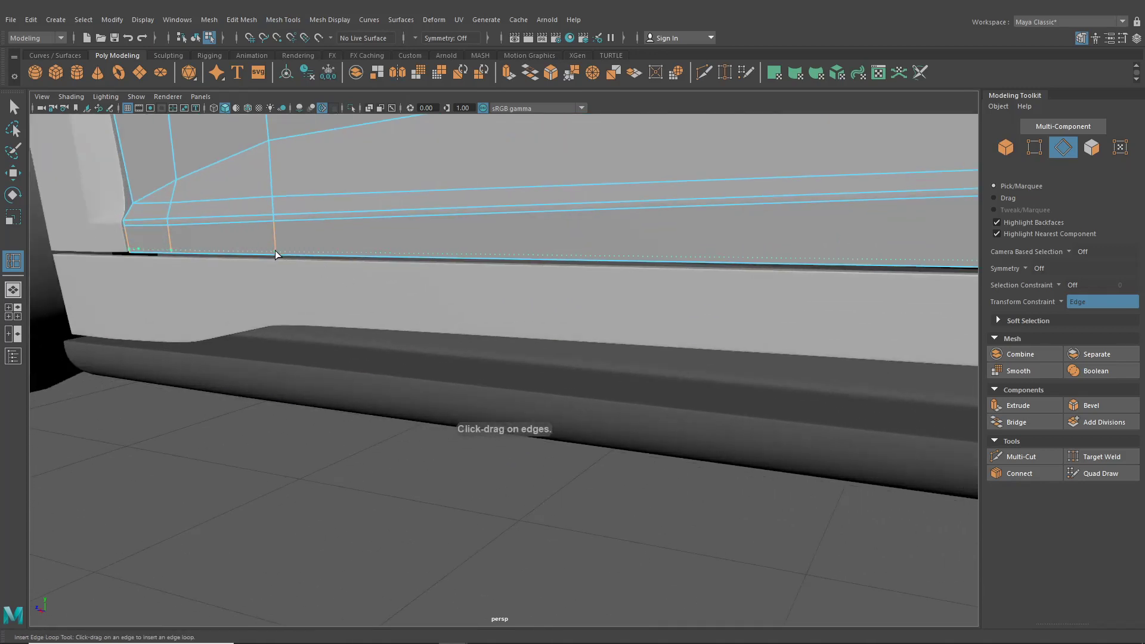
{"action": "left_click", "coordinate": [275, 250]}
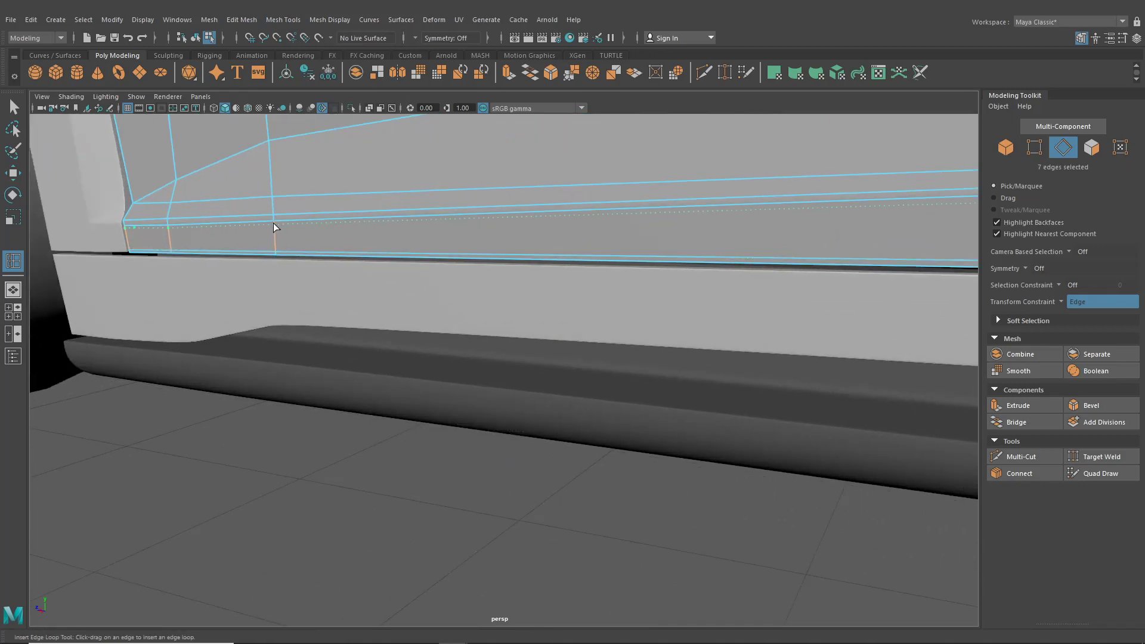
{"action": "left_click_drag", "start_coordinate": [273, 223], "coordinate": [273, 223]}
Try another edge loop just below the door's lower diagonal crease and return to object mode.
{"action": "scroll", "coordinate": [370, 274], "scroll_direction": "down", "scroll_amount": 4}
{"action": "middle_click_drag", "start_coordinate": [371, 274], "coordinate": [144, 254], "text": "alt"}
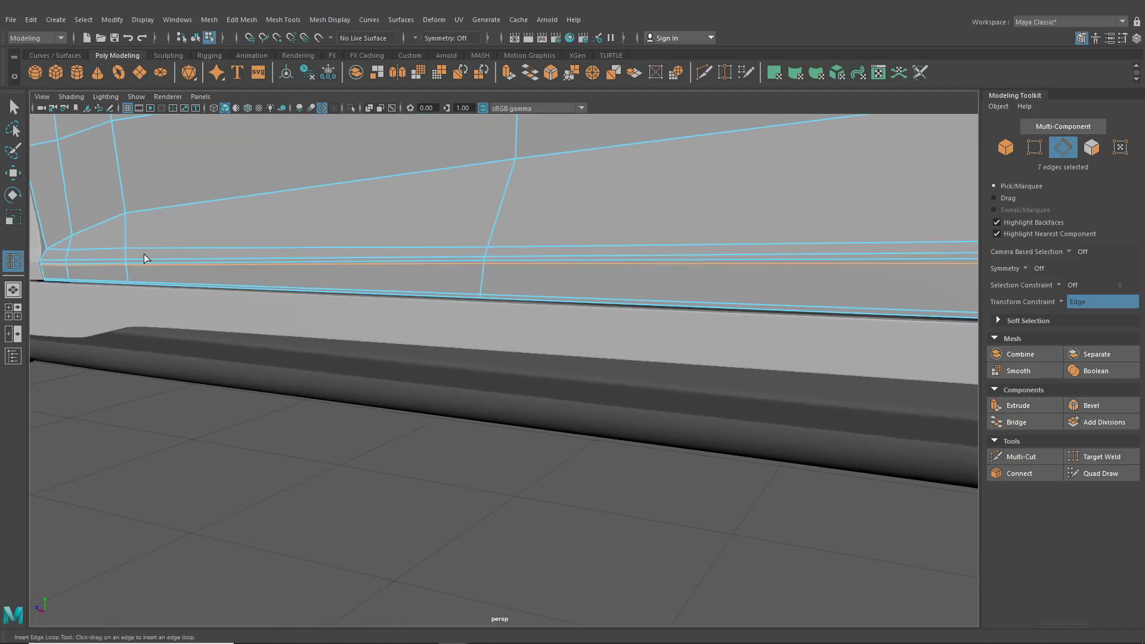
{"action": "scroll", "coordinate": [793, 283], "scroll_direction": "down", "scroll_amount": 1}
{"action": "middle_click_drag", "start_coordinate": [793, 283], "coordinate": [633, 304], "text": "alt"}
{"action": "scroll", "coordinate": [495, 315], "scroll_direction": "up", "scroll_amount": 5}
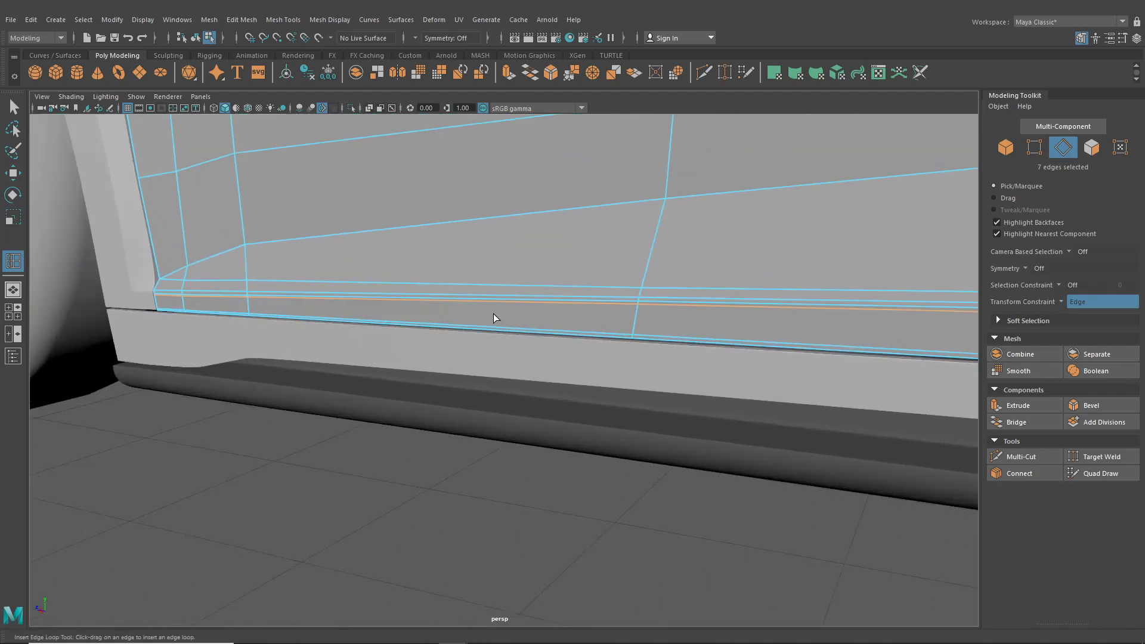
{"action": "middle_click_drag", "start_coordinate": [435, 314], "coordinate": [499, 318], "text": "alt"}
{"action": "scroll", "coordinate": [489, 322], "scroll_direction": "down", "scroll_amount": 5}
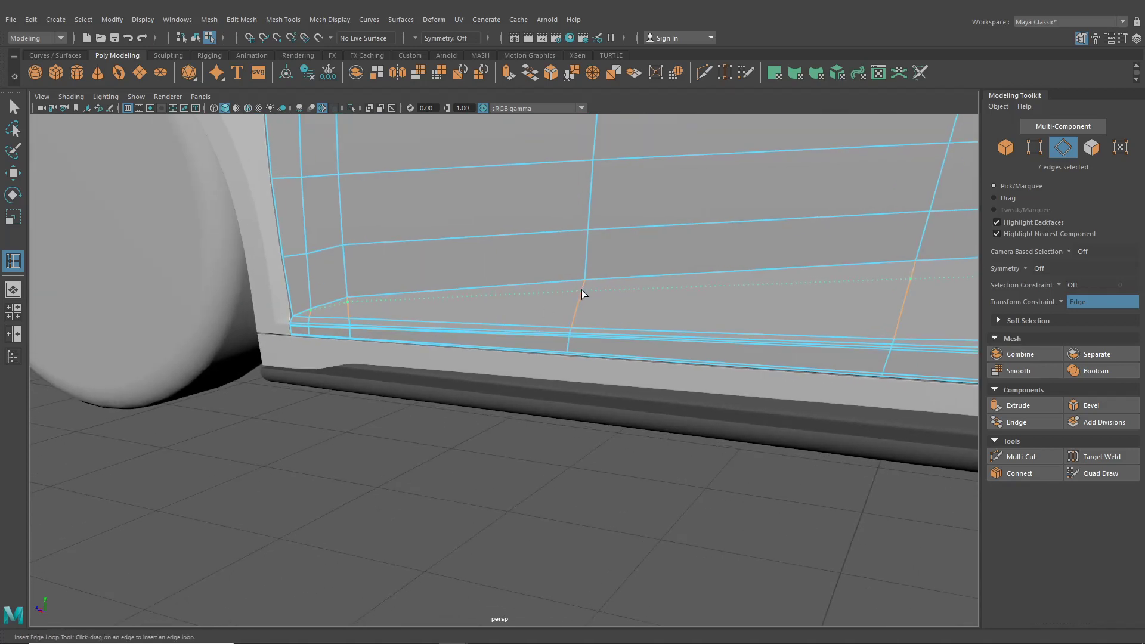
{"action": "scroll", "coordinate": [591, 295], "scroll_direction": "down", "scroll_amount": 5}
{"action": "left_click_drag", "start_coordinate": [583, 286], "coordinate": [417, 310]}
{"action": "left_click", "coordinate": [21, 106]}
{"action": "left_click", "coordinate": [196, 39]}
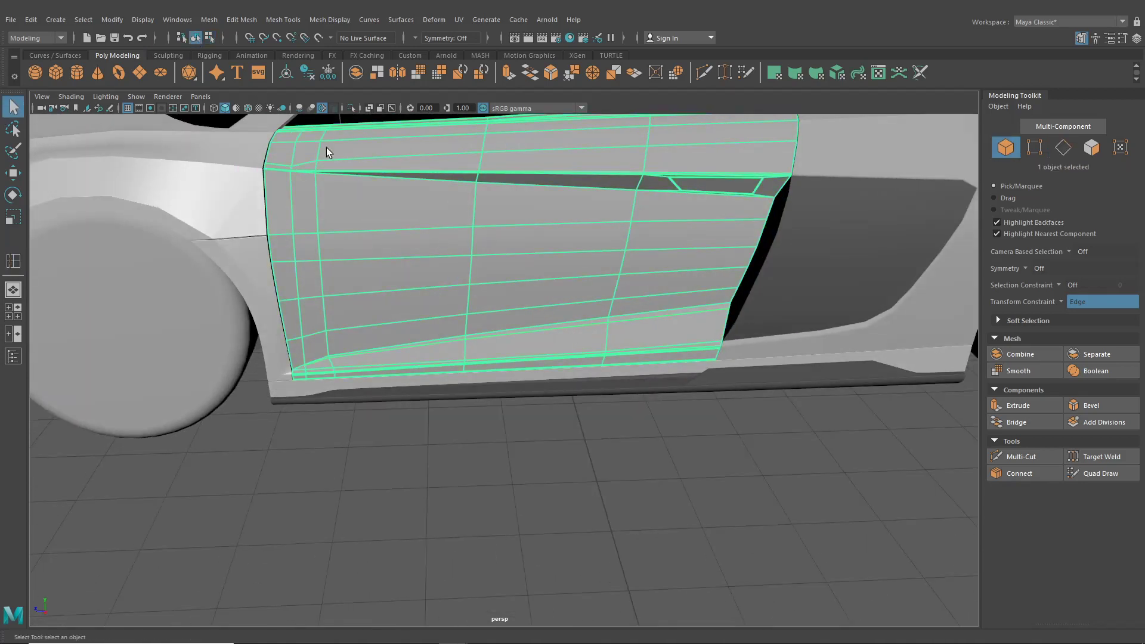
Preview the smoothed door from below and undo the edge loop under the diagonal crease.
{"action": "key", "text": "3"}
{"action": "left_click", "coordinate": [521, 416]}
{"action": "scroll", "coordinate": [521, 416], "scroll_direction": "up", "scroll_amount": 2}
{"action": "left_click_drag", "start_coordinate": [521, 416], "coordinate": [493, 354], "text": "alt"}
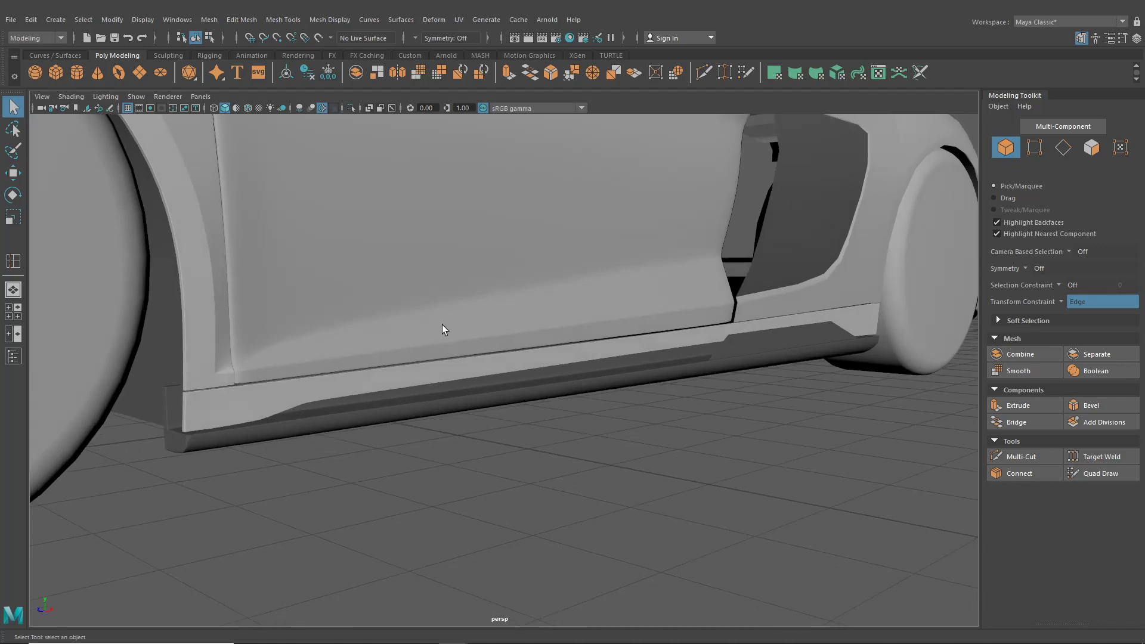
{"action": "left_click", "coordinate": [428, 320]}
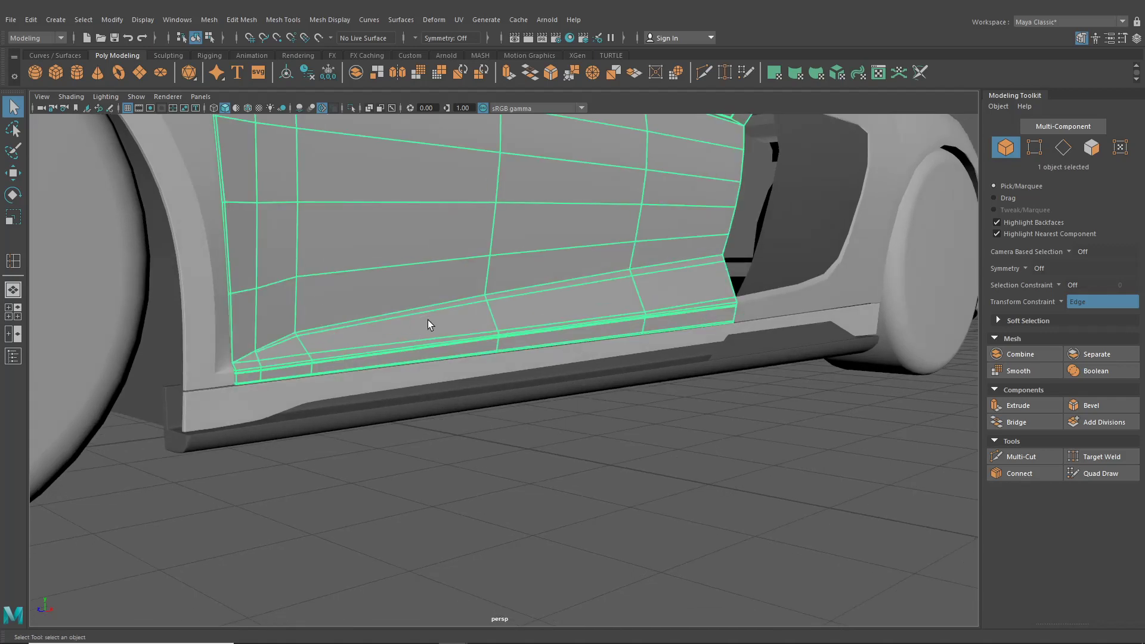
{"action": "key", "text": "f"}
{"action": "left_click", "coordinate": [427, 320], "text": "ctrl"}
{"action": "left_click", "coordinate": [428, 319]}
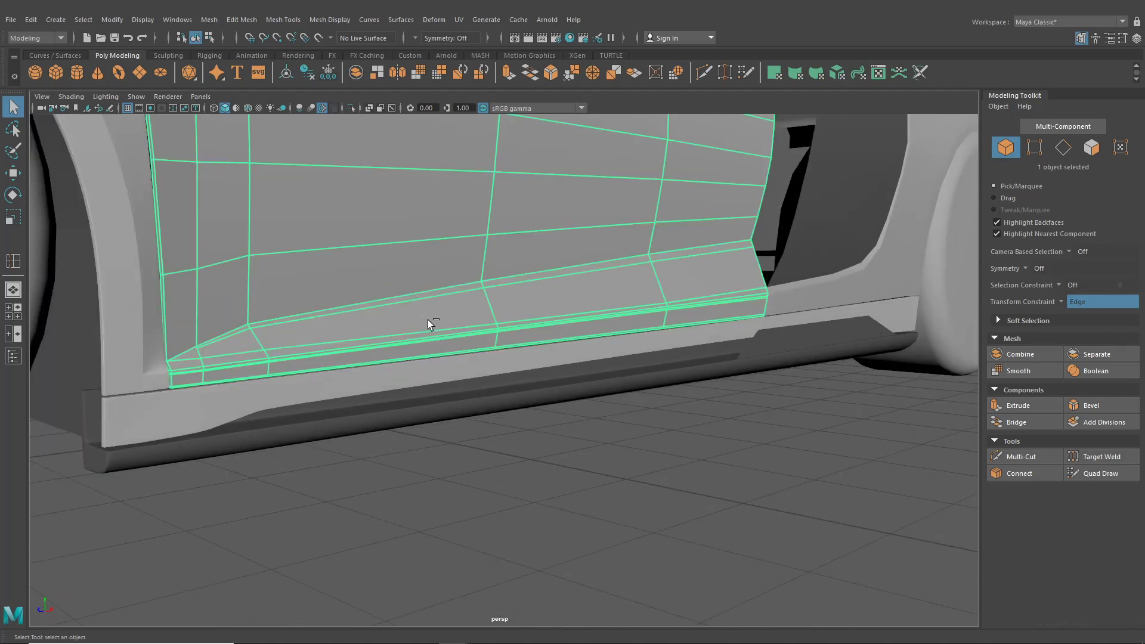
{"action": "key", "text": "F10"}
{"action": "double_click", "coordinate": [427, 320]}
Insert a vertical edge loop close to the door's front border, beside the wheel arch panel.
{"action": "left_click_drag", "start_coordinate": [428, 319], "coordinate": [320, 246], "text": "alt"}
{"action": "scroll", "coordinate": [332, 197], "scroll_direction": "up", "scroll_amount": 5}
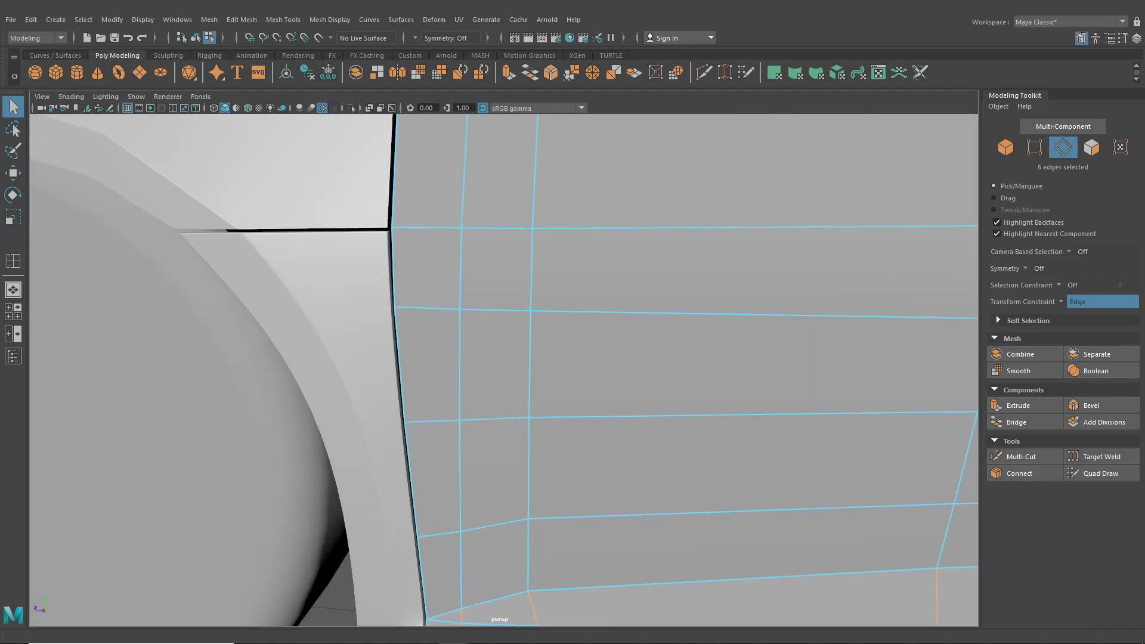
{"action": "left_click", "coordinate": [242, 19]}
{"action": "mouse_move", "coordinate": [283, 20]}
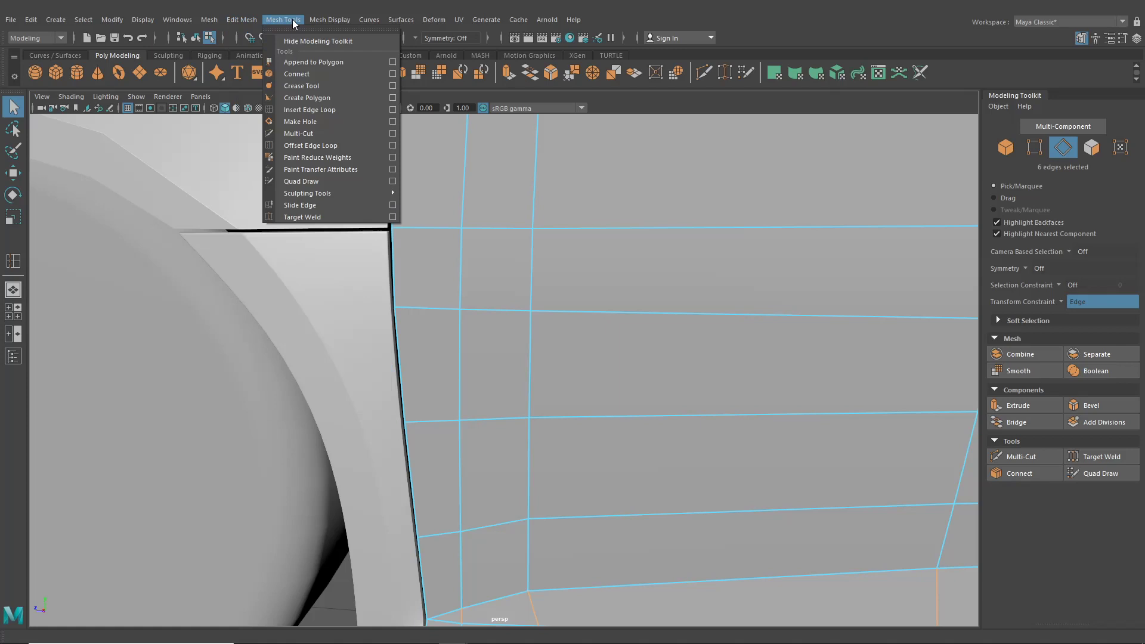
{"action": "left_click", "coordinate": [307, 106]}
{"action": "scroll", "coordinate": [381, 299], "scroll_direction": "up", "scroll_amount": 3}
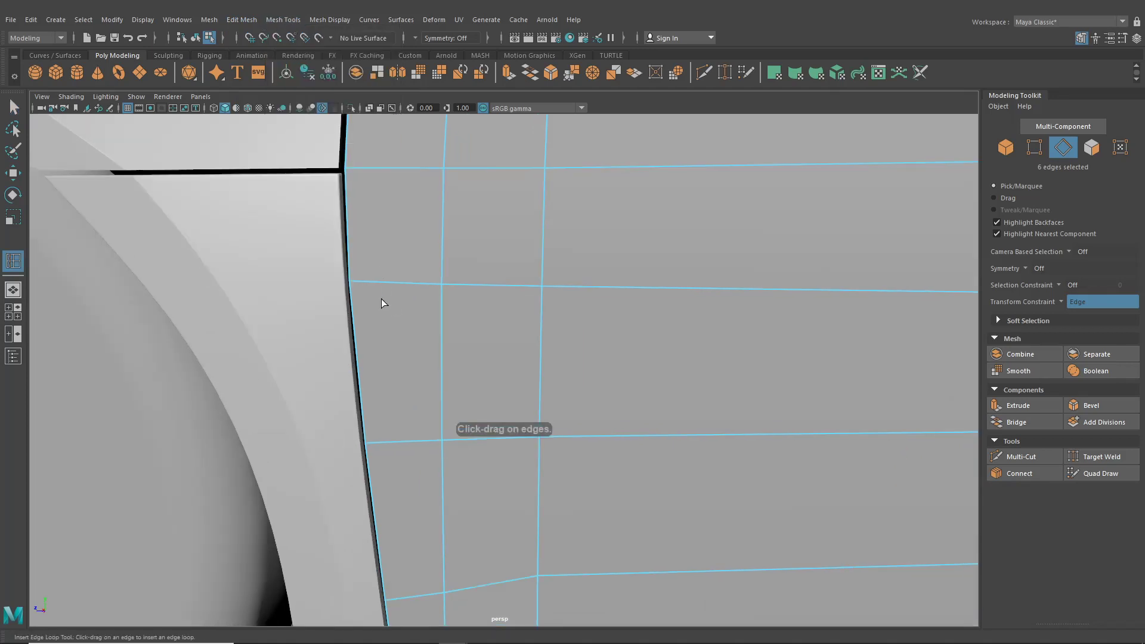
{"action": "left_click", "coordinate": [352, 280]}
Continue the new front edge down across the section below the diagonal crease with Multi-Cut, keeping it close to the border.
{"action": "middle_click_drag", "start_coordinate": [392, 427], "coordinate": [389, 143], "text": "alt"}
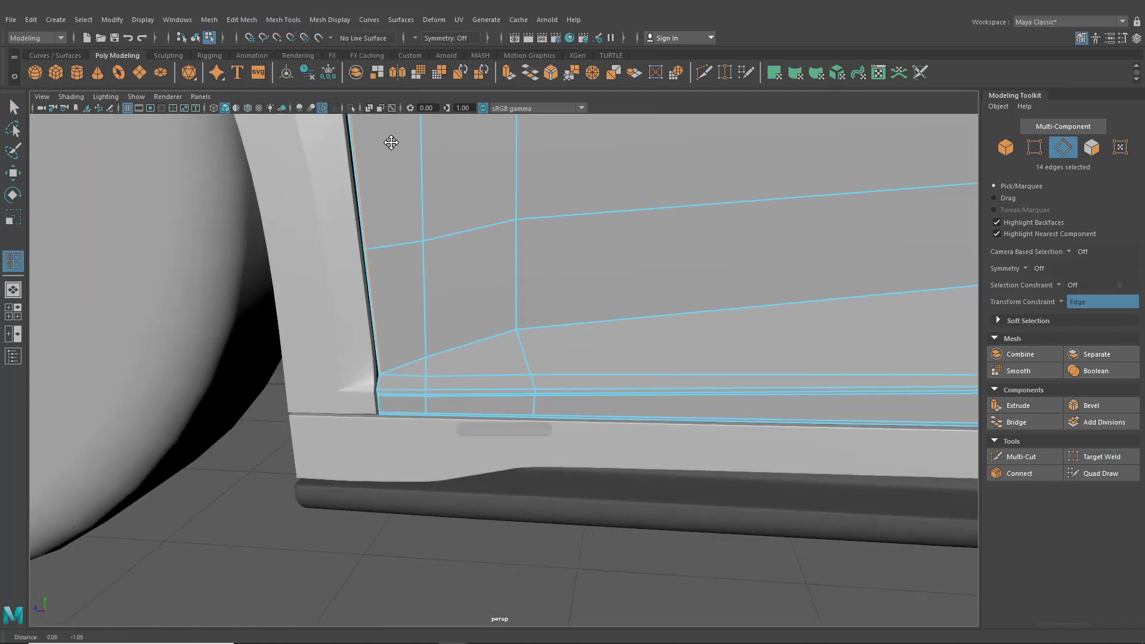
{"action": "scroll", "coordinate": [399, 161], "scroll_direction": "up", "scroll_amount": 2}
{"action": "middle_click_drag", "start_coordinate": [388, 291], "coordinate": [370, 322], "text": "alt"}
{"action": "scroll", "coordinate": [370, 322], "scroll_direction": "up", "scroll_amount": 3}
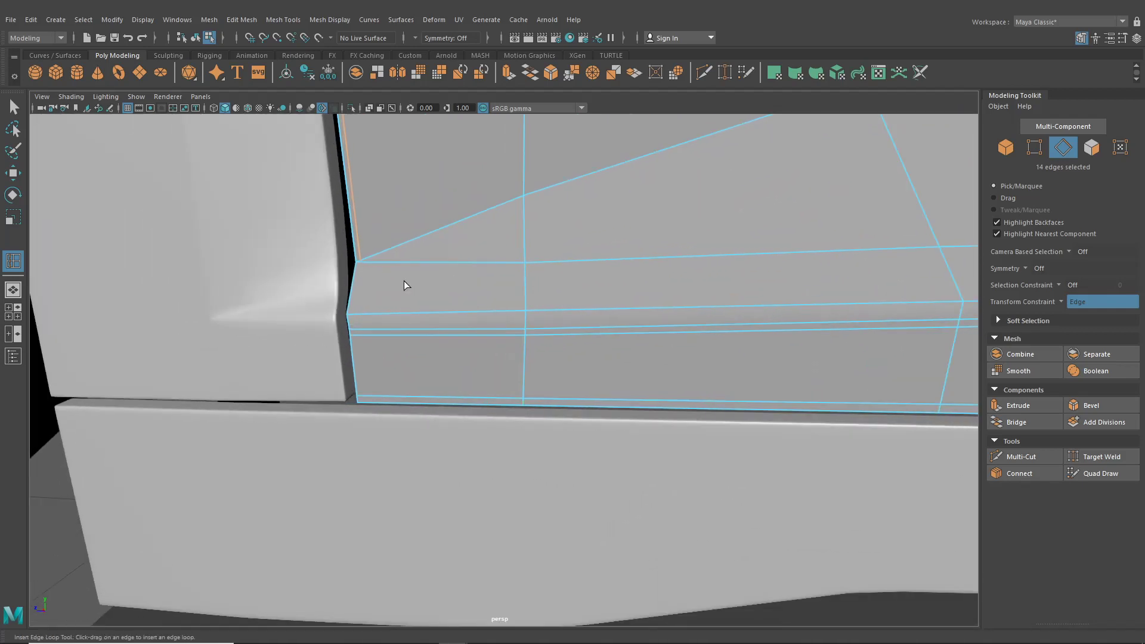
{"action": "scroll", "coordinate": [403, 285], "scroll_direction": "up", "scroll_amount": 2}
{"action": "middle_click_drag", "start_coordinate": [435, 296], "coordinate": [656, 145], "text": "alt"}
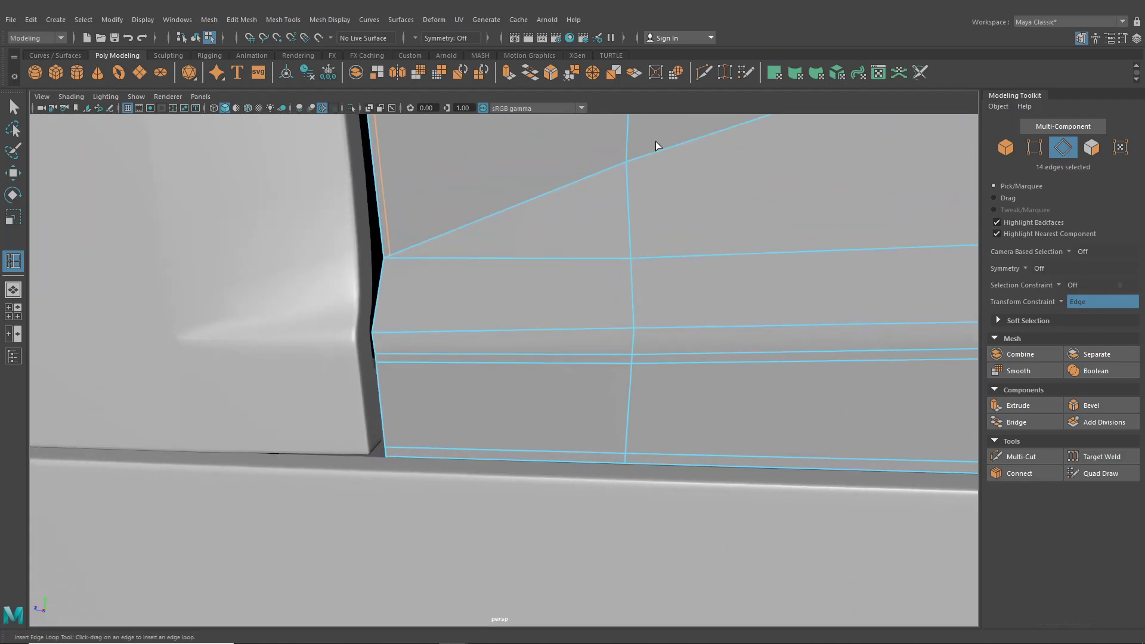
{"action": "left_click", "coordinate": [704, 73]}
{"action": "scroll", "coordinate": [358, 220], "scroll_direction": "up", "scroll_amount": 2}
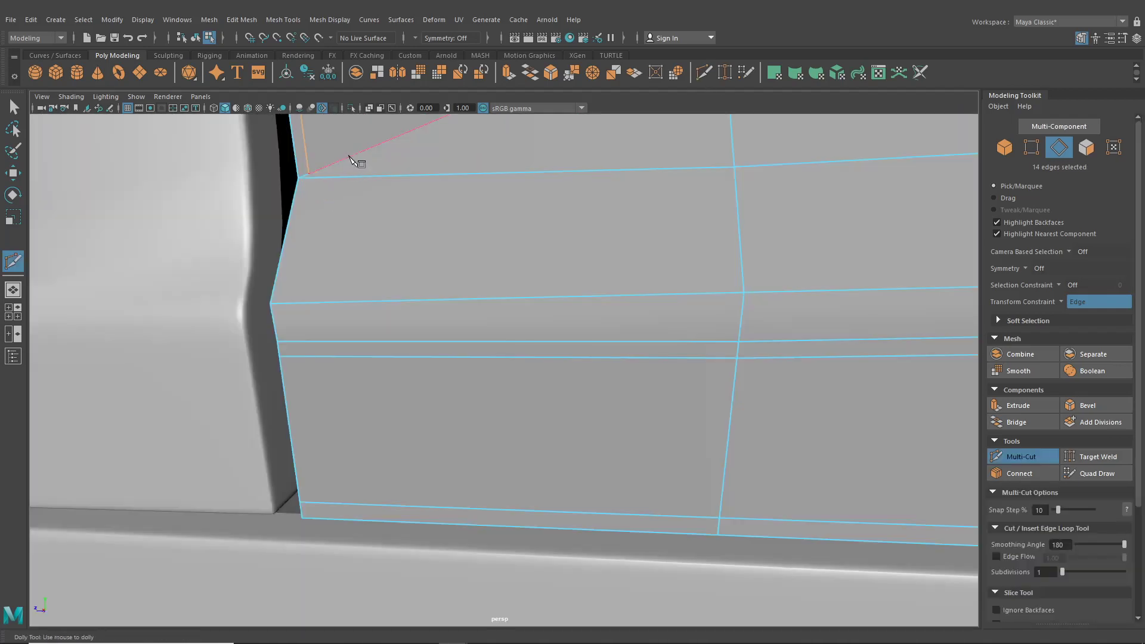
{"action": "left_click", "coordinate": [325, 178]}
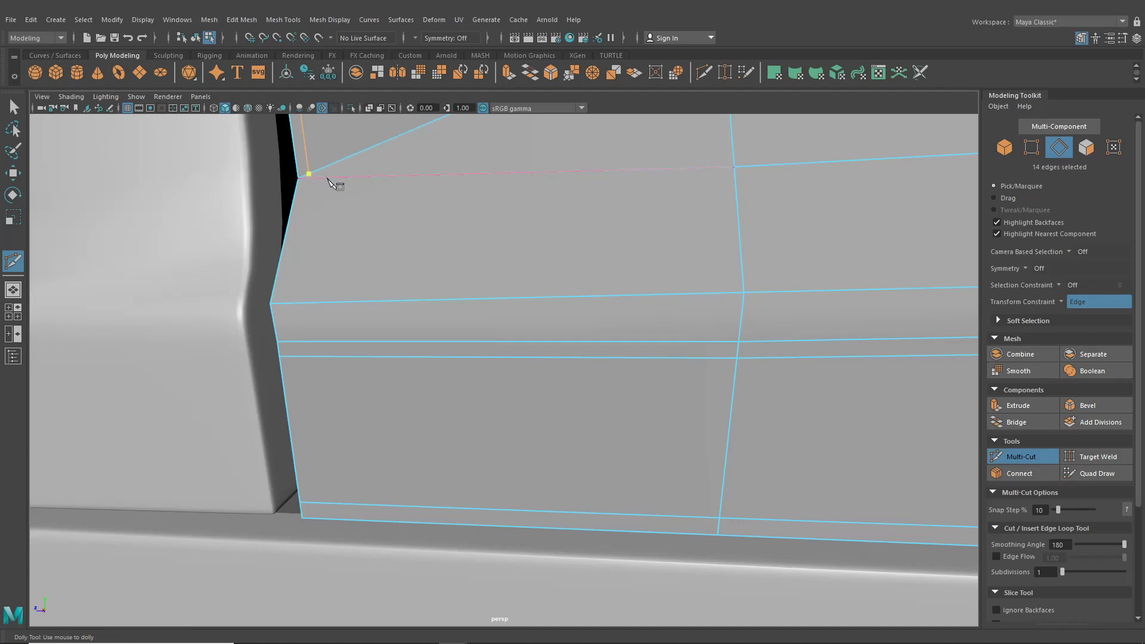
{"action": "left_click", "coordinate": [279, 304]}
{"action": "key", "text": "Return"}
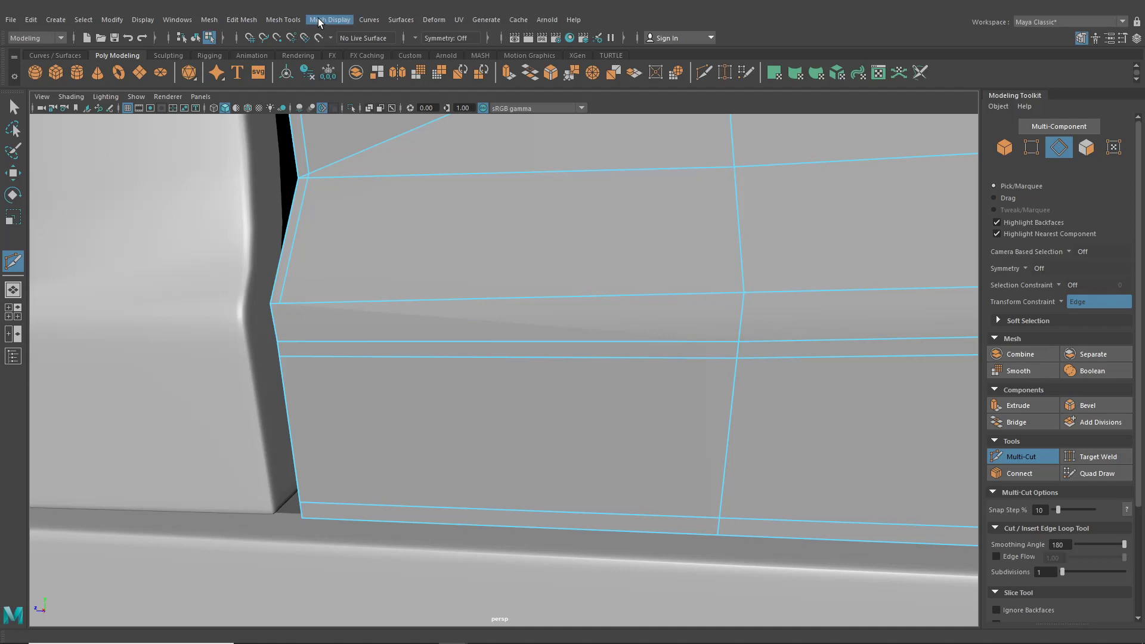
Insert a matching edge close to the front border through the door's lowest sections and connect it to the cut above with Multi-Cut.
{"action": "left_click", "coordinate": [319, 19]}
{"action": "left_click", "coordinate": [310, 113]}
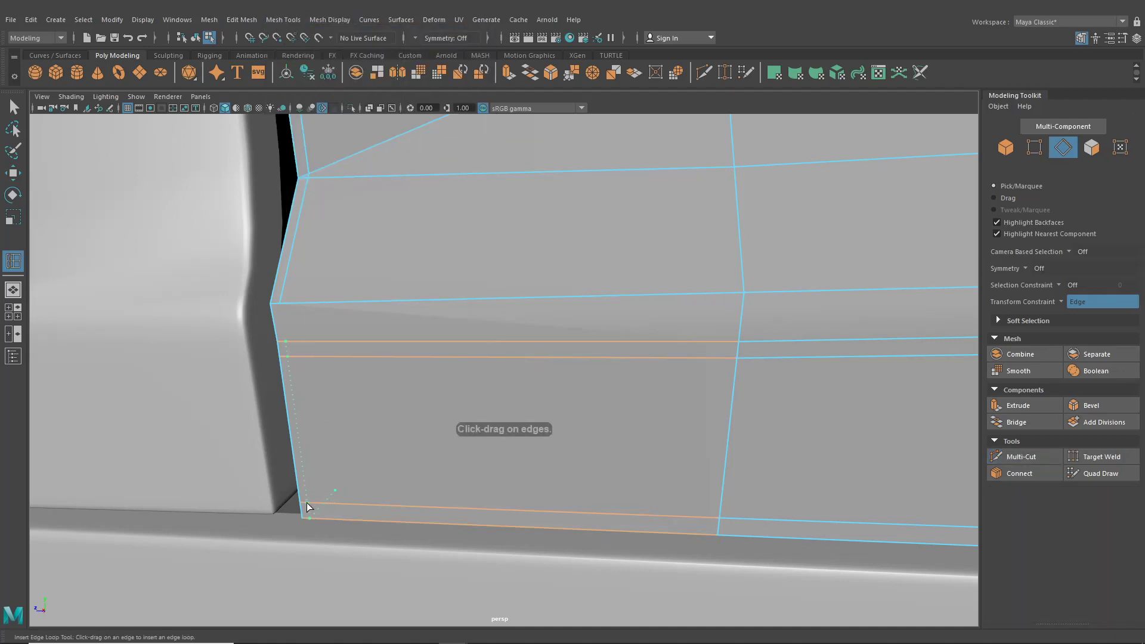
{"action": "left_click", "coordinate": [704, 72]}
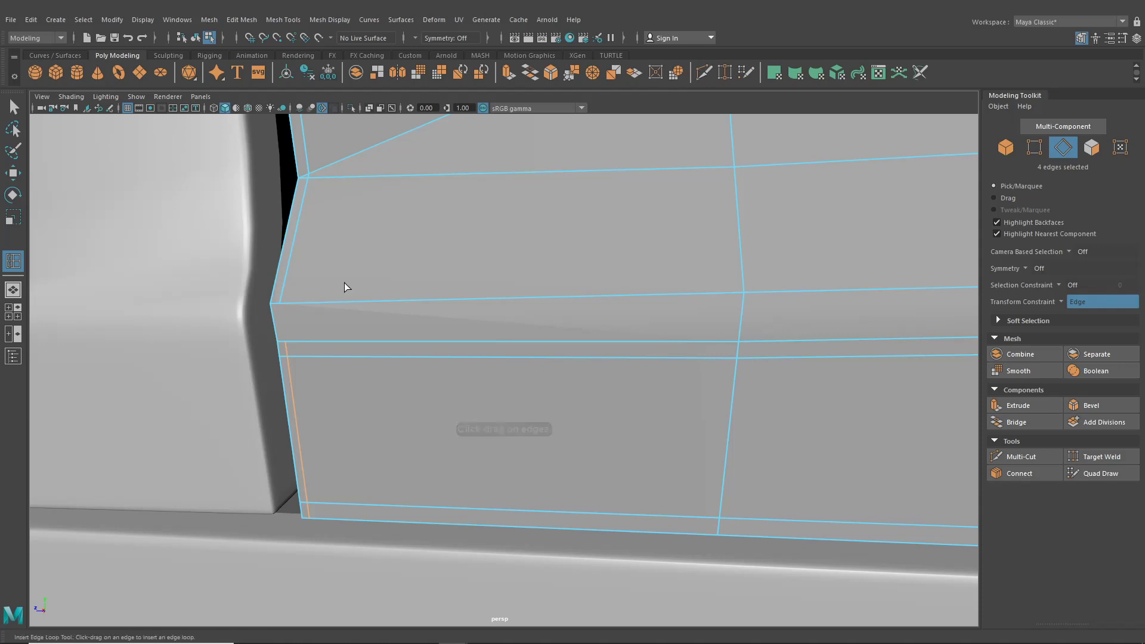
{"action": "left_click", "coordinate": [289, 304]}
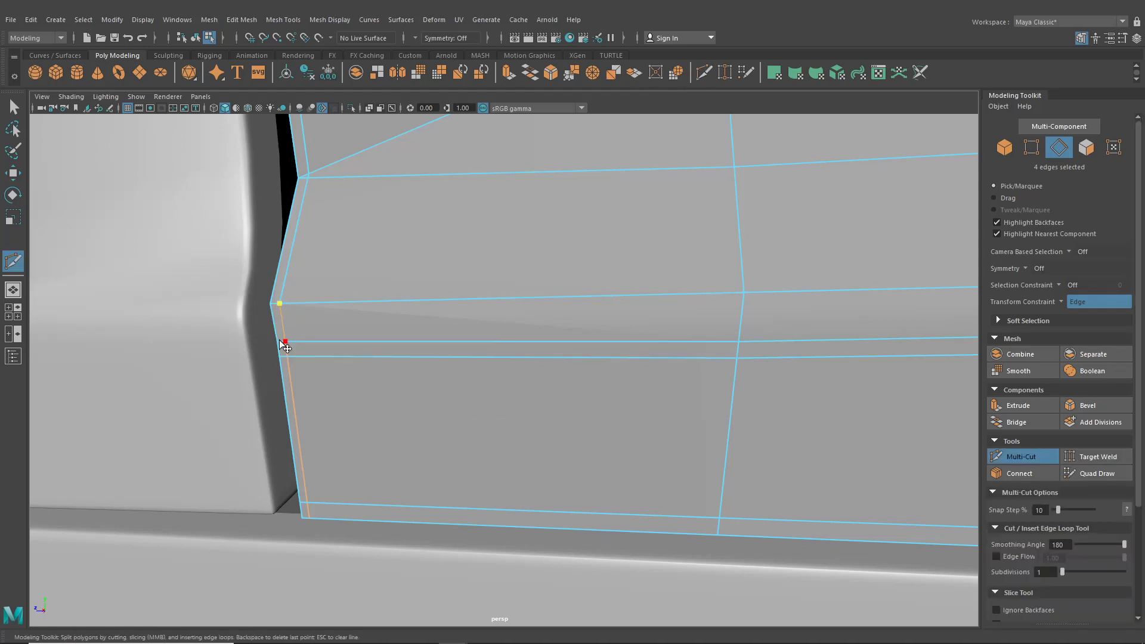
{"action": "key", "text": "q"}
Target-weld the stray vertex at the front end of the diagonal crease to the adjacent new vertex, and return to object mode.
{"action": "middle_click_drag", "start_coordinate": [169, 169], "coordinate": [320, 230], "text": "alt"}
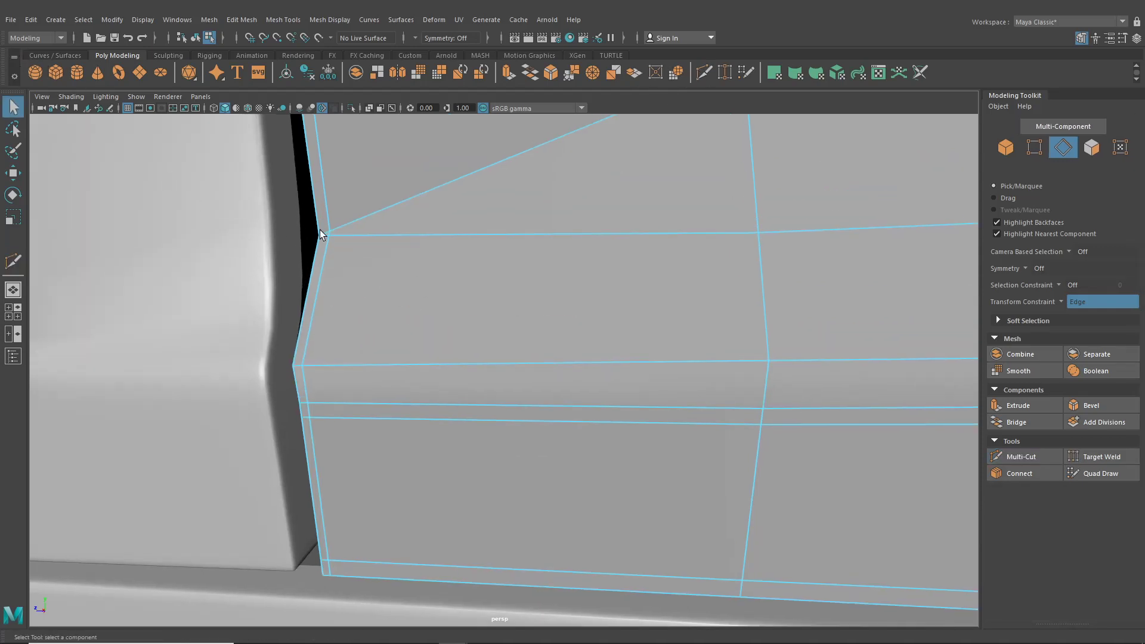
{"action": "right_click_drag", "start_coordinate": [320, 231], "coordinate": [332, 228]}
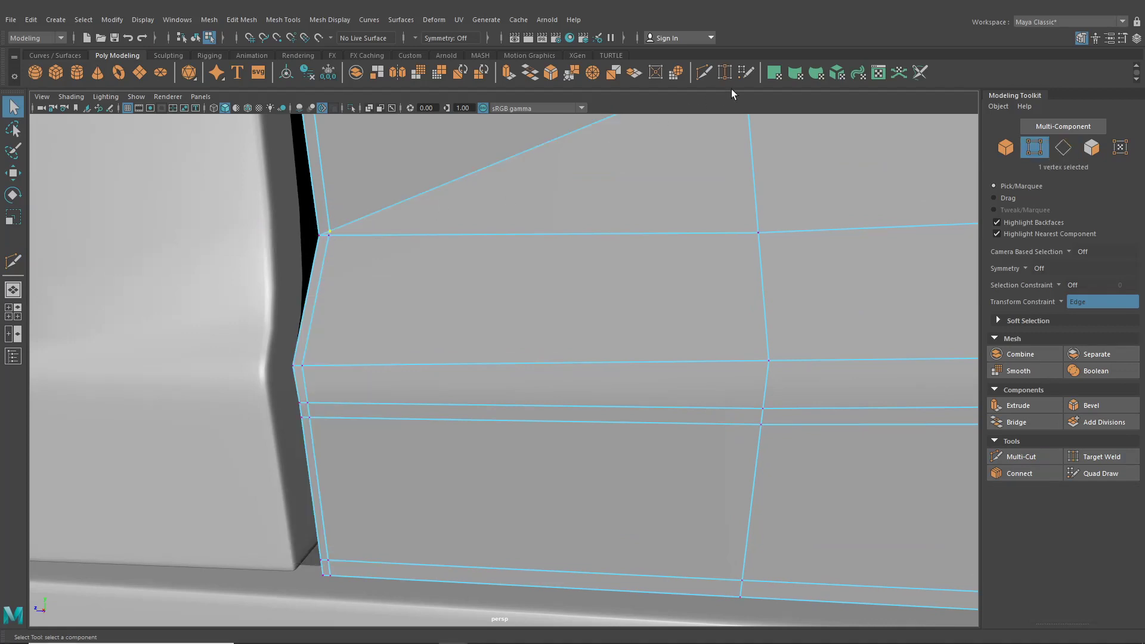
{"action": "left_click", "coordinate": [725, 72]}
{"action": "left_click_drag", "start_coordinate": [330, 233], "coordinate": [329, 236]}
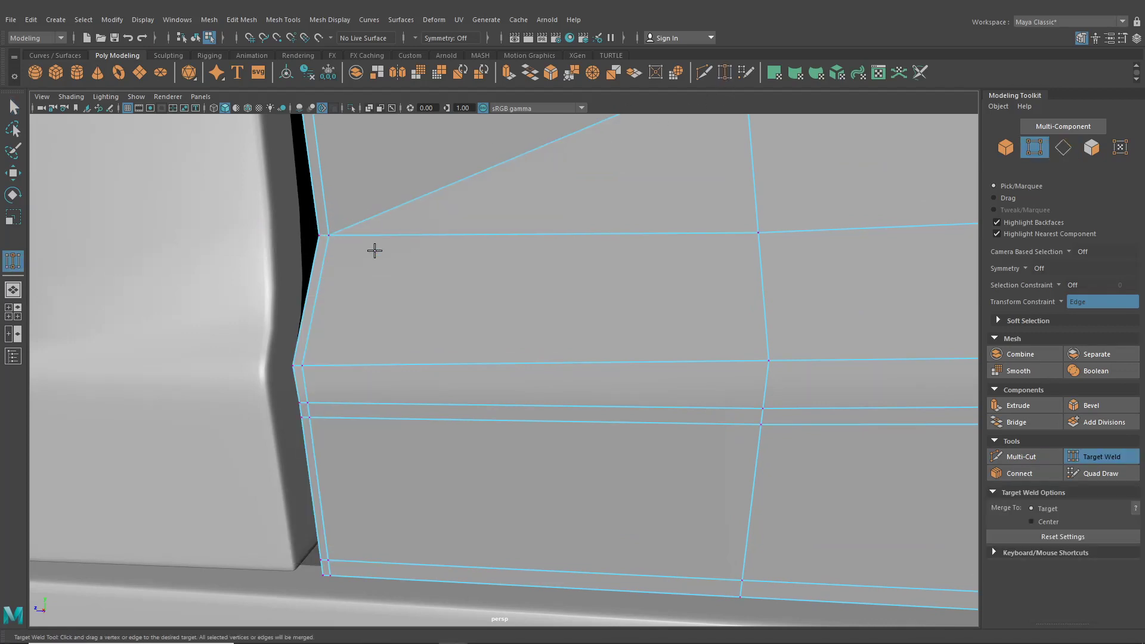
{"action": "scroll", "coordinate": [387, 258], "scroll_direction": "down", "scroll_amount": 3}
{"action": "scroll", "coordinate": [442, 297], "scroll_direction": "up", "scroll_amount": 1}
{"action": "left_click", "coordinate": [13, 107]}
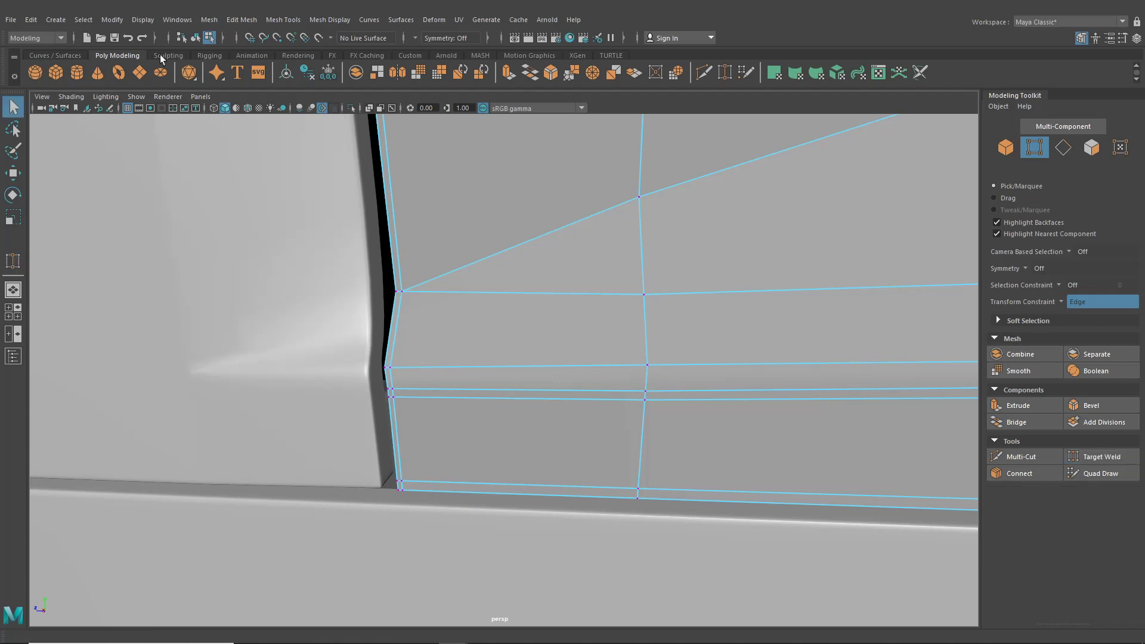
{"action": "left_click", "coordinate": [195, 37]}
Preview the door smoothed and examine its lower front corner and the gap along its front border.
{"action": "scroll", "coordinate": [410, 256], "scroll_direction": "down", "scroll_amount": 3}
{"action": "scroll", "coordinate": [346, 374], "scroll_direction": "up", "scroll_amount": 2}
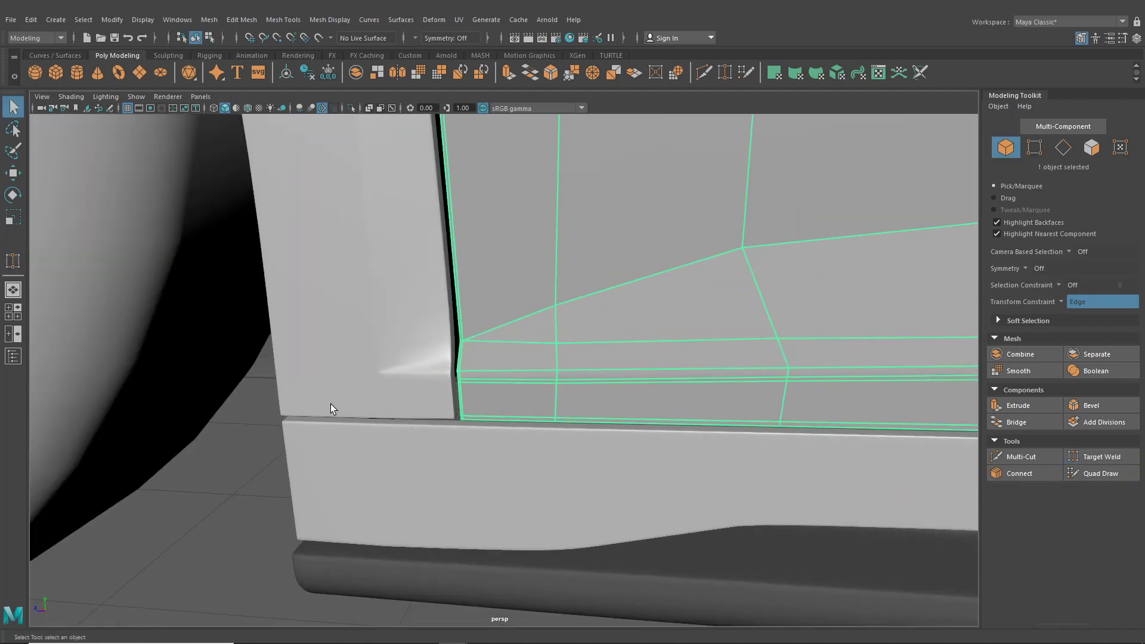
{"action": "key", "text": "3"}
{"action": "left_click", "coordinate": [280, 467]}
{"action": "scroll", "coordinate": [280, 467], "scroll_direction": "down", "scroll_amount": 4}
{"action": "left_click_drag", "start_coordinate": [292, 462], "coordinate": [401, 409], "text": "alt"}
{"action": "middle_click_drag", "start_coordinate": [402, 409], "coordinate": [389, 569], "text": "alt"}
{"action": "scroll", "coordinate": [389, 569], "scroll_direction": "up", "scroll_amount": 2}
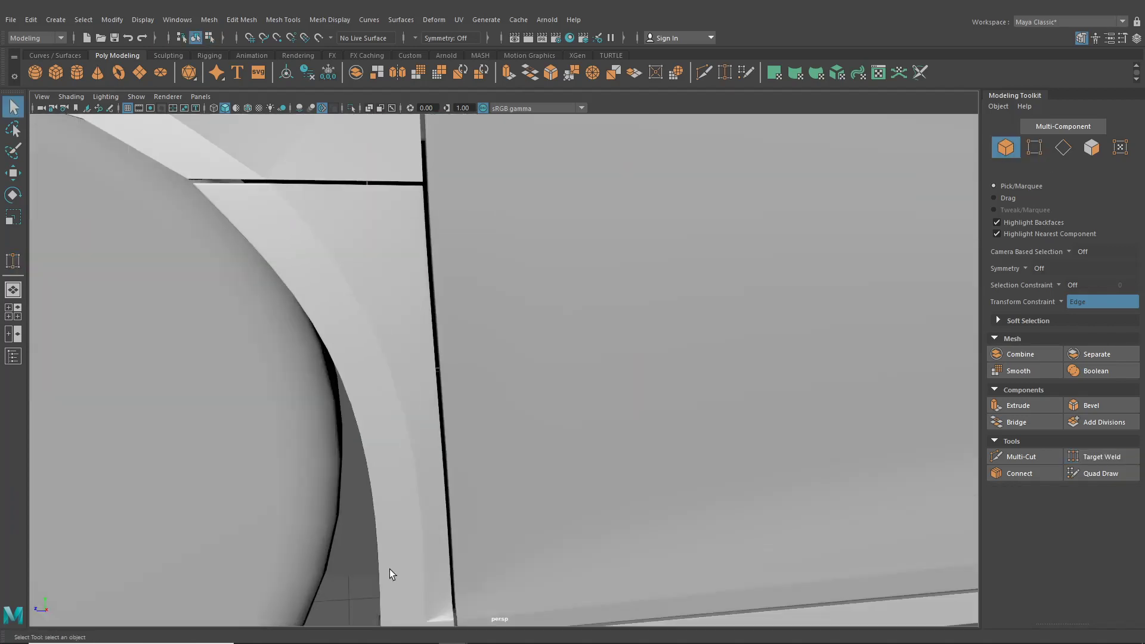
{"action": "left_click_drag", "start_coordinate": [389, 569], "coordinate": [288, 380], "text": "alt"}
{"action": "left_click", "coordinate": [478, 345]}
{"action": "left_click_drag", "start_coordinate": [478, 345], "coordinate": [494, 334], "text": "alt"}
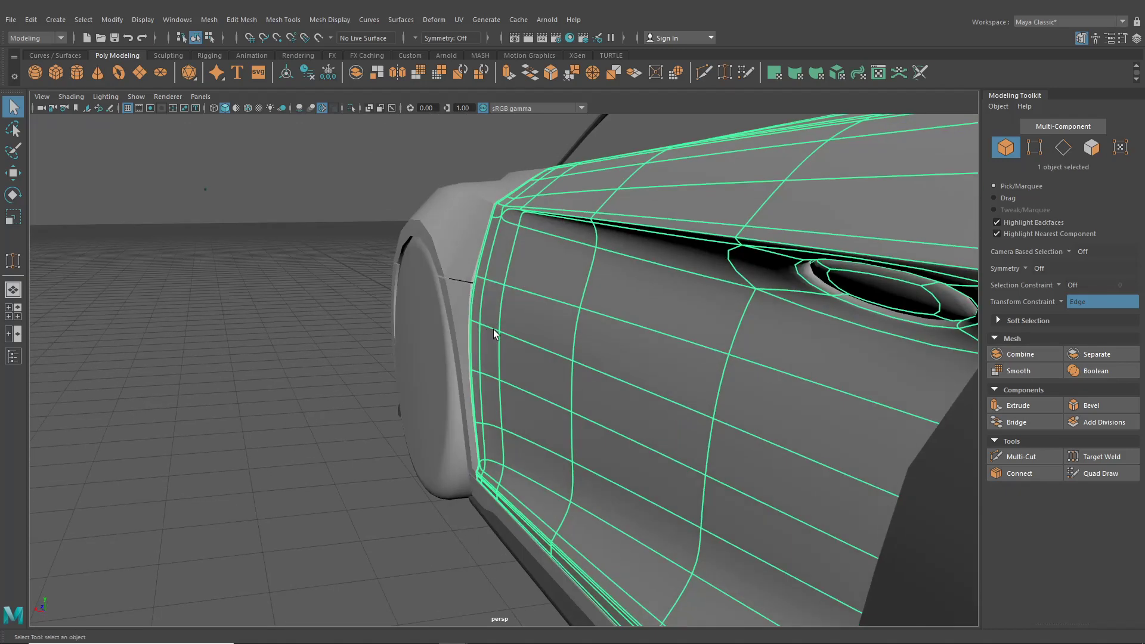
Examine how the front fender and the panel behind the front wheel line up with the smoothed door.
{"action": "left_click_drag", "start_coordinate": [489, 289], "coordinate": [509, 370], "text": "alt"}
{"action": "left_click", "coordinate": [449, 281]}
{"action": "left_click_drag", "start_coordinate": [446, 278], "coordinate": [453, 356], "text": "alt"}
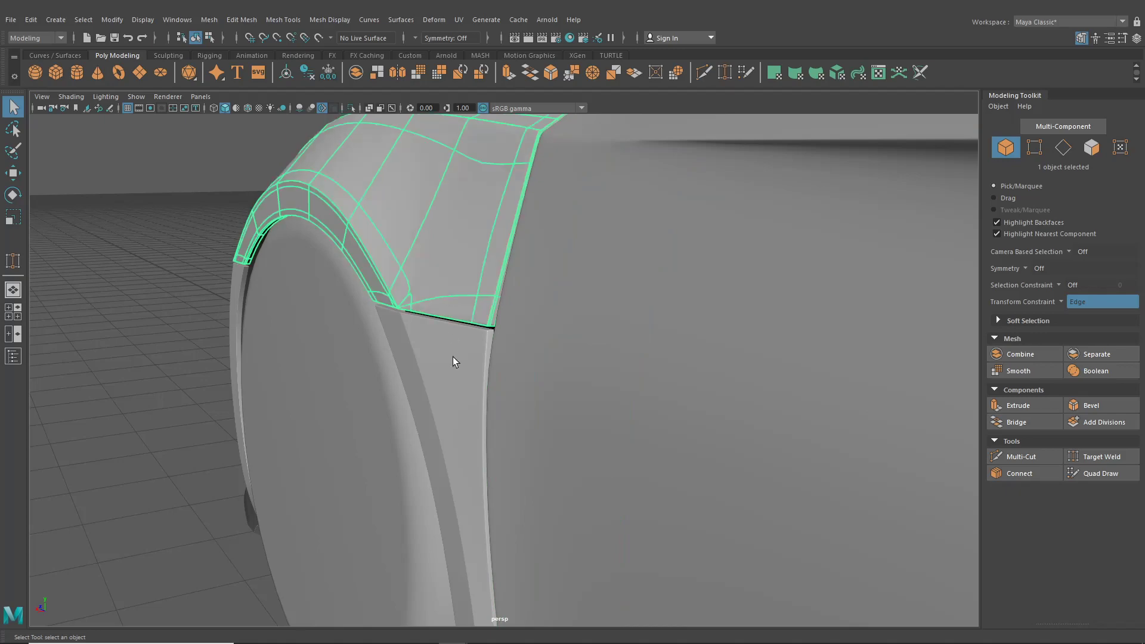
{"action": "left_click", "coordinate": [453, 357]}
{"action": "right_click_drag", "start_coordinate": [454, 356], "coordinate": [367, 410], "text": "alt"}
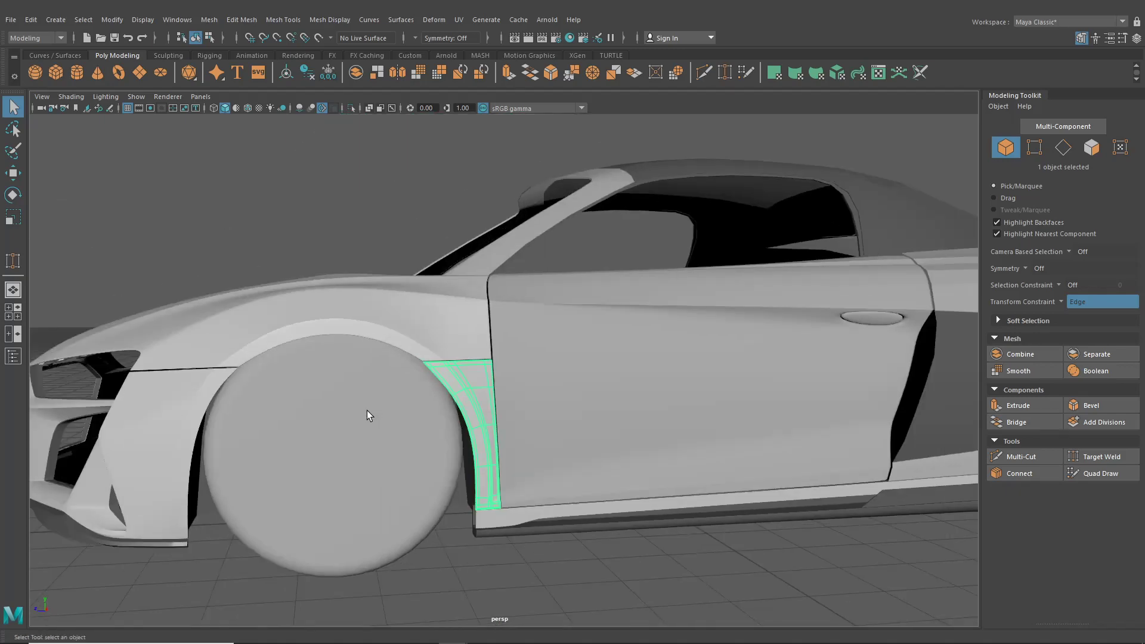
{"action": "left_click_drag", "start_coordinate": [367, 411], "coordinate": [248, 396], "text": "alt"}
{"action": "left_click", "coordinate": [248, 396]}
{"action": "left_click", "coordinate": [477, 531]}
{"action": "left_click_drag", "start_coordinate": [477, 535], "coordinate": [422, 557], "text": "alt"}
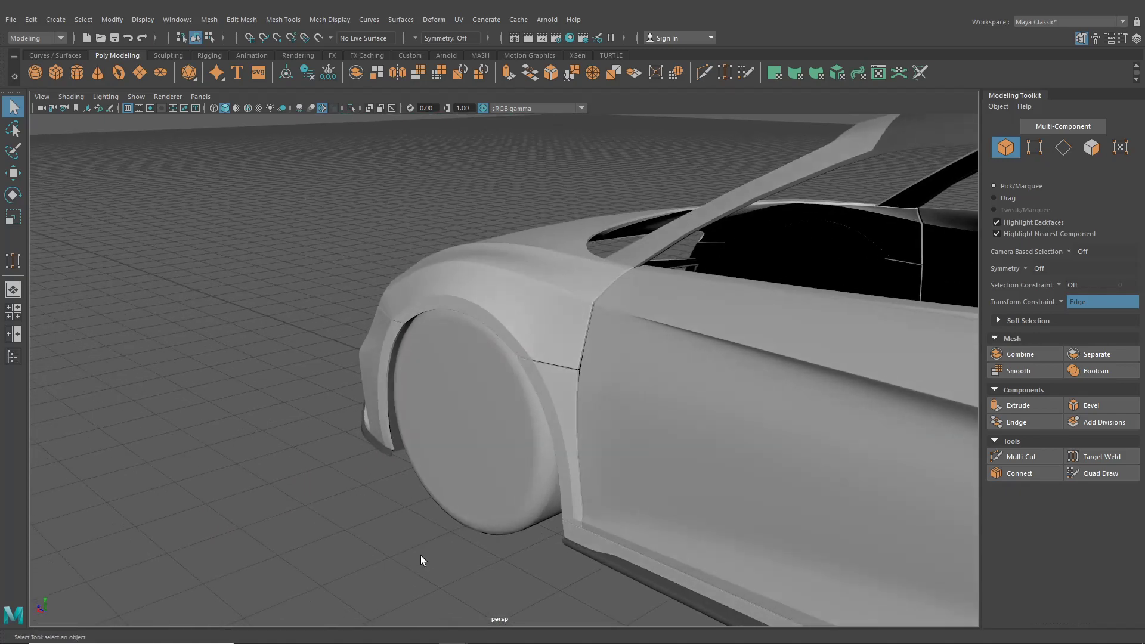
{"action": "right_click_drag", "start_coordinate": [422, 558], "coordinate": [593, 356], "text": "alt"}
{"action": "left_click_drag", "start_coordinate": [592, 356], "coordinate": [492, 392], "text": "alt"}
Compare the door's unsmoothed mesh with its smooth preview and examine the whole panel with nothing selected.
{"action": "left_click", "coordinate": [546, 362]}
{"action": "scroll", "coordinate": [546, 367], "scroll_direction": "down", "scroll_amount": 5}
{"action": "scroll", "coordinate": [665, 402], "scroll_direction": "up", "scroll_amount": 5}
{"action": "scroll", "coordinate": [493, 392], "scroll_direction": "up", "scroll_amount": 2}
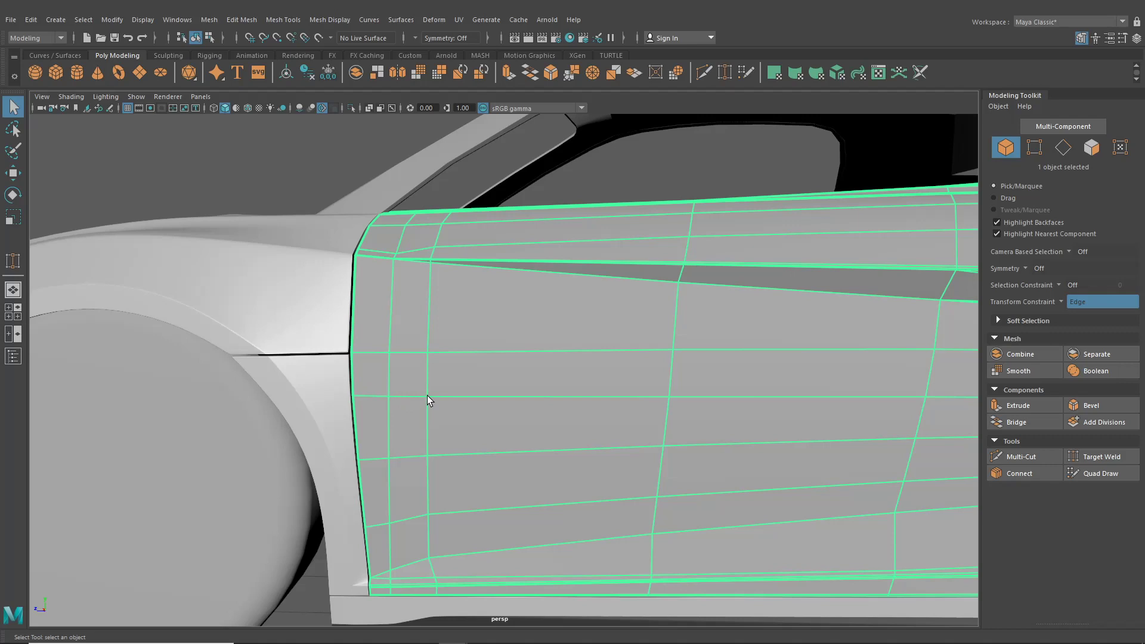
{"action": "key", "text": "3"}
{"action": "left_click", "coordinate": [242, 152]}
{"action": "left_click_drag", "start_coordinate": [242, 152], "coordinate": [608, 413], "text": "alt"}
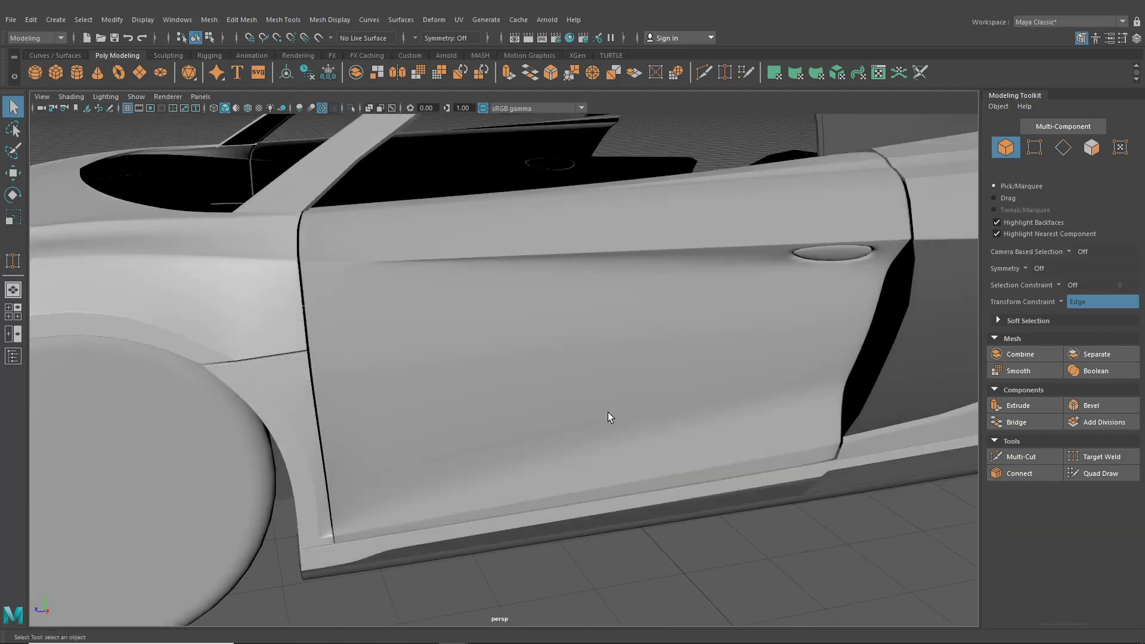
Insert supporting edge loops tight along the crease near the unsmoothed door's lower border.
{"action": "left_click", "coordinate": [620, 458]}
{"action": "key", "text": "1"}
{"action": "scroll", "coordinate": [571, 395], "scroll_direction": "up", "scroll_amount": 5}
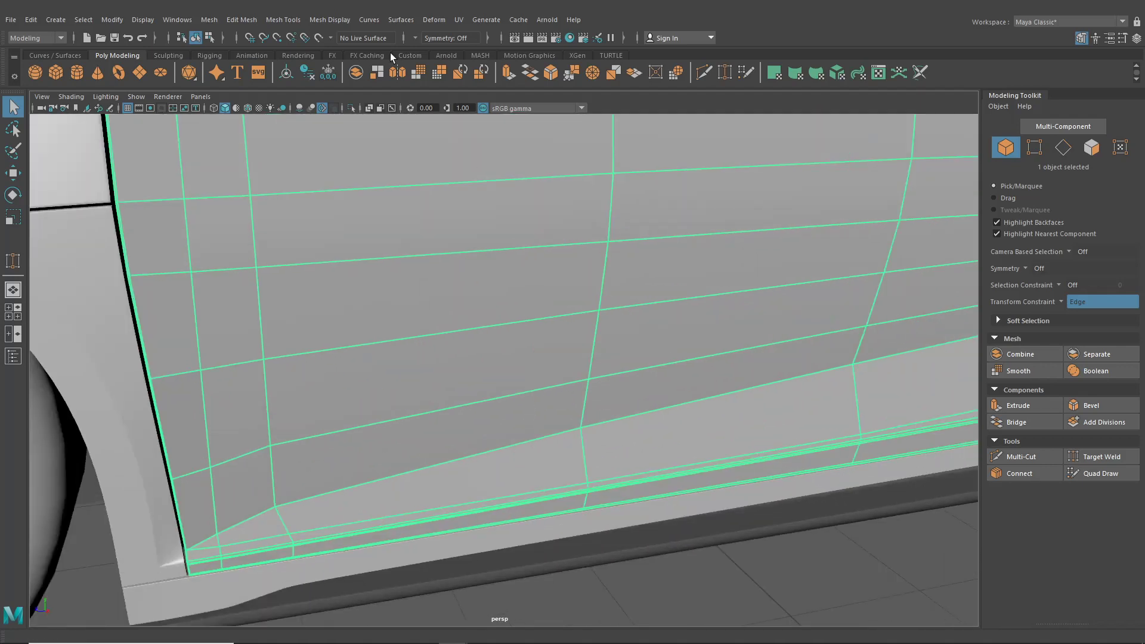
{"action": "left_click", "coordinate": [283, 19]}
{"action": "left_click", "coordinate": [298, 98]}
{"action": "left_click_drag", "start_coordinate": [488, 281], "coordinate": [603, 466], "text": "alt"}
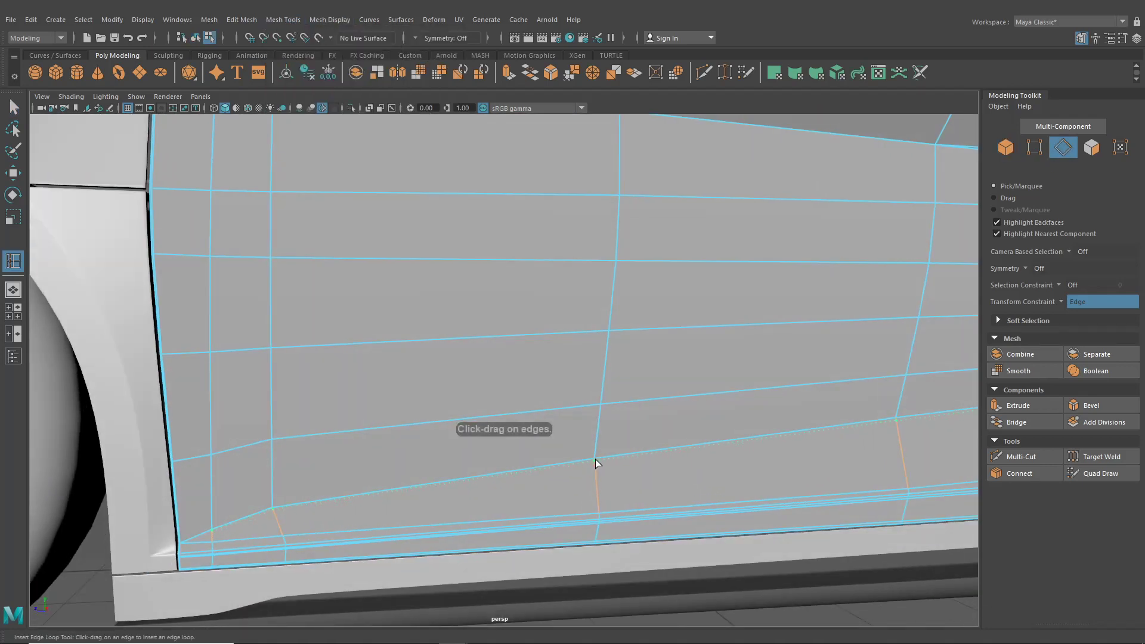
{"action": "left_click_drag", "start_coordinate": [597, 463], "coordinate": [596, 457]}
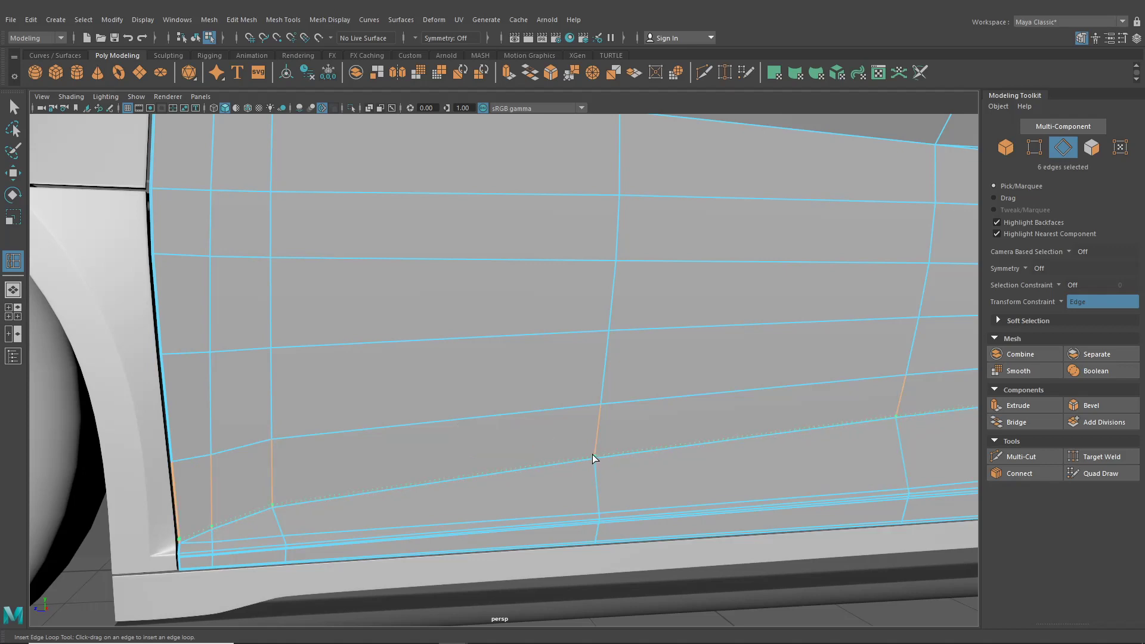
{"action": "left_click_drag", "start_coordinate": [593, 455], "coordinate": [594, 458]}
{"action": "left_click", "coordinate": [11, 112]}
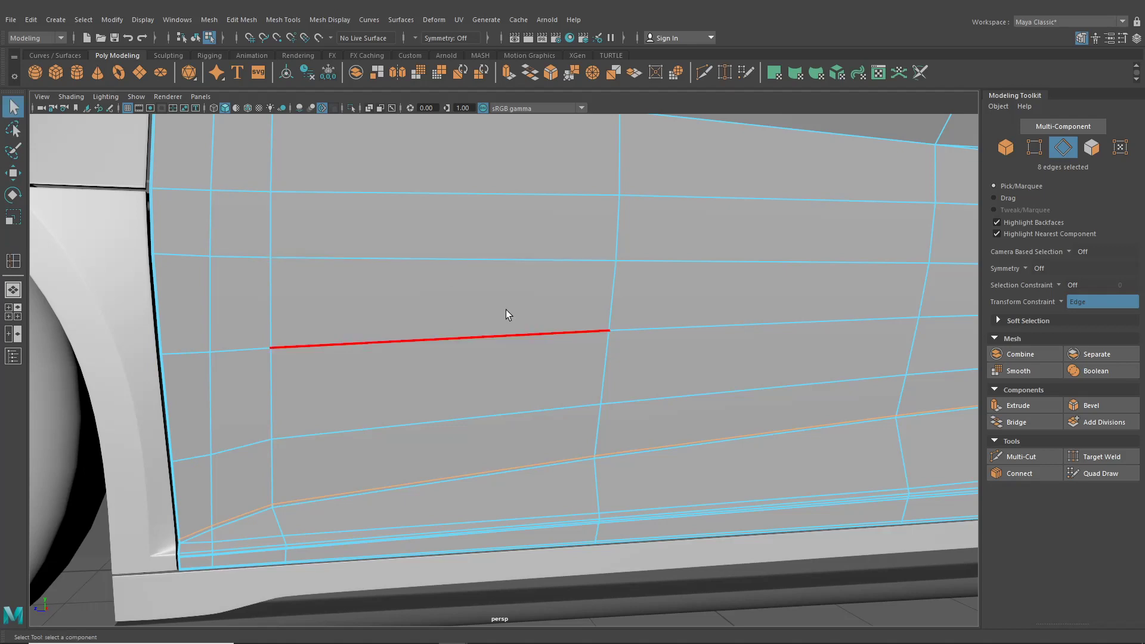
Preview the door smoothed and examine the lower crease across the whole side of the car.
{"action": "scroll", "coordinate": [507, 311], "scroll_direction": "down", "scroll_amount": 3}
{"action": "key", "text": "3"}
{"action": "left_click", "coordinate": [196, 38]}
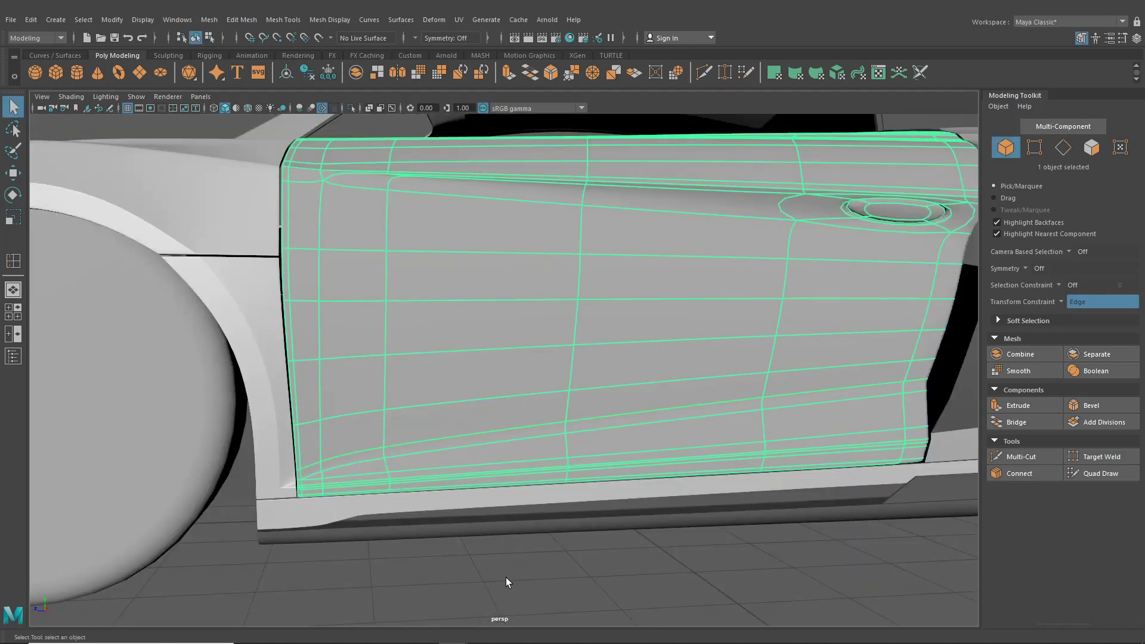
{"action": "left_click_drag", "start_coordinate": [506, 577], "coordinate": [486, 460], "text": "alt"}
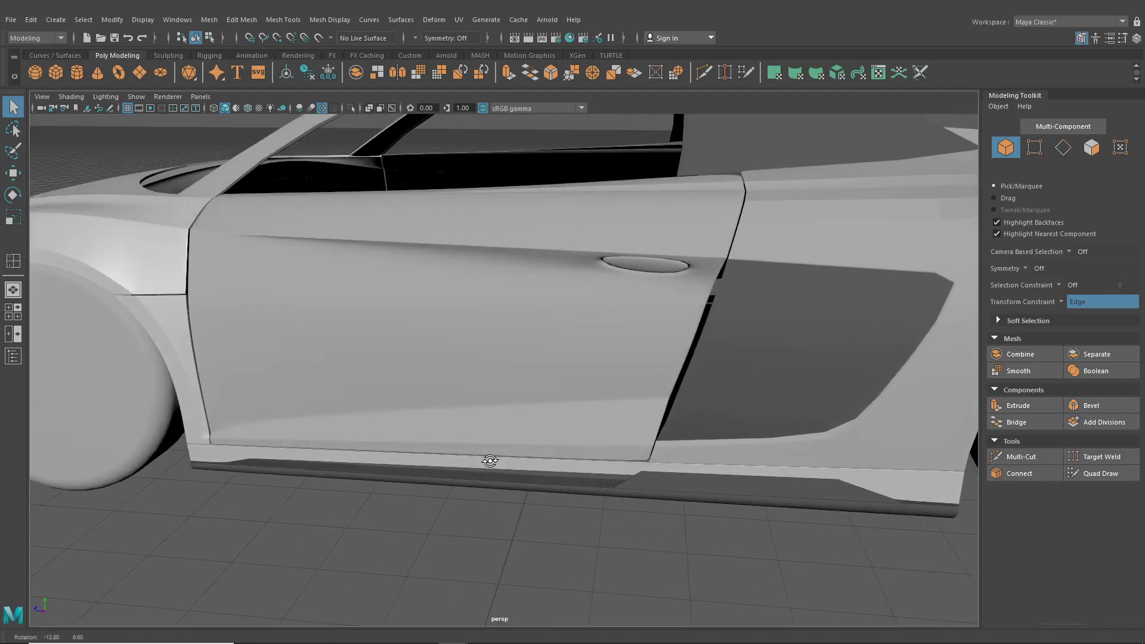
Cut a new edge line just inside the unsmoothed door's rear border, from above the handle recess to the first horizontal edge below it.
{"action": "left_click", "coordinate": [572, 365]}
{"action": "middle_click_drag", "start_coordinate": [623, 288], "coordinate": [471, 296], "text": "alt"}
{"action": "scroll", "coordinate": [471, 296], "scroll_direction": "up", "scroll_amount": 4}
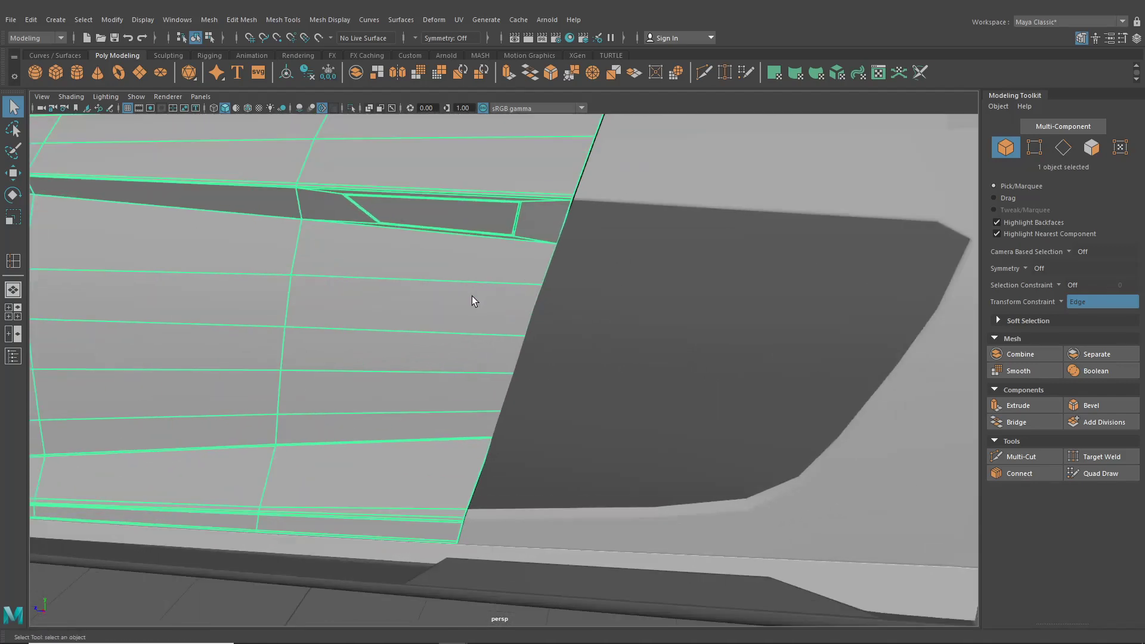
{"action": "left_click_drag", "start_coordinate": [471, 296], "coordinate": [491, 288], "text": "alt"}
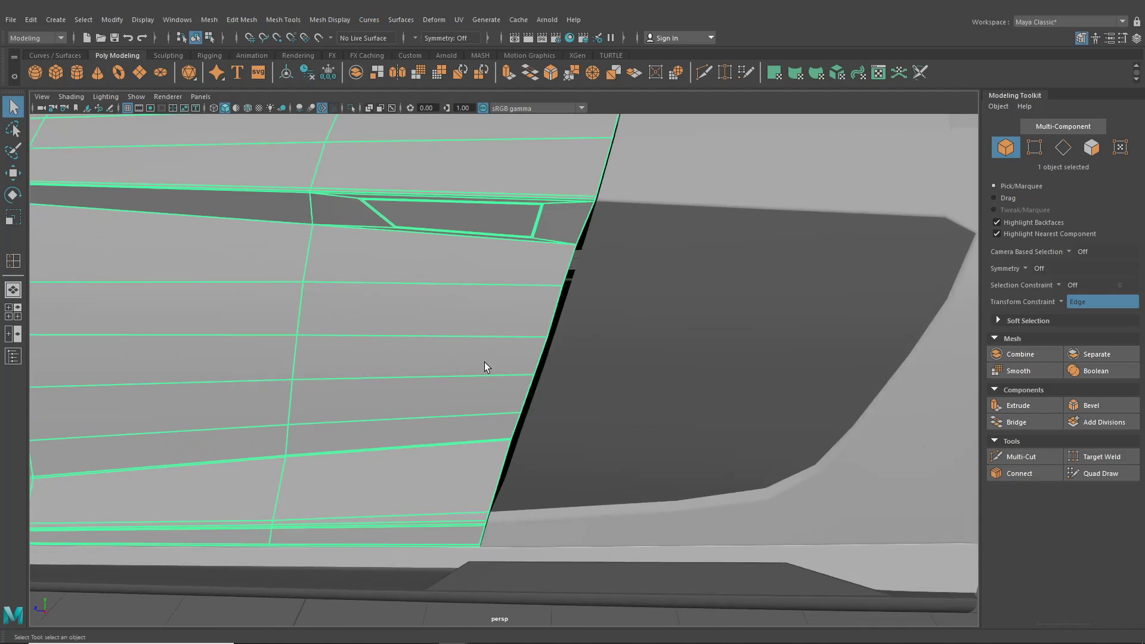
{"action": "scroll", "coordinate": [484, 366], "scroll_direction": "down", "scroll_amount": 2}
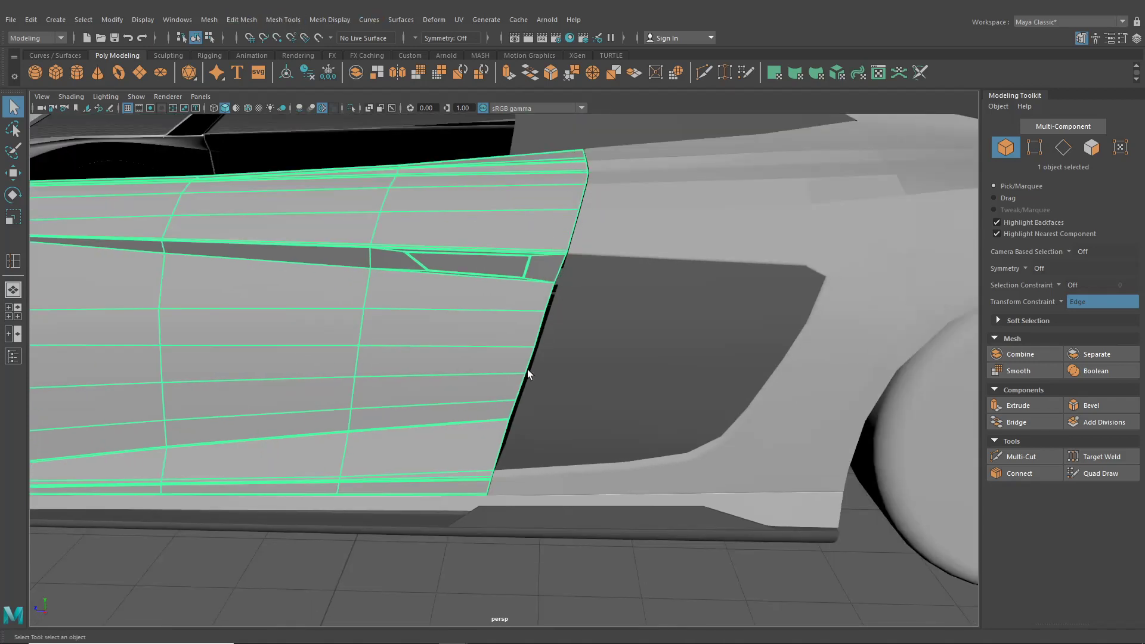
{"action": "scroll", "coordinate": [527, 257], "scroll_direction": "up", "scroll_amount": 3}
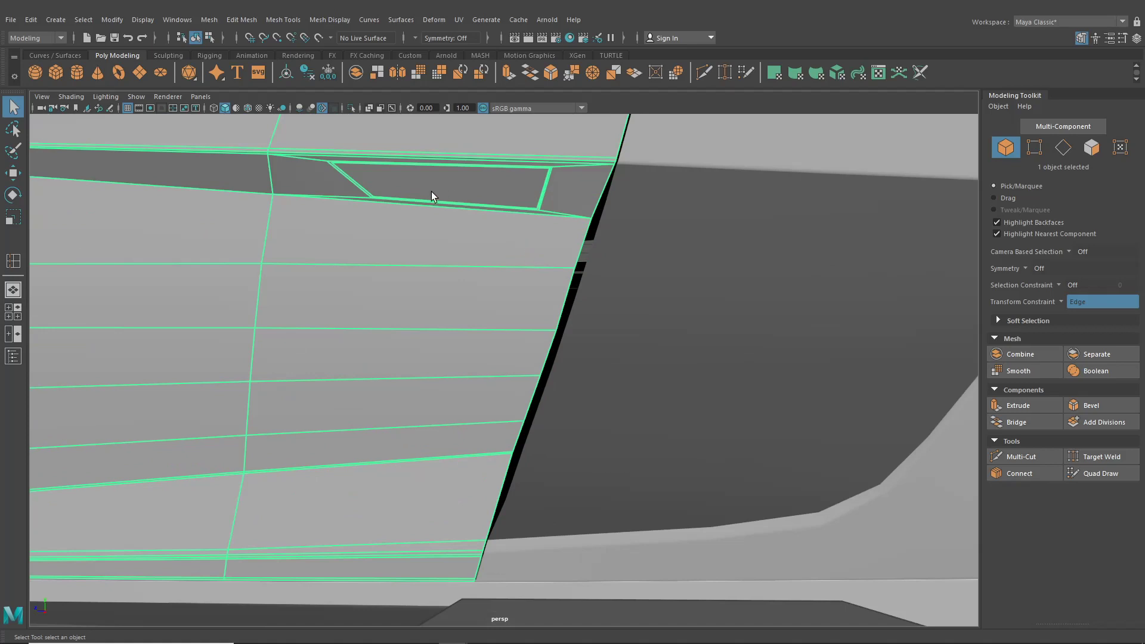
{"action": "middle_click_drag", "start_coordinate": [409, 181], "coordinate": [362, 195], "text": "alt"}
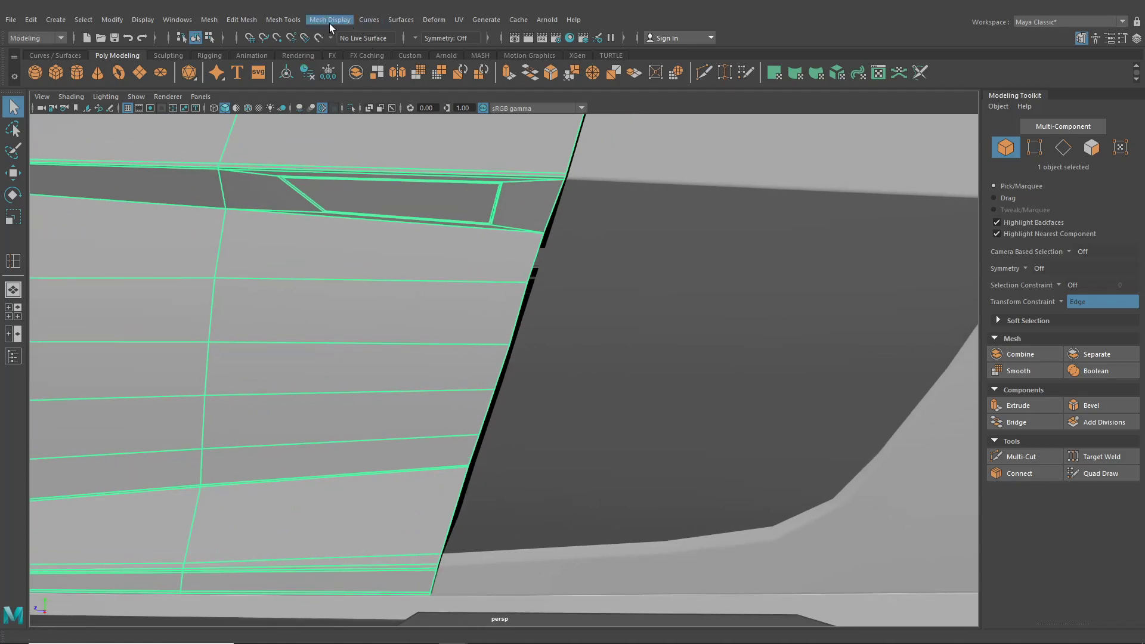
{"action": "left_click", "coordinate": [702, 72]}
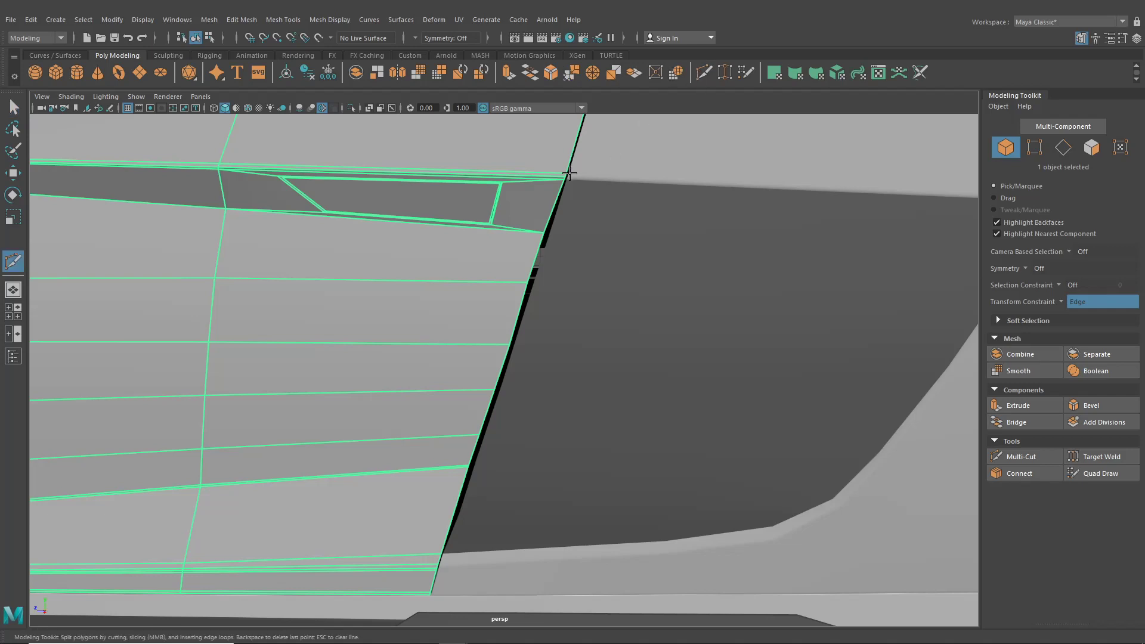
{"action": "scroll", "coordinate": [475, 281], "scroll_direction": "up", "scroll_amount": 8}
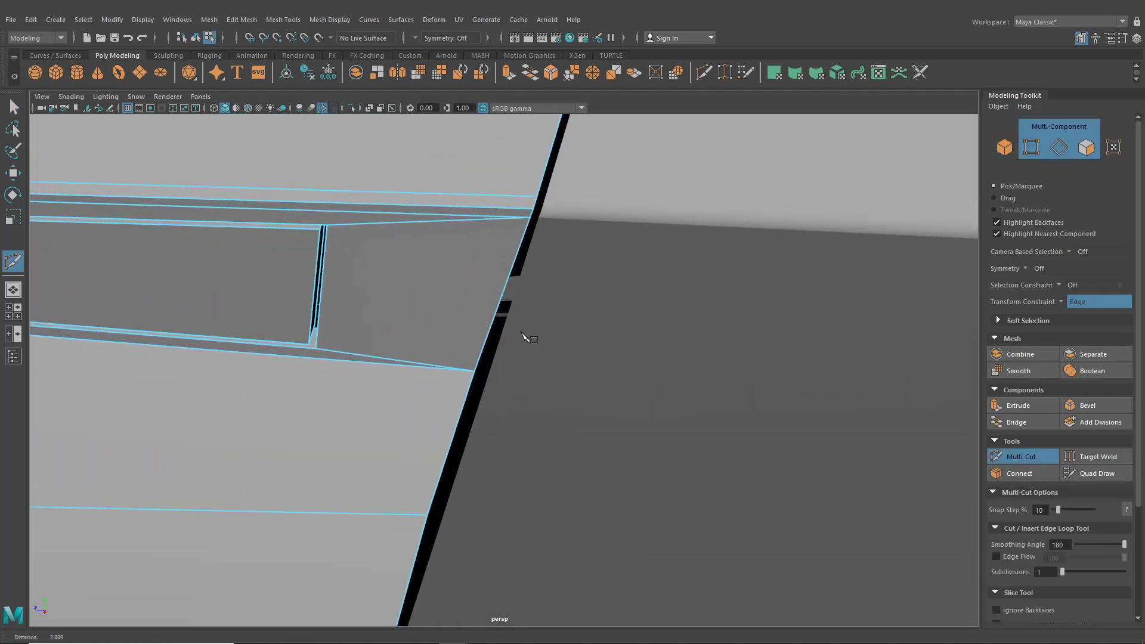
{"action": "scroll", "coordinate": [523, 334], "scroll_direction": "up", "scroll_amount": 2}
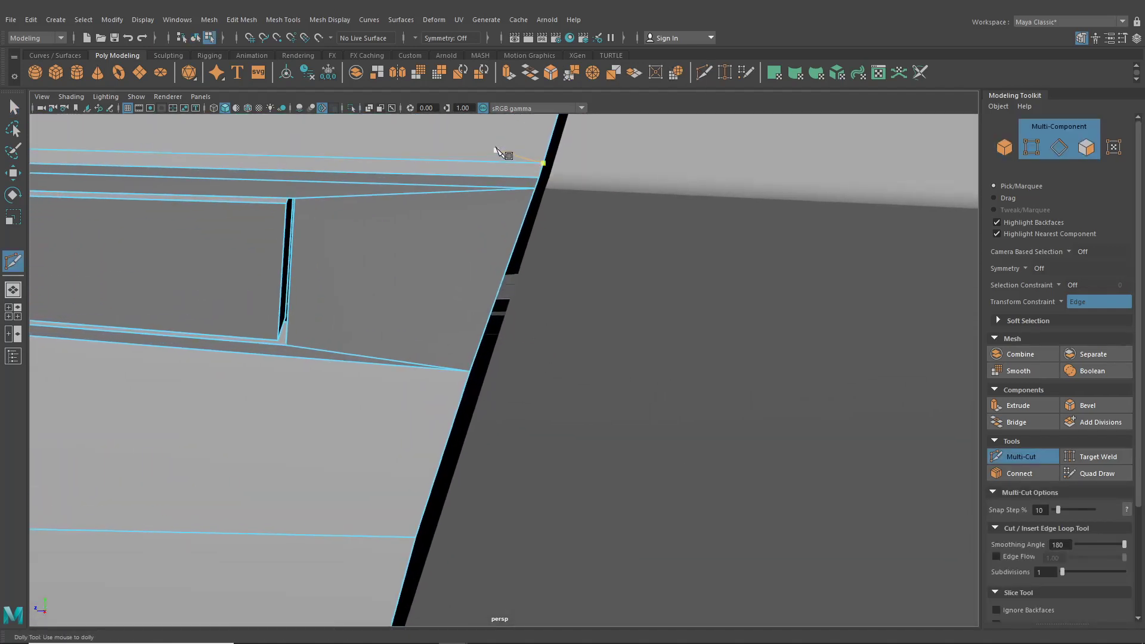
{"action": "left_click", "coordinate": [533, 173]}
{"action": "left_click", "coordinate": [459, 385]}
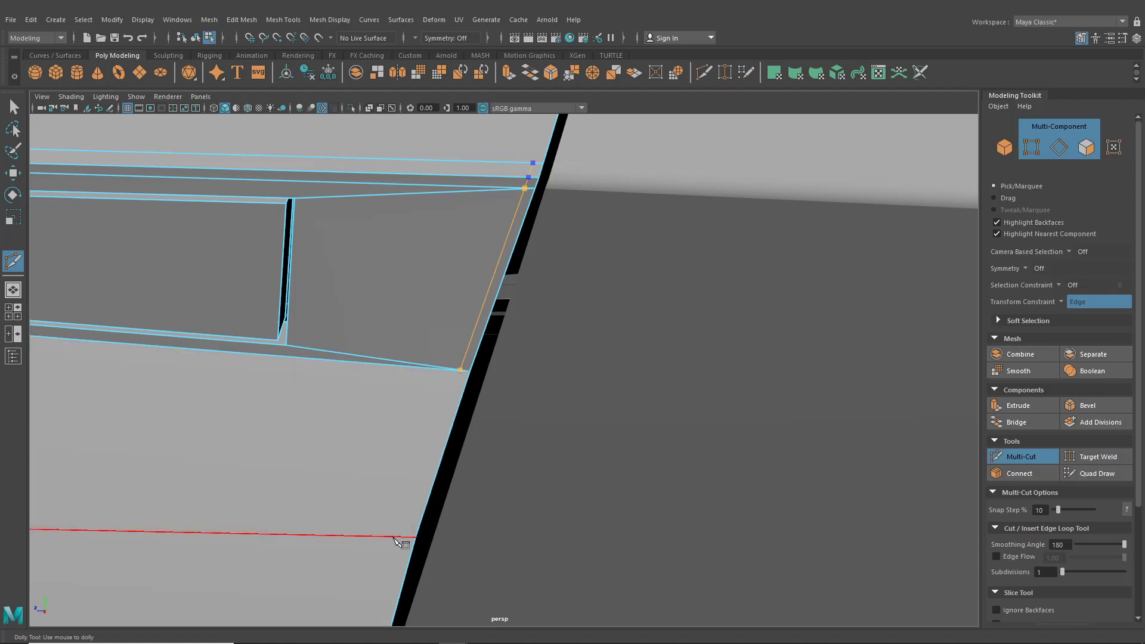
{"action": "right_click", "coordinate": [409, 540]}
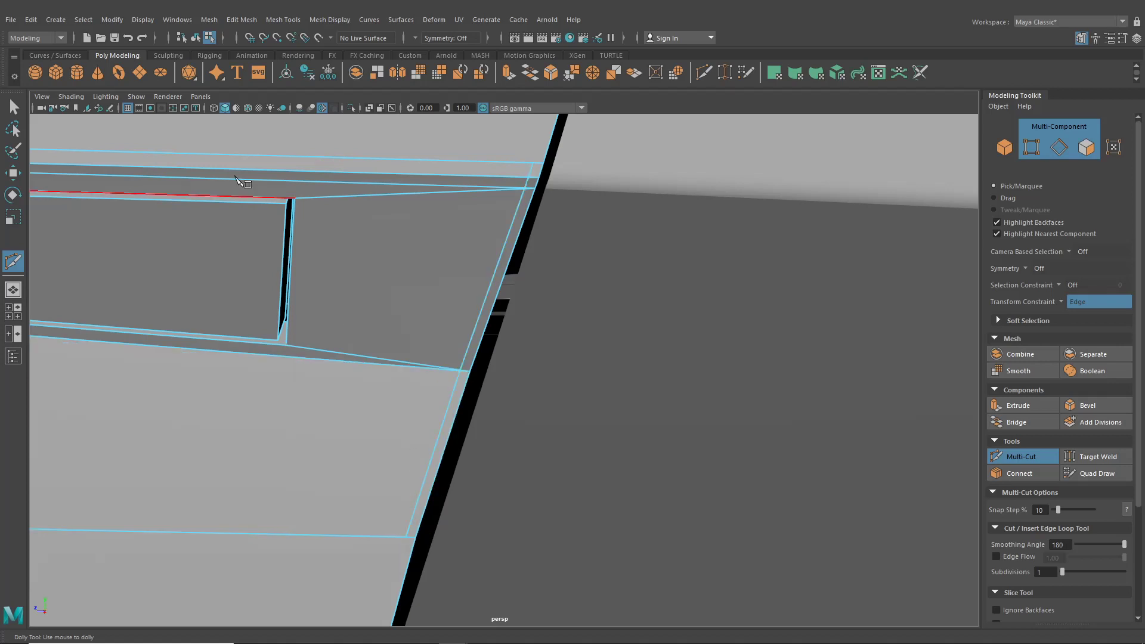
Target-weld the stray vertex where the new cut crosses the lower rear corner of the handle recess.
{"action": "left_click", "coordinate": [13, 108]}
{"action": "right_click_drag", "start_coordinate": [282, 206], "coordinate": [388, 302], "text": "alt"}
{"action": "right_click_drag", "start_coordinate": [352, 177], "coordinate": [304, 177]}
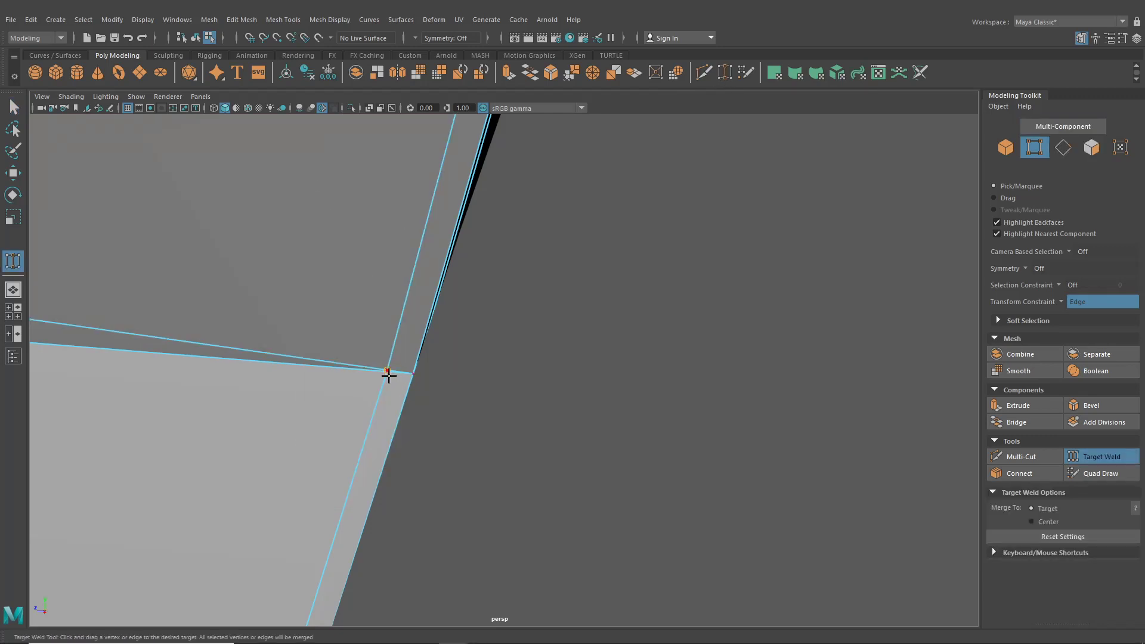
{"action": "left_click_drag", "start_coordinate": [389, 376], "coordinate": [391, 378]}
{"action": "right_click_drag", "start_coordinate": [391, 378], "coordinate": [397, 281], "text": "alt"}
{"action": "middle_click_drag", "start_coordinate": [397, 281], "coordinate": [373, 340], "text": "alt"}
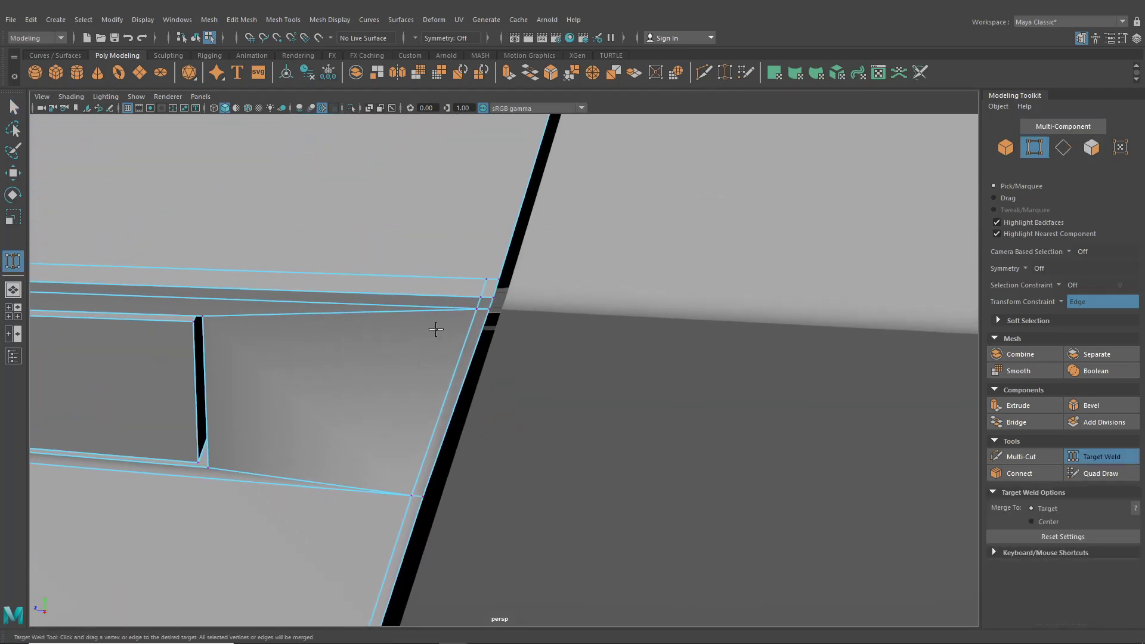
Target-weld the stray vertex where the new cut meets the recess's upper rear corner, and return to object mode.
{"action": "left_click_drag", "start_coordinate": [436, 329], "coordinate": [430, 376], "text": "alt"}
{"action": "middle_click_drag", "start_coordinate": [430, 376], "coordinate": [417, 398], "text": "alt"}
{"action": "right_click_drag", "start_coordinate": [376, 377], "coordinate": [414, 427], "text": "alt"}
{"action": "left_click_drag", "start_coordinate": [414, 427], "coordinate": [381, 417], "text": "alt"}
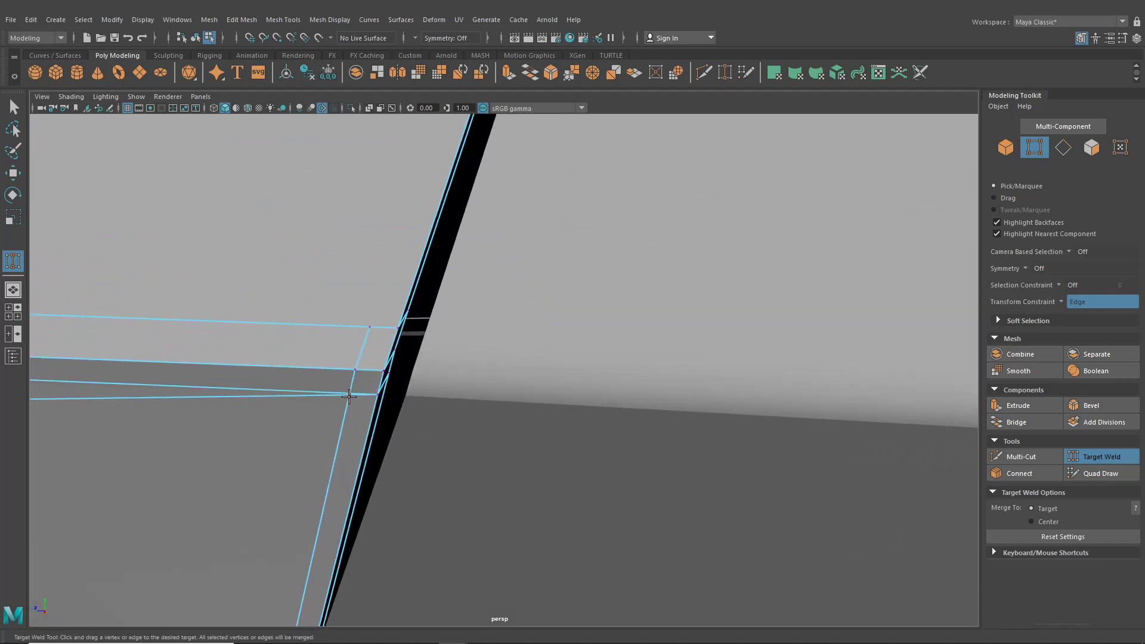
{"action": "left_click_drag", "start_coordinate": [353, 386], "coordinate": [353, 389]}
{"action": "middle_click_drag", "start_coordinate": [359, 414], "coordinate": [401, 315], "text": "alt"}
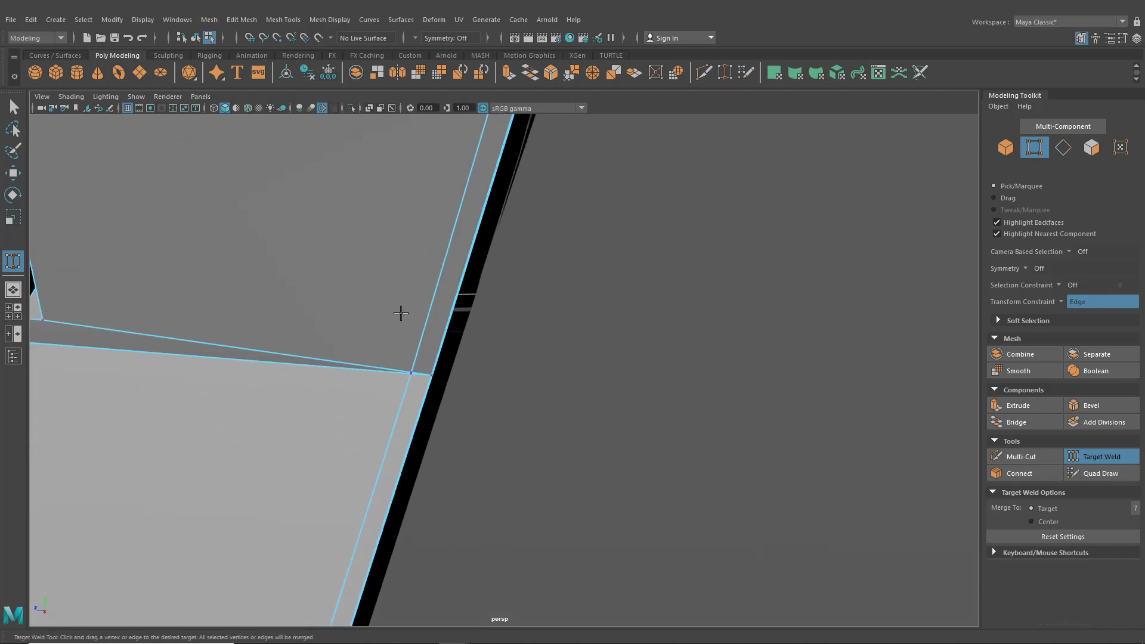
{"action": "mouse_move", "coordinate": [401, 314]}
{"action": "left_mouse_down", "text": "alt"}
{"action": "mouse_move", "coordinate": [416, 384]}
{"action": "mouse_move", "coordinate": [390, 381]}
{"action": "left_mouse_up", "text": "alt"}
{"action": "scroll", "coordinate": [386, 380], "scroll_direction": "down", "scroll_amount": 5}
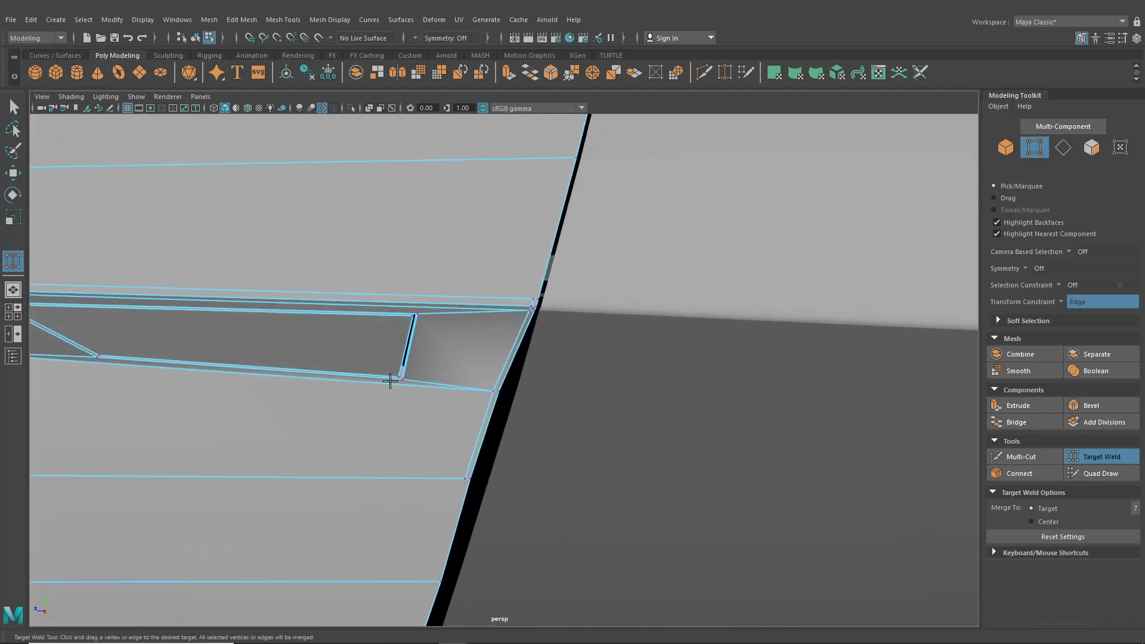
{"action": "key", "text": "q"}
{"action": "left_click", "coordinate": [196, 37]}
{"action": "scroll", "coordinate": [355, 196], "scroll_direction": "down", "scroll_amount": 5}
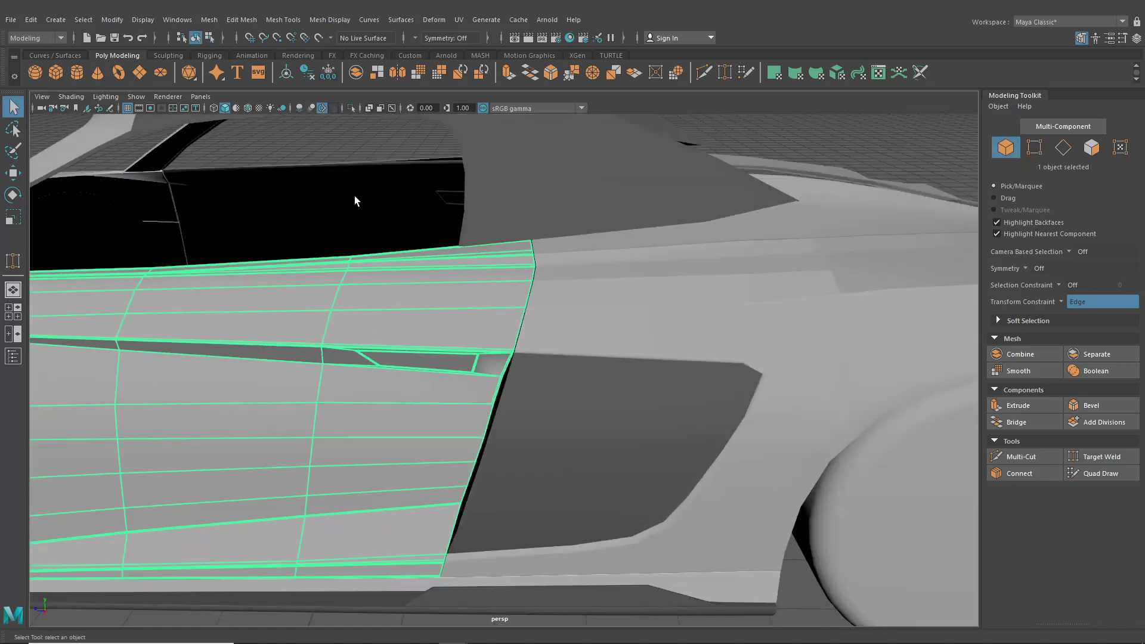
Insert an edge loop close to the door's rear border in the section above the handle recess.
{"action": "left_click", "coordinate": [282, 20]}
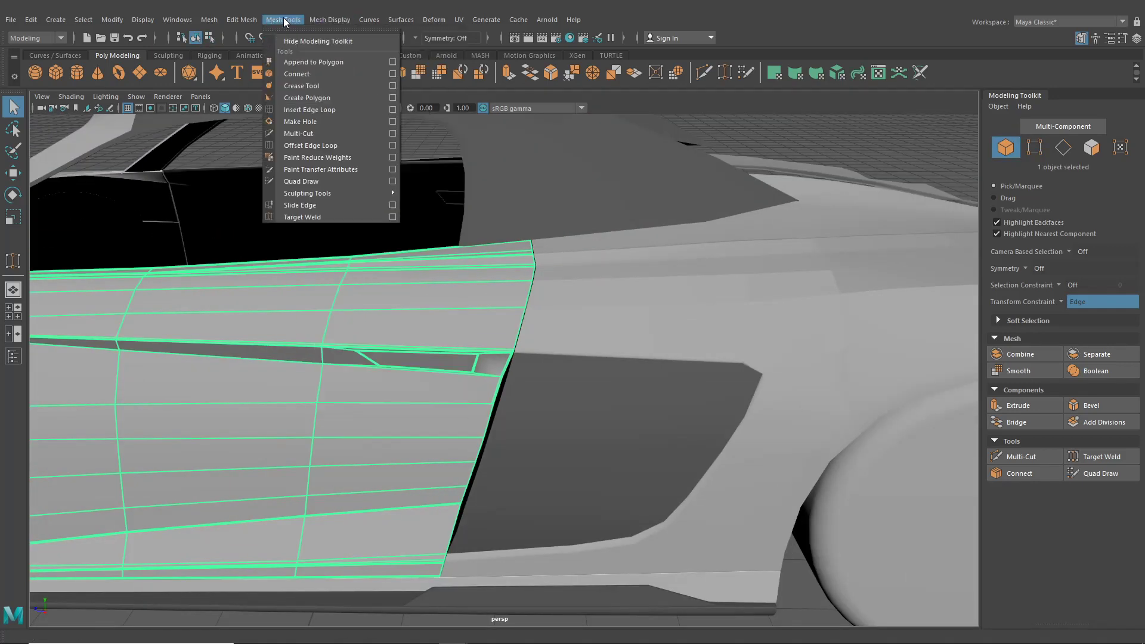
{"action": "left_click", "coordinate": [328, 112]}
{"action": "left_click_drag", "start_coordinate": [329, 119], "coordinate": [338, 244], "text": "alt"}
{"action": "scroll", "coordinate": [338, 245], "scroll_direction": "up", "scroll_amount": 5}
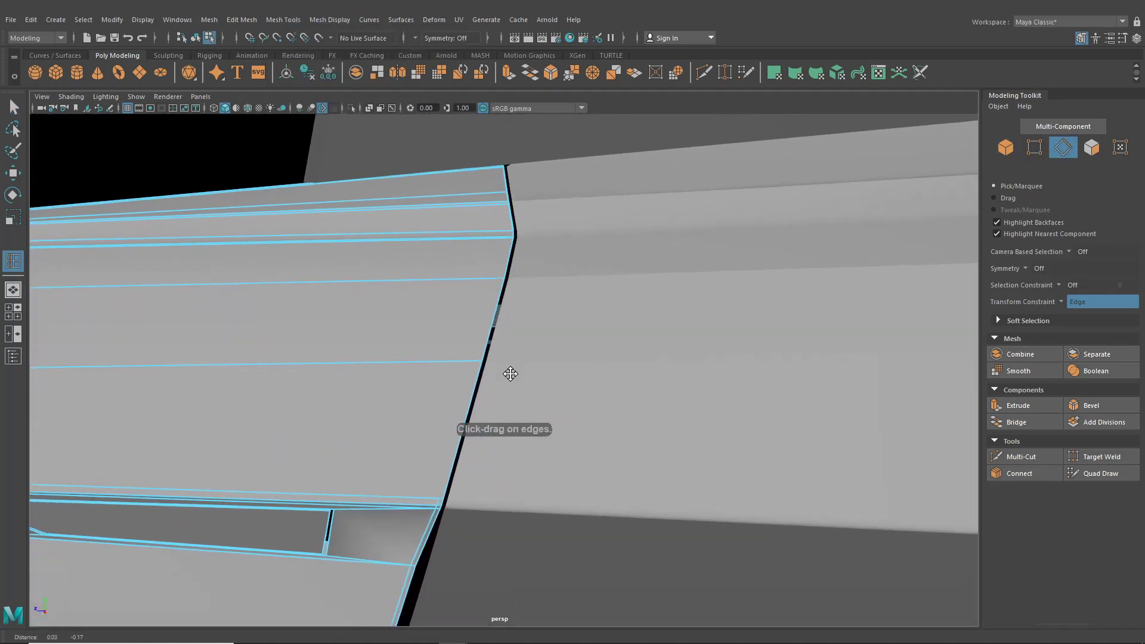
{"action": "left_click", "coordinate": [478, 355]}
Insert an edge loop close to the door's rear border in the section below the handle recess.
{"action": "scroll", "coordinate": [479, 358], "scroll_direction": "down", "scroll_amount": 4}
{"action": "mouse_move", "coordinate": [476, 404]}
{"action": "middle_mouse_down", "text": "alt"}
{"action": "mouse_move", "coordinate": [483, 284]}
{"action": "mouse_move", "coordinate": [475, 385]}
{"action": "middle_mouse_up", "text": "alt"}
{"action": "scroll", "coordinate": [464, 283], "scroll_direction": "up", "scroll_amount": 4}
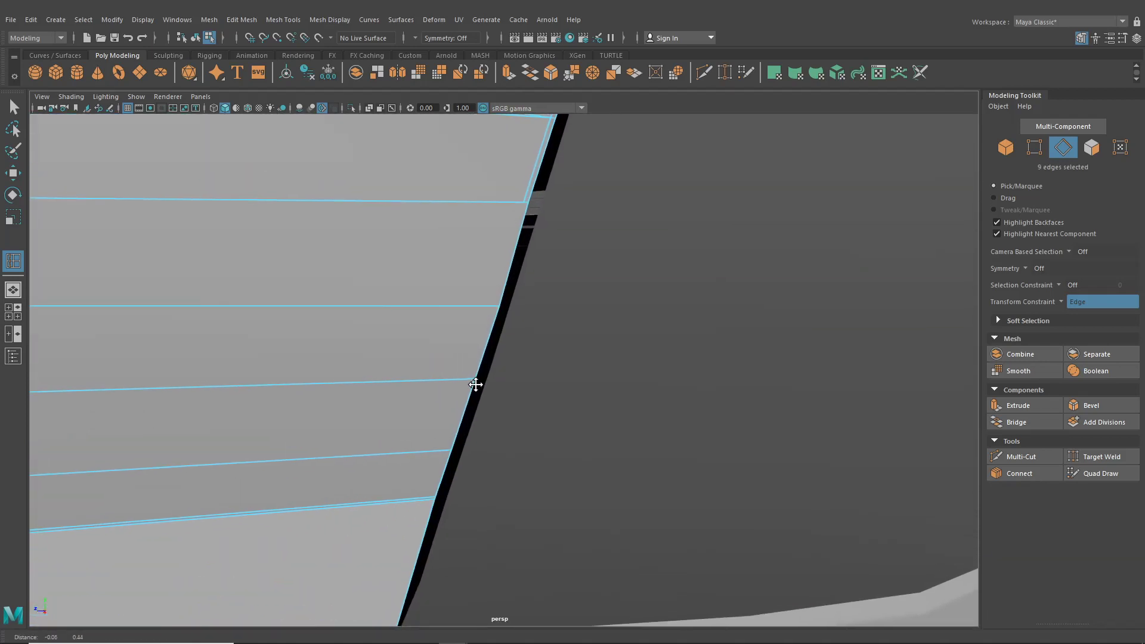
{"action": "left_click", "coordinate": [494, 310]}
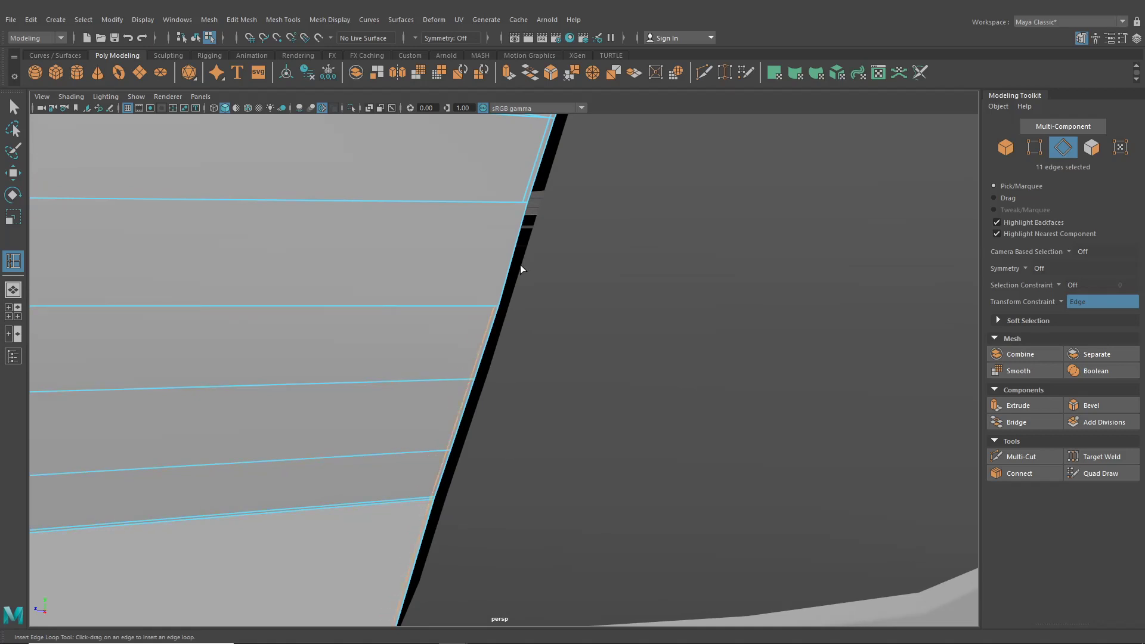
Cut an edge joining the lower rear border loop to the end of the cut beneath the handle recess.
{"action": "left_click", "coordinate": [705, 73]}
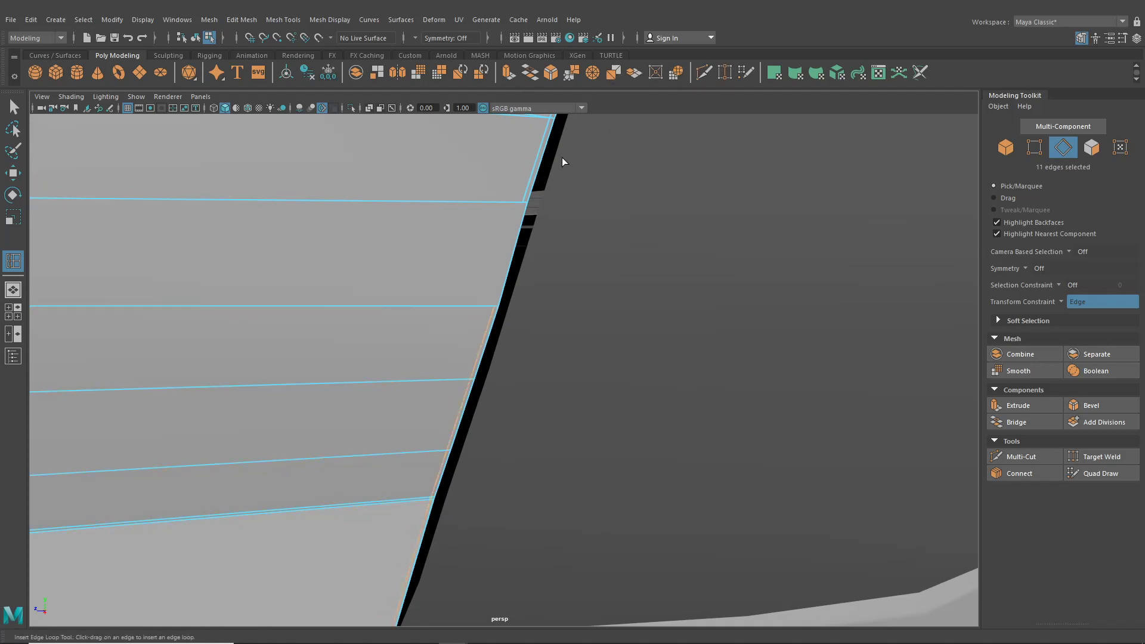
{"action": "left_click", "coordinate": [523, 203]}
{"action": "left_click", "coordinate": [497, 310]}
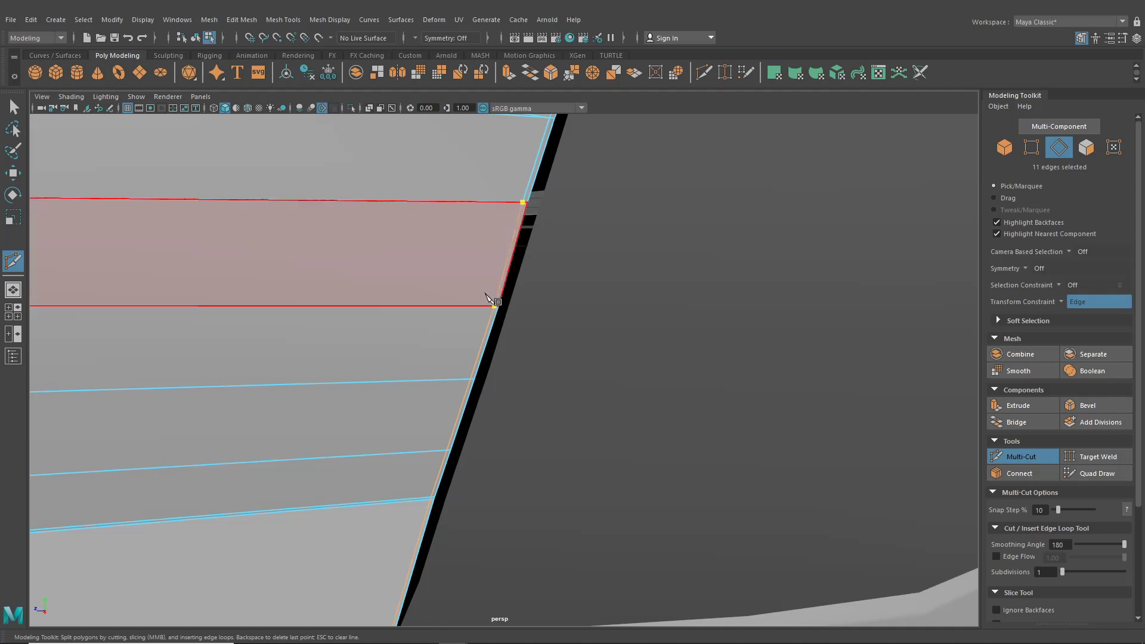
{"action": "right_click", "coordinate": [492, 297]}
Cut an edge joining the upper rear border loop to the cut above the handle recess, and return to object mode.
{"action": "scroll", "coordinate": [524, 227], "scroll_direction": "down", "scroll_amount": 5}
{"action": "middle_click_drag", "start_coordinate": [525, 227], "coordinate": [502, 291], "text": "alt"}
{"action": "right_click_drag", "start_coordinate": [503, 294], "coordinate": [570, 398], "text": "alt"}
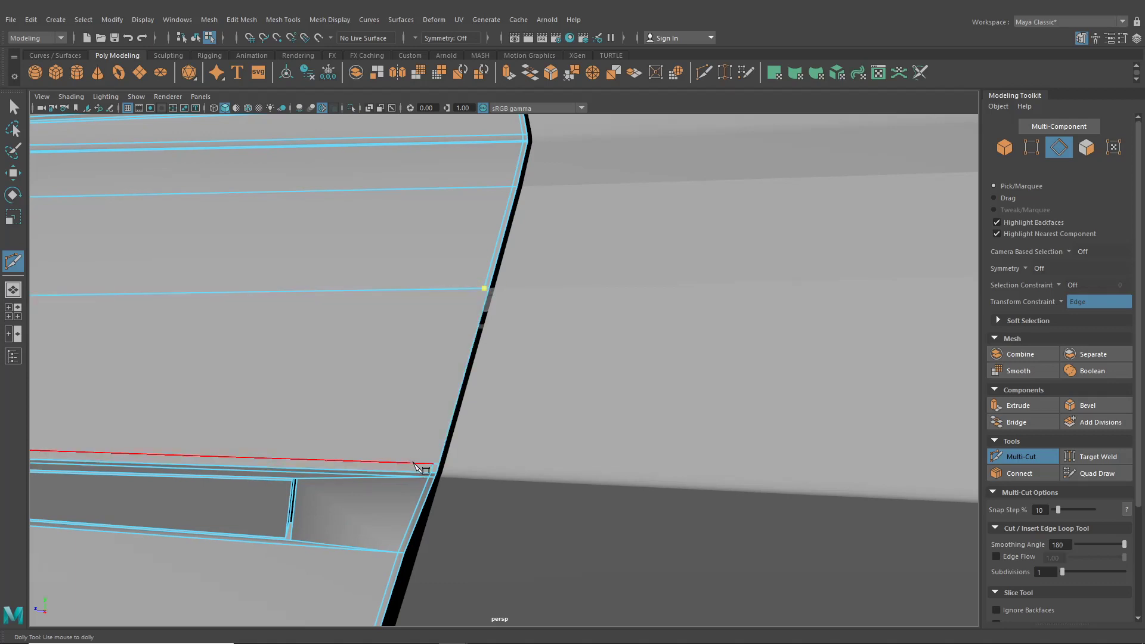
{"action": "left_click", "coordinate": [433, 463]}
{"action": "key", "text": "q"}
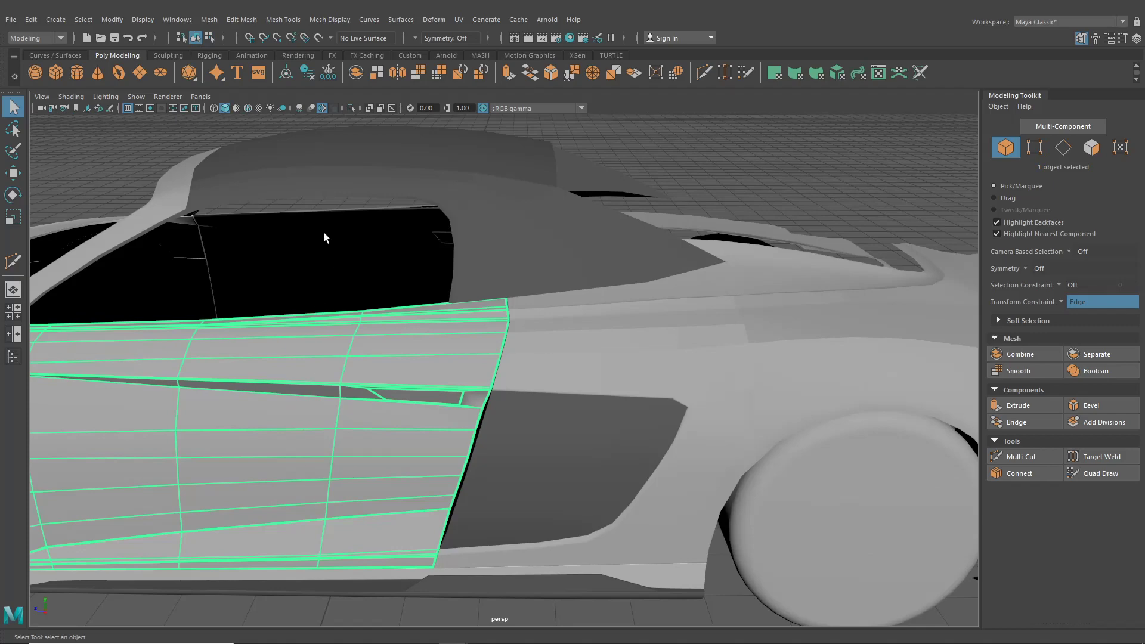
Preview the door smoothed, examine its rear border, handle and creases from several angles, and compare it with the unsmoothed mesh.
{"action": "left_click", "coordinate": [732, 167]}
{"action": "left_click", "coordinate": [472, 414]}
{"action": "key", "text": "3"}
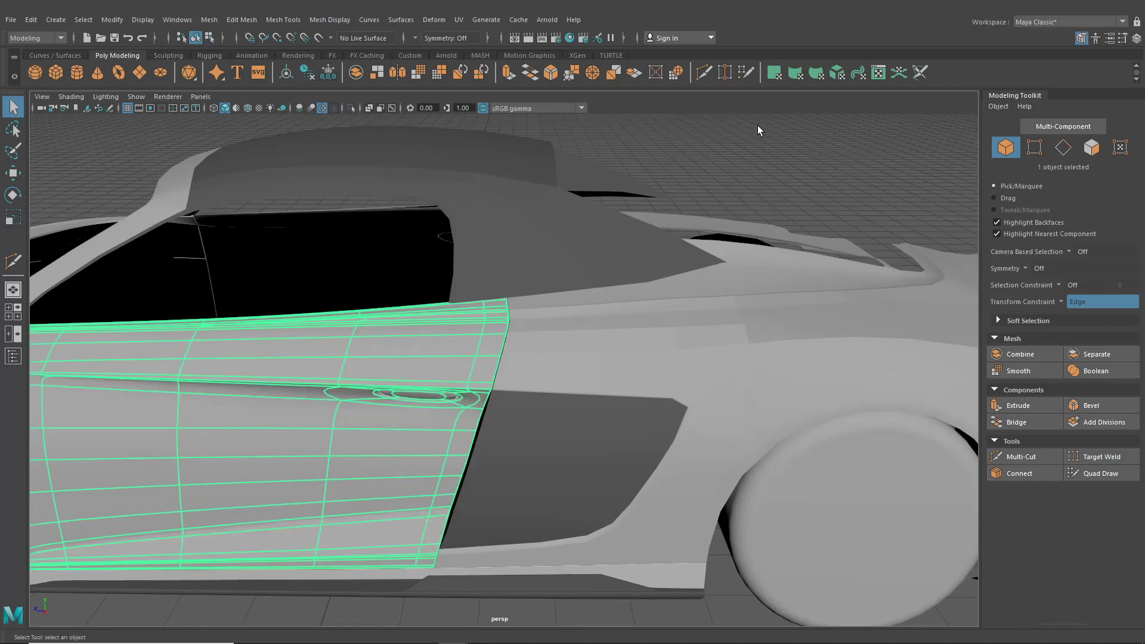
{"action": "left_click", "coordinate": [757, 125]}
{"action": "scroll", "coordinate": [581, 269], "scroll_direction": "down", "scroll_amount": 2}
{"action": "middle_click_drag", "start_coordinate": [581, 270], "coordinate": [642, 230], "text": "alt"}
{"action": "left_click_drag", "start_coordinate": [641, 230], "coordinate": [617, 253], "text": "alt"}
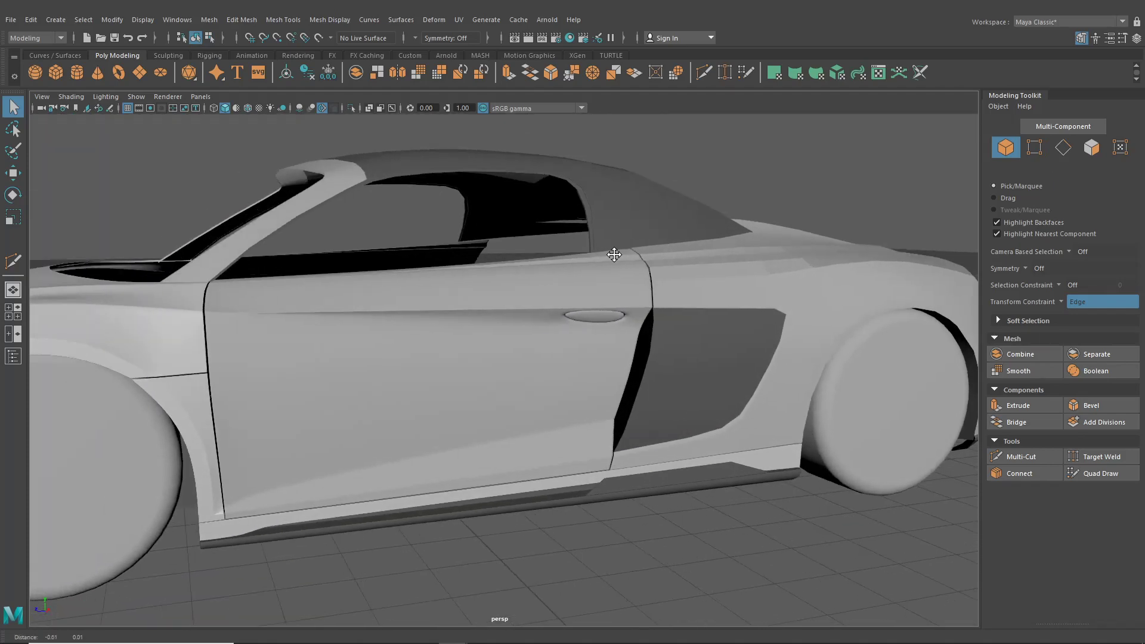
{"action": "right_click_drag", "start_coordinate": [616, 253], "coordinate": [690, 276], "text": "alt"}
{"action": "left_click_drag", "start_coordinate": [690, 276], "coordinate": [576, 292], "text": "alt"}
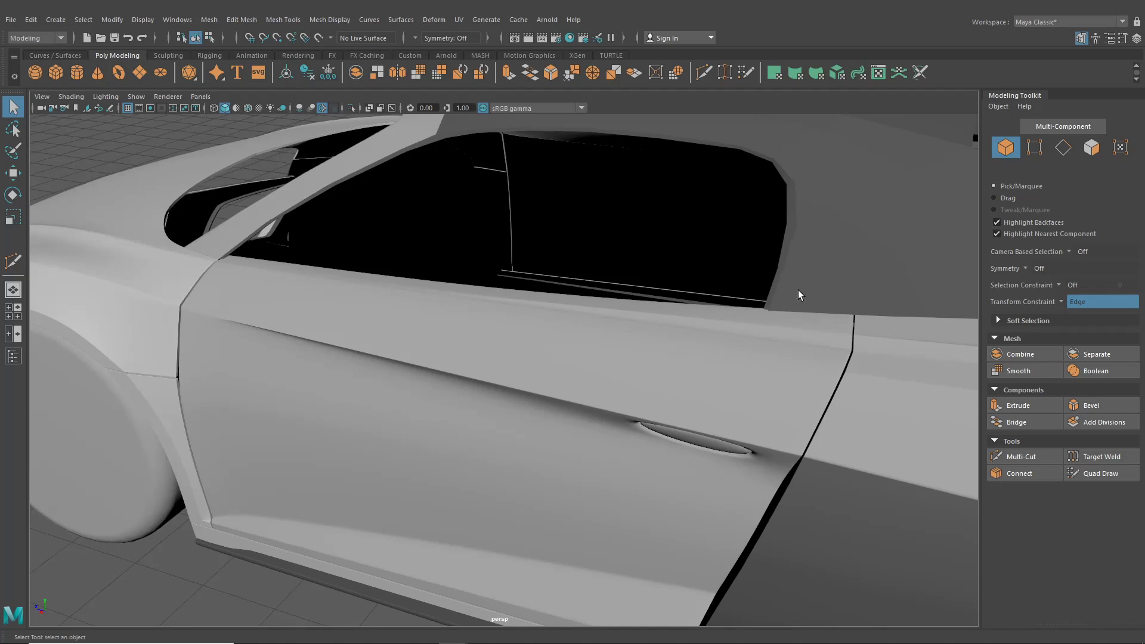
{"action": "left_click_drag", "start_coordinate": [822, 331], "coordinate": [599, 339], "text": "alt"}
{"action": "left_click_drag", "start_coordinate": [502, 464], "coordinate": [701, 475], "text": "alt"}
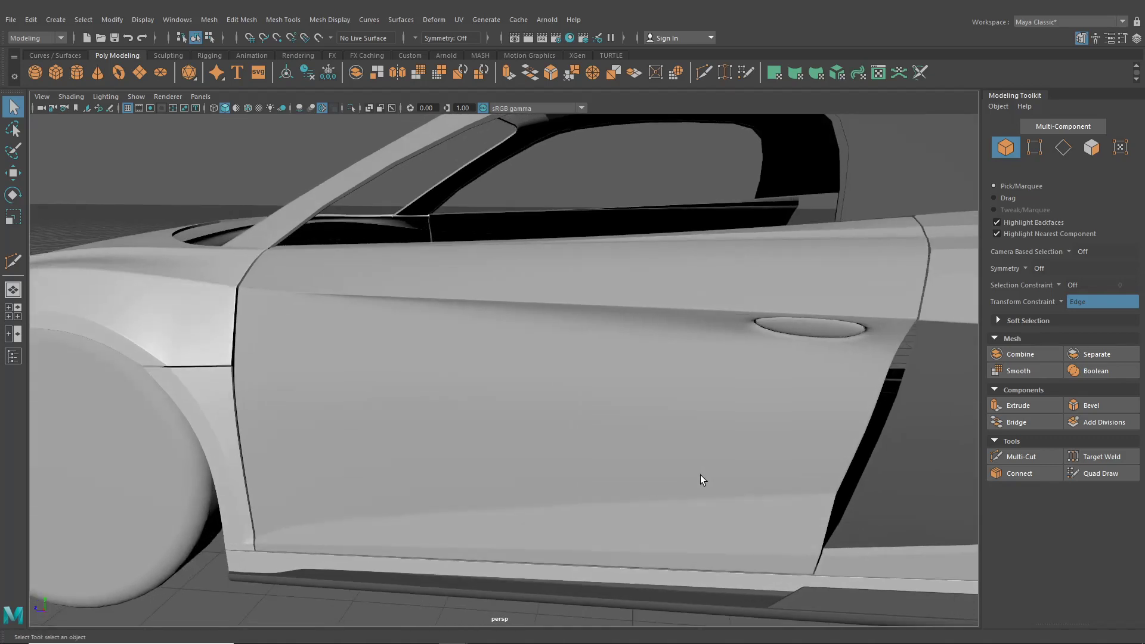
{"action": "left_click", "coordinate": [674, 370]}
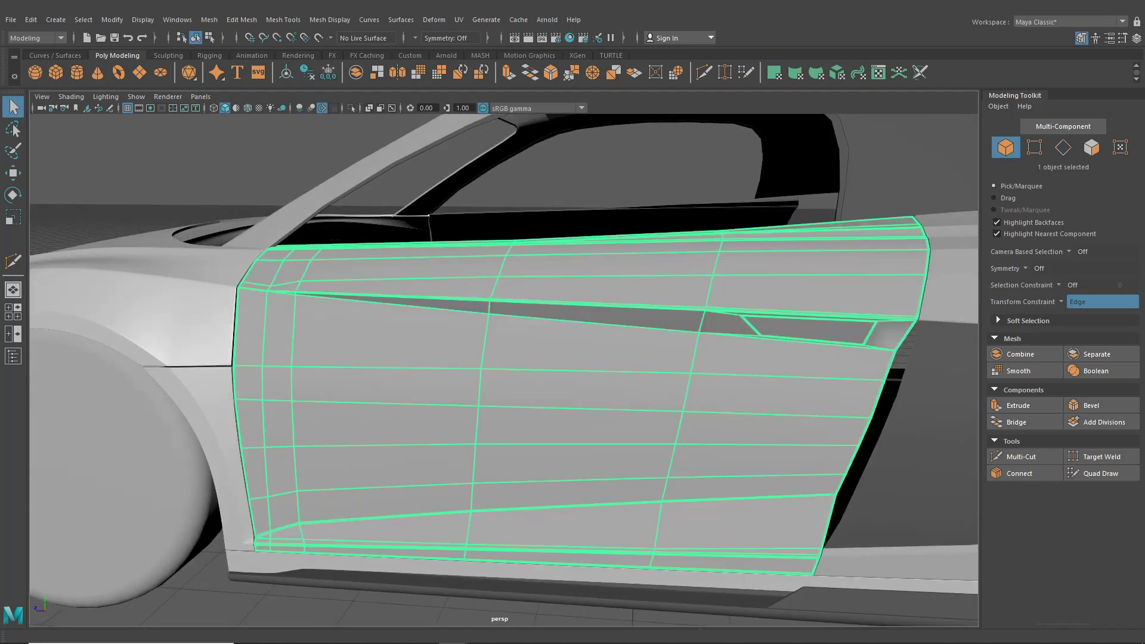
Insert an edge loop just below the crease that runs along the door beneath the handle recess.
{"action": "left_click", "coordinate": [242, 19]}
{"action": "mouse_move", "coordinate": [284, 23]}
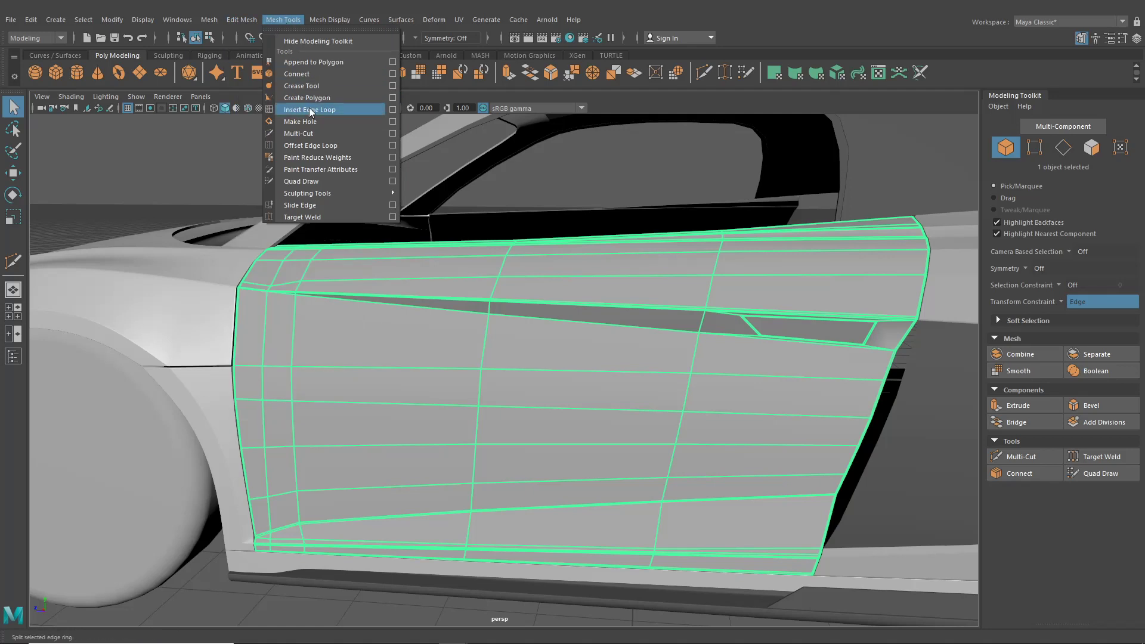
{"action": "left_click", "coordinate": [310, 110]}
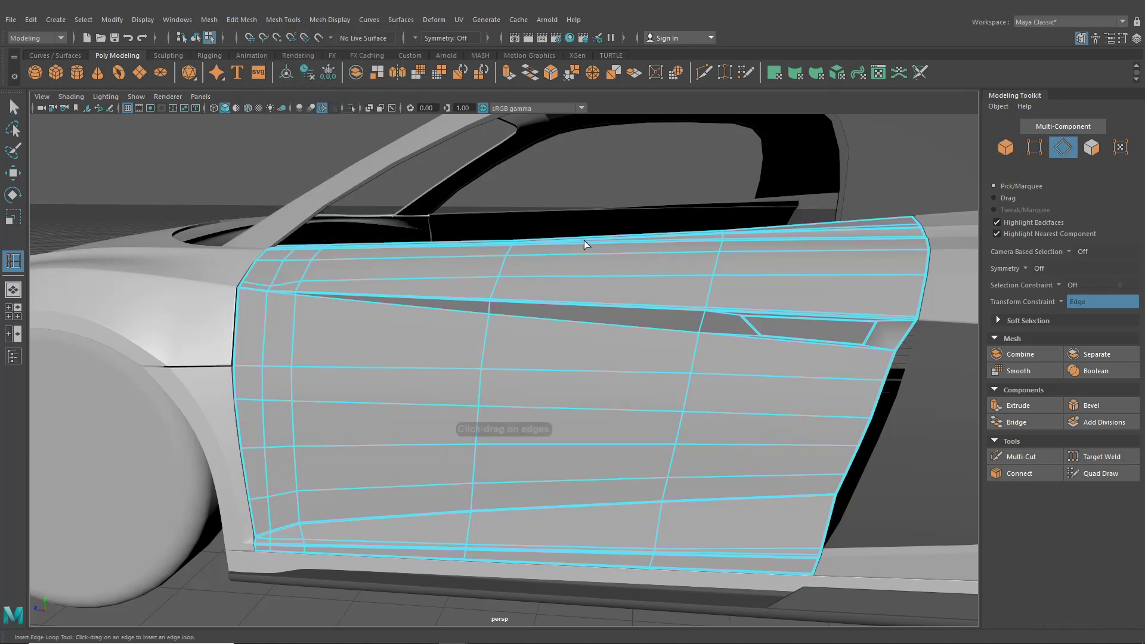
{"action": "left_click", "coordinate": [699, 336]}
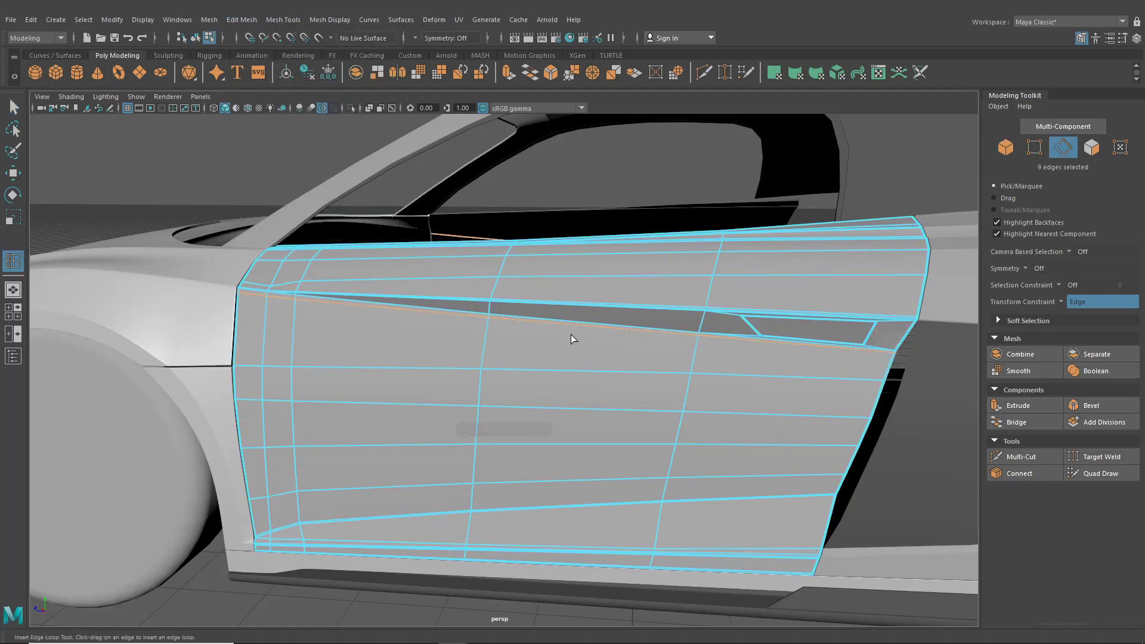
Show the front fender unsmoothed with wireframes on the shaded parts, and insert an edge loop close to its rear border.
{"action": "left_click_drag", "start_coordinate": [570, 335], "coordinate": [694, 360], "text": "alt"}
{"action": "left_click", "coordinate": [547, 314]}
{"action": "middle_click_drag", "start_coordinate": [547, 314], "coordinate": [482, 339], "text": "alt"}
{"action": "key", "text": "1"}
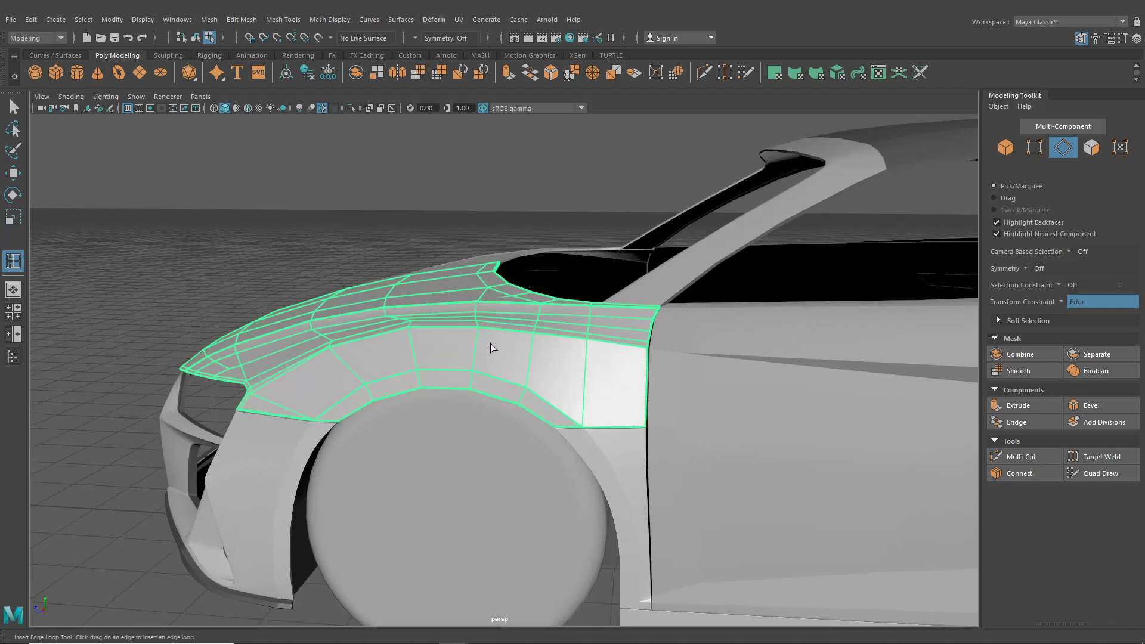
{"action": "right_click_drag", "start_coordinate": [490, 343], "coordinate": [601, 358], "text": "alt"}
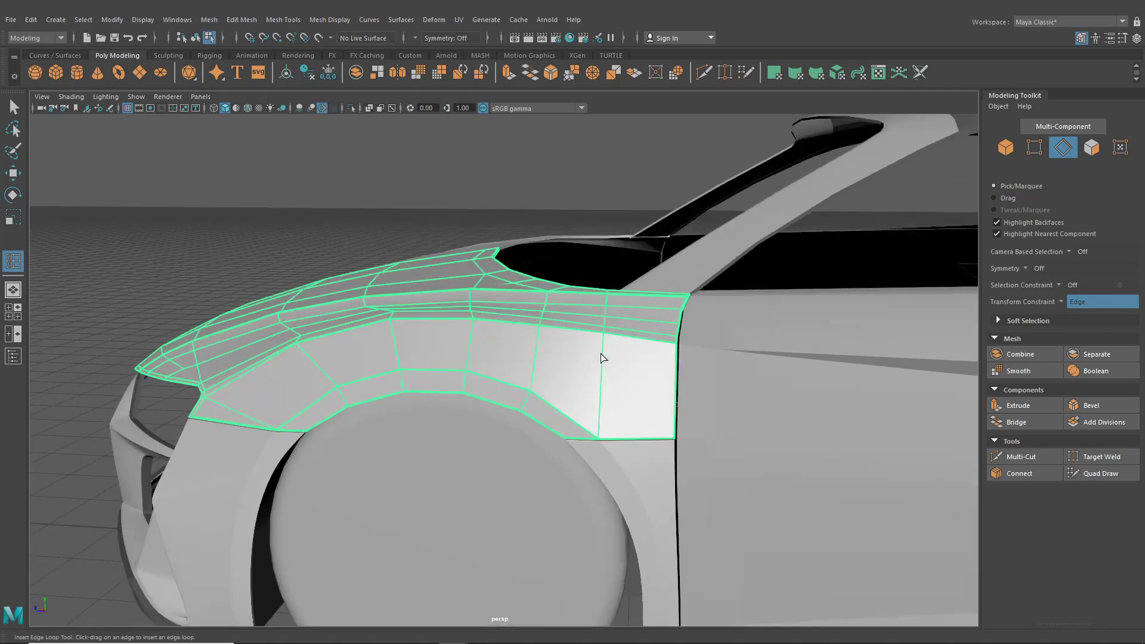
{"action": "left_click", "coordinate": [249, 108]}
{"action": "mouse_move", "coordinate": [382, 203]}
{"action": "right_mouse_down", "text": "alt"}
{"action": "mouse_move", "coordinate": [475, 271]}
{"action": "mouse_move", "coordinate": [539, 371]}
{"action": "mouse_move", "coordinate": [631, 389]}
{"action": "right_mouse_up", "text": "alt"}
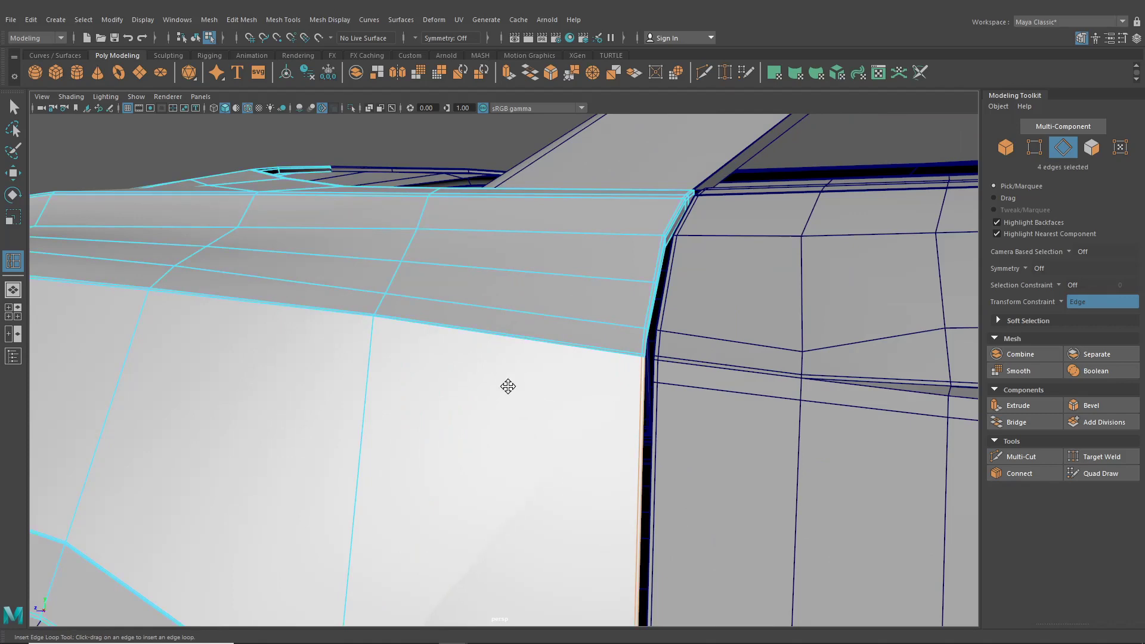
Weld the stray vertices where the wheel-arch crease meets the fender's lower border behind the front wheel.
{"action": "right_click_drag", "start_coordinate": [509, 386], "coordinate": [537, 299], "text": "alt"}
{"action": "middle_click_drag", "start_coordinate": [537, 299], "coordinate": [557, 191], "text": "alt"}
{"action": "right_click_drag", "start_coordinate": [557, 191], "coordinate": [486, 338], "text": "alt"}
{"action": "middle_click_drag", "start_coordinate": [486, 338], "coordinate": [540, 352], "text": "alt"}
{"action": "right_click_drag", "start_coordinate": [539, 352], "coordinate": [491, 357], "text": "alt"}
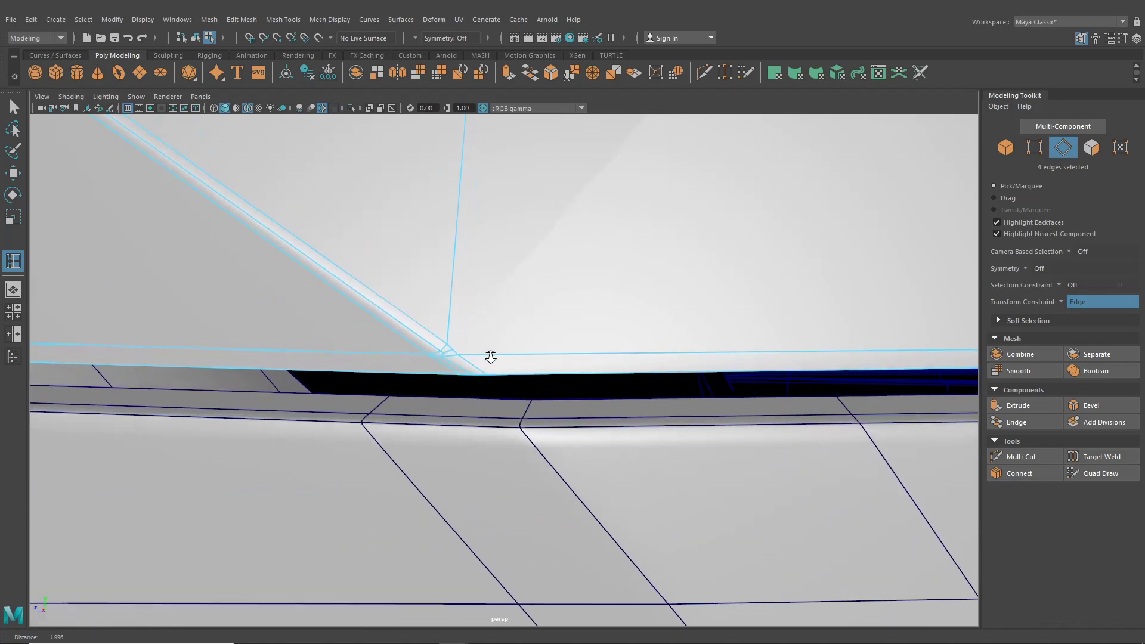
{"action": "key", "text": "w"}
{"action": "right_click_drag", "start_coordinate": [253, 186], "coordinate": [252, 153]}
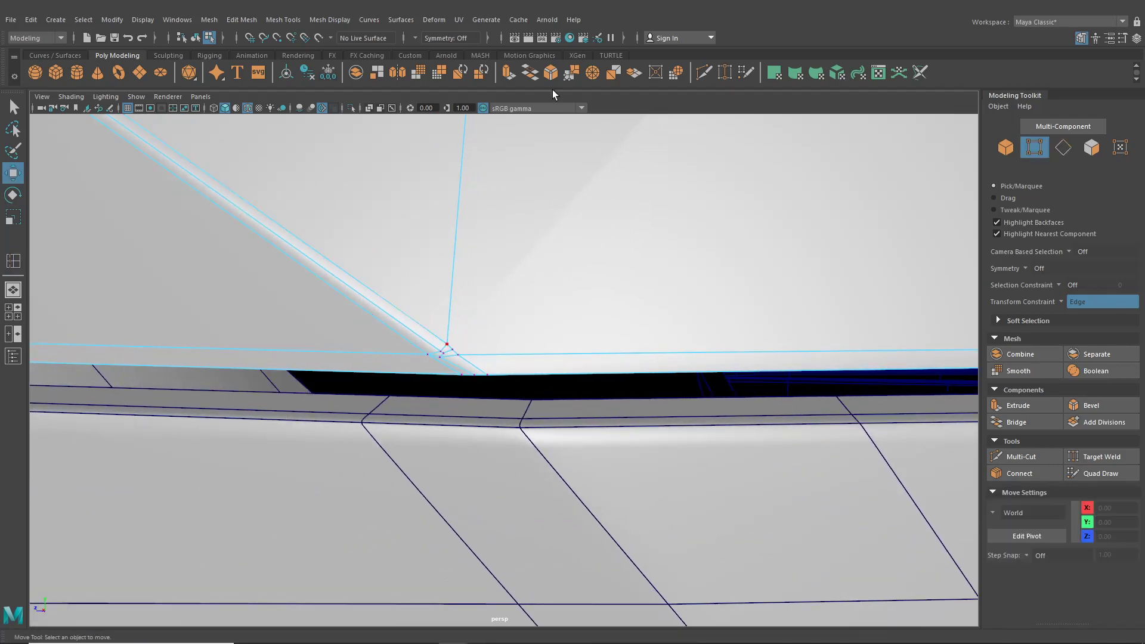
{"action": "left_click", "coordinate": [722, 76]}
{"action": "right_click_drag", "start_coordinate": [562, 238], "coordinate": [440, 345], "text": "alt"}
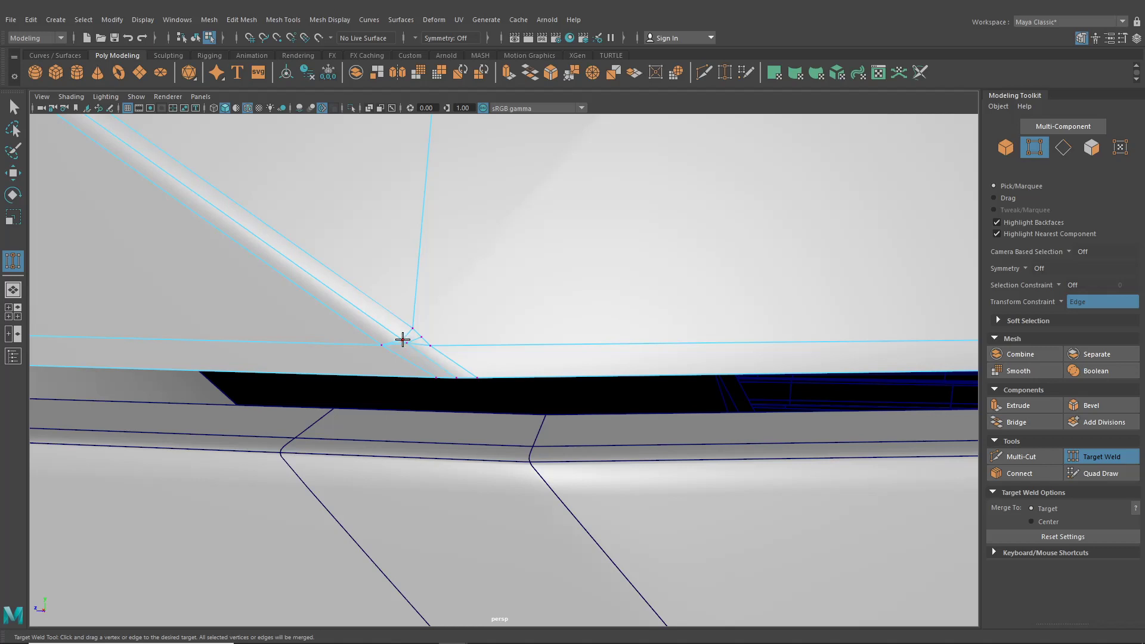
{"action": "mouse_move", "coordinate": [408, 344]}
{"action": "left_mouse_down"}
{"action": "mouse_move", "coordinate": [412, 328]}
{"action": "mouse_move", "coordinate": [431, 343]}
{"action": "left_mouse_up"}
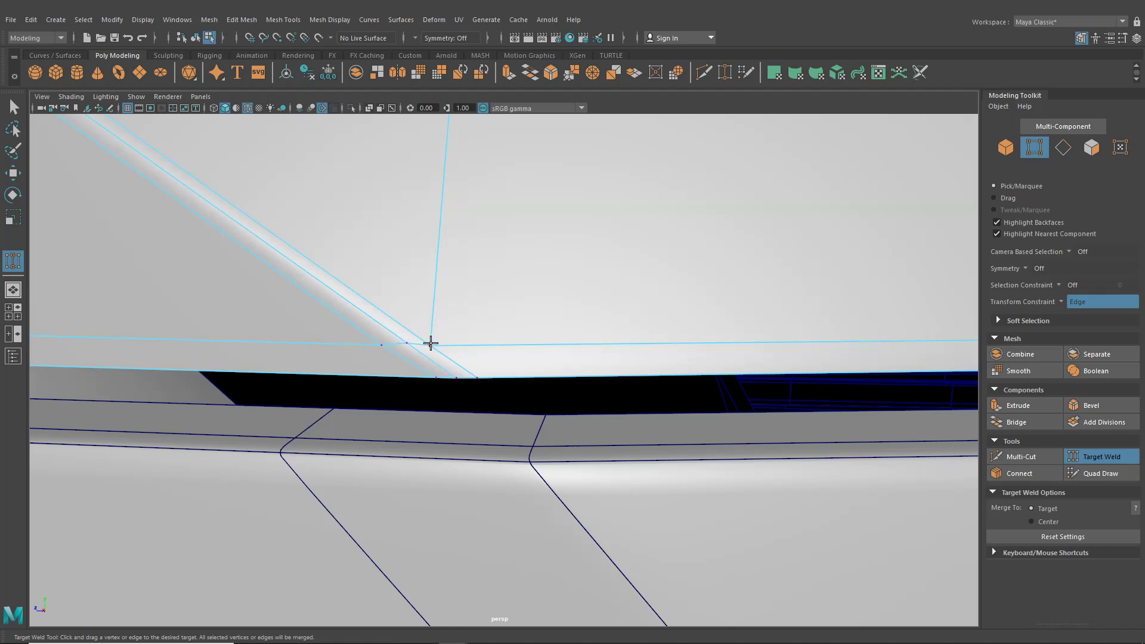
Lower the middle crease vertex behind the wheel slightly to line up with the welded corner vertex.
{"action": "left_click", "coordinate": [12, 174]}
{"action": "left_click", "coordinate": [408, 343]}
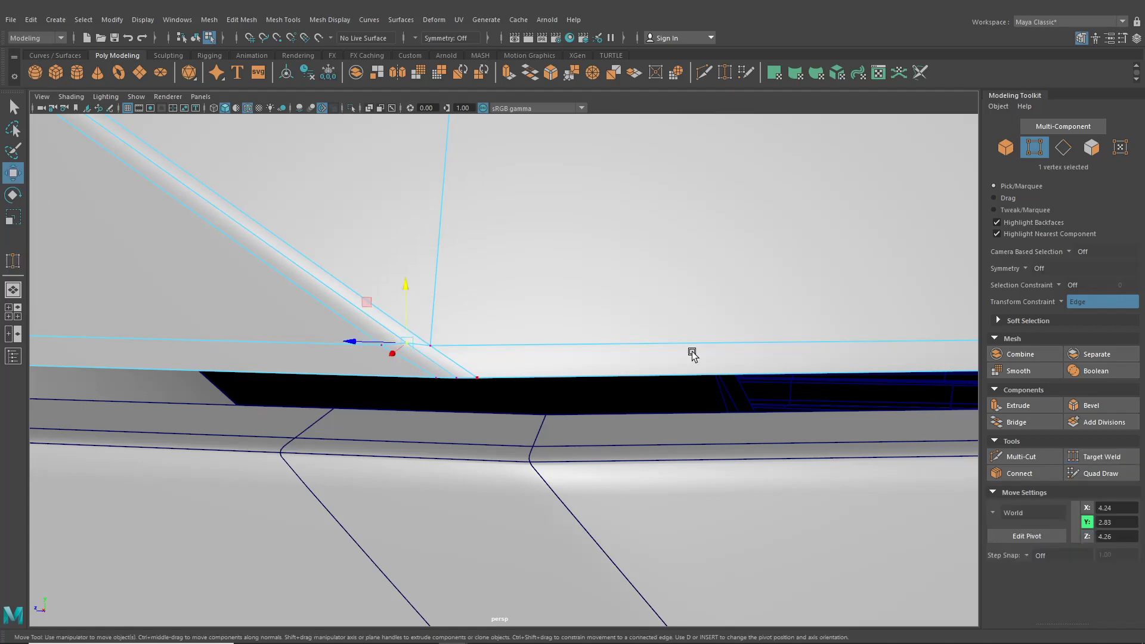
{"action": "middle_click_drag", "start_coordinate": [405, 283], "coordinate": [408, 288]}
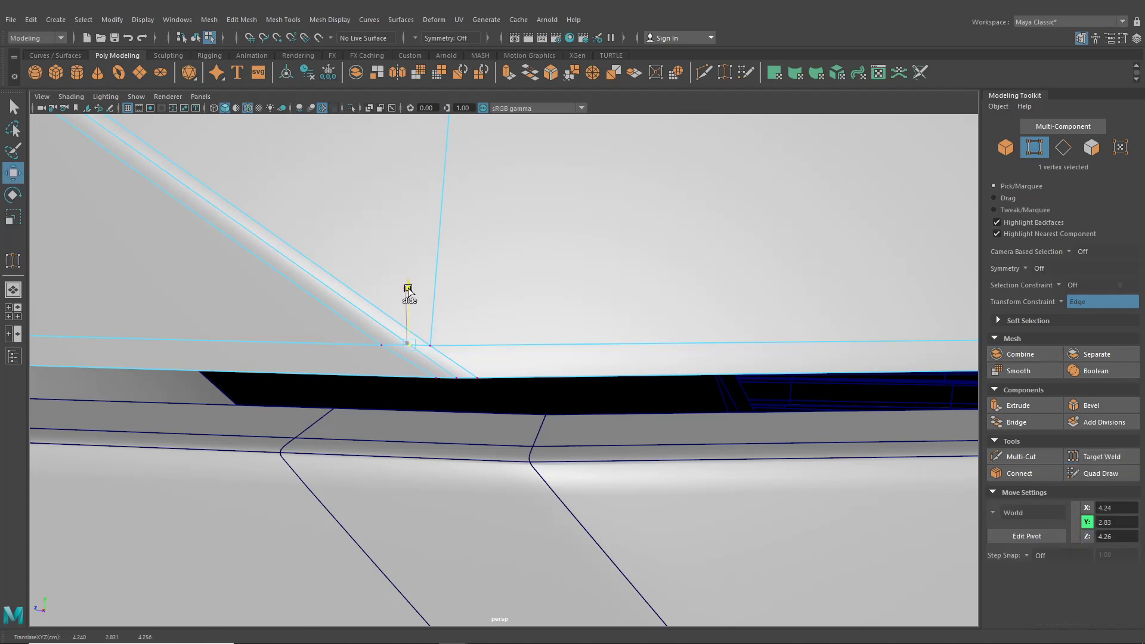
Try to weld and merge the clustered vertices at the crease's lower end in front of the wheel and reposition the merged vertex.
{"action": "left_click_drag", "start_coordinate": [408, 288], "coordinate": [552, 324], "text": "alt"}
{"action": "right_click_drag", "start_coordinate": [552, 324], "coordinate": [705, 448], "text": "alt"}
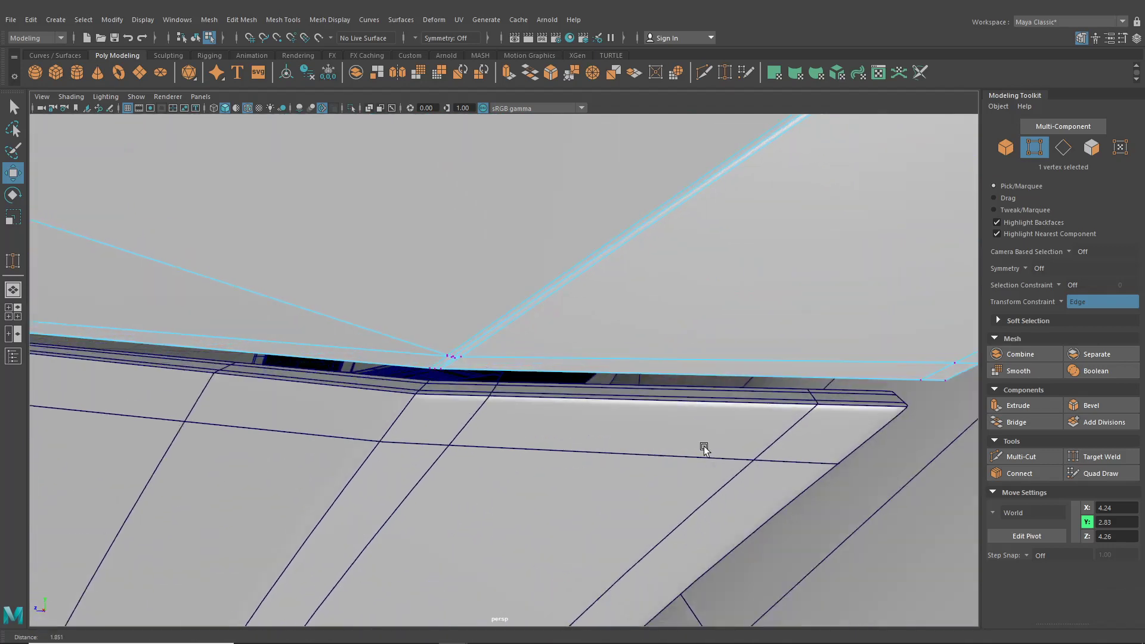
{"action": "left_click_drag", "start_coordinate": [705, 449], "coordinate": [575, 299], "text": "alt"}
{"action": "left_click", "coordinate": [724, 72]}
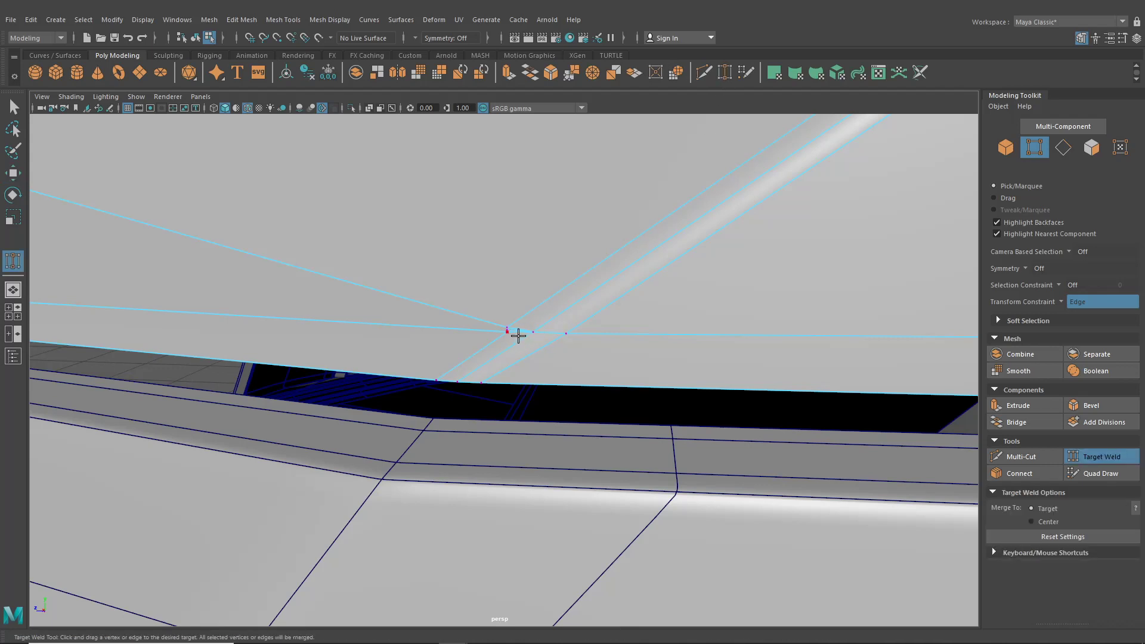
{"action": "key", "text": "q"}
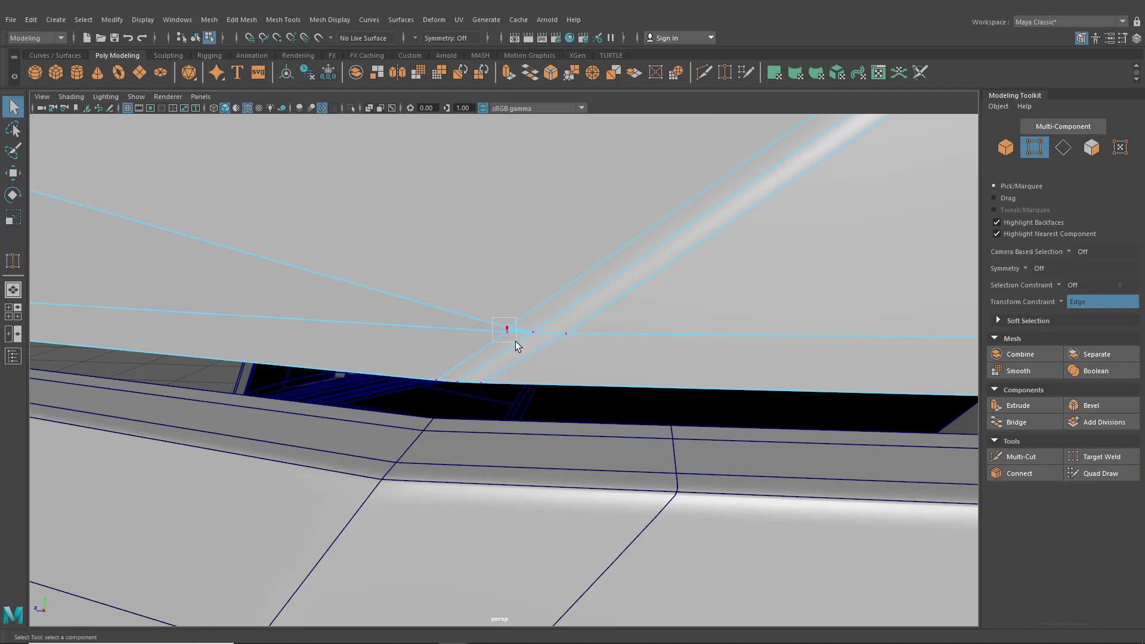
{"action": "left_click", "coordinate": [241, 19]}
{"action": "left_click", "coordinate": [257, 158]}
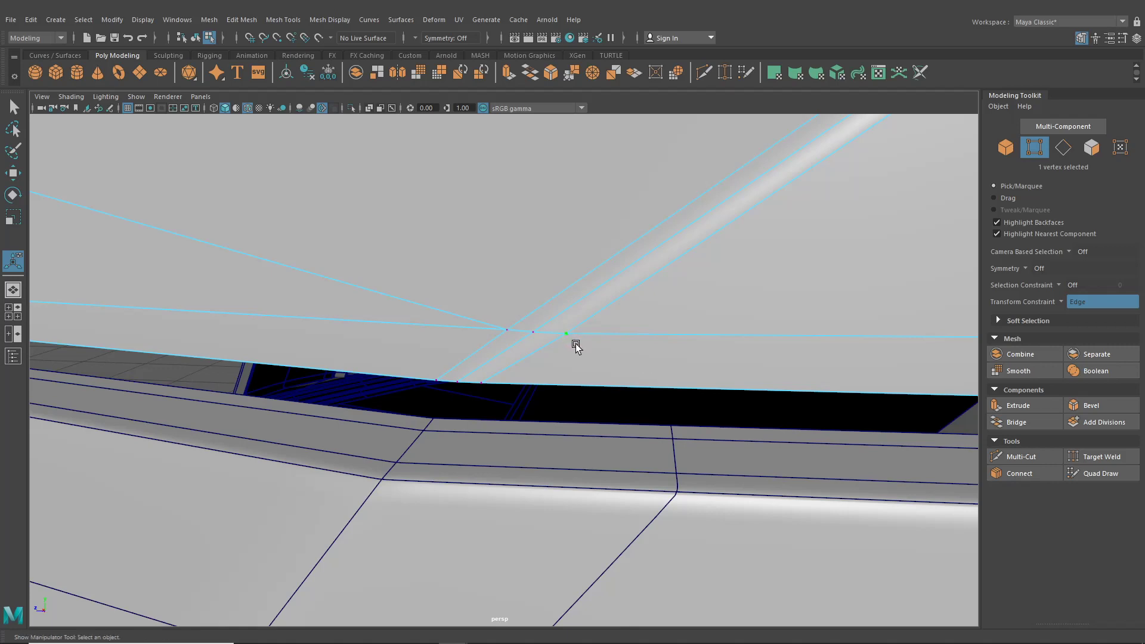
{"action": "key", "text": "w"}
{"action": "left_click_drag", "start_coordinate": [529, 331], "coordinate": [474, 328]}
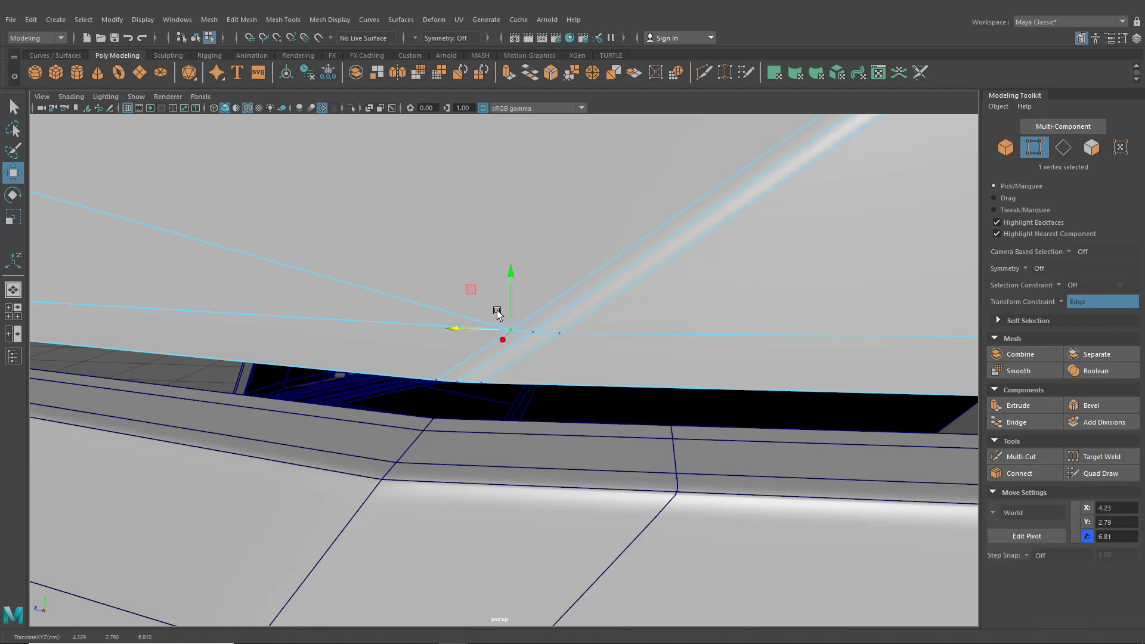
Undo the vertex merging in front of the wheel and compare the crease corners on both sides of the wheel.
{"action": "scroll", "coordinate": [567, 316], "scroll_direction": "down", "scroll_amount": 10}
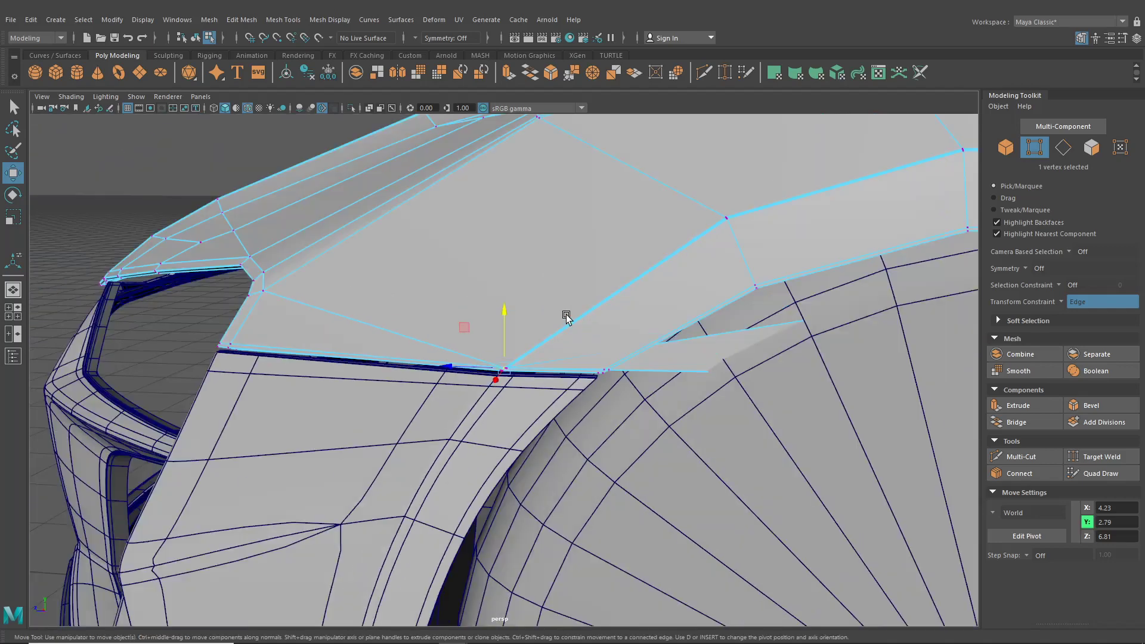
{"action": "left_click_drag", "start_coordinate": [567, 316], "coordinate": [584, 322], "text": "alt"}
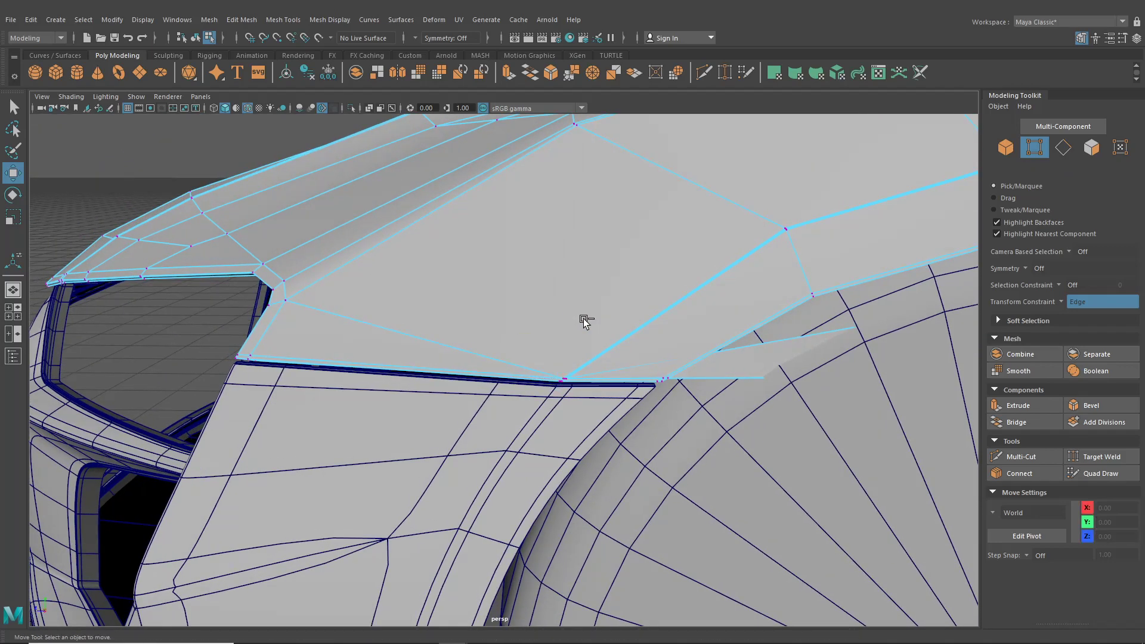
{"action": "left_click_drag", "start_coordinate": [584, 323], "coordinate": [627, 340], "text": "alt"}
{"action": "scroll", "coordinate": [627, 340], "scroll_direction": "down", "scroll_amount": 8}
{"action": "scroll", "coordinate": [419, 337], "scroll_direction": "up", "scroll_amount": 10}
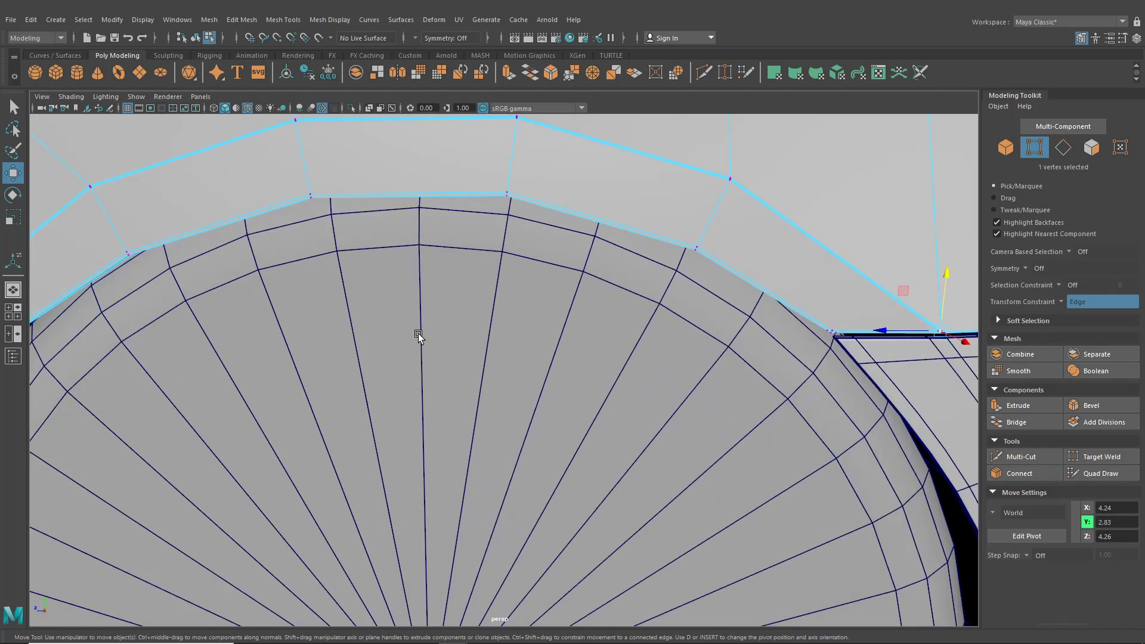
{"action": "middle_click_drag", "start_coordinate": [572, 345], "coordinate": [256, 346], "text": "alt"}
{"action": "right_click_drag", "start_coordinate": [256, 346], "coordinate": [379, 366], "text": "alt"}
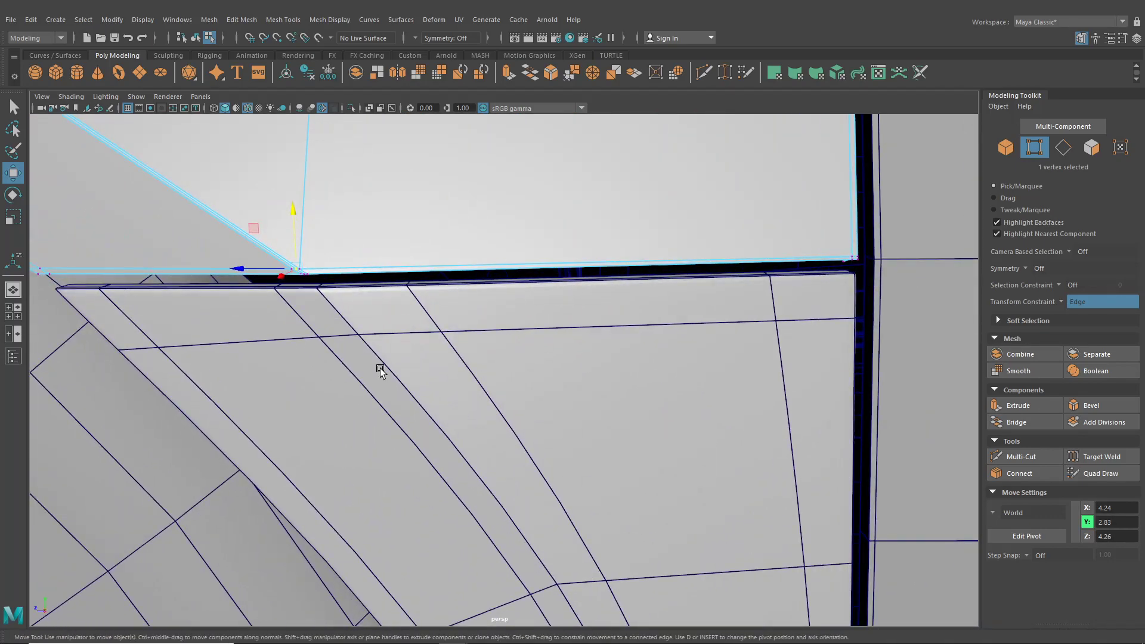
{"action": "middle_click_drag", "start_coordinate": [380, 365], "coordinate": [447, 414], "text": "alt"}
{"action": "left_click_drag", "start_coordinate": [448, 416], "coordinate": [375, 320], "text": "alt"}
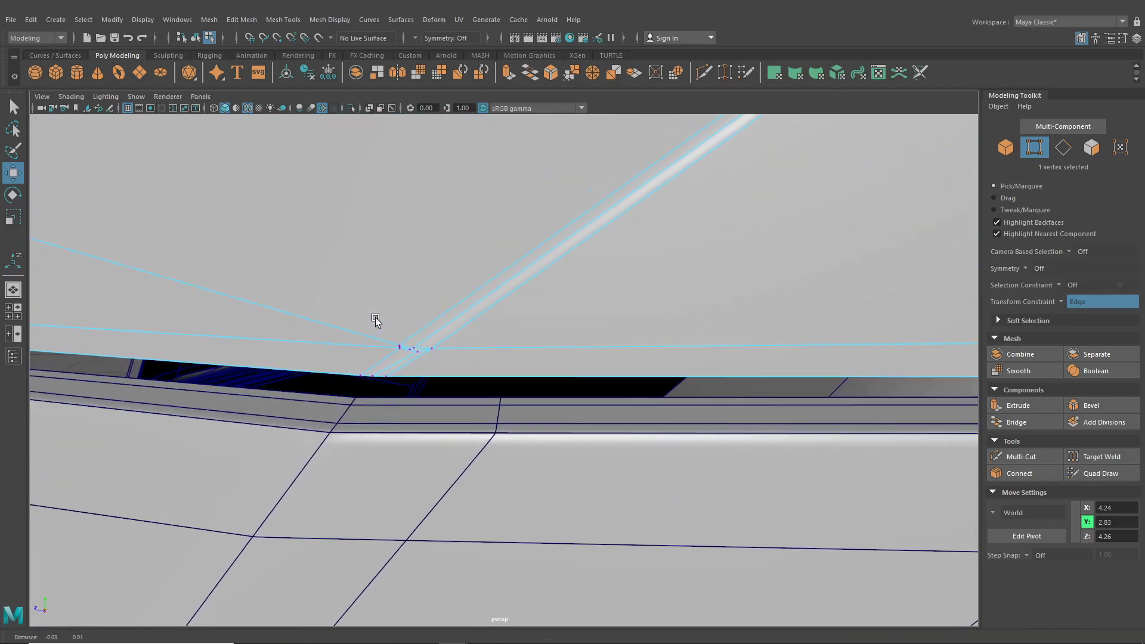
Weld the stray vertex into the middle vertex of the crease corner in front of the wheel.
{"action": "left_click", "coordinate": [411, 346]}
{"action": "right_click_drag", "start_coordinate": [458, 304], "coordinate": [414, 352], "text": "shift"}
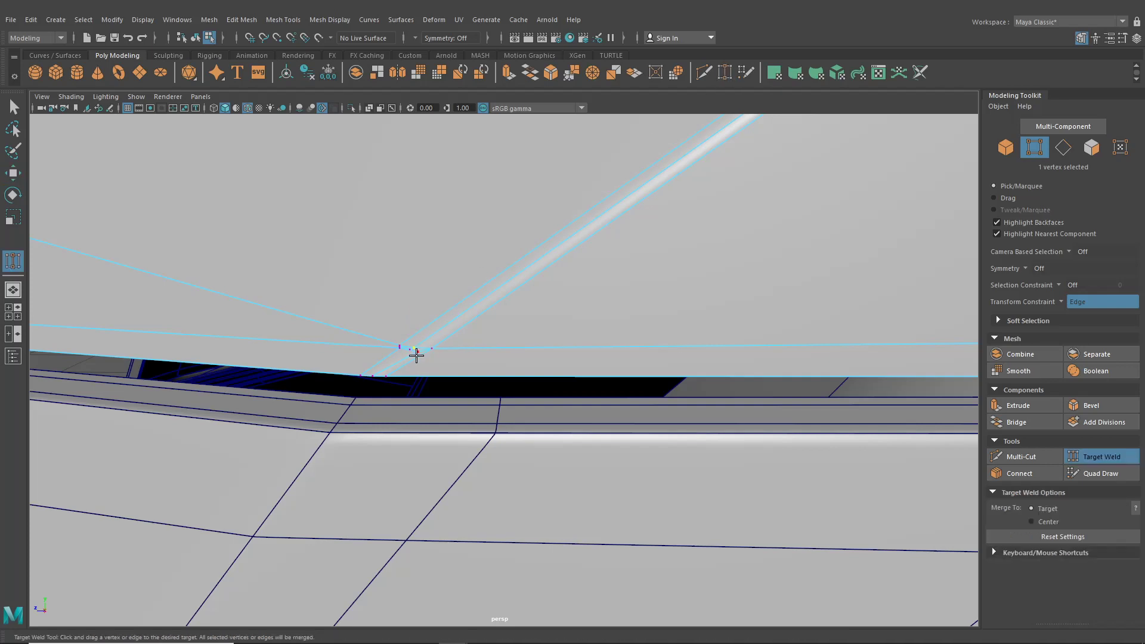
{"action": "left_click_drag", "start_coordinate": [424, 315], "coordinate": [604, 309], "text": "alt"}
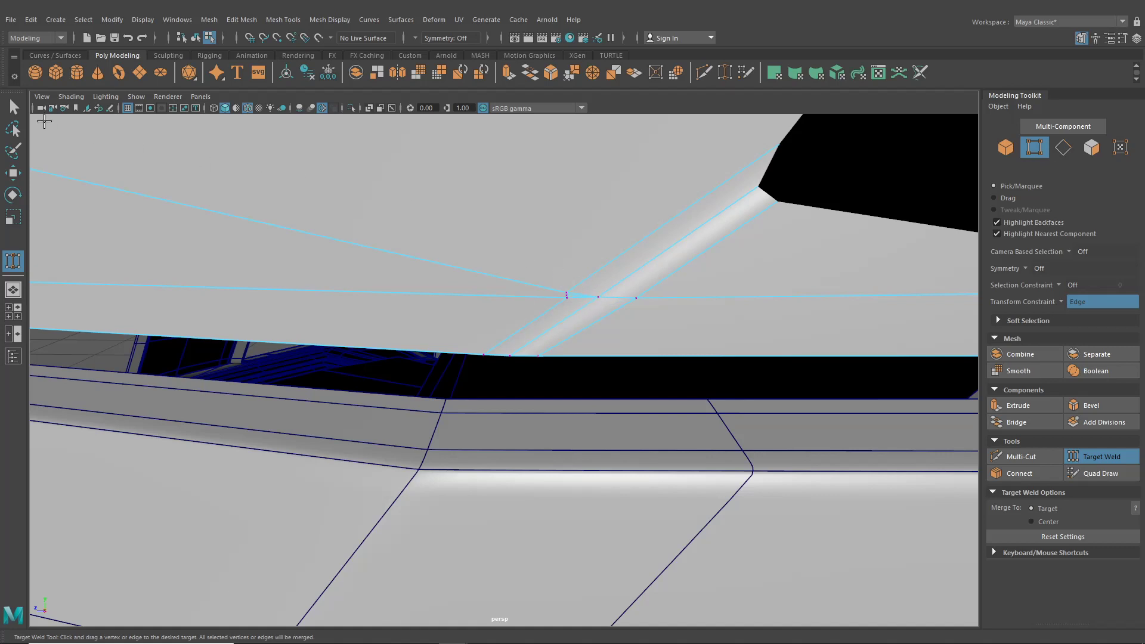
Merge the three clustered vertices at the crease corner in front of the wheel into one.
{"action": "key", "text": "q"}
{"action": "left_click", "coordinate": [567, 297]}
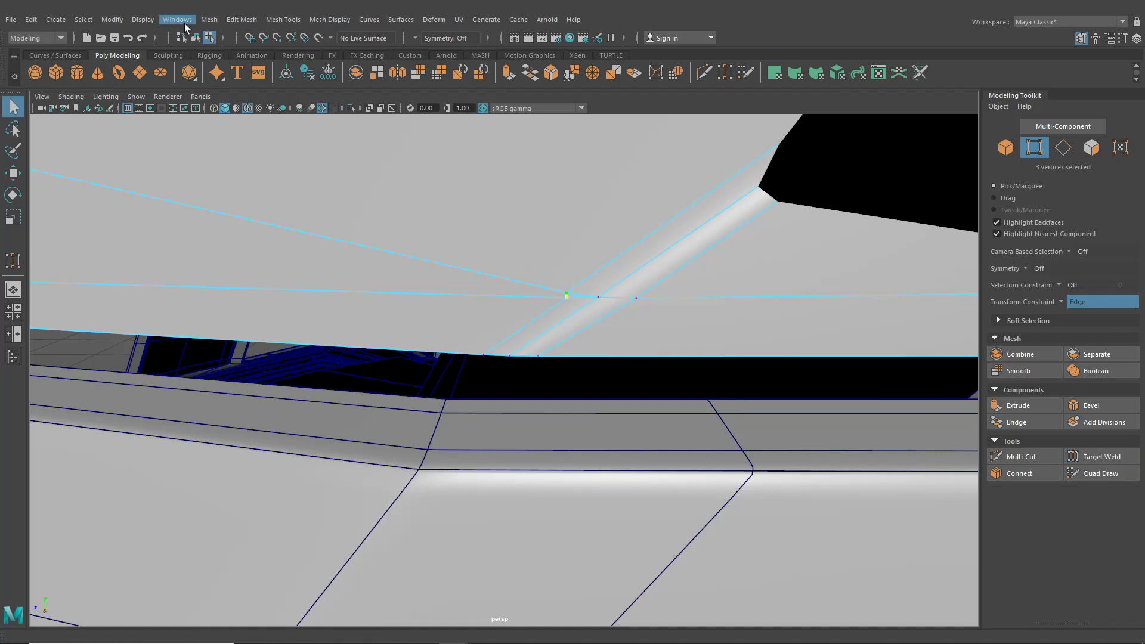
{"action": "left_click", "coordinate": [208, 20]}
{"action": "mouse_move", "coordinate": [242, 20]}
{"action": "left_click", "coordinate": [267, 147]}
{"action": "middle_click_drag", "start_coordinate": [268, 147], "coordinate": [277, 287], "text": "alt"}
Shift the merged vertex slightly in height and adjust the crease corner's spacing along the fender's lower border.
{"action": "key", "text": "w"}
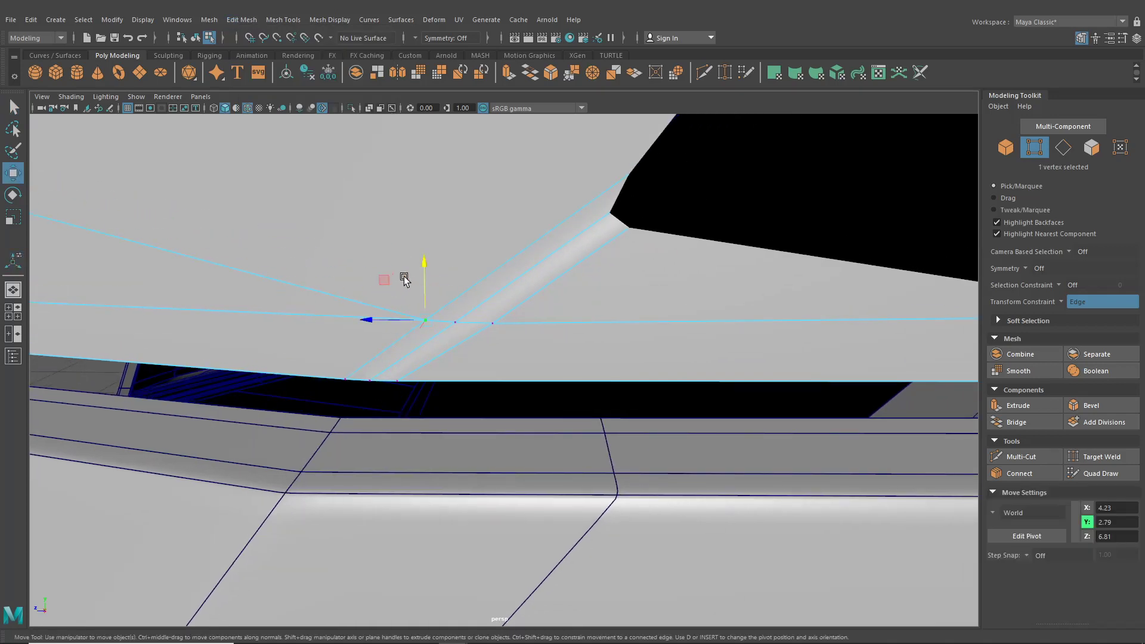
{"action": "left_click_drag", "start_coordinate": [424, 266], "coordinate": [425, 268]}
{"action": "middle_click_drag", "start_coordinate": [499, 327], "coordinate": [464, 326]}
{"action": "key", "text": "f"}
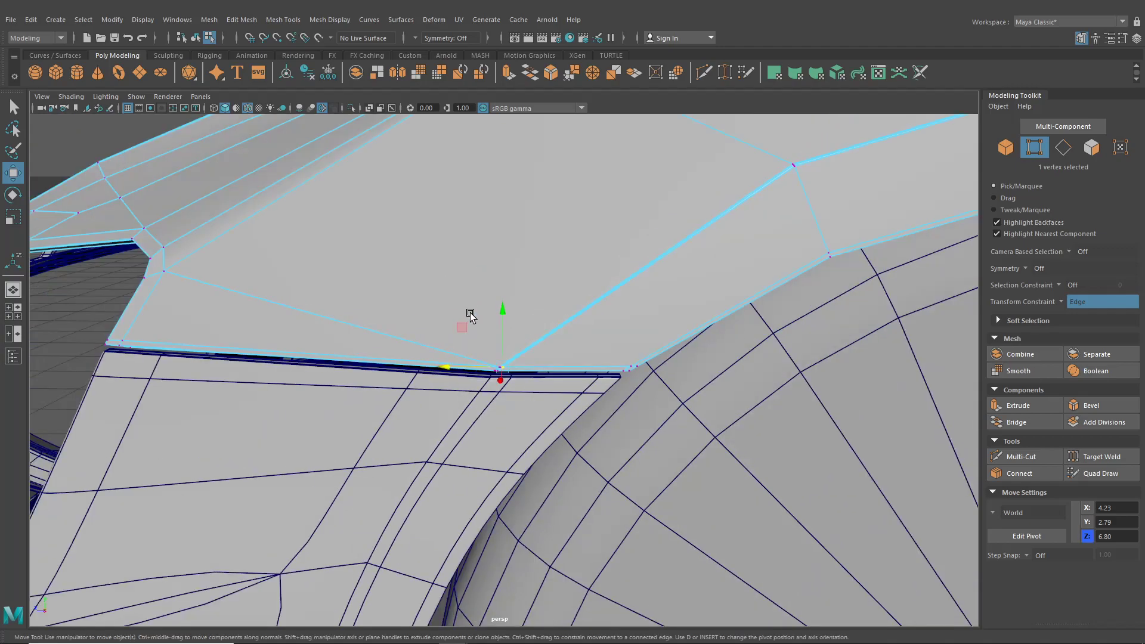
Return to object mode, preview the fender smoothed, and examine it without the wireframe overlay from several angles.
{"action": "left_click", "coordinate": [196, 37]}
{"action": "left_click_drag", "start_coordinate": [408, 280], "coordinate": [356, 252], "text": "alt"}
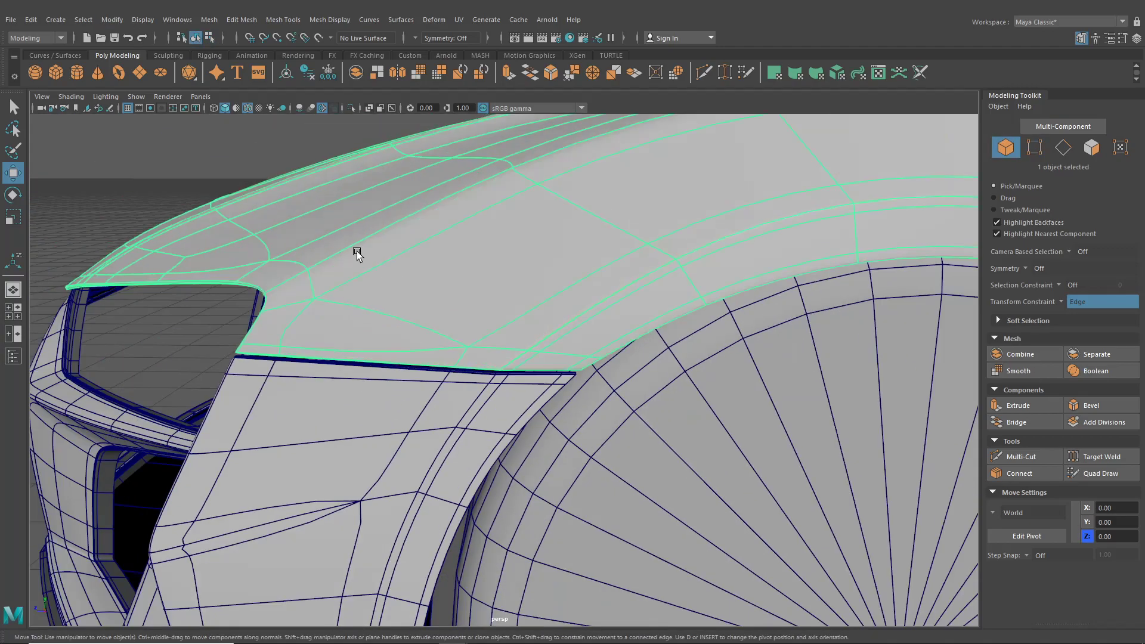
{"action": "left_click", "coordinate": [220, 159]}
{"action": "left_click_drag", "start_coordinate": [220, 159], "coordinate": [414, 250], "text": "alt"}
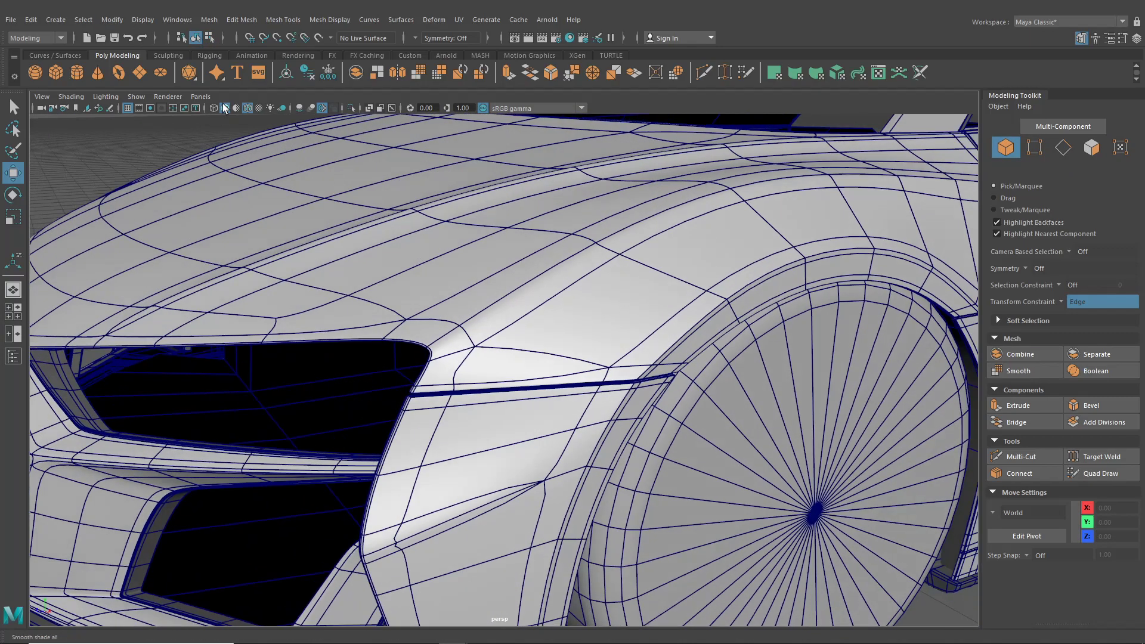
{"action": "left_click", "coordinate": [247, 108]}
{"action": "mouse_move", "coordinate": [489, 251]}
{"action": "left_mouse_down", "text": "alt"}
{"action": "mouse_move", "coordinate": [689, 350]}
{"action": "mouse_move", "coordinate": [617, 339]}
{"action": "left_mouse_up", "text": "alt"}
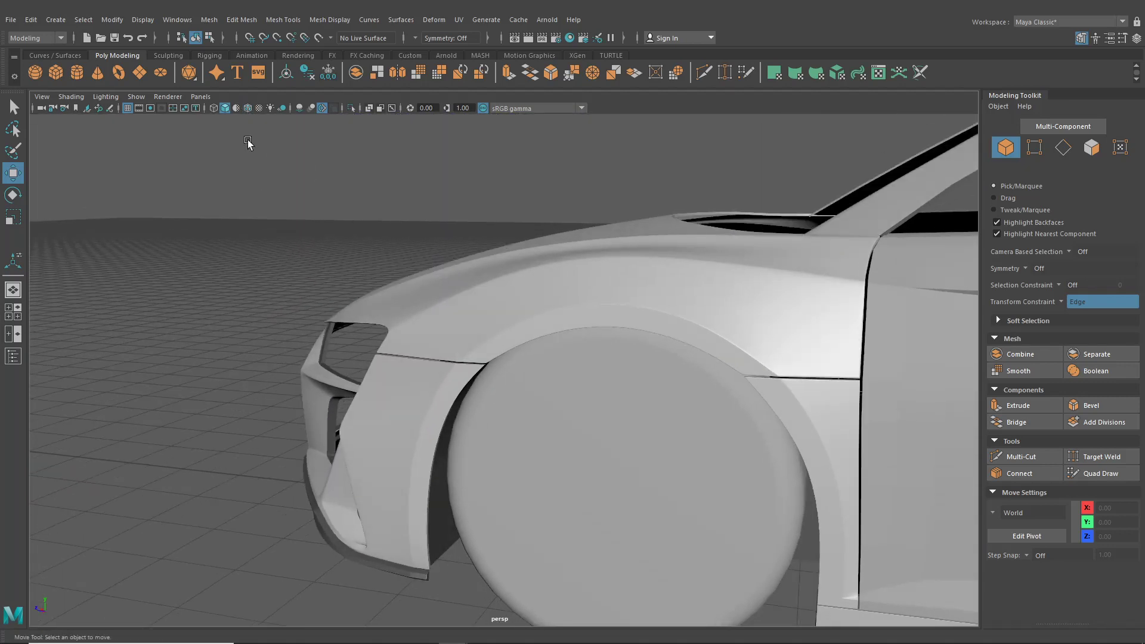
Restore the wireframe overlay and insert an edge loop just below the front fender's shoulder crease.
{"action": "left_click", "coordinate": [247, 108]}
{"action": "left_click", "coordinate": [509, 304]}
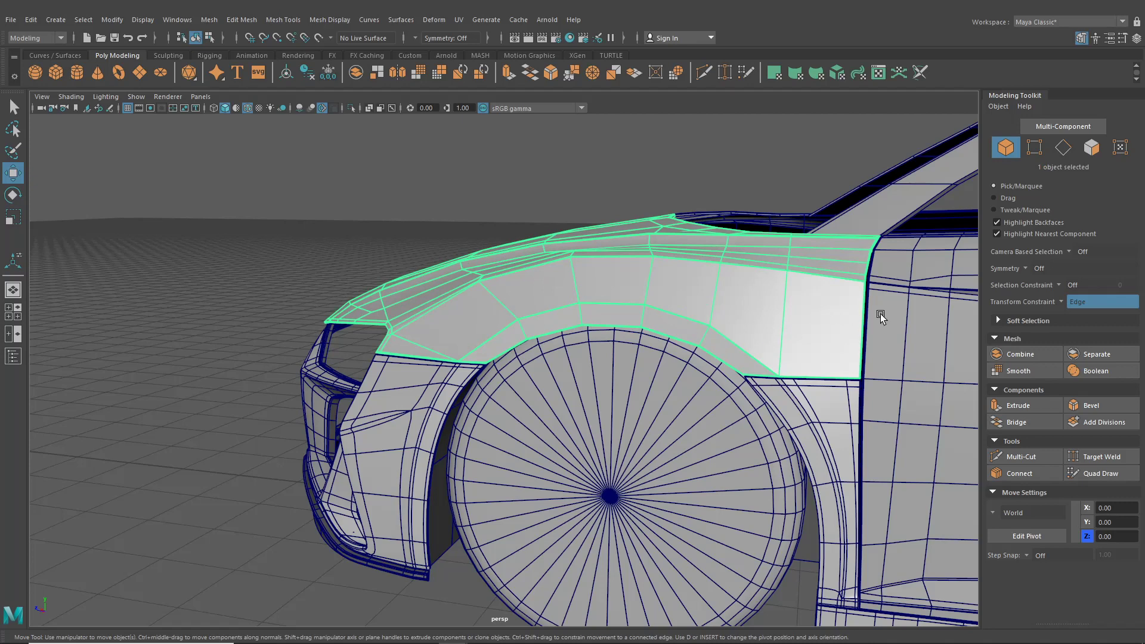
{"action": "left_click_drag", "start_coordinate": [881, 314], "coordinate": [802, 323], "text": "alt"}
{"action": "left_click", "coordinate": [249, 20]}
{"action": "mouse_move", "coordinate": [283, 22]}
{"action": "left_click", "coordinate": [301, 110]}
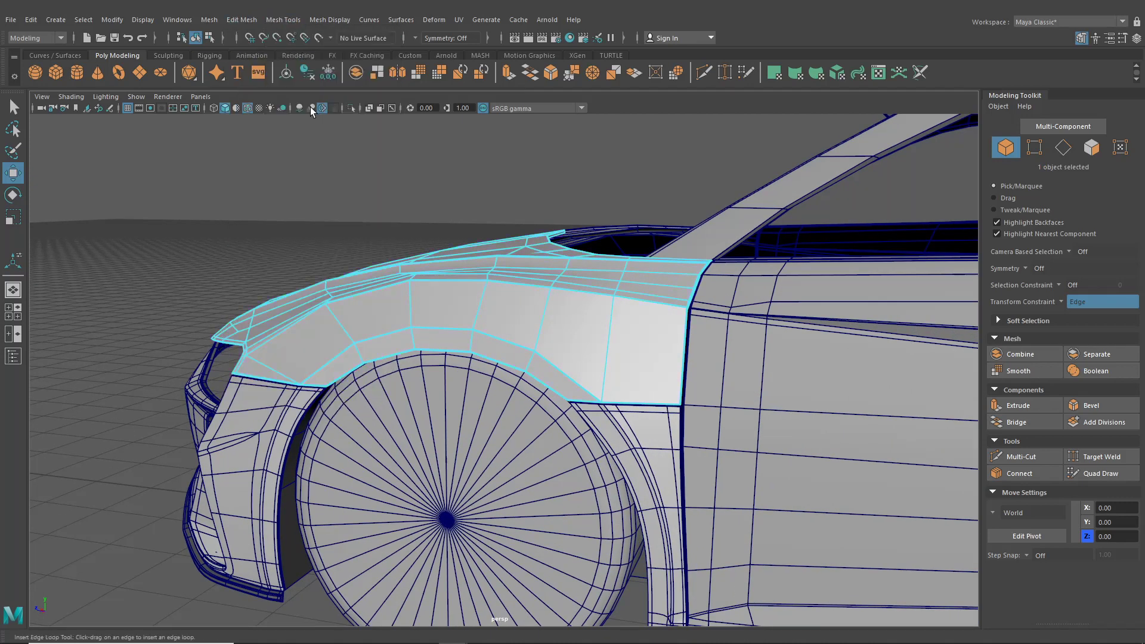
{"action": "scroll", "coordinate": [432, 249], "scroll_direction": "up", "scroll_amount": 5}
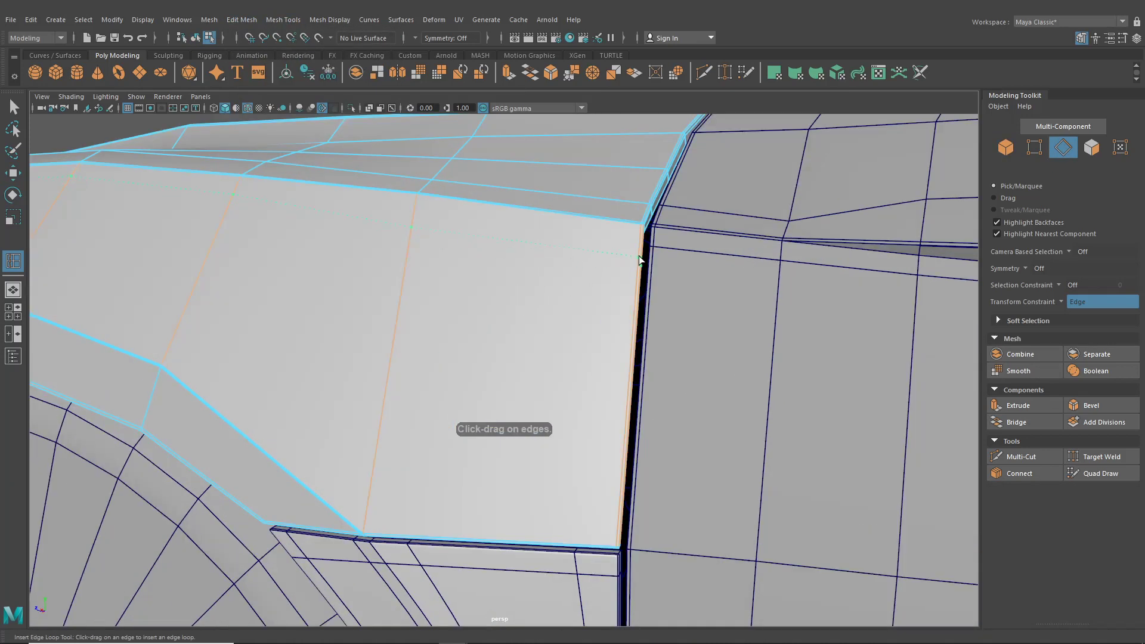
{"action": "left_click_drag", "start_coordinate": [639, 246], "coordinate": [640, 245]}
{"action": "scroll", "coordinate": [519, 312], "scroll_direction": "down", "scroll_amount": 5}
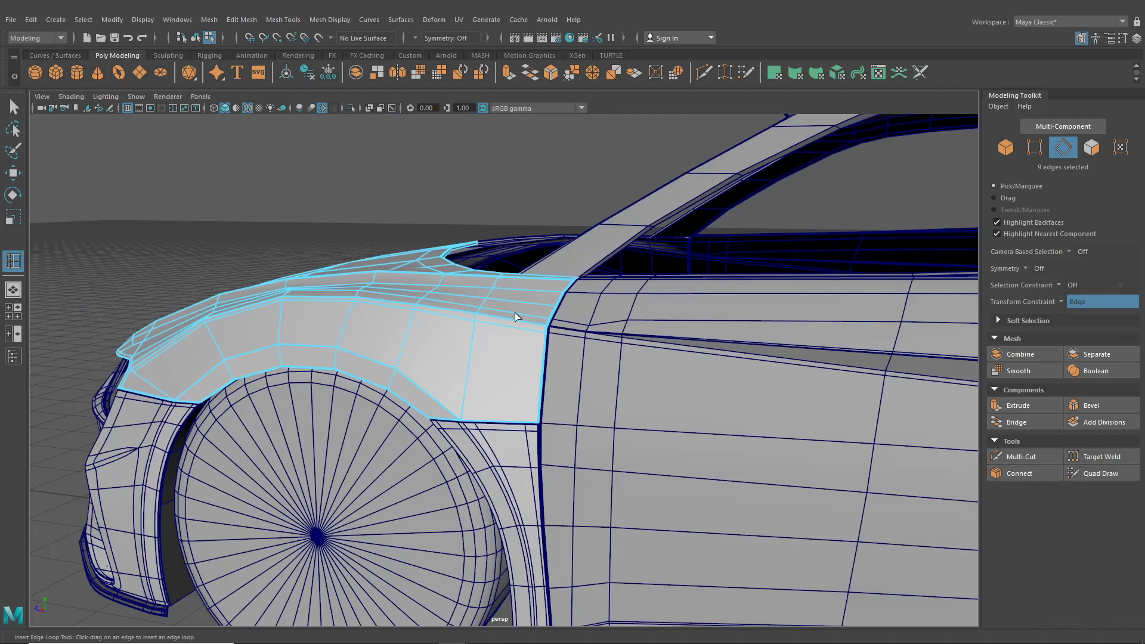
Cut a new edge from the crease corner in front of the wheel down to the front fender's lower border.
{"action": "left_click_drag", "start_coordinate": [504, 333], "coordinate": [627, 320], "text": "alt"}
{"action": "scroll", "coordinate": [601, 352], "scroll_direction": "up", "scroll_amount": 5}
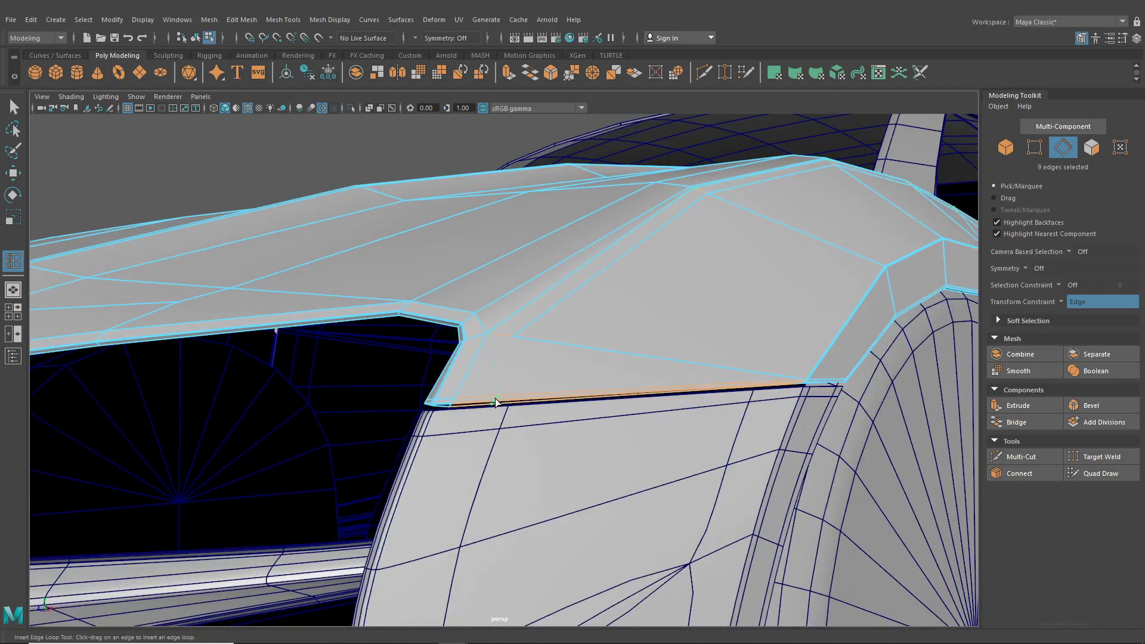
{"action": "left_click", "coordinate": [704, 72]}
{"action": "scroll", "coordinate": [529, 263], "scroll_direction": "up", "scroll_amount": 5}
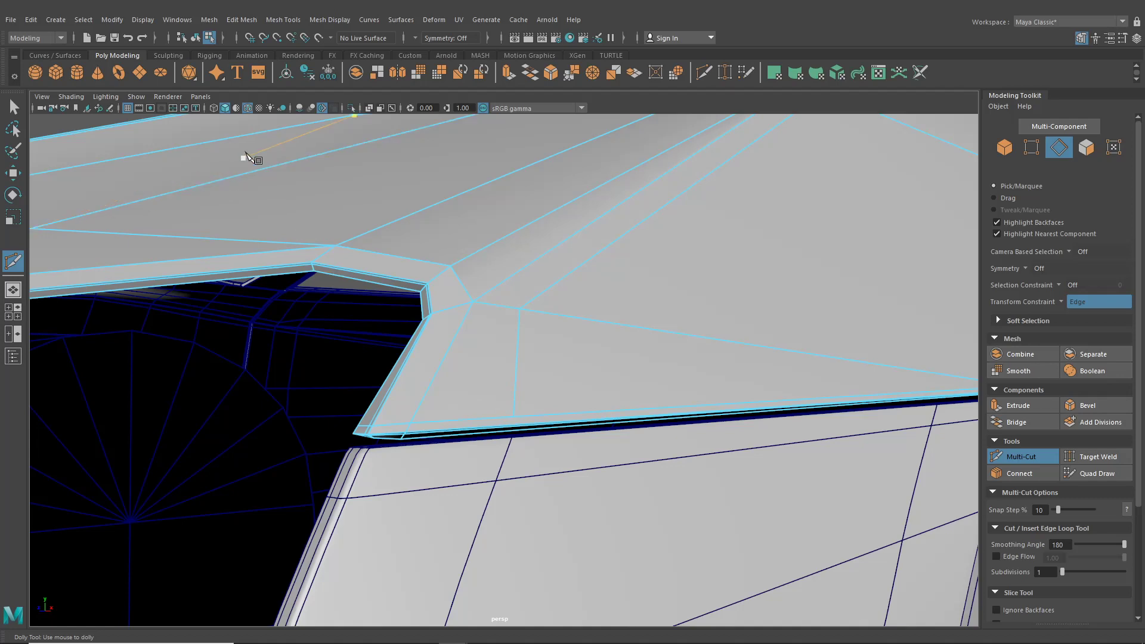
Insert an edge across the narrow strip under the fender's lower border and connect it to the new vertical edge with Multi-Cut.
{"action": "left_click", "coordinate": [318, 22]}
{"action": "mouse_move", "coordinate": [283, 19]}
{"action": "left_click", "coordinate": [316, 115]}
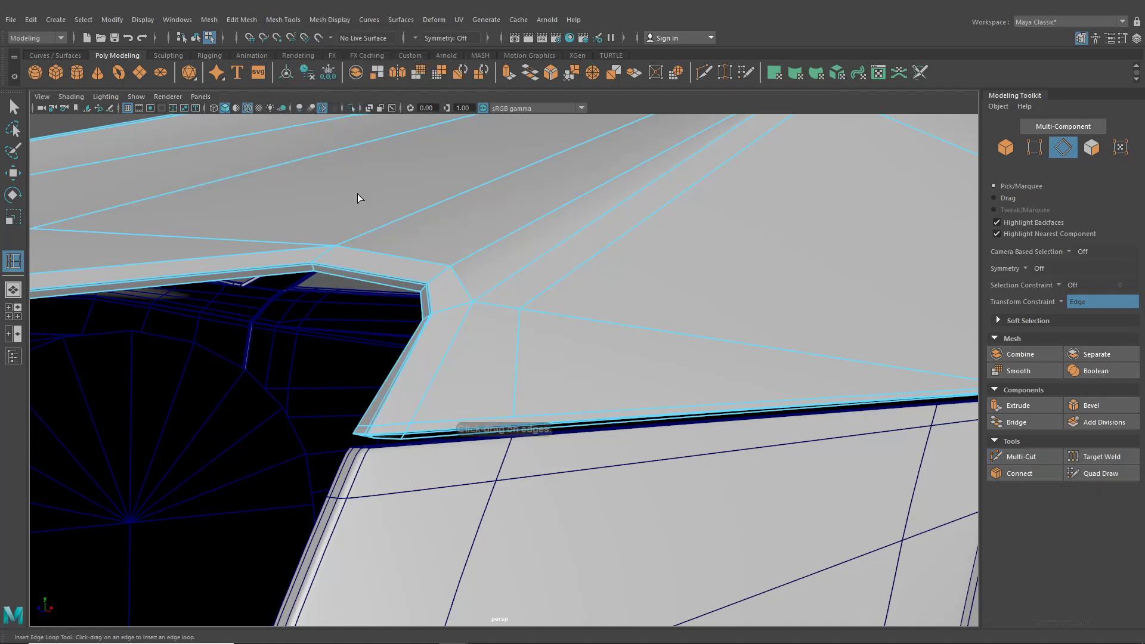
{"action": "middle_click_drag", "start_coordinate": [357, 195], "coordinate": [352, 180], "text": "alt"}
{"action": "right_click_drag", "start_coordinate": [352, 180], "coordinate": [390, 280], "text": "alt"}
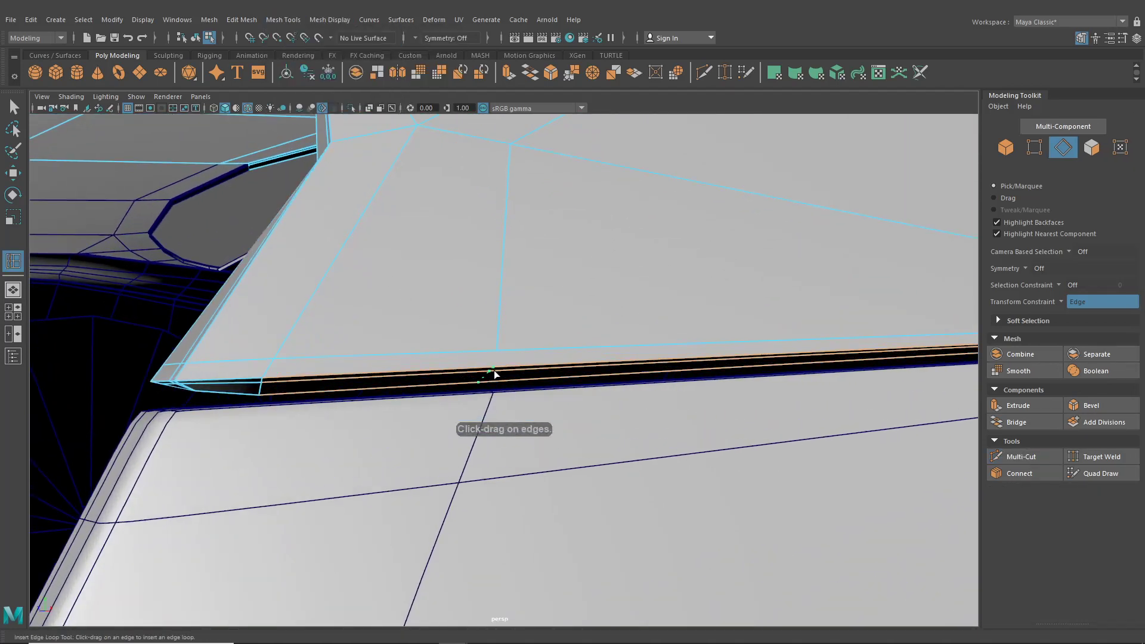
{"action": "left_click", "coordinate": [495, 374]}
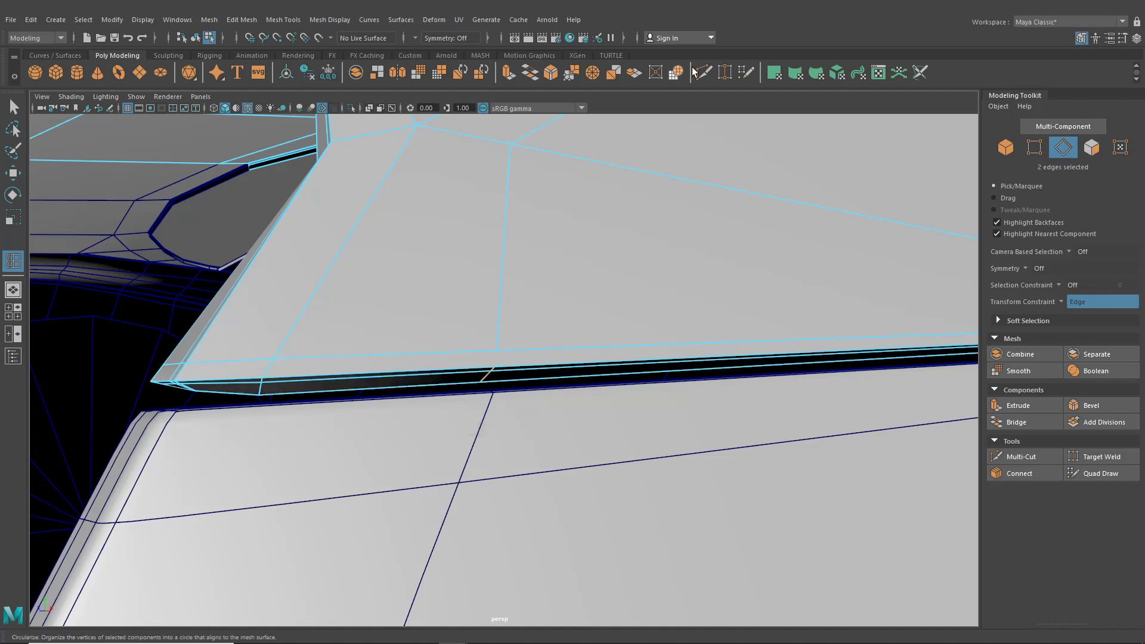
{"action": "key", "text": "ctrl+shift+x"}
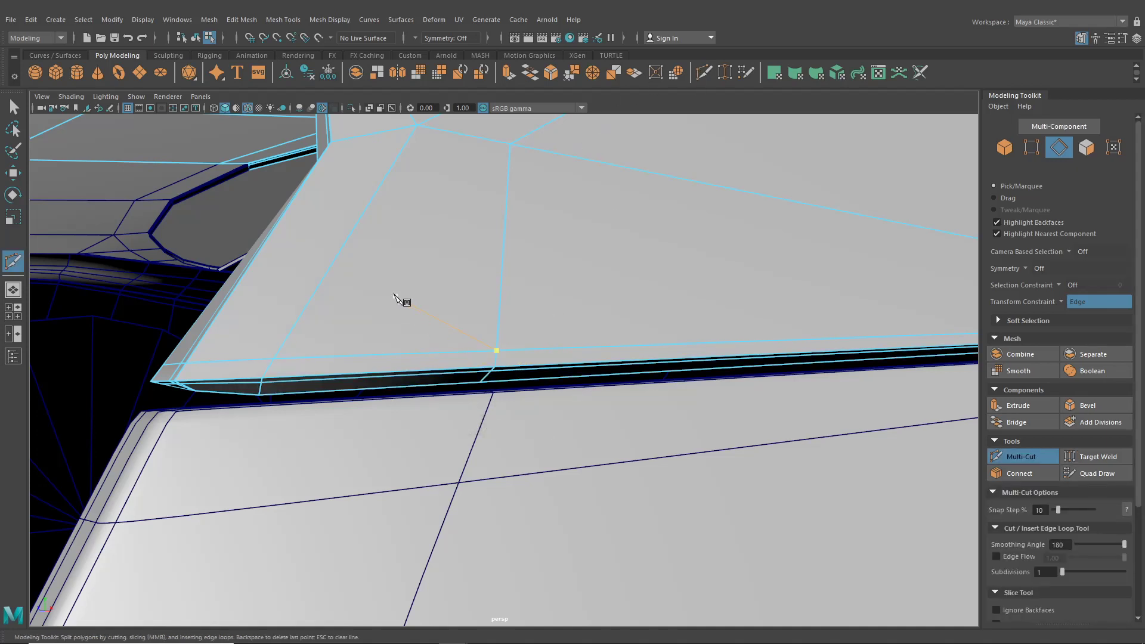
{"action": "key", "text": "q"}
Preview the fender smoothed in object mode, hide the wireframe overlay, and examine the front and side of the body.
{"action": "scroll", "coordinate": [477, 307], "scroll_direction": "down", "scroll_amount": 10}
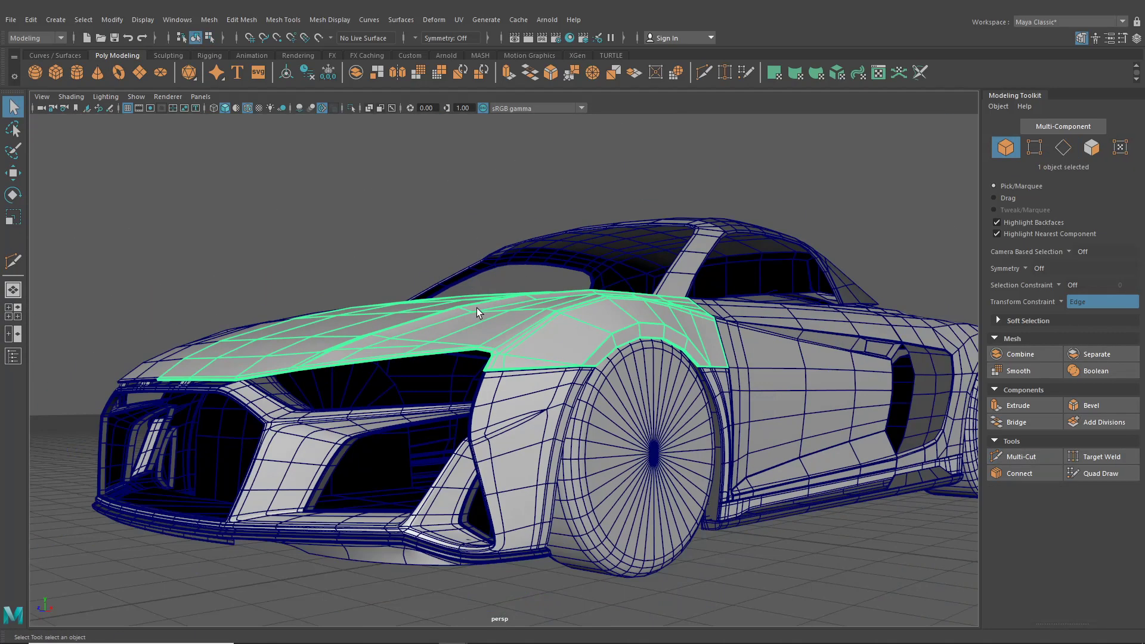
{"action": "left_click_drag", "start_coordinate": [477, 308], "coordinate": [453, 325], "text": "alt"}
{"action": "key", "text": "3"}
{"action": "left_click", "coordinate": [335, 170]}
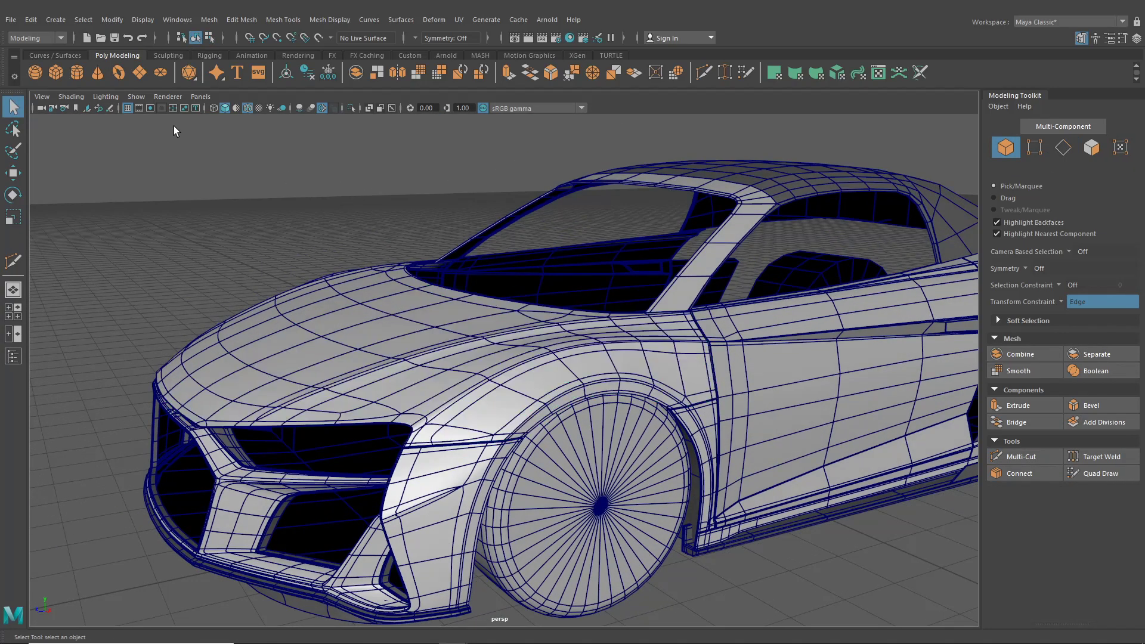
{"action": "left_click", "coordinate": [246, 109]}
{"action": "mouse_move", "coordinate": [349, 254]}
{"action": "left_mouse_down", "text": "alt"}
{"action": "mouse_move", "coordinate": [389, 269]}
{"action": "mouse_move", "coordinate": [415, 258]}
{"action": "mouse_move", "coordinate": [343, 263]}
{"action": "left_mouse_up", "text": "alt"}
{"action": "left_click_drag", "start_coordinate": [421, 409], "coordinate": [407, 388], "text": "alt"}
{"action": "left_click", "coordinate": [721, 397]}
{"action": "left_click", "coordinate": [407, 186]}
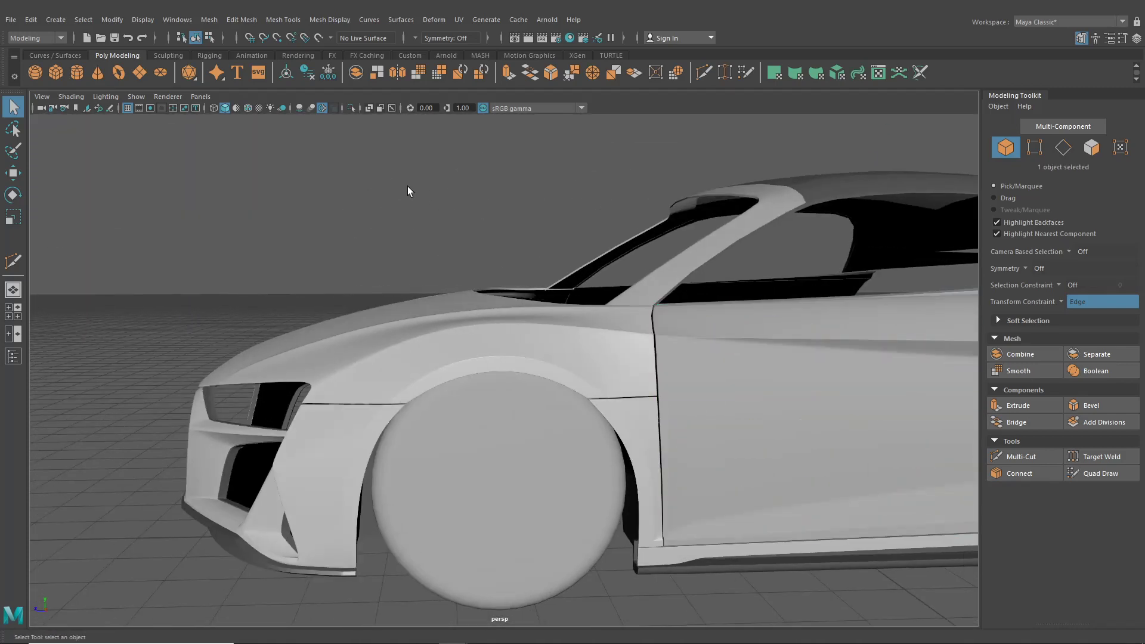
{"action": "left_click_drag", "start_coordinate": [407, 186], "coordinate": [621, 382], "text": "alt"}
Insert supporting edges at the upper and lower rear corners of the door handle recess.
{"action": "left_click", "coordinate": [621, 382]}
{"action": "scroll", "coordinate": [640, 364], "scroll_direction": "up", "scroll_amount": 10}
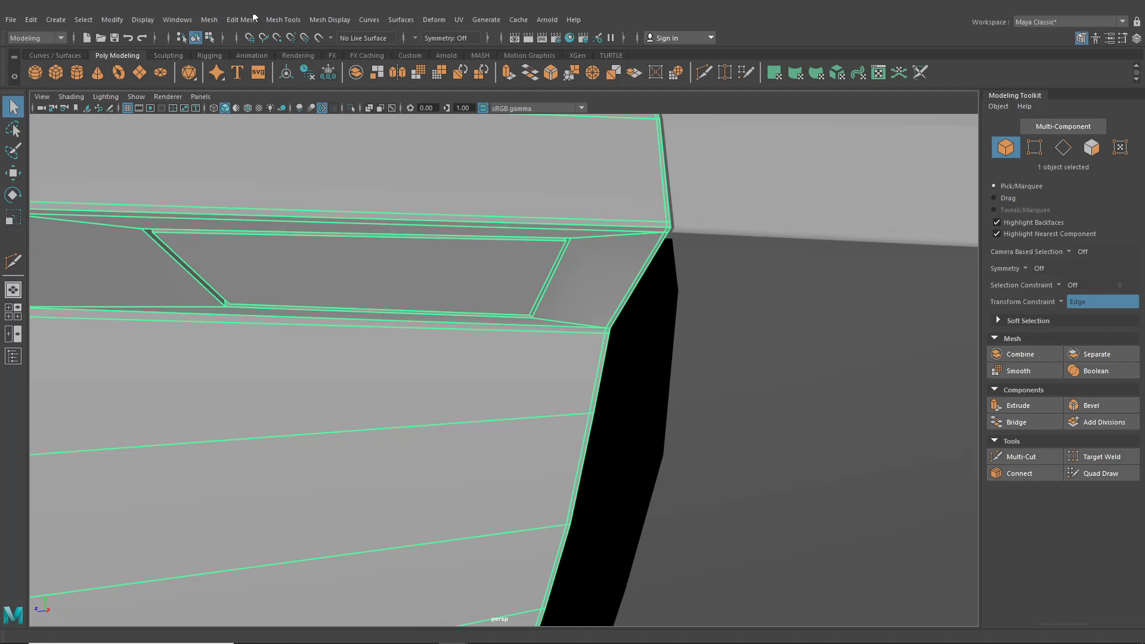
{"action": "left_click", "coordinate": [281, 20]}
{"action": "left_click", "coordinate": [303, 108]}
{"action": "scroll", "coordinate": [477, 208], "scroll_direction": "up", "scroll_amount": 2}
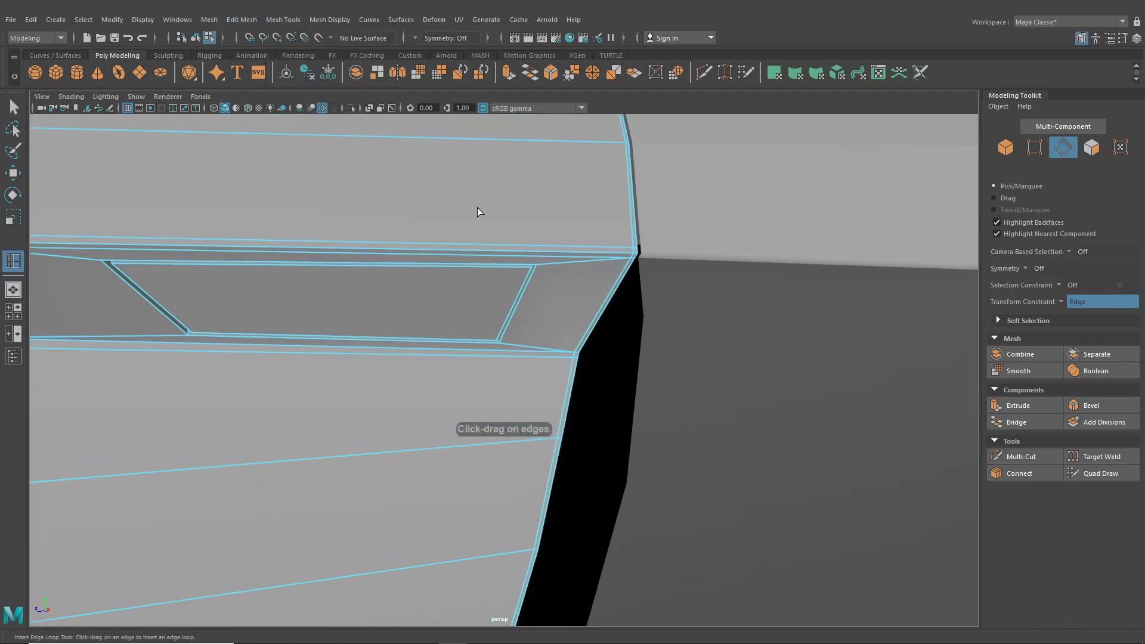
{"action": "left_click_drag", "start_coordinate": [538, 253], "coordinate": [543, 245]}
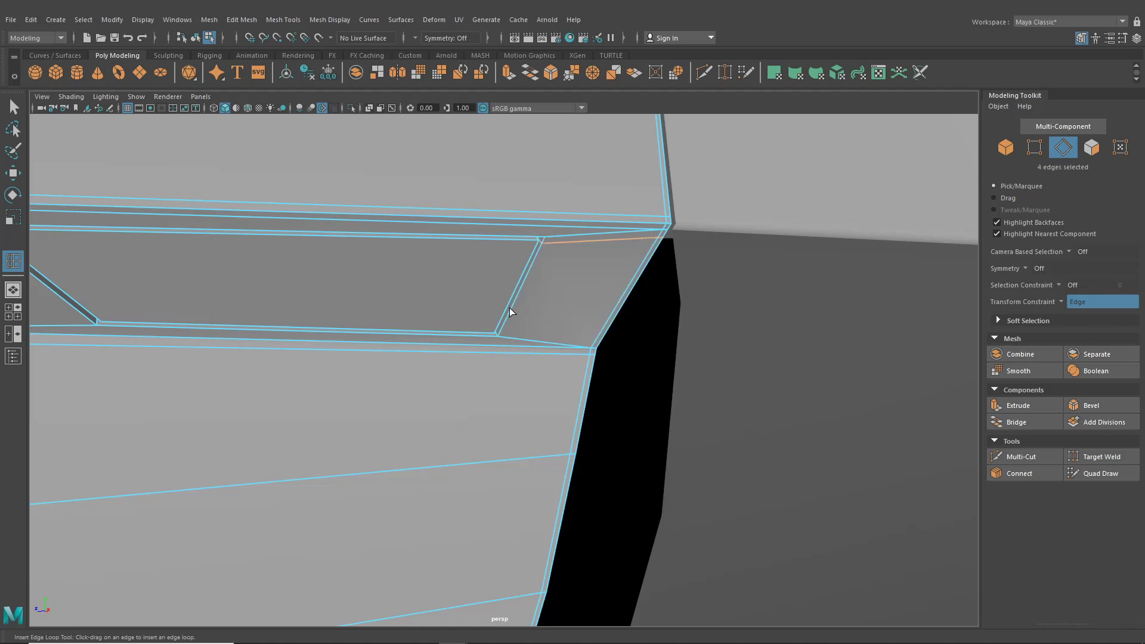
{"action": "left_click_drag", "start_coordinate": [505, 332], "coordinate": [503, 333]}
Preview the door smoothed, return to object mode, and examine the handle recess from the side.
{"action": "key", "text": "2"}
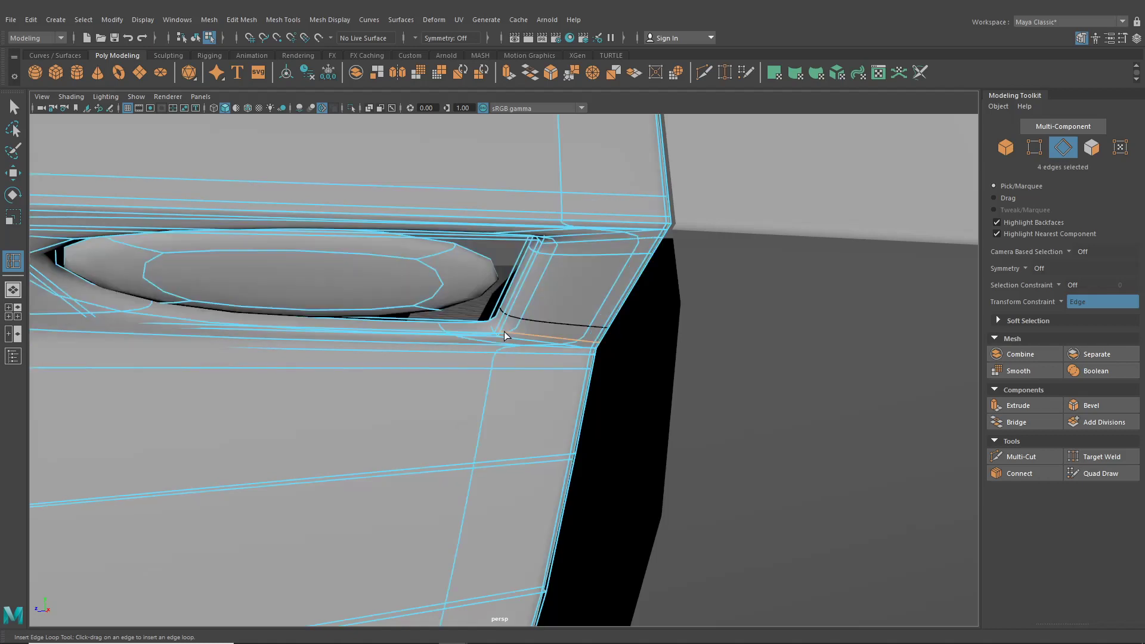
{"action": "left_click", "coordinate": [13, 107]}
{"action": "left_click", "coordinate": [195, 38]}
{"action": "scroll", "coordinate": [328, 166], "scroll_direction": "down", "scroll_amount": 5}
{"action": "left_click", "coordinate": [739, 162]}
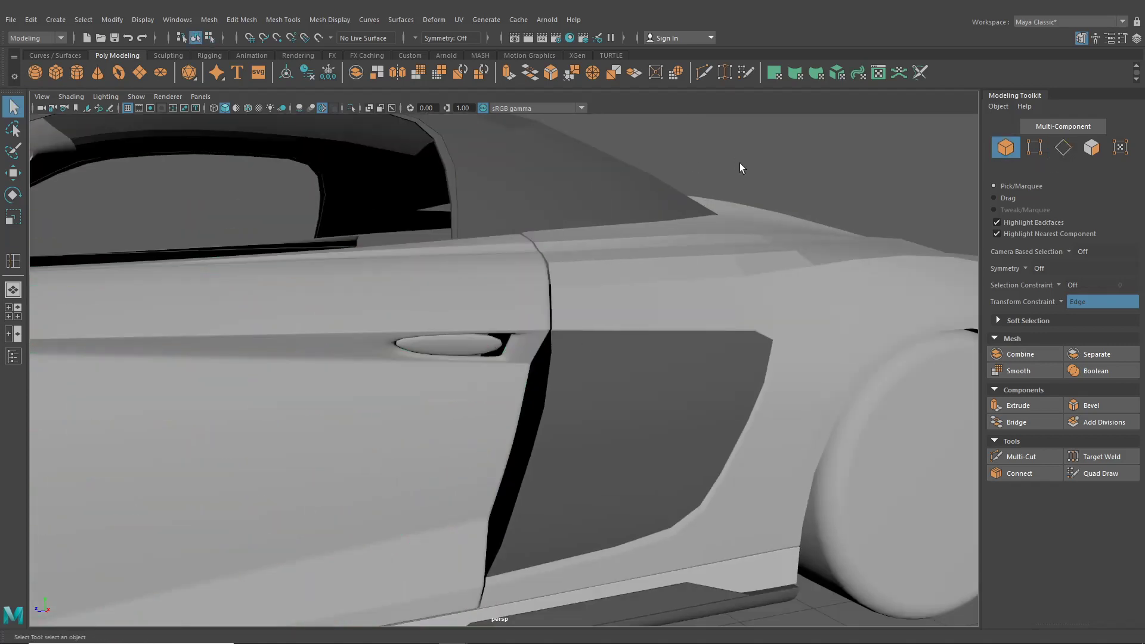
{"action": "left_click_drag", "start_coordinate": [739, 163], "coordinate": [581, 245], "text": "alt"}
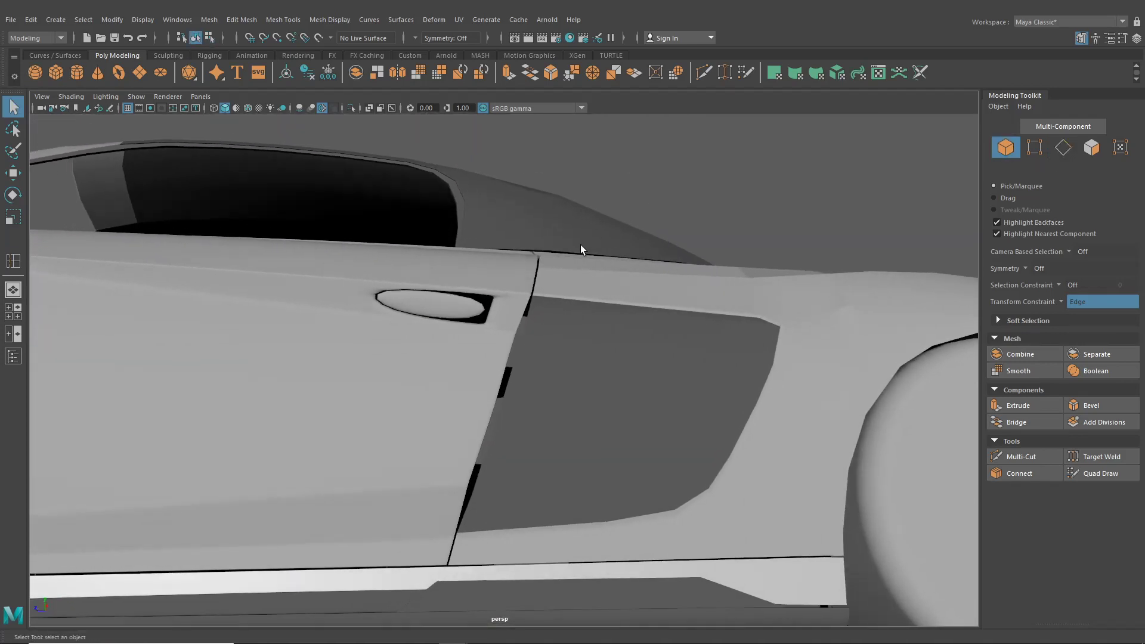
Insert a short edge across the front rim of the door handle recess, close to its upper corner.
{"action": "scroll", "coordinate": [506, 250], "scroll_direction": "down", "scroll_amount": 5}
{"action": "left_click", "coordinate": [506, 250]}
{"action": "scroll", "coordinate": [498, 242], "scroll_direction": "down", "scroll_amount": 2}
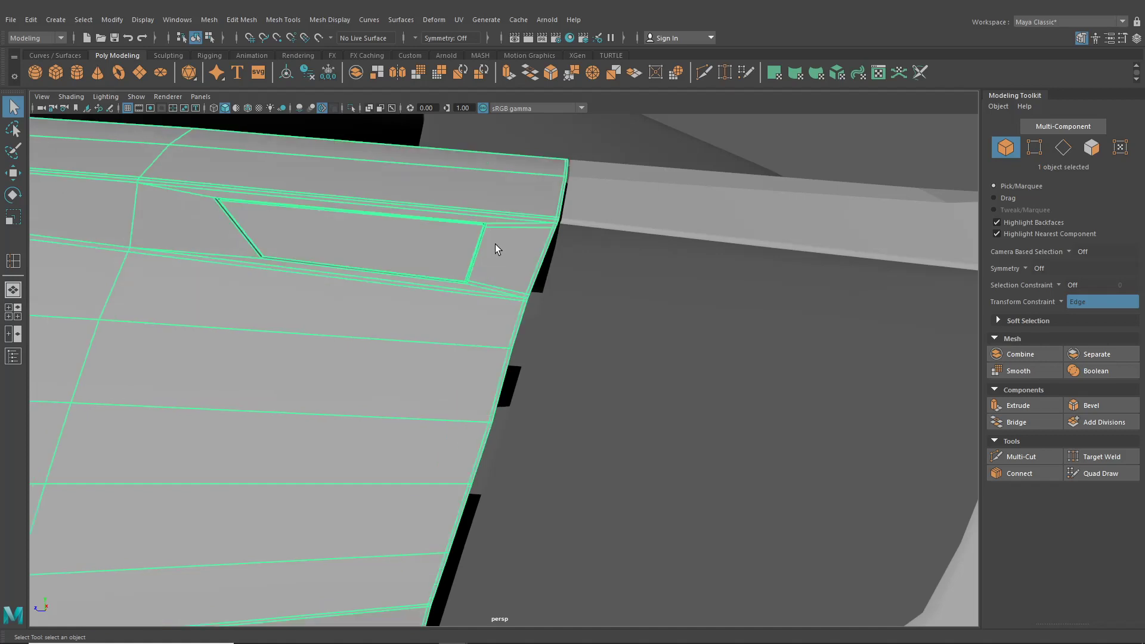
{"action": "scroll", "coordinate": [495, 246], "scroll_direction": "up", "scroll_amount": 8}
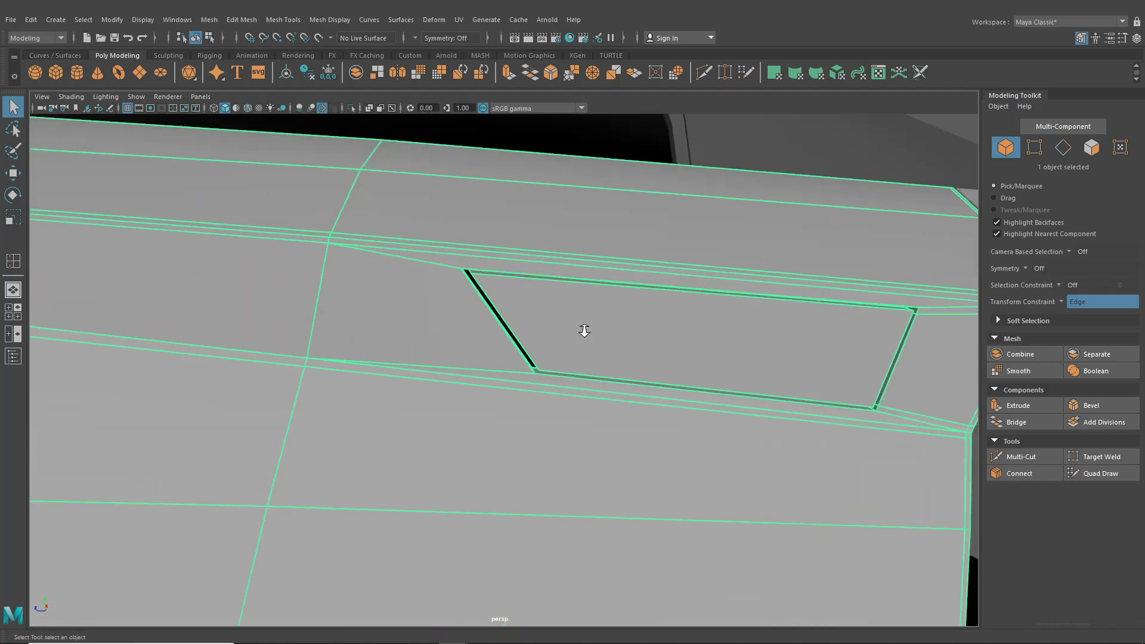
{"action": "scroll", "coordinate": [584, 331], "scroll_direction": "up", "scroll_amount": 2}
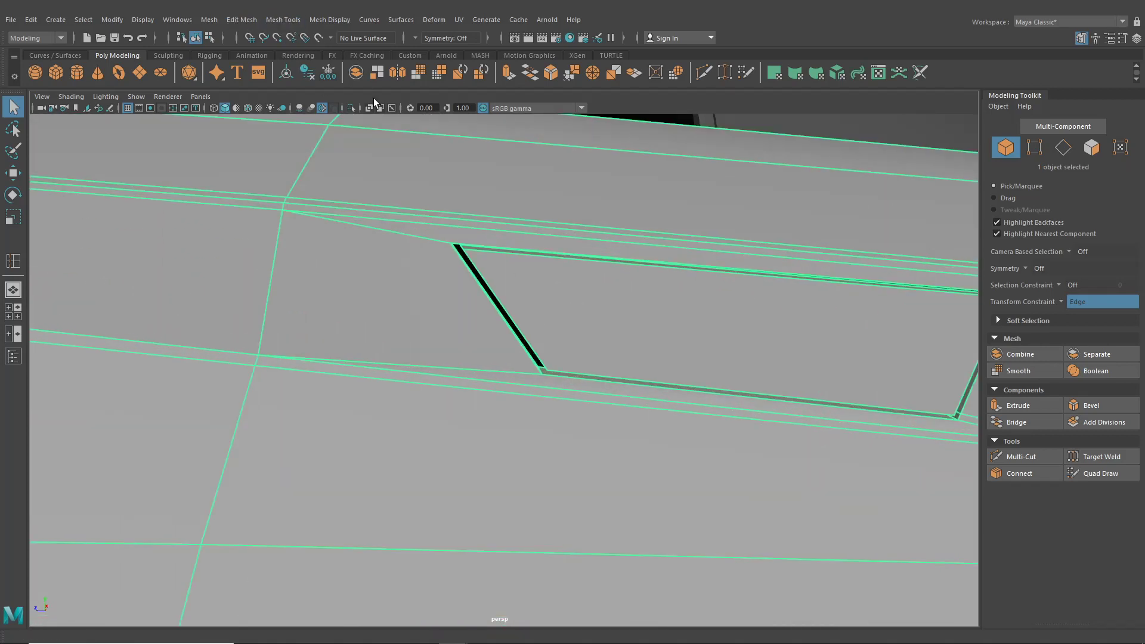
{"action": "left_click", "coordinate": [704, 72]}
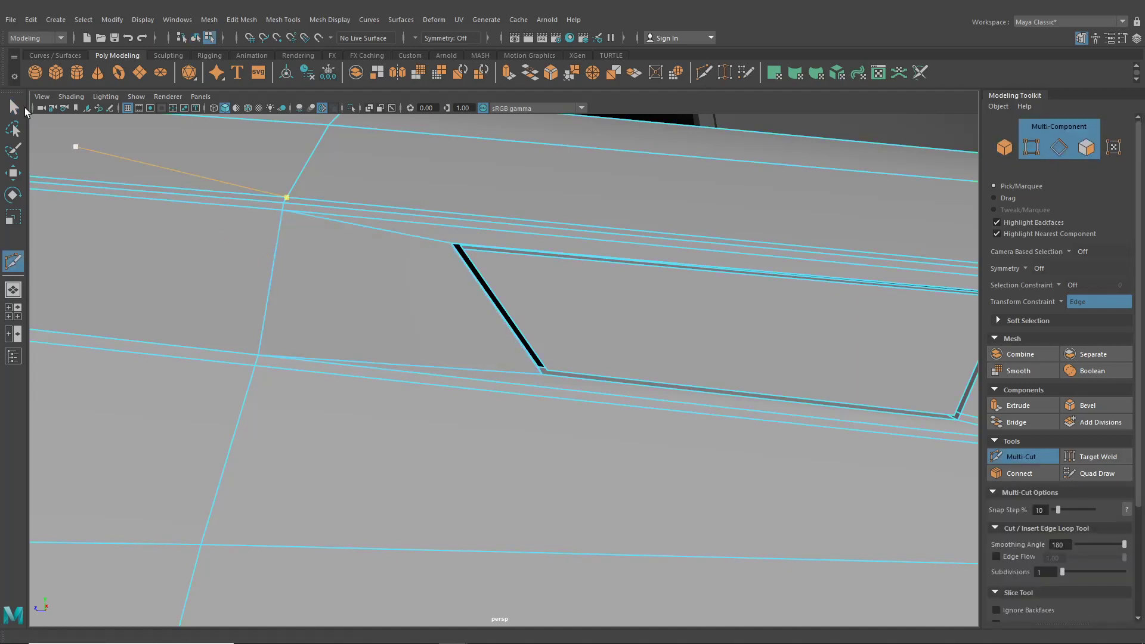
{"action": "key", "text": "q"}
{"action": "left_click", "coordinate": [311, 20]}
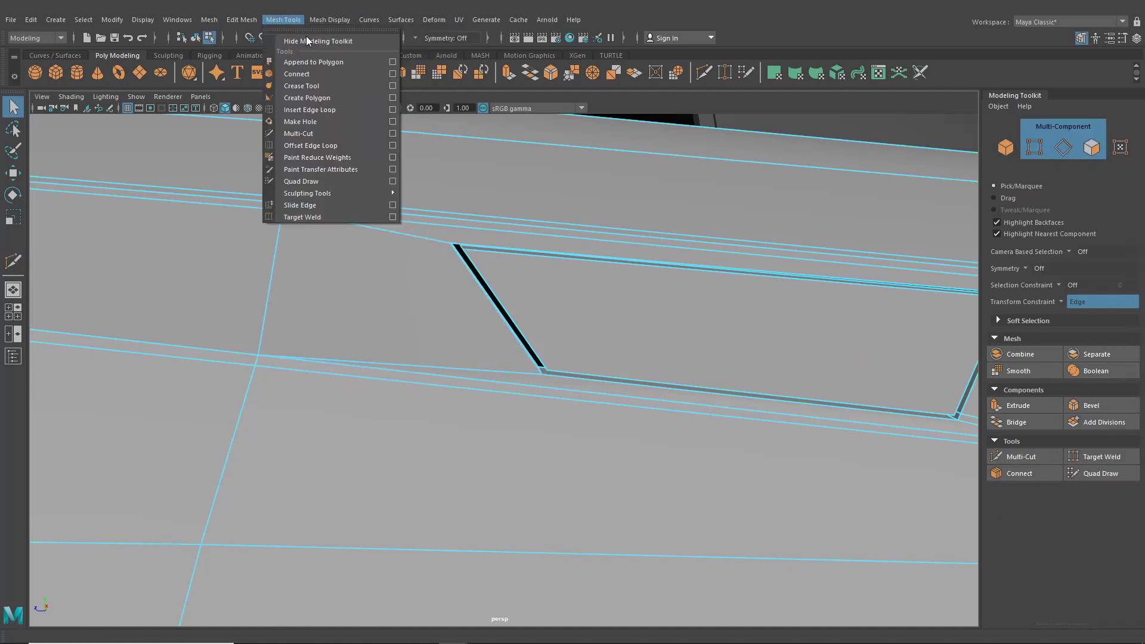
{"action": "left_click", "coordinate": [311, 111]}
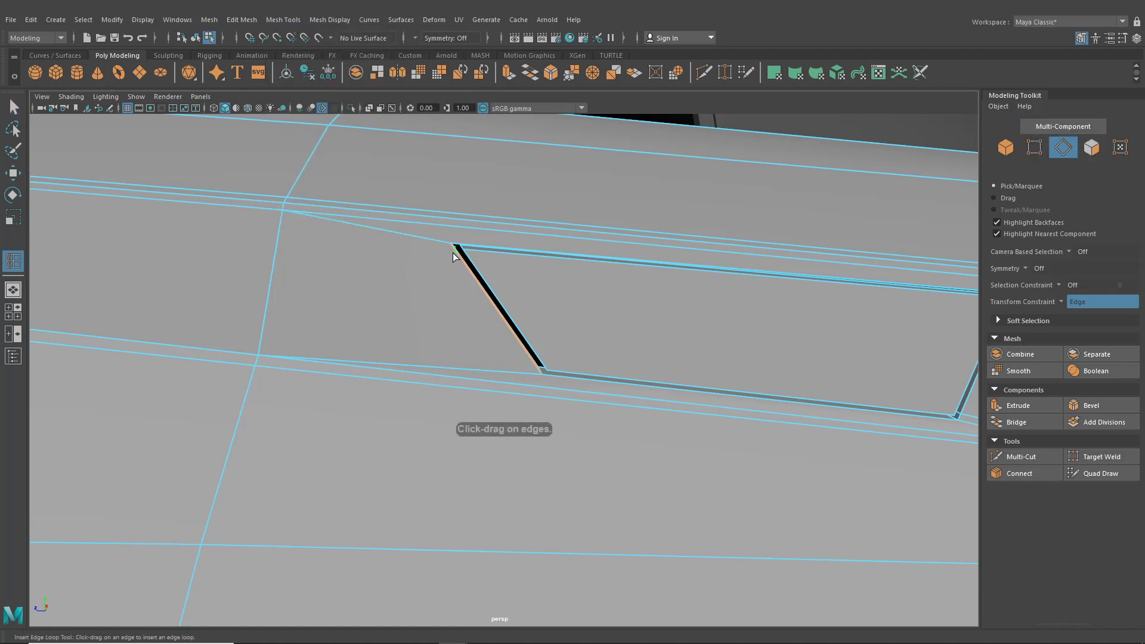
{"action": "left_click", "coordinate": [451, 253]}
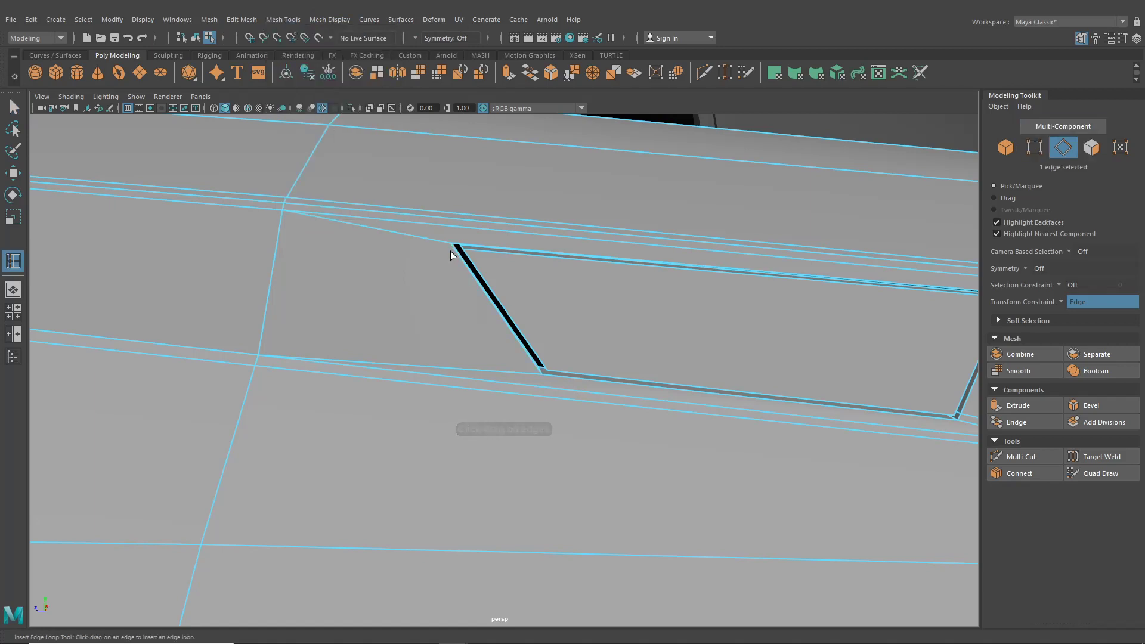
Insert a second short edge across the front rim of the door handle recess, close to its lower corner.
{"action": "mouse_move", "coordinate": [450, 264]}
{"action": "left_mouse_down", "text": "alt"}
{"action": "mouse_move", "coordinate": [370, 284]}
{"action": "mouse_move", "coordinate": [404, 255]}
{"action": "mouse_move", "coordinate": [432, 263]}
{"action": "left_mouse_up", "text": "alt"}
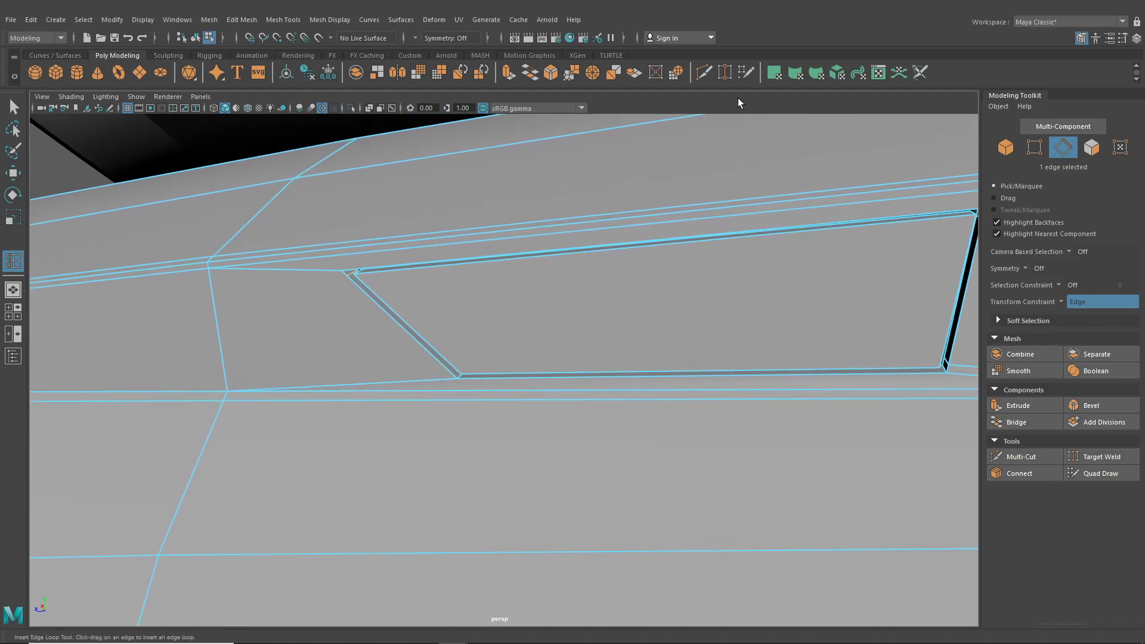
{"action": "left_click", "coordinate": [704, 72]}
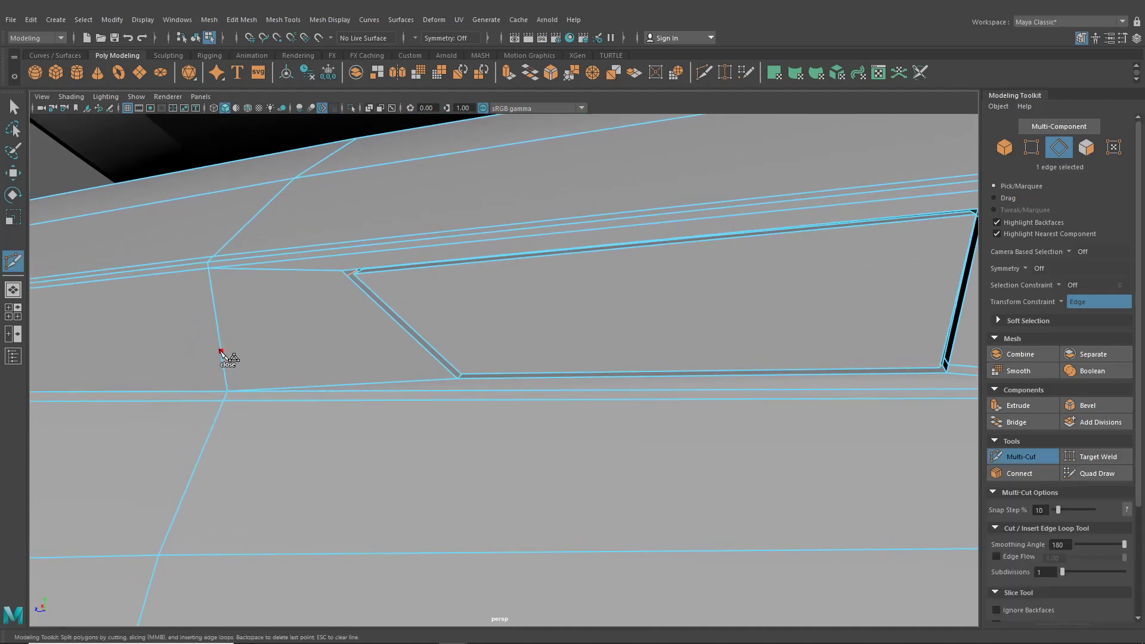
{"action": "left_click", "coordinate": [325, 23]}
{"action": "mouse_move", "coordinate": [288, 21]}
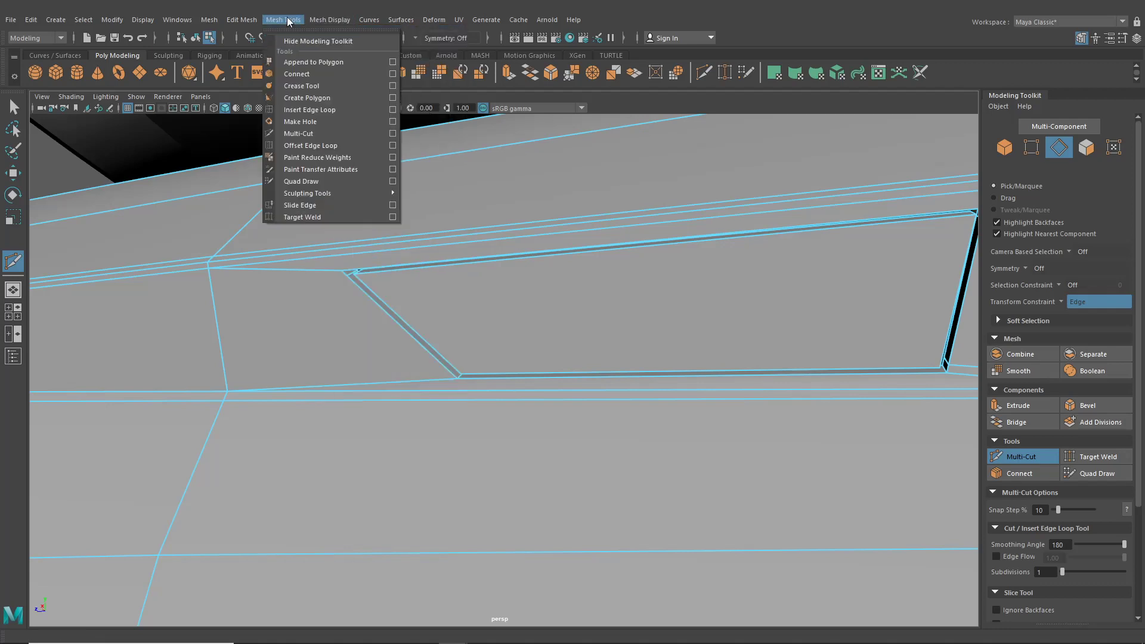
{"action": "left_click_drag", "start_coordinate": [364, 291], "coordinate": [419, 369]}
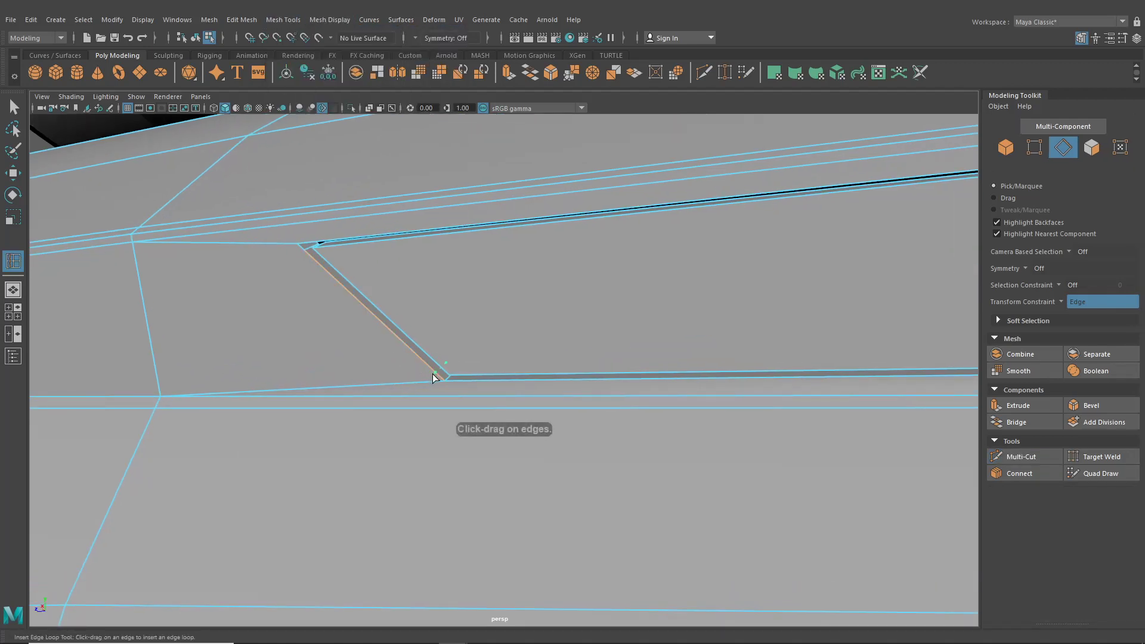
{"action": "left_click", "coordinate": [433, 377]}
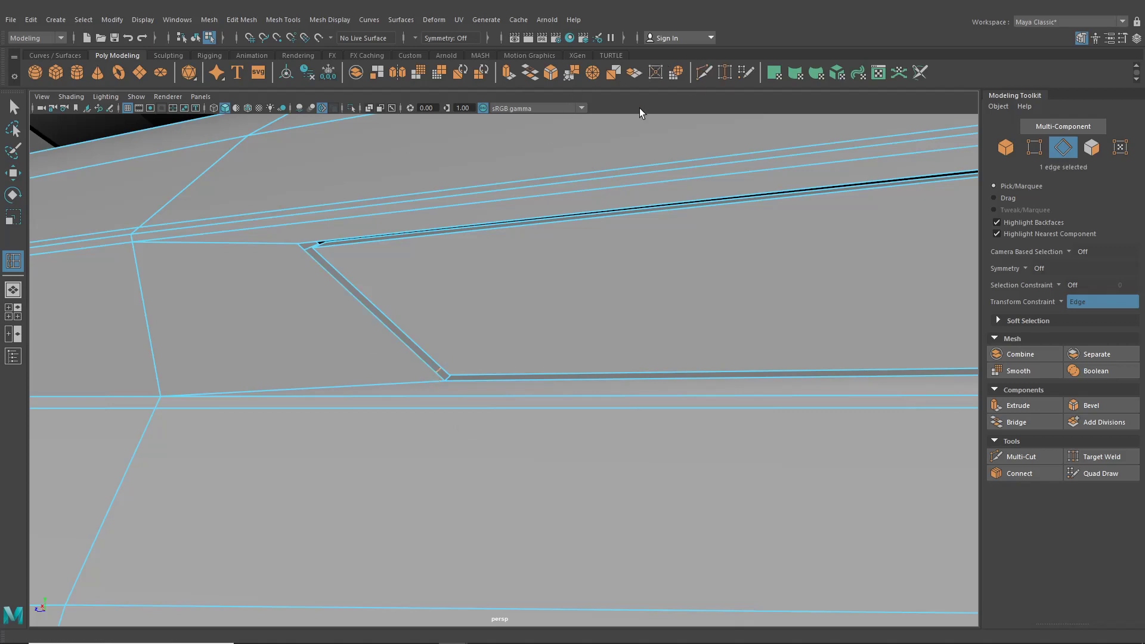
Use Multi-Cut to connect the handle recess's new front corner points to the adjacent door vertices ahead of it.
{"action": "key", "text": "ctrl+shift+x"}
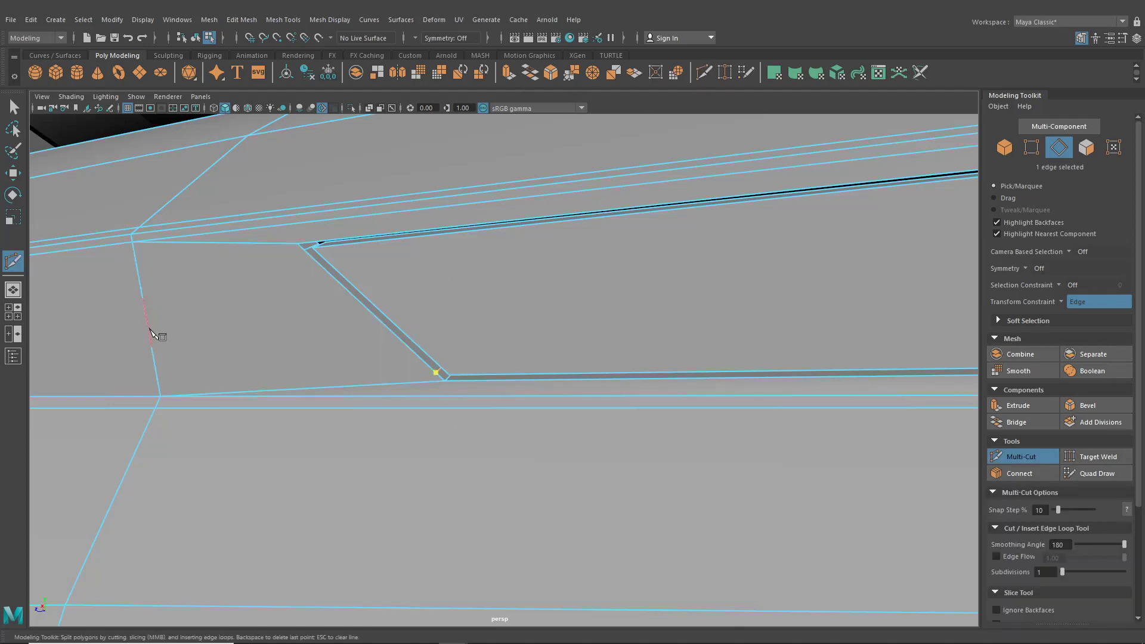
{"action": "left_click", "coordinate": [161, 404]}
{"action": "right_click", "coordinate": [202, 344]}
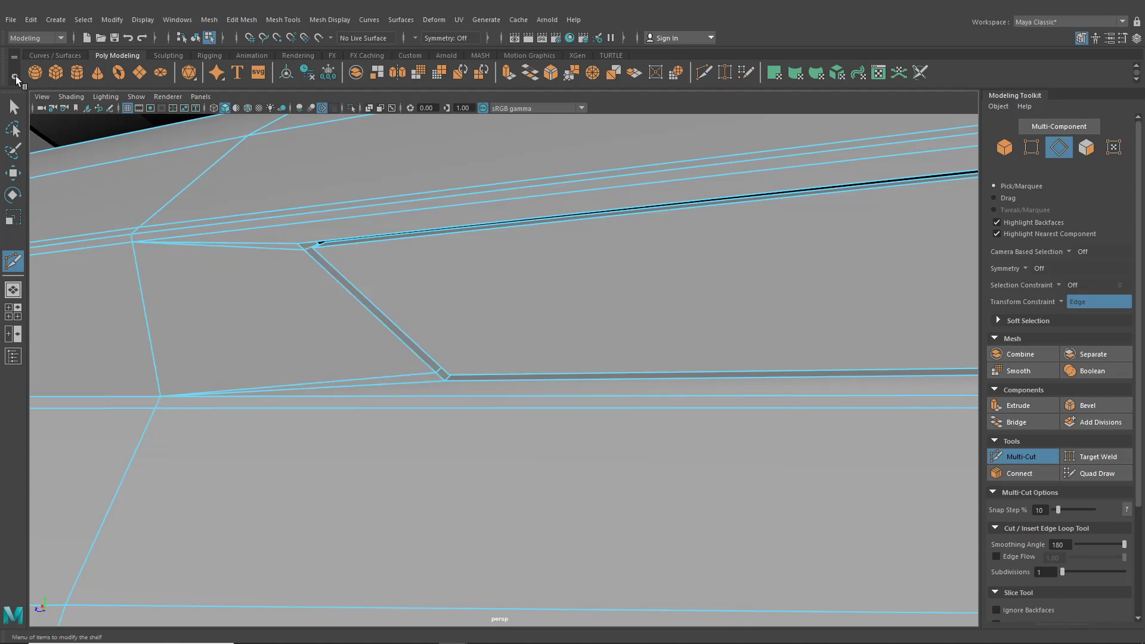
Return to object mode, preview the door smoothed, and examine the handle recess and the whole door side.
{"action": "left_click", "coordinate": [14, 107]}
{"action": "right_click_drag", "start_coordinate": [140, 202], "coordinate": [81, 200]}
{"action": "left_click_drag", "start_coordinate": [122, 280], "coordinate": [169, 369]}
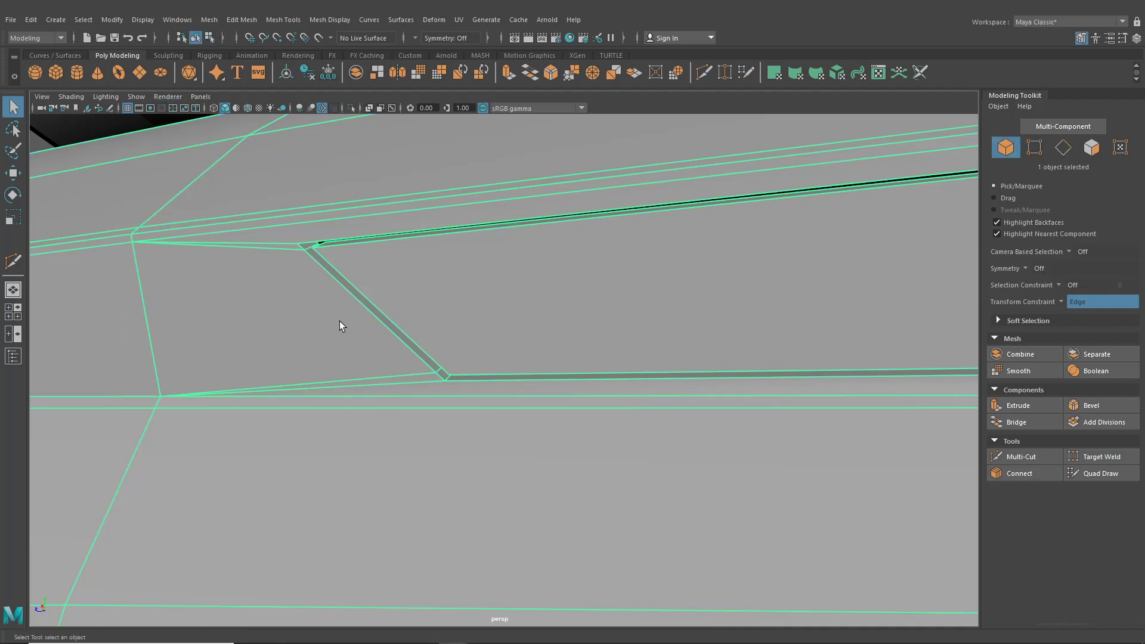
{"action": "scroll", "coordinate": [340, 330], "scroll_direction": "down", "scroll_amount": 5}
{"action": "key", "text": "3"}
{"action": "scroll", "coordinate": [340, 330], "scroll_direction": "down", "scroll_amount": 2}
{"action": "left_click", "coordinate": [202, 188]}
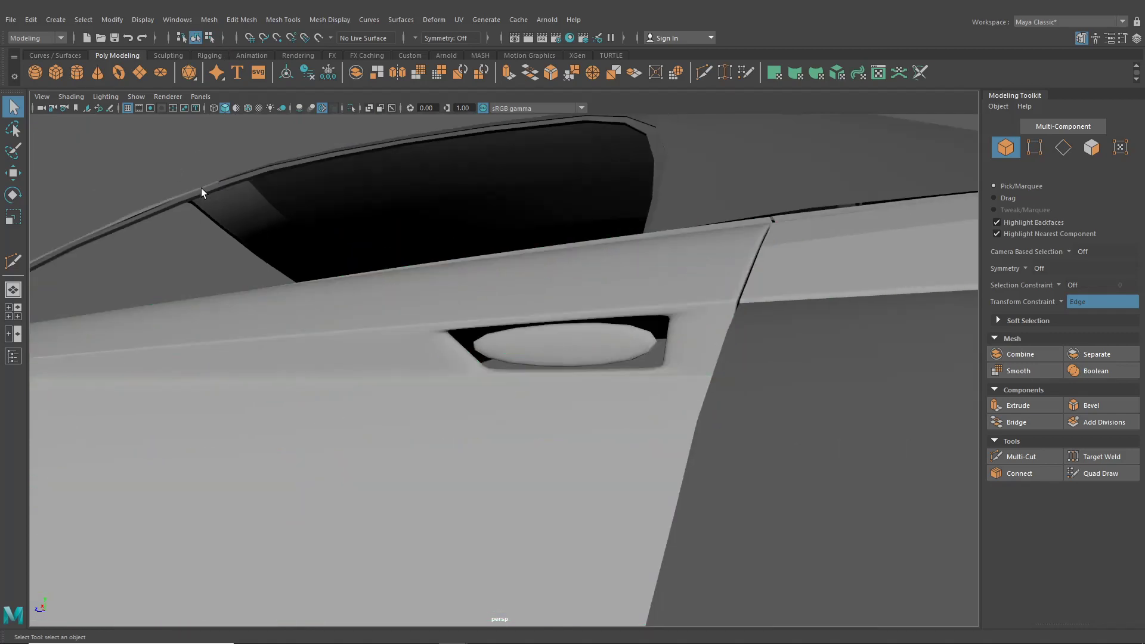
{"action": "left_click_drag", "start_coordinate": [202, 188], "coordinate": [328, 339], "text": "alt"}
{"action": "scroll", "coordinate": [422, 357], "scroll_direction": "down", "scroll_amount": 4}
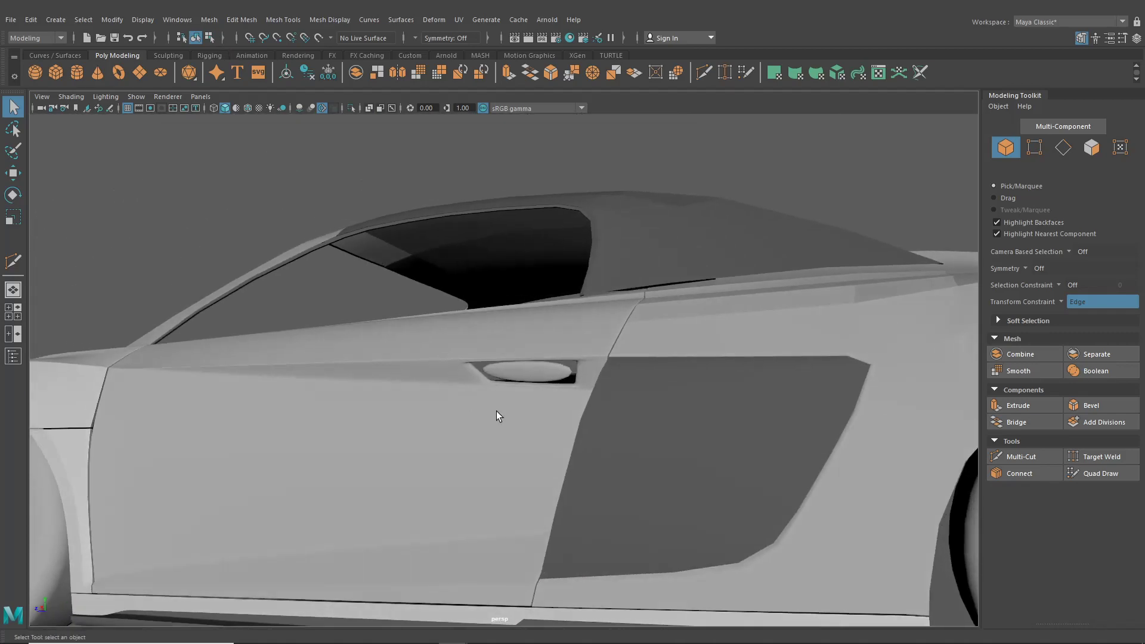
Bevel the edge loop running around the rim of the door handle recess, using 2 segments.
{"action": "scroll", "coordinate": [464, 399], "scroll_direction": "up", "scroll_amount": 3}
{"action": "left_click", "coordinate": [464, 399]}
{"action": "scroll", "coordinate": [464, 400], "scroll_direction": "up", "scroll_amount": 4}
{"action": "right_click_drag", "start_coordinate": [312, 303], "coordinate": [312, 272]}
{"action": "double_click", "coordinate": [327, 334]}
{"action": "scroll", "coordinate": [407, 392], "scroll_direction": "down", "scroll_amount": 2}
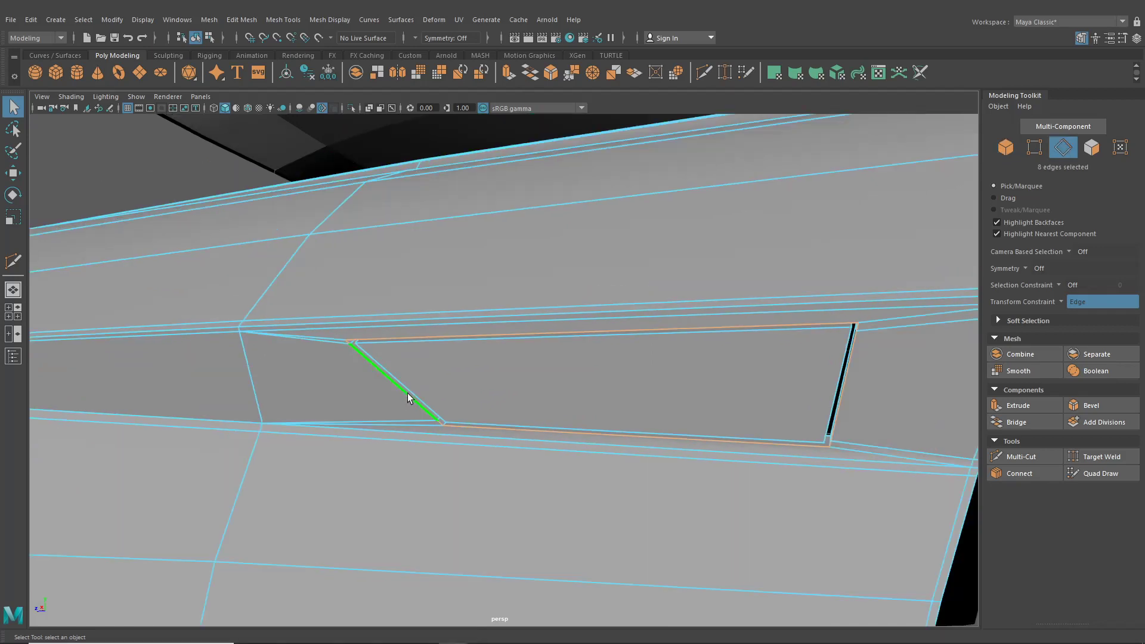
{"action": "scroll", "coordinate": [417, 393], "scroll_direction": "down", "scroll_amount": 2}
{"action": "left_click", "coordinate": [239, 20]}
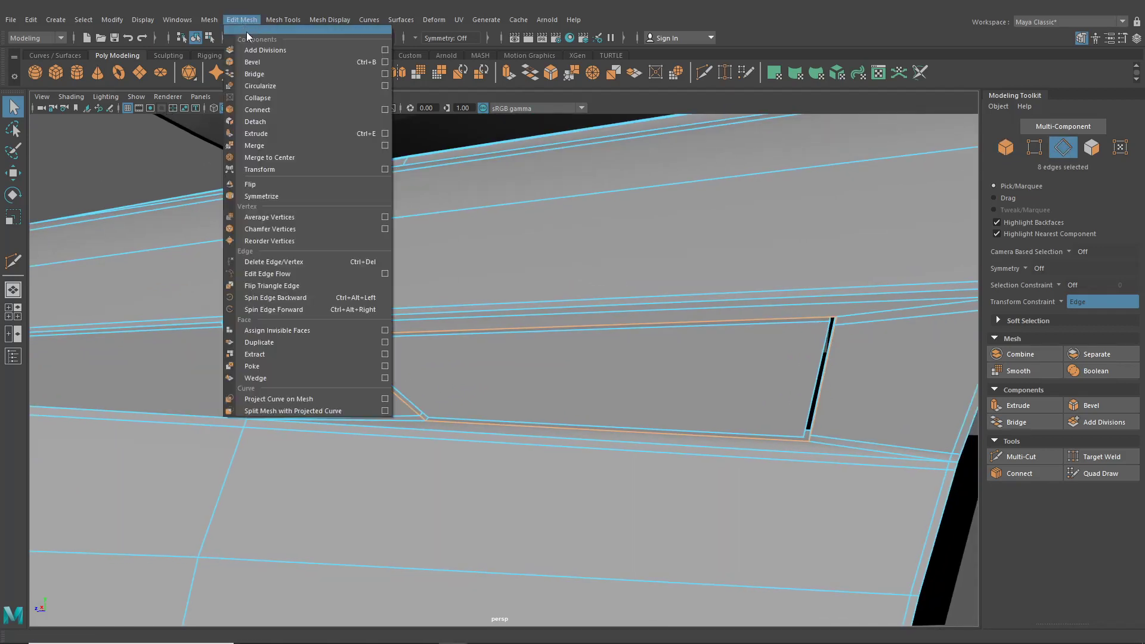
{"action": "left_click", "coordinate": [257, 61]}
{"action": "right_click_drag", "start_coordinate": [328, 191], "coordinate": [377, 246], "text": "alt"}
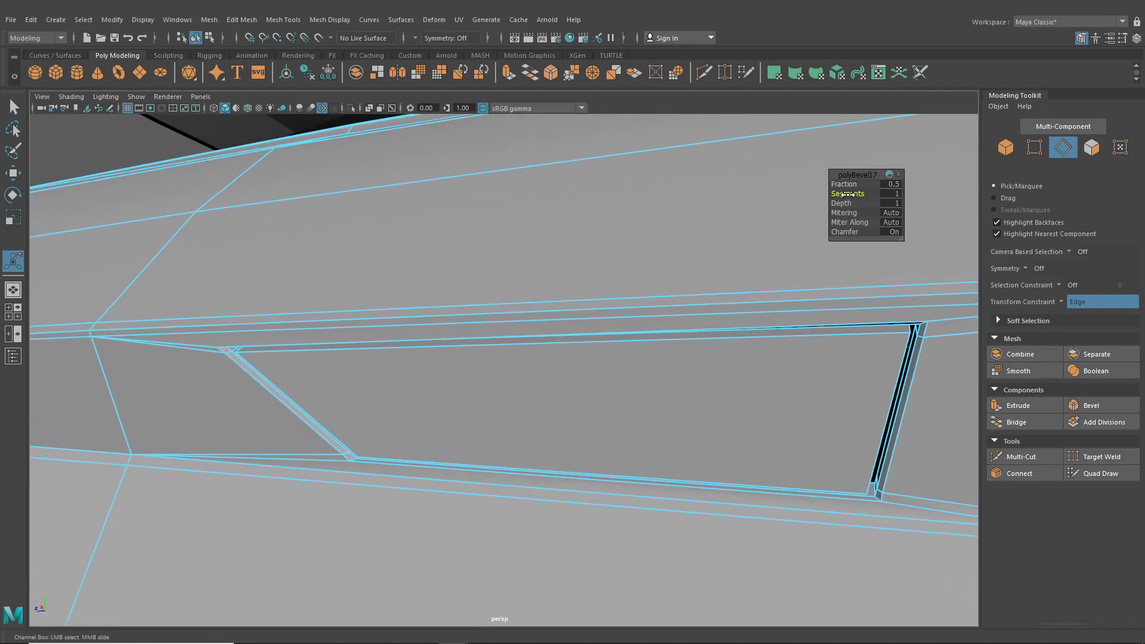
{"action": "left_click_drag", "start_coordinate": [847, 194], "coordinate": [851, 196]}
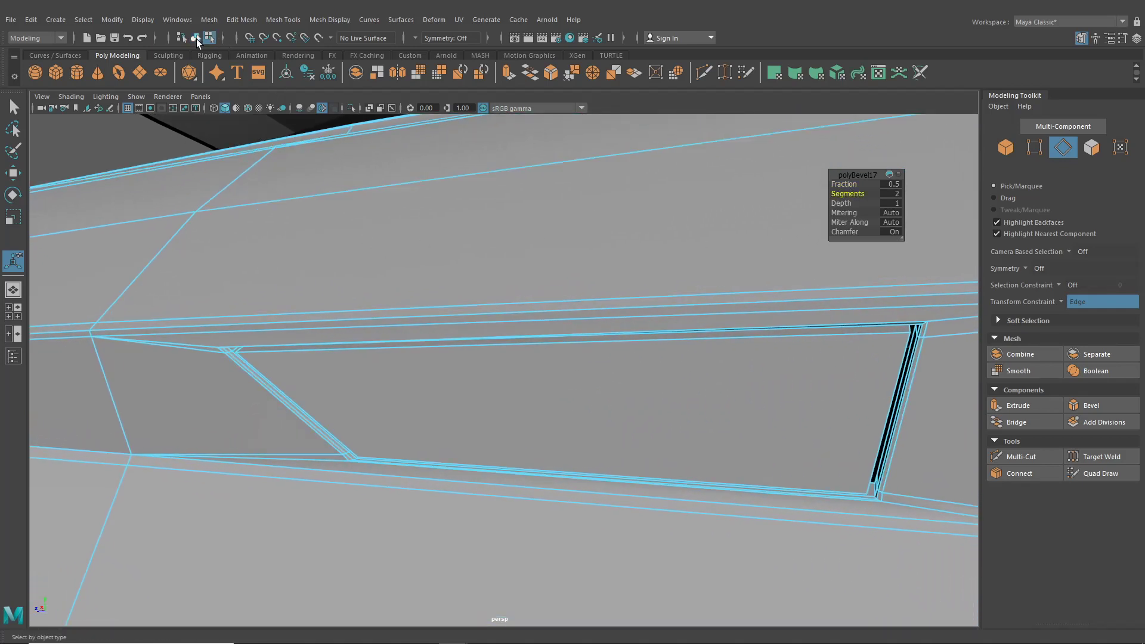
Return to object mode, preview the door smoothed, and examine the beveled rim of the handle recess.
{"action": "left_click", "coordinate": [196, 38]}
{"action": "scroll", "coordinate": [253, 185], "scroll_direction": "down", "scroll_amount": 3}
{"action": "scroll", "coordinate": [253, 187], "scroll_direction": "down", "scroll_amount": 3}
{"action": "left_click", "coordinate": [172, 210]}
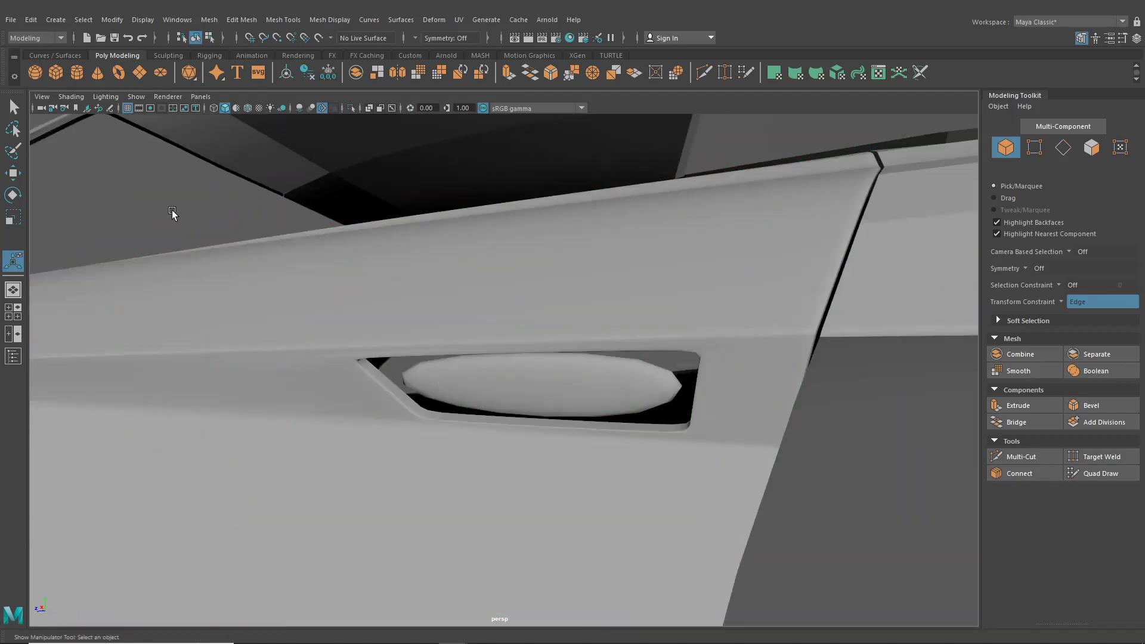
{"action": "left_click_drag", "start_coordinate": [172, 210], "coordinate": [197, 248], "text": "alt"}
{"action": "right_click_drag", "start_coordinate": [197, 248], "coordinate": [272, 246], "text": "alt"}
{"action": "left_click_drag", "start_coordinate": [272, 246], "coordinate": [338, 304], "text": "alt"}
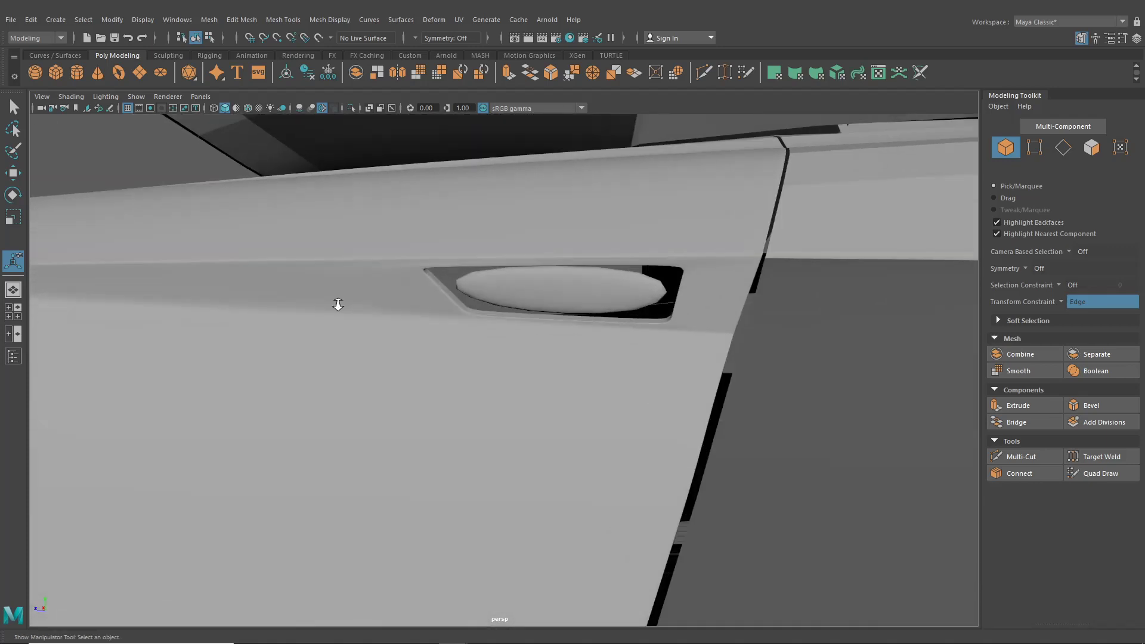
{"action": "right_click_drag", "start_coordinate": [338, 305], "coordinate": [360, 358], "text": "alt"}
Compare the recess's front upper corner in the unsmoothed mesh and the smooth preview from several angles.
{"action": "left_click", "coordinate": [356, 288]}
{"action": "key", "text": "ctrl+b"}
{"action": "scroll", "coordinate": [356, 288], "scroll_direction": "up", "scroll_amount": 5}
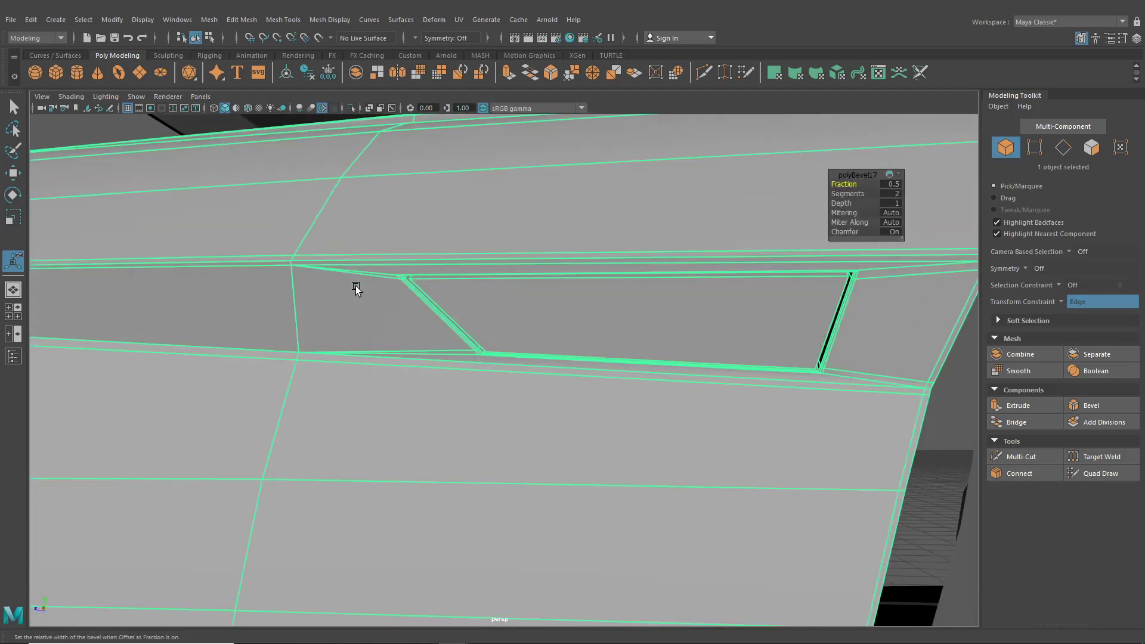
{"action": "right_click_drag", "start_coordinate": [355, 289], "coordinate": [317, 274], "text": "alt"}
{"action": "scroll", "coordinate": [393, 325], "scroll_direction": "up", "scroll_amount": 2}
{"action": "scroll", "coordinate": [395, 325], "scroll_direction": "down", "scroll_amount": 3}
{"action": "left_click", "coordinate": [203, 179]}
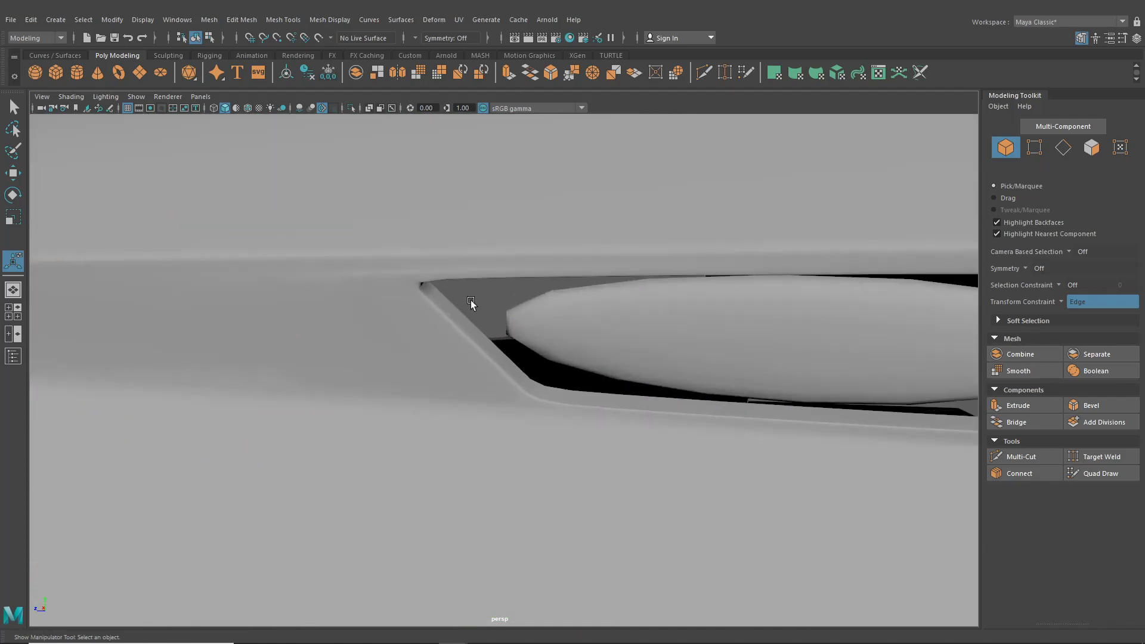
{"action": "right_click_drag", "start_coordinate": [471, 299], "coordinate": [360, 274], "text": "alt"}
{"action": "left_click_drag", "start_coordinate": [360, 274], "coordinate": [269, 276], "text": "alt"}
{"action": "middle_click_drag", "start_coordinate": [269, 276], "coordinate": [333, 295], "text": "alt"}
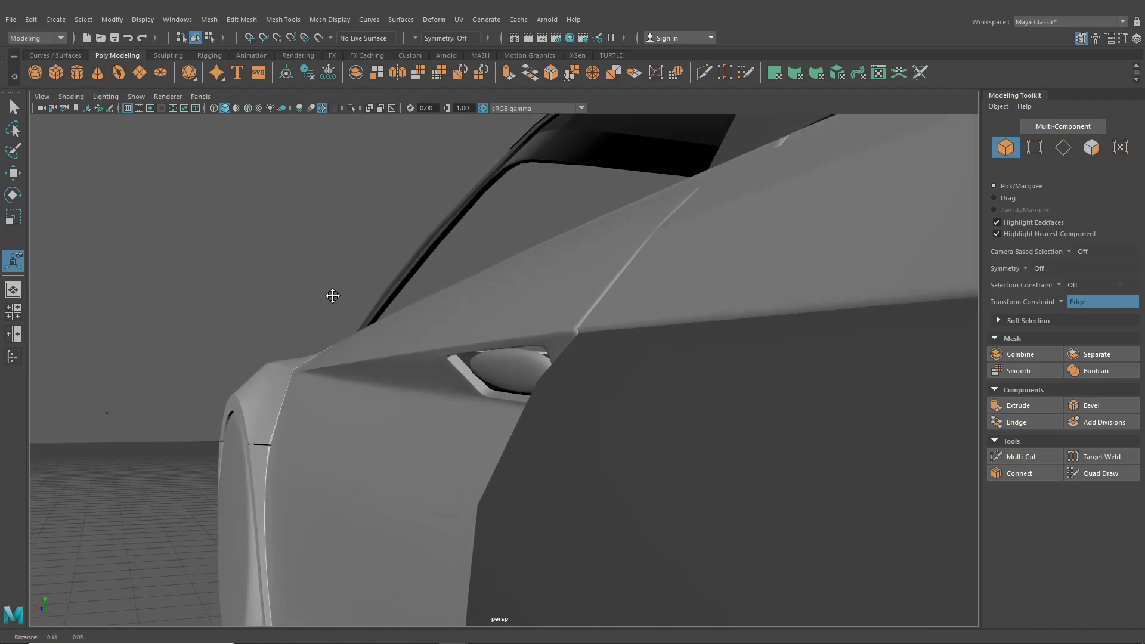
{"action": "scroll", "coordinate": [358, 311], "scroll_direction": "up", "scroll_amount": 2}
{"action": "scroll", "coordinate": [423, 359], "scroll_direction": "down", "scroll_amount": 2}
{"action": "left_click", "coordinate": [417, 365]}
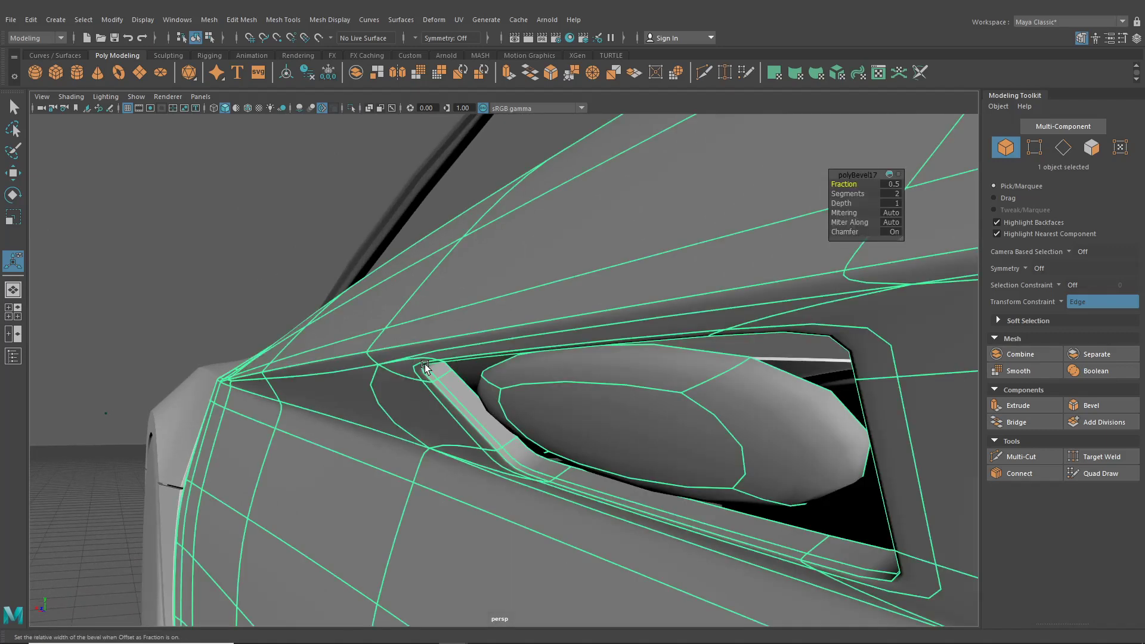
{"action": "scroll", "coordinate": [426, 367], "scroll_direction": "up", "scroll_amount": 3}
{"action": "mouse_move", "coordinate": [399, 251]}
{"action": "left_mouse_down", "text": "alt"}
{"action": "mouse_move", "coordinate": [417, 243]}
{"action": "mouse_move", "coordinate": [391, 263]}
{"action": "left_mouse_up", "text": "alt"}
{"action": "right_click_drag", "start_coordinate": [417, 307], "coordinate": [465, 360], "text": "alt"}
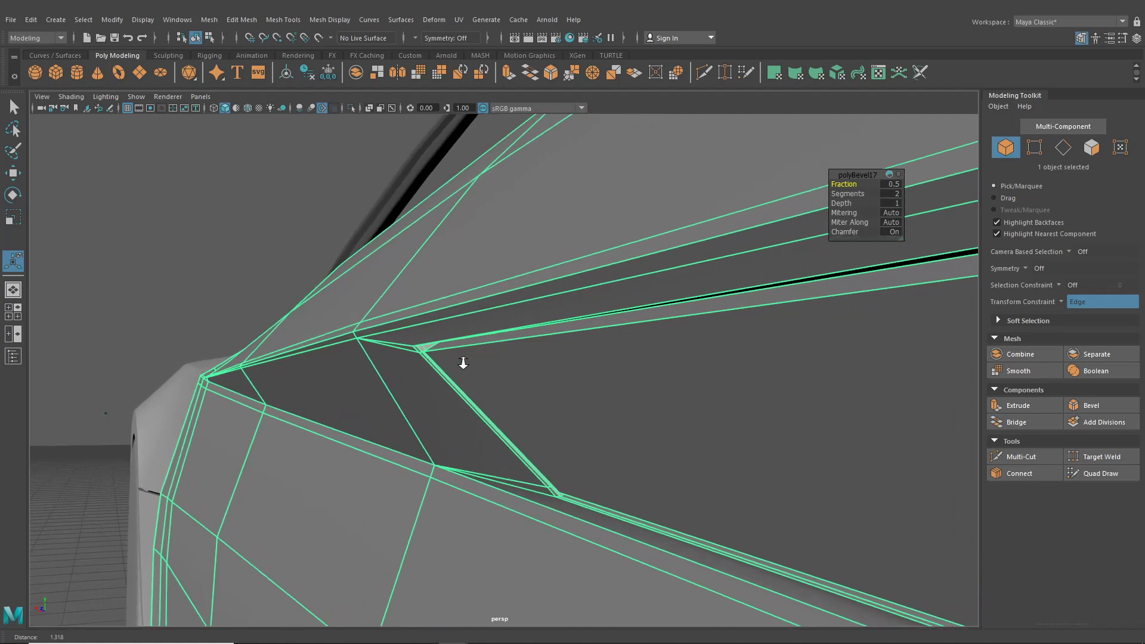
{"action": "mouse_move", "coordinate": [465, 360]}
{"action": "left_mouse_down", "text": "alt"}
{"action": "mouse_move", "coordinate": [436, 362]}
{"action": "mouse_move", "coordinate": [481, 360]}
{"action": "mouse_move", "coordinate": [501, 342]}
{"action": "mouse_move", "coordinate": [409, 334]}
{"action": "mouse_move", "coordinate": [453, 349]}
{"action": "left_mouse_up", "text": "alt"}
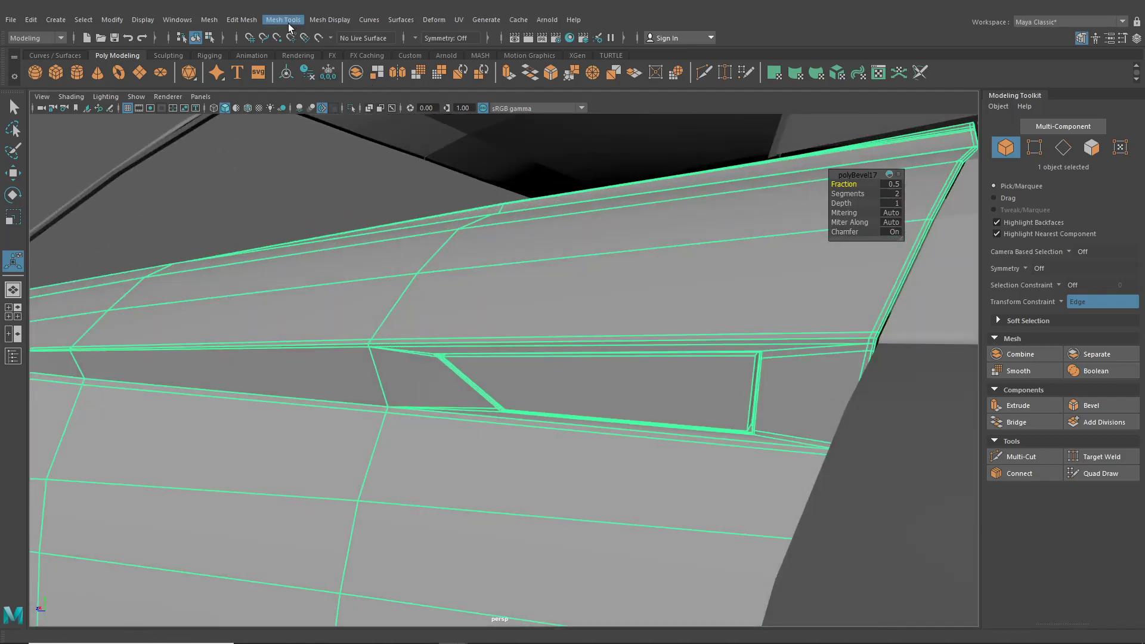
Insert an edge loop just outside the handle recess and use Multi-Cut to connect its end points ahead of the front rim.
{"action": "left_click", "coordinate": [389, 20]}
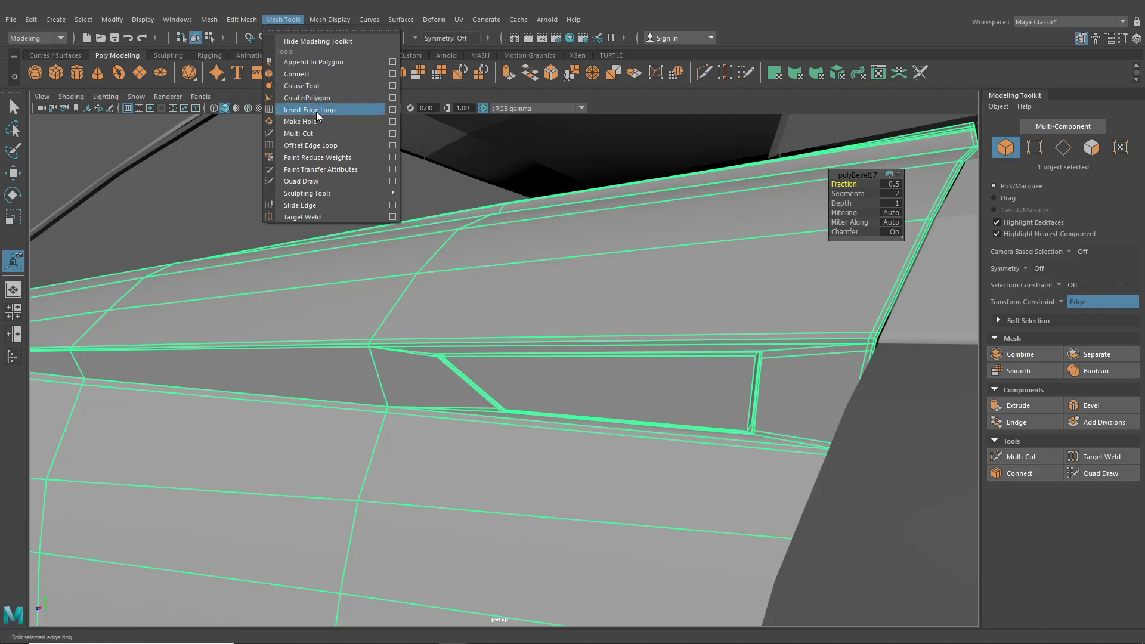
{"action": "left_click", "coordinate": [316, 112]}
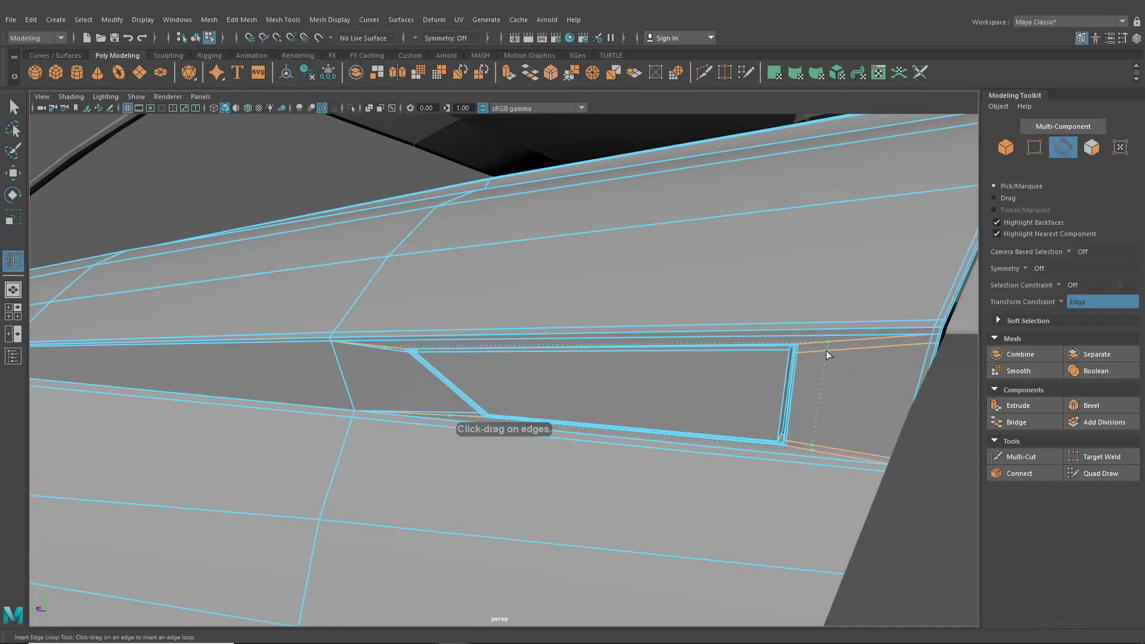
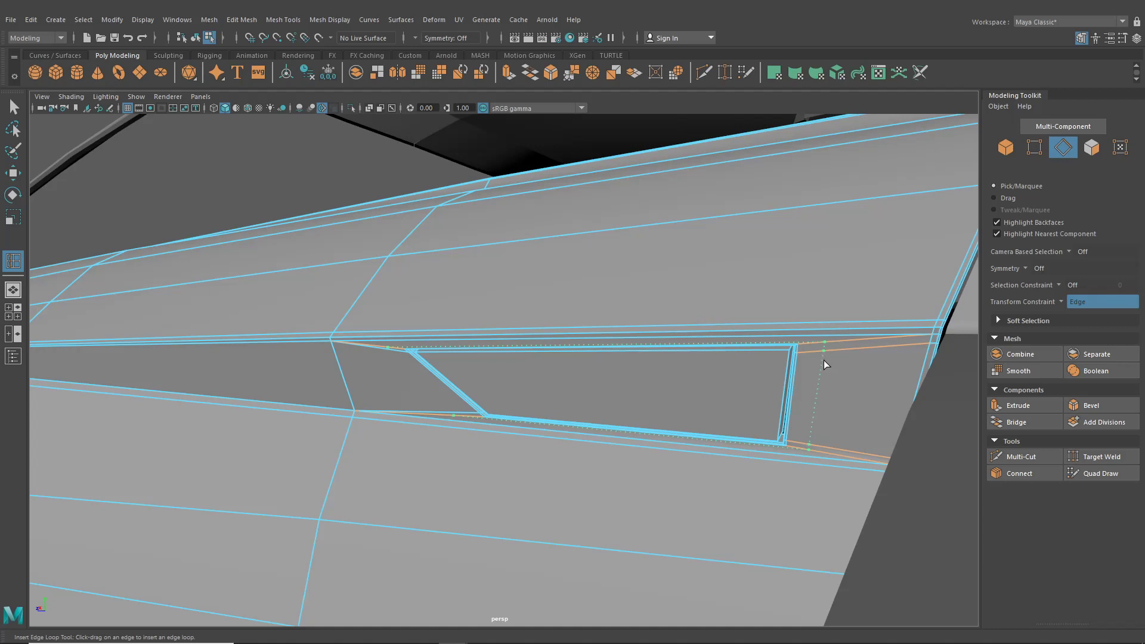
{"action": "left_click", "coordinate": [825, 360]}
{"action": "left_click_drag", "start_coordinate": [824, 360], "coordinate": [480, 161], "text": "alt"}
{"action": "left_click", "coordinate": [703, 73]}
{"action": "scroll", "coordinate": [455, 312], "scroll_direction": "up", "scroll_amount": 5}
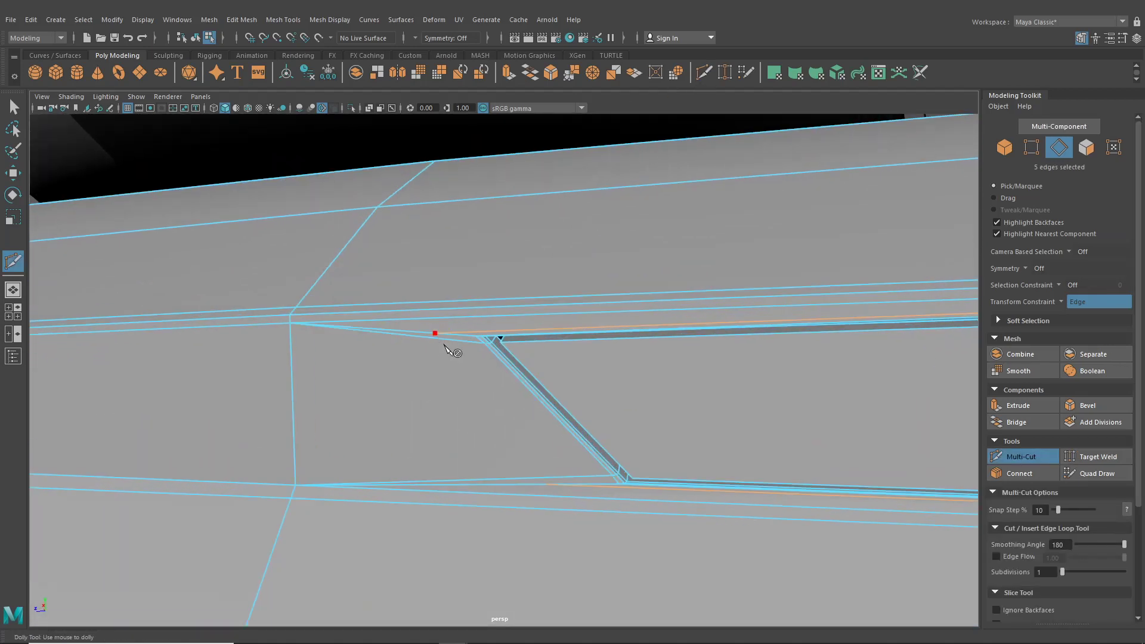
{"action": "left_click", "coordinate": [444, 345]}
{"action": "left_click", "coordinate": [12, 107]}
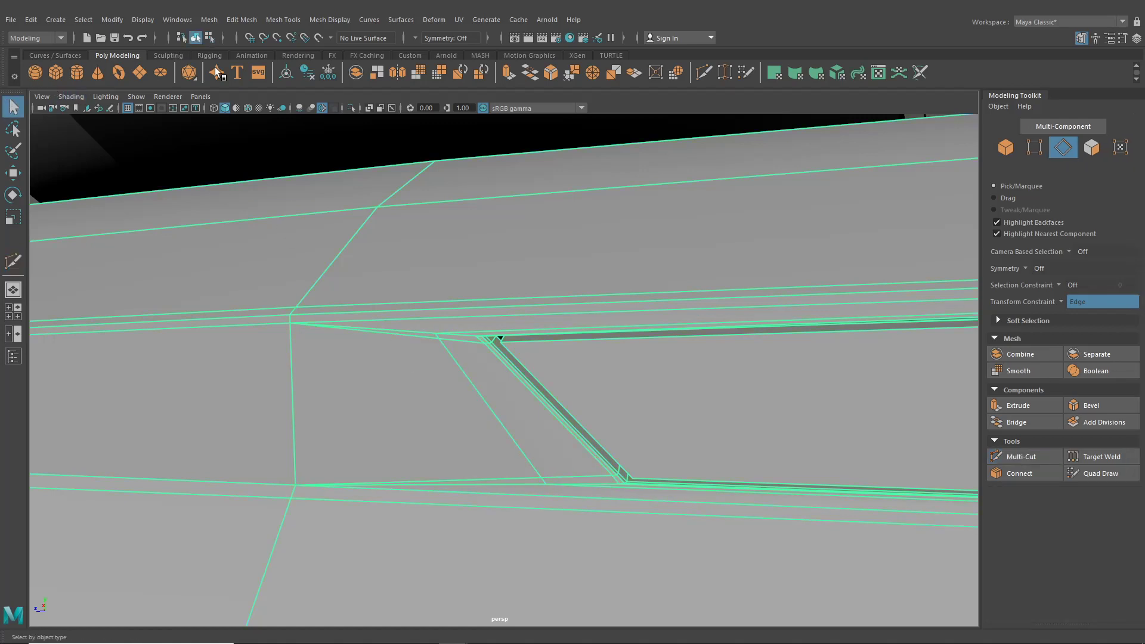
Preview the door smoothed and check the surface around the handle recess with the additional outer loop.
{"action": "key", "text": "F8"}
{"action": "scroll", "coordinate": [288, 231], "scroll_direction": "down", "scroll_amount": 5}
{"action": "left_click_drag", "start_coordinate": [170, 179], "coordinate": [399, 371], "text": "alt"}
{"action": "scroll", "coordinate": [445, 356], "scroll_direction": "down", "scroll_amount": 5}
{"action": "scroll", "coordinate": [412, 379], "scroll_direction": "up", "scroll_amount": 5}
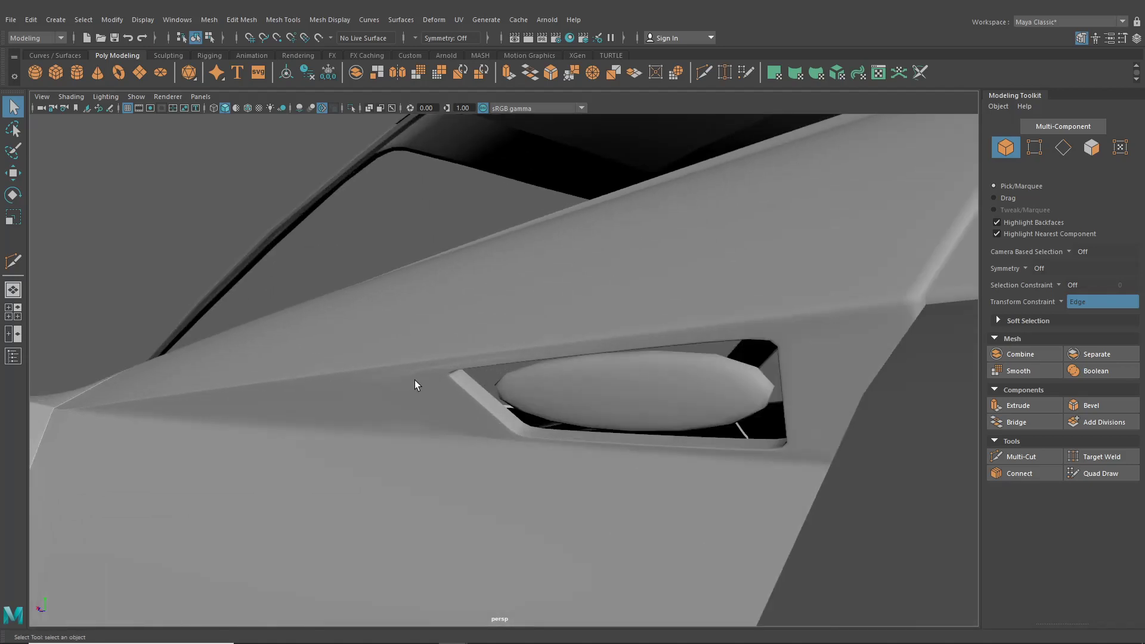
Remove the added edge loop outside the handle recess and preview the door smoothed again.
{"action": "left_click", "coordinate": [416, 384]}
{"action": "scroll", "coordinate": [416, 383], "scroll_direction": "up", "scroll_amount": 6}
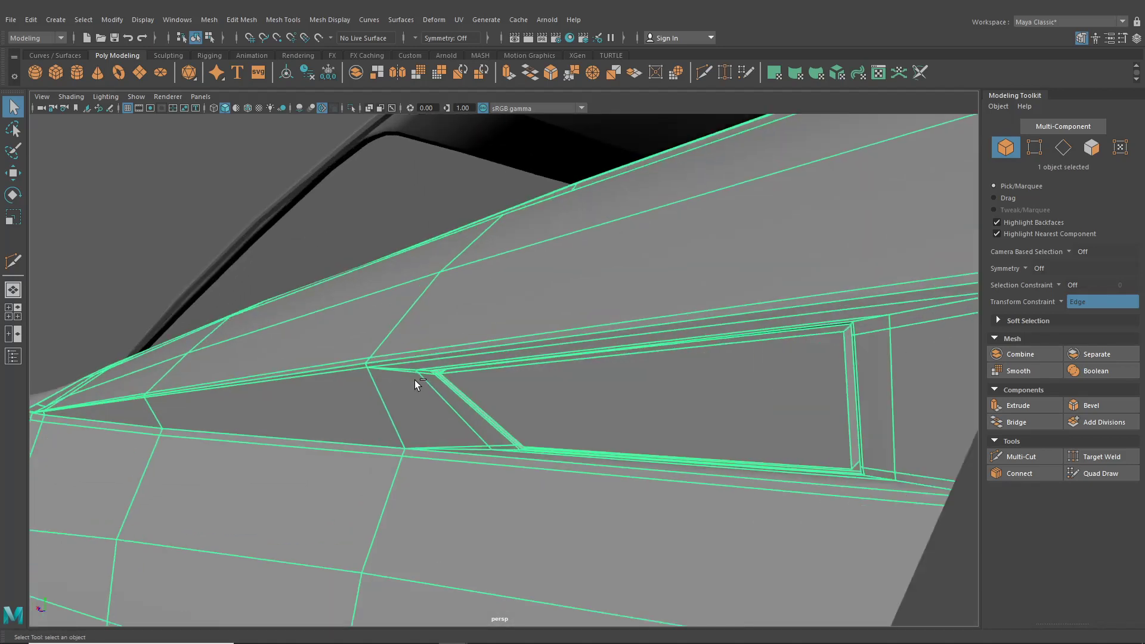
{"action": "scroll", "coordinate": [416, 383], "scroll_direction": "down", "scroll_amount": 3}
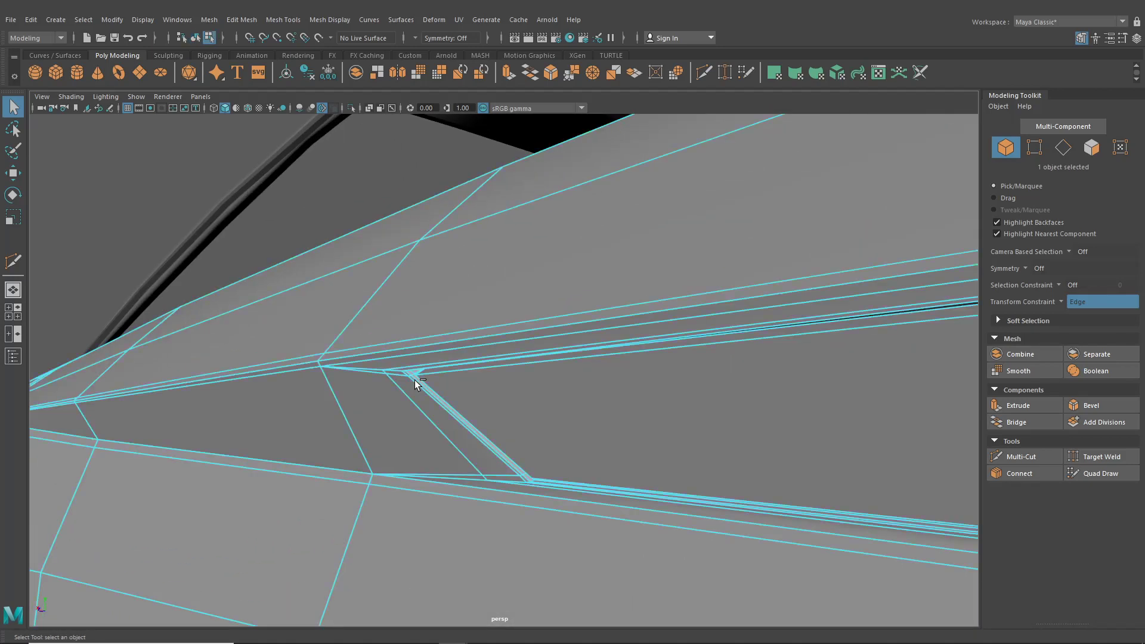
{"action": "key", "text": "F10"}
{"action": "double_click", "coordinate": [414, 380]}
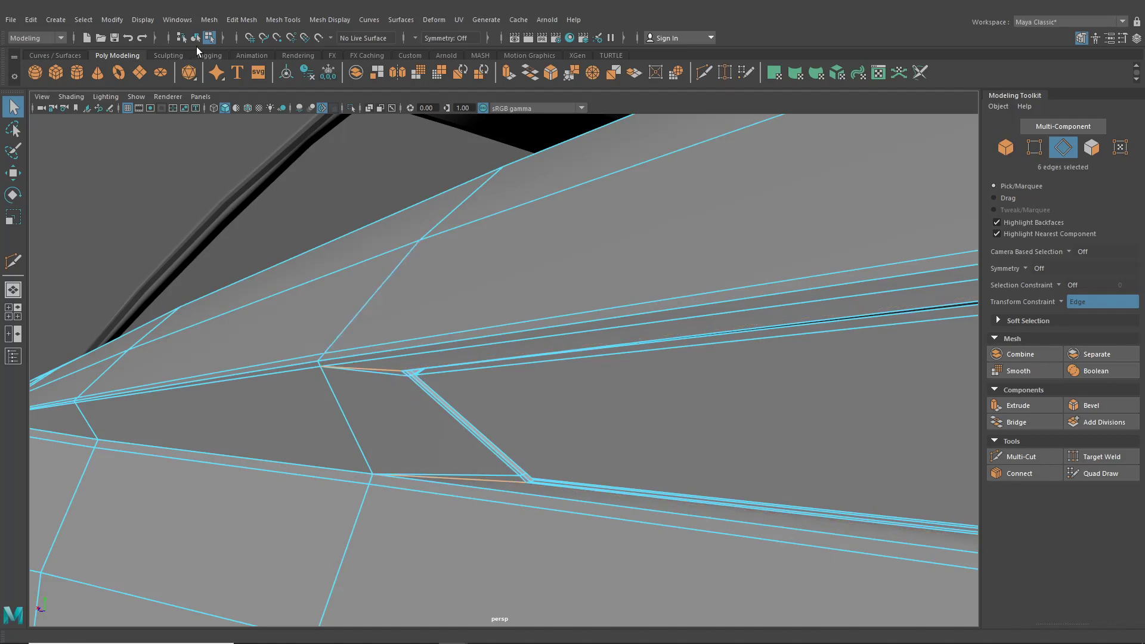
{"action": "key", "text": "3"}
{"action": "left_click", "coordinate": [325, 248]}
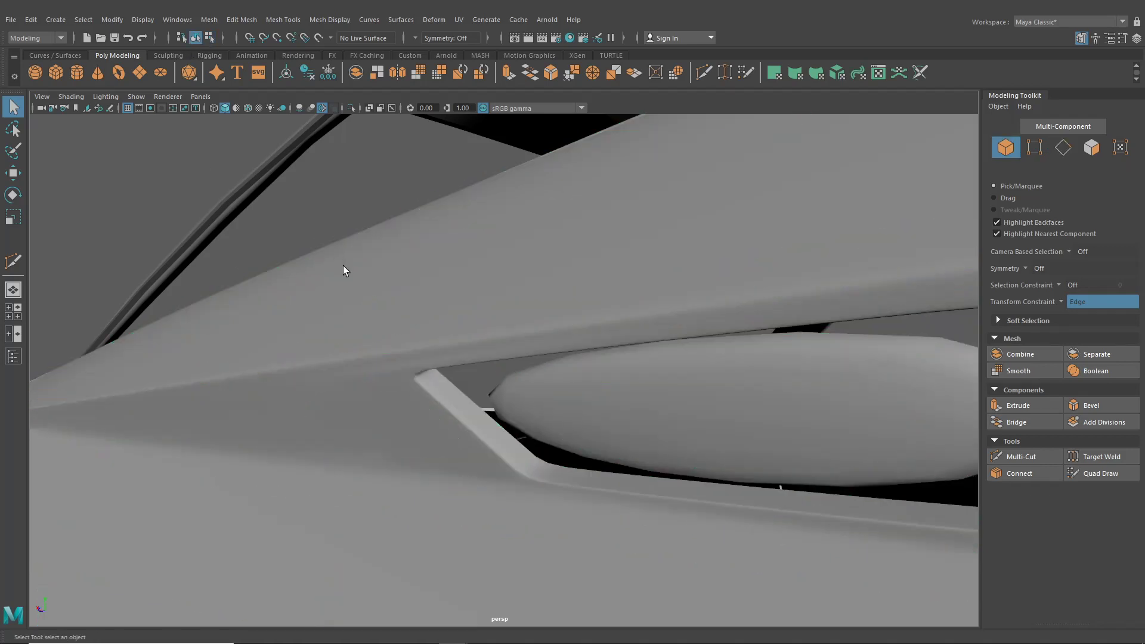
{"action": "left_click_drag", "start_coordinate": [362, 305], "coordinate": [689, 381], "text": "alt"}
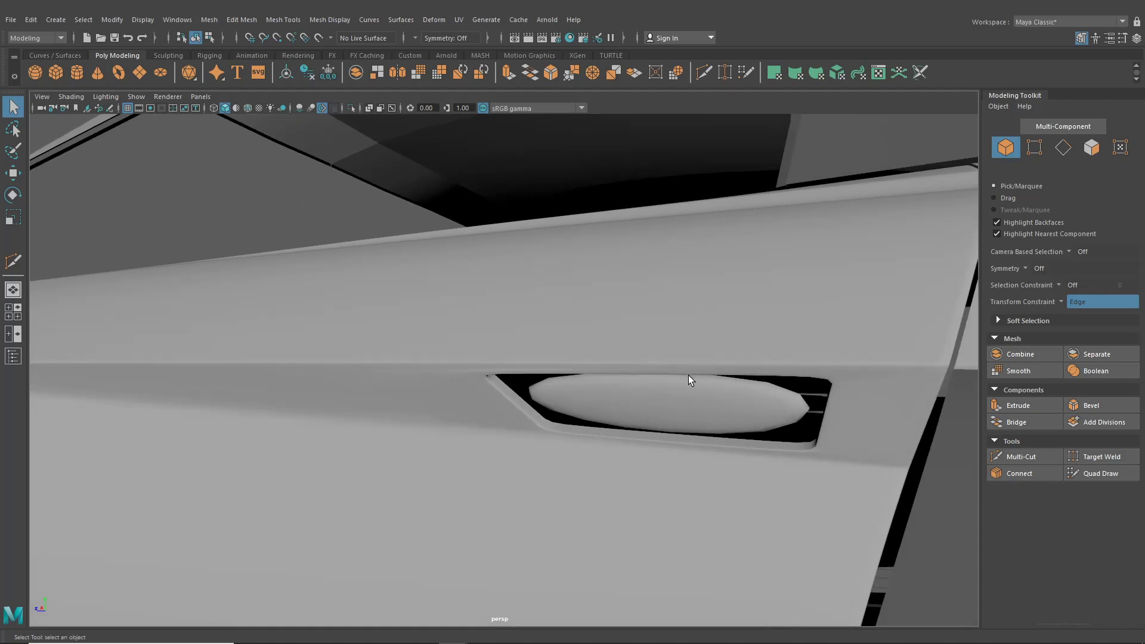
{"action": "scroll", "coordinate": [539, 374], "scroll_direction": "down", "scroll_amount": 10}
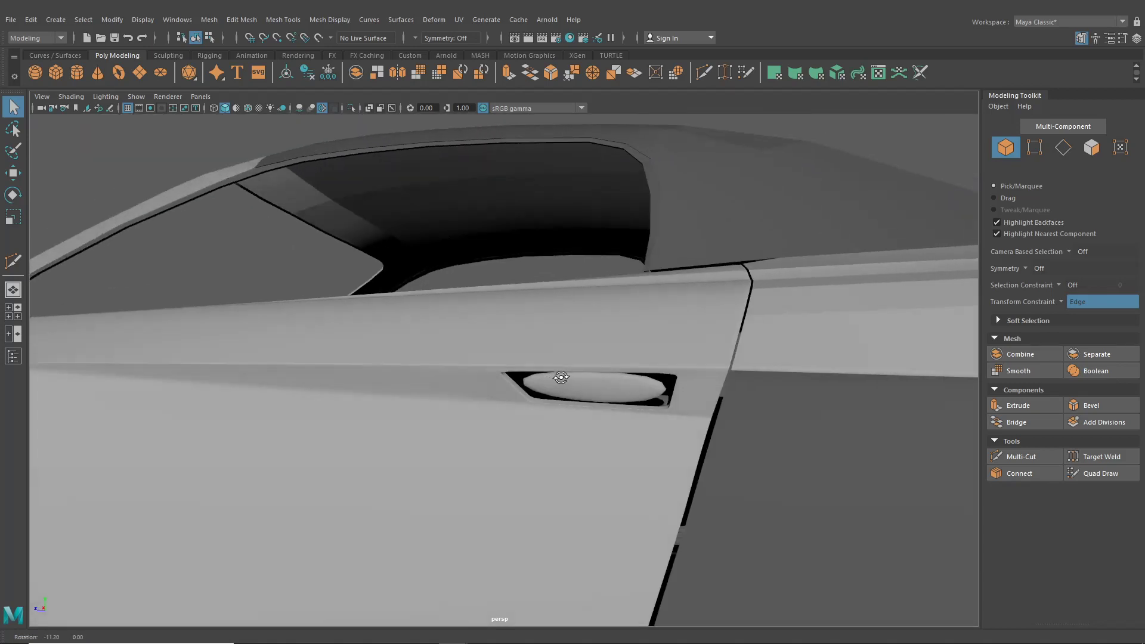
{"action": "scroll", "coordinate": [548, 366], "scroll_direction": "down", "scroll_amount": 3}
Insert supporting edge loops along the handle panel inside the recess, close to its upper and lower edges.
{"action": "left_click", "coordinate": [551, 372]}
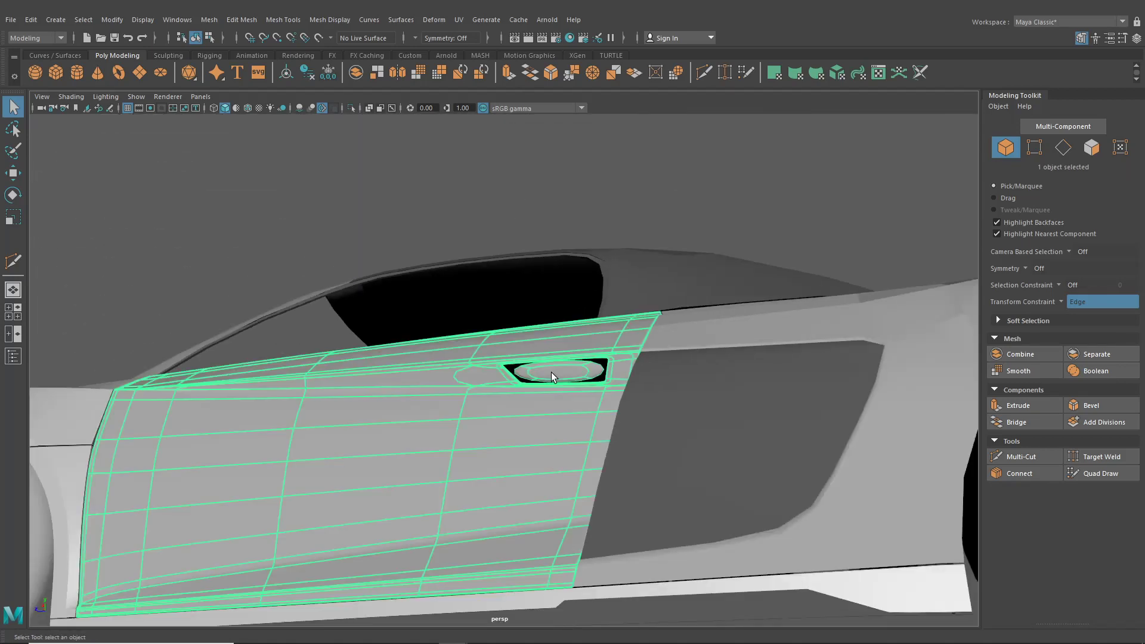
{"action": "scroll", "coordinate": [551, 372], "scroll_direction": "up", "scroll_amount": 8}
{"action": "scroll", "coordinate": [550, 377], "scroll_direction": "down", "scroll_amount": 3}
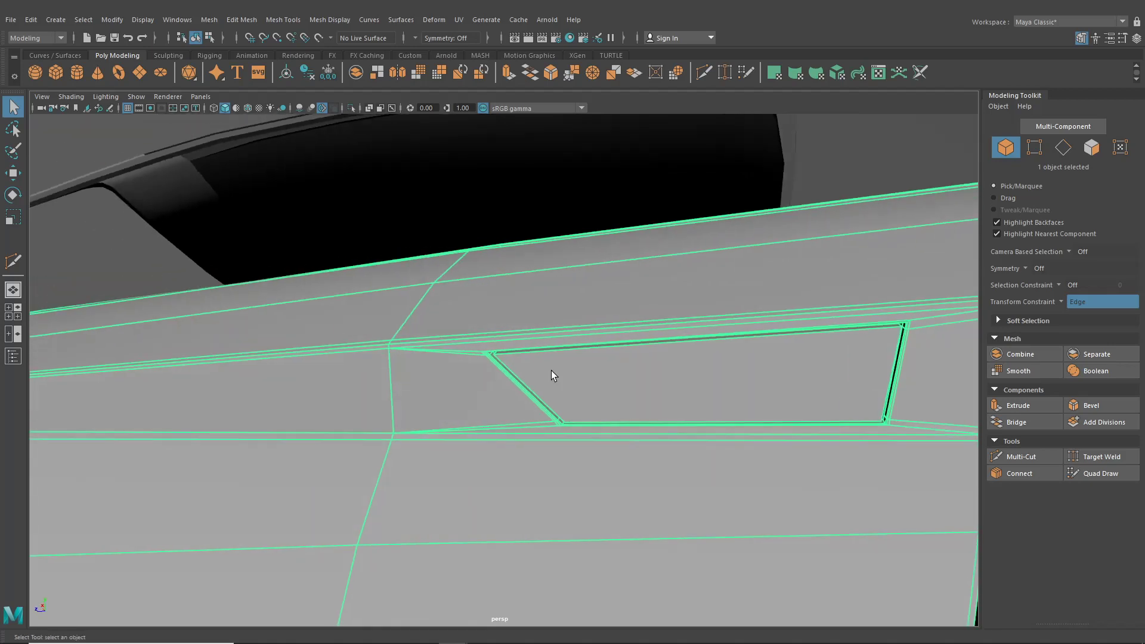
{"action": "left_click", "coordinate": [242, 20]}
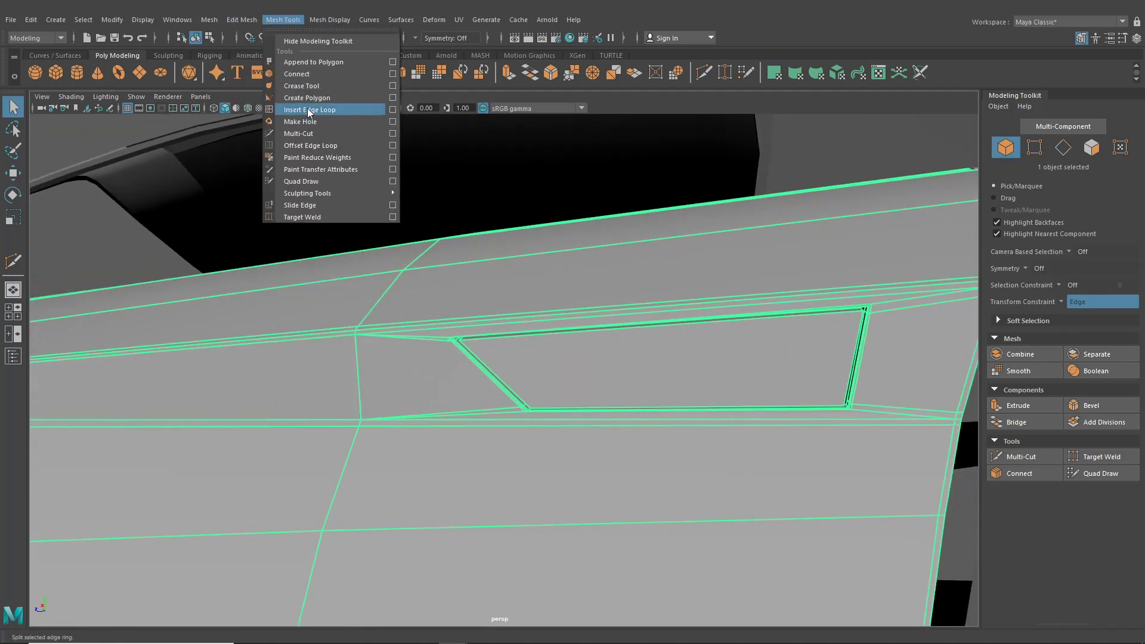
{"action": "left_click", "coordinate": [306, 110]}
{"action": "scroll", "coordinate": [429, 316], "scroll_direction": "up", "scroll_amount": 4}
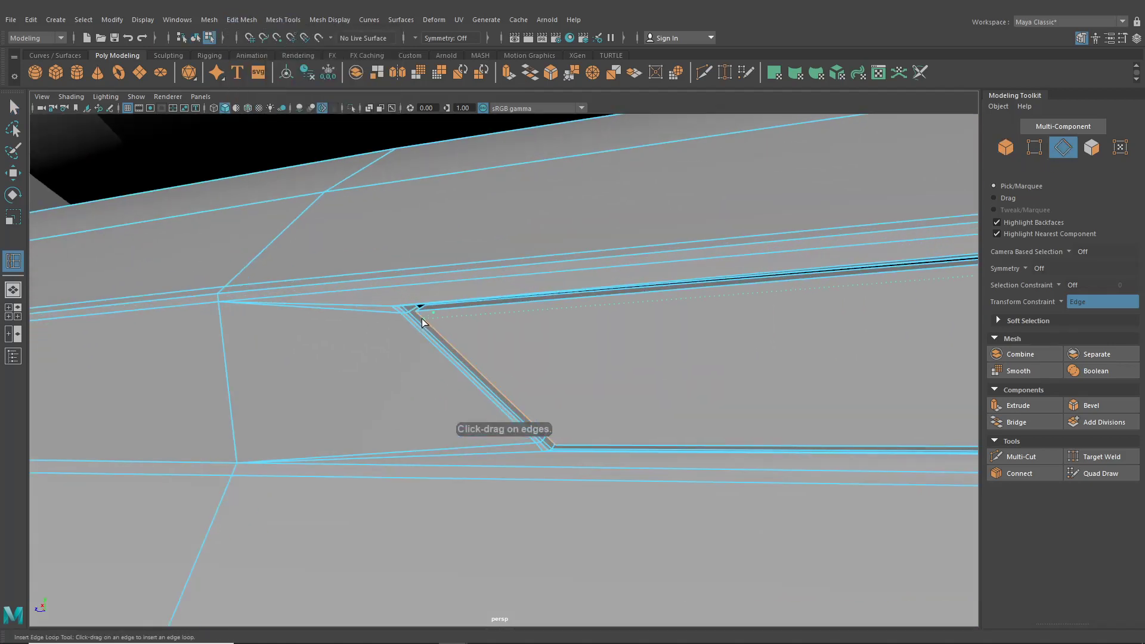
{"action": "left_click", "coordinate": [421, 317]}
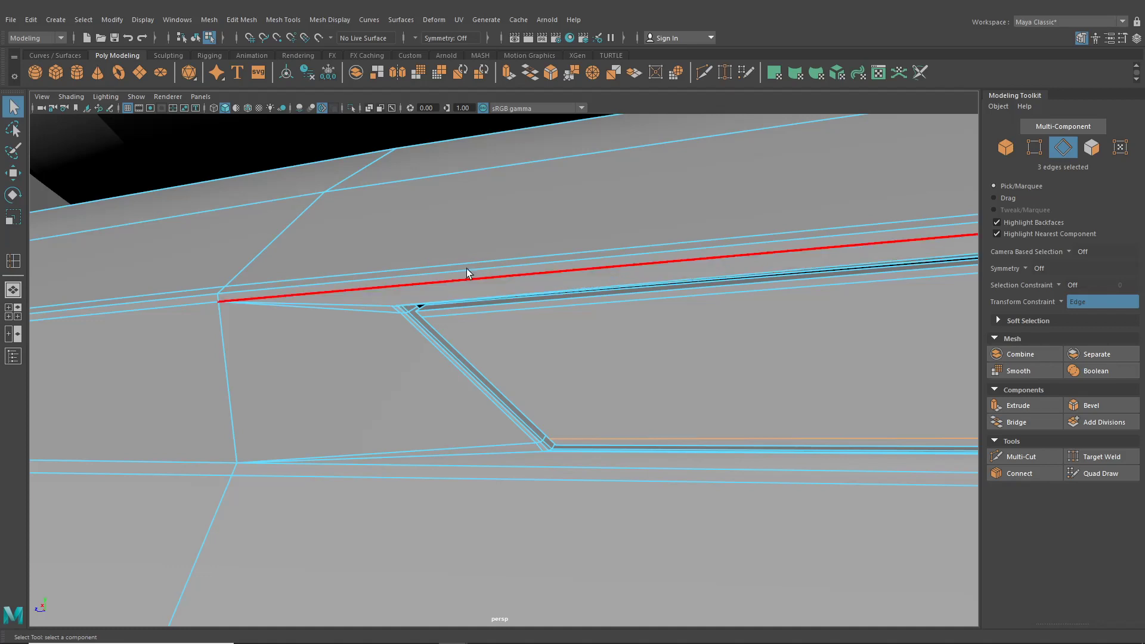
Return to object mode, preview the door smoothed, and examine how the handle panel fills the recess.
{"action": "left_click", "coordinate": [195, 38]}
{"action": "scroll", "coordinate": [416, 269], "scroll_direction": "down", "scroll_amount": 3}
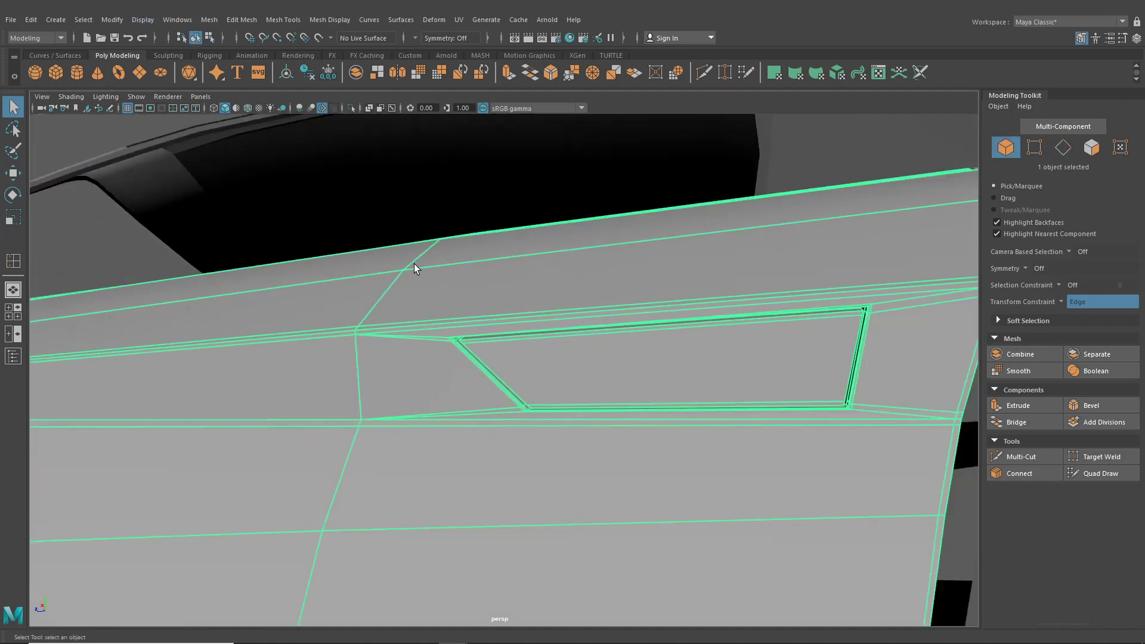
{"action": "scroll", "coordinate": [304, 213], "scroll_direction": "down", "scroll_amount": 5}
{"action": "key", "text": "3"}
{"action": "left_click", "coordinate": [235, 151]}
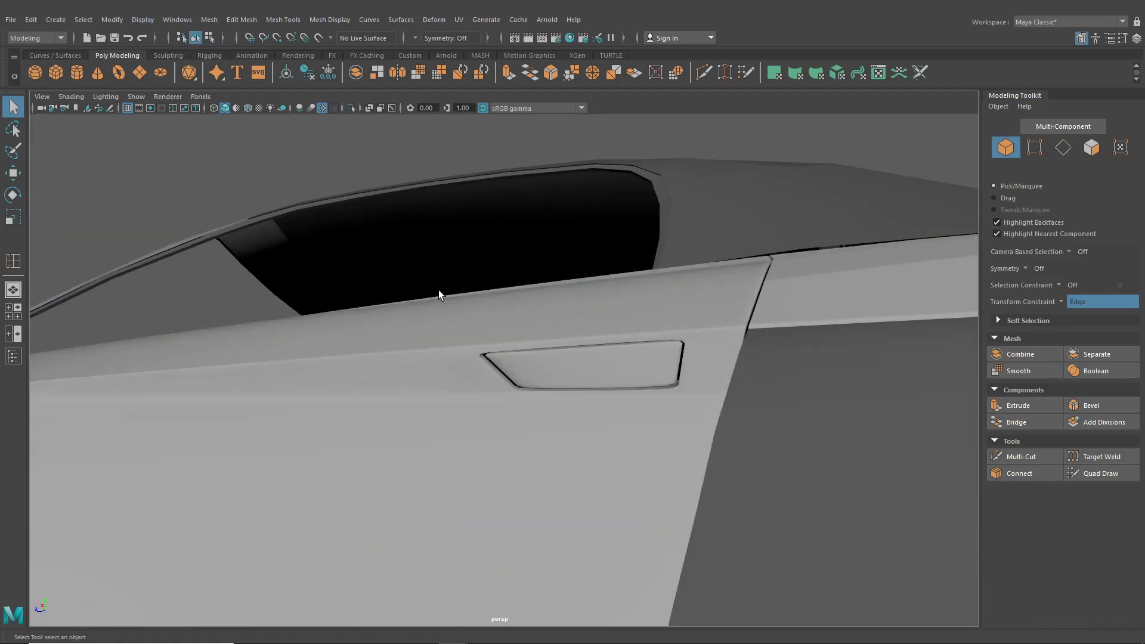
{"action": "scroll", "coordinate": [438, 289], "scroll_direction": "down", "scroll_amount": 4}
{"action": "left_click_drag", "start_coordinate": [462, 307], "coordinate": [517, 348], "text": "alt"}
{"action": "scroll", "coordinate": [517, 349], "scroll_direction": "up", "scroll_amount": 10}
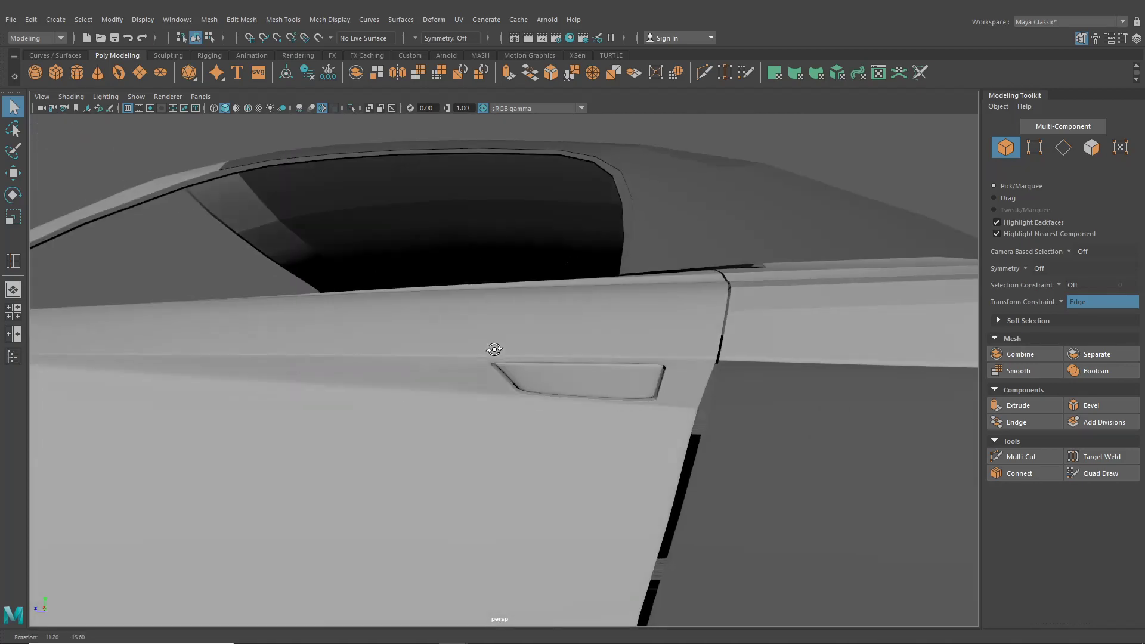
Switch the door back to its unsmoothed display and separate the combined mesh into its individual pieces.
{"action": "left_click", "coordinate": [532, 377]}
{"action": "scroll", "coordinate": [524, 371], "scroll_direction": "up", "scroll_amount": 8}
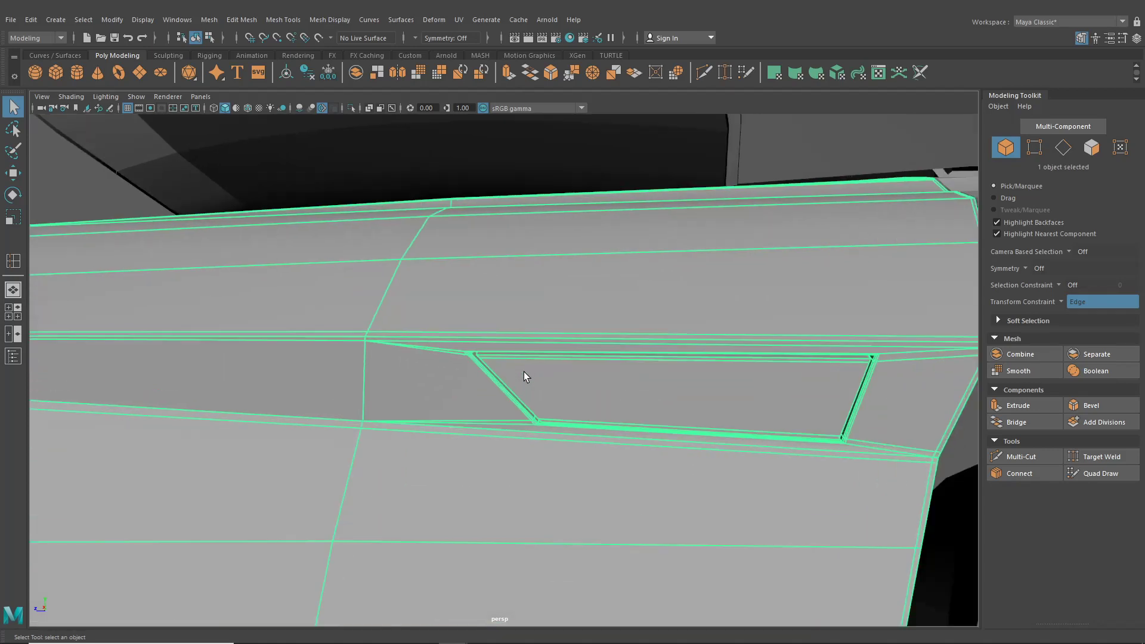
{"action": "mouse_move", "coordinate": [526, 356]}
{"action": "left_mouse_down", "text": "alt"}
{"action": "mouse_move", "coordinate": [542, 342]}
{"action": "mouse_move", "coordinate": [523, 340]}
{"action": "left_mouse_up", "text": "alt"}
{"action": "left_click", "coordinate": [242, 19]}
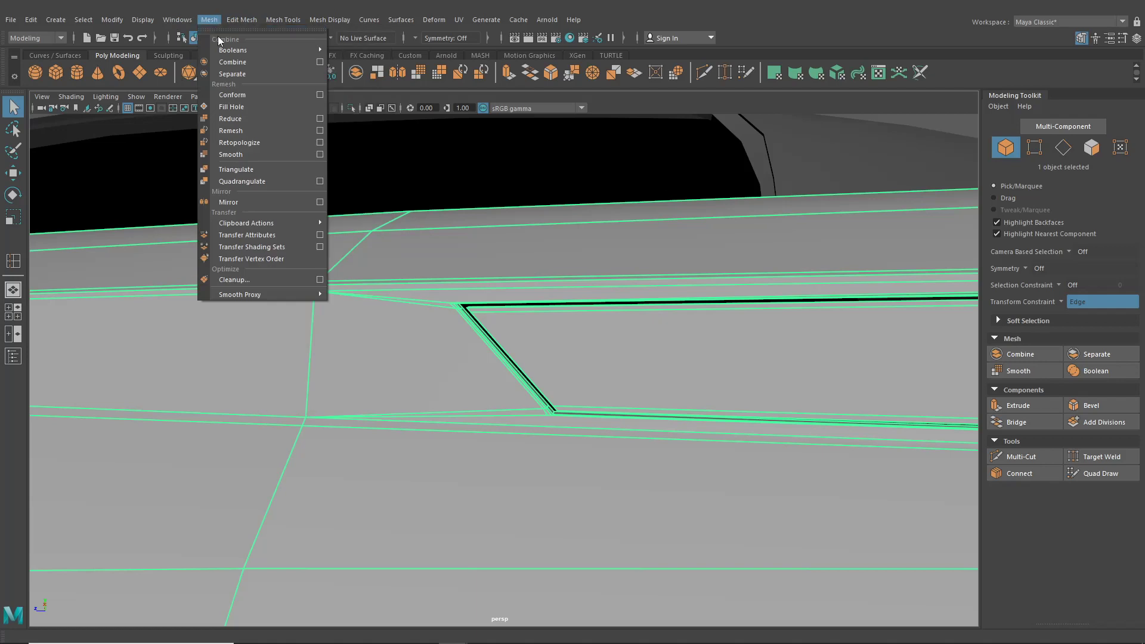
{"action": "left_click", "coordinate": [232, 74]}
{"action": "scroll", "coordinate": [400, 281], "scroll_direction": "down", "scroll_amount": 5}
{"action": "left_click", "coordinate": [294, 136]}
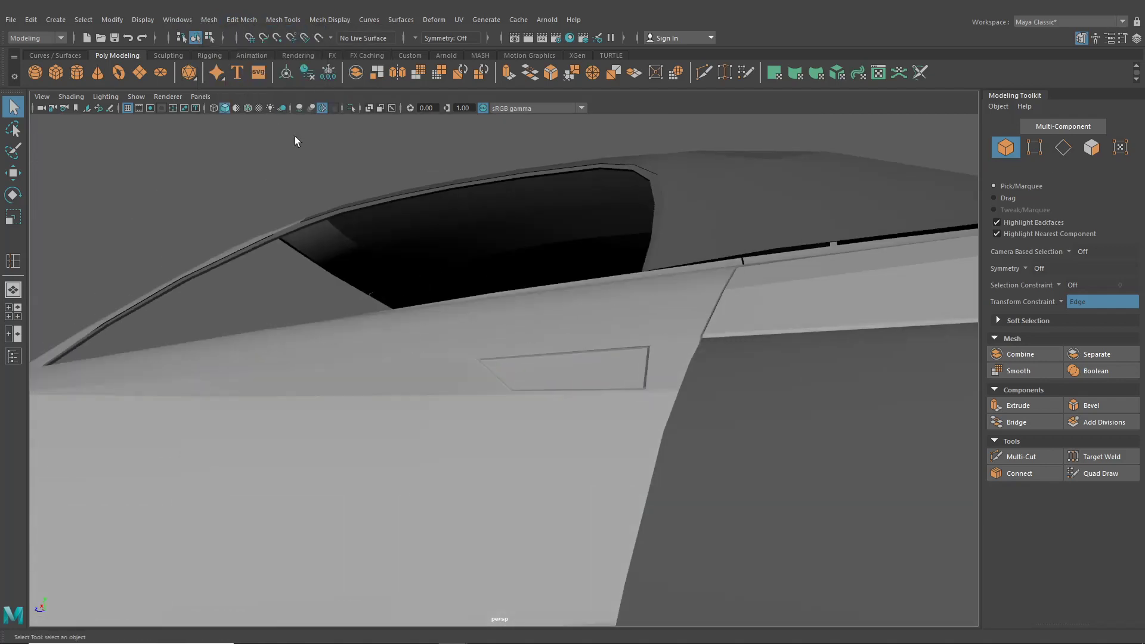
Assign the existing blinn1 material to the car door.
{"action": "scroll", "coordinate": [522, 387], "scroll_direction": "up", "scroll_amount": 4}
{"action": "left_click", "coordinate": [521, 382]}
{"action": "scroll", "coordinate": [472, 411], "scroll_direction": "down", "scroll_amount": 6}
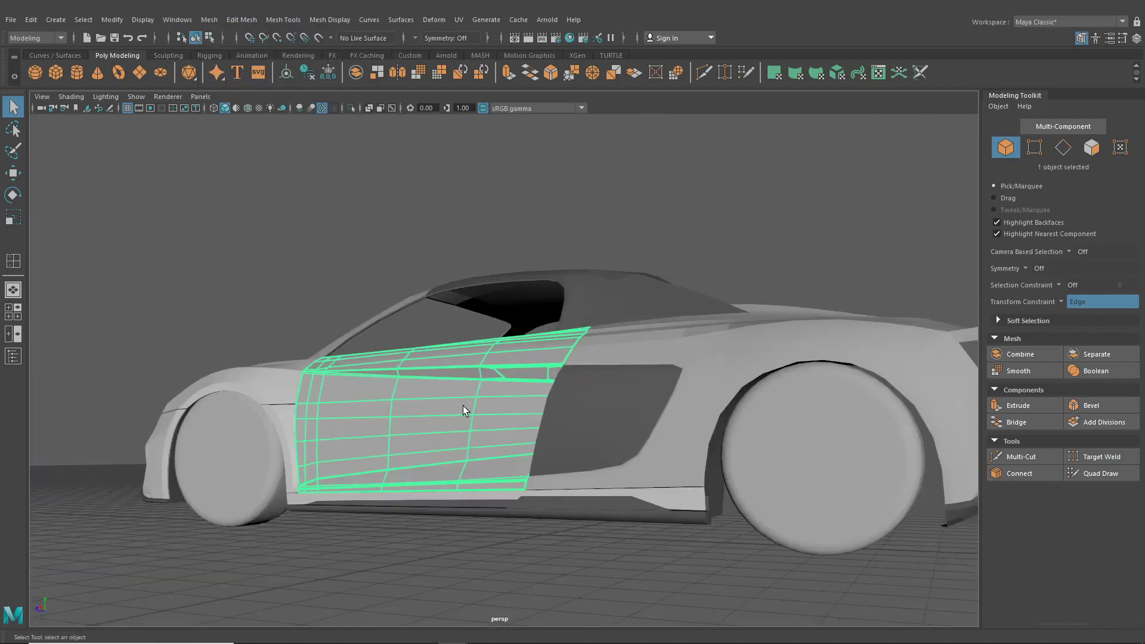
{"action": "left_click", "coordinate": [282, 326]}
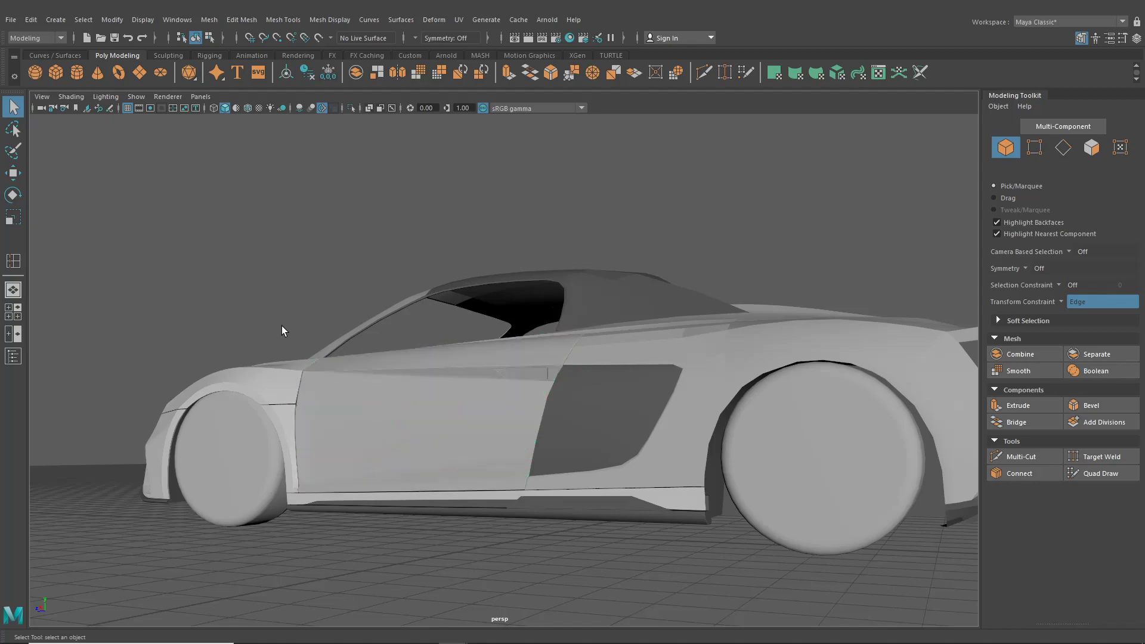
{"action": "scroll", "coordinate": [383, 352], "scroll_direction": "up", "scroll_amount": 6}
{"action": "left_click_drag", "start_coordinate": [400, 399], "coordinate": [469, 398], "text": "alt"}
{"action": "scroll", "coordinate": [484, 409], "scroll_direction": "down", "scroll_amount": 6}
{"action": "scroll", "coordinate": [521, 397], "scroll_direction": "up", "scroll_amount": 3}
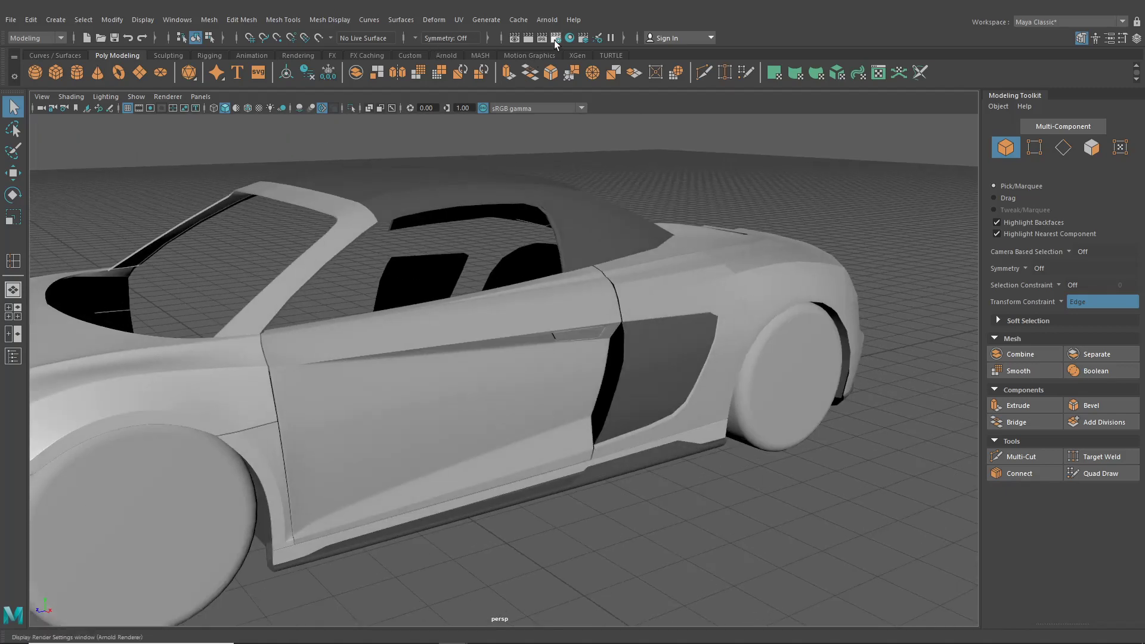
{"action": "left_click", "coordinate": [570, 38]}
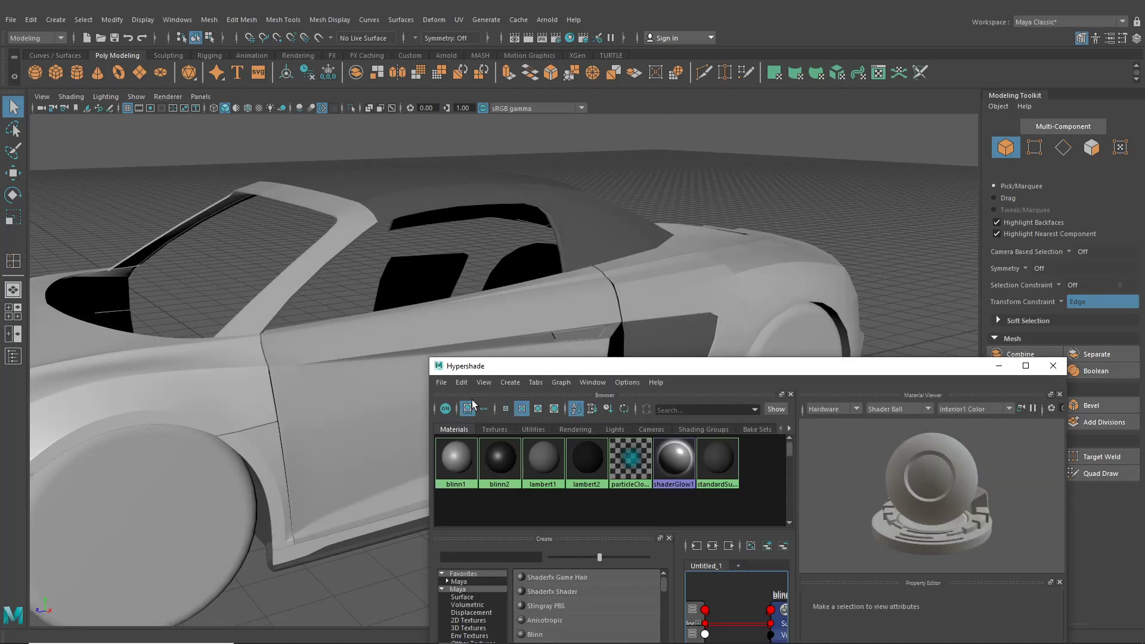
{"action": "middle_click_drag", "start_coordinate": [461, 459], "coordinate": [383, 423]}
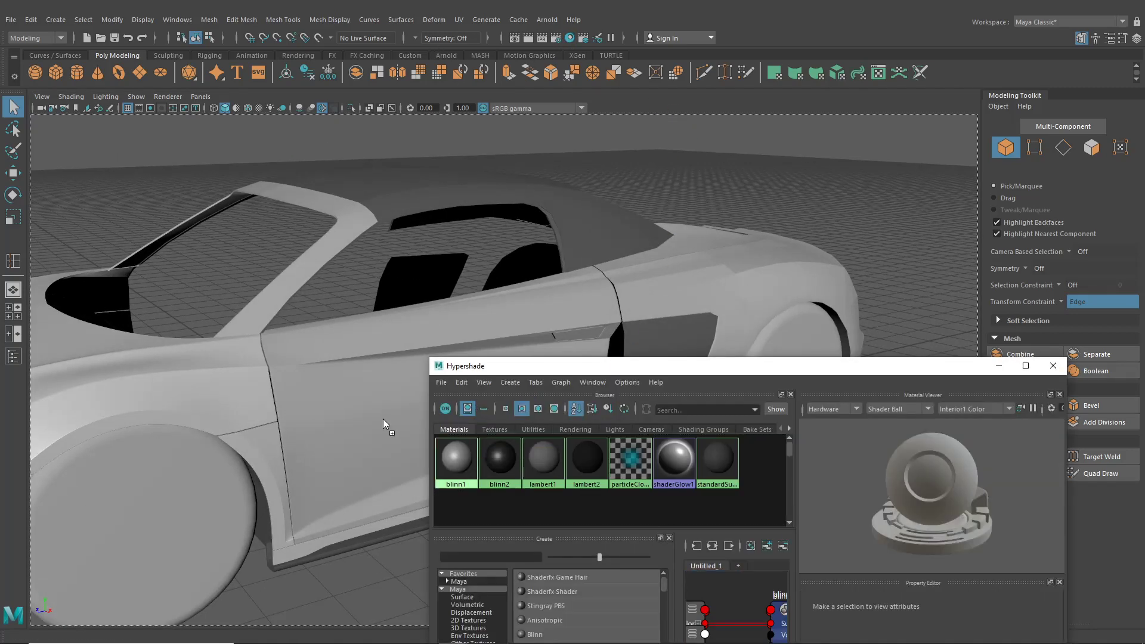
{"action": "left_click", "coordinate": [1050, 370]}
Duplicate the door as a mirrored copy on the opposite side of the car.
{"action": "left_click_drag", "start_coordinate": [828, 274], "coordinate": [846, 227], "text": "alt"}
{"action": "left_click", "coordinate": [528, 407]}
{"action": "left_click_drag", "start_coordinate": [393, 267], "coordinate": [438, 262], "text": "alt"}
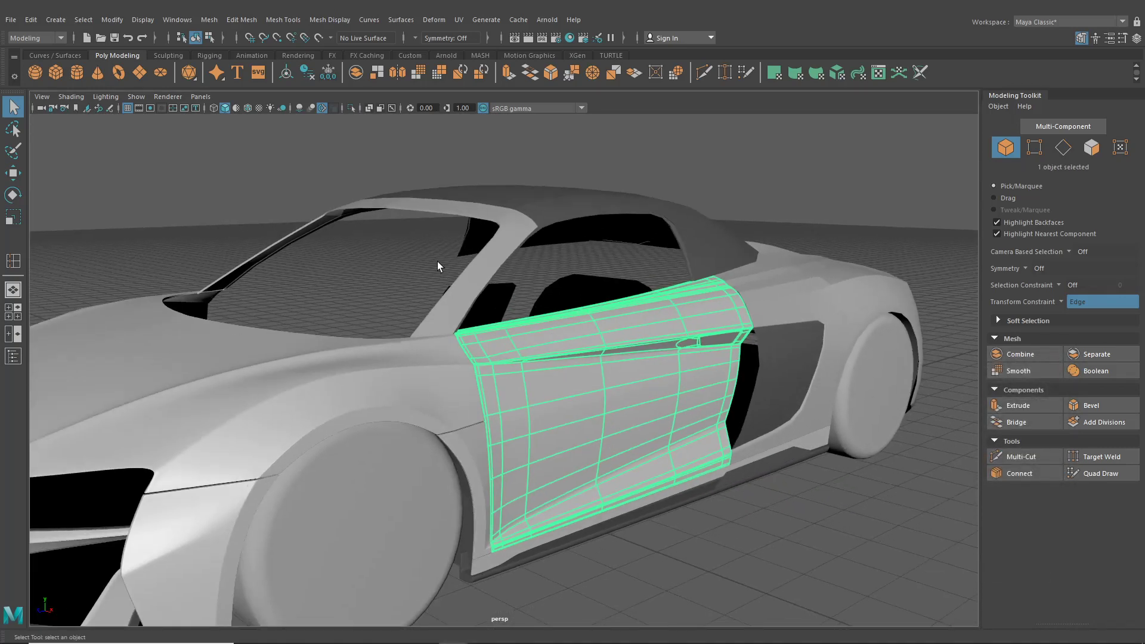
{"action": "left_click", "coordinate": [31, 22]}
{"action": "left_click", "coordinate": [92, 205]}
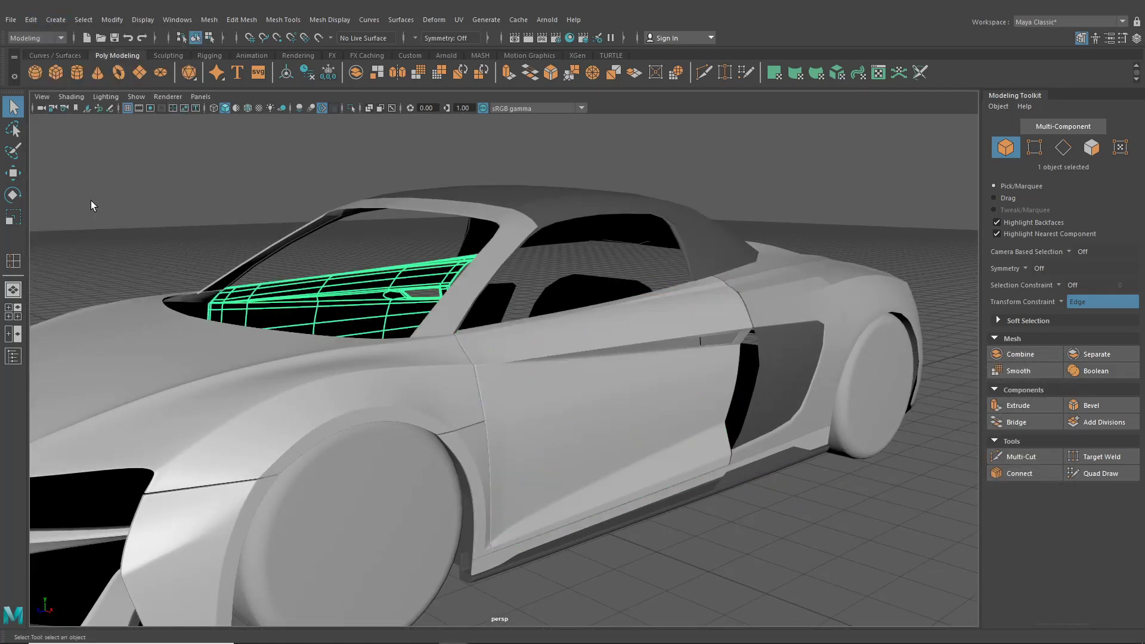
{"action": "left_click", "coordinate": [292, 216]}
Examine the door's surface, handle recess and panel gaps up close and in relation to the whole car body.
{"action": "scroll", "coordinate": [304, 222], "scroll_direction": "down", "scroll_amount": 5}
{"action": "left_click_drag", "start_coordinate": [328, 233], "coordinate": [391, 350], "text": "alt"}
{"action": "middle_click_drag", "start_coordinate": [391, 350], "coordinate": [458, 327], "text": "alt"}
{"action": "scroll", "coordinate": [458, 327], "scroll_direction": "up", "scroll_amount": 4}
{"action": "left_click_drag", "start_coordinate": [458, 327], "coordinate": [724, 339], "text": "alt"}
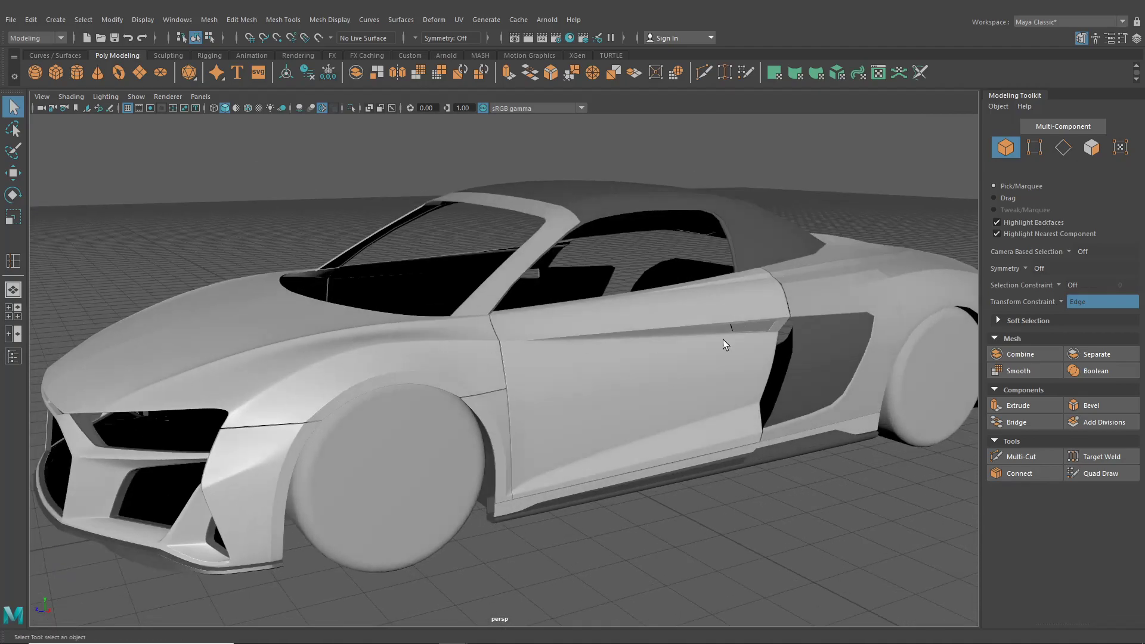
{"action": "left_click_drag", "start_coordinate": [634, 325], "coordinate": [549, 313], "text": "alt"}
{"action": "scroll", "coordinate": [590, 320], "scroll_direction": "down", "scroll_amount": 4}
{"action": "scroll", "coordinate": [649, 339], "scroll_direction": "up", "scroll_amount": 4}
{"action": "scroll", "coordinate": [549, 312], "scroll_direction": "up", "scroll_amount": 5}
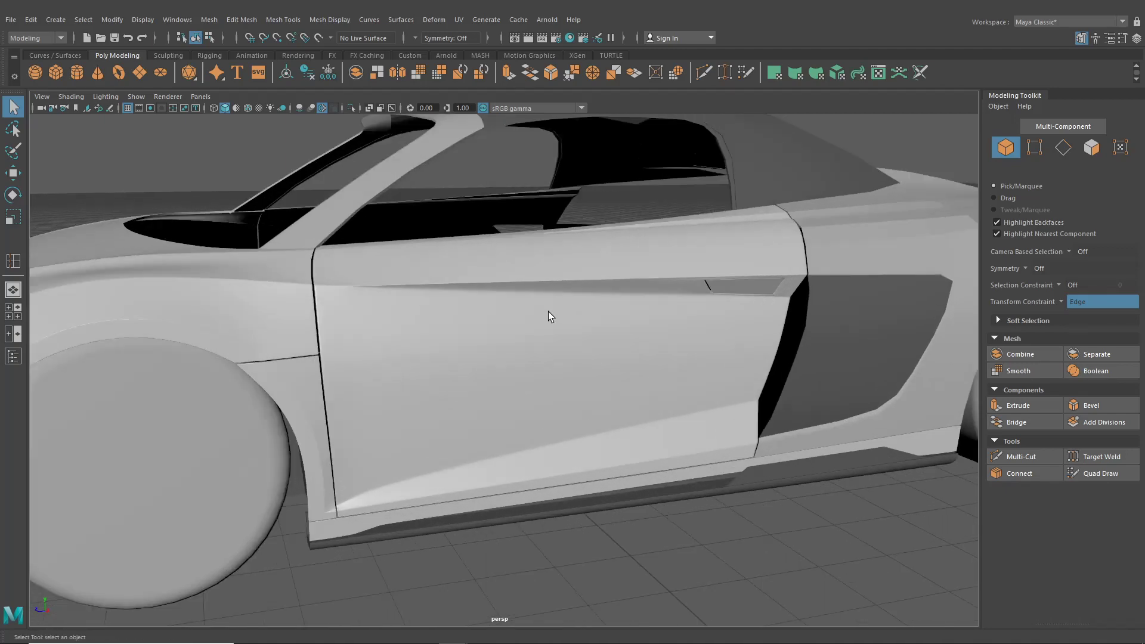
{"action": "middle_click_drag", "start_coordinate": [547, 317], "coordinate": [384, 316], "text": "alt"}
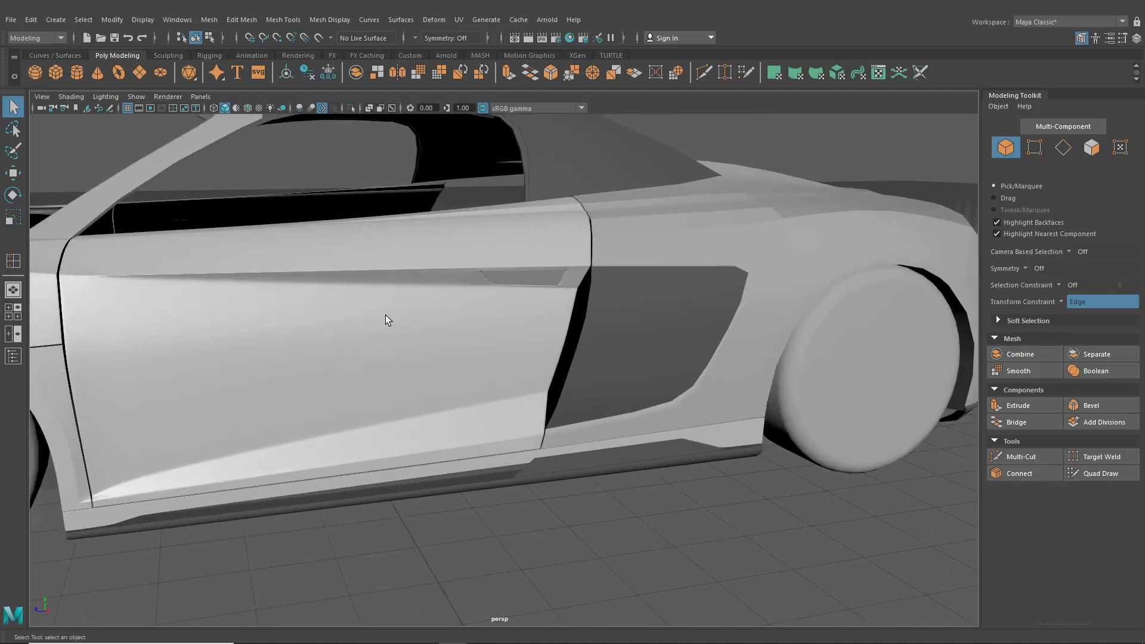
{"action": "scroll", "coordinate": [488, 189], "scroll_direction": "up", "scroll_amount": 5}
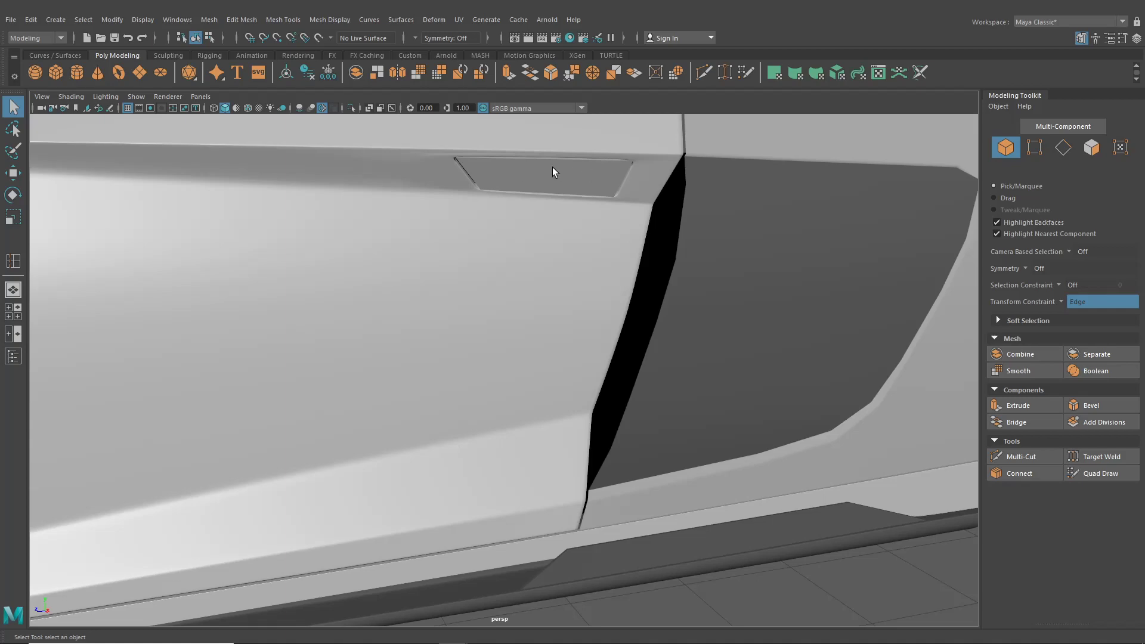
{"action": "scroll", "coordinate": [552, 171], "scroll_direction": "down", "scroll_amount": 8}
{"action": "left_click_drag", "start_coordinate": [540, 239], "coordinate": [620, 298], "text": "alt"}
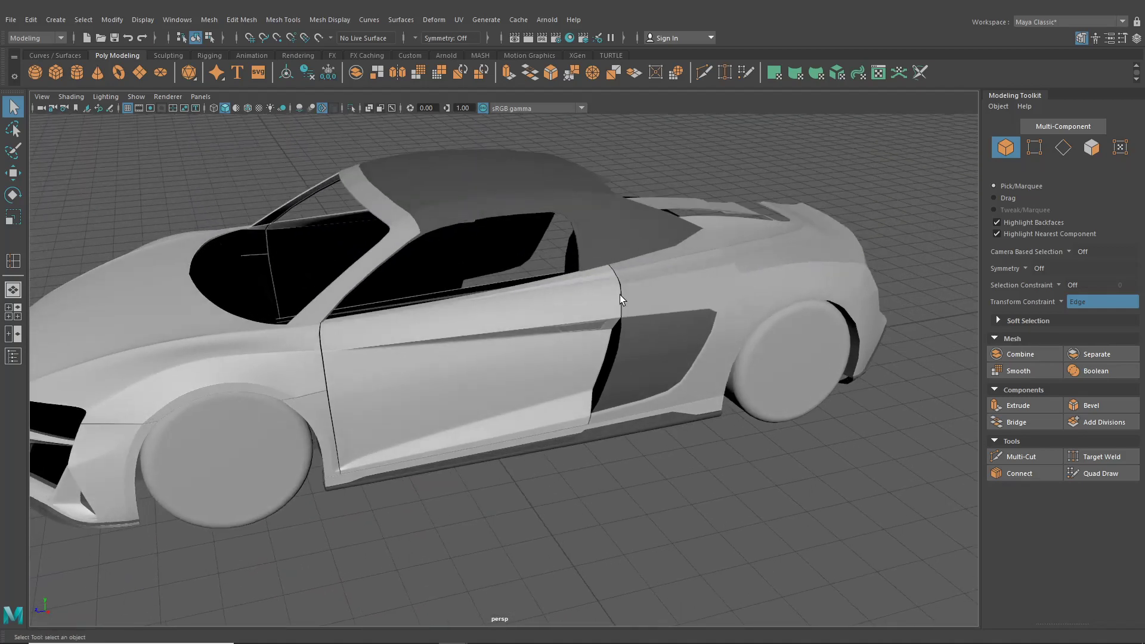
{"action": "left_click_drag", "start_coordinate": [665, 340], "coordinate": [641, 317], "text": "alt"}
{"action": "scroll", "coordinate": [581, 334], "scroll_direction": "up", "scroll_amount": 10}
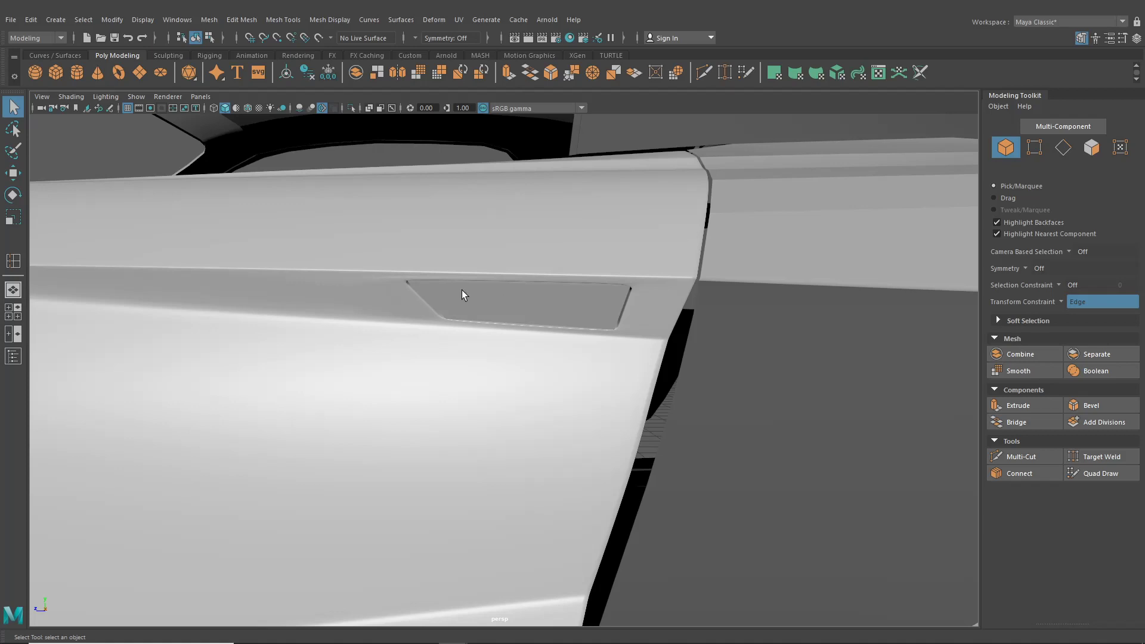
{"action": "scroll", "coordinate": [430, 292], "scroll_direction": "down", "scroll_amount": 2}
{"action": "scroll", "coordinate": [417, 286], "scroll_direction": "up", "scroll_amount": 5}
{"action": "scroll", "coordinate": [315, 220], "scroll_direction": "down", "scroll_amount": 8}
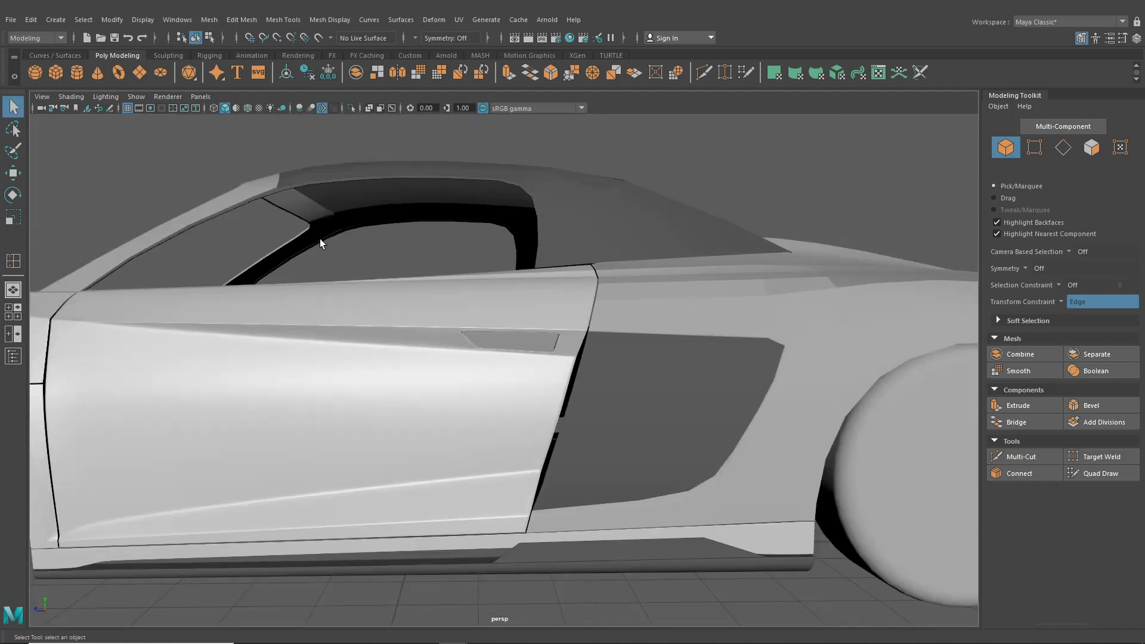
{"action": "scroll", "coordinate": [319, 239], "scroll_direction": "up", "scroll_amount": 8}
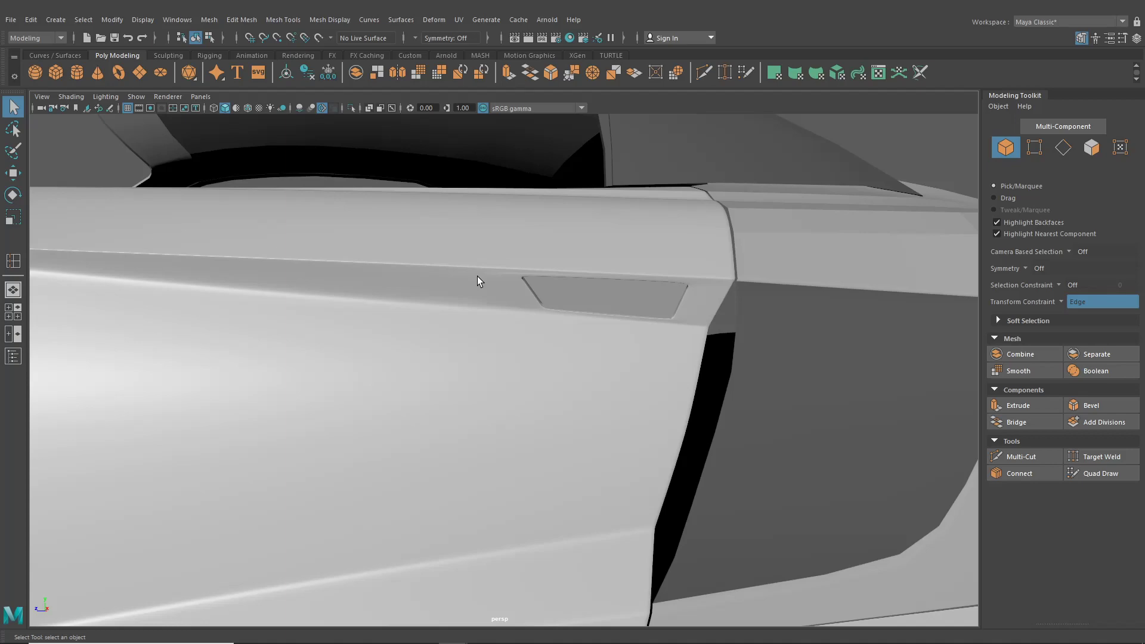
{"action": "scroll", "coordinate": [477, 277], "scroll_direction": "down", "scroll_amount": 8}
{"action": "left_click_drag", "start_coordinate": [473, 288], "coordinate": [650, 263], "text": "alt"}
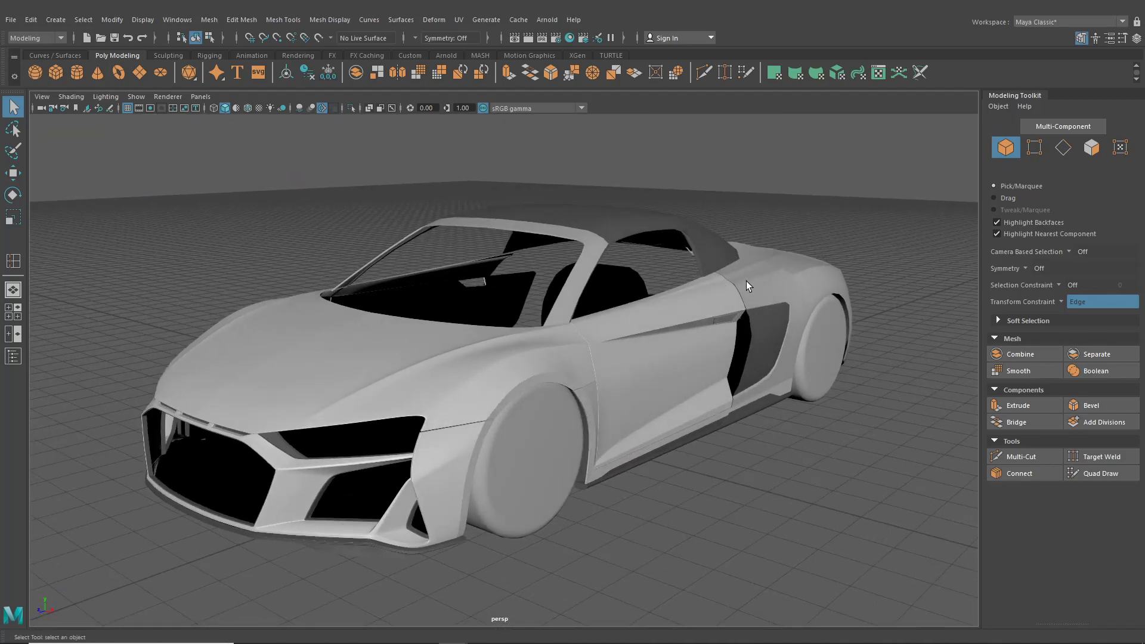
{"action": "left_click_drag", "start_coordinate": [746, 282], "coordinate": [716, 283], "text": "alt"}
{"action": "scroll", "coordinate": [660, 286], "scroll_direction": "down", "scroll_amount": 4}
{"action": "scroll", "coordinate": [688, 313], "scroll_direction": "up", "scroll_amount": 5}
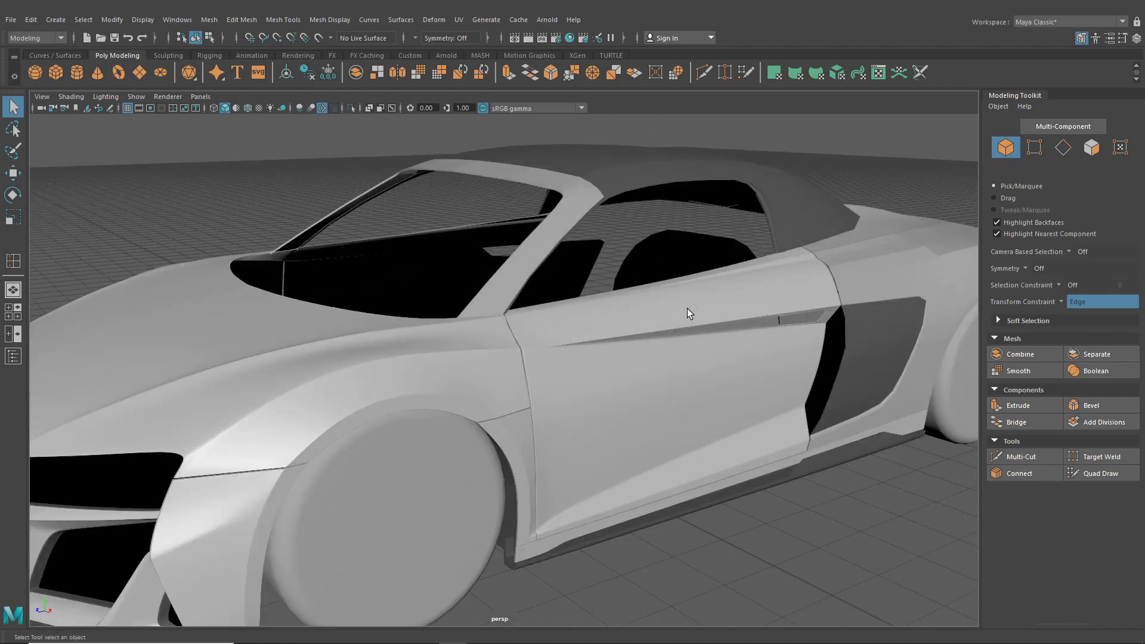
{"action": "left_click_drag", "start_coordinate": [624, 315], "coordinate": [726, 317], "text": "alt"}
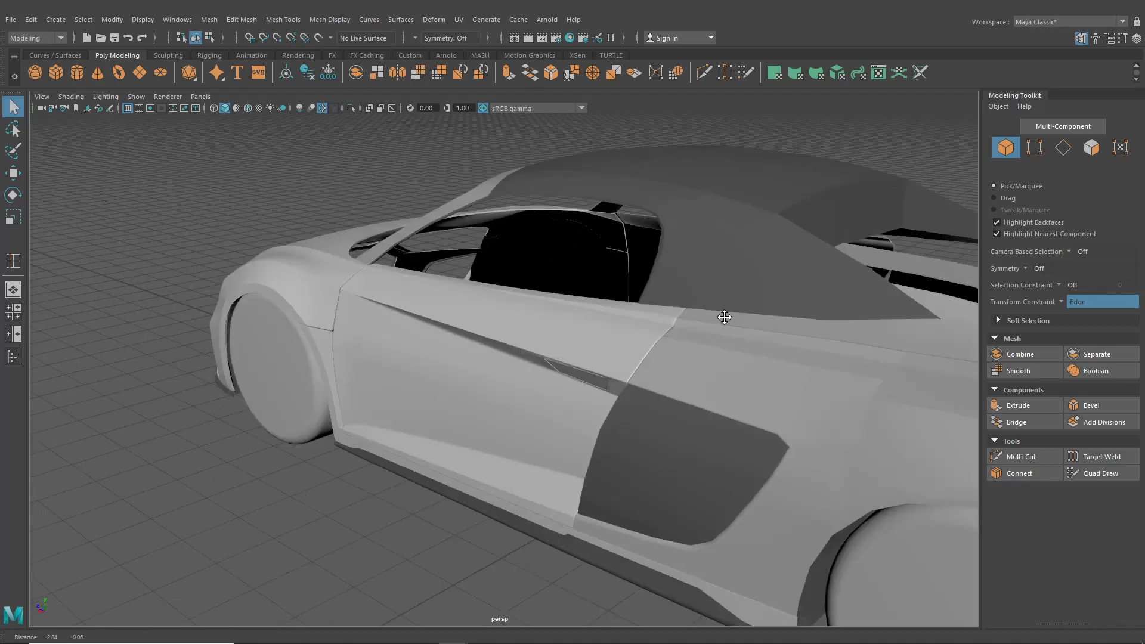
Display the vertices of the front fender and of the adjoining wheel-arch panel below it for editing.
{"action": "middle_click_drag", "start_coordinate": [726, 317], "coordinate": [760, 357], "text": "alt"}
{"action": "scroll", "coordinate": [749, 335], "scroll_direction": "up", "scroll_amount": 4}
{"action": "left_click_drag", "start_coordinate": [760, 356], "coordinate": [395, 273], "text": "alt"}
{"action": "scroll", "coordinate": [524, 351], "scroll_direction": "up", "scroll_amount": 5}
{"action": "left_click", "coordinate": [417, 276]}
{"action": "right_click", "coordinate": [424, 279]}
{"action": "right_click_drag", "start_coordinate": [425, 281], "coordinate": [367, 277]}
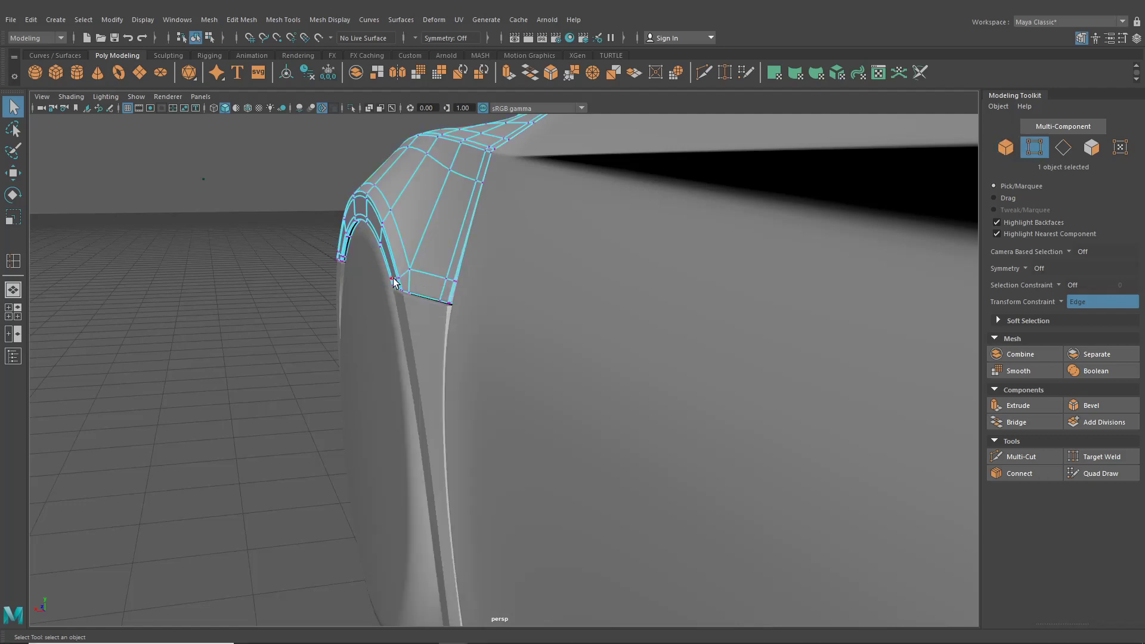
{"action": "left_click", "coordinate": [427, 313]}
{"action": "right_click_drag", "start_coordinate": [434, 304], "coordinate": [410, 304]}
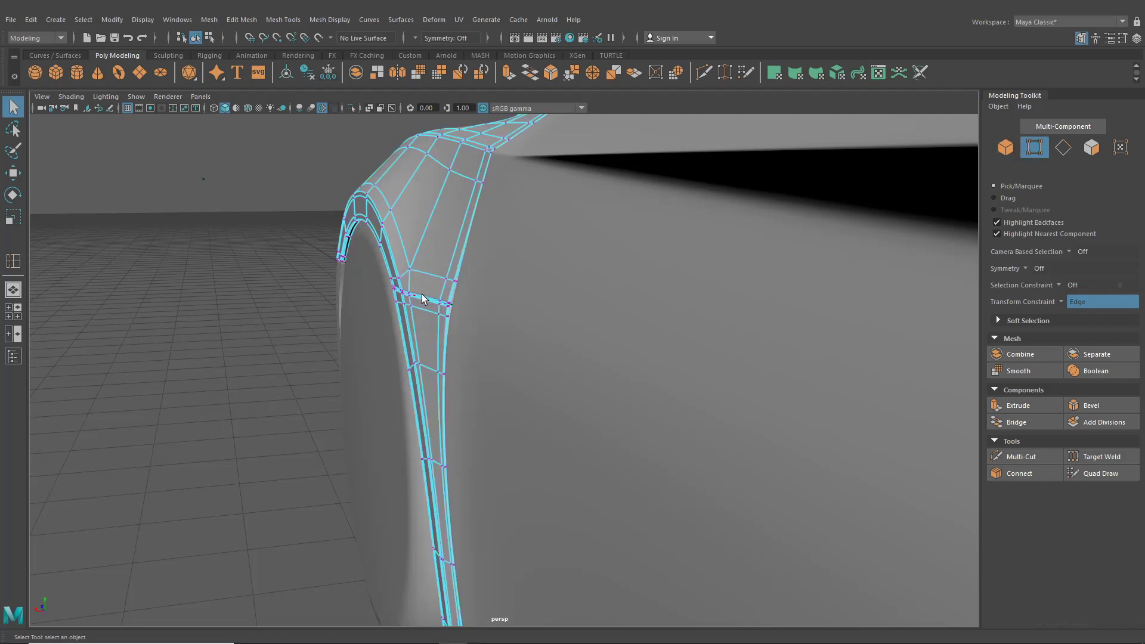
Turn the transform constraint off and move the door-side corner vertices of both panels slightly inward along X, to about 4.12.
{"action": "left_click_drag", "start_coordinate": [468, 332], "coordinate": [472, 334]}
{"action": "left_click_drag", "start_coordinate": [424, 271], "coordinate": [485, 349]}
{"action": "left_click", "coordinate": [13, 173]}
{"action": "mouse_move", "coordinate": [371, 264]}
{"action": "left_mouse_down", "text": "alt"}
{"action": "mouse_move", "coordinate": [383, 296]}
{"action": "mouse_move", "coordinate": [373, 287]}
{"action": "left_mouse_up", "text": "alt"}
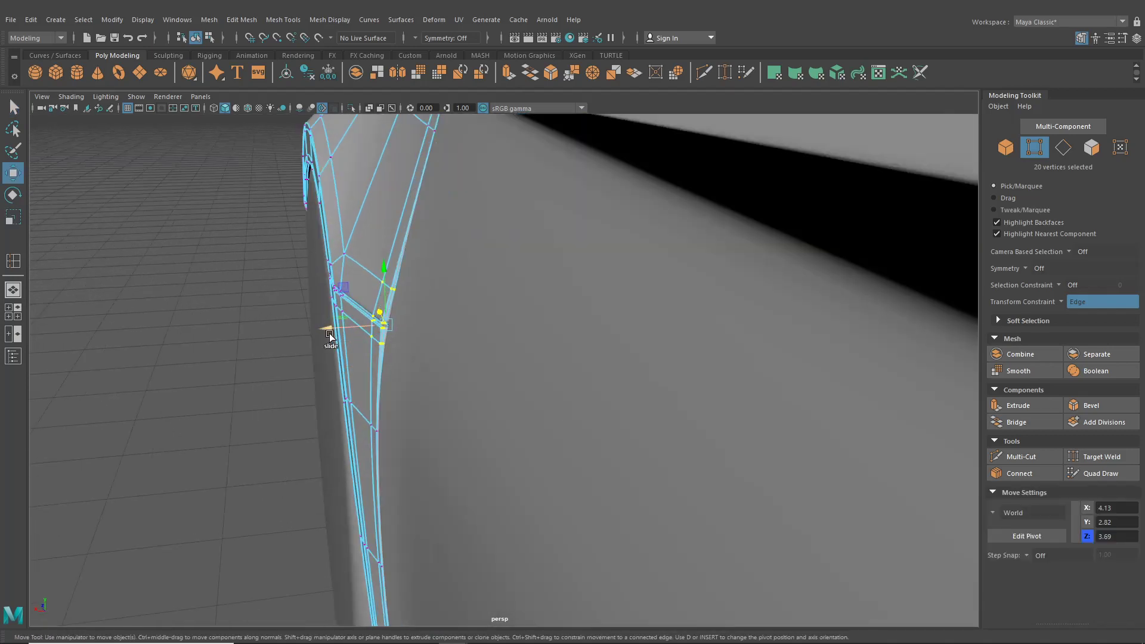
{"action": "left_click_drag", "start_coordinate": [328, 330], "coordinate": [855, 332]}
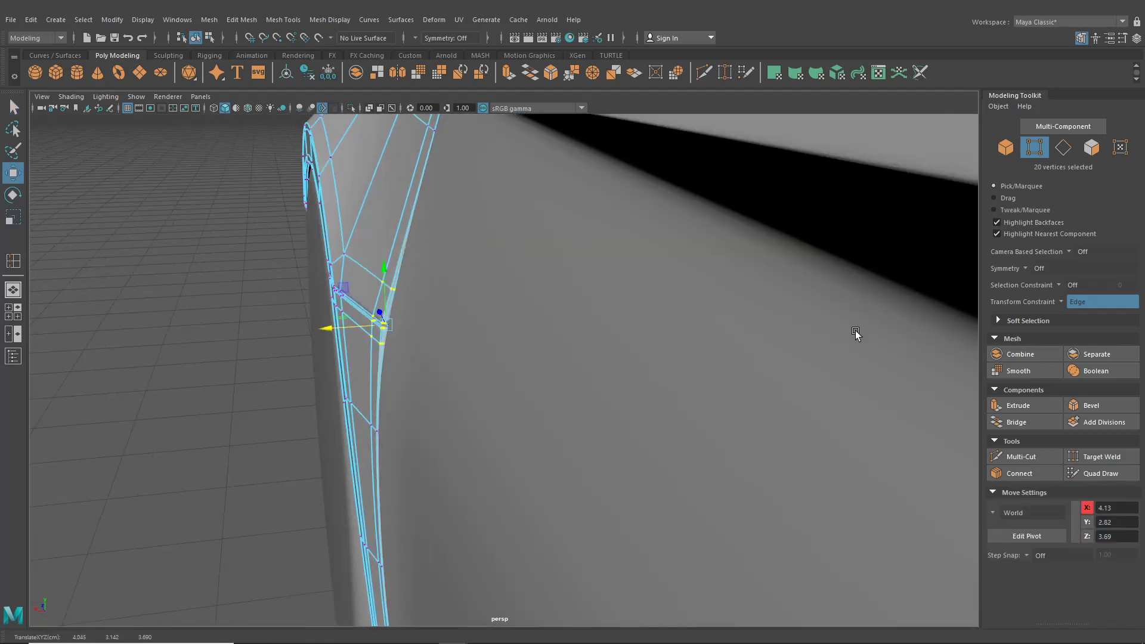
{"action": "left_click", "coordinate": [1051, 303]}
{"action": "left_click", "coordinate": [1067, 308]}
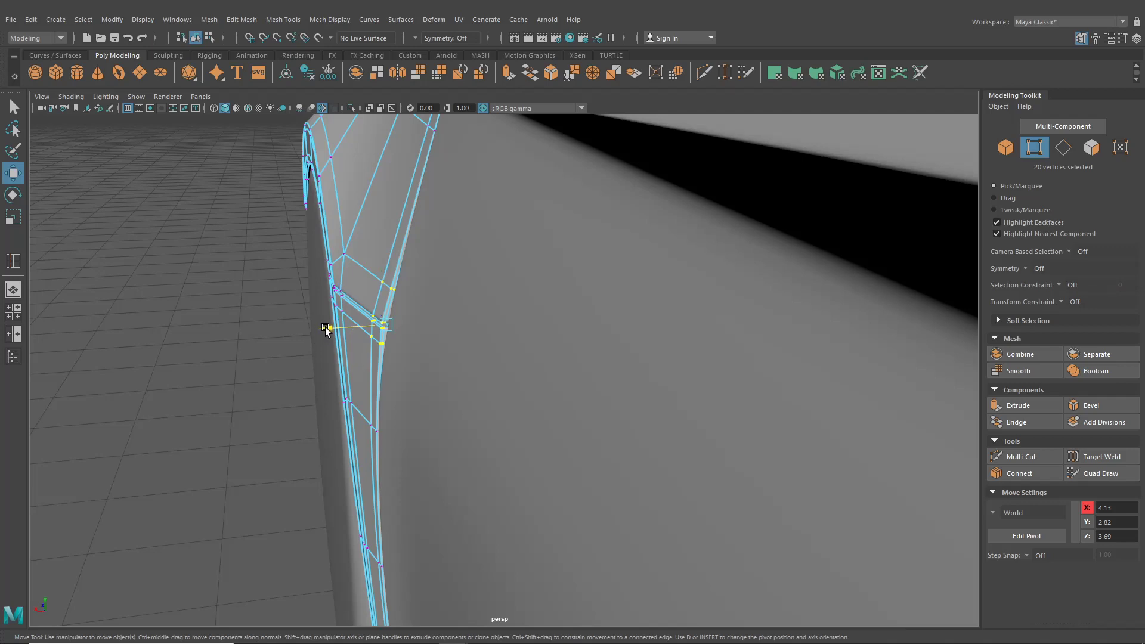
{"action": "left_click_drag", "start_coordinate": [326, 329], "coordinate": [331, 330]}
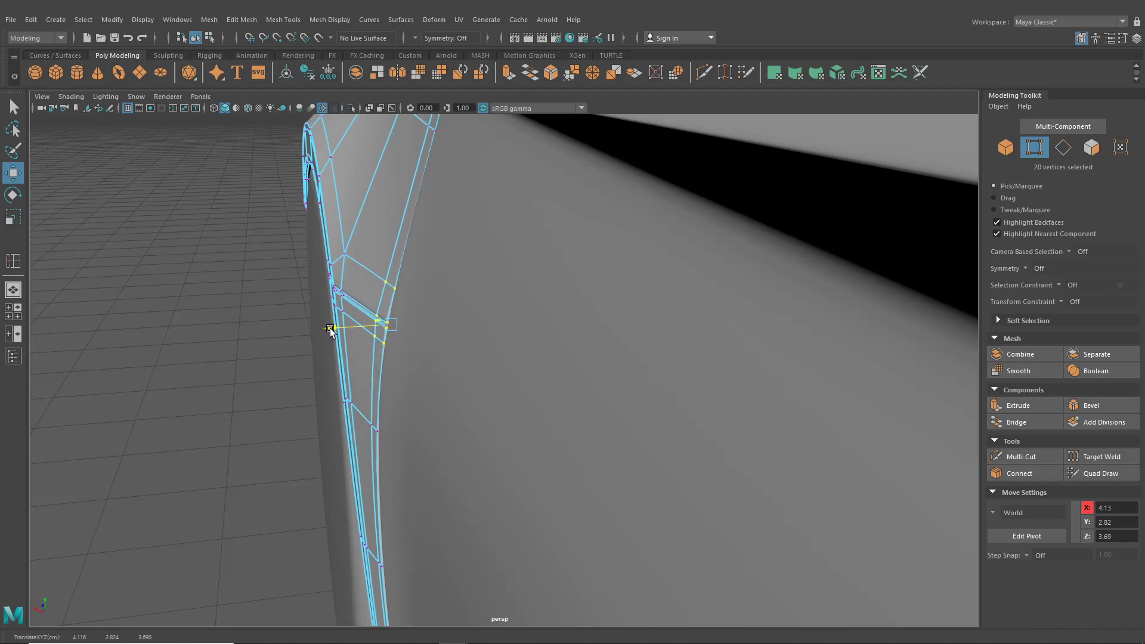
{"action": "left_click", "coordinate": [285, 326]}
Nudge only the vertices right at the panel seam's door-side end inward to X 4.11, and return to object mode.
{"action": "left_click_drag", "start_coordinate": [327, 343], "coordinate": [444, 290], "text": "alt"}
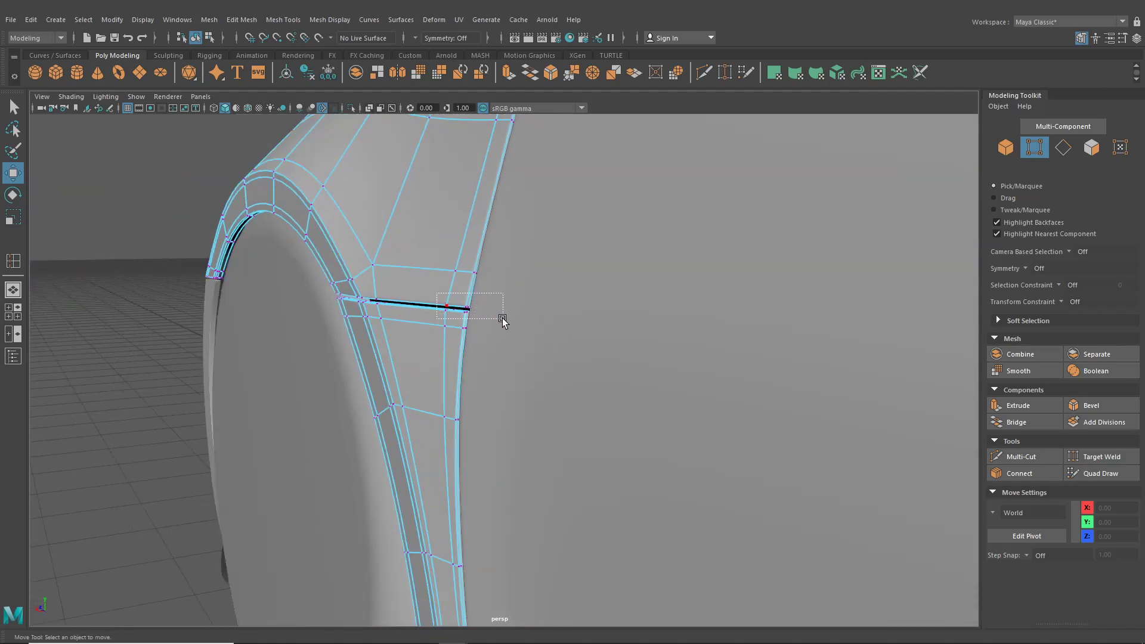
{"action": "left_click_drag", "start_coordinate": [503, 320], "coordinate": [504, 323]}
{"action": "left_click_drag", "start_coordinate": [504, 322], "coordinate": [404, 380], "text": "alt"}
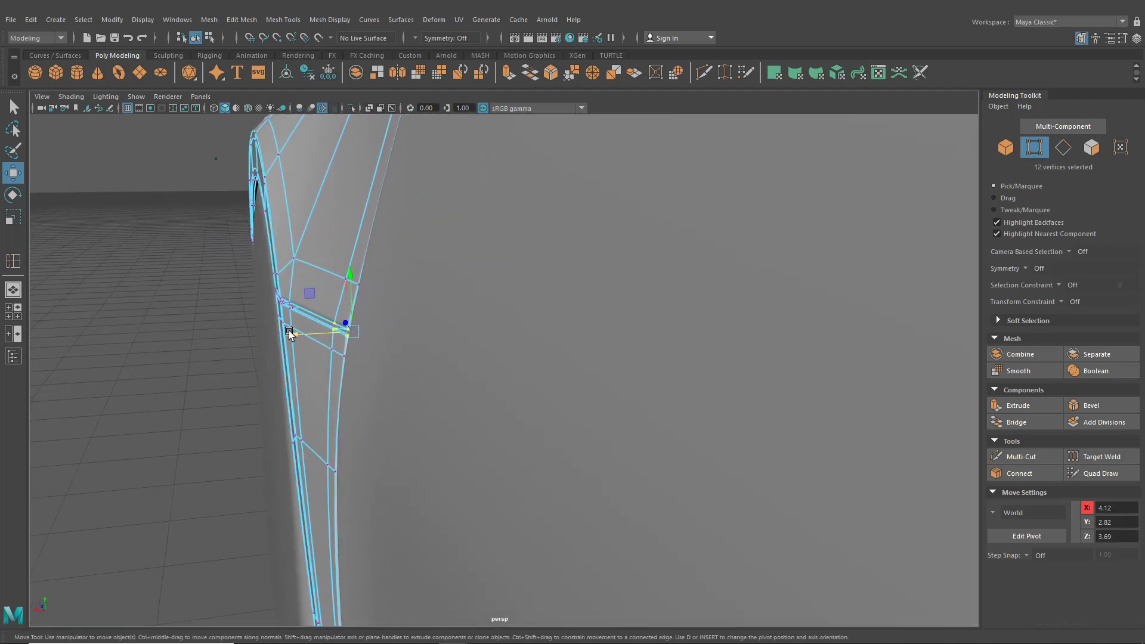
{"action": "left_click_drag", "start_coordinate": [290, 333], "coordinate": [295, 336]}
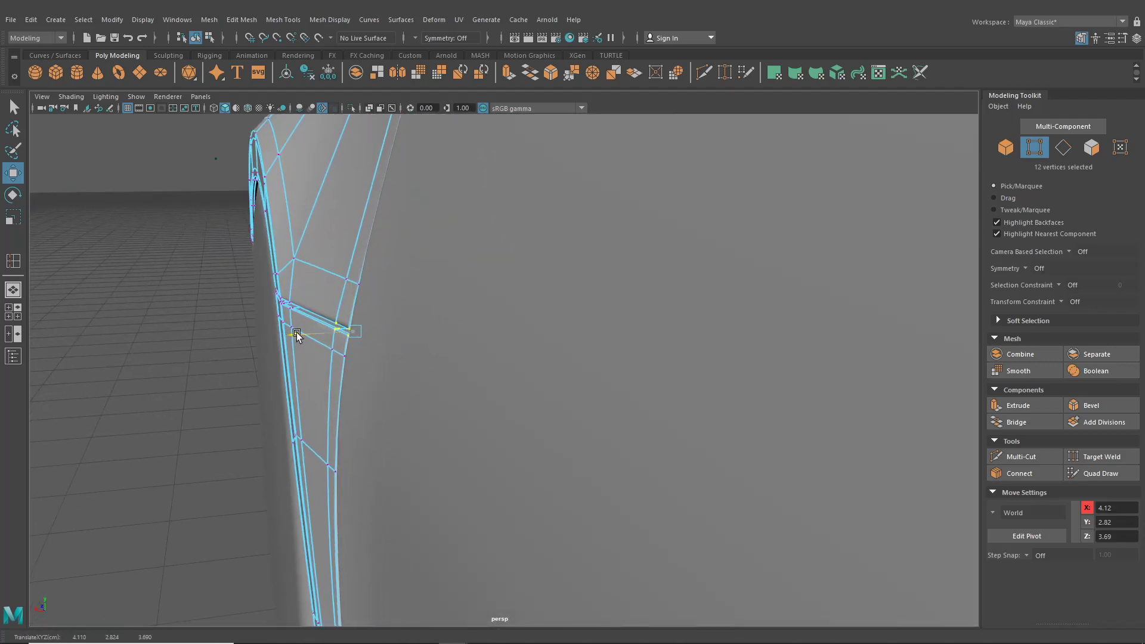
{"action": "left_click_drag", "start_coordinate": [297, 334], "coordinate": [296, 334]}
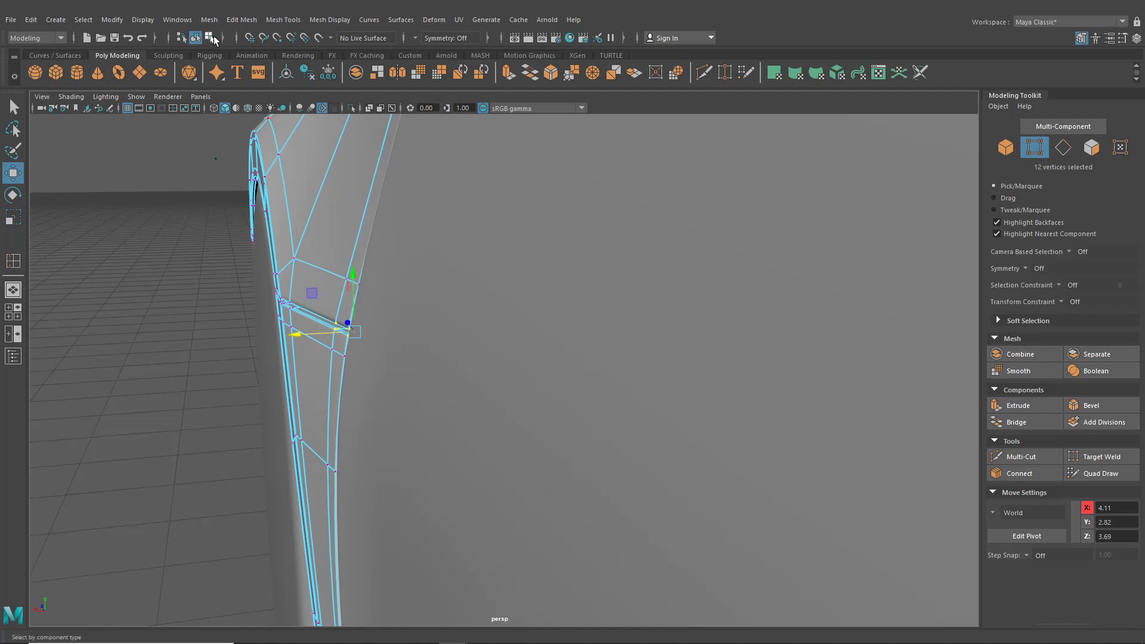
{"action": "left_click", "coordinate": [196, 38]}
{"action": "left_click", "coordinate": [153, 242]}
{"action": "left_click_drag", "start_coordinate": [241, 291], "coordinate": [625, 291], "text": "alt"}
{"action": "scroll", "coordinate": [621, 309], "scroll_direction": "down", "scroll_amount": 5}
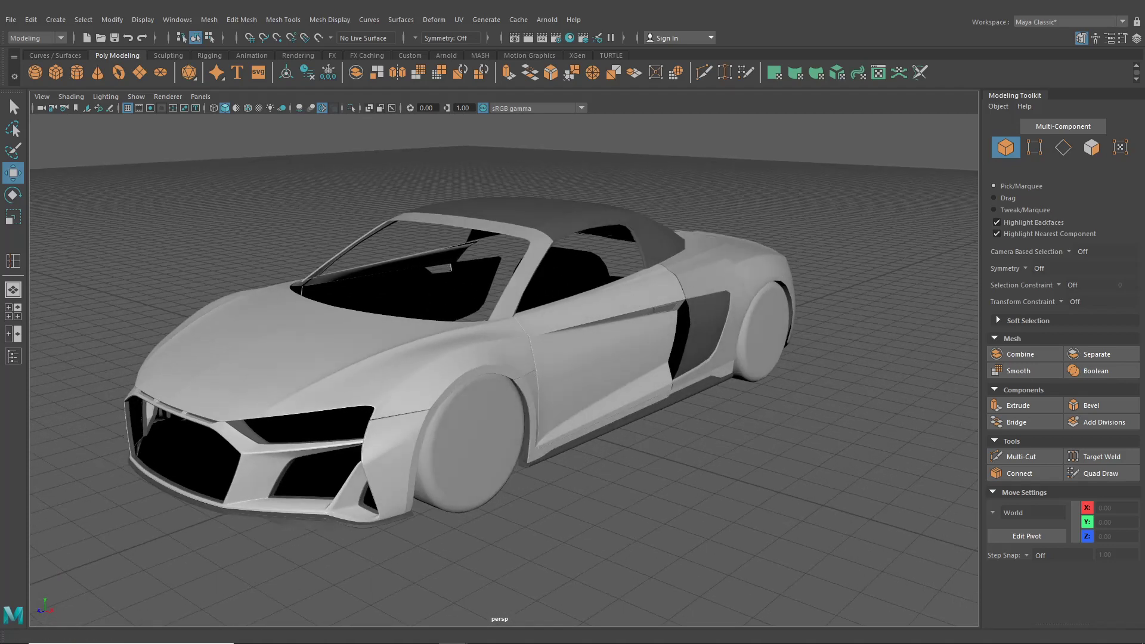